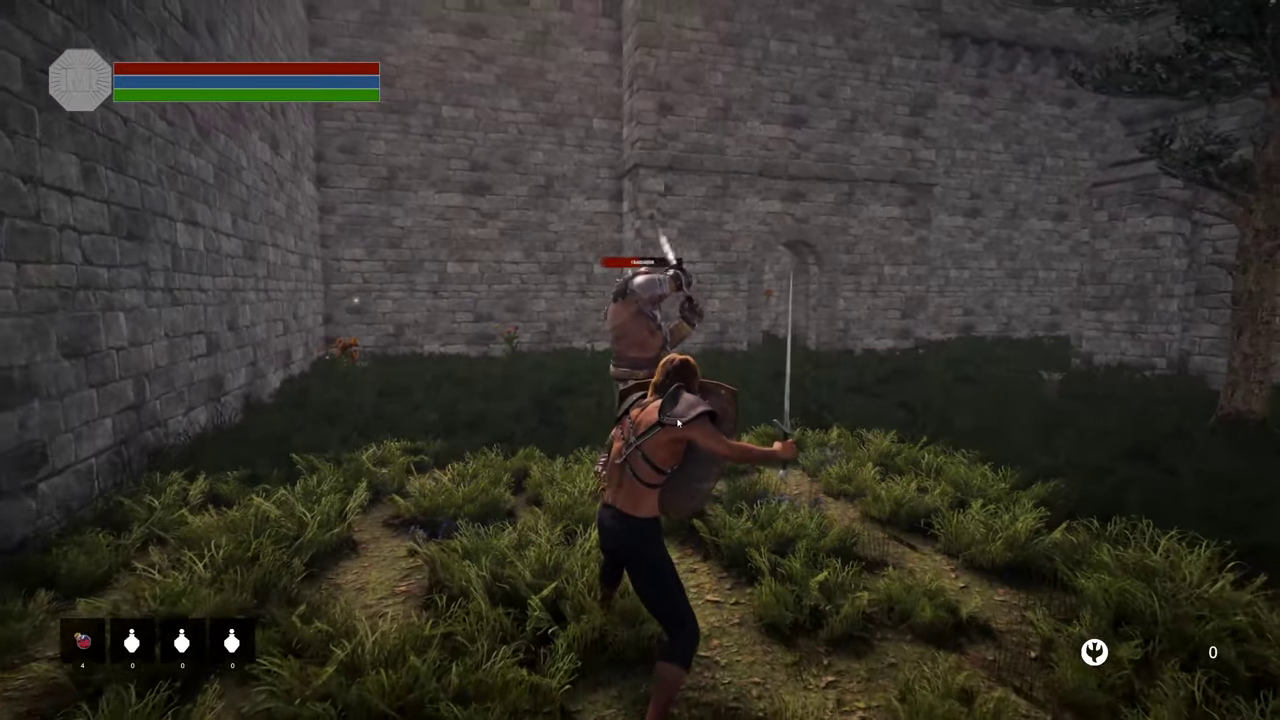
{"action": "left_click", "coordinate": [673, 422]}
{"action": "left_click", "coordinate": [673, 424]}
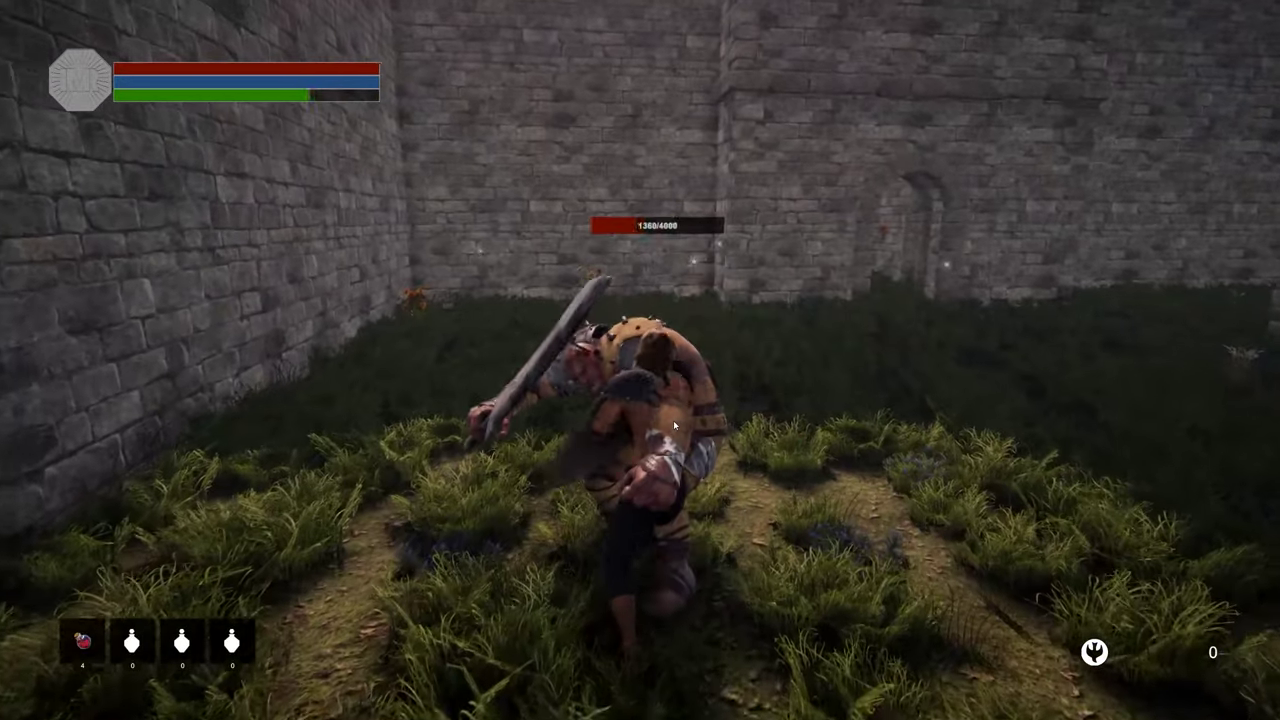
{"action": "left_click", "coordinate": [673, 424]}
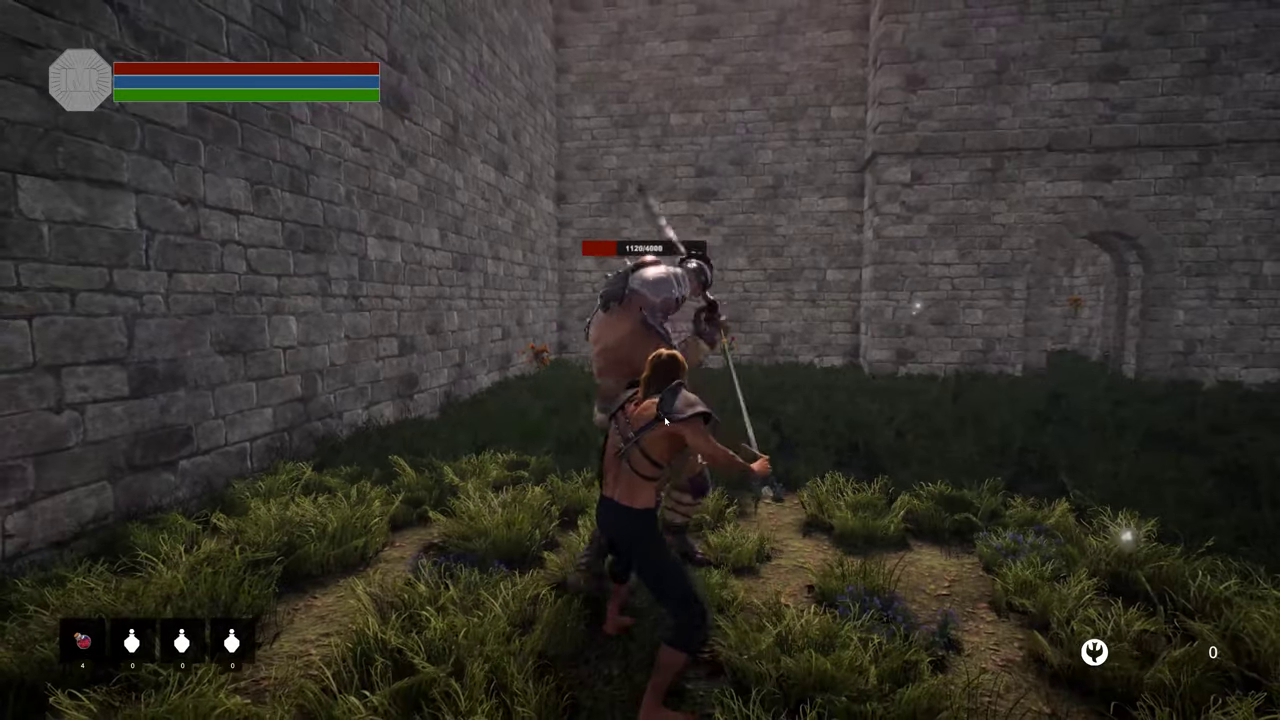
{"action": "left_click", "coordinate": [665, 420]}
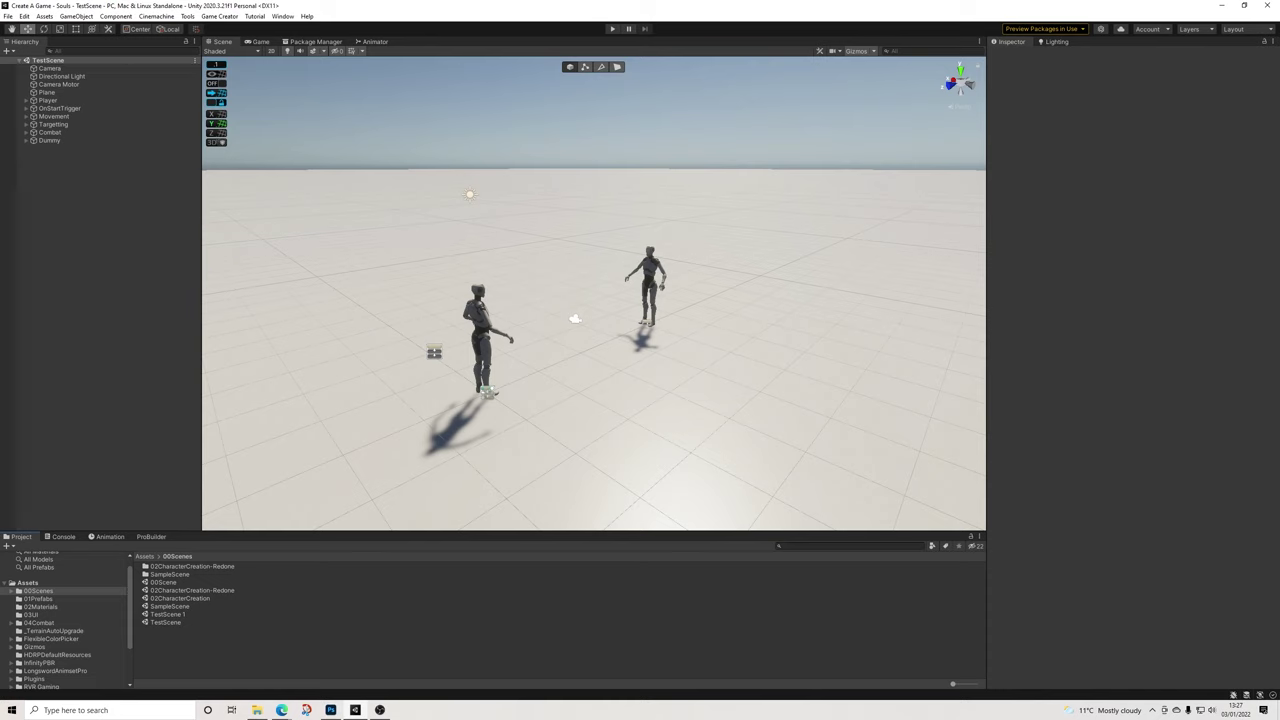
Rename the Dummy object to NPC and expand its child objects
{"action": "left_click", "coordinate": [50, 141]}
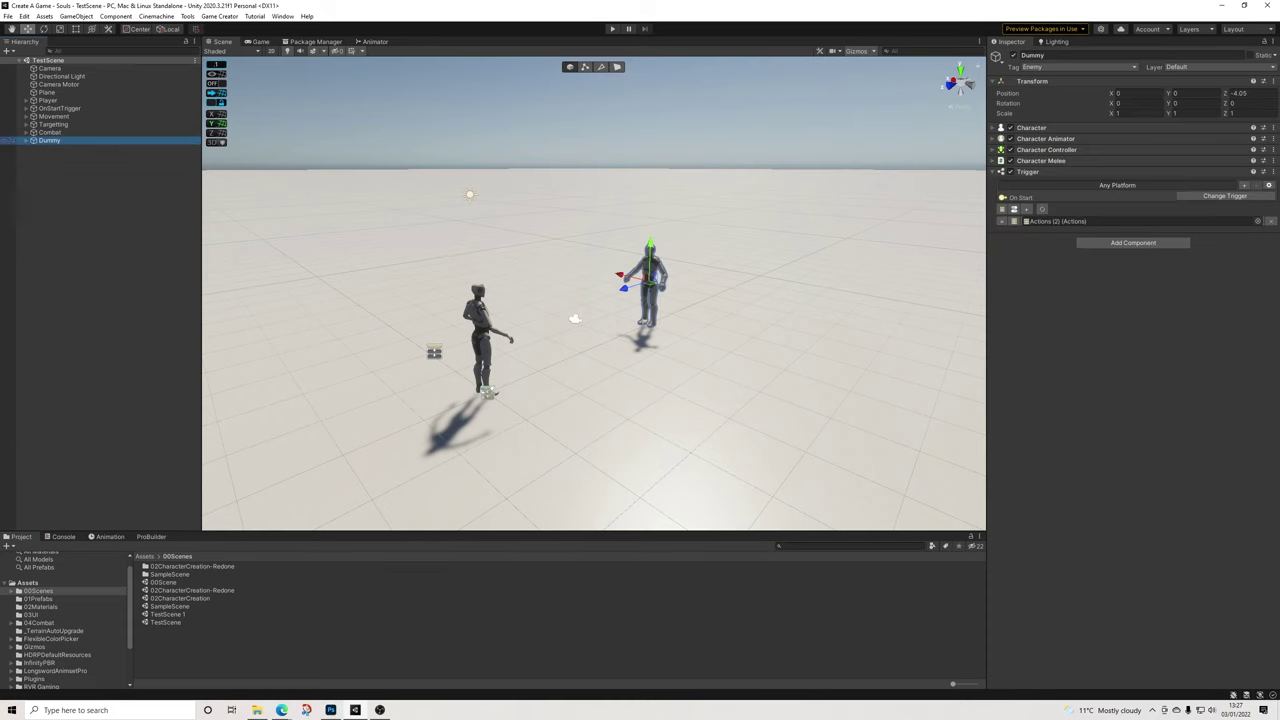
{"action": "left_click", "coordinate": [1042, 55]}
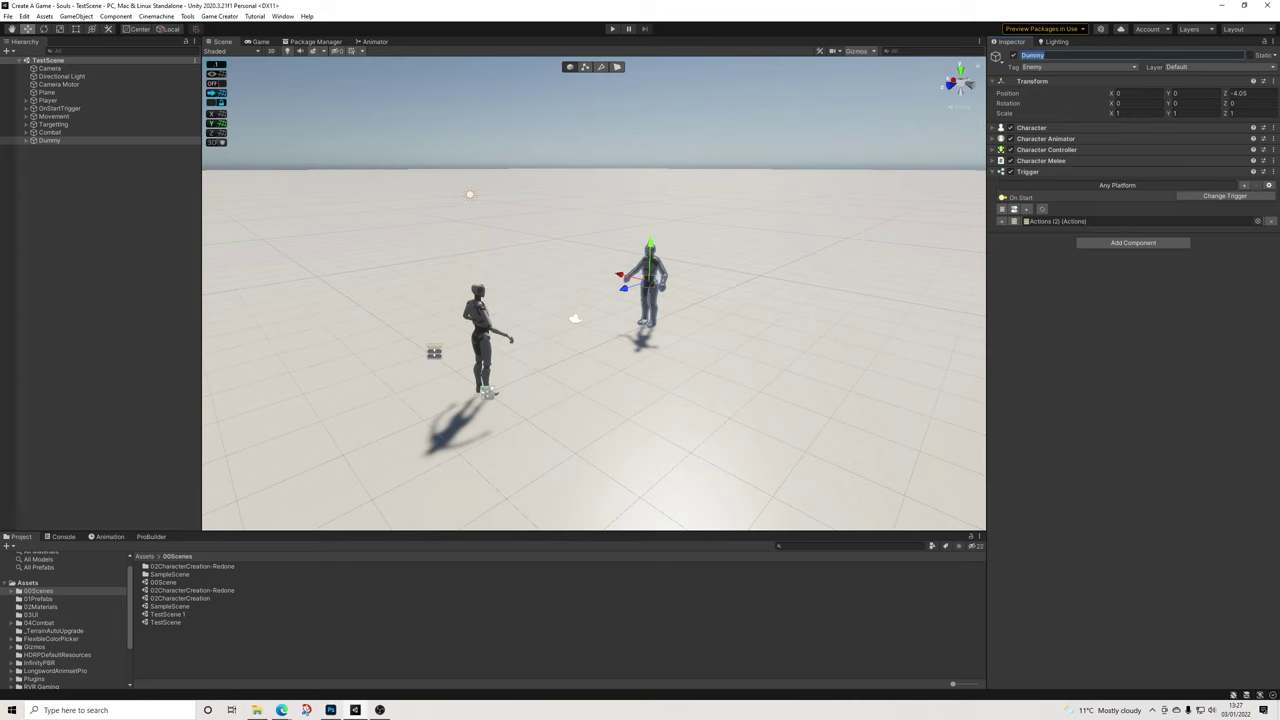
{"action": "type", "text": "NPC"}
{"action": "key", "text": "Return"}
{"action": "left_click", "coordinate": [26, 140]}
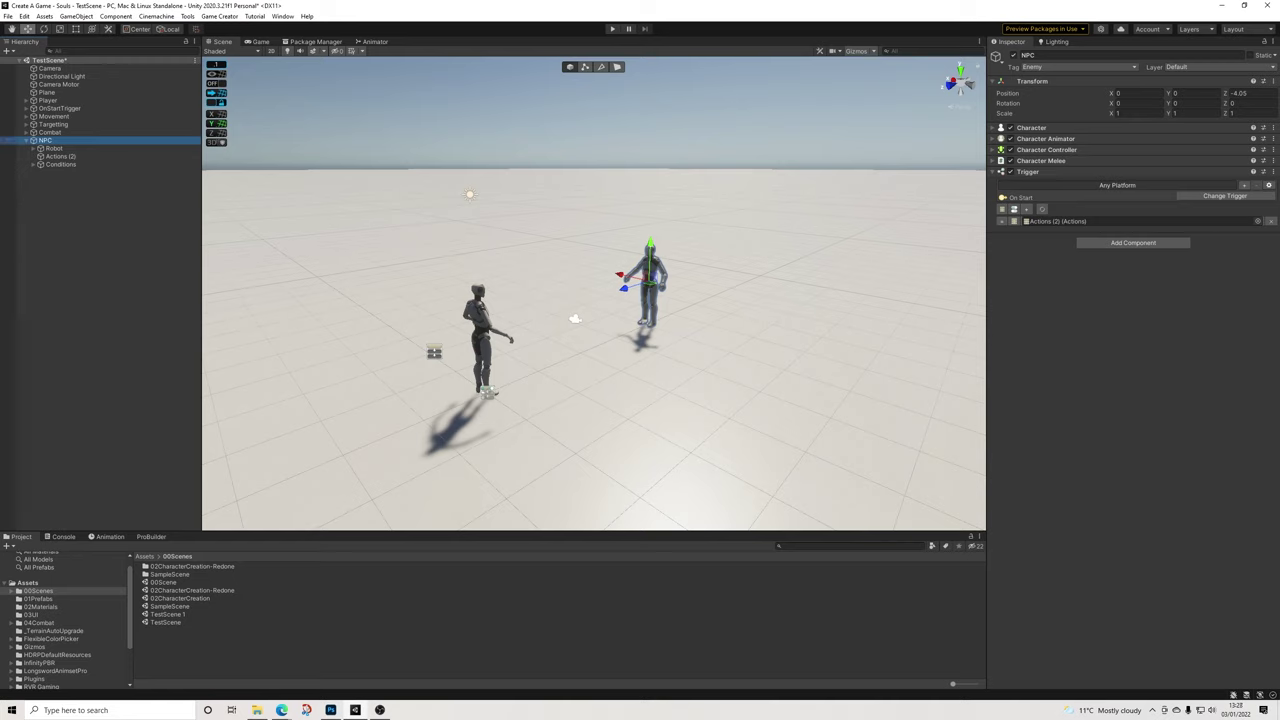
{"action": "left_click", "coordinate": [70, 196]}
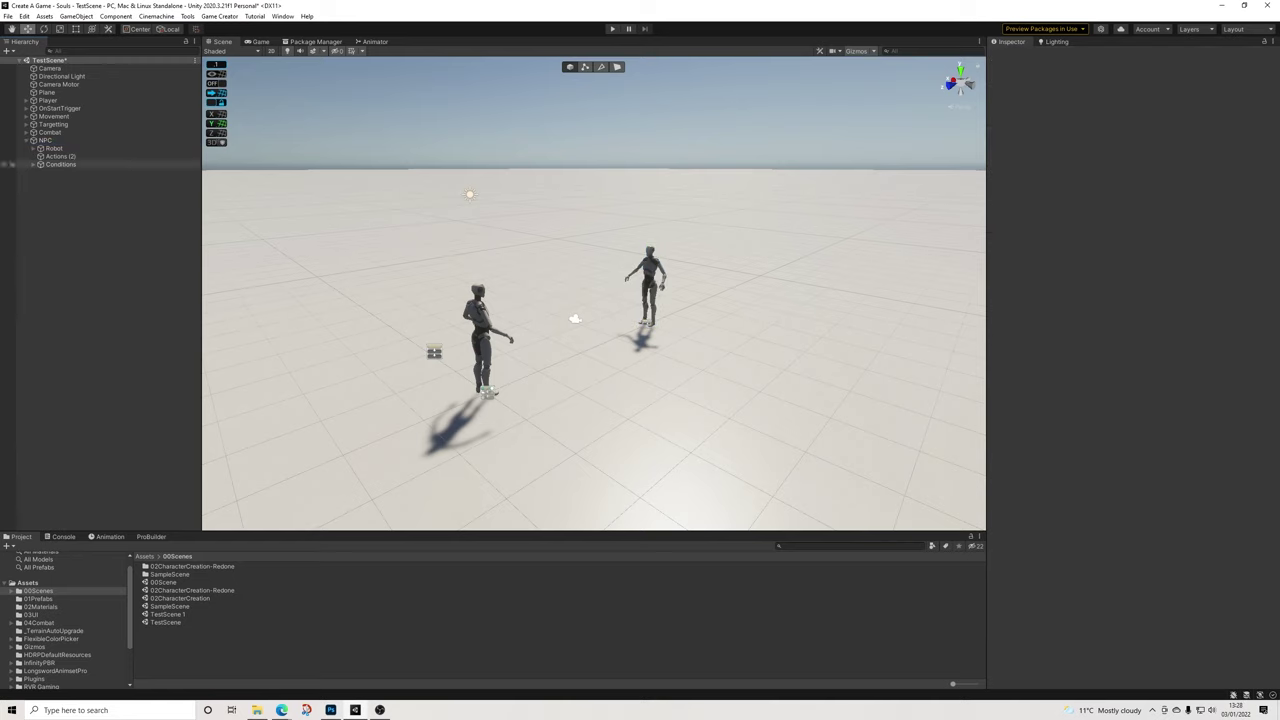
Add a Behavior component to the NPC object and place it above the Trigger component
{"action": "left_click", "coordinate": [45, 140]}
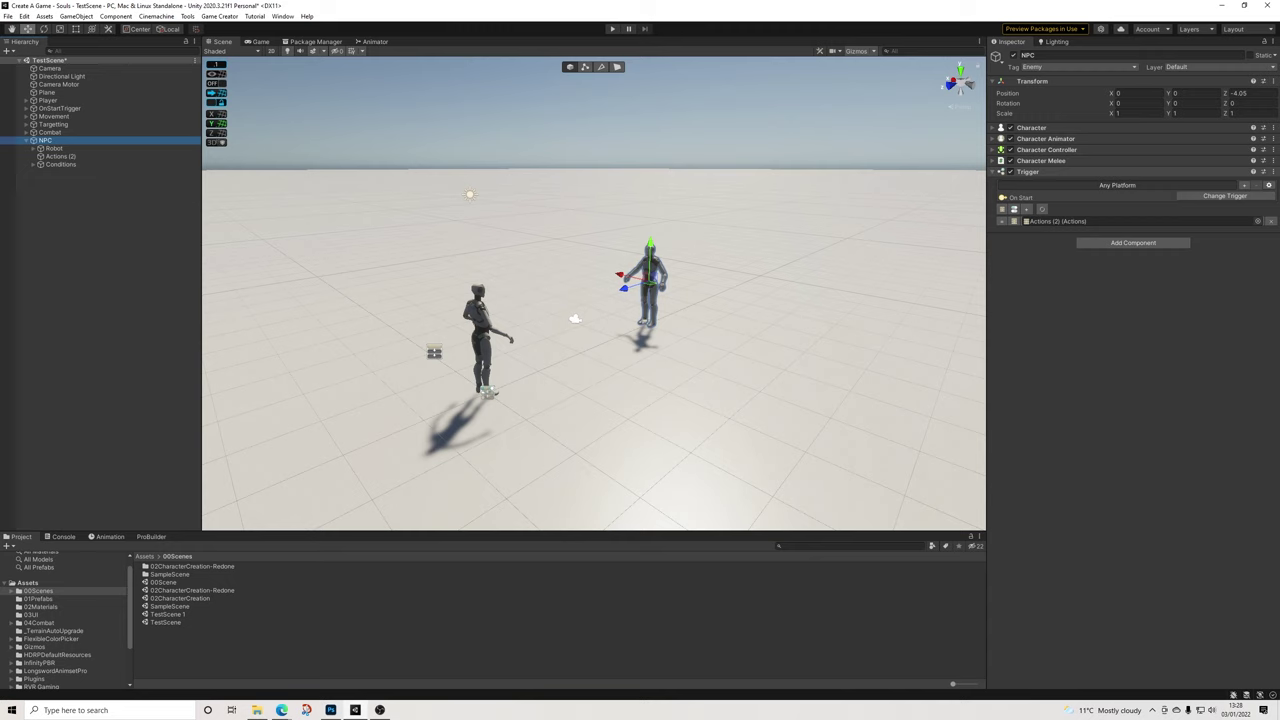
{"action": "left_click", "coordinate": [1133, 242]}
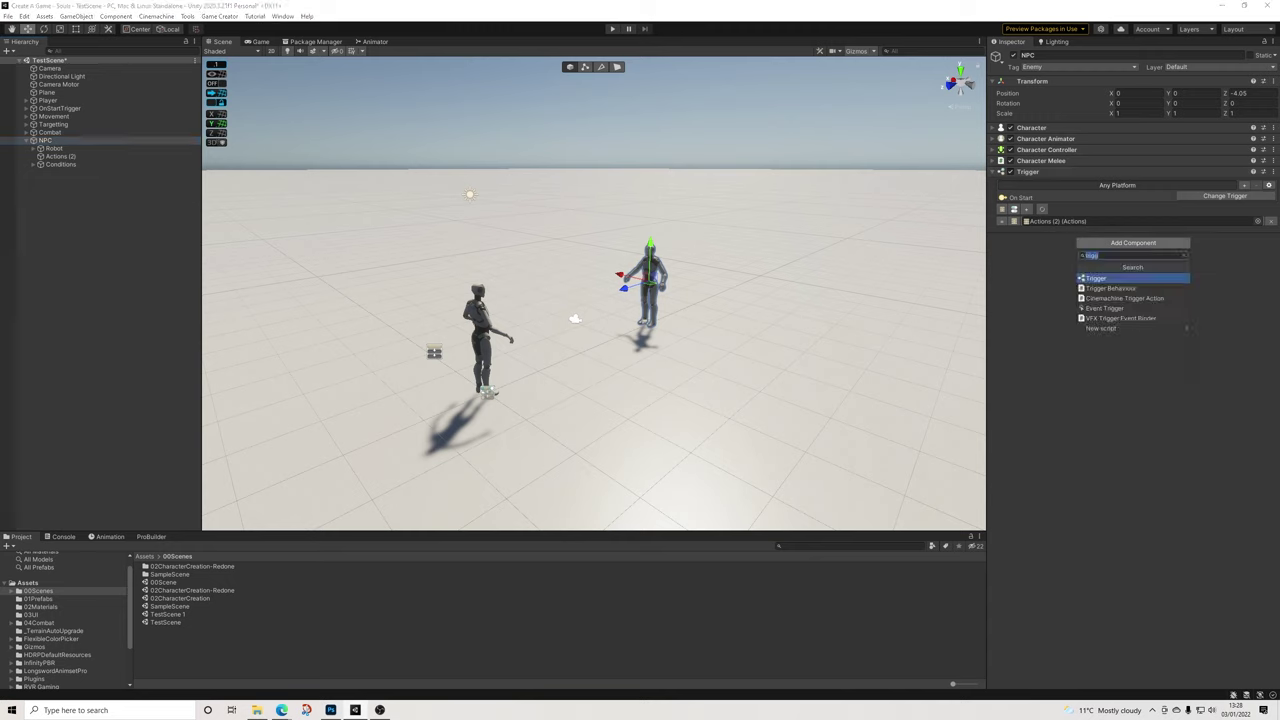
{"action": "type", "text": "beh"}
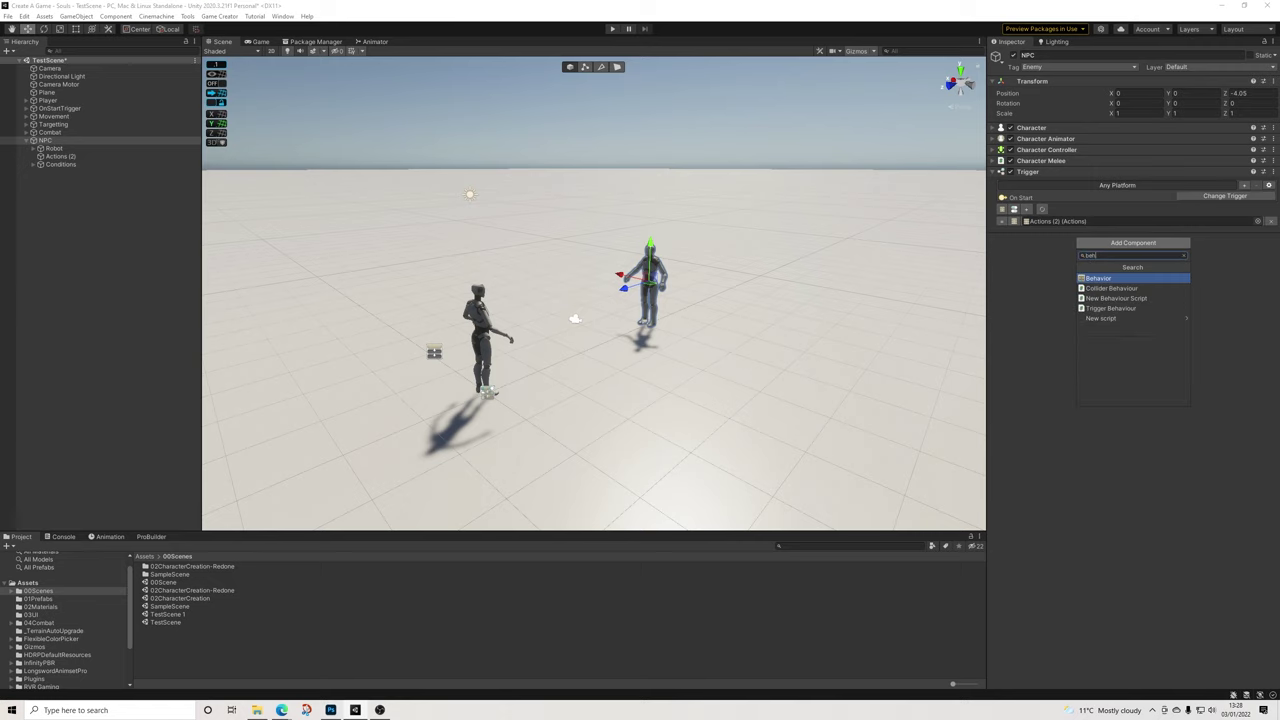
{"action": "type", "text": "a"}
{"action": "key", "text": "Return"}
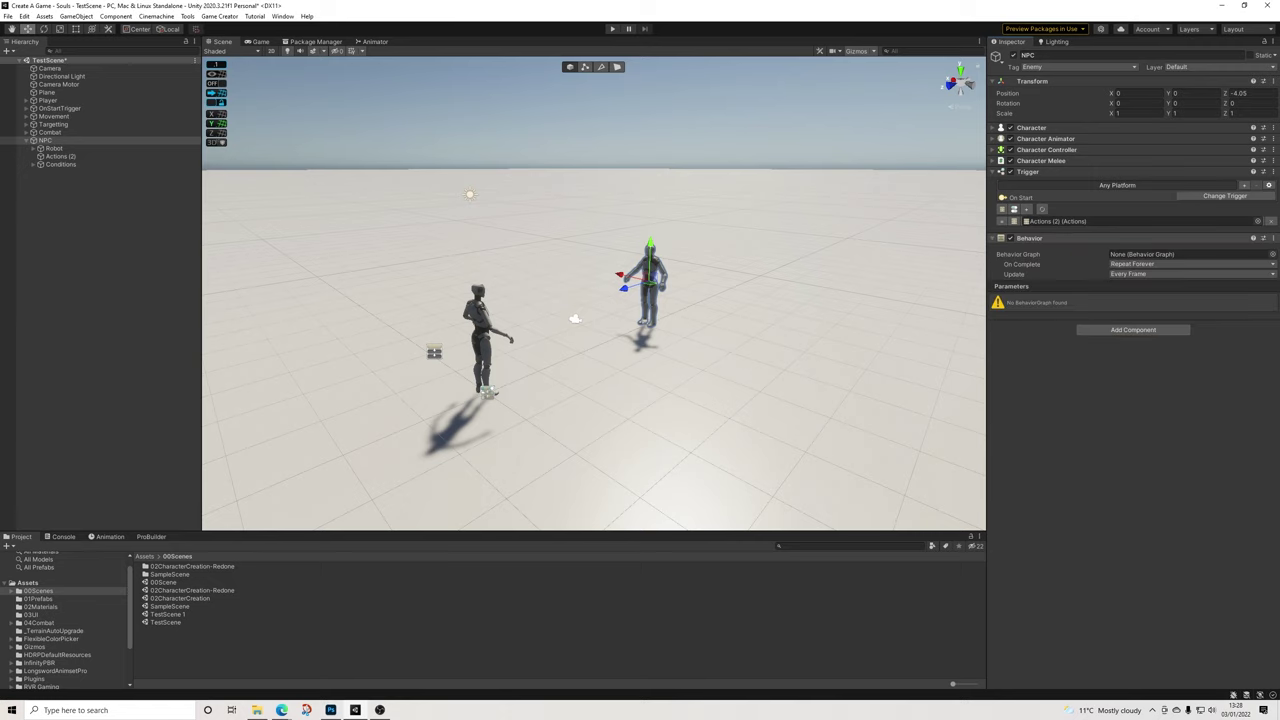
{"action": "left_click", "coordinate": [1273, 238]}
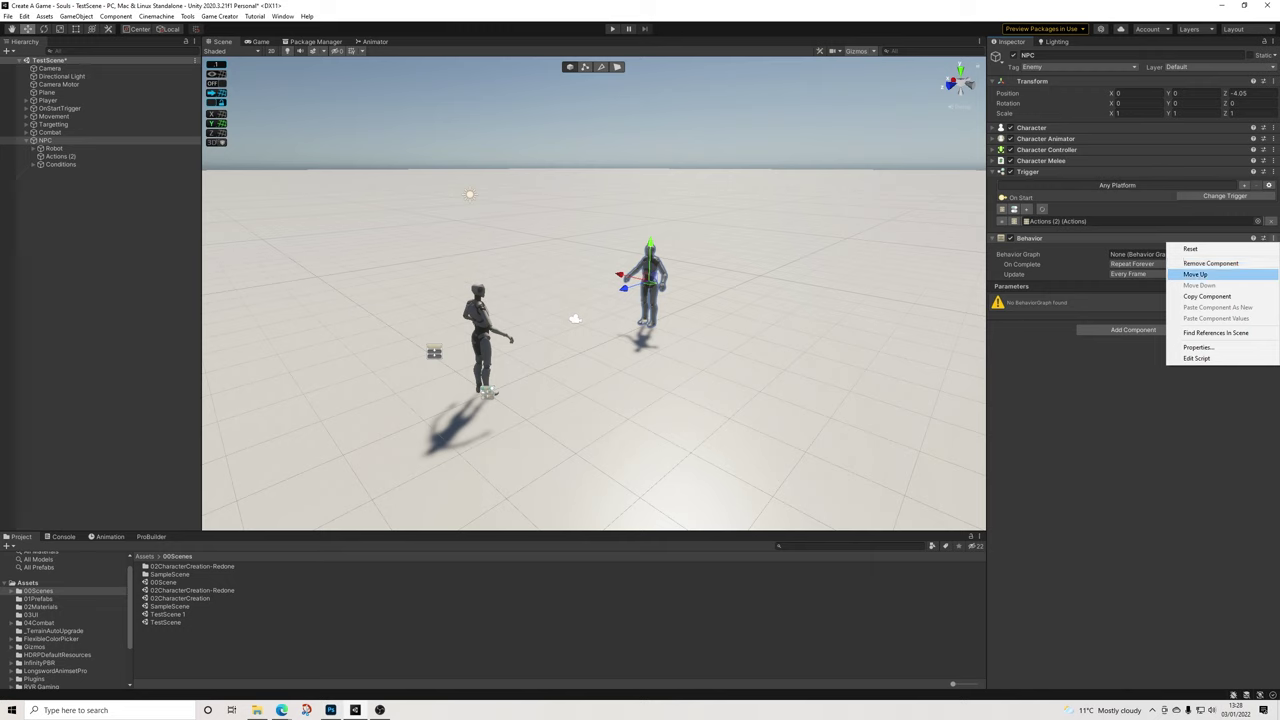
{"action": "left_click", "coordinate": [1220, 275]}
Add a Perception component to NPC and move it up above the Trigger component
{"action": "left_click", "coordinate": [1133, 330]}
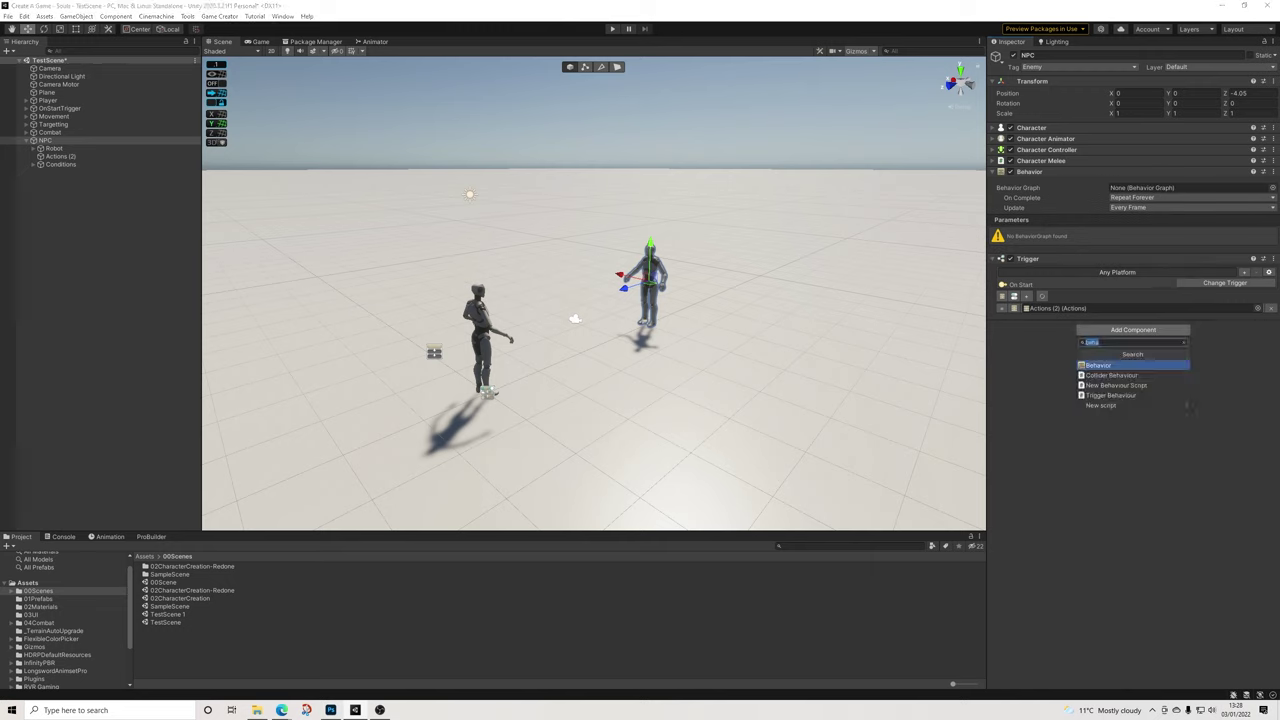
{"action": "type", "text": "perc"}
{"action": "key", "text": "Return"}
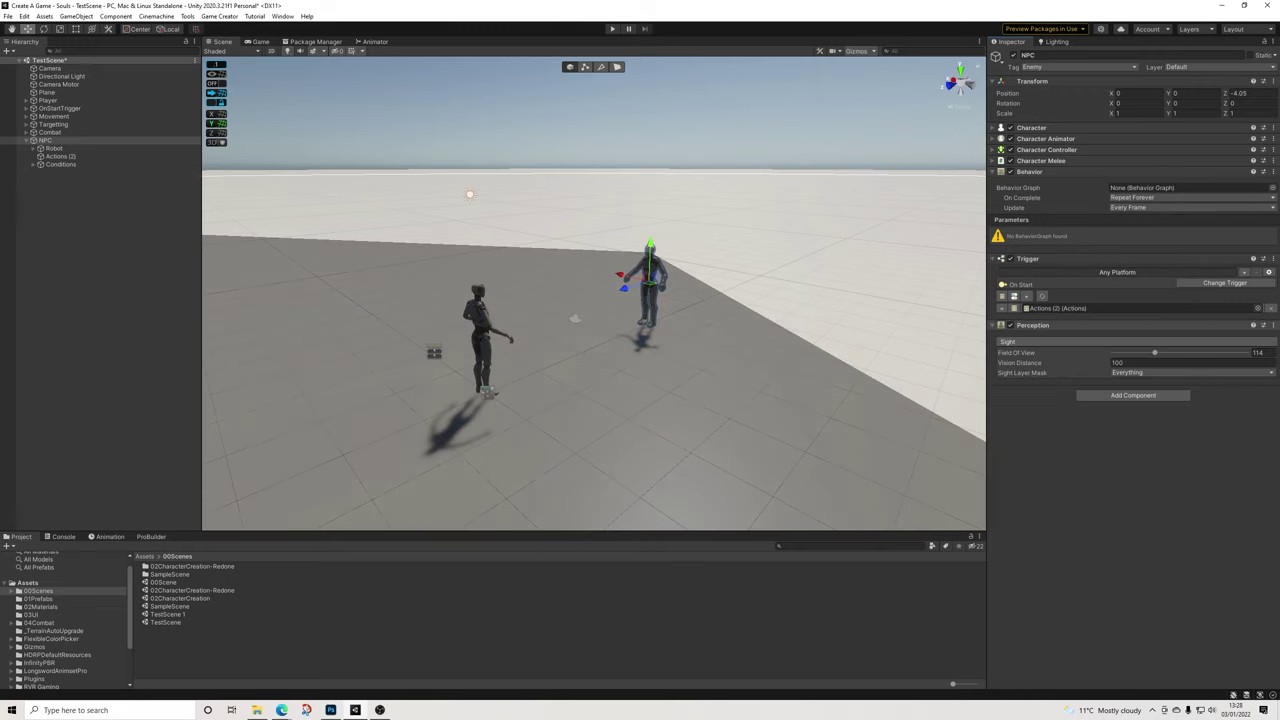
{"action": "left_click", "coordinate": [1263, 325]}
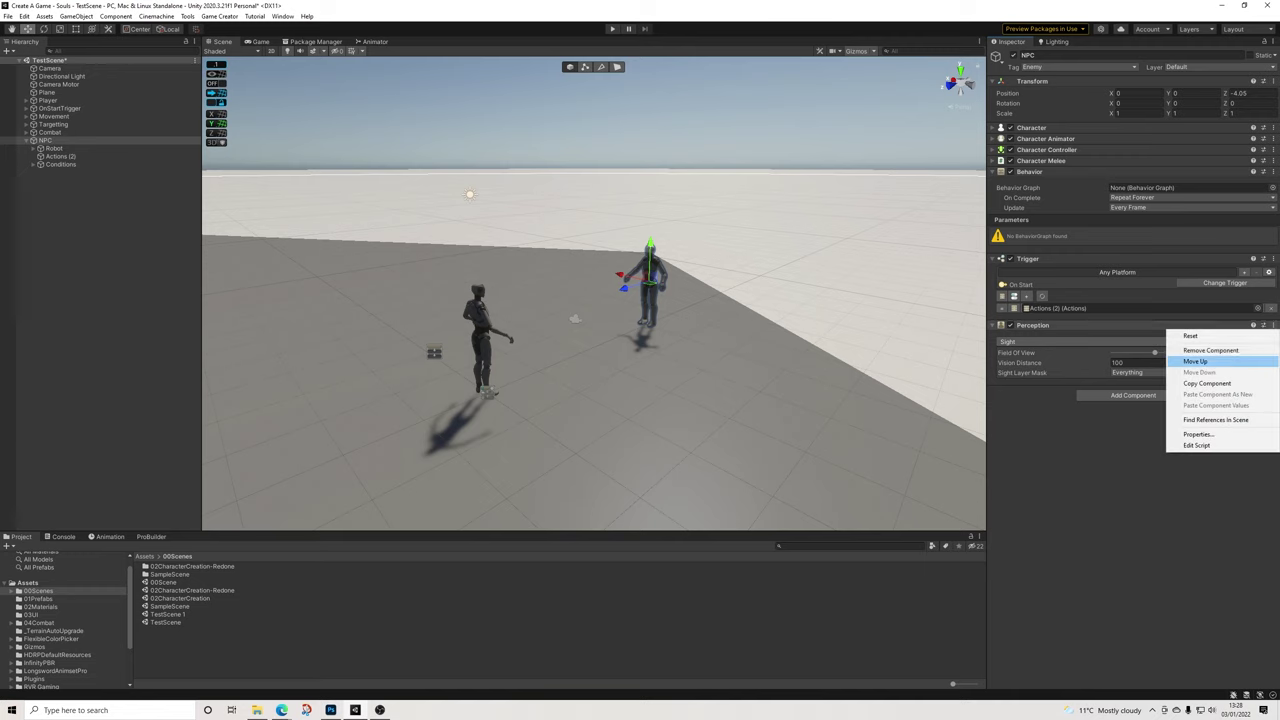
{"action": "left_click", "coordinate": [1200, 361]}
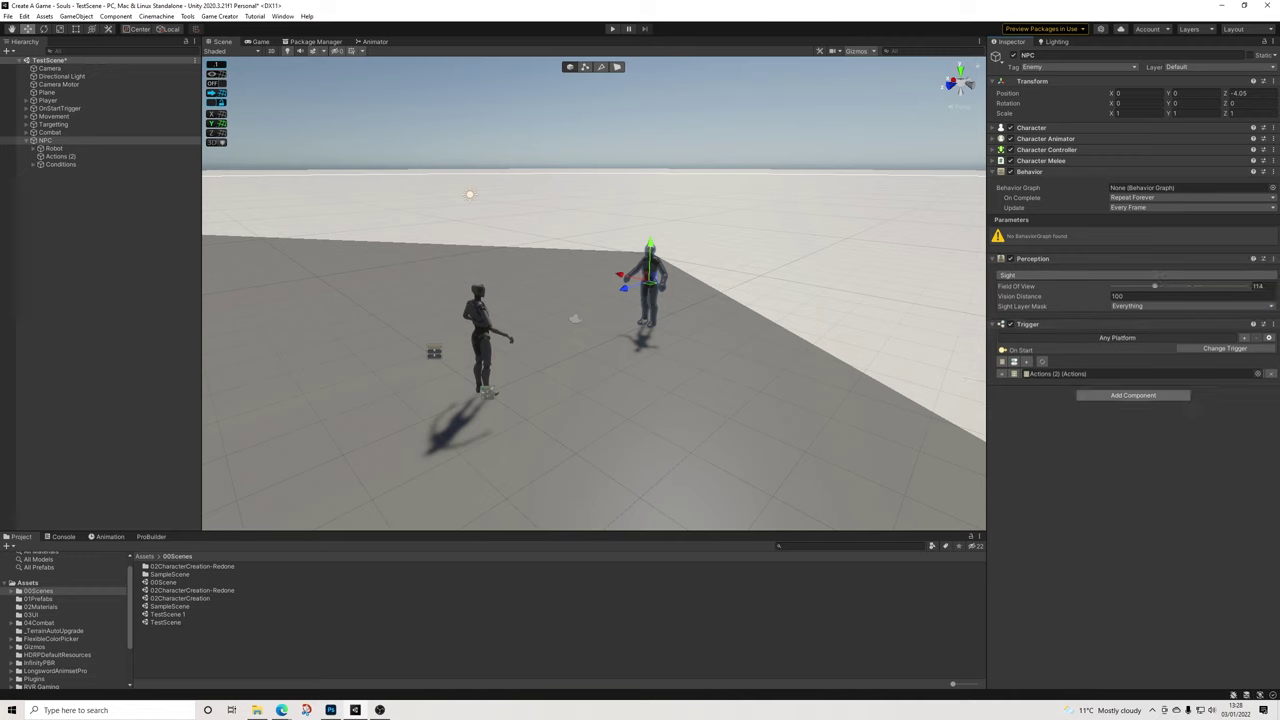
Add a Local Variables component to NPC and move it up above the Trigger component
{"action": "left_click", "coordinate": [1140, 396]}
{"action": "type", "text": "local"}
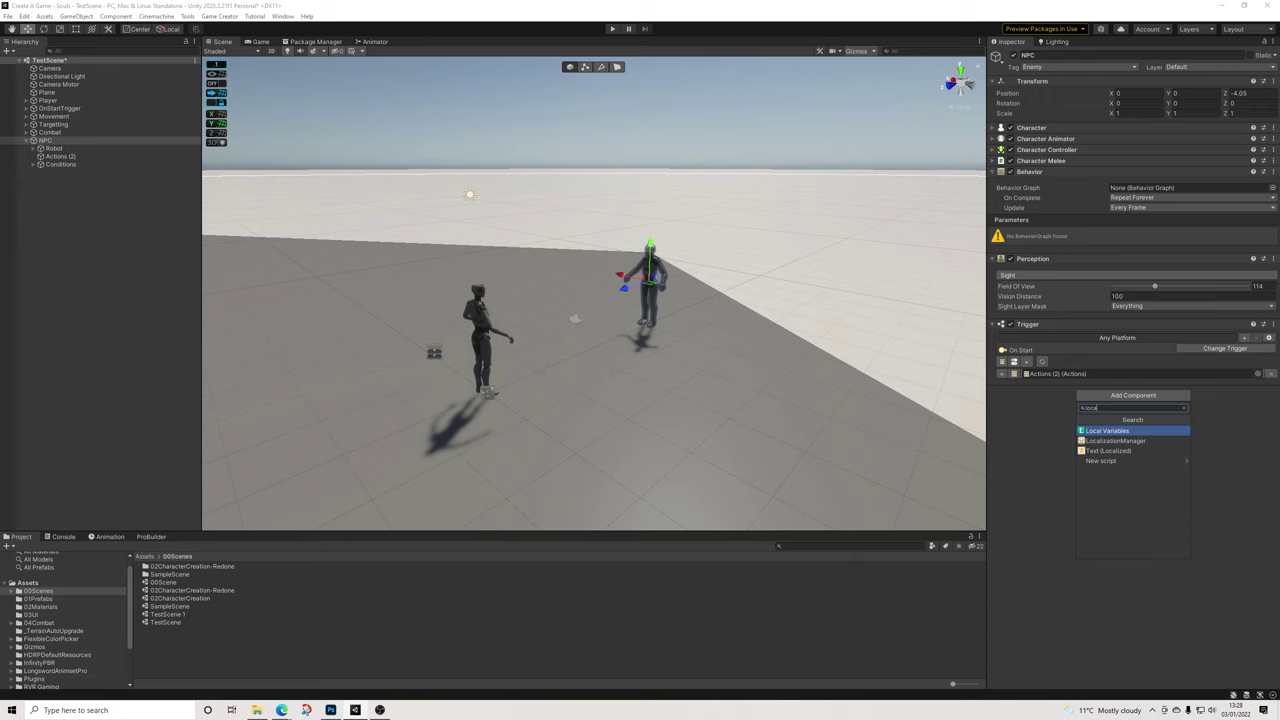
{"action": "key", "text": "Return"}
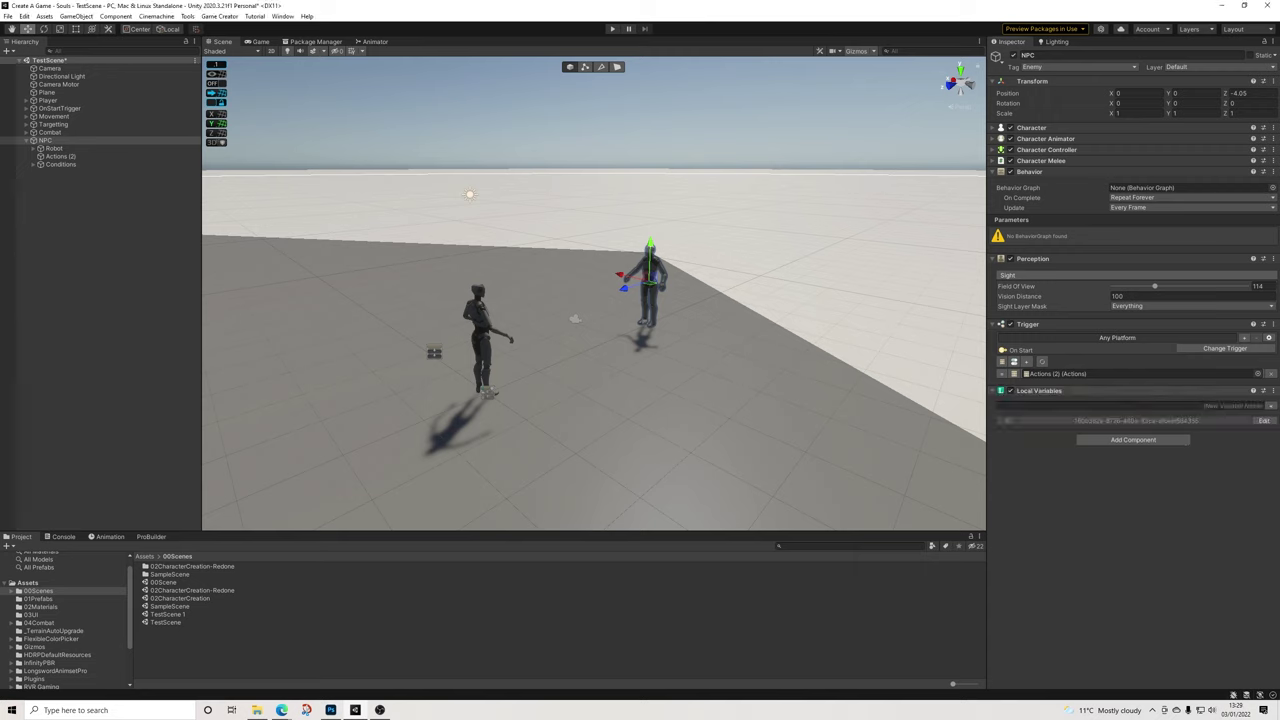
{"action": "left_click", "coordinate": [1273, 391]}
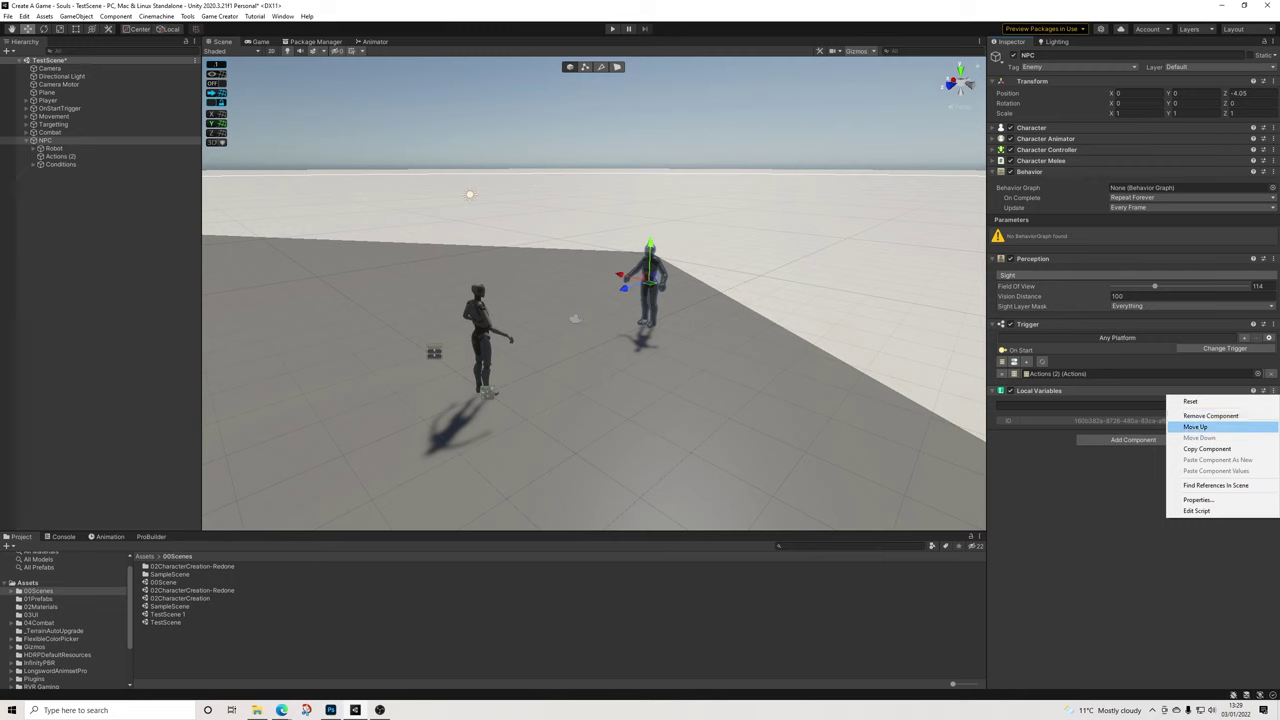
{"action": "left_click", "coordinate": [1195, 426]}
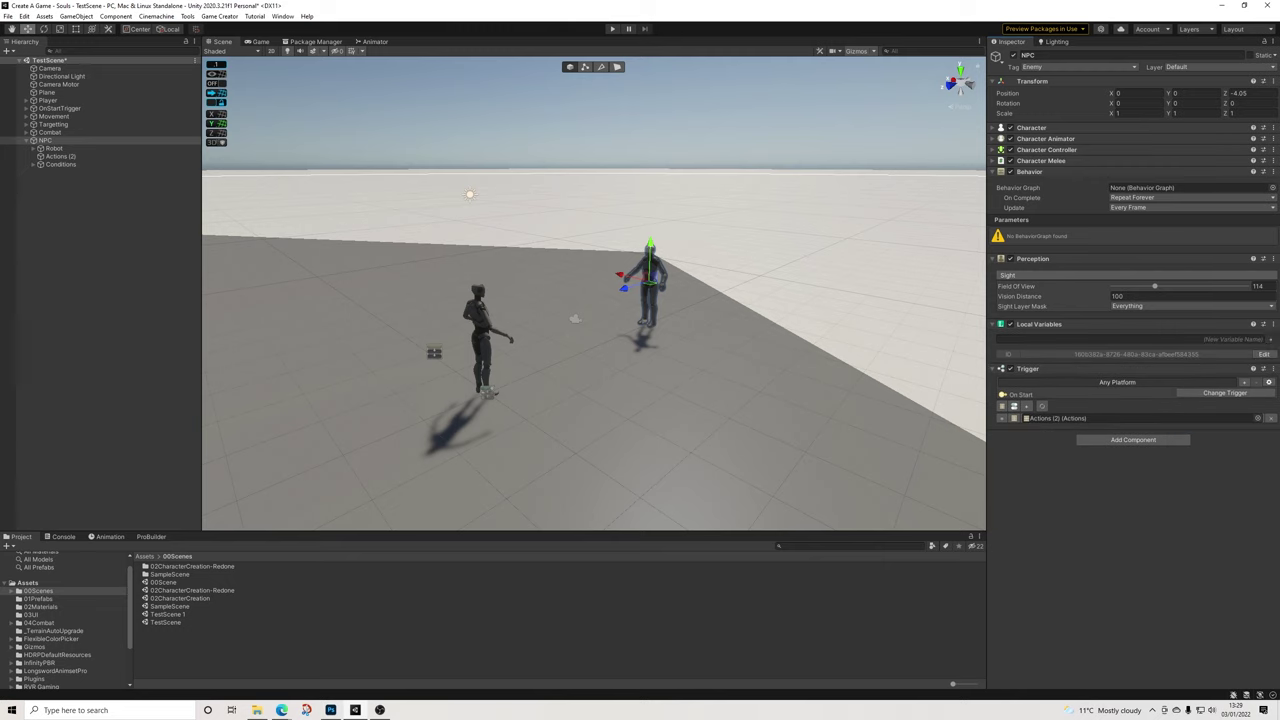
Create a local variable on NPC named Spawn with the type Game Object
{"action": "left_click", "coordinate": [1270, 339]}
{"action": "left_click", "coordinate": [1187, 362]}
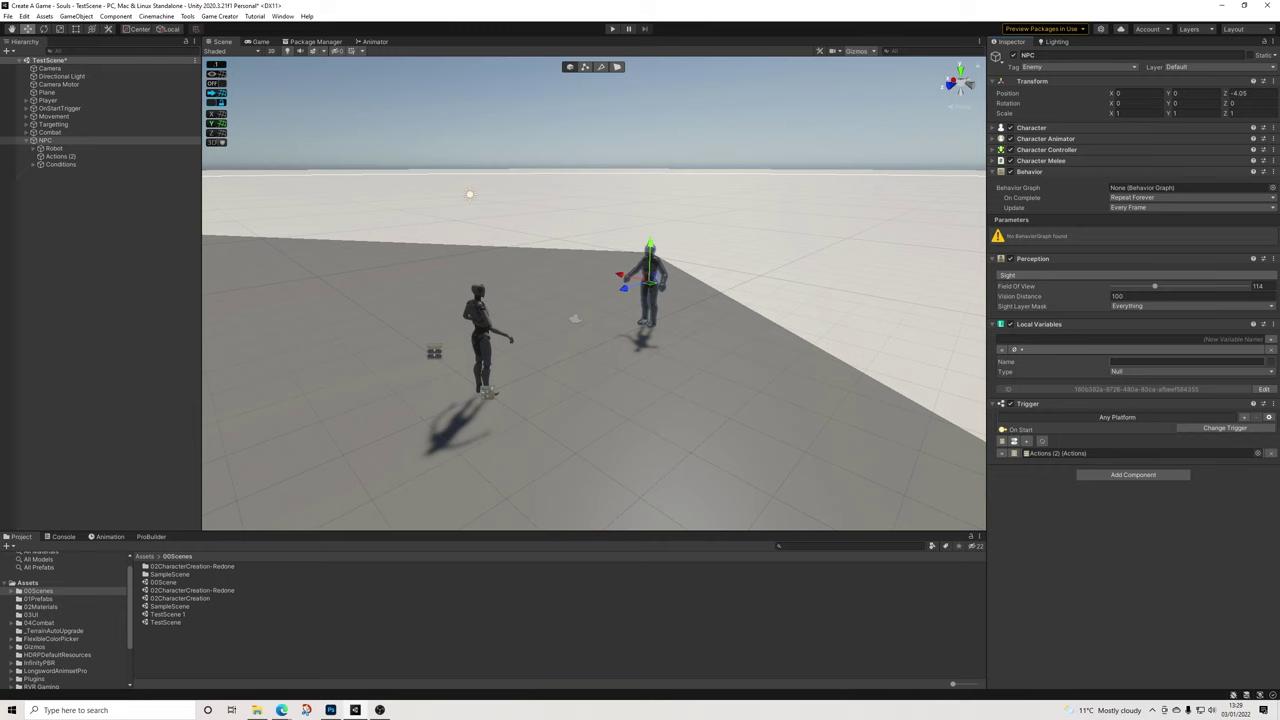
{"action": "type", "text": "Spawn"}
{"action": "left_click", "coordinate": [1187, 372]}
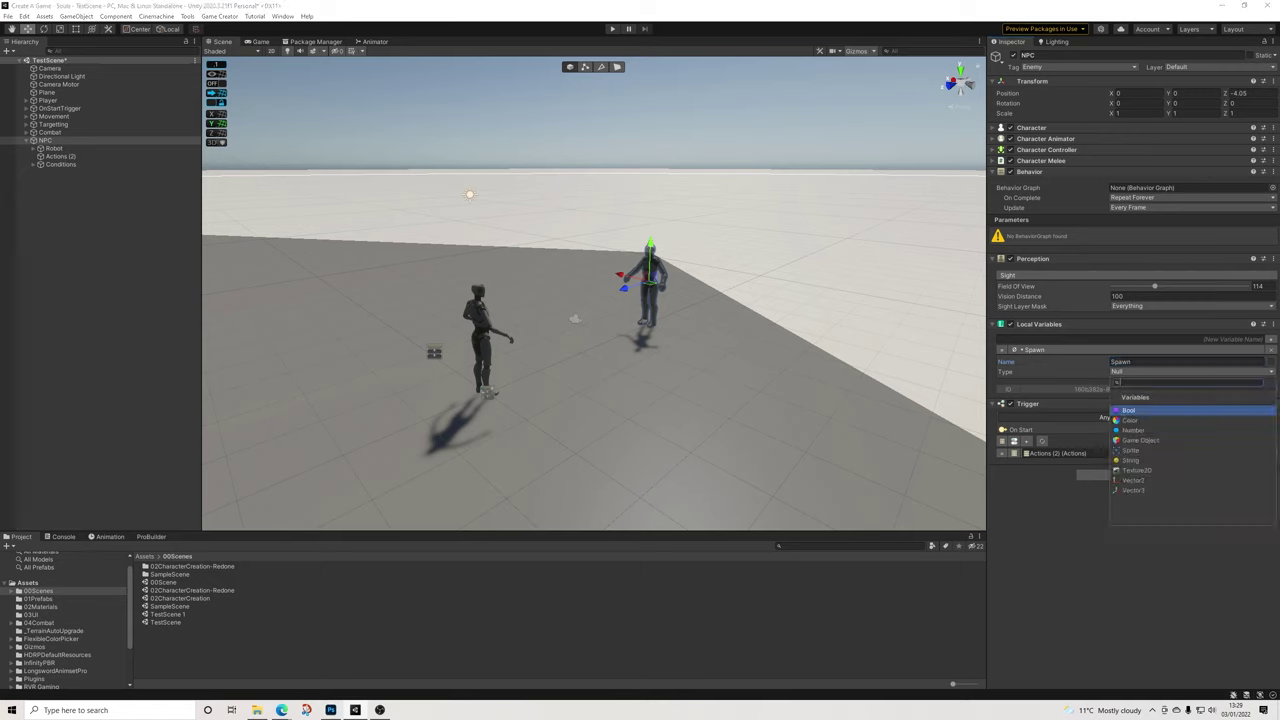
{"action": "left_click", "coordinate": [1141, 440]}
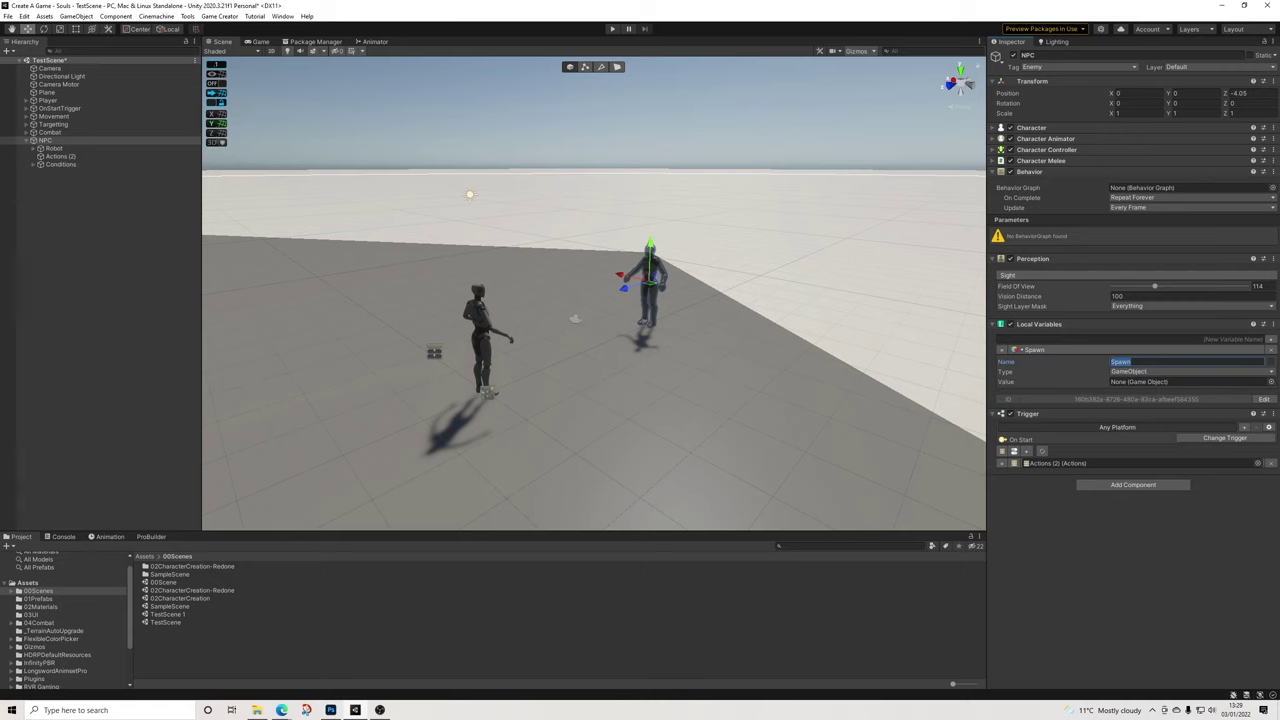
Create a second local variable on NPC named Player, of type Game Object, with the Player object as its value
{"action": "left_click", "coordinate": [1133, 535]}
{"action": "left_click", "coordinate": [1270, 339]}
{"action": "left_click", "coordinate": [1190, 416]}
{"action": "left_click", "coordinate": [1140, 485]}
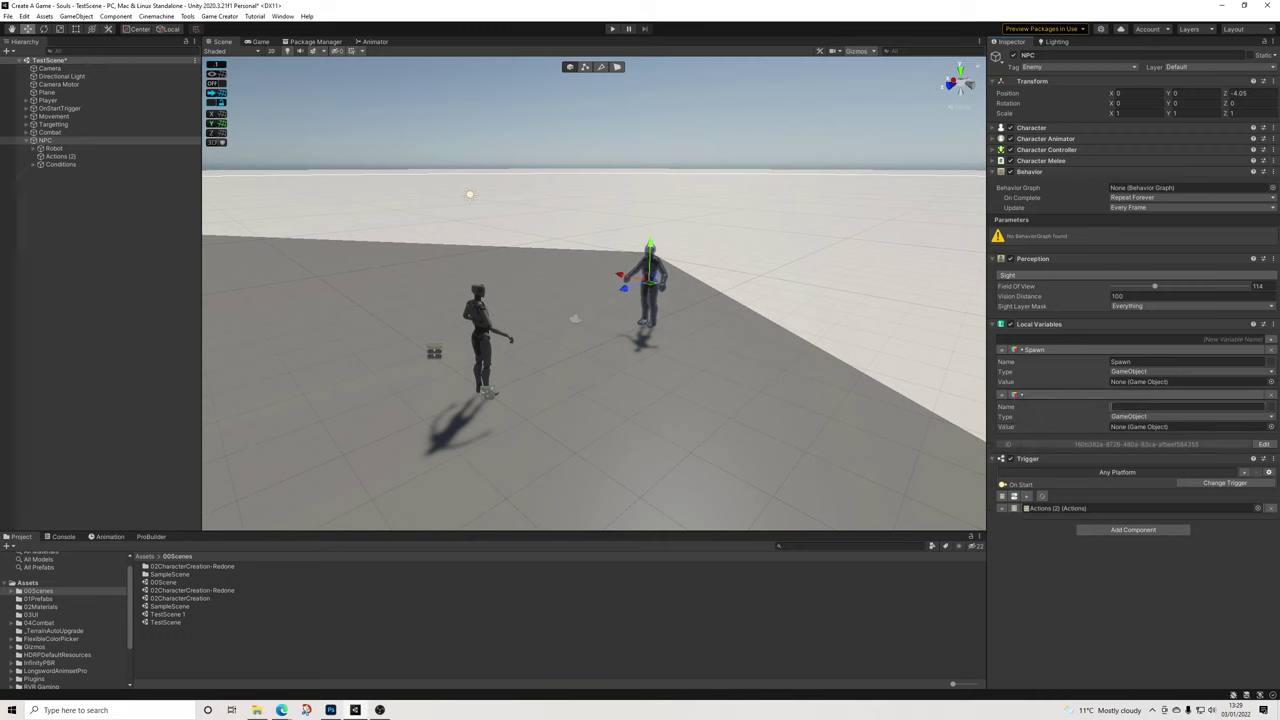
{"action": "type", "text": "Player"}
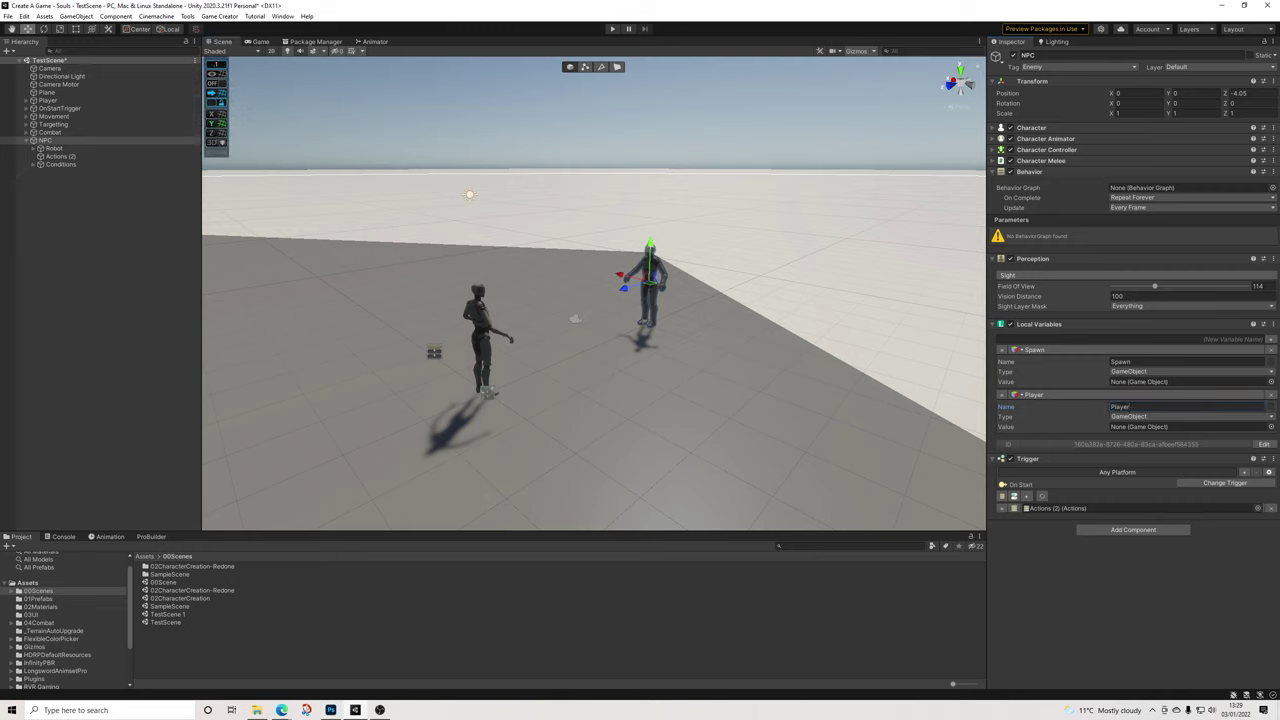
{"action": "left_click_drag", "start_coordinate": [48, 100], "coordinate": [1150, 427]}
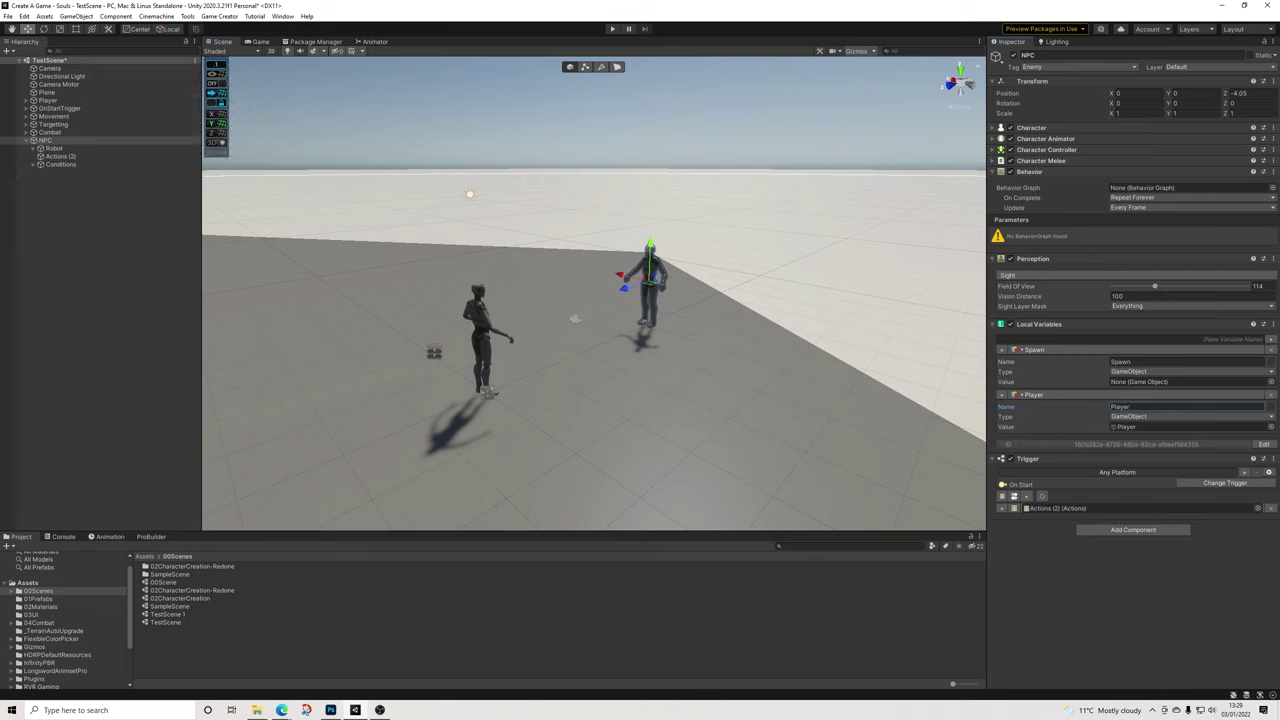
Delete the Player local variable from the NPC object
{"action": "left_click", "coordinate": [1190, 417]}
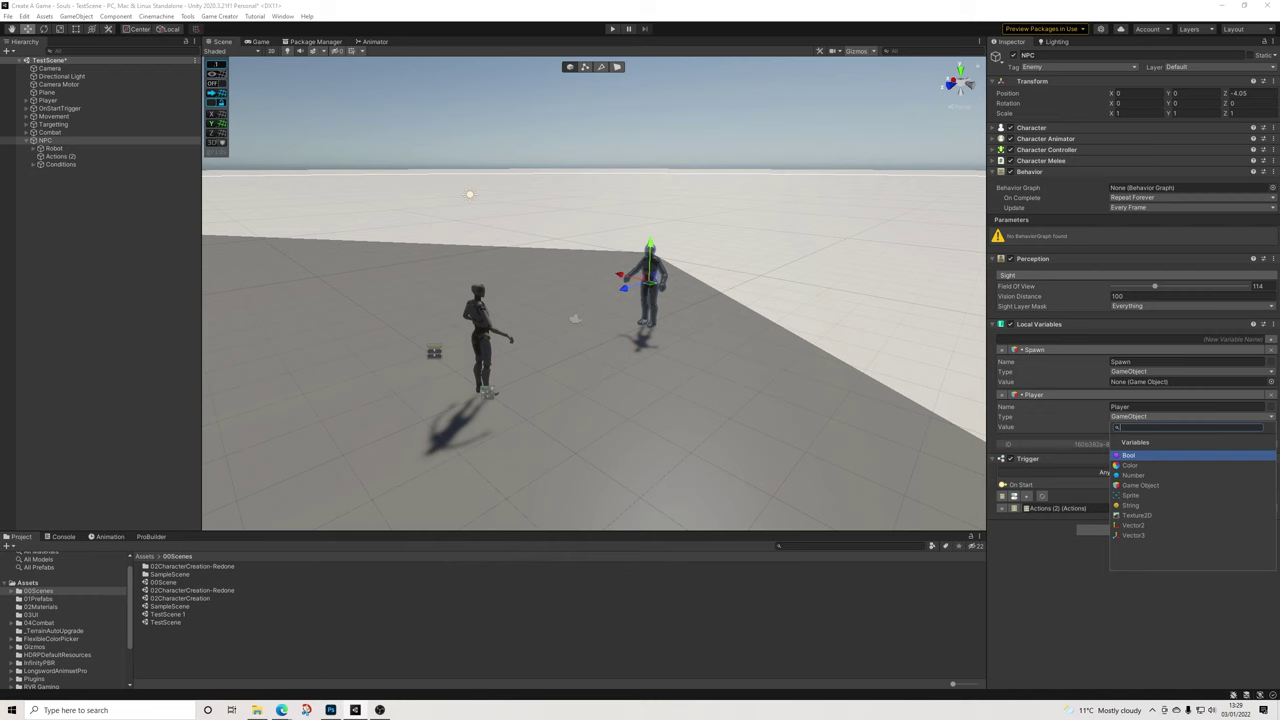
{"action": "key", "text": "Escape"}
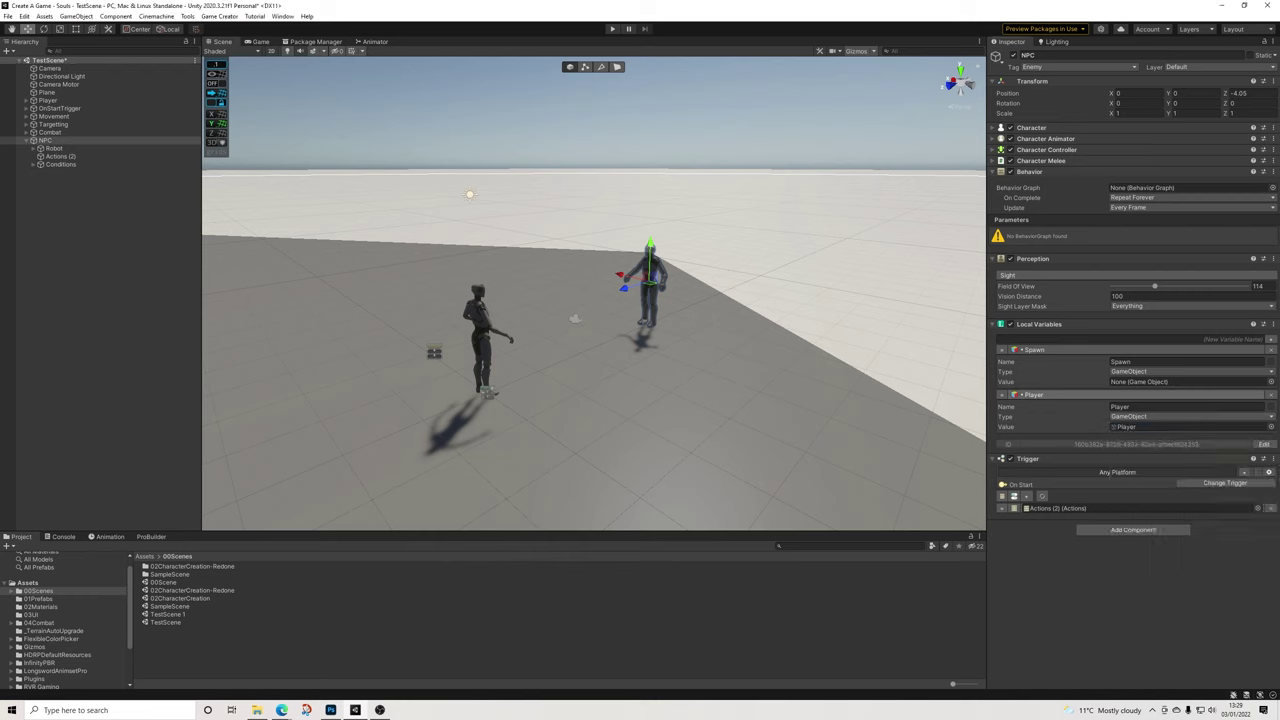
{"action": "mouse_move", "coordinate": [1266, 406]}
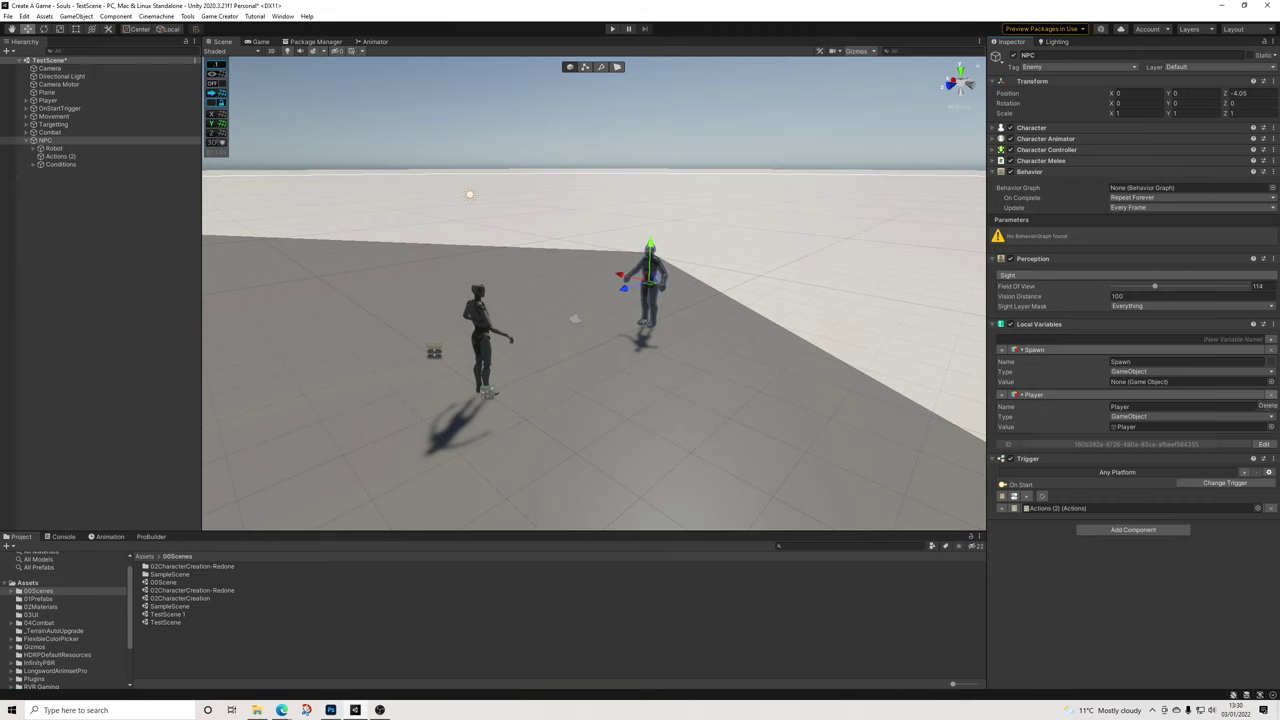
{"action": "left_click", "coordinate": [1266, 406]}
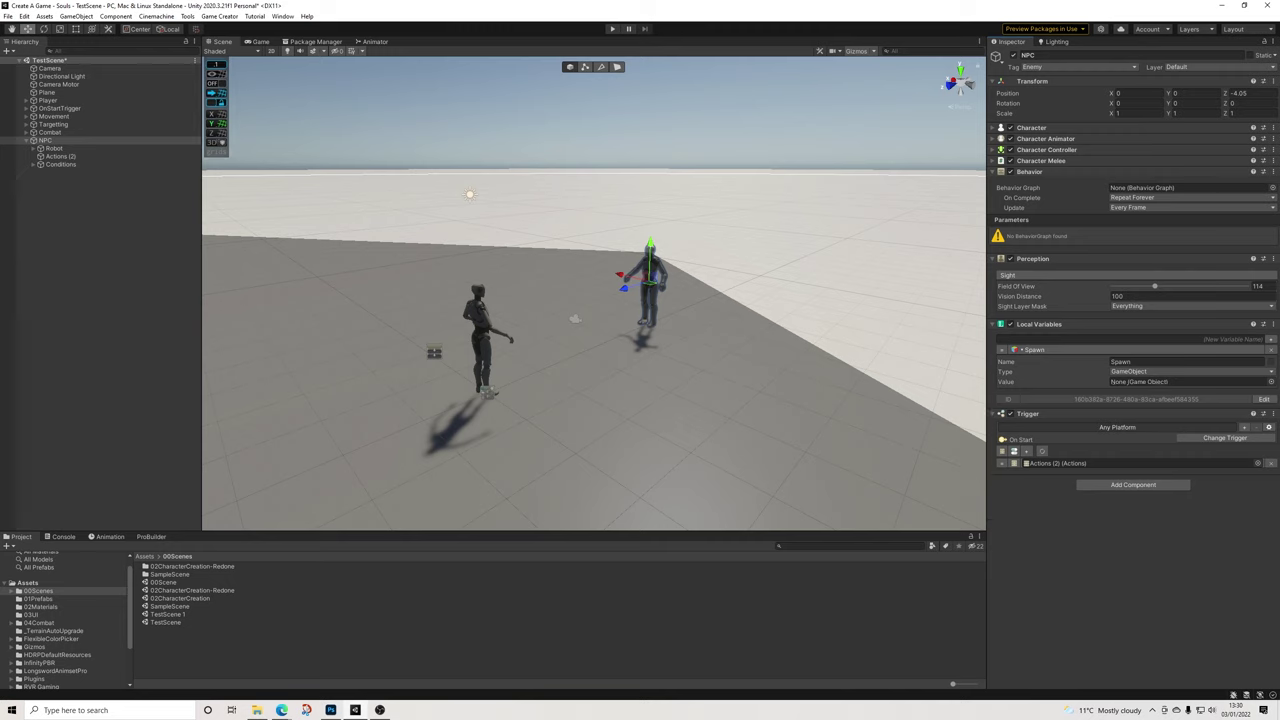
Create a global variable named Player in the Game Creator preferences, with type Game Object and the NPC tag
{"action": "left_click", "coordinate": [219, 16]}
{"action": "left_click", "coordinate": [232, 64]}
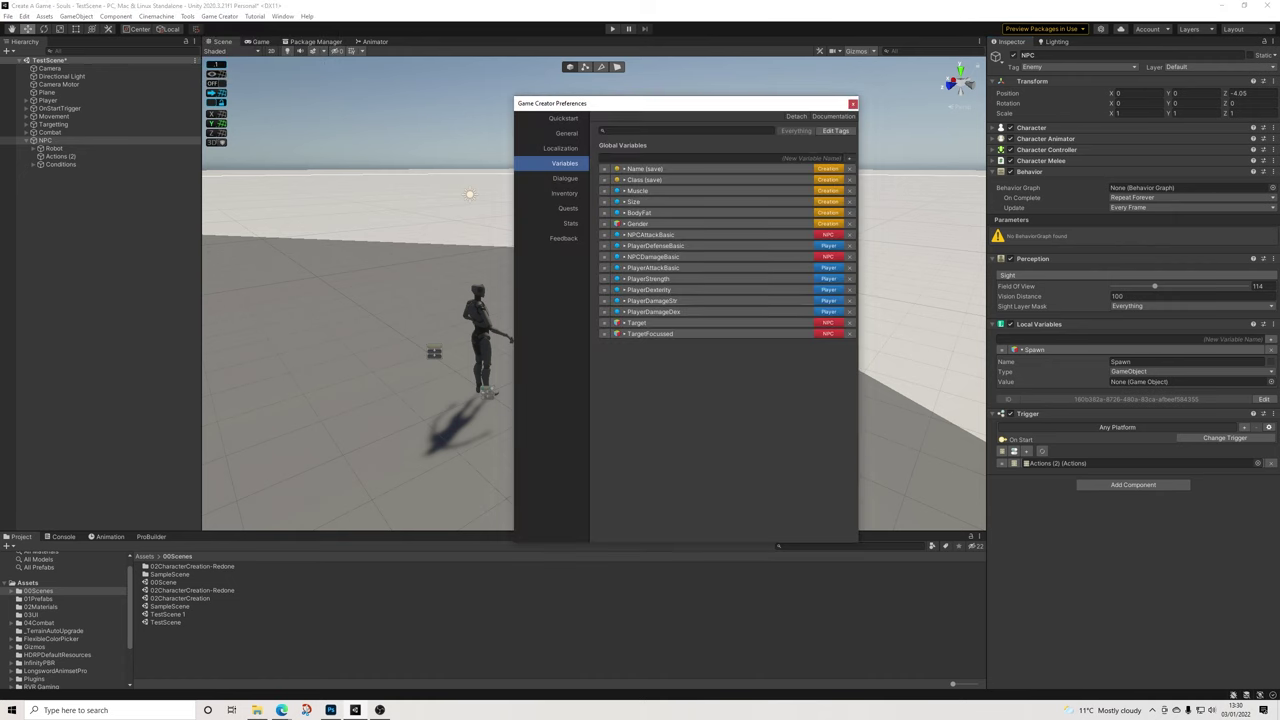
{"action": "left_click", "coordinate": [848, 158]}
{"action": "type", "text": "Player"}
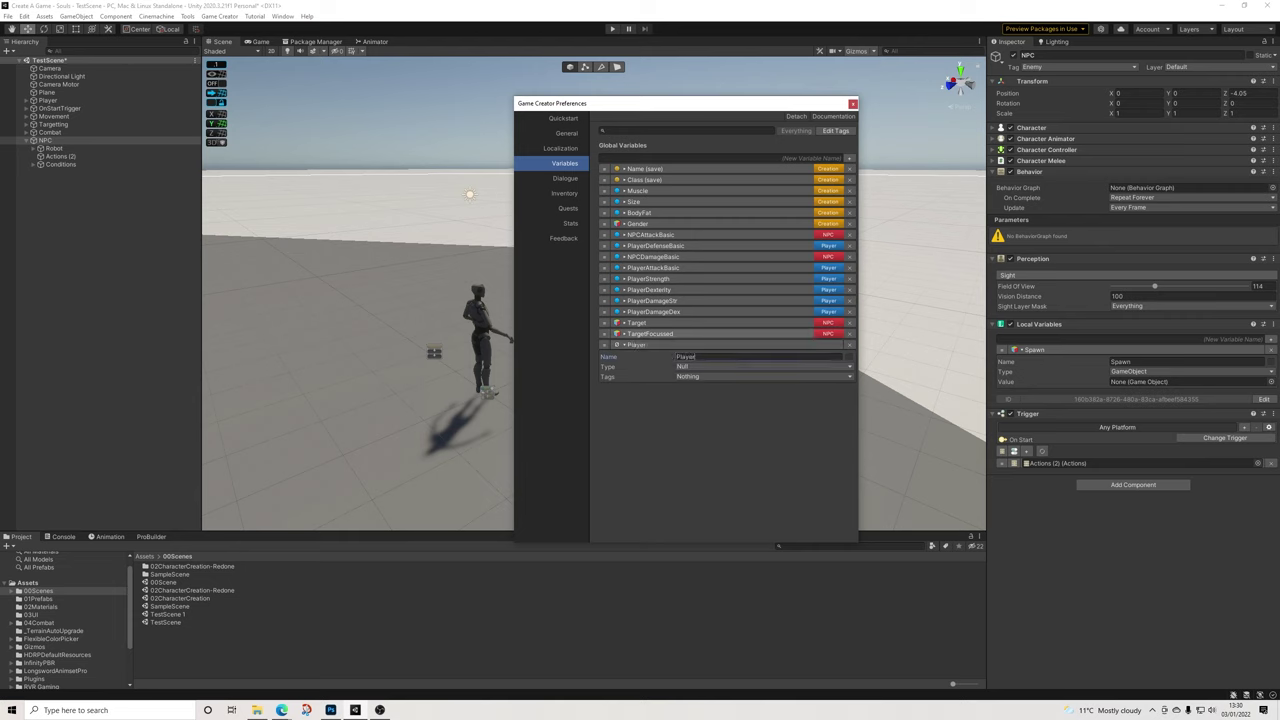
{"action": "left_click", "coordinate": [728, 367]}
{"action": "left_click", "coordinate": [706, 435]}
{"action": "left_click", "coordinate": [760, 386]}
{"action": "left_click", "coordinate": [710, 430]}
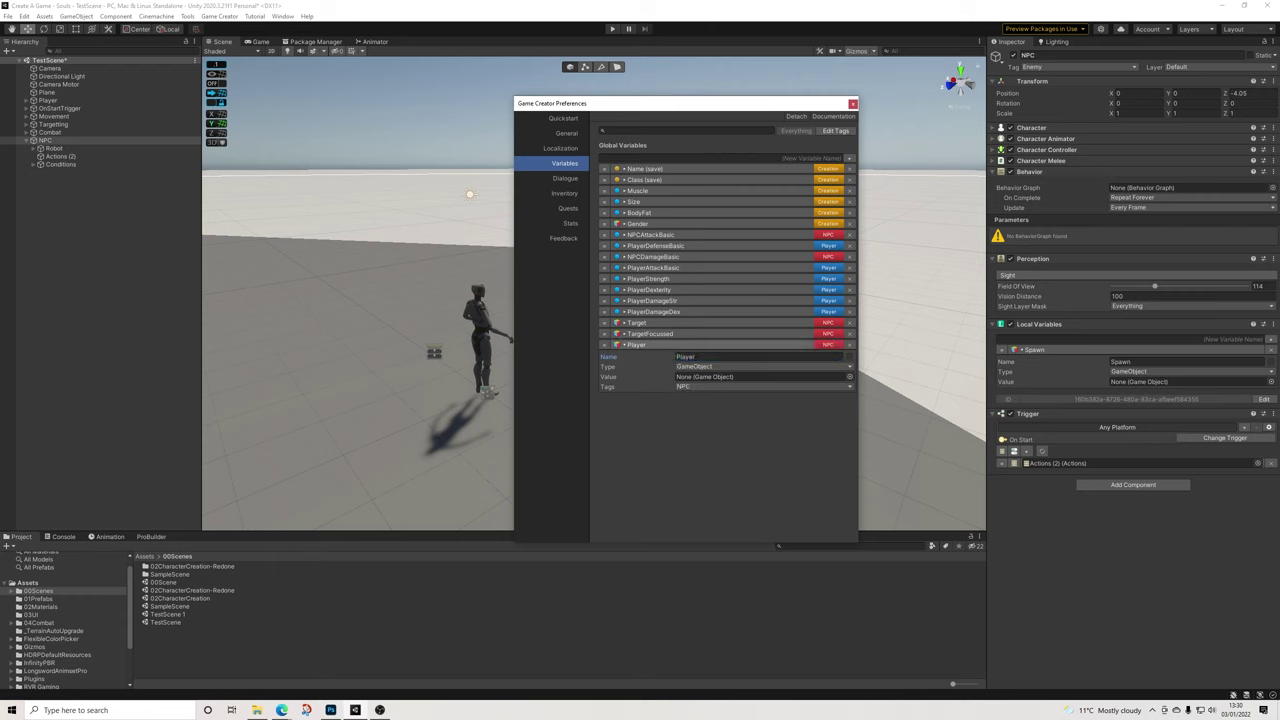
Add a Variable GameObject action to the State actions under OnStartTrigger
{"action": "left_click", "coordinate": [60, 108]}
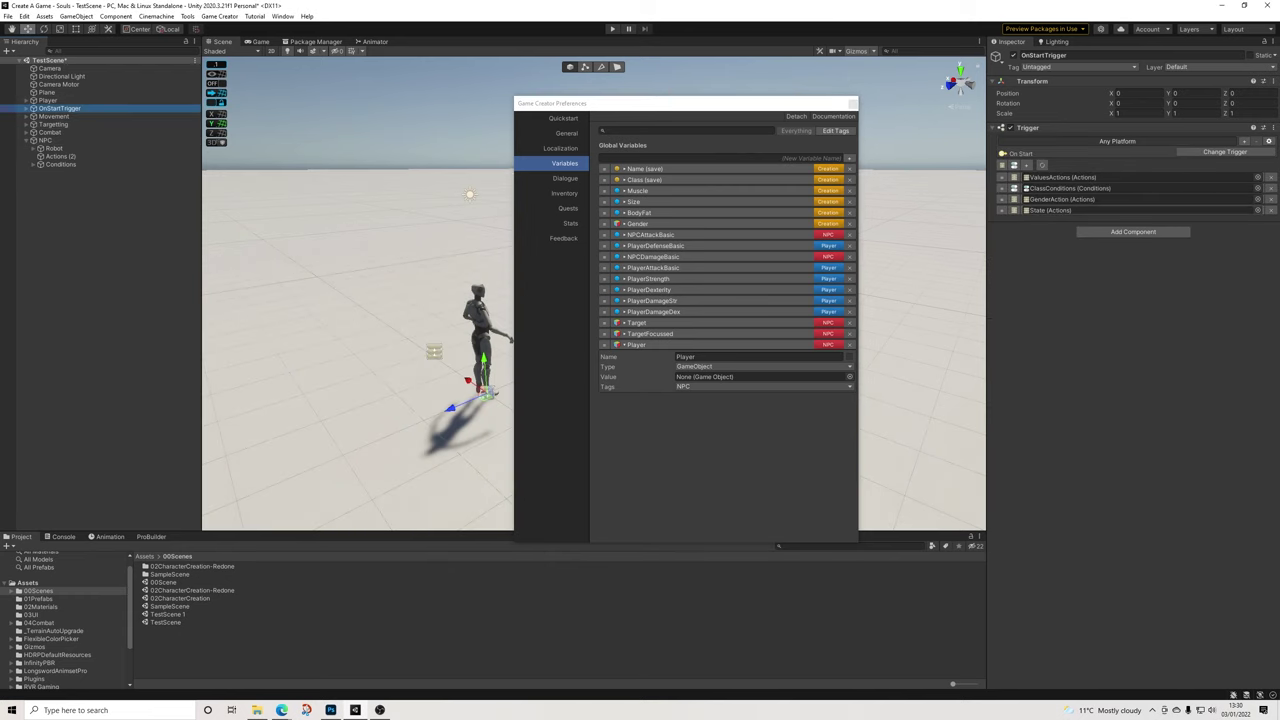
{"action": "left_click", "coordinate": [1050, 210]}
{"action": "left_click", "coordinate": [54, 140]}
{"action": "left_click", "coordinate": [1045, 177]}
{"action": "left_click", "coordinate": [1045, 177]}
{"action": "type", "text": "game"}
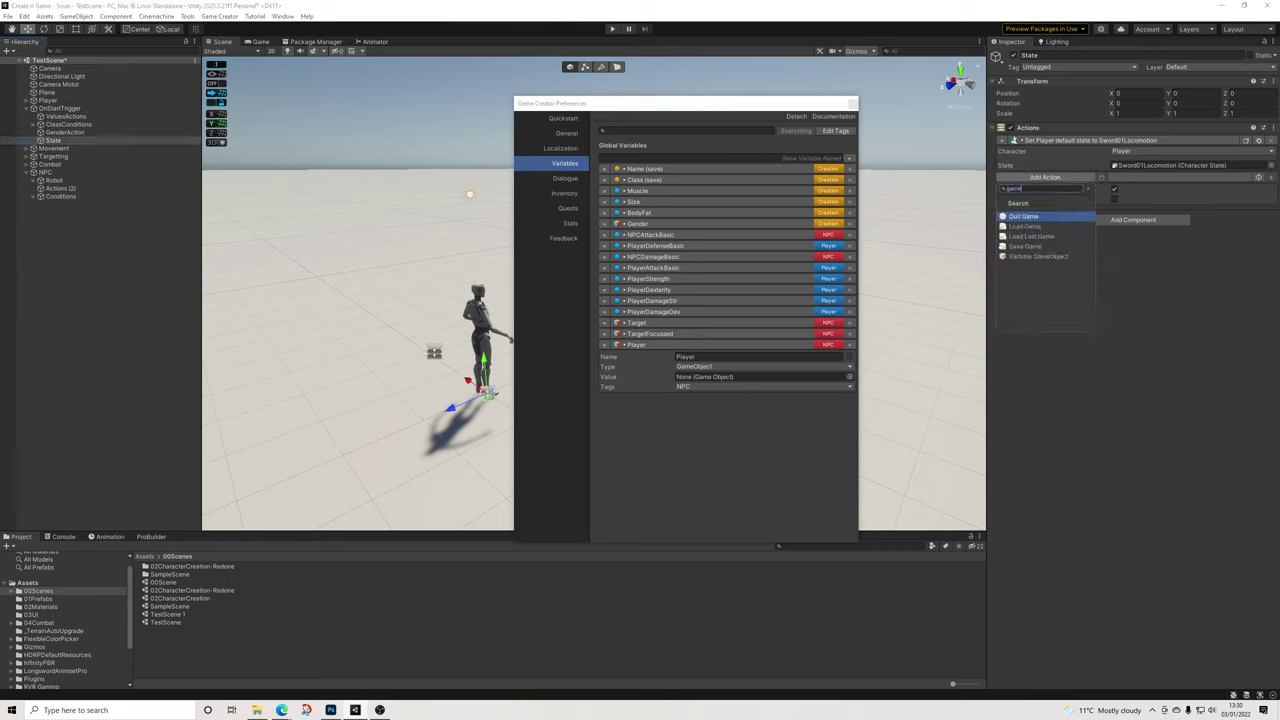
{"action": "left_click", "coordinate": [1038, 256]}
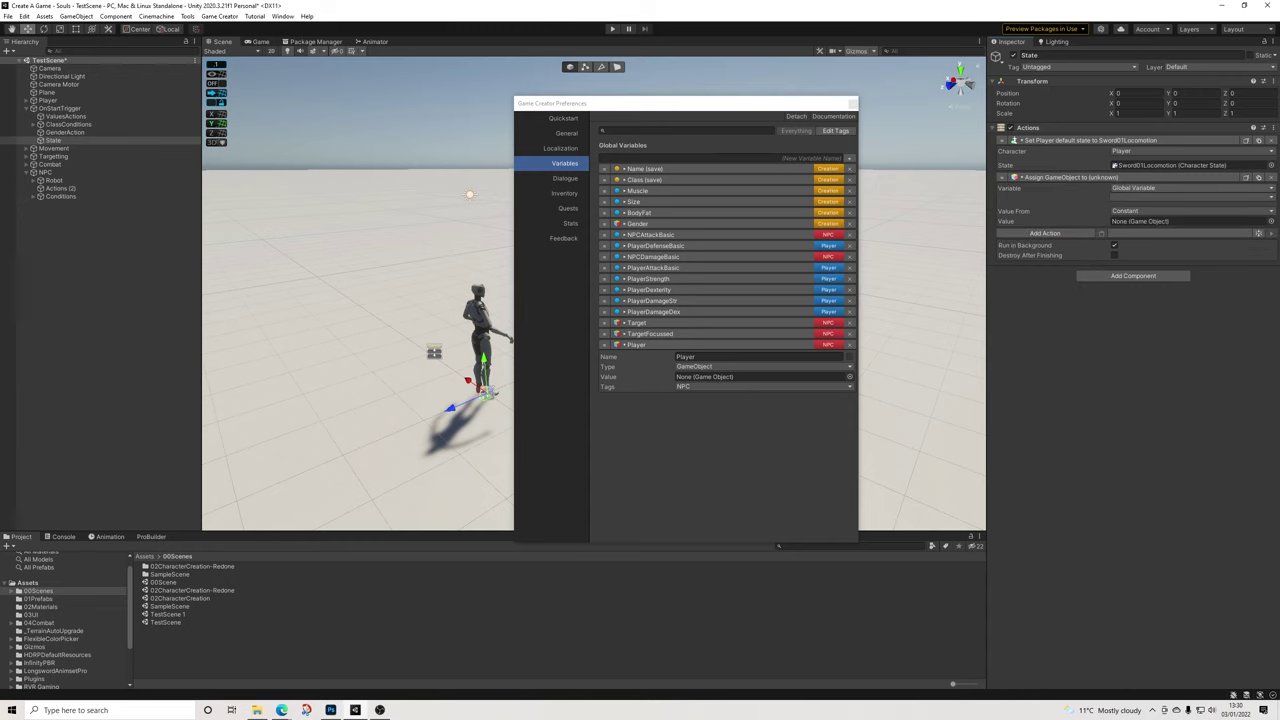
Make the new State action assign Player to the global variable Player, and close the Game Creator preferences
{"action": "left_click", "coordinate": [1190, 197]}
{"action": "left_click", "coordinate": [1134, 247]}
{"action": "left_click", "coordinate": [1150, 211]}
{"action": "left_click", "coordinate": [1140, 222]}
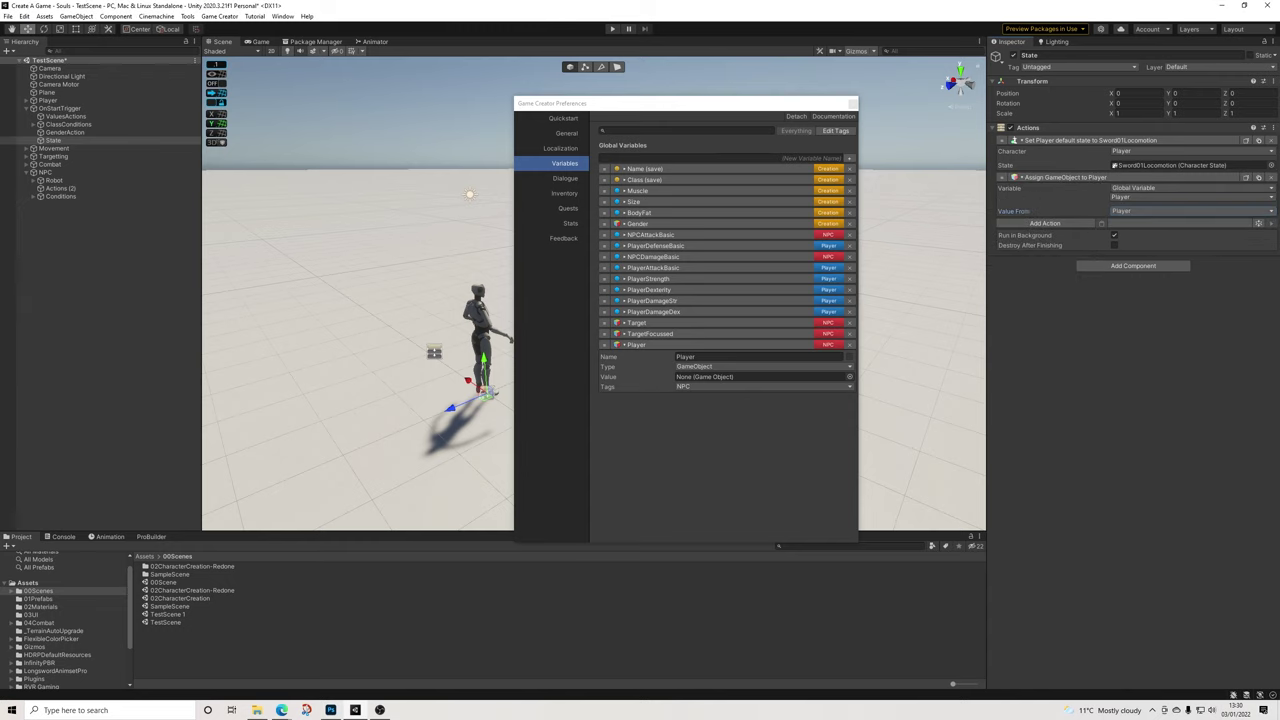
{"action": "left_click", "coordinate": [714, 430]}
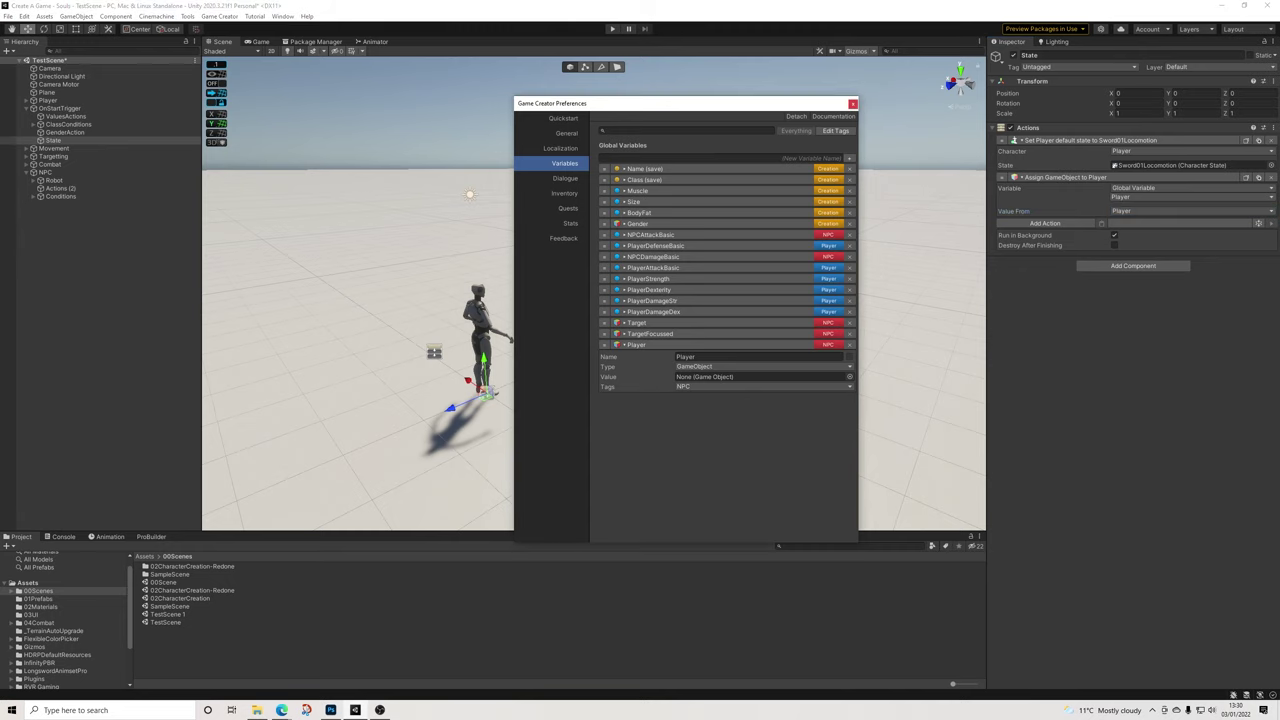
{"action": "left_click", "coordinate": [852, 104]}
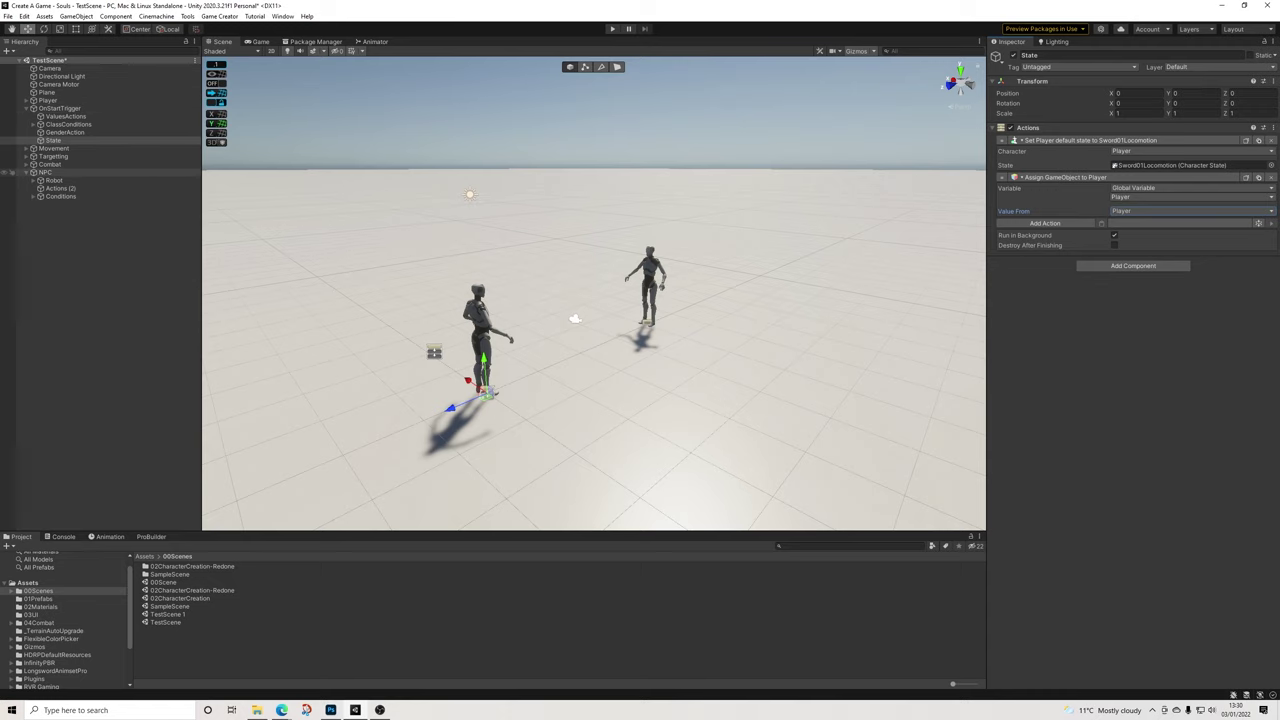
Create a Game Creator Marker as a child of the NPC object
{"action": "left_click", "coordinate": [46, 172]}
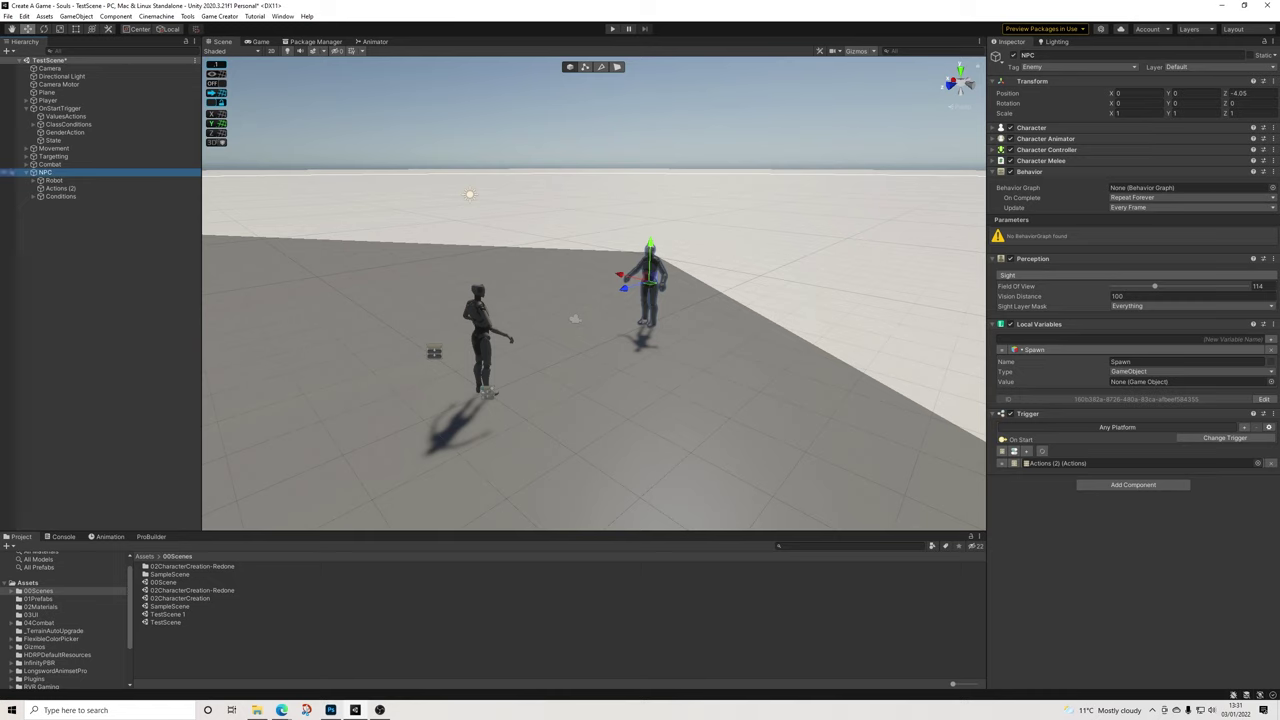
{"action": "right_click", "coordinate": [45, 172]}
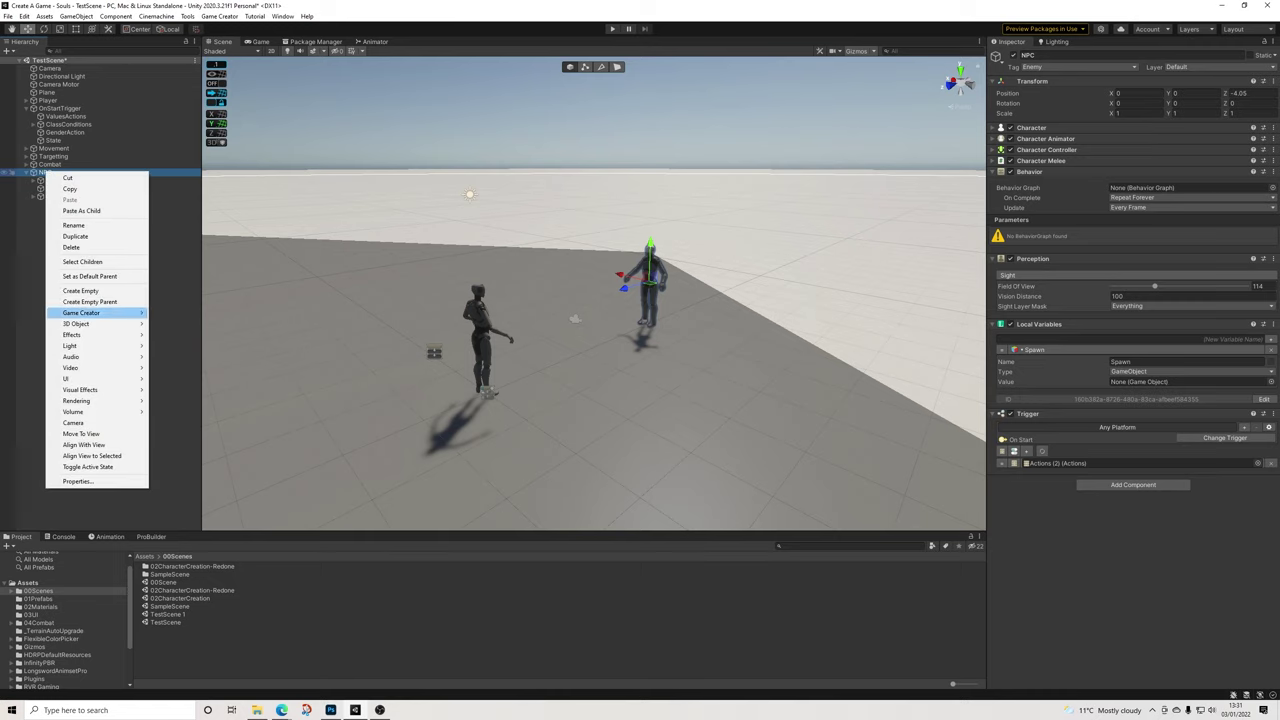
{"action": "mouse_move", "coordinate": [90, 323]}
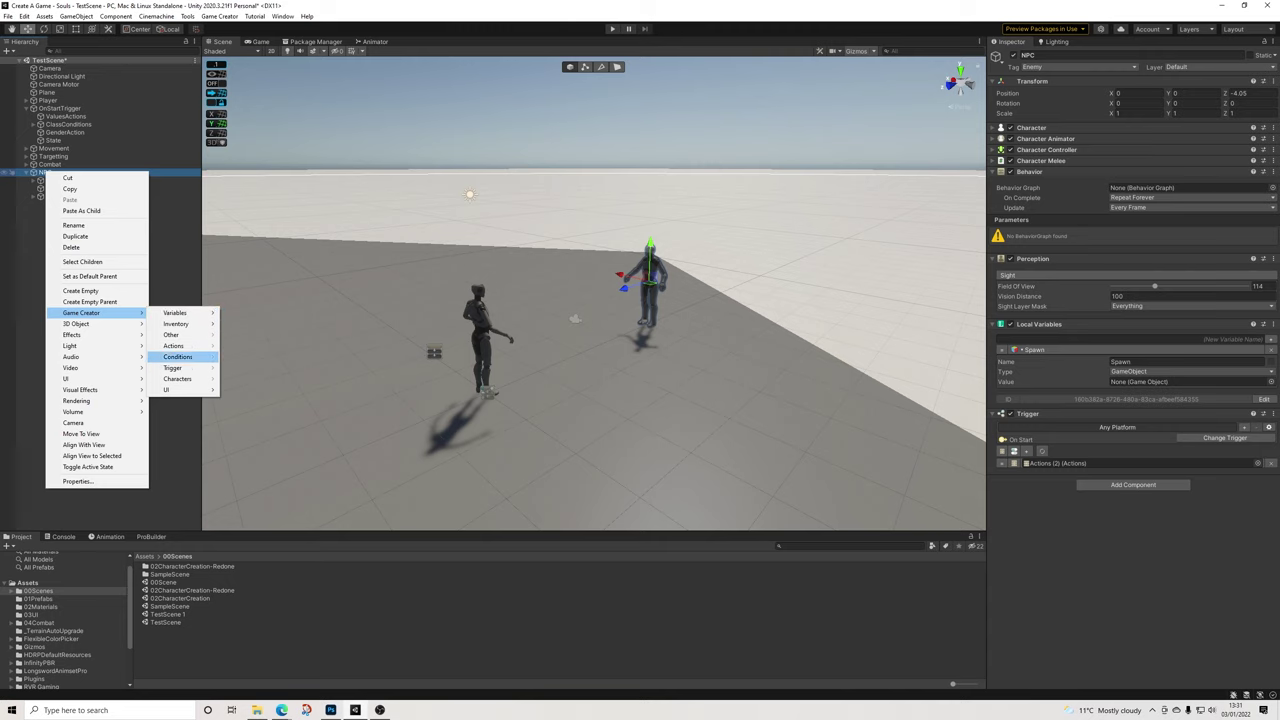
{"action": "mouse_move", "coordinate": [175, 334]}
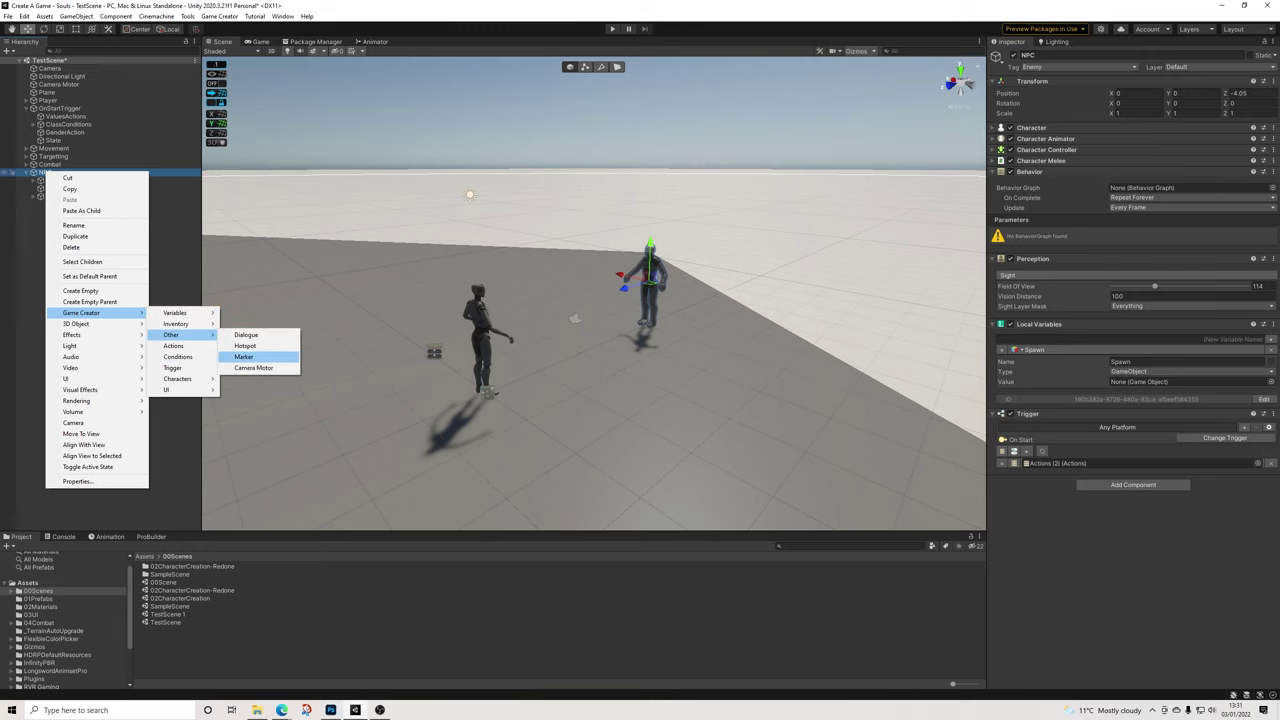
{"action": "left_click", "coordinate": [244, 356]}
Add a Box Collider to the Marker, make it a trigger, and collapse the Marker and Box Collider components
{"action": "left_click", "coordinate": [1133, 184]}
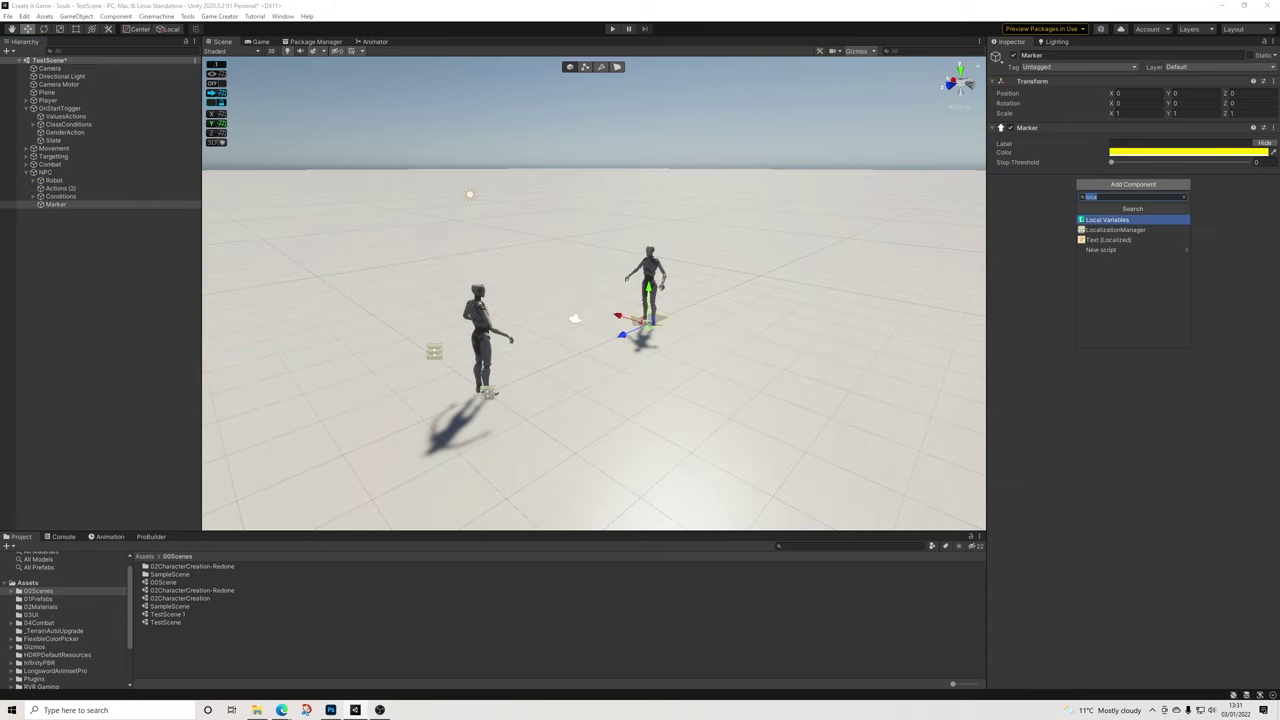
{"action": "type", "text": "box"}
{"action": "key", "text": "Return"}
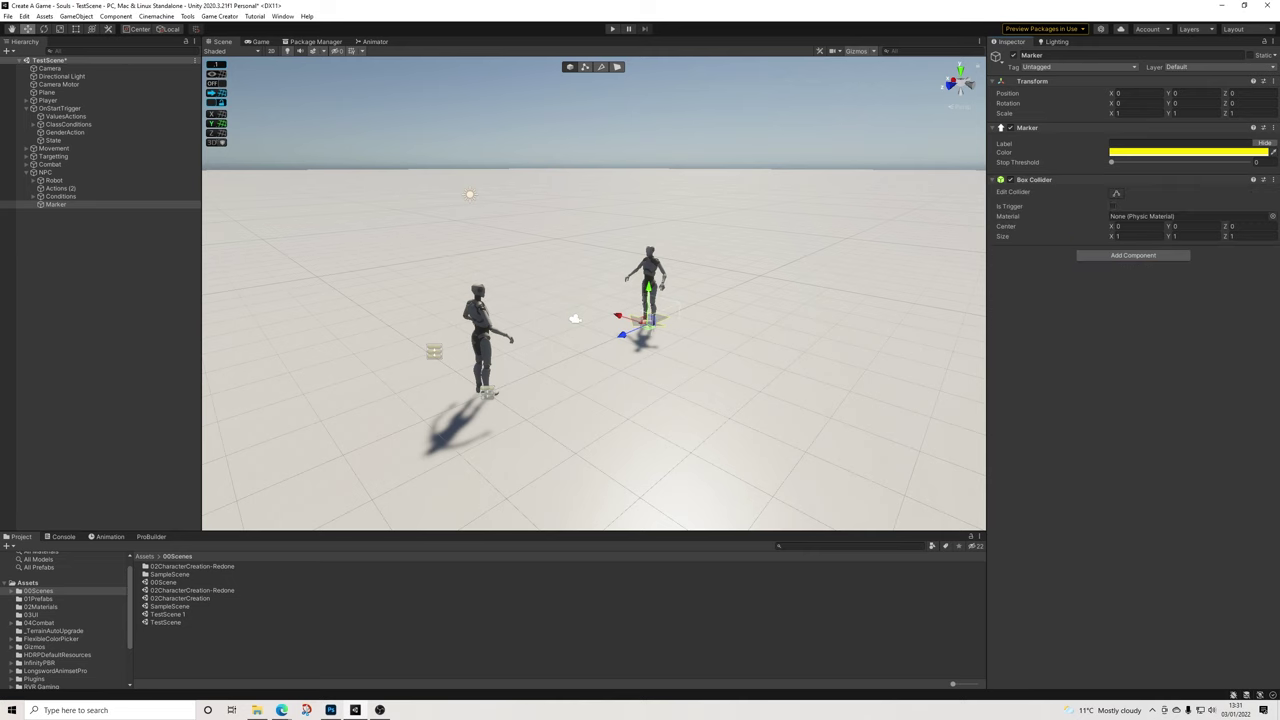
{"action": "left_click", "coordinate": [1113, 206]}
{"action": "left_click", "coordinate": [1028, 128]}
{"action": "left_click", "coordinate": [1034, 138]}
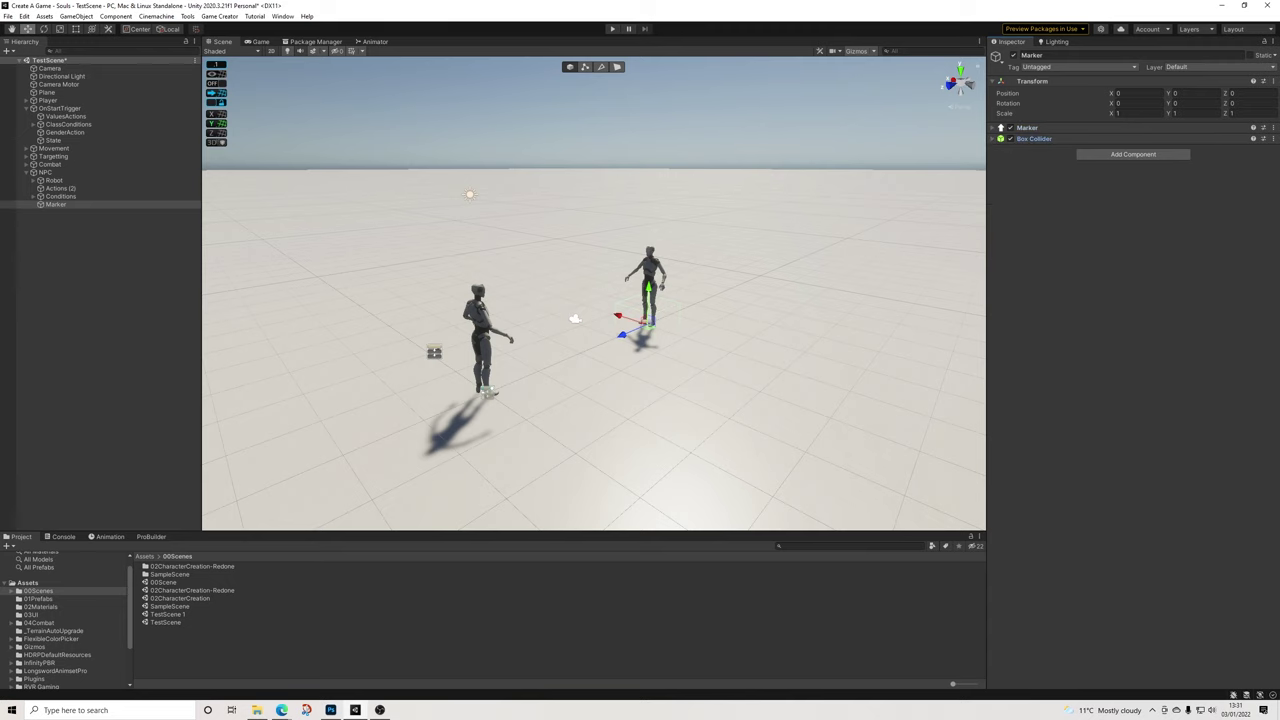
Add Trigger and Actions components to the Marker and have the On Start trigger run the Marker's Actions
{"action": "left_click", "coordinate": [1133, 154]}
{"action": "type", "text": "trigger"}
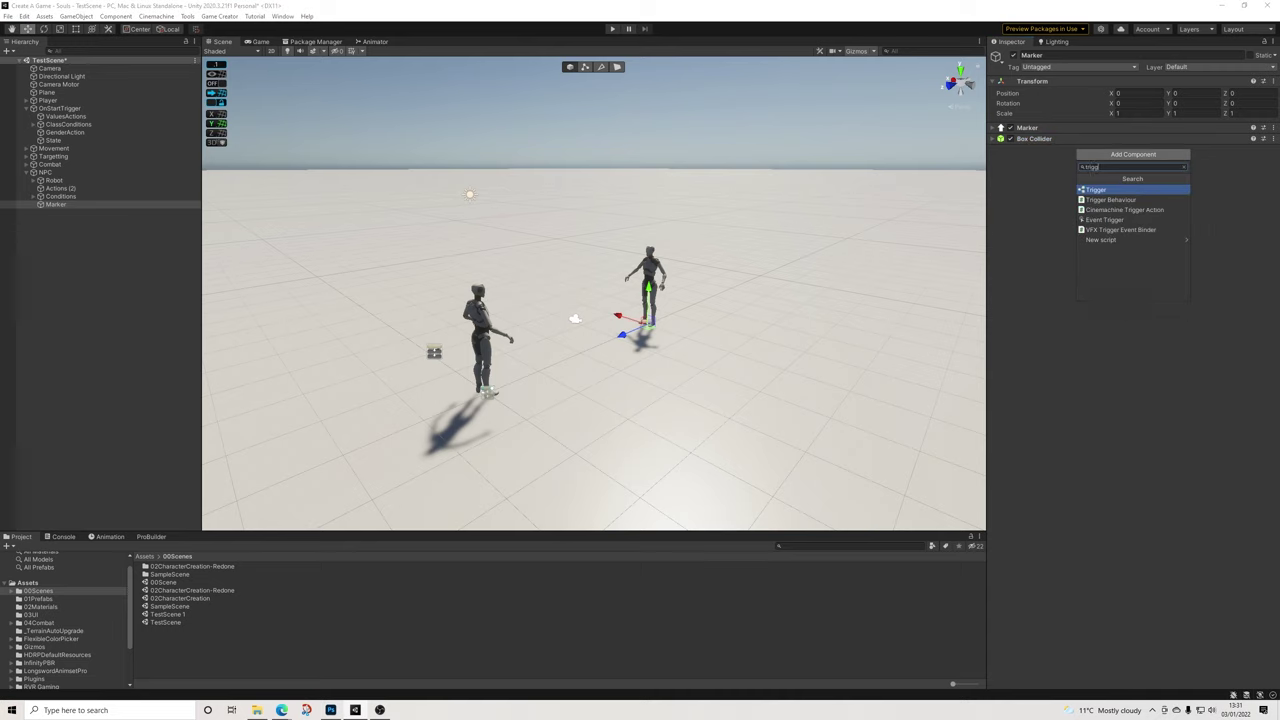
{"action": "key", "text": "Return"}
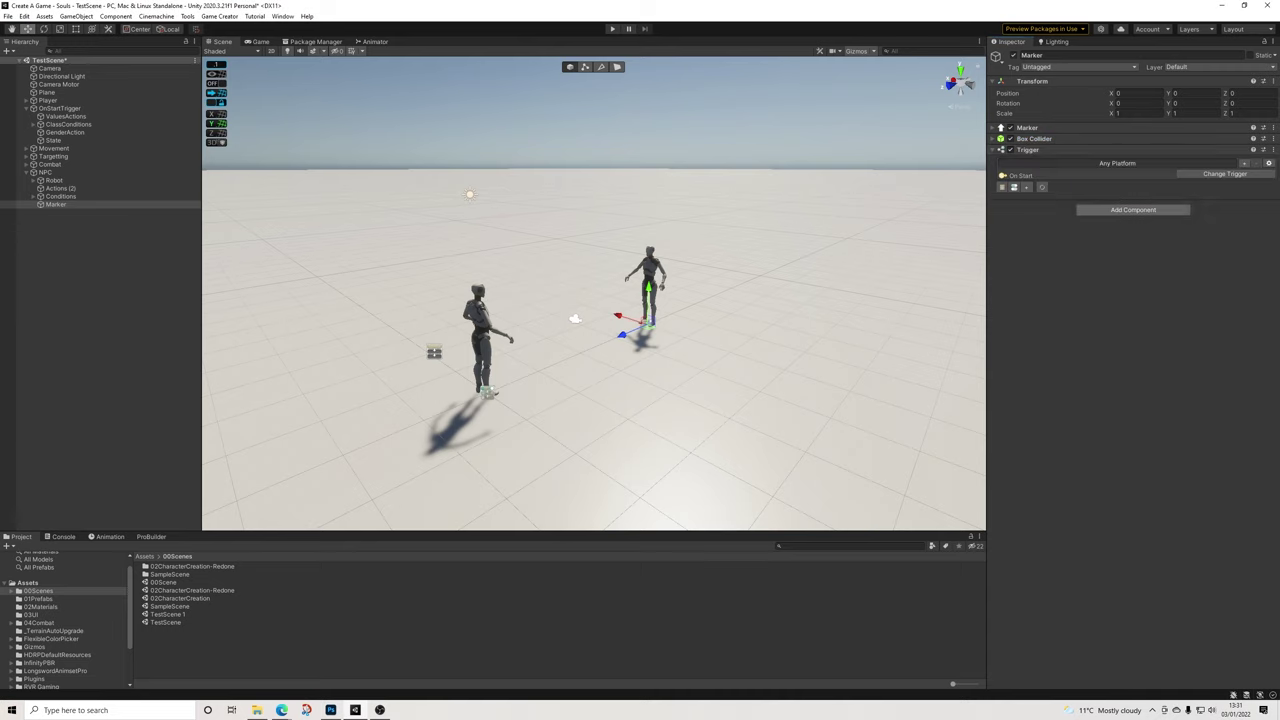
{"action": "left_click", "coordinate": [1133, 210]}
{"action": "type", "text": "act"}
{"action": "key", "text": "Return"}
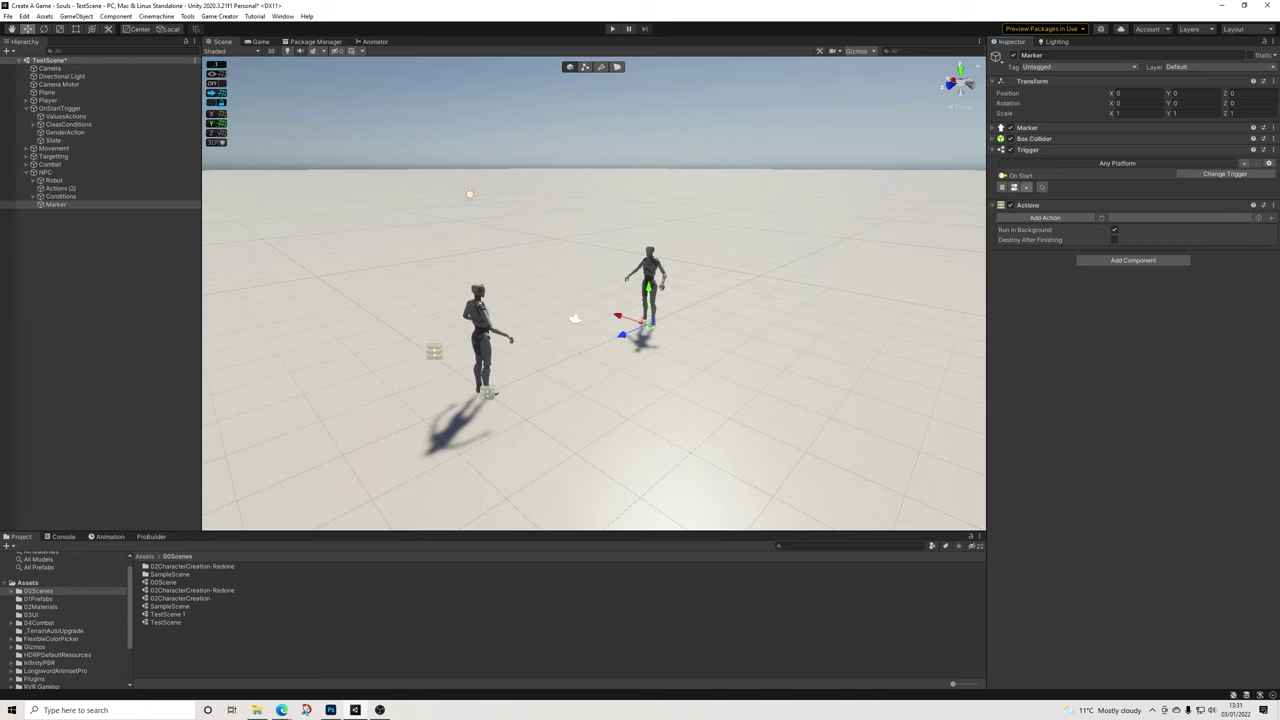
{"action": "left_click", "coordinate": [1026, 187]}
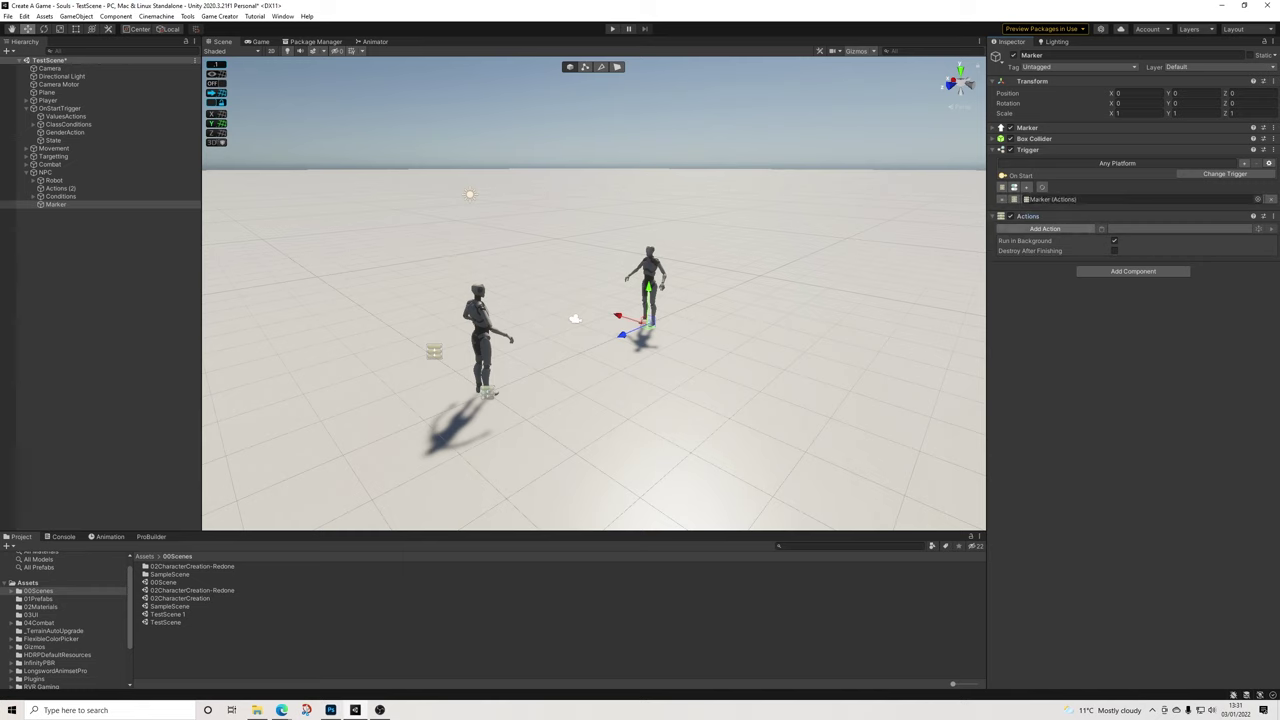
Add a Transform action to the Marker's Actions component
{"action": "left_click", "coordinate": [1045, 228]}
{"action": "type", "text": "parent"}
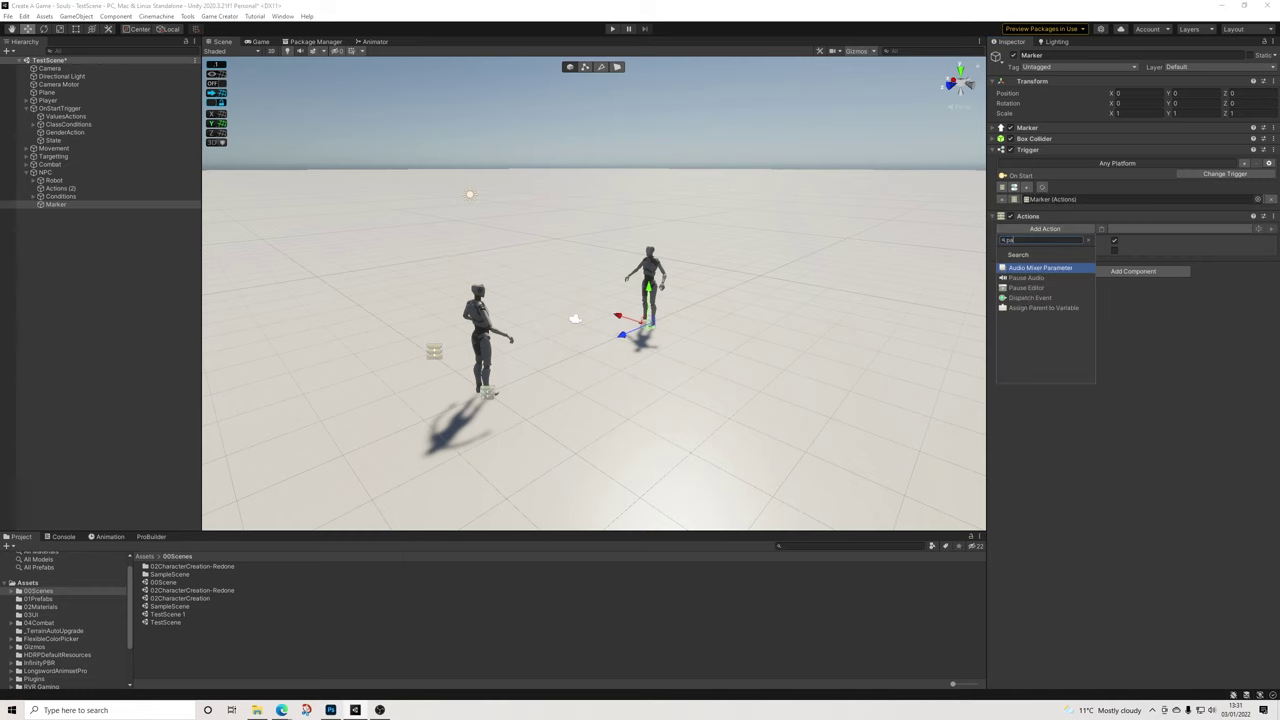
{"action": "key", "text": "BackSpace"}
{"action": "key", "text": "BackSpace"}
{"action": "key", "text": "BackSpace"}
{"action": "key", "text": "BackSpace"}
{"action": "key", "text": "BackSpace"}
{"action": "key", "text": "BackSpace"}
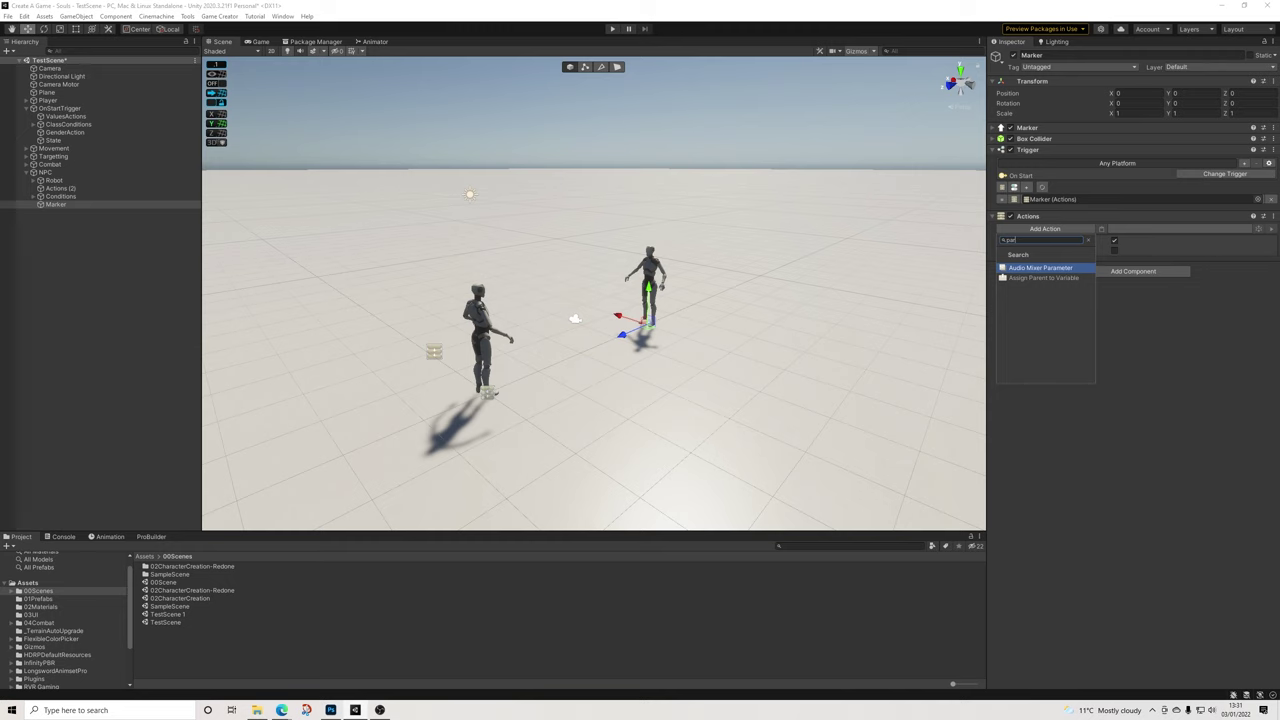
{"action": "type", "text": "trans"}
{"action": "key", "text": "Down"}
{"action": "key", "text": "Return"}
Set the Transform action's target to Invoker and its Change Parent option to Clear Parent
{"action": "left_click", "coordinate": [1150, 240]}
{"action": "left_click", "coordinate": [1146, 273]}
{"action": "left_click", "coordinate": [1148, 250]}
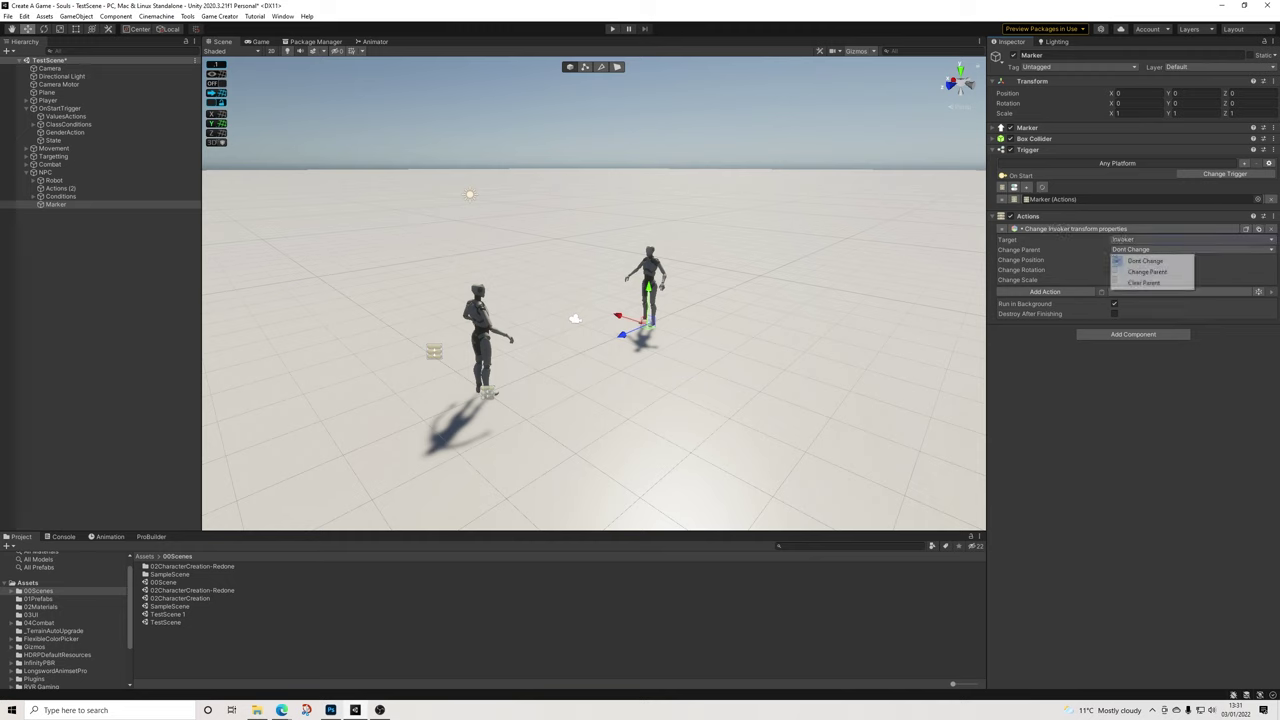
{"action": "key", "text": "Down"}
{"action": "key", "text": "Down"}
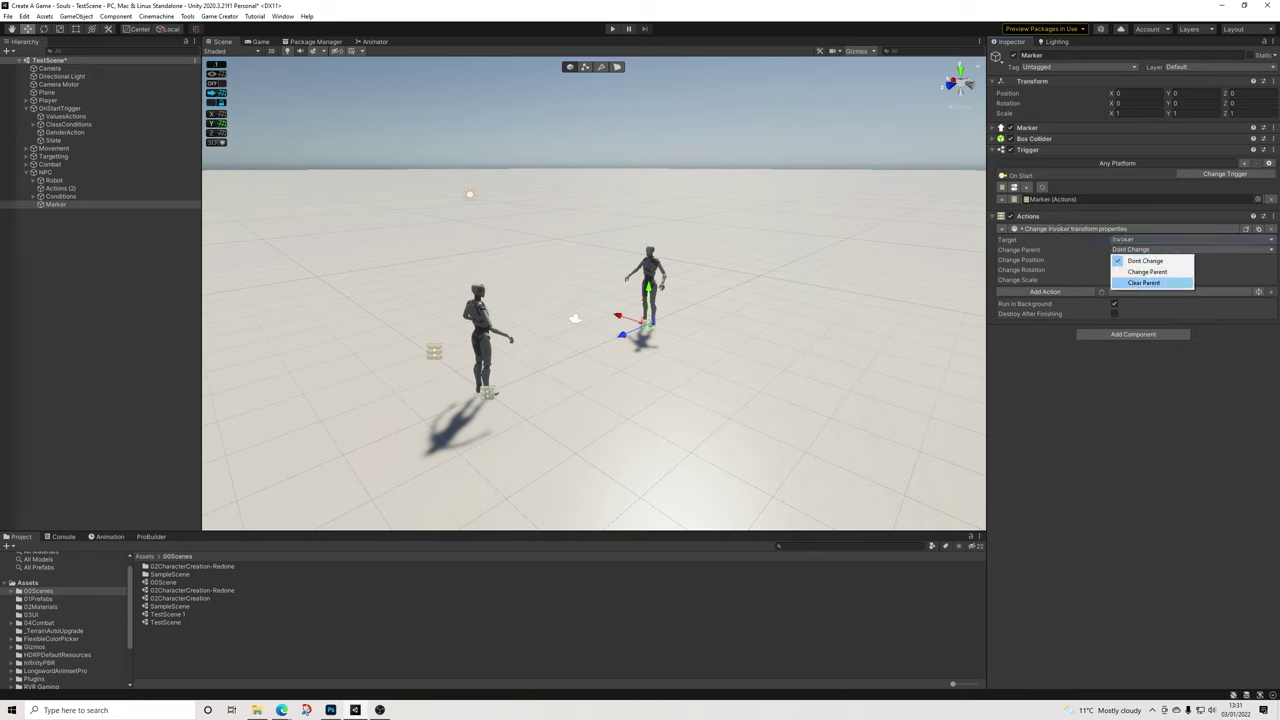
{"action": "key", "text": "Return"}
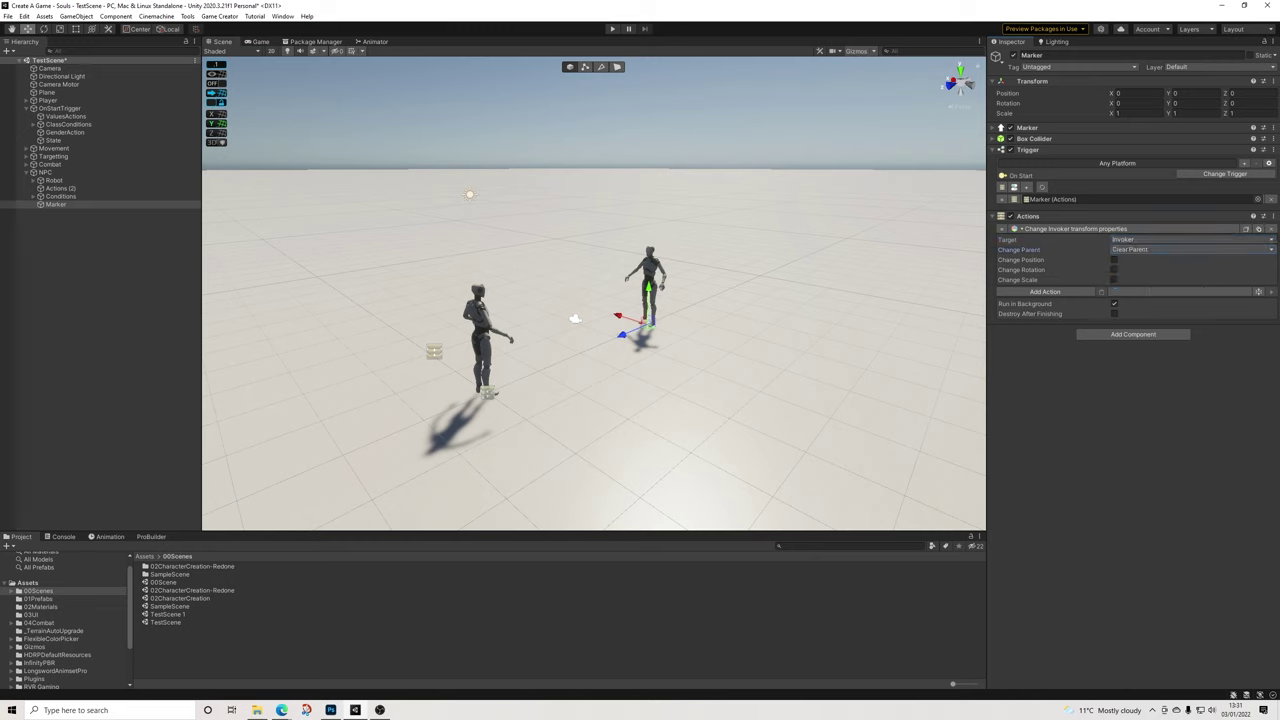
Play-test the scene, examine the Marker's place in the hierarchy and its position around the NPC, and stop the run
{"action": "key", "text": "ctrl+p"}
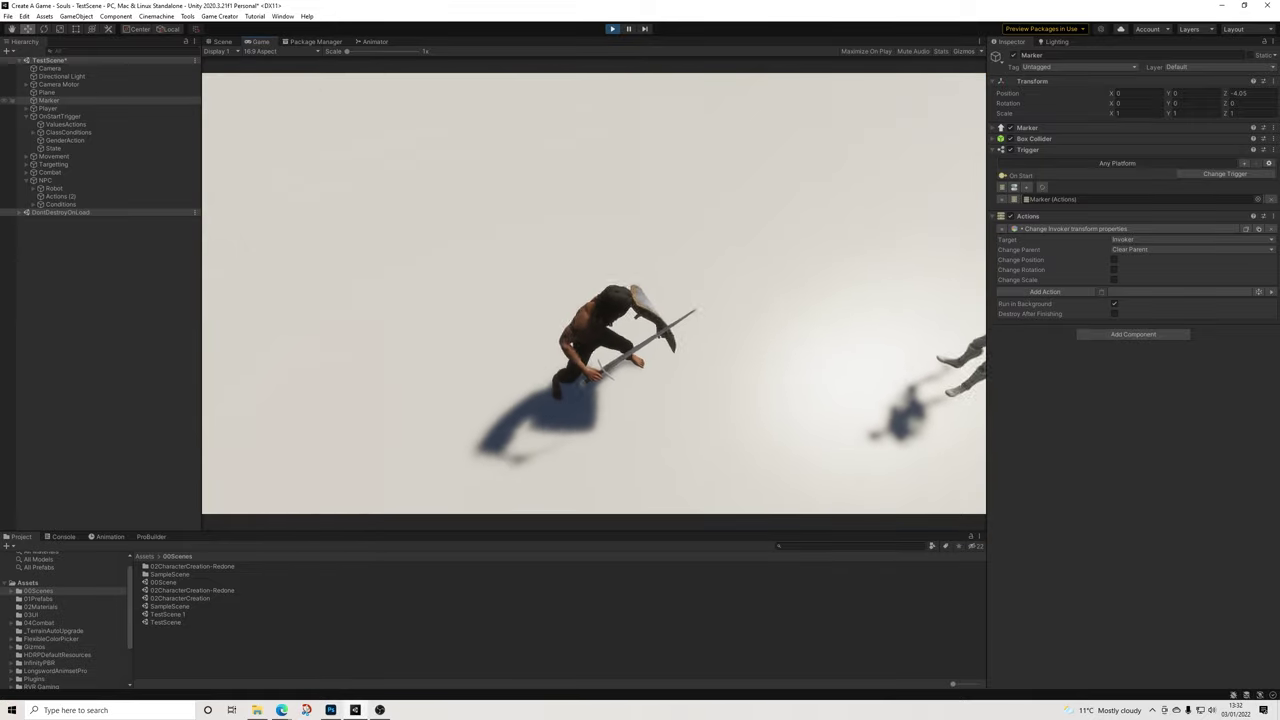
{"action": "left_click", "coordinate": [49, 100]}
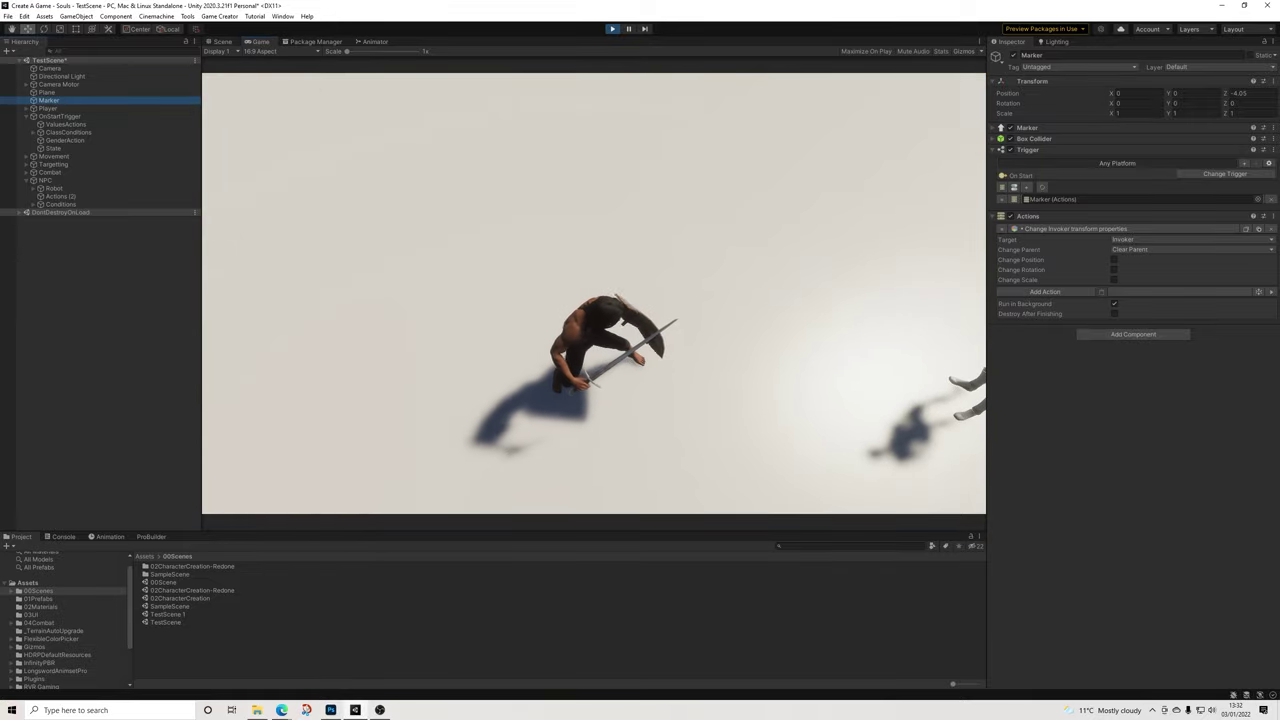
{"action": "left_click", "coordinate": [222, 42]}
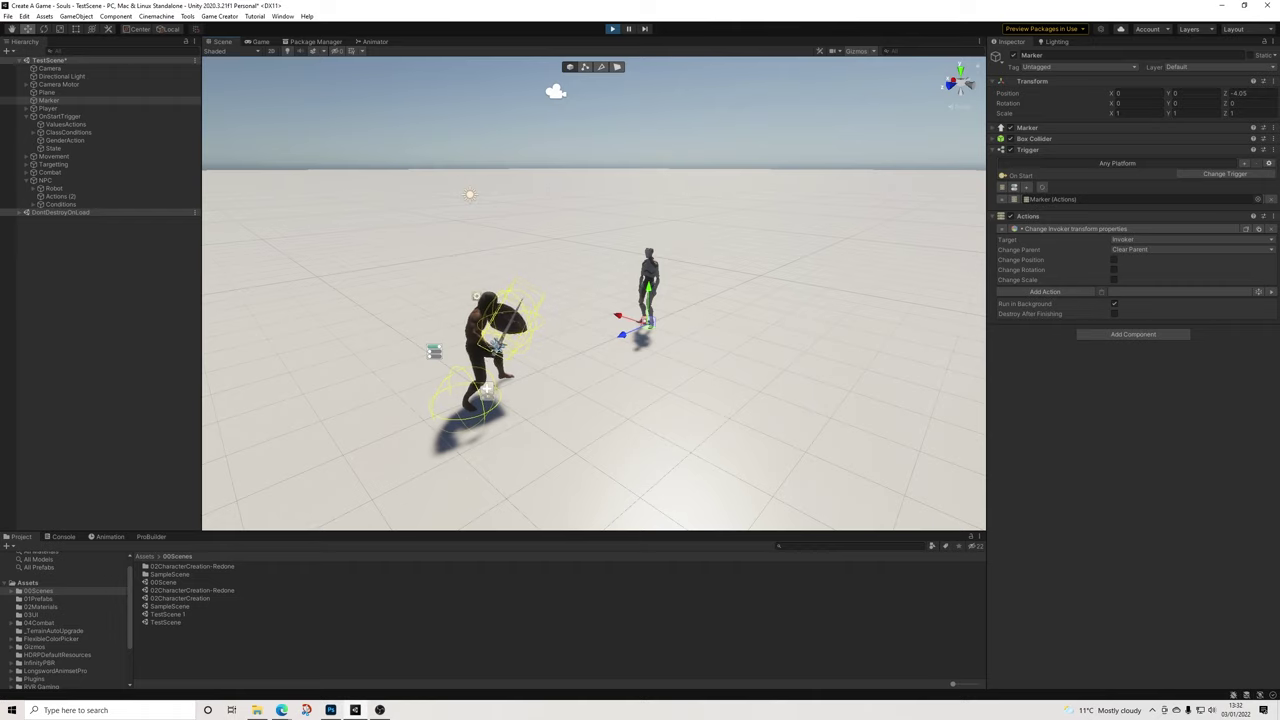
{"action": "left_click", "coordinate": [49, 108]}
{"action": "left_click", "coordinate": [49, 100]}
{"action": "scroll", "coordinate": [594, 293], "scroll_direction": "up", "scroll_amount": 5}
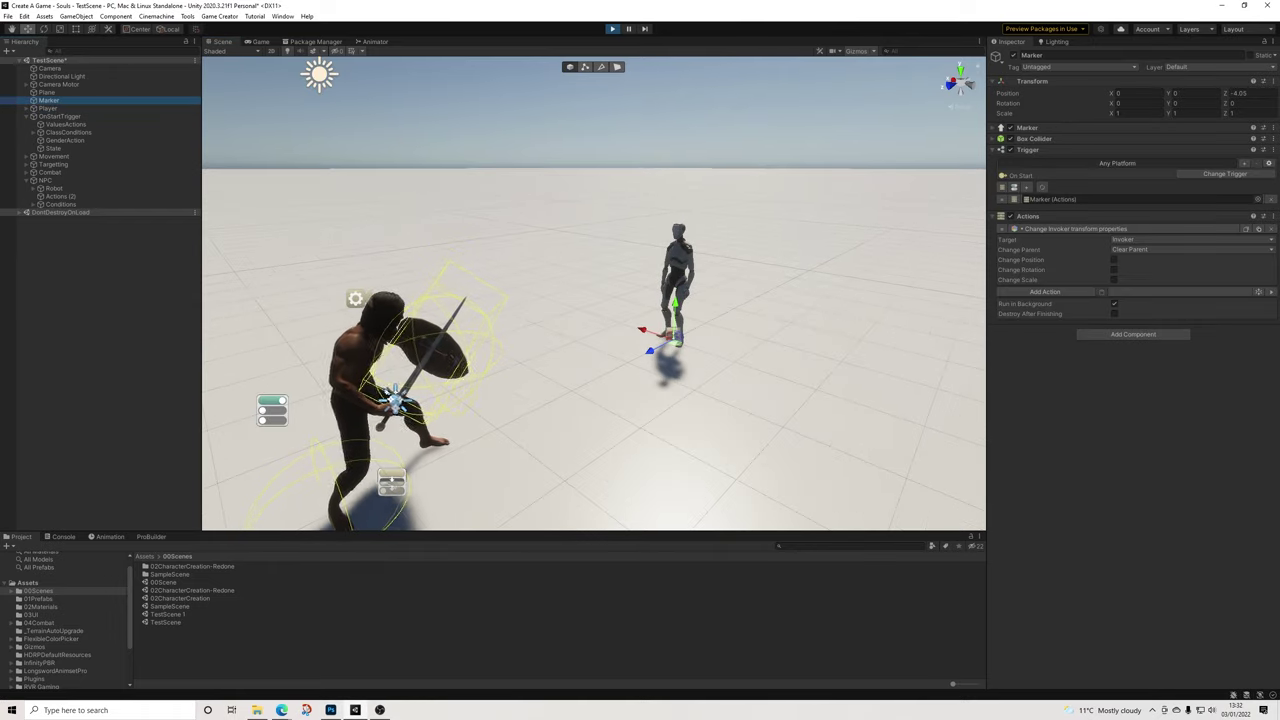
{"action": "key", "text": "f"}
{"action": "scroll", "coordinate": [594, 290], "scroll_direction": "down", "scroll_amount": 5}
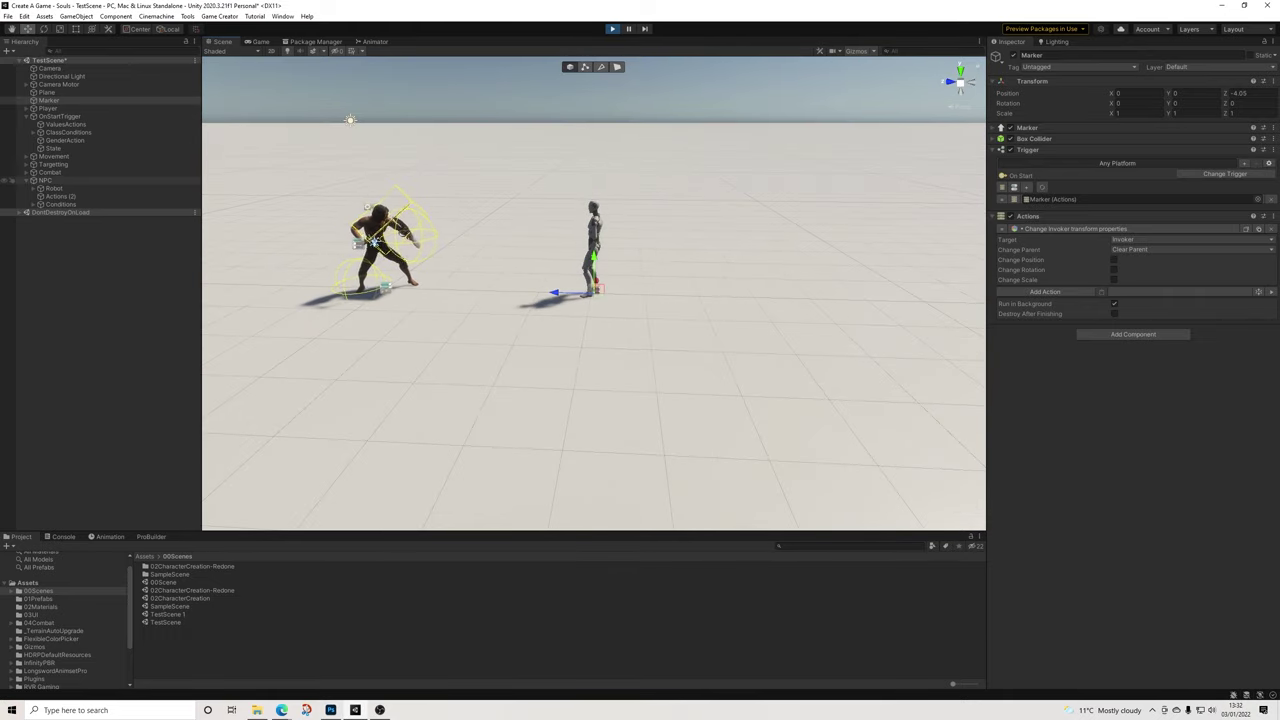
{"action": "left_click_drag", "start_coordinate": [550, 280], "coordinate": [655, 390], "text": "alt"}
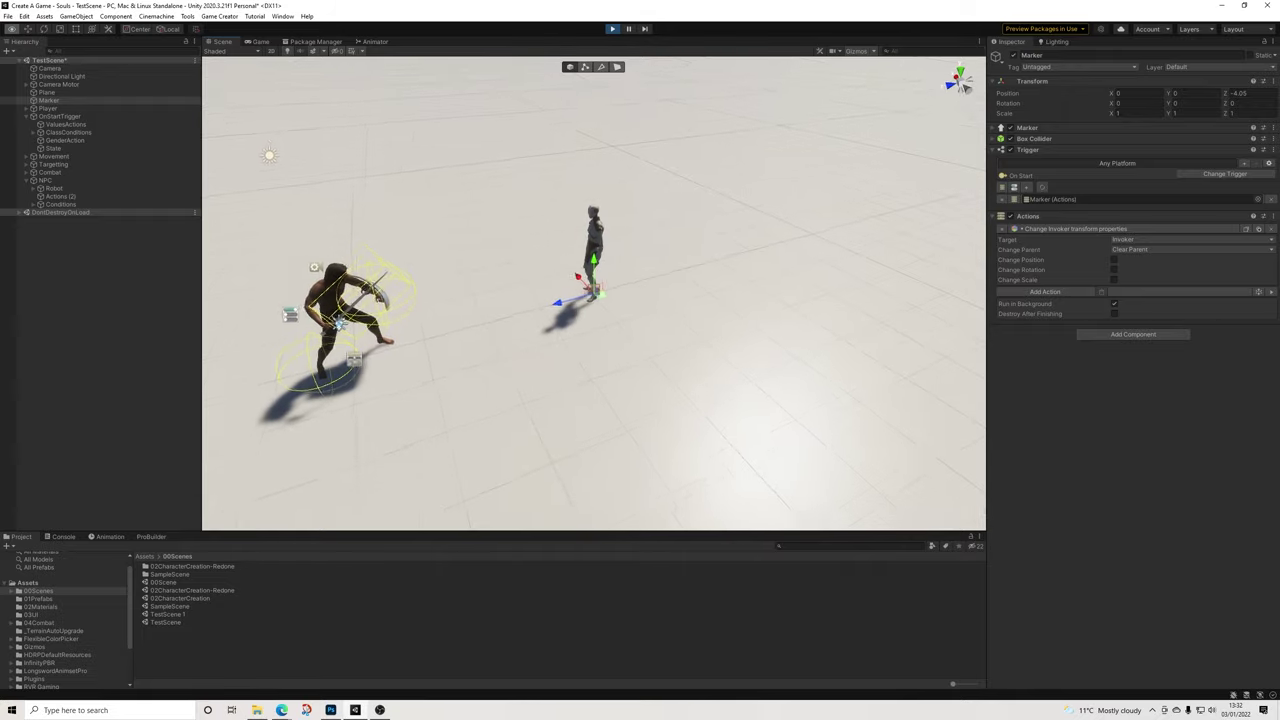
{"action": "left_click_drag", "start_coordinate": [556, 303], "coordinate": [513, 314]}
{"action": "key", "text": "ctrl+z"}
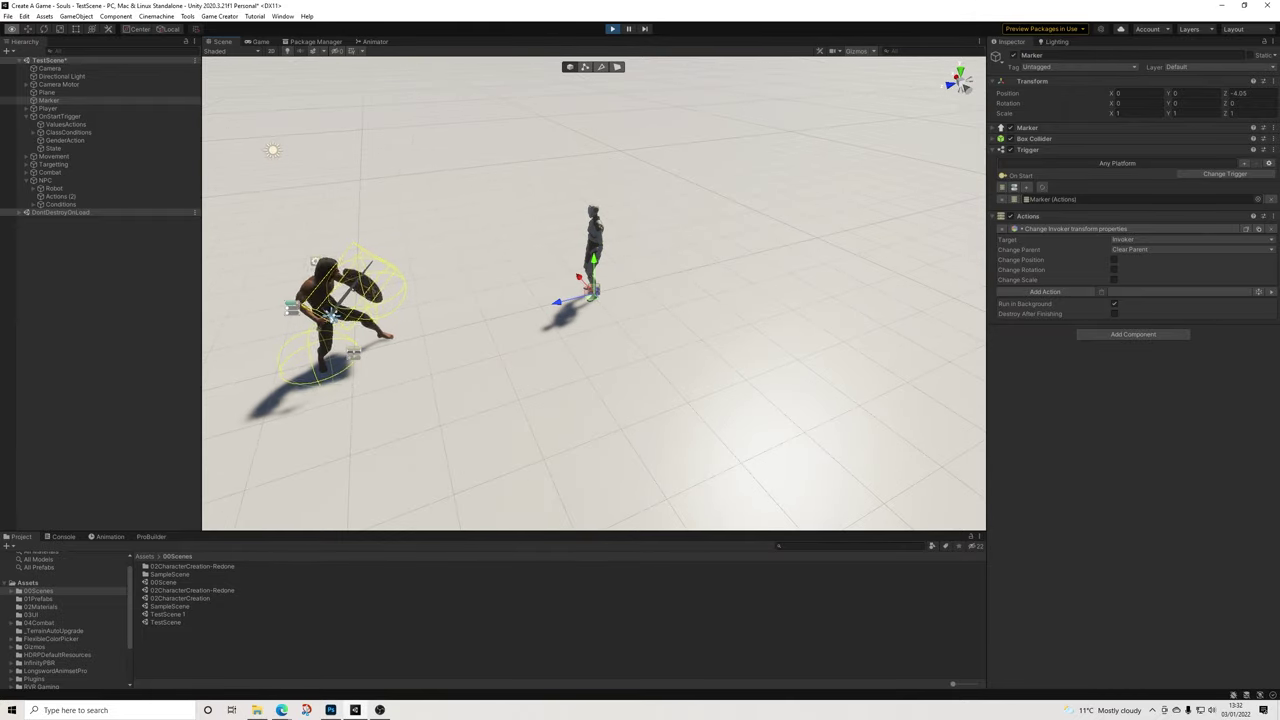
{"action": "mouse_move", "coordinate": [513, 314]}
{"action": "left_mouse_down", "text": "alt"}
{"action": "mouse_move", "coordinate": [735, 262]}
{"action": "mouse_move", "coordinate": [525, 322]}
{"action": "left_mouse_up", "text": "alt"}
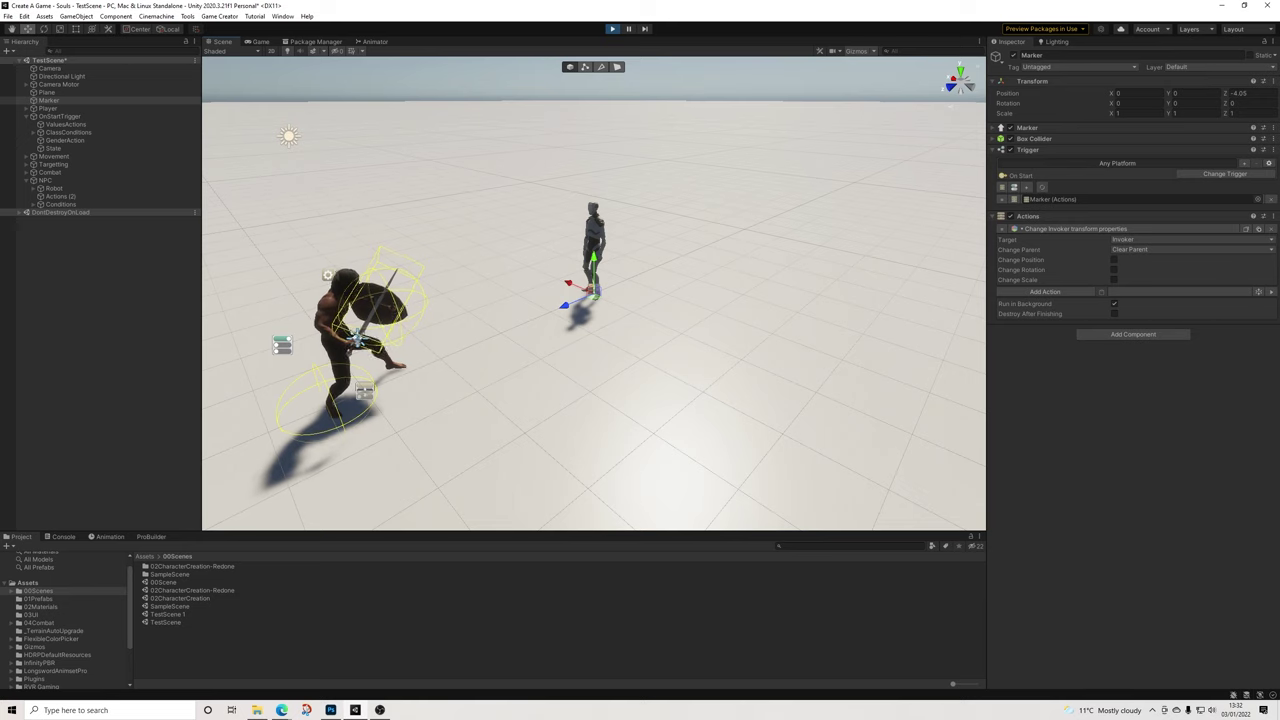
{"action": "key", "text": "ctrl+p"}
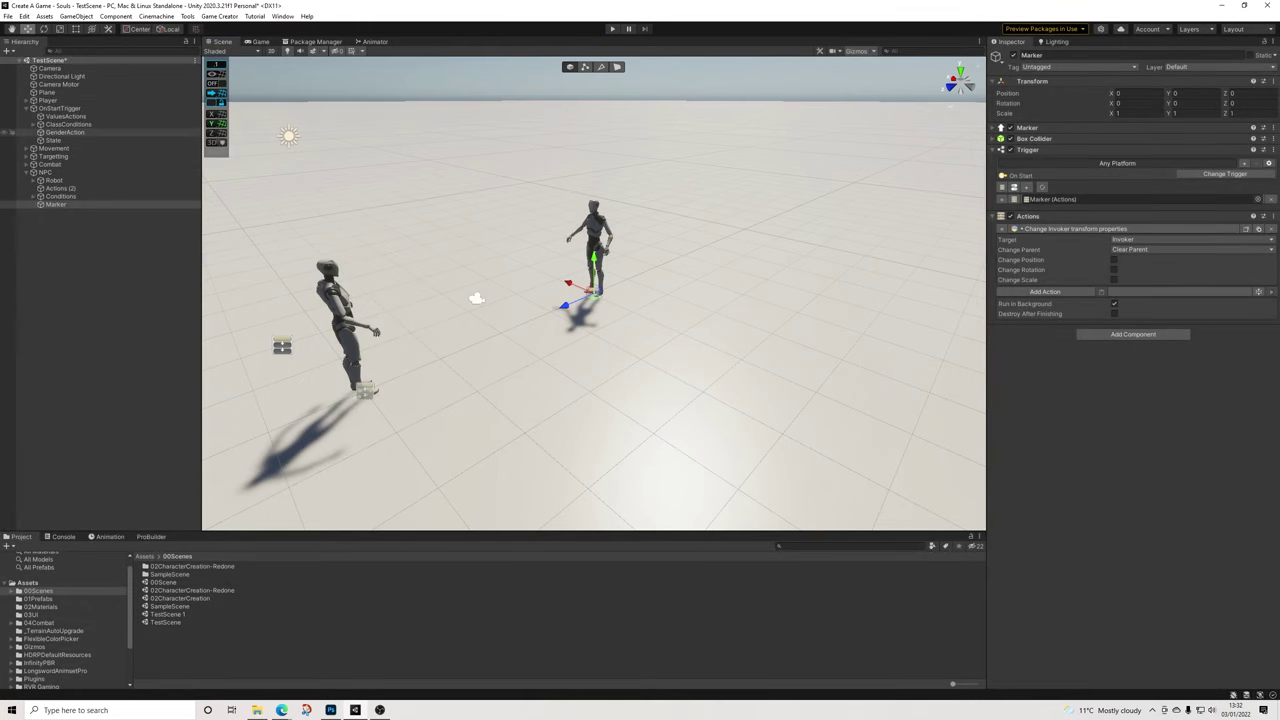
Assign the Marker as the value of NPC's Spawn local variable and check it in a short play test
{"action": "left_click", "coordinate": [45, 172]}
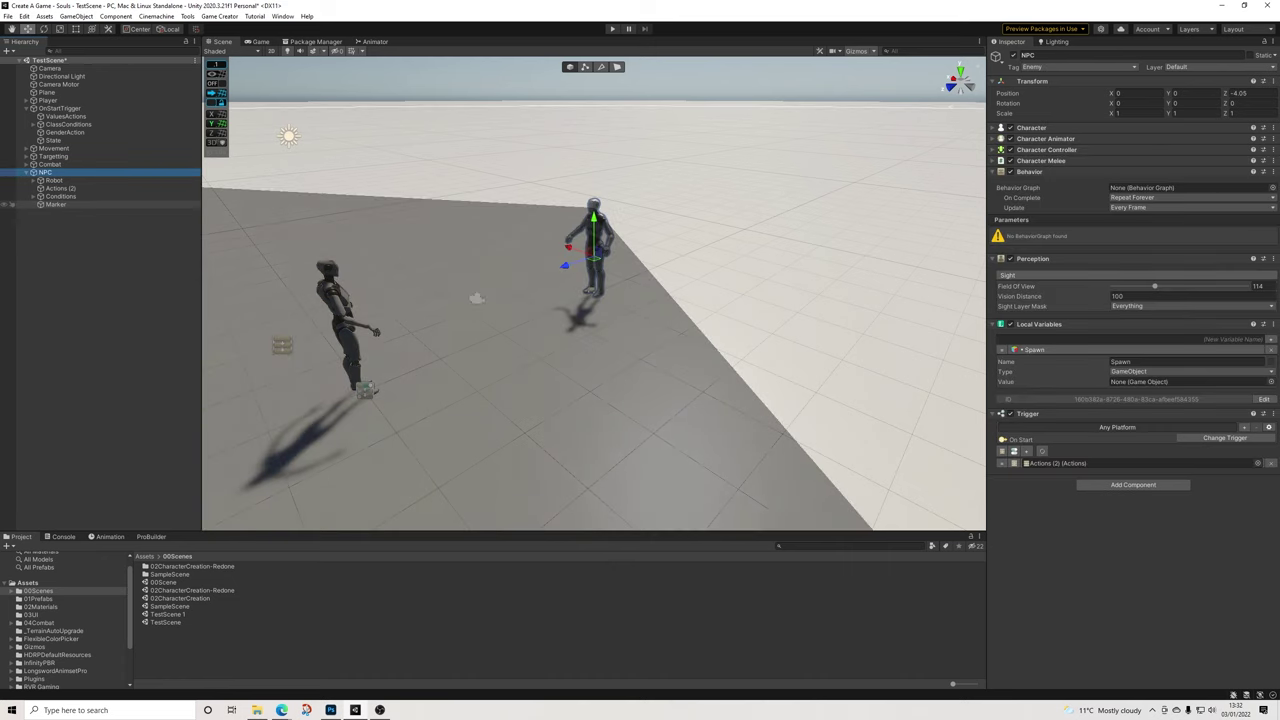
{"action": "left_click_drag", "start_coordinate": [56, 204], "coordinate": [1188, 382]}
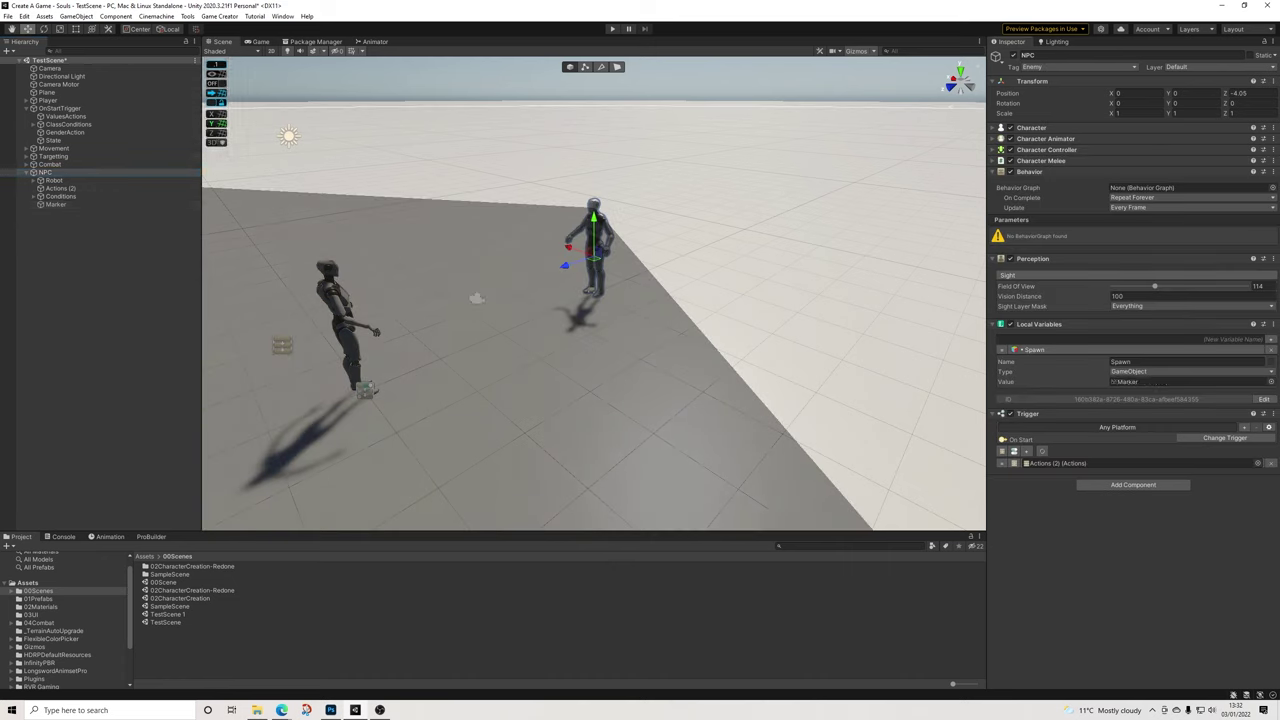
{"action": "left_click", "coordinate": [612, 28]}
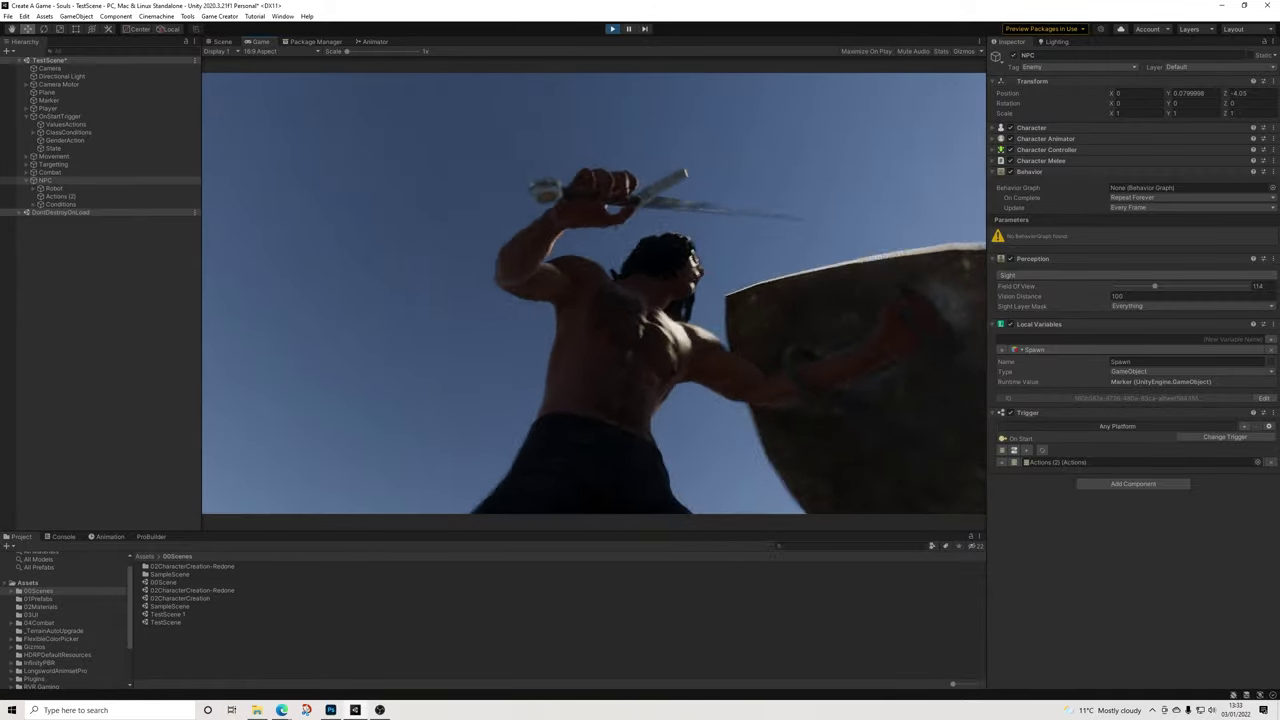
{"action": "key", "text": "ctrl+p"}
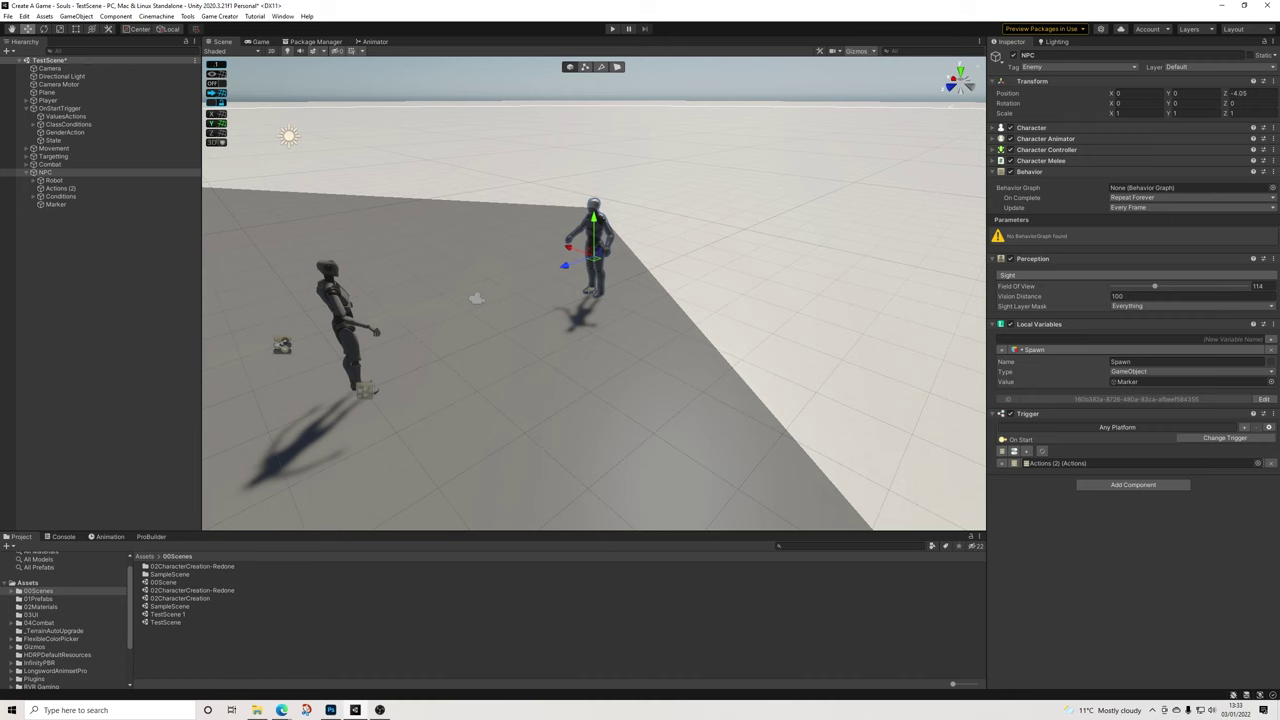
Create a folder named 05Behavior in the project's Assets and open it
{"action": "right_click", "coordinate": [28, 583]}
{"action": "mouse_move", "coordinate": [90, 318]}
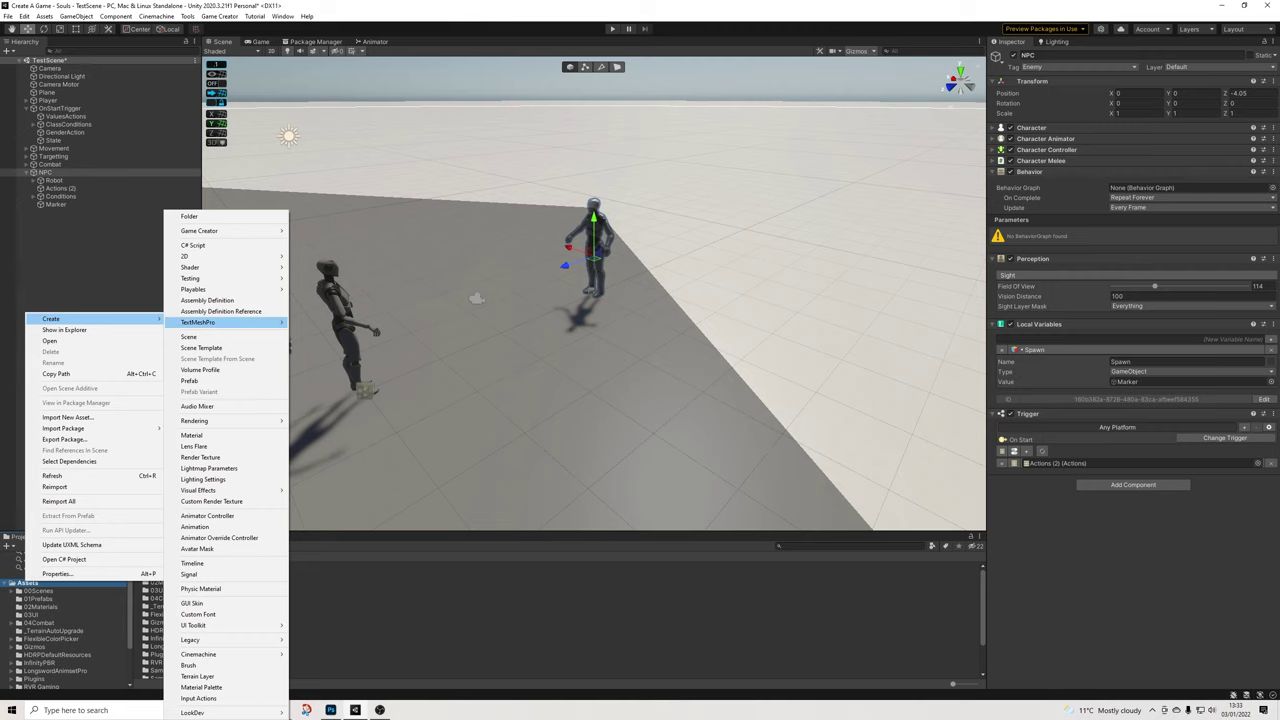
{"action": "left_click", "coordinate": [189, 216]}
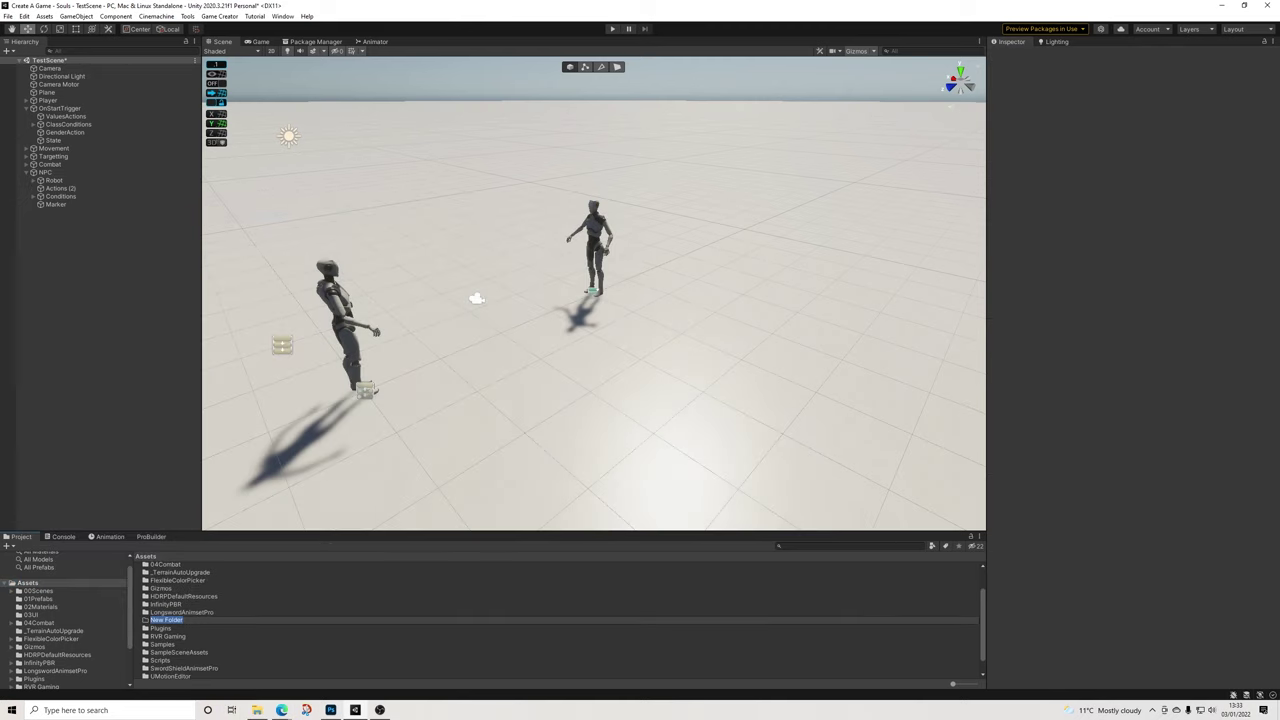
{"action": "type", "text": "05Behavior"}
{"action": "key", "text": "Return"}
{"action": "left_click", "coordinate": [41, 631]}
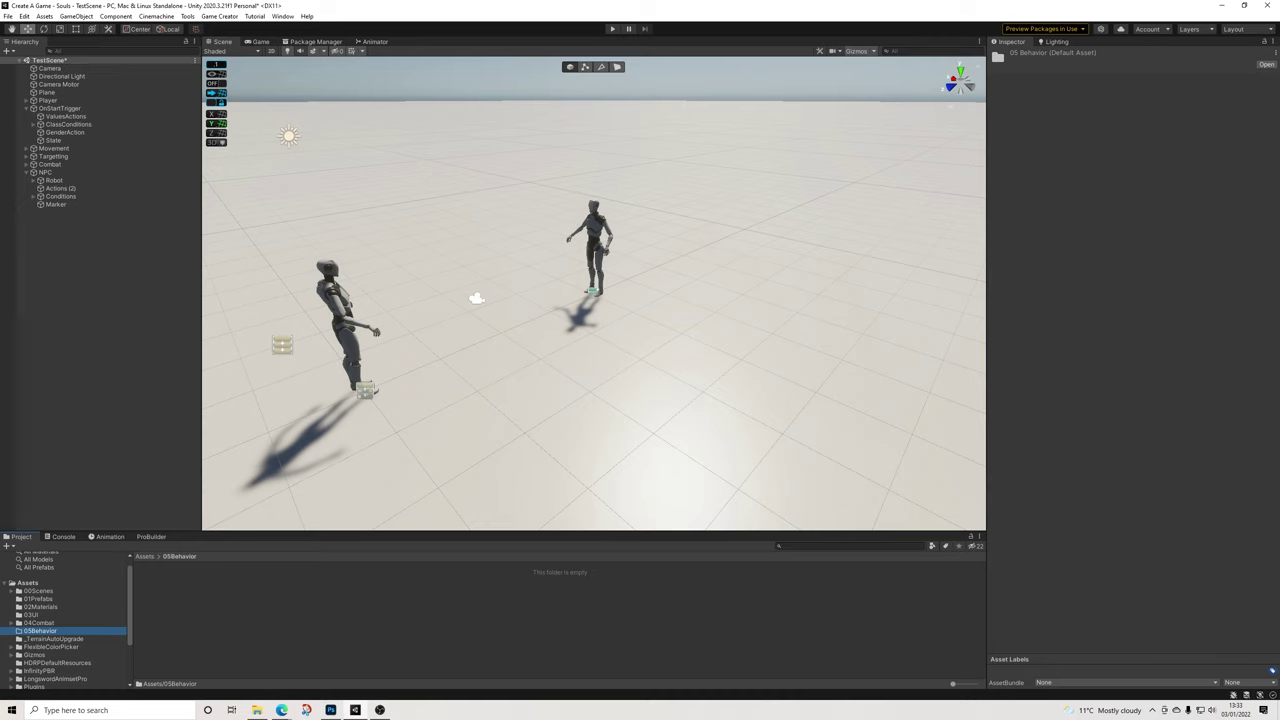
{"action": "scroll", "coordinate": [66, 620], "scroll_direction": "down", "scroll_amount": 2}
{"action": "scroll", "coordinate": [66, 620], "scroll_direction": "up", "scroll_amount": 3}
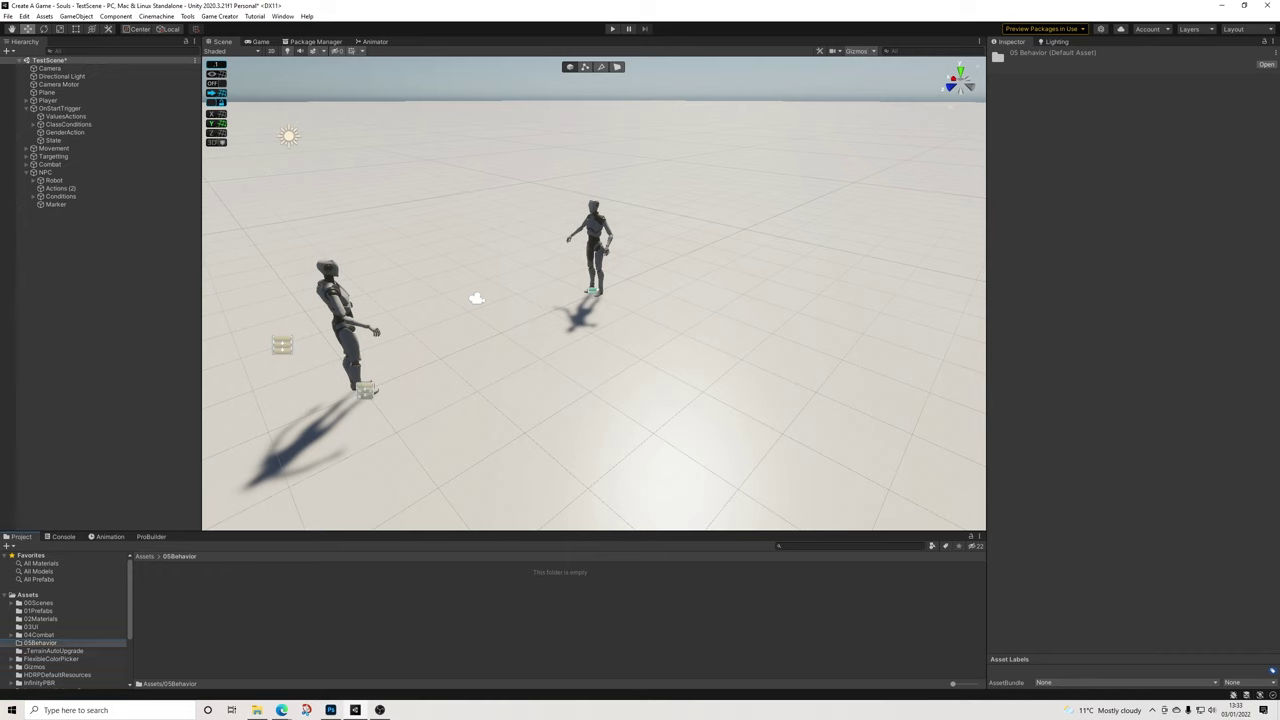
Create a Game Creator behavior graph named BasicEnemy in the 05Behavior folder
{"action": "right_click", "coordinate": [184, 580]}
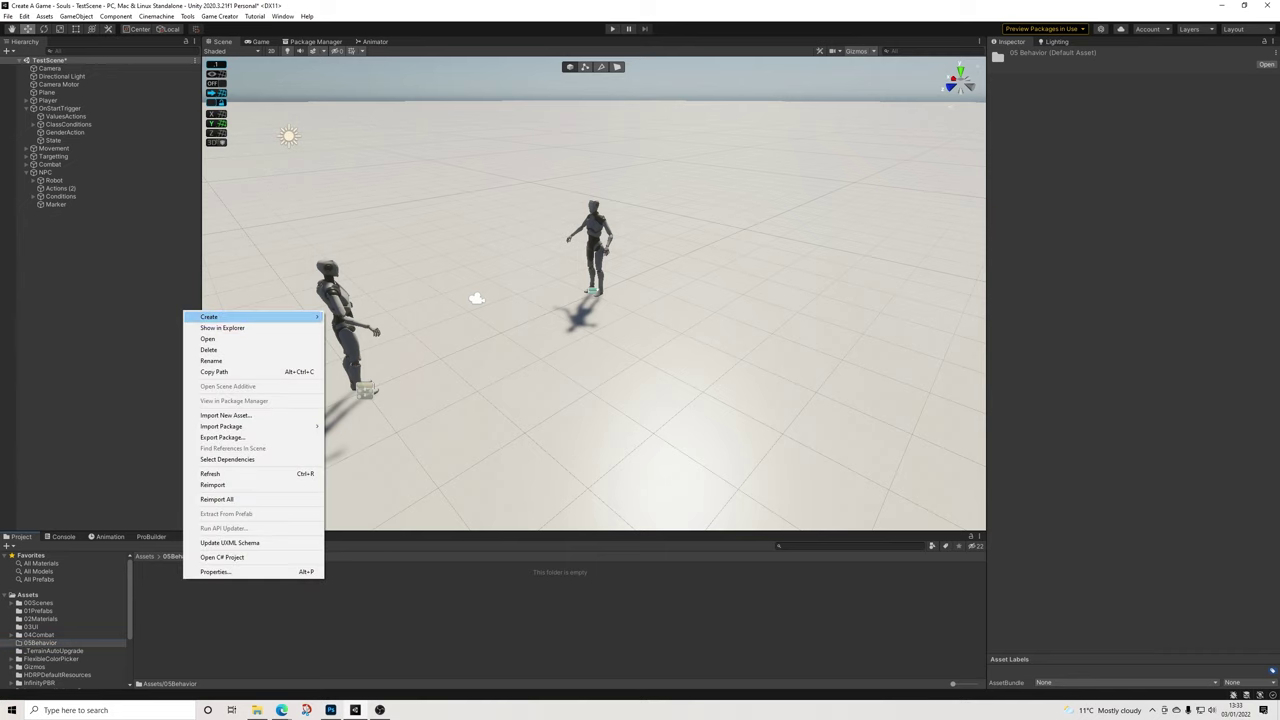
{"action": "mouse_move", "coordinate": [230, 317]}
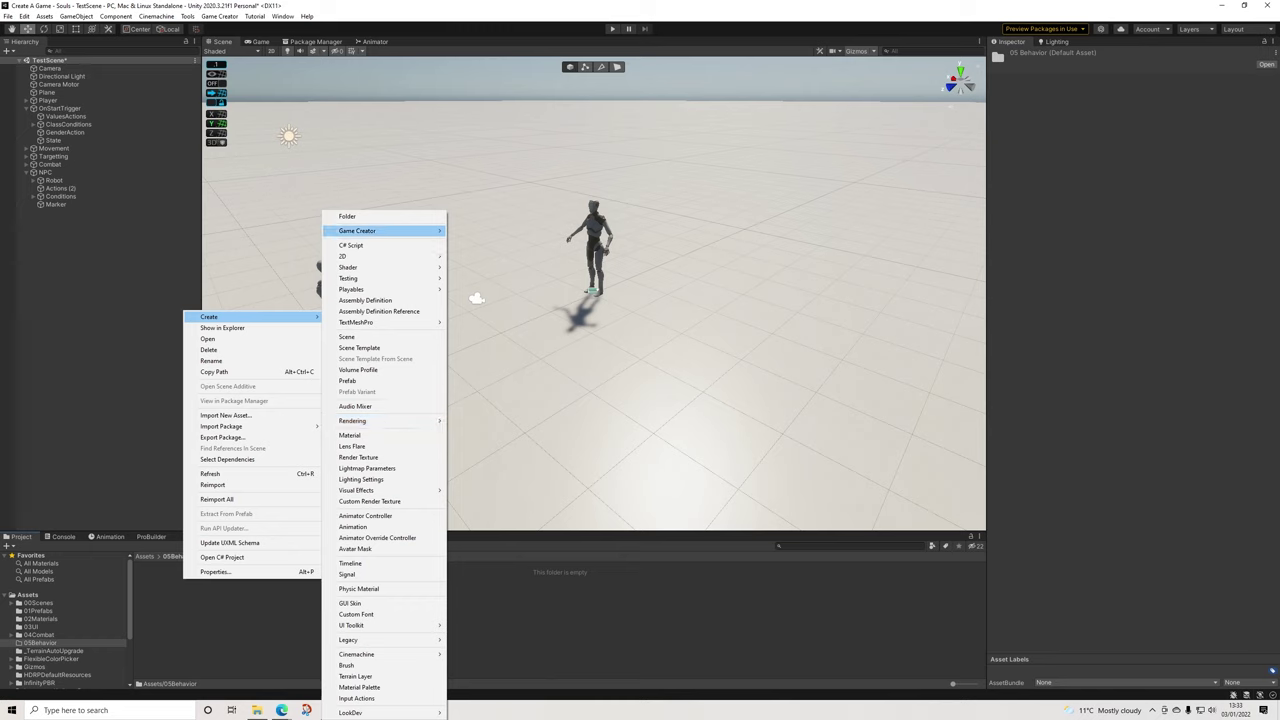
{"action": "mouse_move", "coordinate": [360, 231]}
{"action": "mouse_move", "coordinate": [474, 311]}
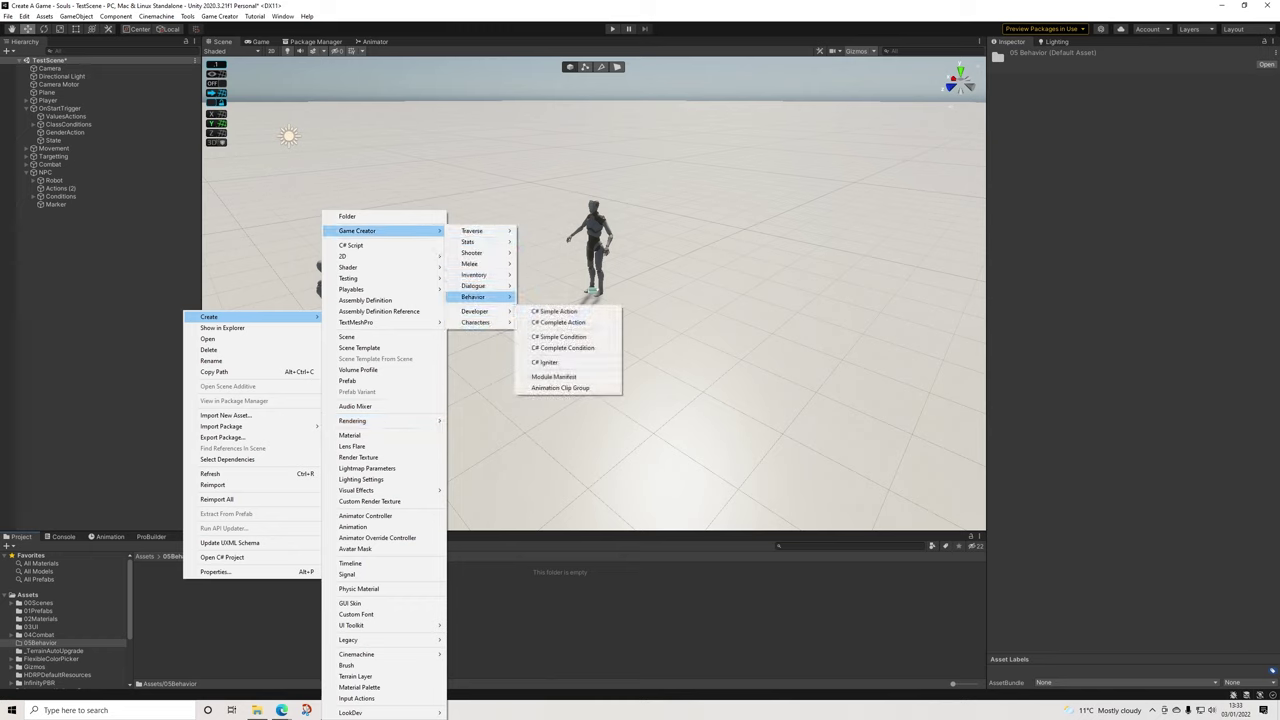
{"action": "left_click", "coordinate": [550, 296]}
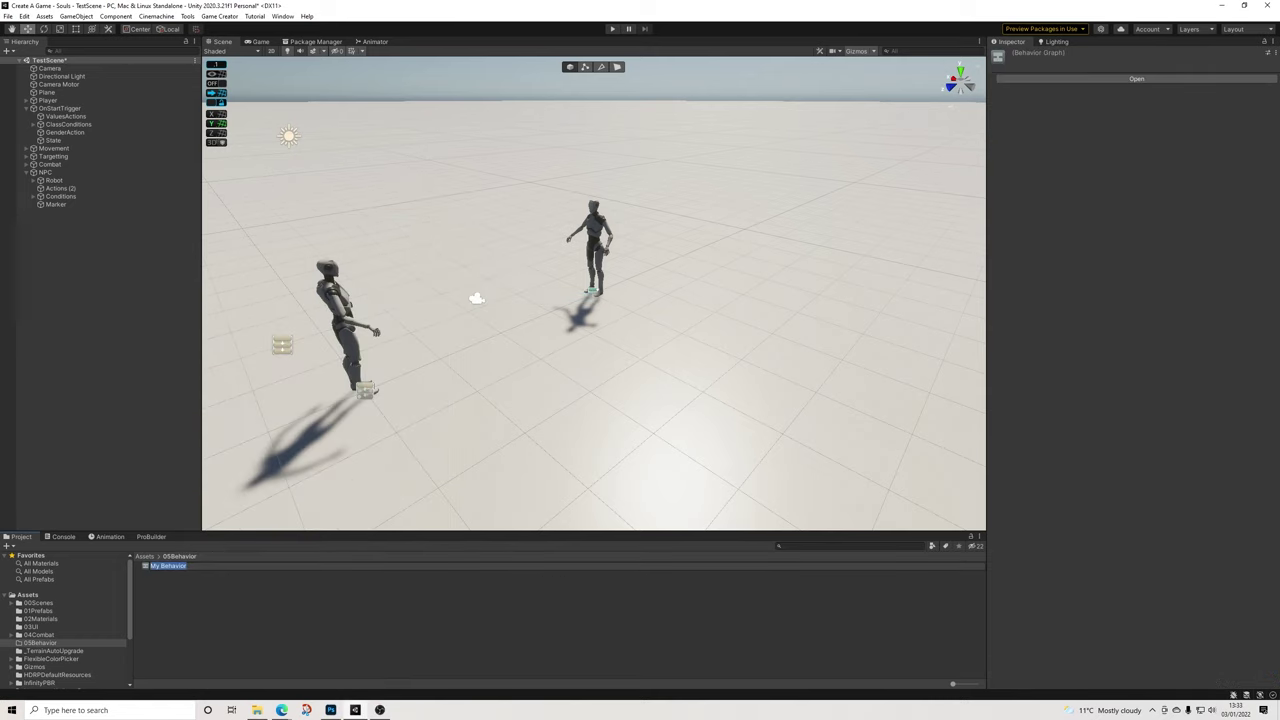
{"action": "type", "text": "BasicEnemy"}
{"action": "key", "text": "Return"}
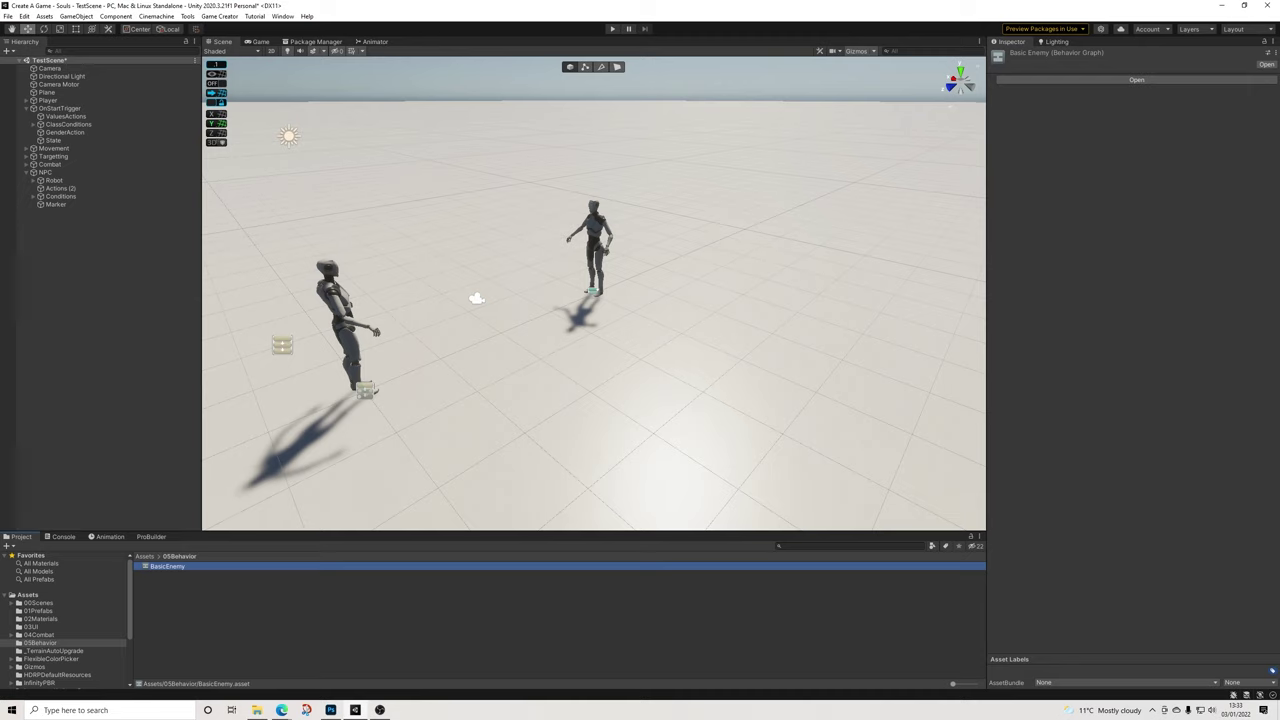
Open the BasicEnemy graph and dock the Behavior Editor alongside the Scene and Animator views
{"action": "double_click", "coordinate": [167, 566]}
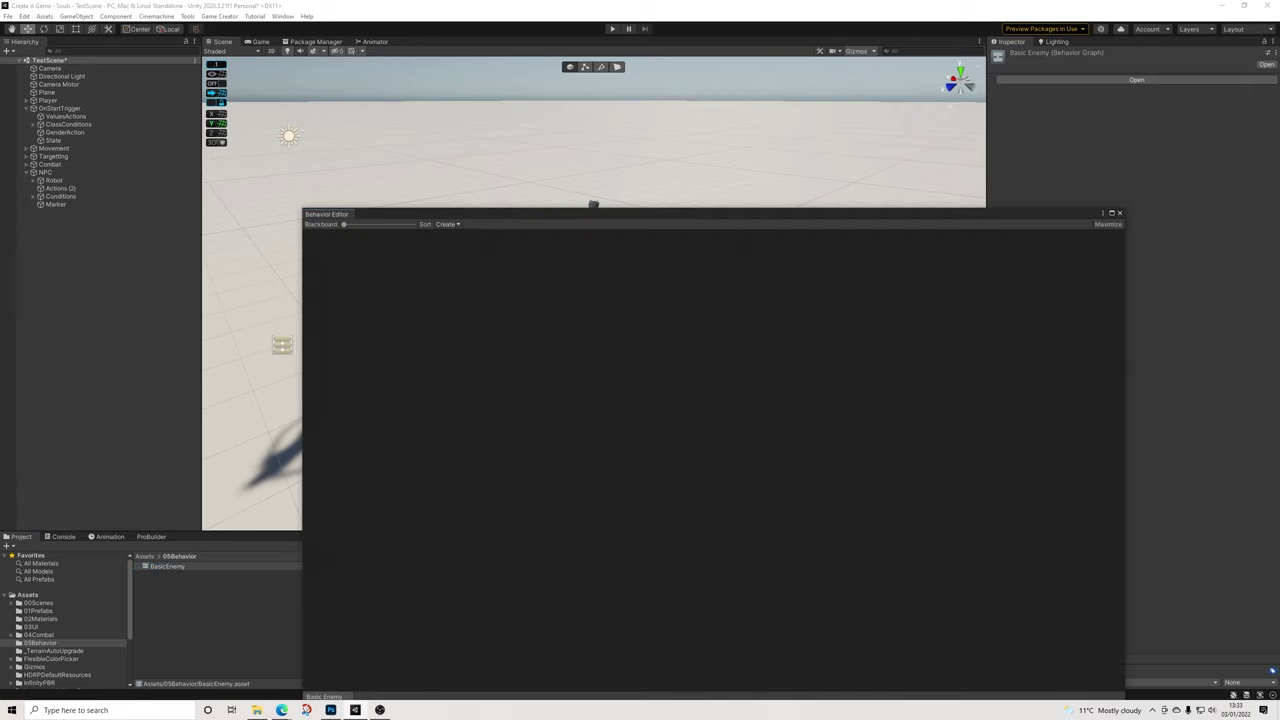
{"action": "left_click_drag", "start_coordinate": [327, 214], "coordinate": [432, 42]}
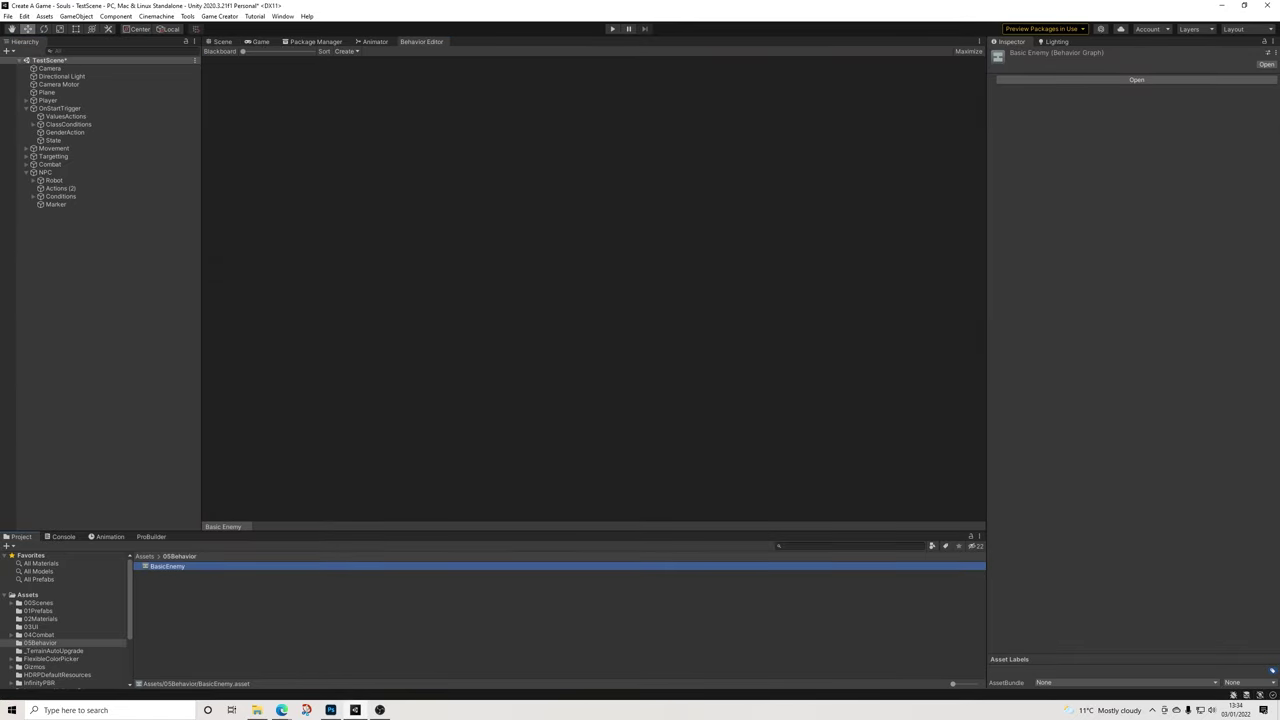
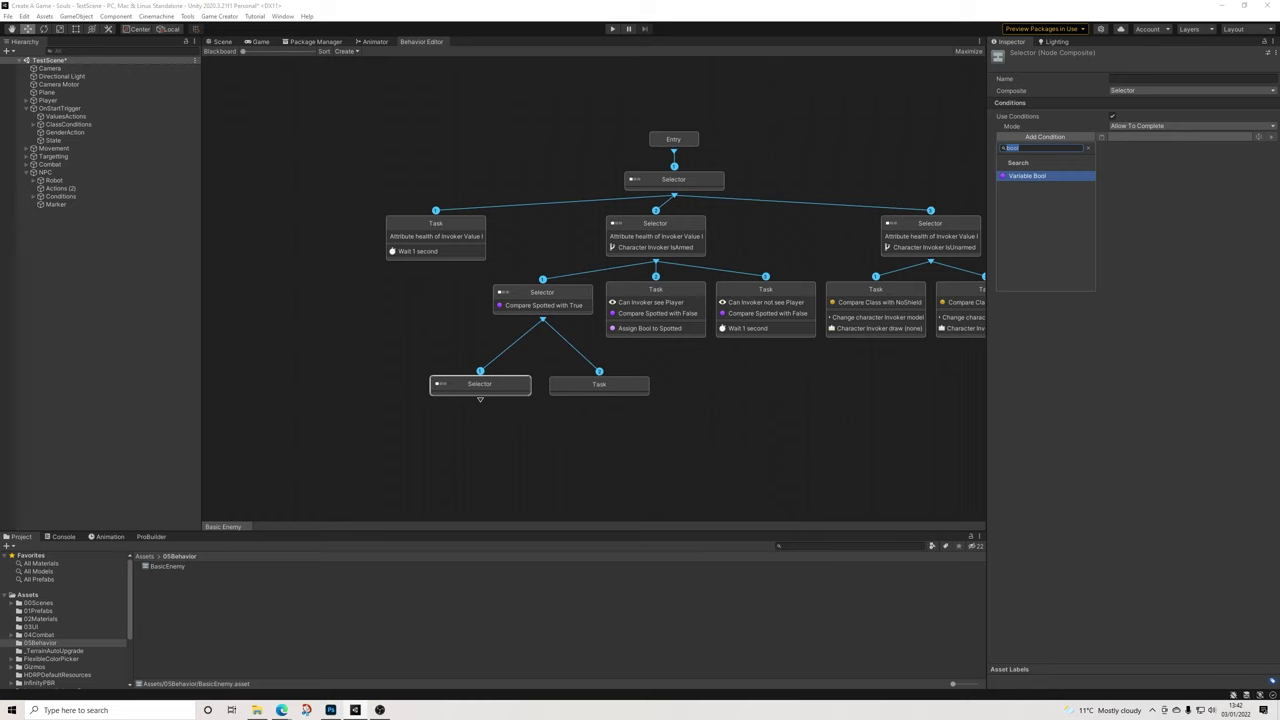
Add a Distance below condition to the Selector under the Spotted-true branch, comparing Invoker with Invoker's local variable Spawn at distance 20
{"action": "type", "text": "isn"}
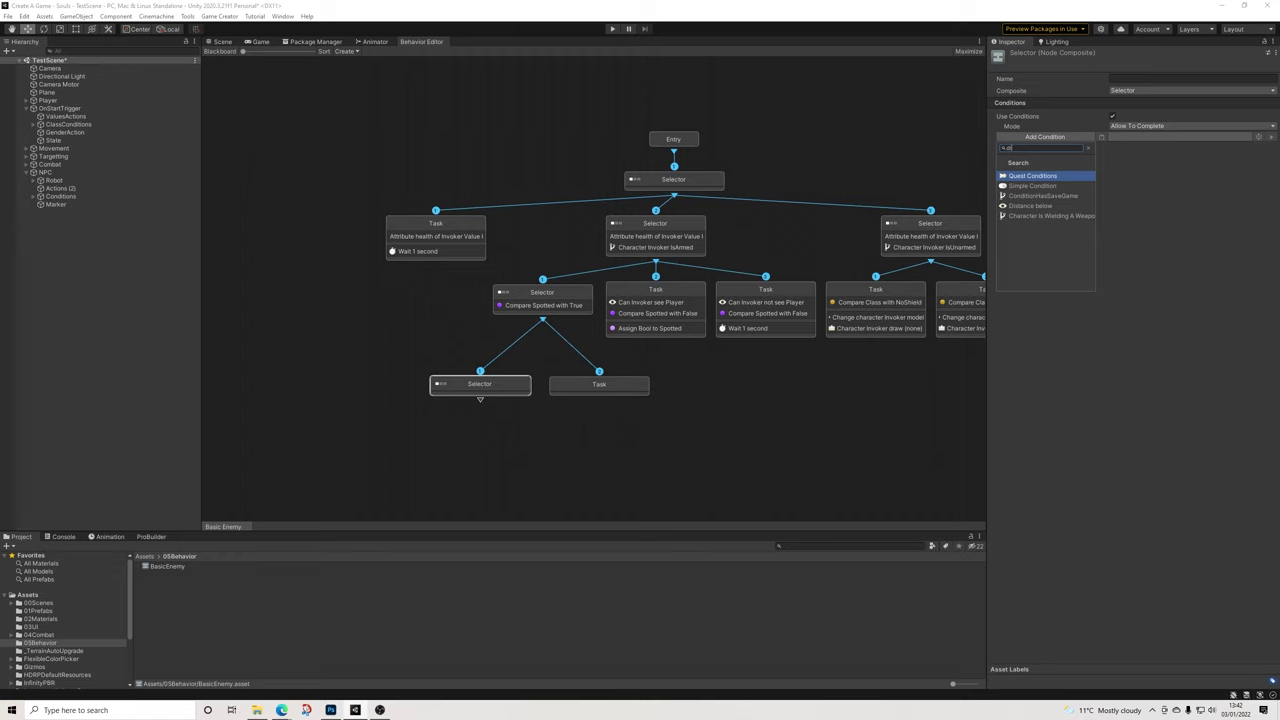
{"action": "left_click", "coordinate": [1031, 206]}
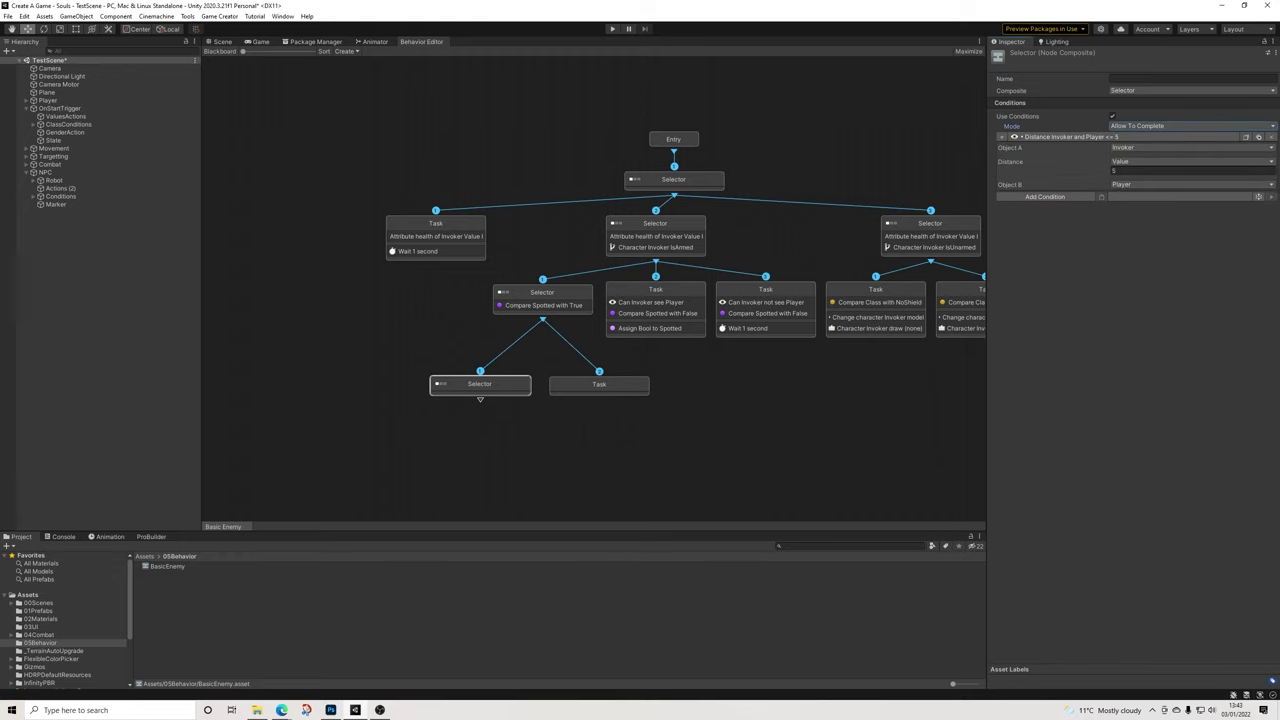
{"action": "left_click", "coordinate": [1190, 184]}
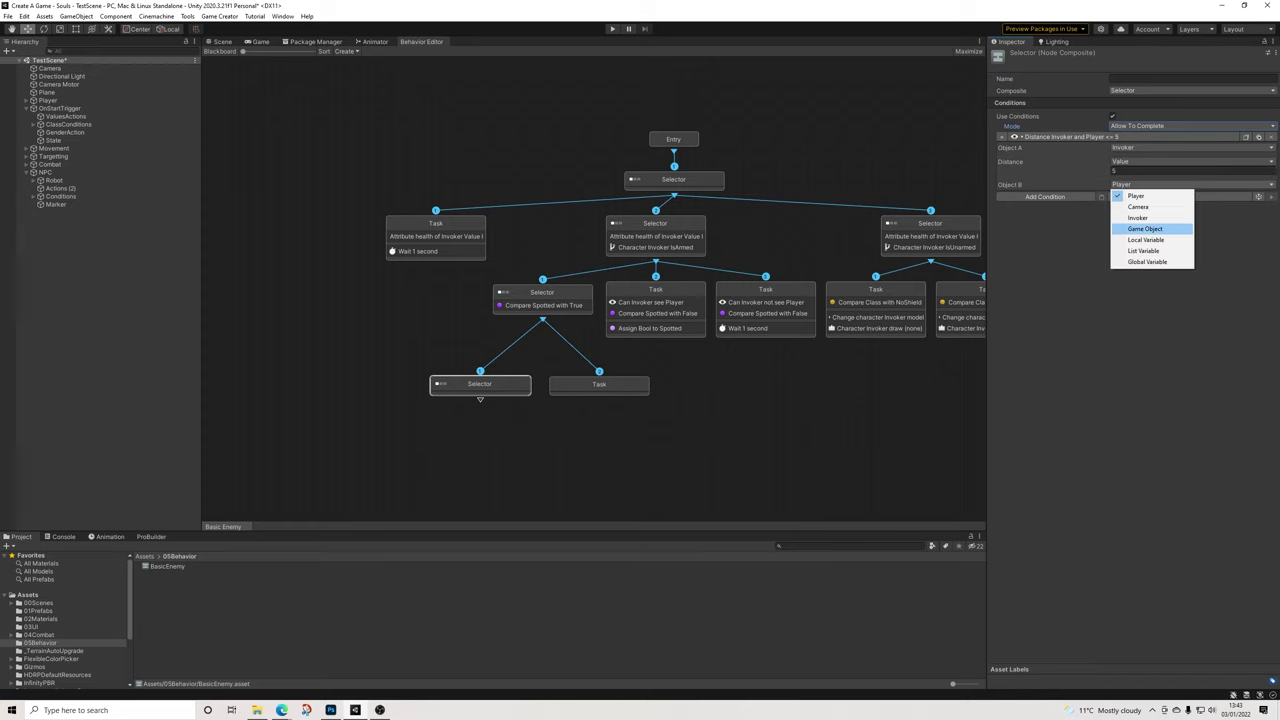
{"action": "key", "text": "Return"}
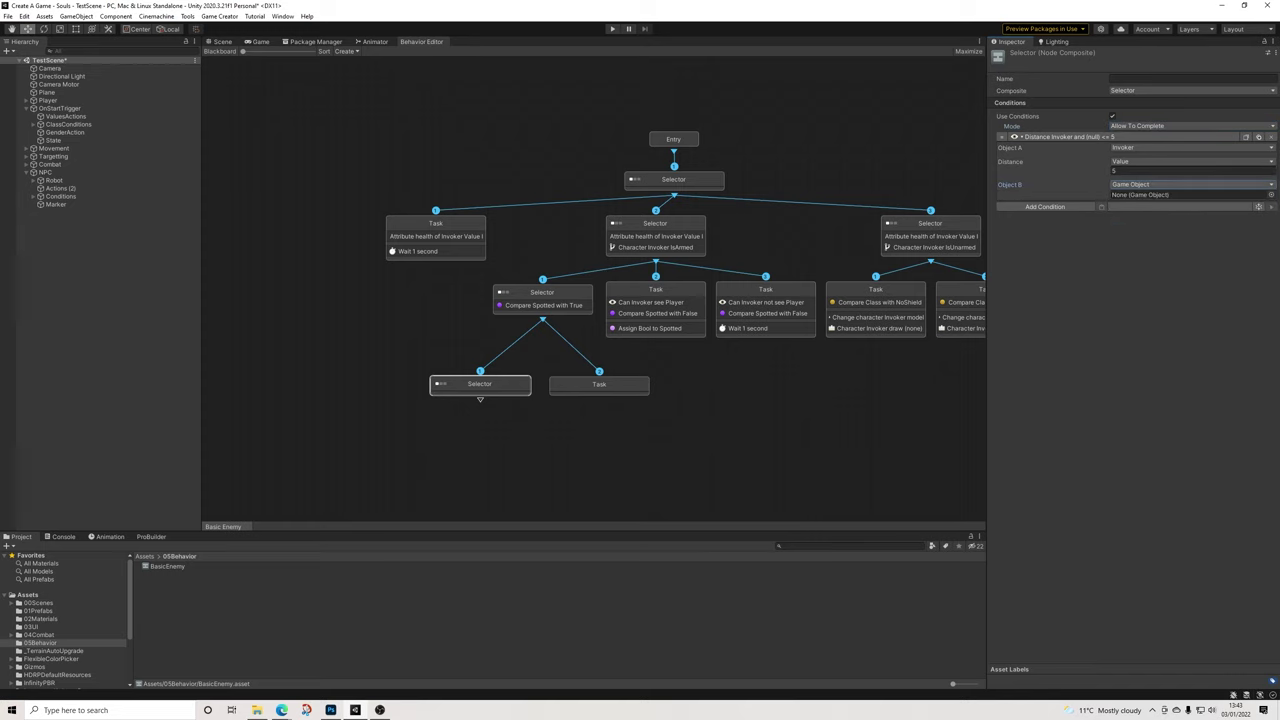
{"action": "key", "text": "Return"}
{"action": "key", "text": "Down"}
{"action": "left_click", "coordinate": [1146, 240]}
{"action": "left_click", "coordinate": [1135, 195]}
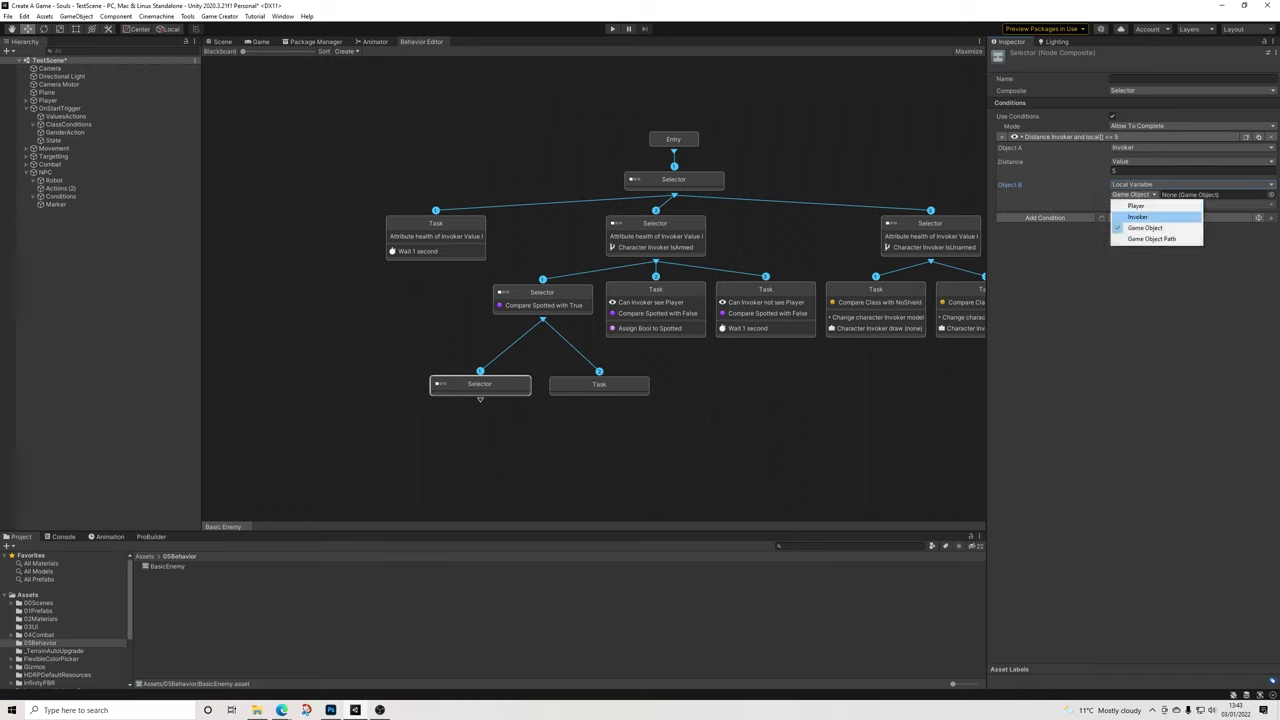
{"action": "left_click", "coordinate": [1140, 217]}
{"action": "type", "text": "Spawn"}
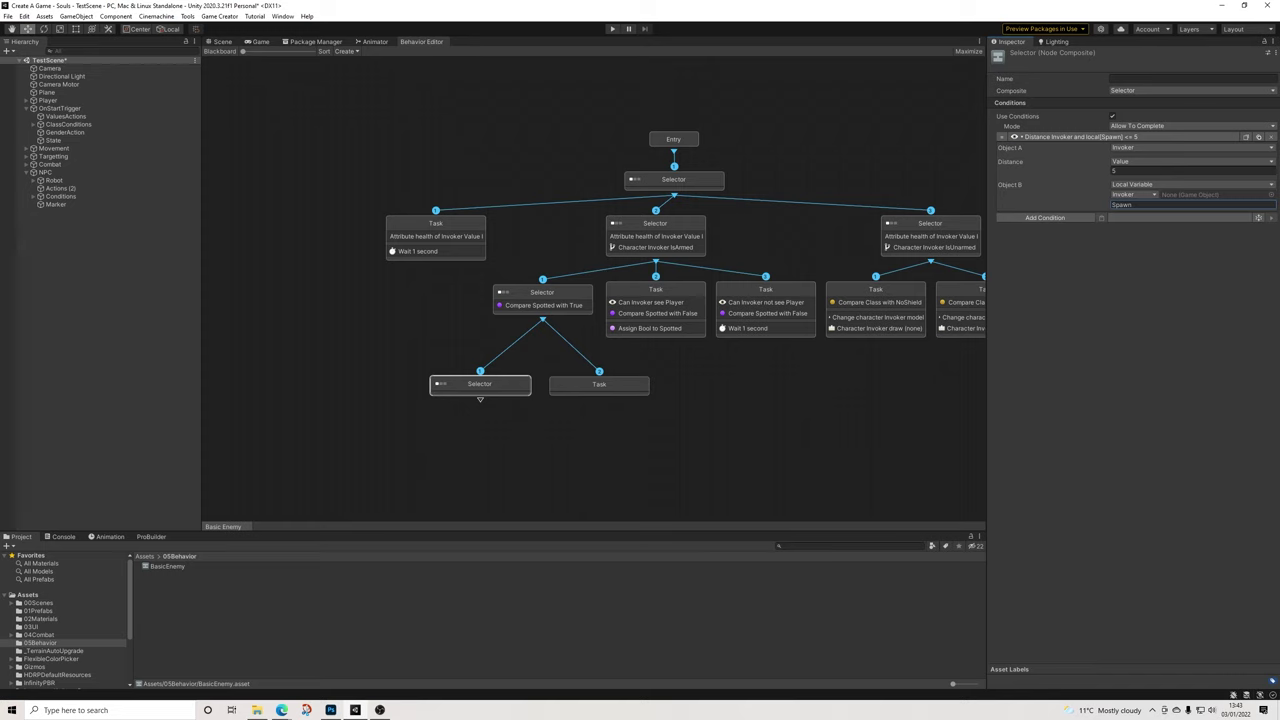
{"action": "left_click", "coordinate": [1117, 171]}
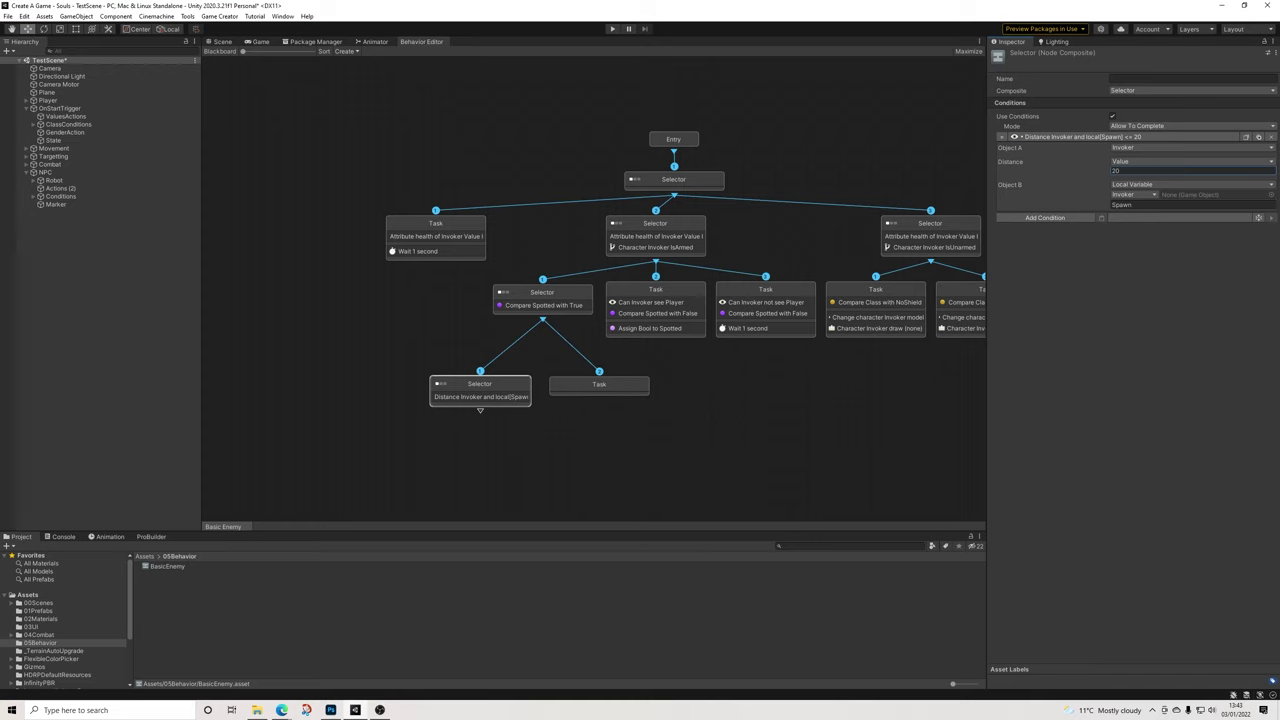
Enable actions on the empty Task beside the distance Selector and add a Move Character action
{"action": "left_click", "coordinate": [599, 385]}
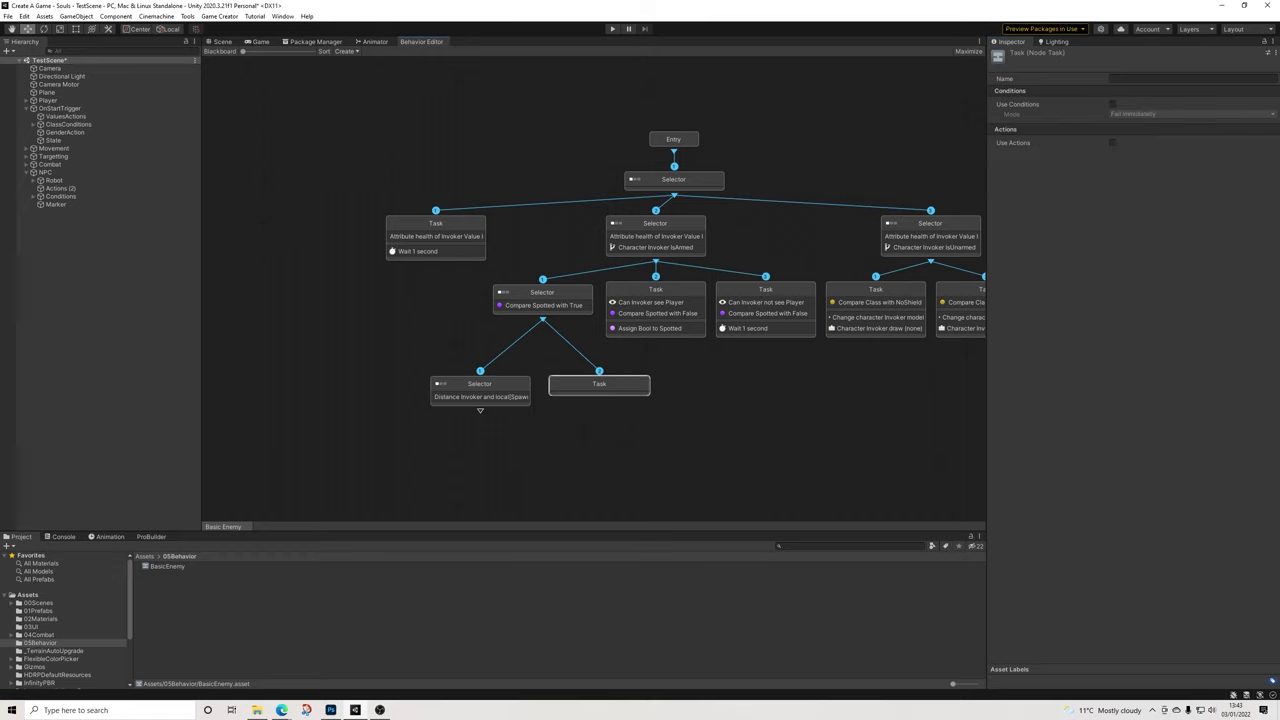
{"action": "left_click", "coordinate": [1112, 142]}
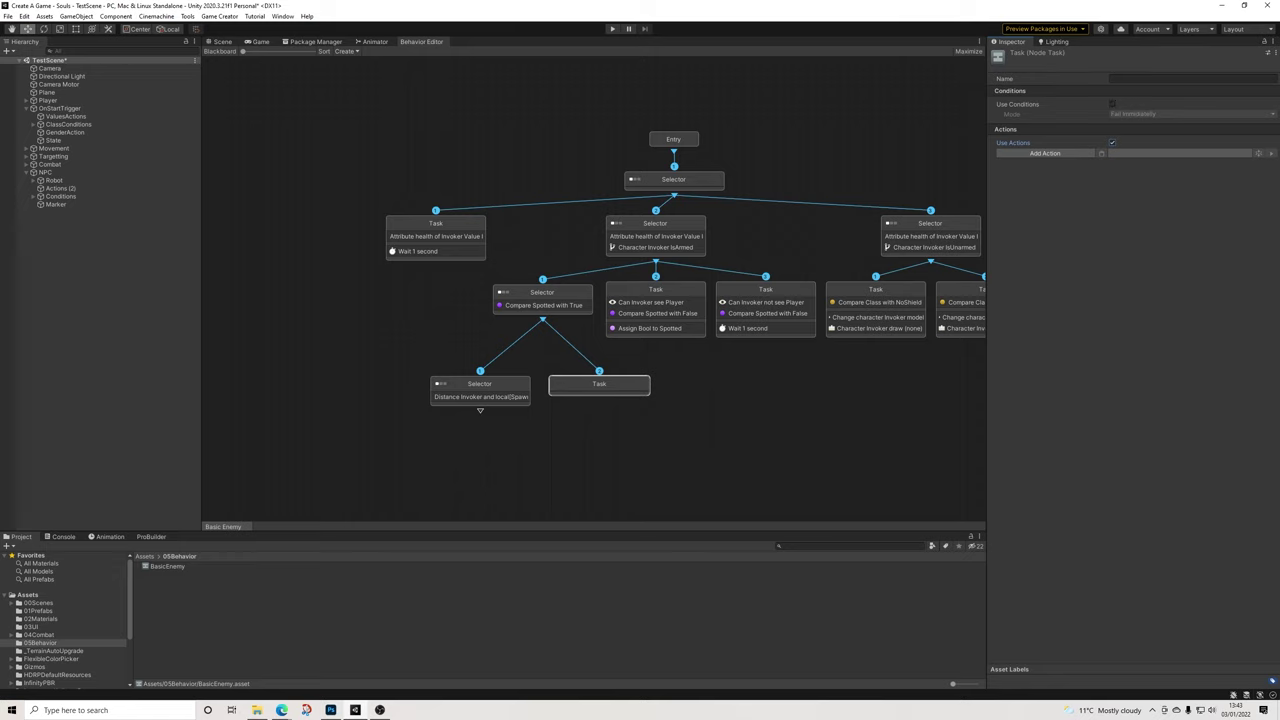
{"action": "left_click", "coordinate": [1045, 153]}
{"action": "type", "text": "mov"}
{"action": "key", "text": "Down"}
{"action": "key", "text": "Down"}
{"action": "key", "text": "Return"}
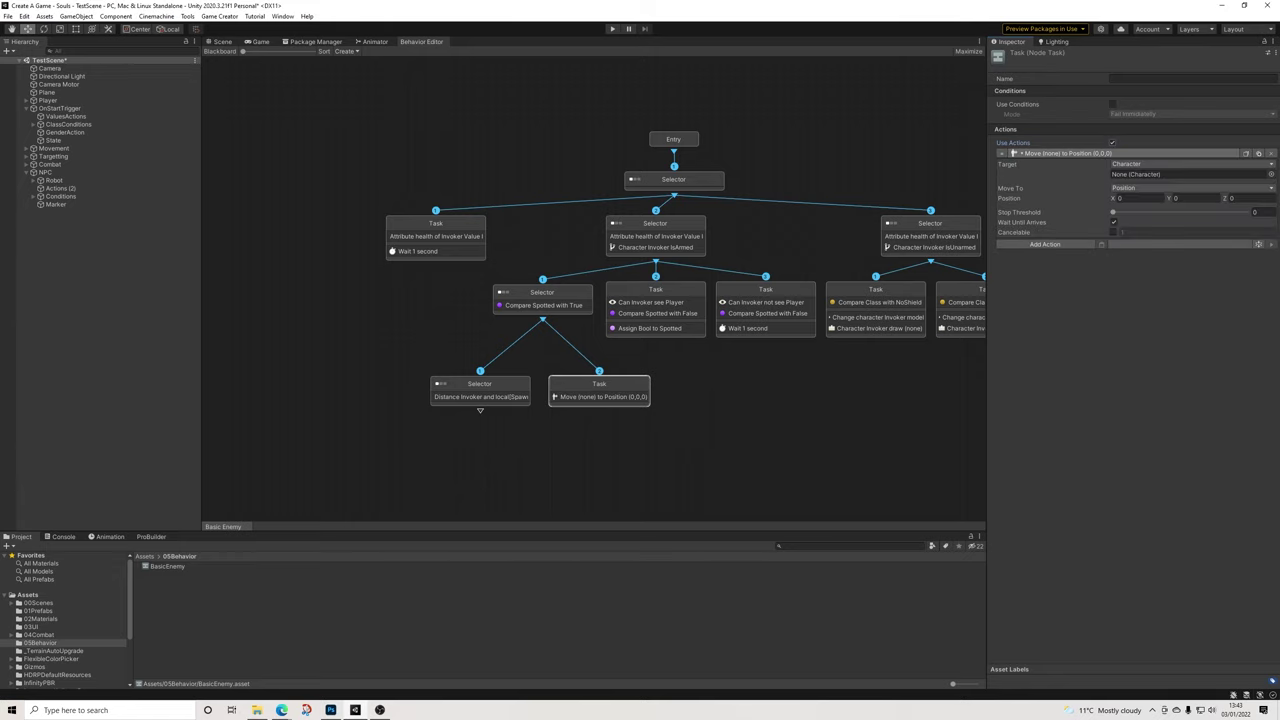
Set the move action's target to Invoker and its destination to Invoker's local variable Spawn
{"action": "left_click", "coordinate": [1152, 164]}
{"action": "left_click", "coordinate": [1145, 186]}
{"action": "left_click", "coordinate": [1190, 177]}
{"action": "left_click", "coordinate": [1140, 222]}
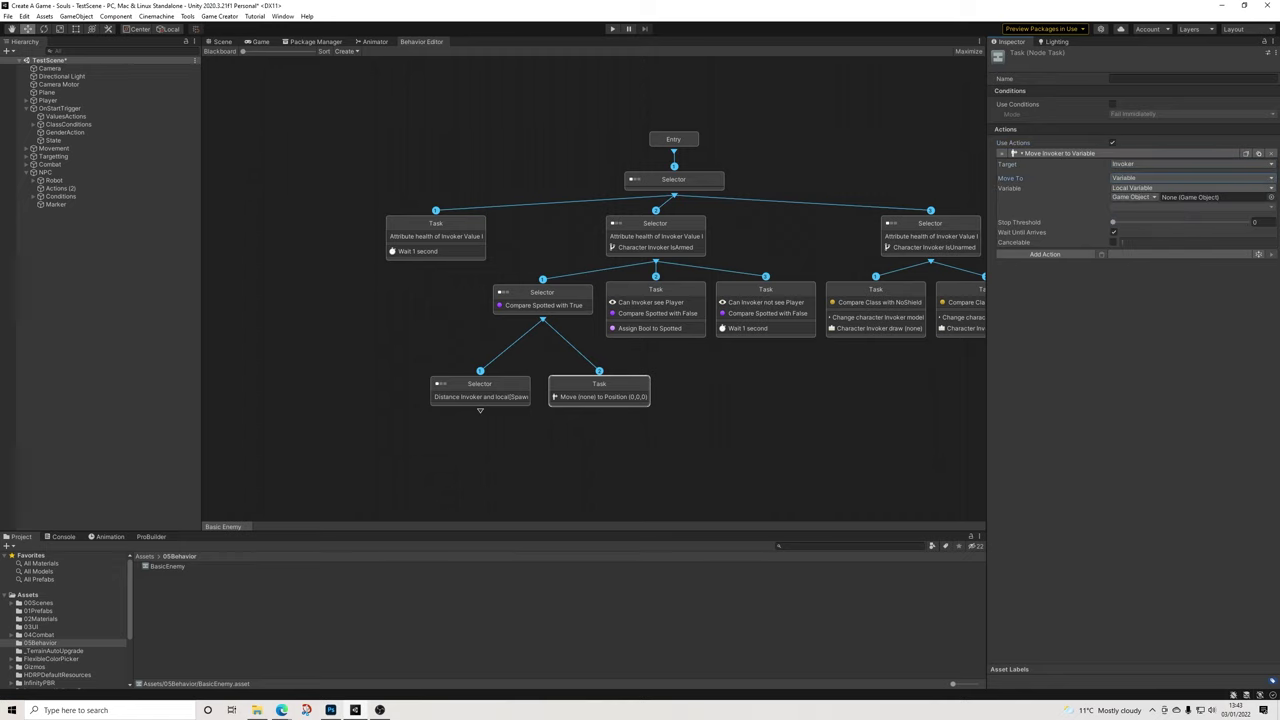
{"action": "left_click", "coordinate": [1134, 197]}
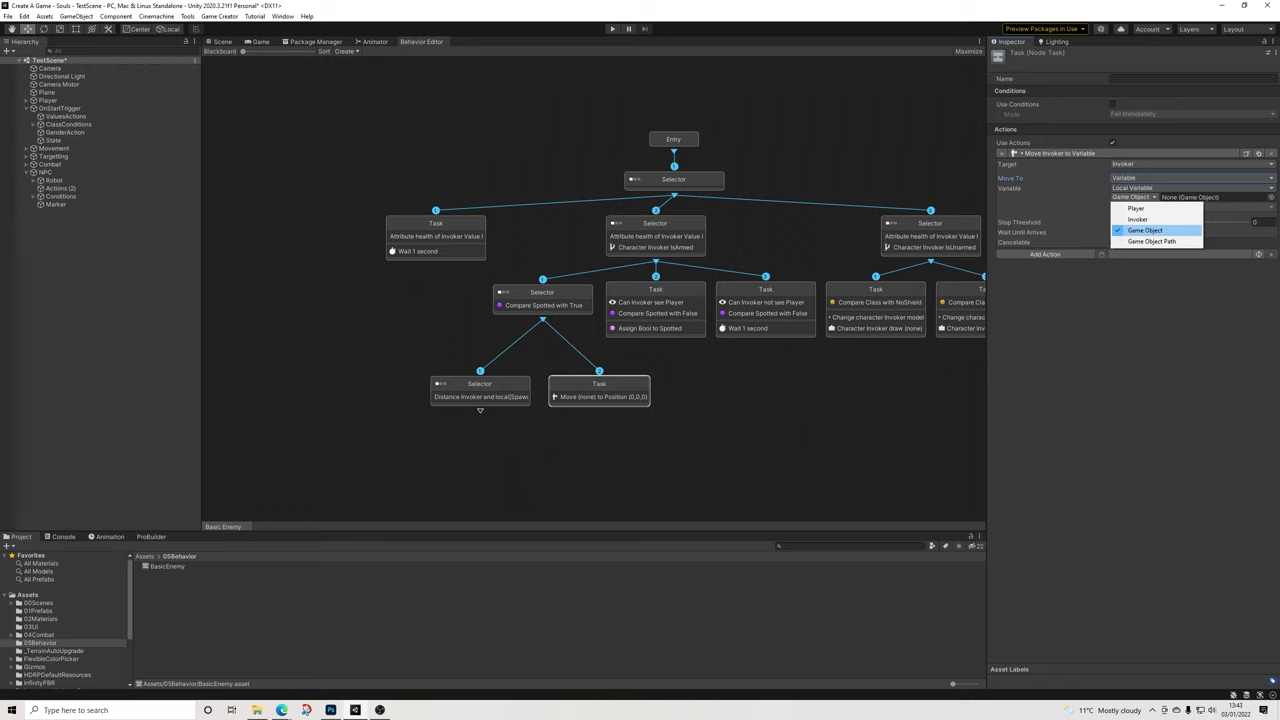
{"action": "left_click", "coordinate": [1138, 219]}
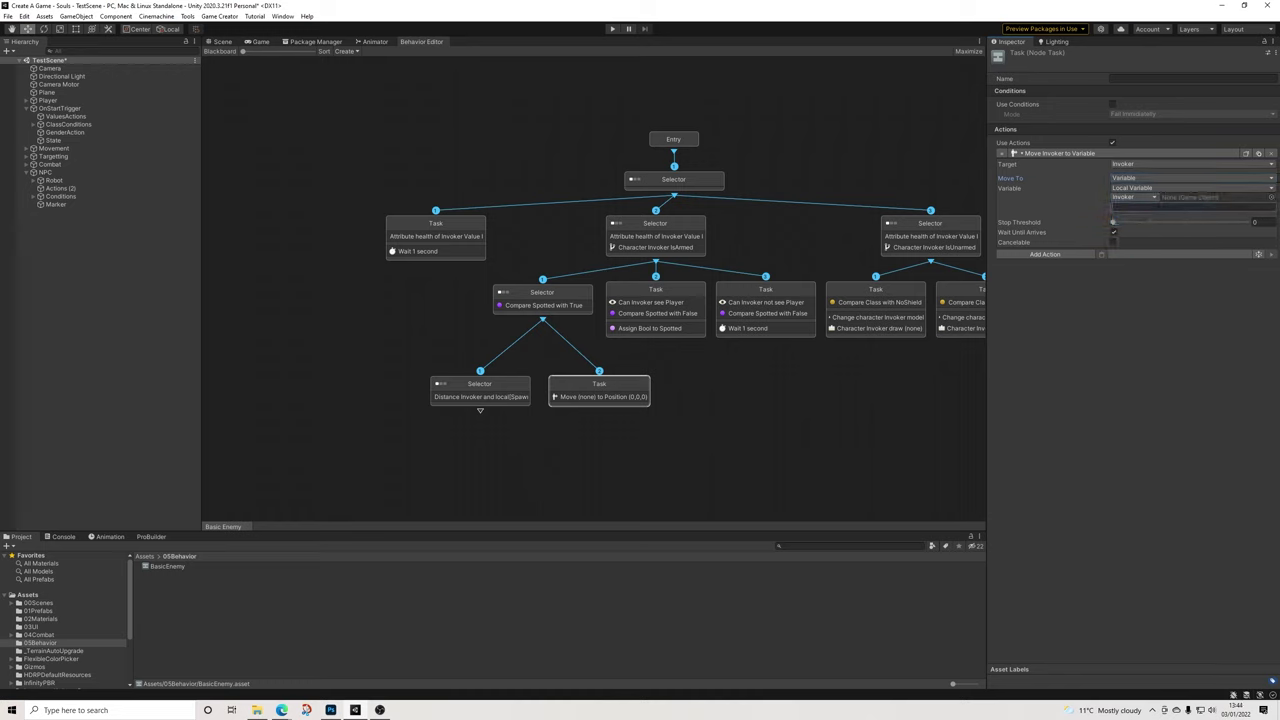
{"action": "type", "text": "Spawn"}
{"action": "key", "text": "Tab"}
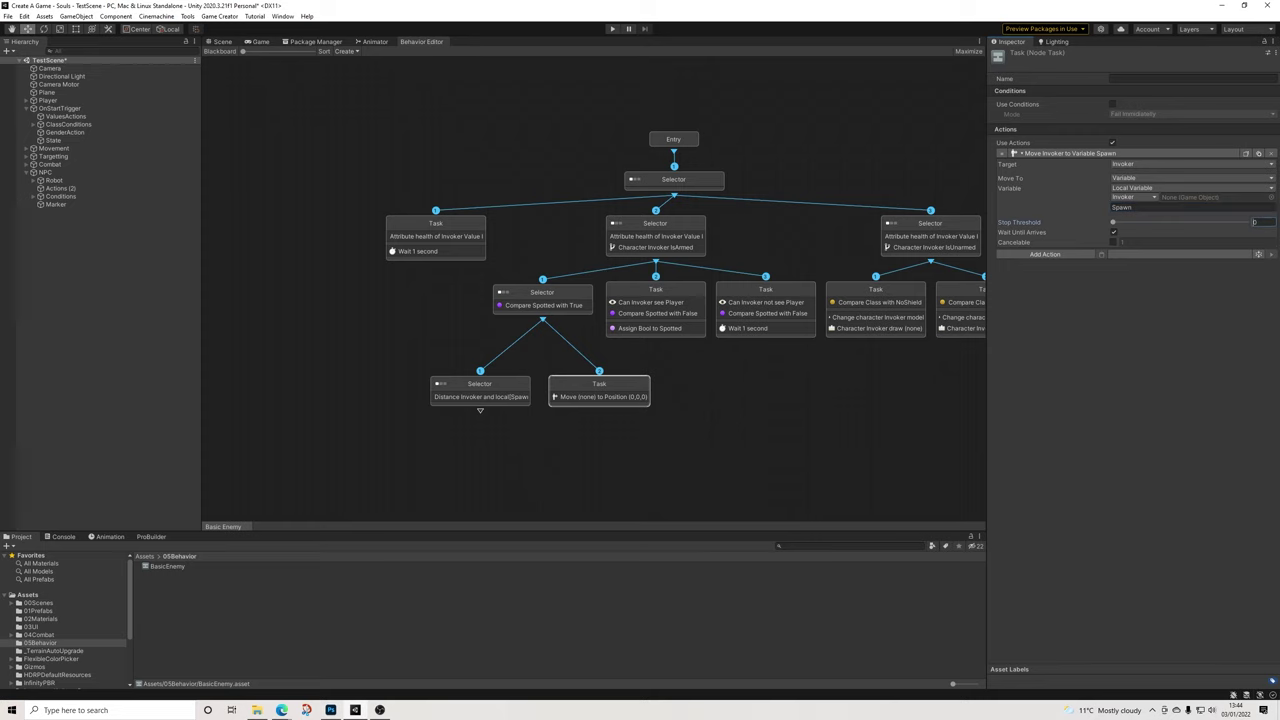
Set the move action's stop threshold to 0.1 and disable Wait Until Arrives
{"action": "key", "text": "Return"}
{"action": "key", "text": "Tab"}
{"action": "key", "text": "space"}
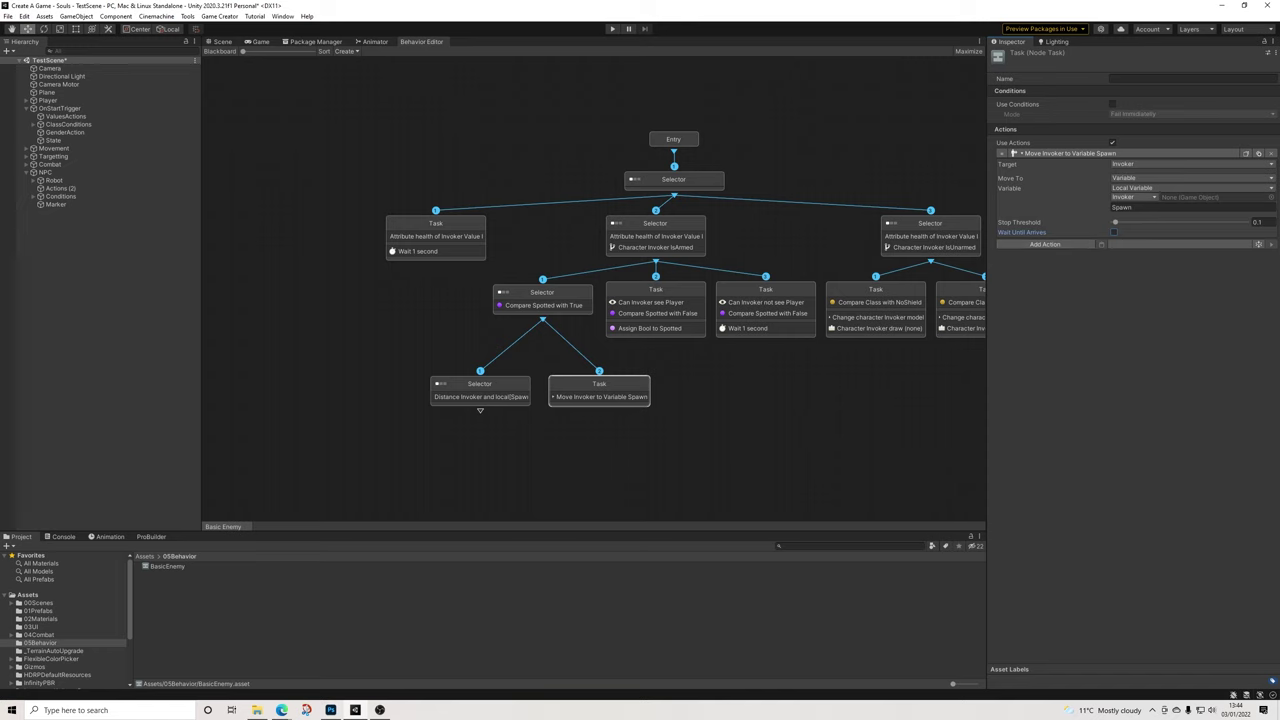
Add a target focus action to the Task after the move action
{"action": "left_click", "coordinate": [1044, 244]}
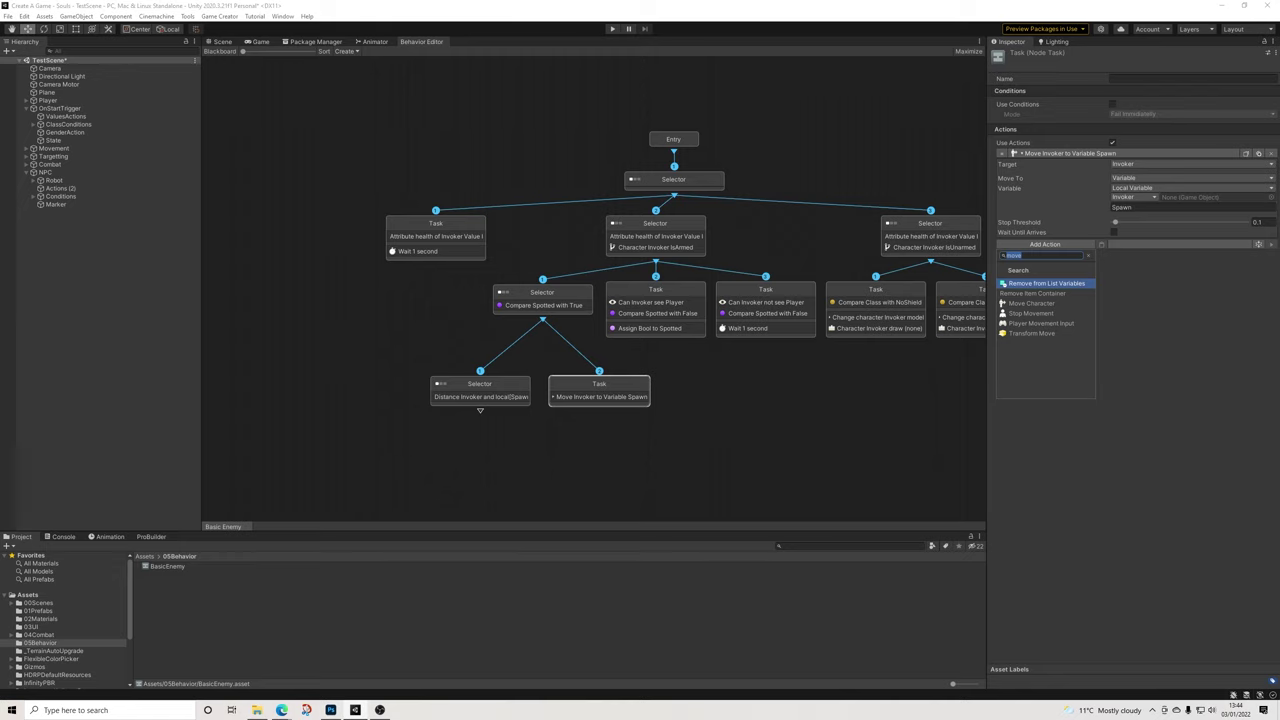
{"action": "type", "text": "mel"}
{"action": "key", "text": "BackSpace"}
{"action": "key", "text": "BackSpace"}
{"action": "key", "text": "BackSpace"}
{"action": "type", "text": "foc"}
{"action": "key", "text": "Return"}
Set the focus action's character to Invoker and its target option to Release Target, and place it before the move action
{"action": "left_click", "coordinate": [1136, 255]}
{"action": "left_click", "coordinate": [1140, 278]}
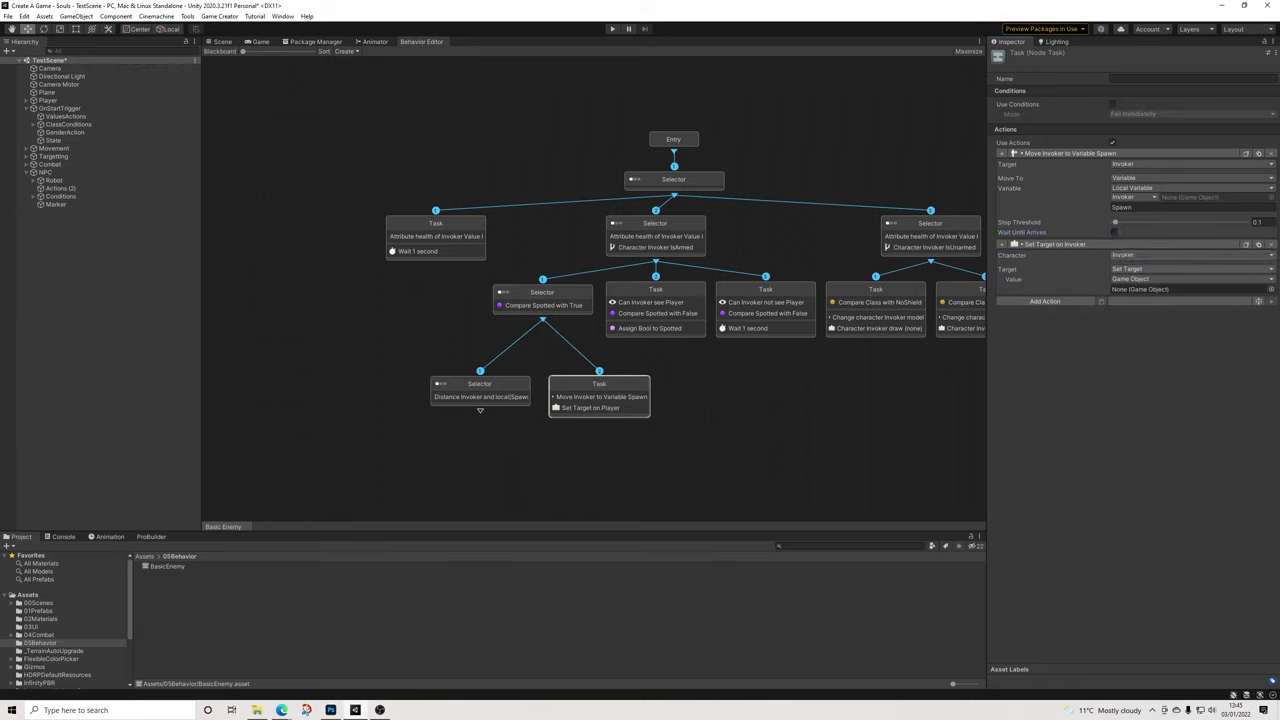
{"action": "left_click", "coordinate": [1190, 269]}
{"action": "left_click", "coordinate": [1140, 293]}
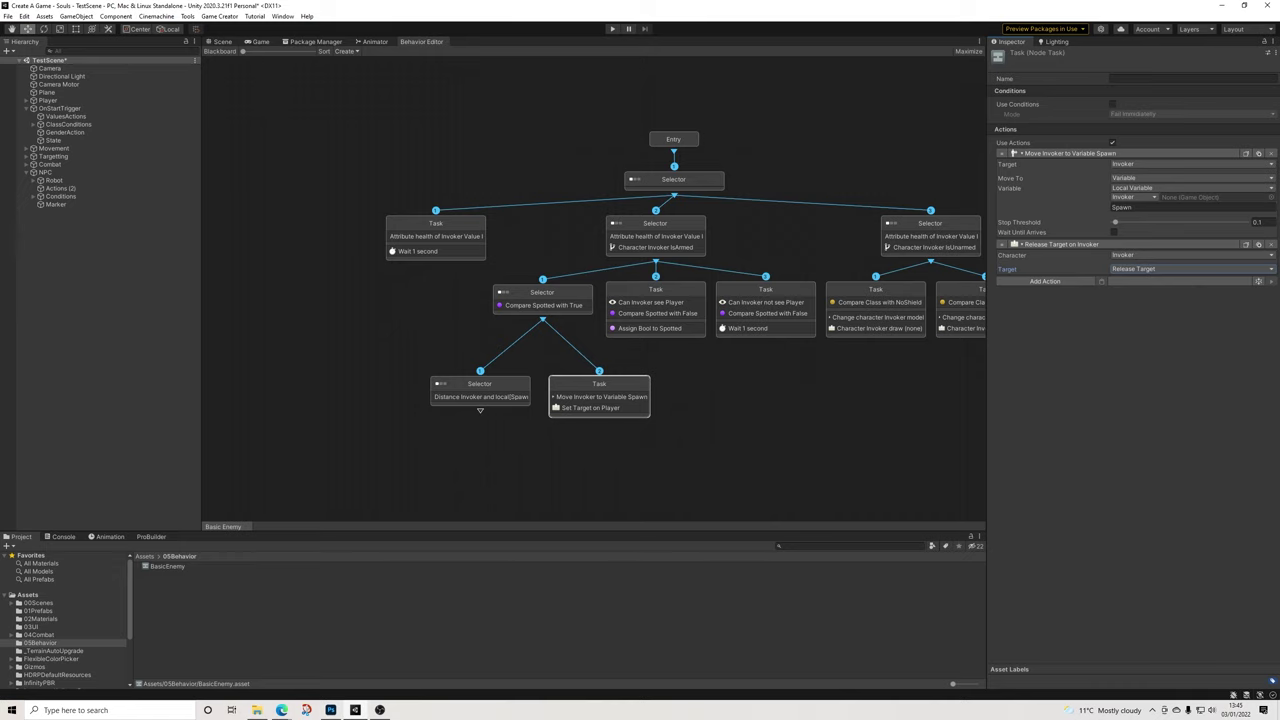
{"action": "left_click_drag", "start_coordinate": [1002, 244], "coordinate": [1002, 150]}
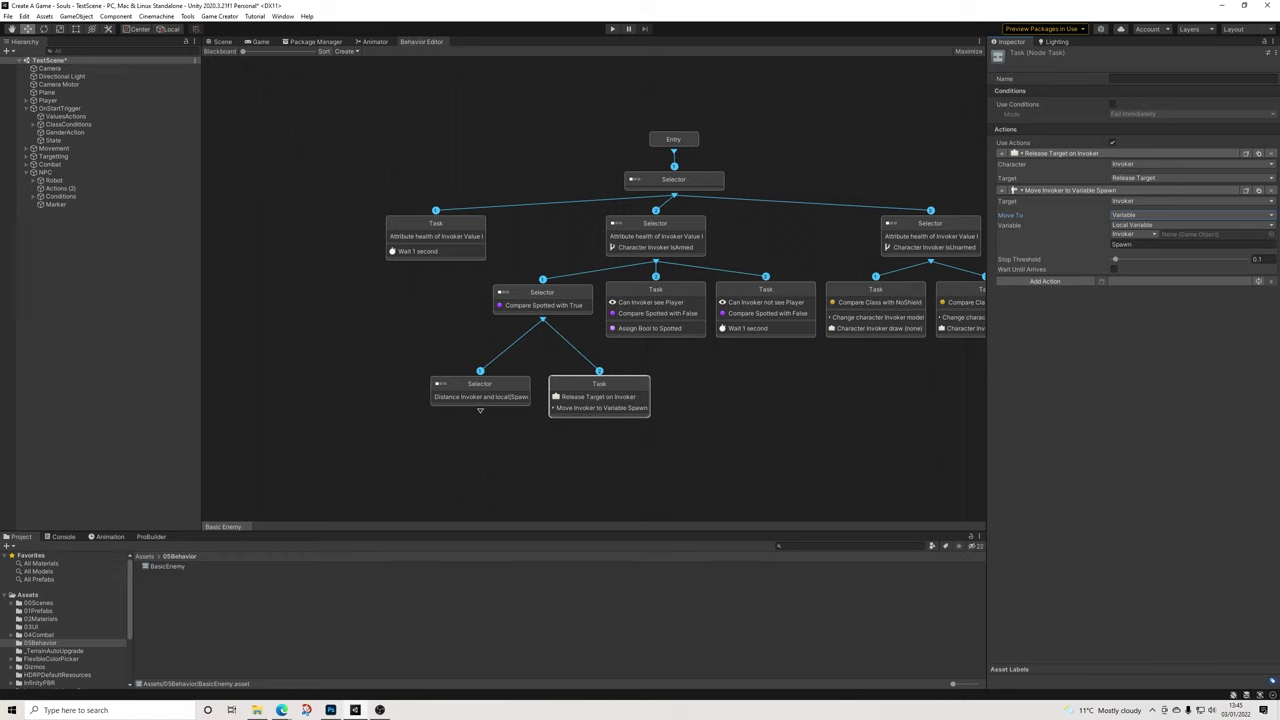
Add two Selector composite nodes as children of the Selector with the Spawn distance condition
{"action": "middle_click_drag", "start_coordinate": [600, 430], "coordinate": [729, 332]}
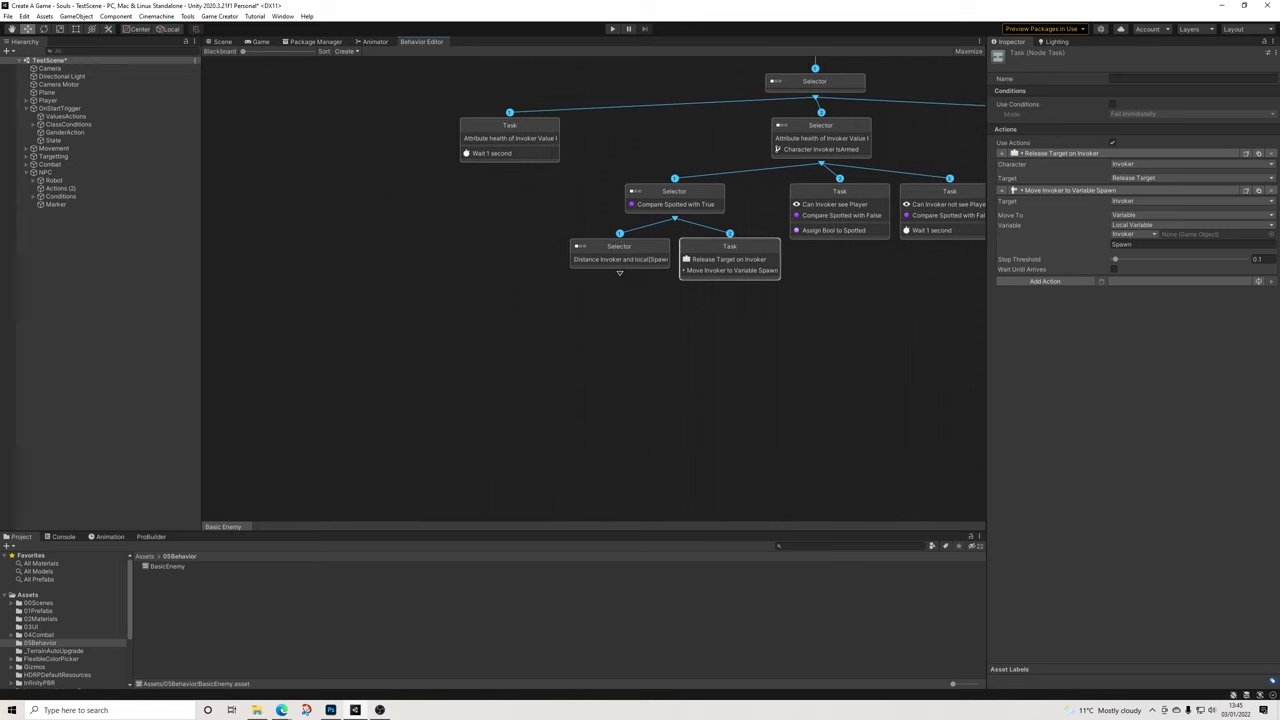
{"action": "left_click_drag", "start_coordinate": [612, 291], "coordinate": [511, 324]}
{"action": "left_click", "coordinate": [542, 339]}
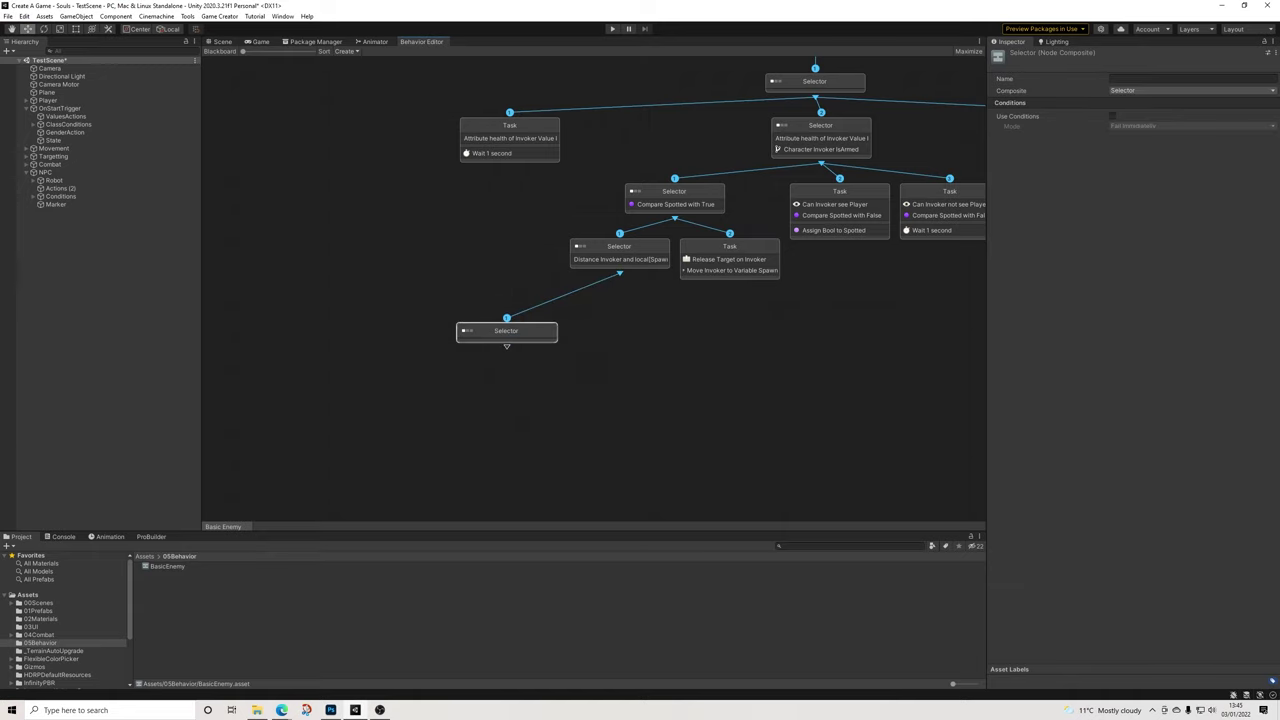
{"action": "left_click_drag", "start_coordinate": [620, 274], "coordinate": [700, 338]}
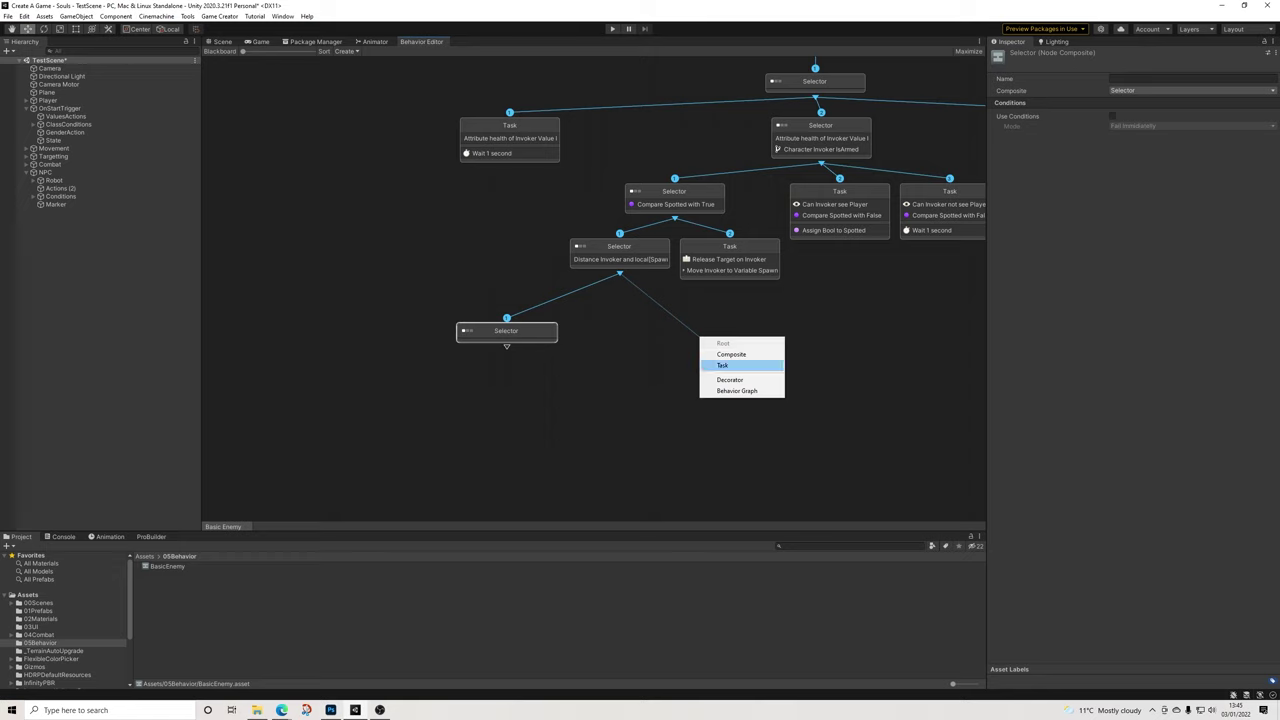
{"action": "left_click", "coordinate": [731, 354]}
{"action": "left_click_drag", "start_coordinate": [698, 344], "coordinate": [695, 333]}
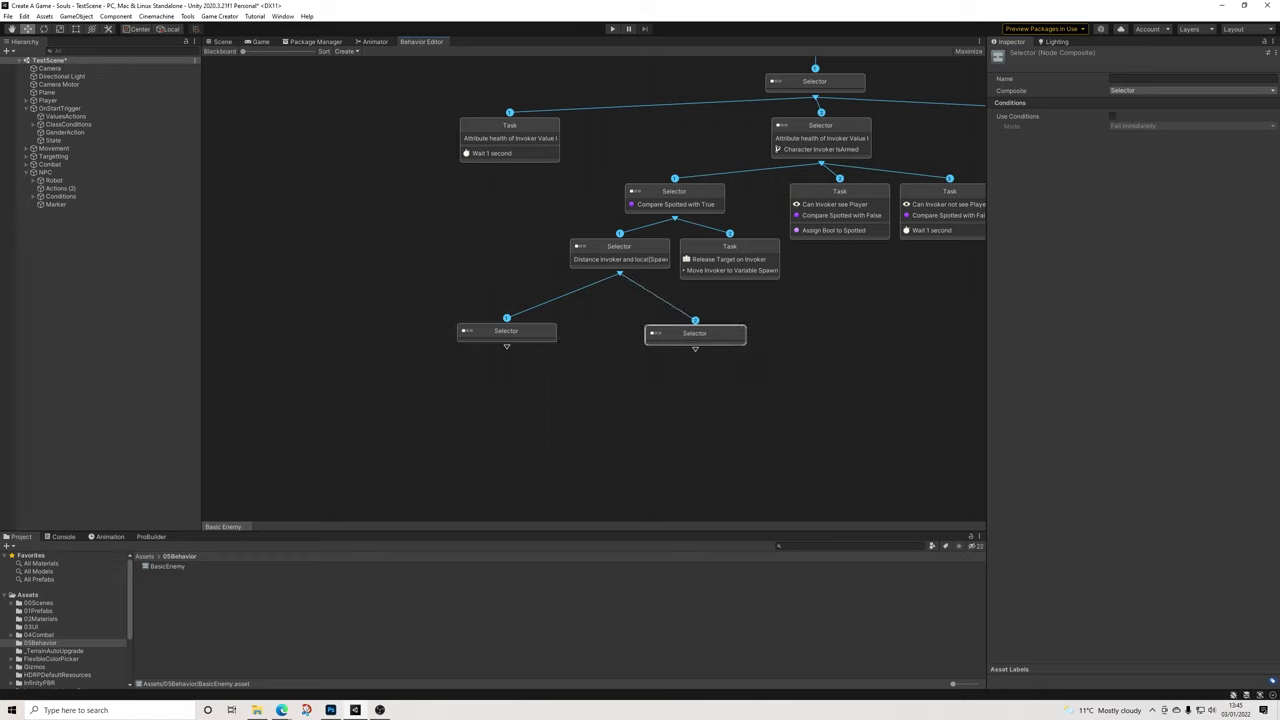
Copy the Compare Class with NoShield condition onto the first new child Selector and set its condition mode to Allow To Complete
{"action": "left_click", "coordinate": [506, 332]}
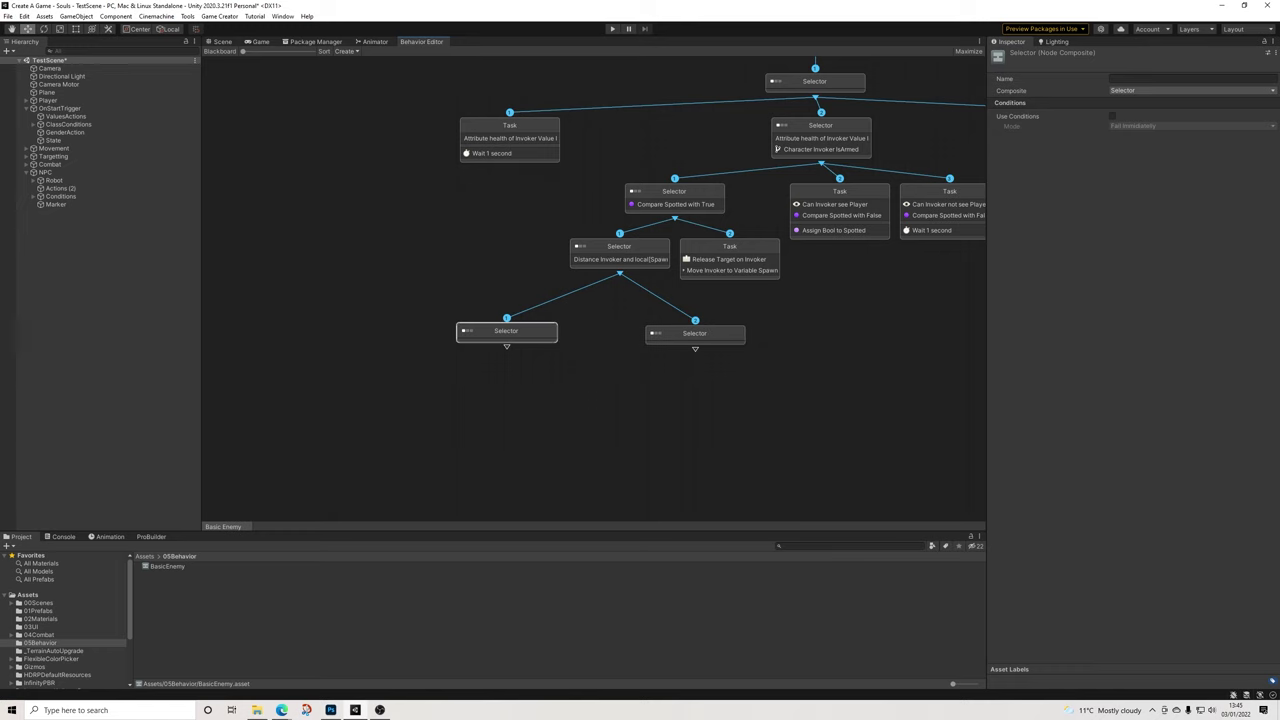
{"action": "scroll", "coordinate": [594, 310], "scroll_direction": "down", "scroll_amount": 2}
{"action": "middle_click_drag", "start_coordinate": [594, 310], "coordinate": [443, 319]}
{"action": "left_click", "coordinate": [827, 234]}
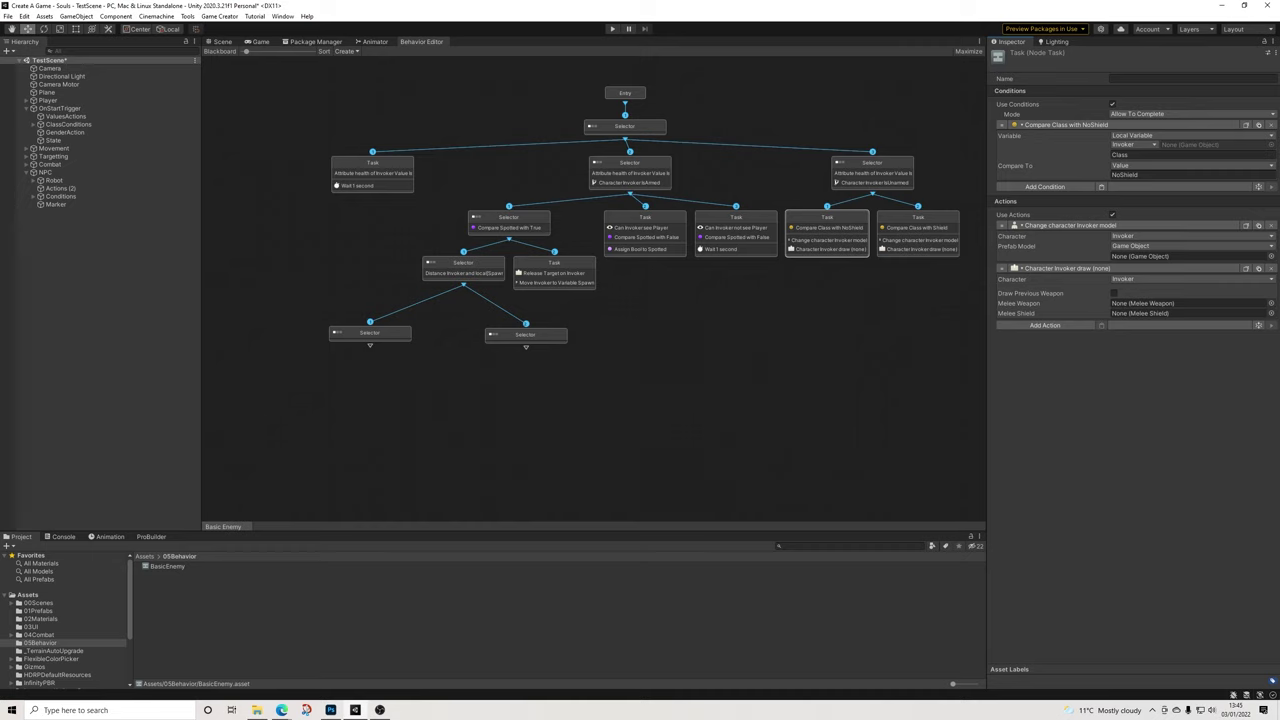
{"action": "left_click", "coordinate": [370, 334]}
{"action": "left_click", "coordinate": [1112, 116]}
{"action": "left_click", "coordinate": [1150, 126]}
{"action": "left_click", "coordinate": [1150, 148]}
{"action": "left_click", "coordinate": [1102, 137]}
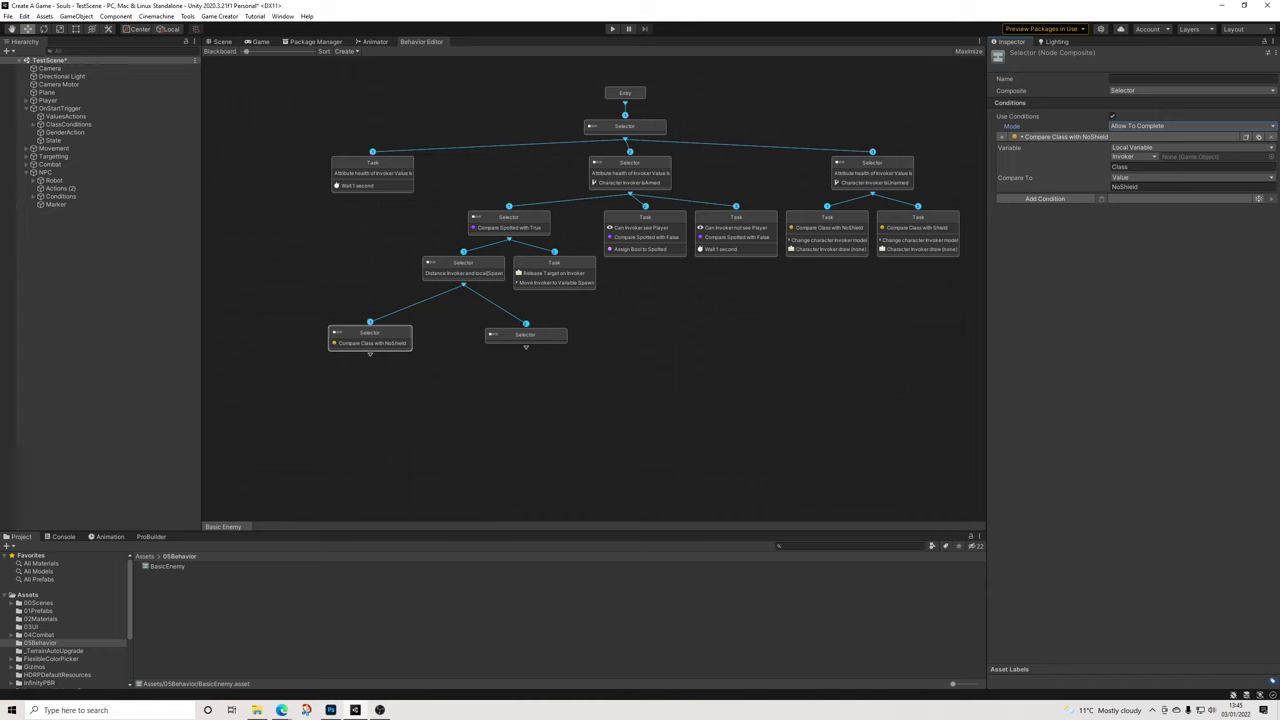
Copy the Compare Class with Shield condition onto the second new child Selector and set its condition mode to Allow To Complete
{"action": "middle_click_drag", "start_coordinate": [480, 420], "coordinate": [519, 418]}
{"action": "left_click", "coordinate": [882, 213]}
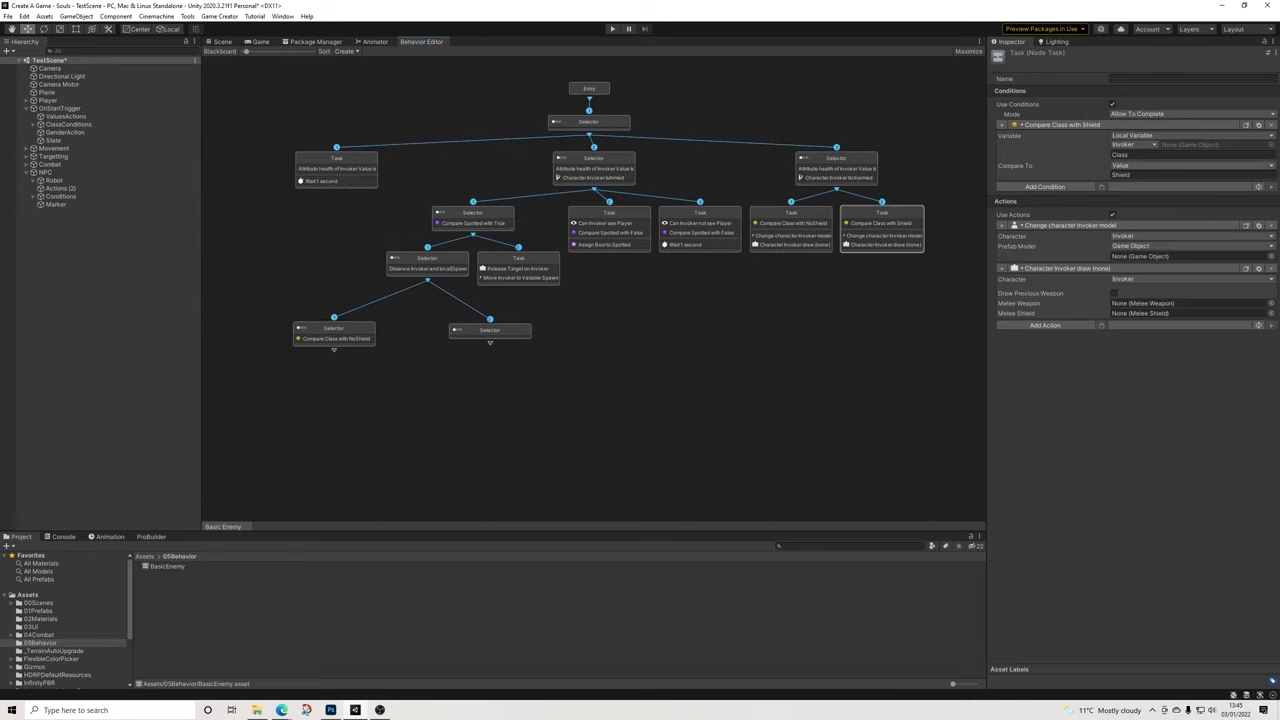
{"action": "left_click", "coordinate": [1246, 125]}
{"action": "left_click", "coordinate": [490, 330]}
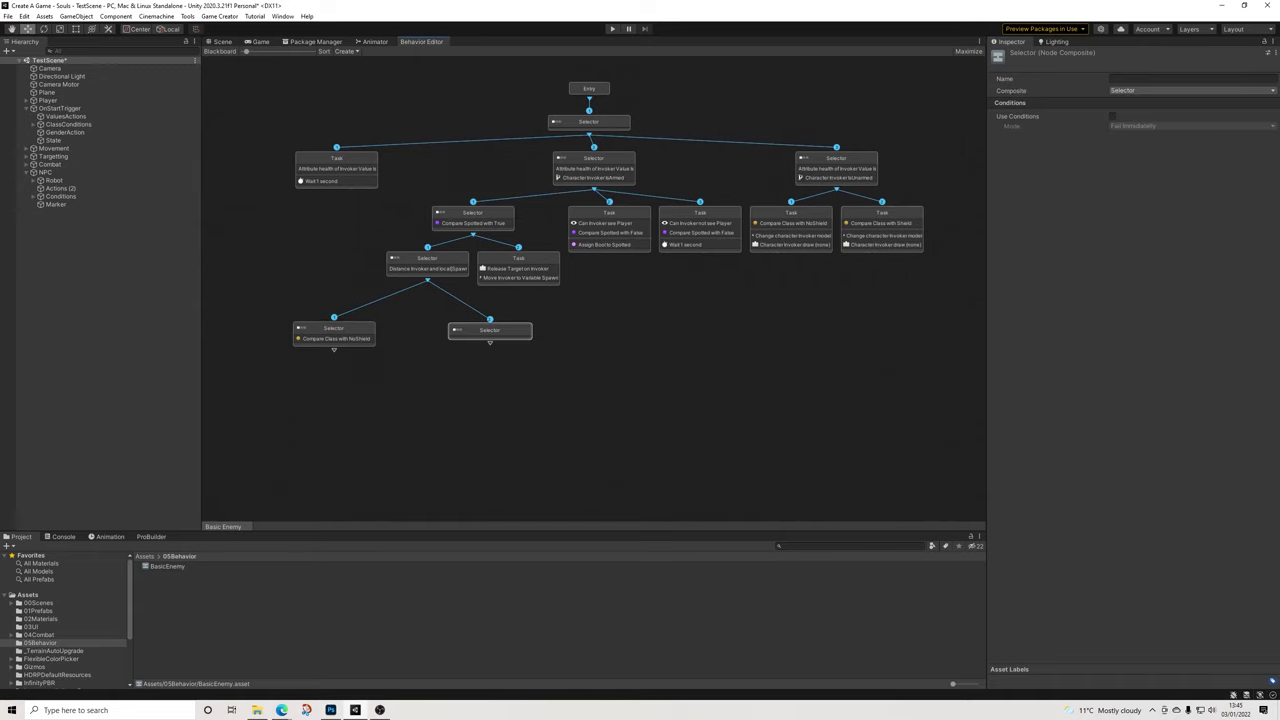
{"action": "left_click", "coordinate": [1112, 116]}
{"action": "left_click", "coordinate": [1160, 126]}
{"action": "left_click", "coordinate": [1154, 148]}
{"action": "left_click", "coordinate": [1101, 137]}
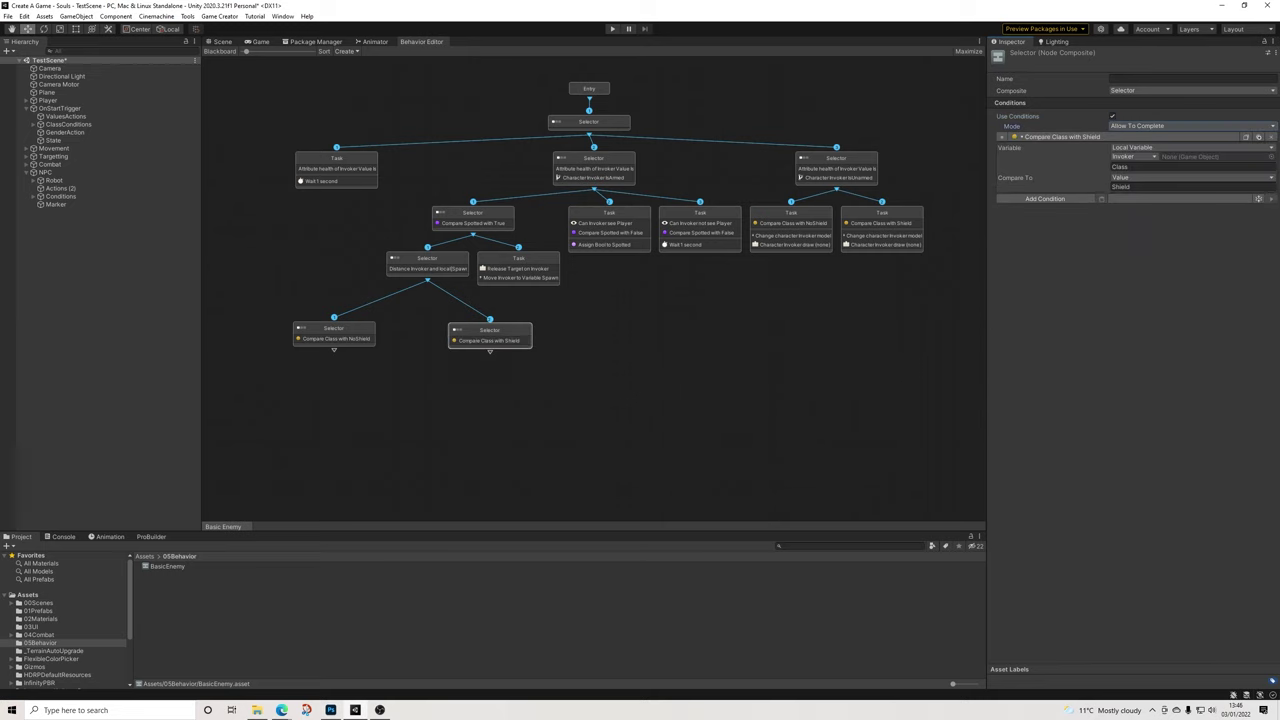
Automatically sort the layout of the behavior graph's nodes
{"action": "middle_click_drag", "start_coordinate": [600, 400], "coordinate": [656, 394]}
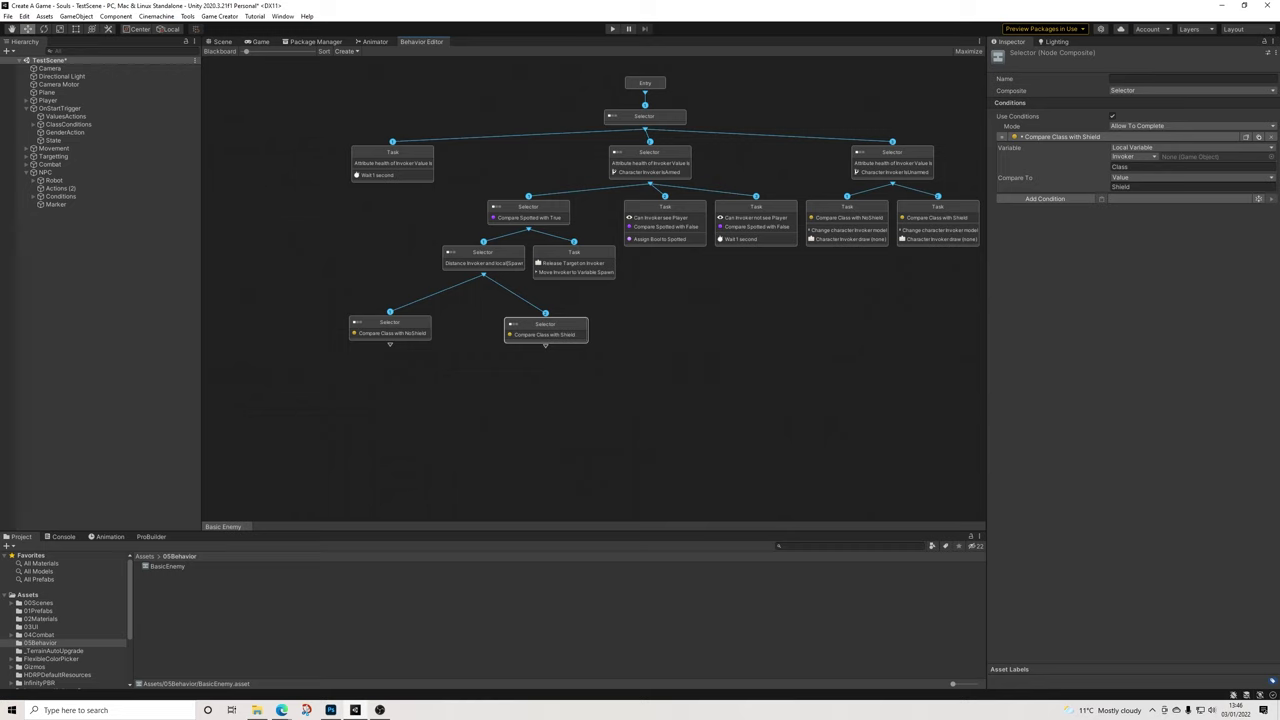
{"action": "middle_click_drag", "start_coordinate": [600, 420], "coordinate": [737, 406]}
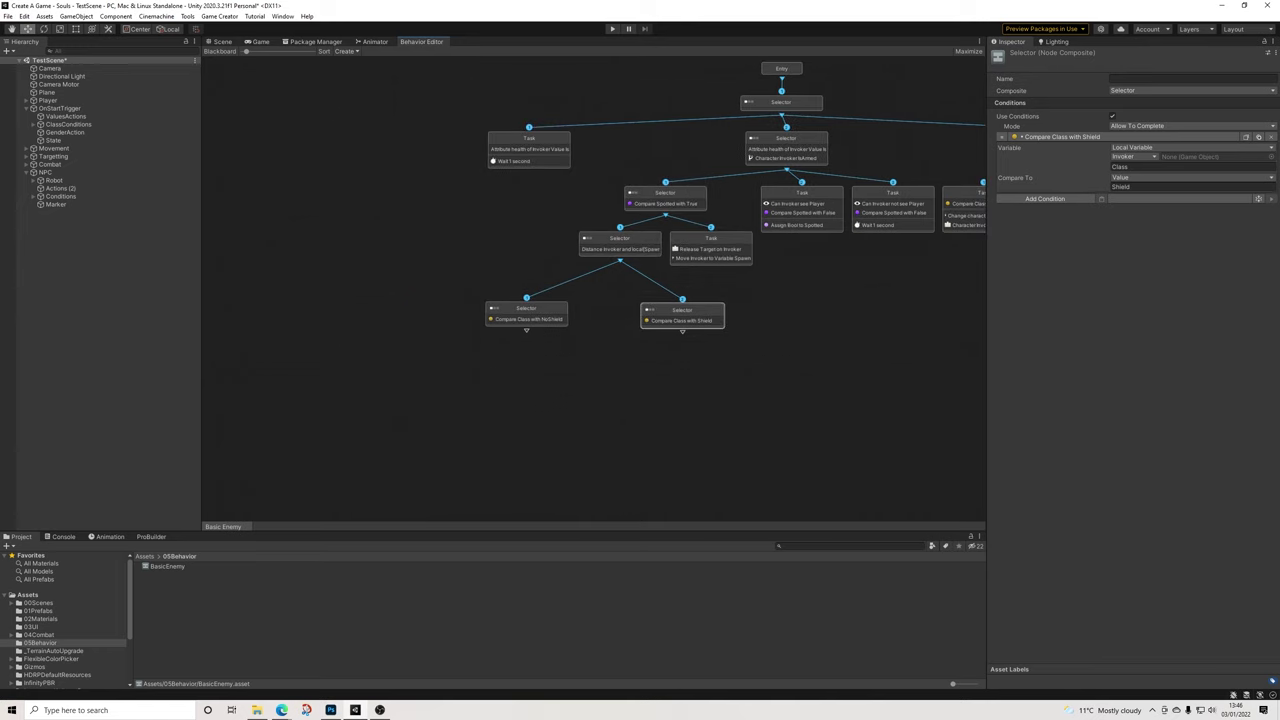
{"action": "left_click", "coordinate": [324, 51]}
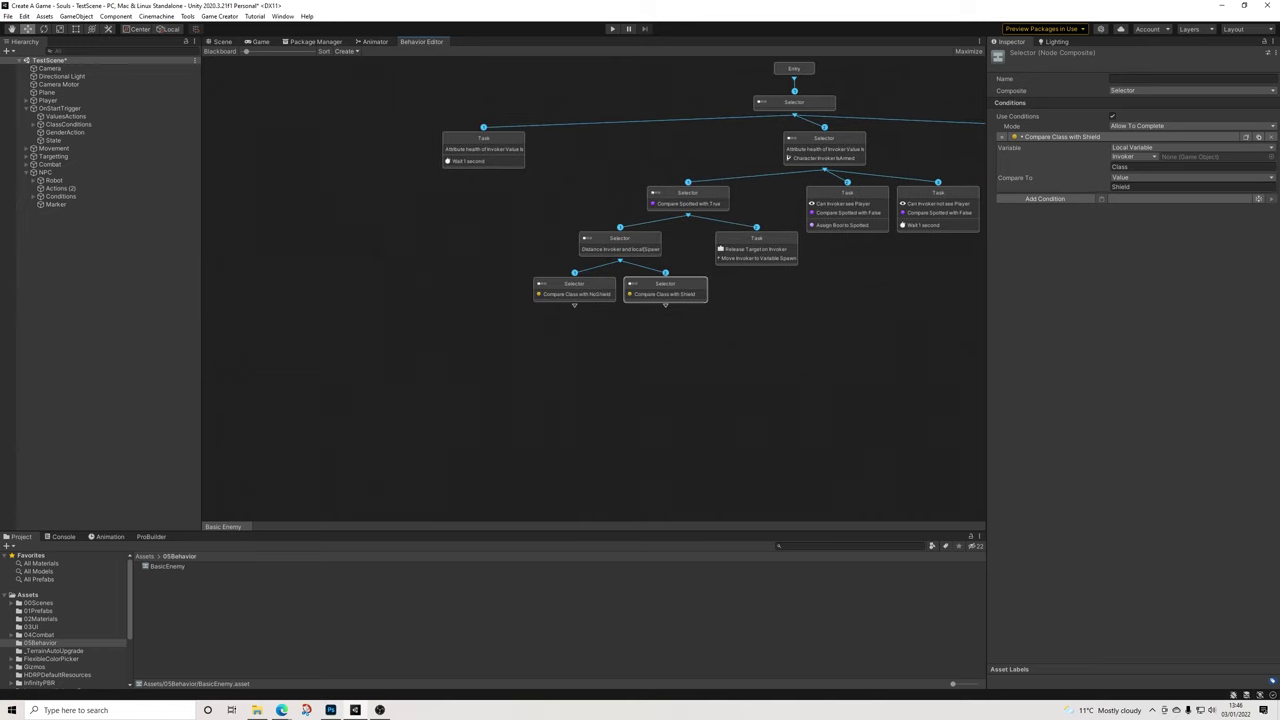
Add a Task node beneath the Shield Selector, enable its actions and give it a Melee Focus Target action
{"action": "scroll", "coordinate": [674, 287], "scroll_direction": "up", "scroll_amount": 2}
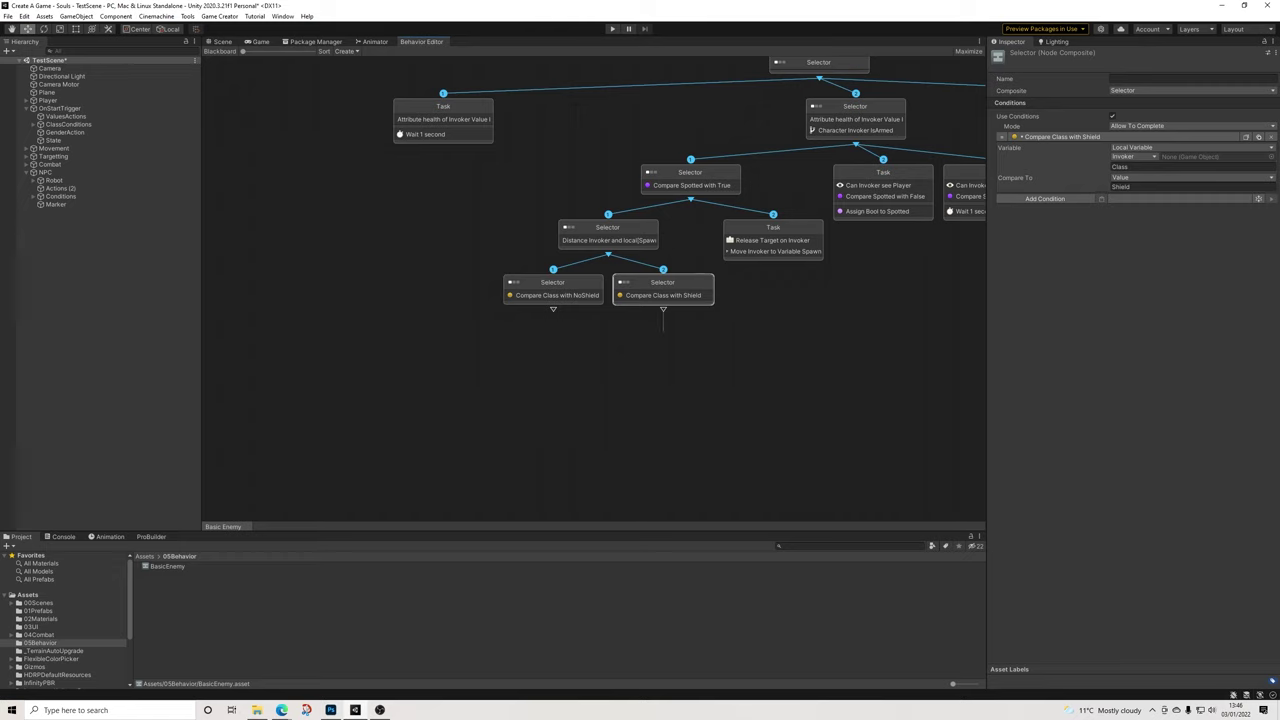
{"action": "left_click_drag", "start_coordinate": [663, 326], "coordinate": [663, 328]}
{"action": "left_click", "coordinate": [695, 358]}
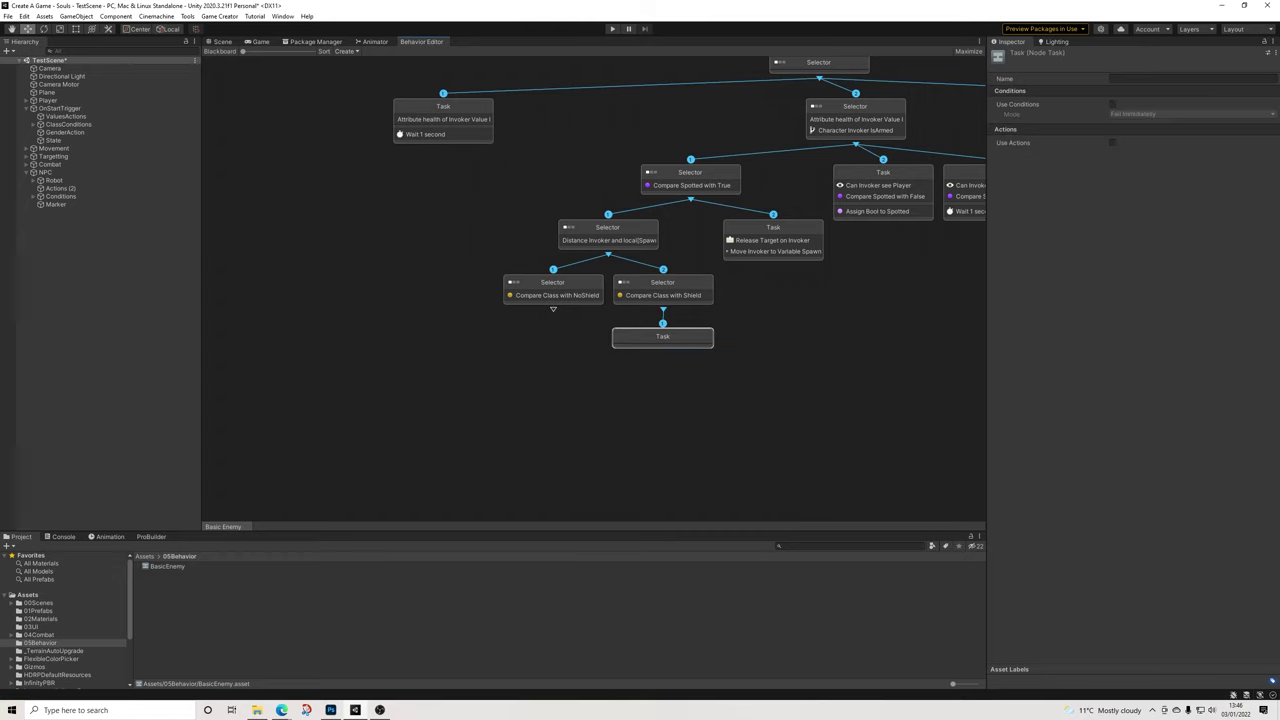
{"action": "left_click", "coordinate": [1112, 142]}
{"action": "left_click", "coordinate": [1045, 153]}
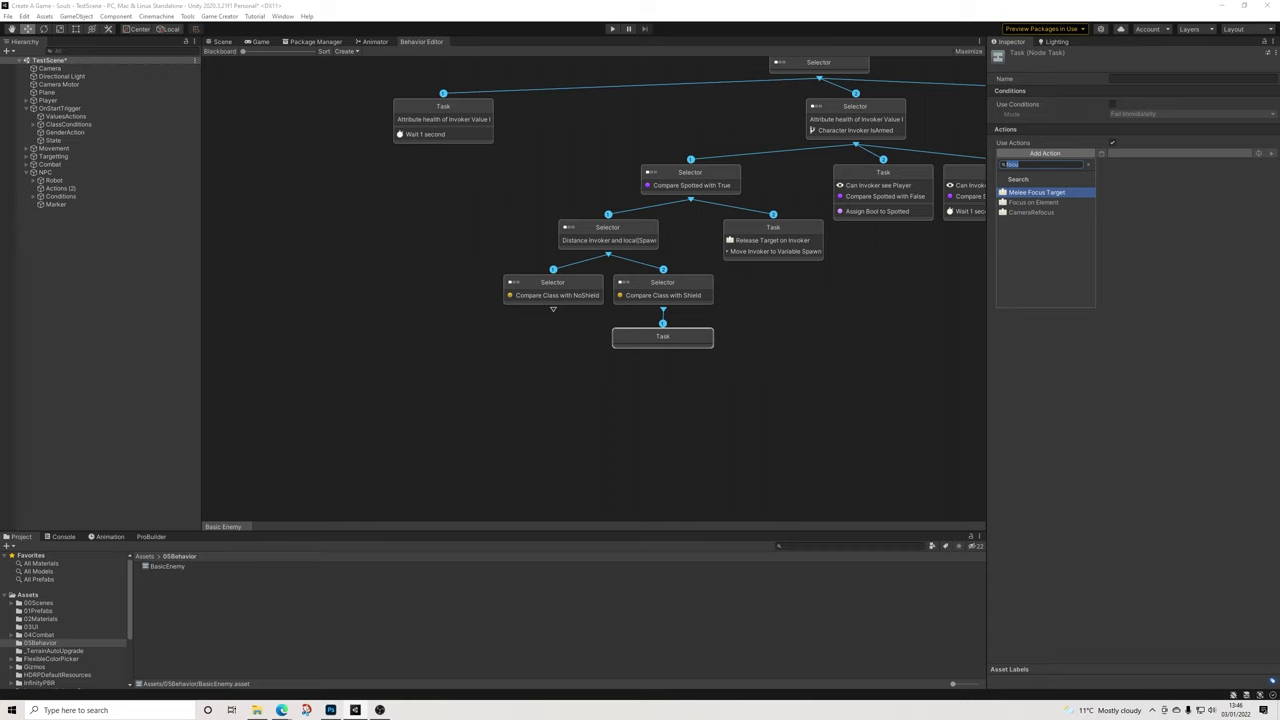
{"action": "left_click", "coordinate": [1037, 192]}
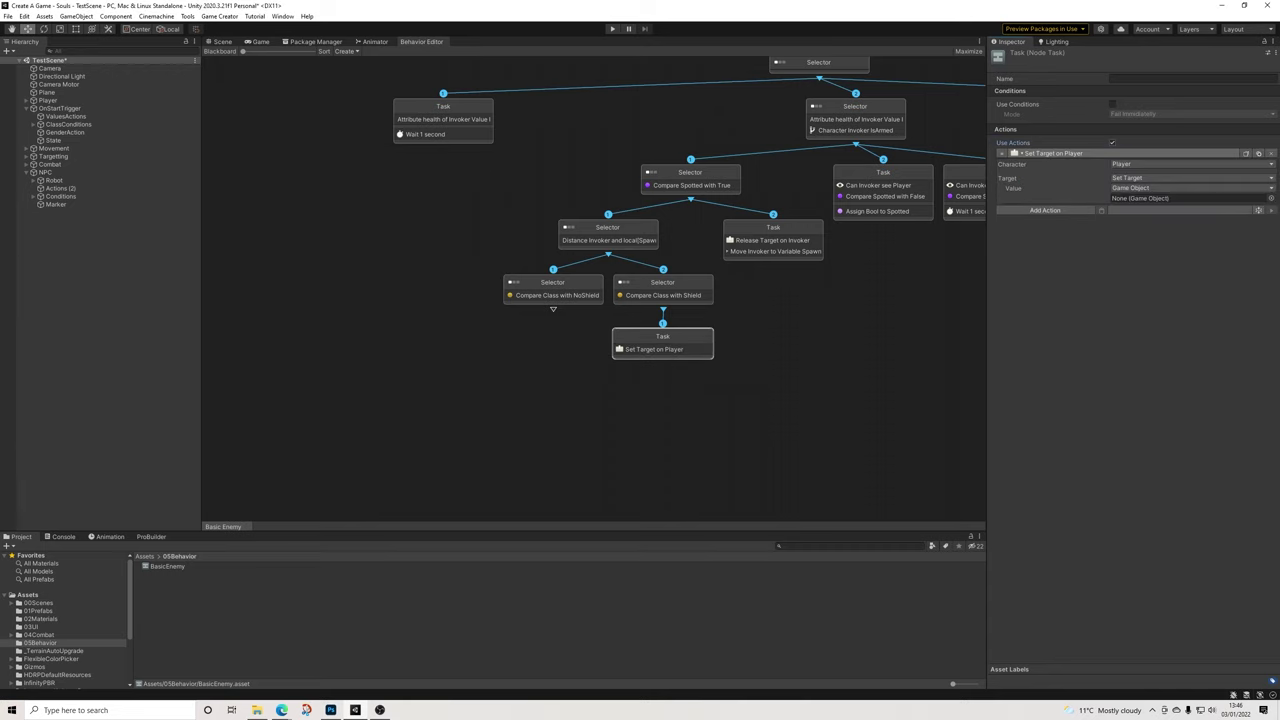
Set the focus action's character to Invoker, its target option to Set Target and its value to Player
{"action": "left_click", "coordinate": [1155, 164]}
{"action": "left_click", "coordinate": [1139, 186]}
{"action": "left_click", "coordinate": [1142, 178]}
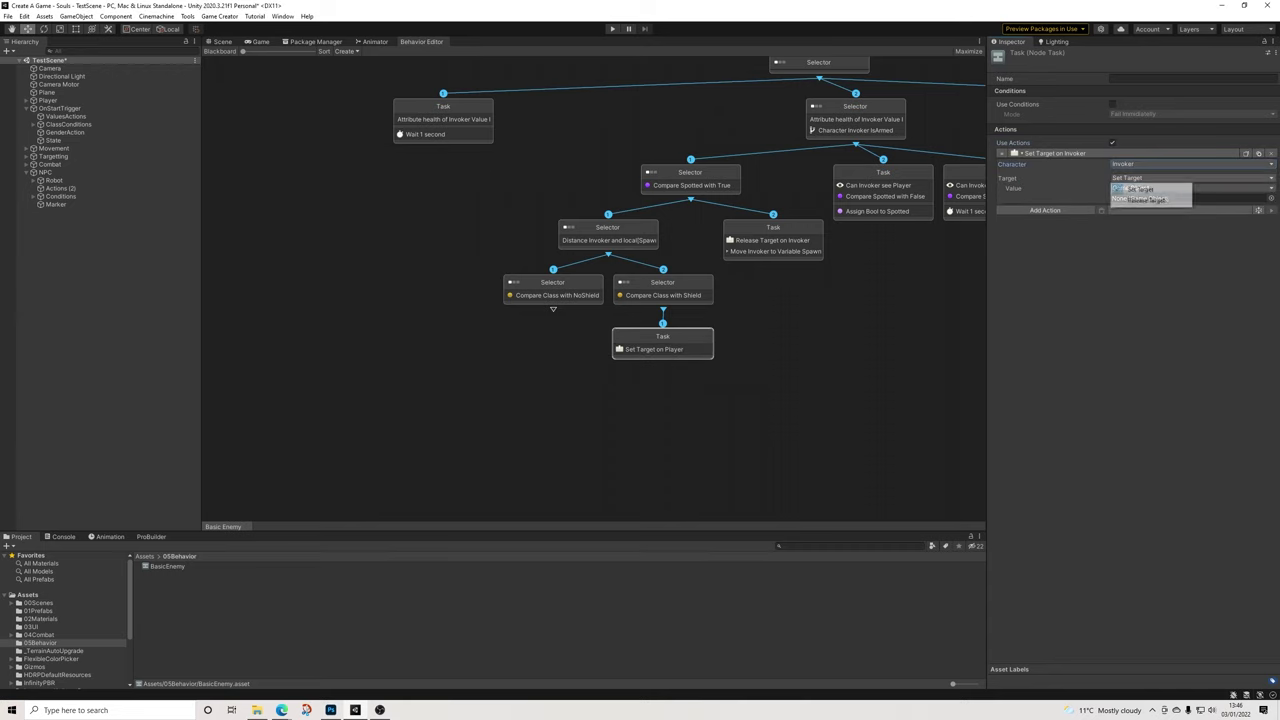
{"action": "left_click", "coordinate": [1142, 189]}
{"action": "left_click", "coordinate": [1190, 187]}
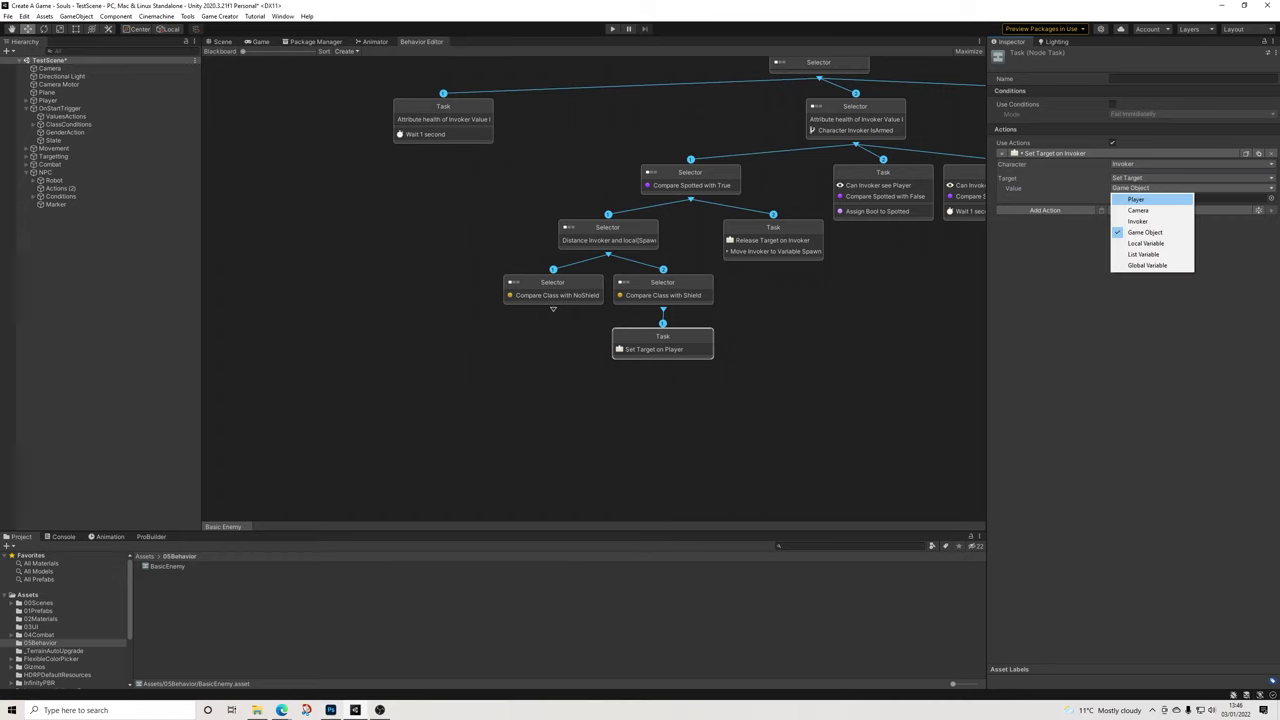
{"action": "left_click", "coordinate": [1140, 199]}
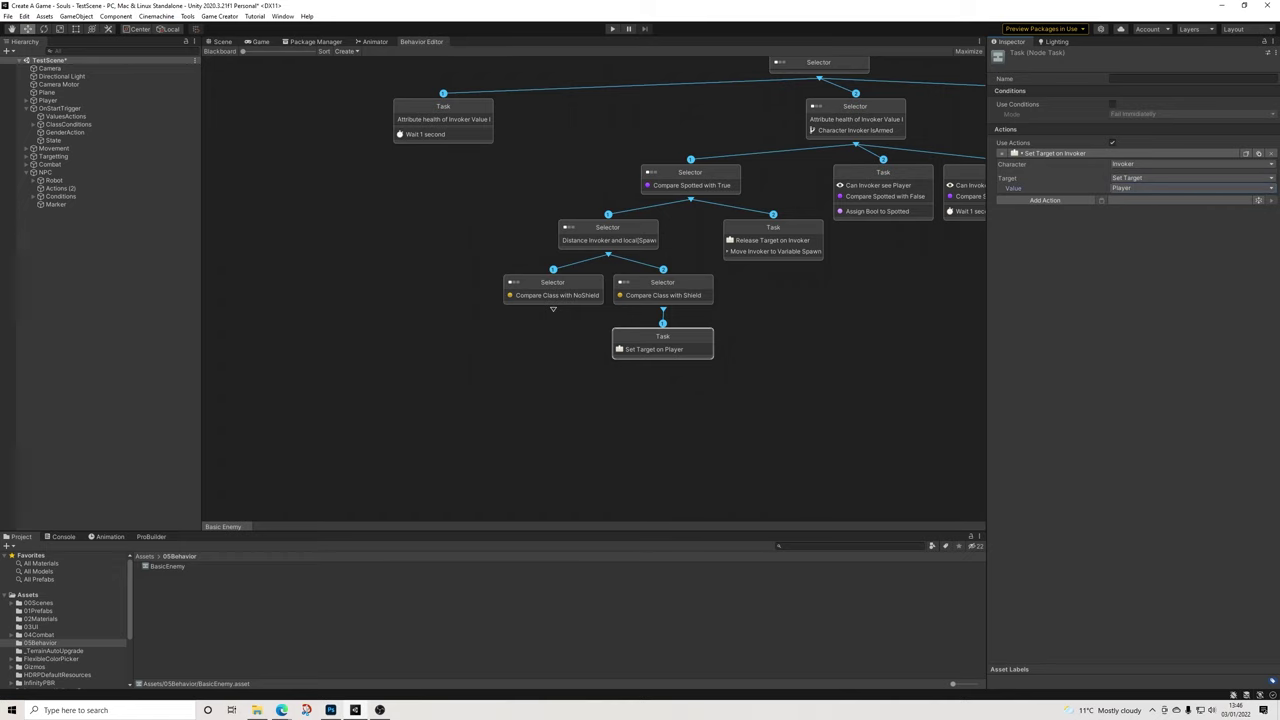
Add a Task node and a Composite node as children of the NoShield Selector, with the Composite to the left
{"action": "middle_click_drag", "start_coordinate": [680, 420], "coordinate": [718, 367]}
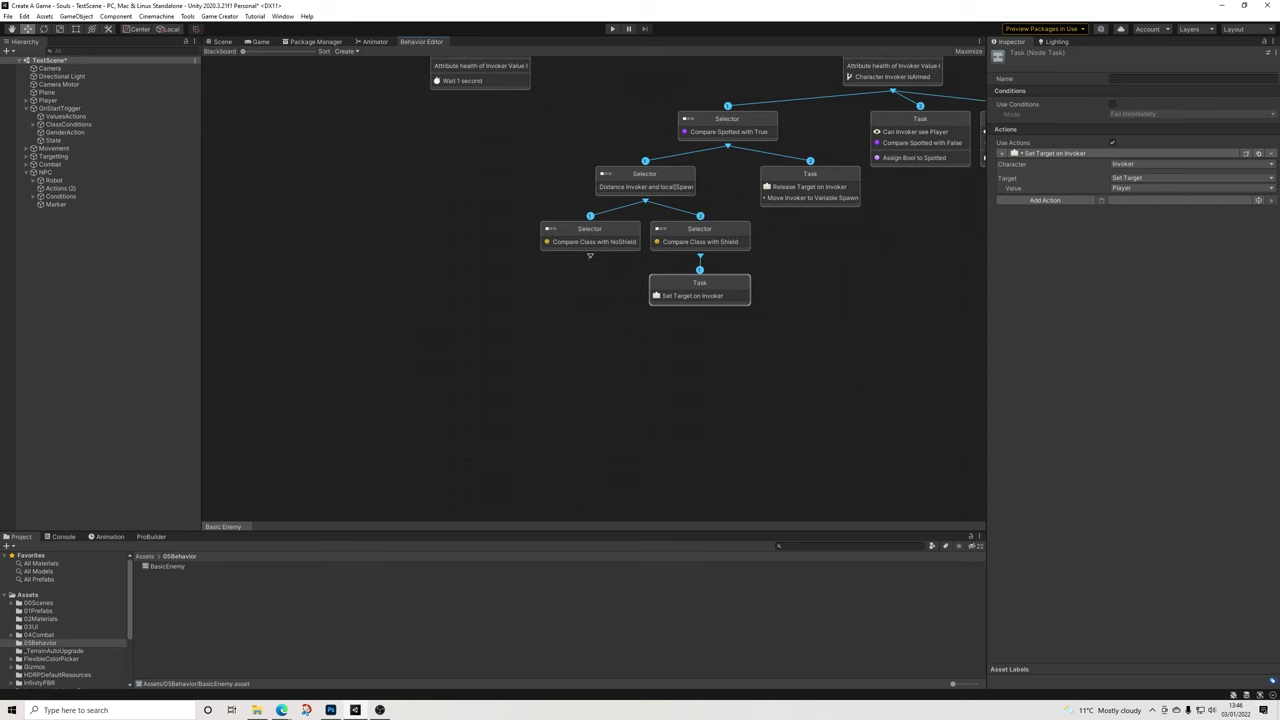
{"action": "left_click_drag", "start_coordinate": [591, 262], "coordinate": [600, 270]}
{"action": "left_click_drag", "start_coordinate": [598, 270], "coordinate": [627, 291]}
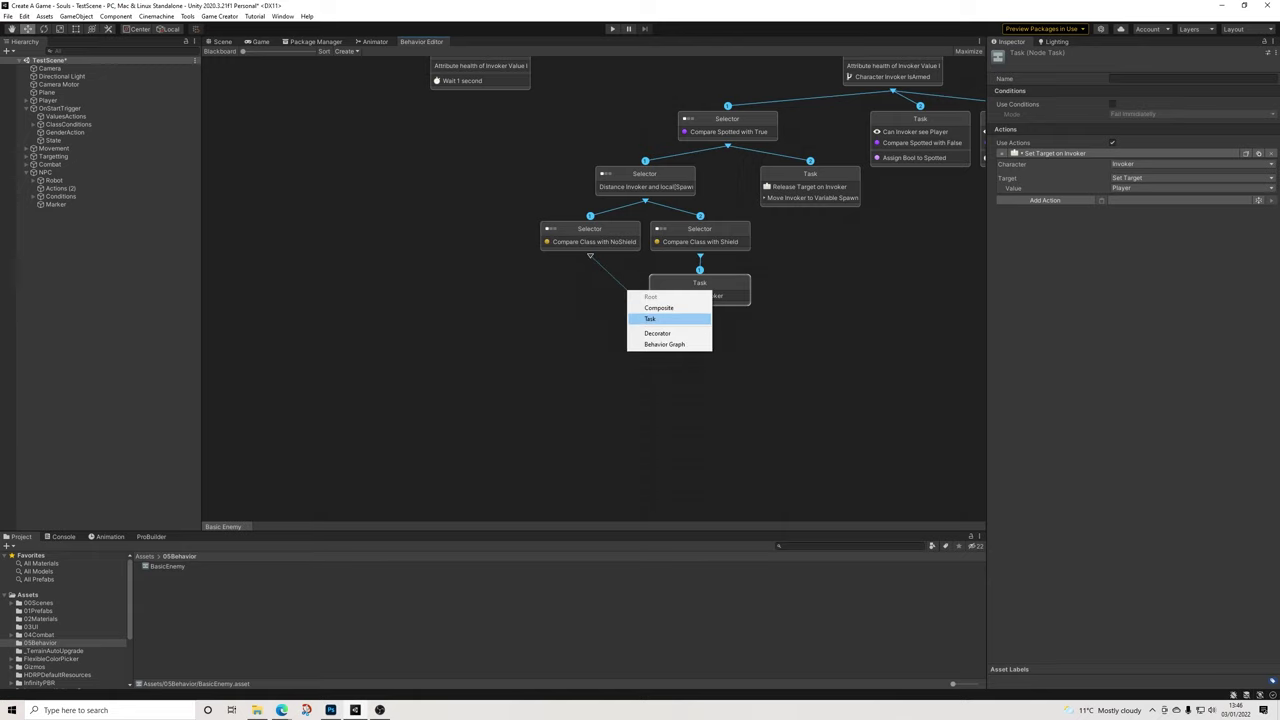
{"action": "left_click", "coordinate": [655, 316]}
{"action": "left_click_drag", "start_coordinate": [590, 258], "coordinate": [462, 300]}
{"action": "left_click", "coordinate": [485, 313]}
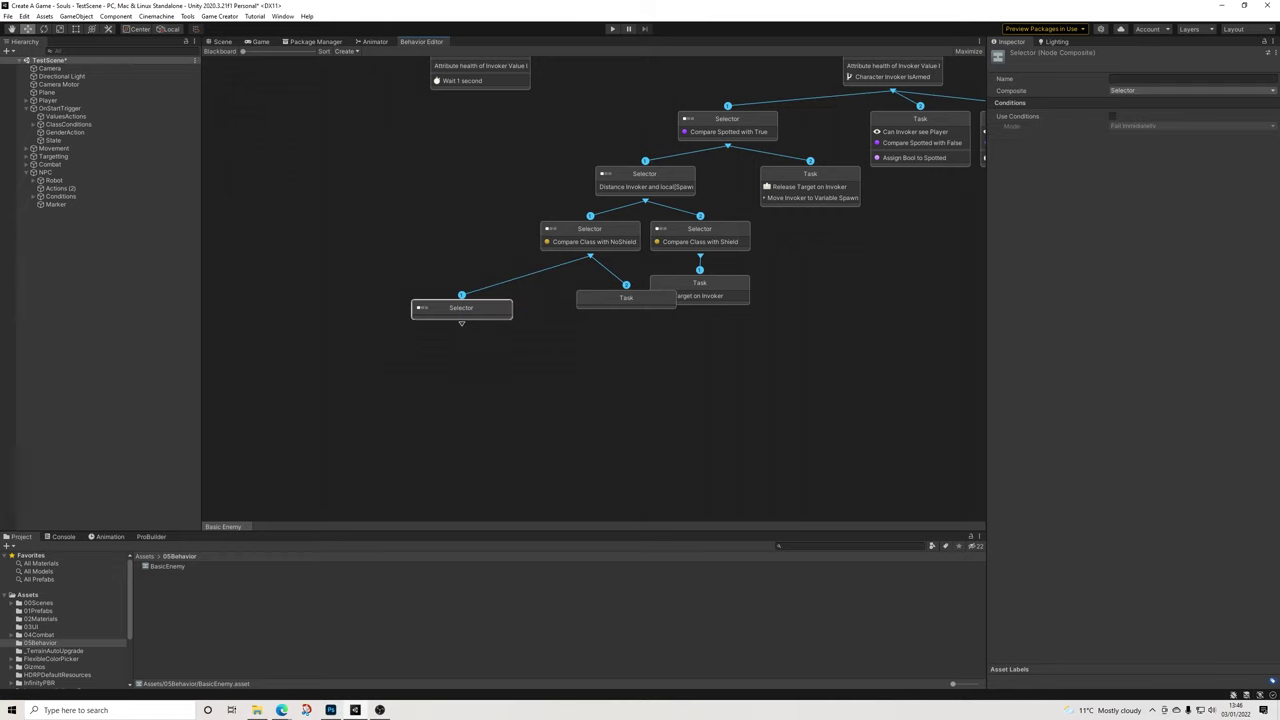
Enable conditions on the new Composite node and change its type to Random Selector
{"action": "left_click", "coordinate": [1112, 116]}
{"action": "left_click", "coordinate": [1190, 126]}
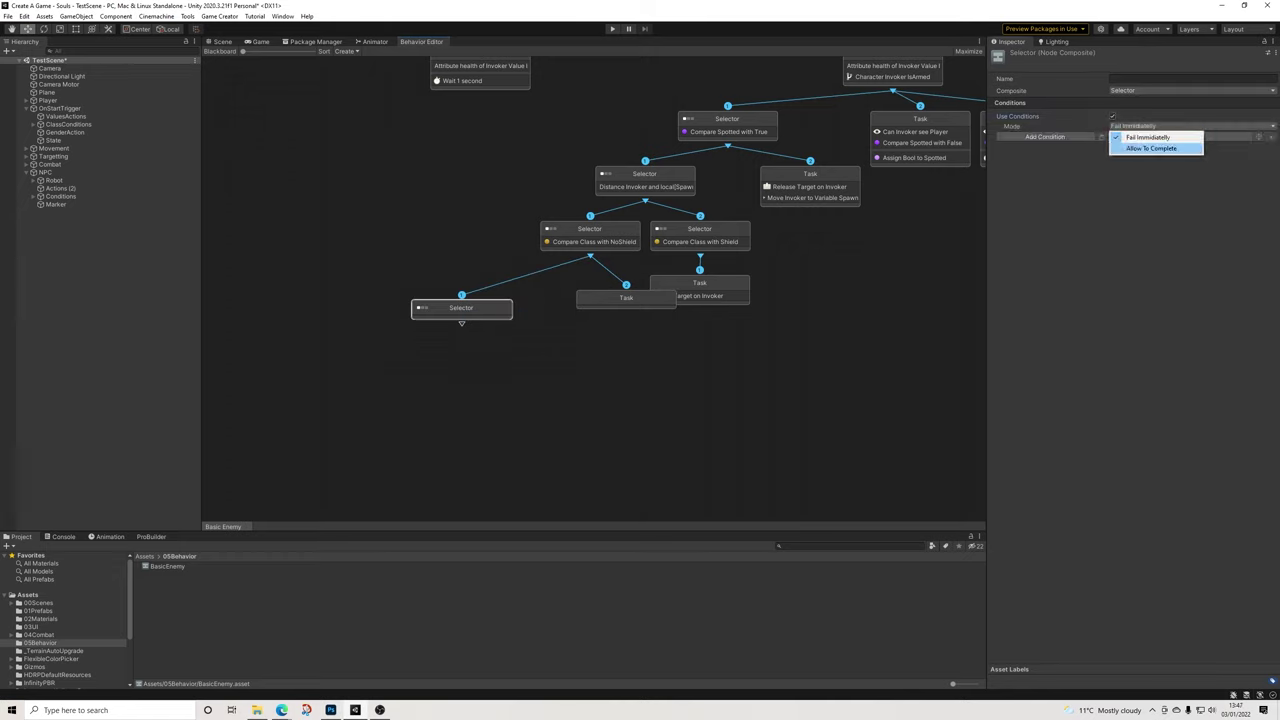
{"action": "left_click", "coordinate": [1160, 91]}
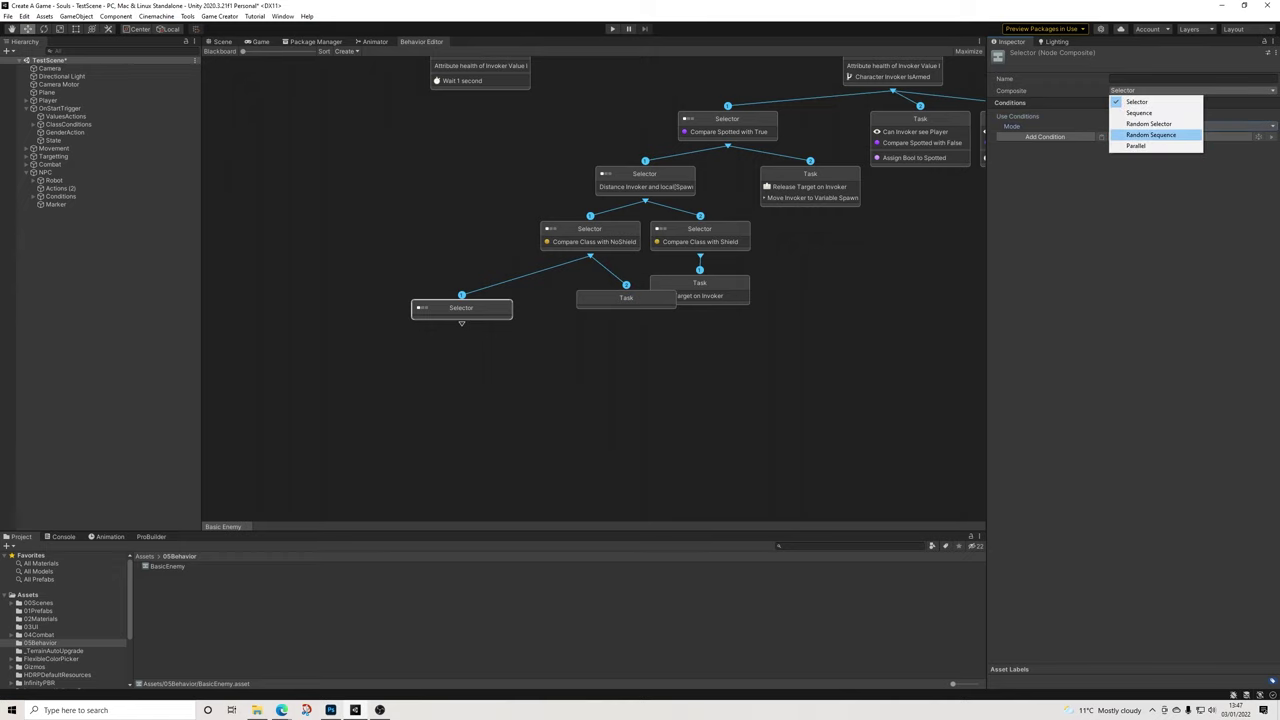
{"action": "left_click", "coordinate": [1148, 123]}
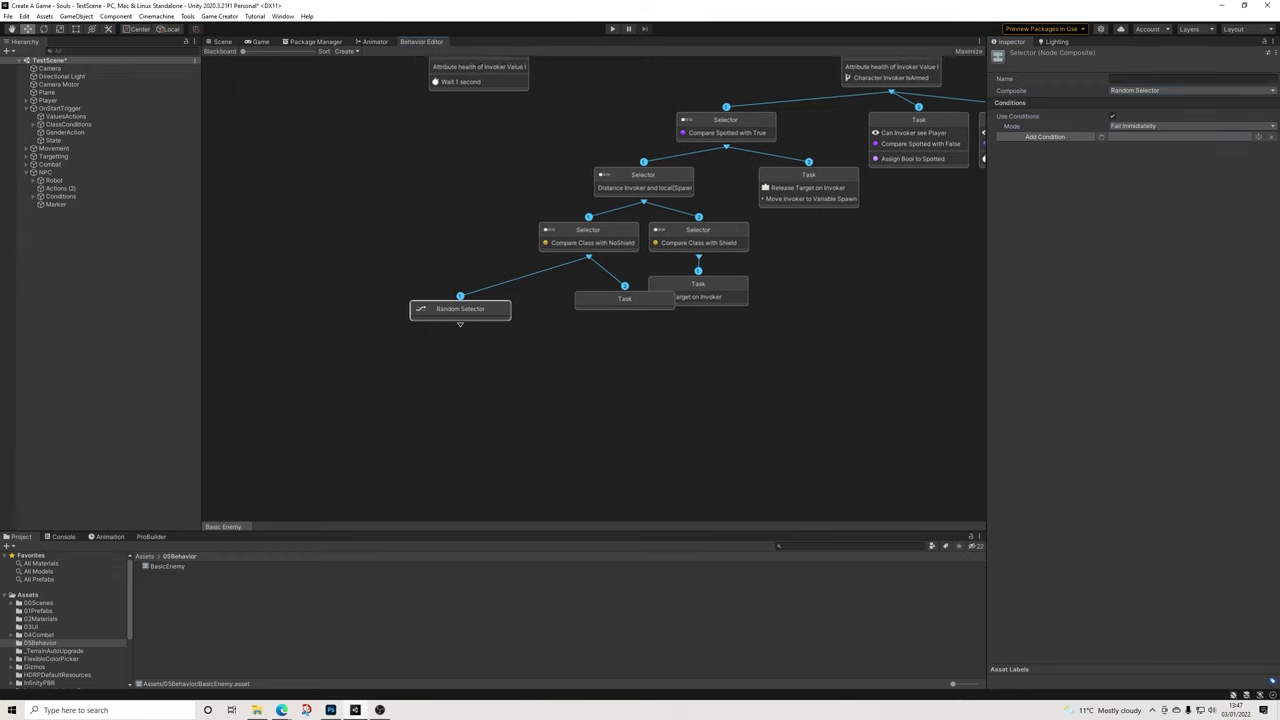
{"action": "middle_click_drag", "start_coordinate": [610, 390], "coordinate": [594, 400]}
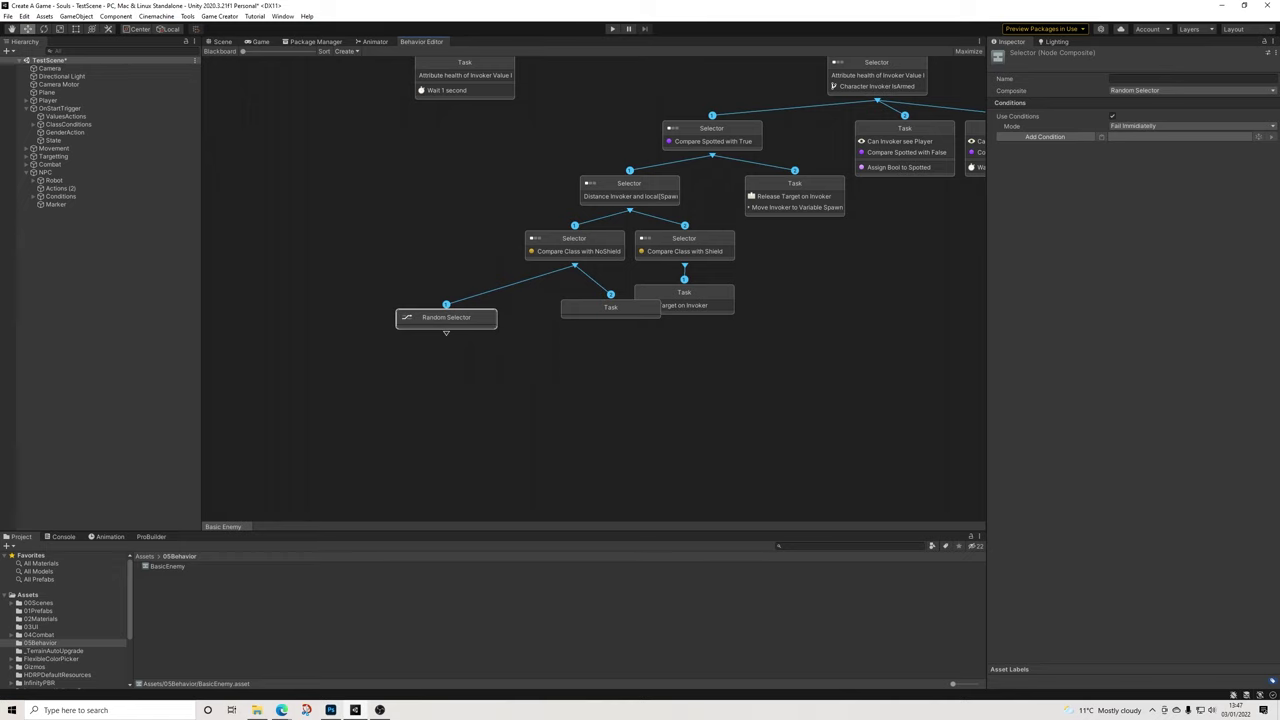
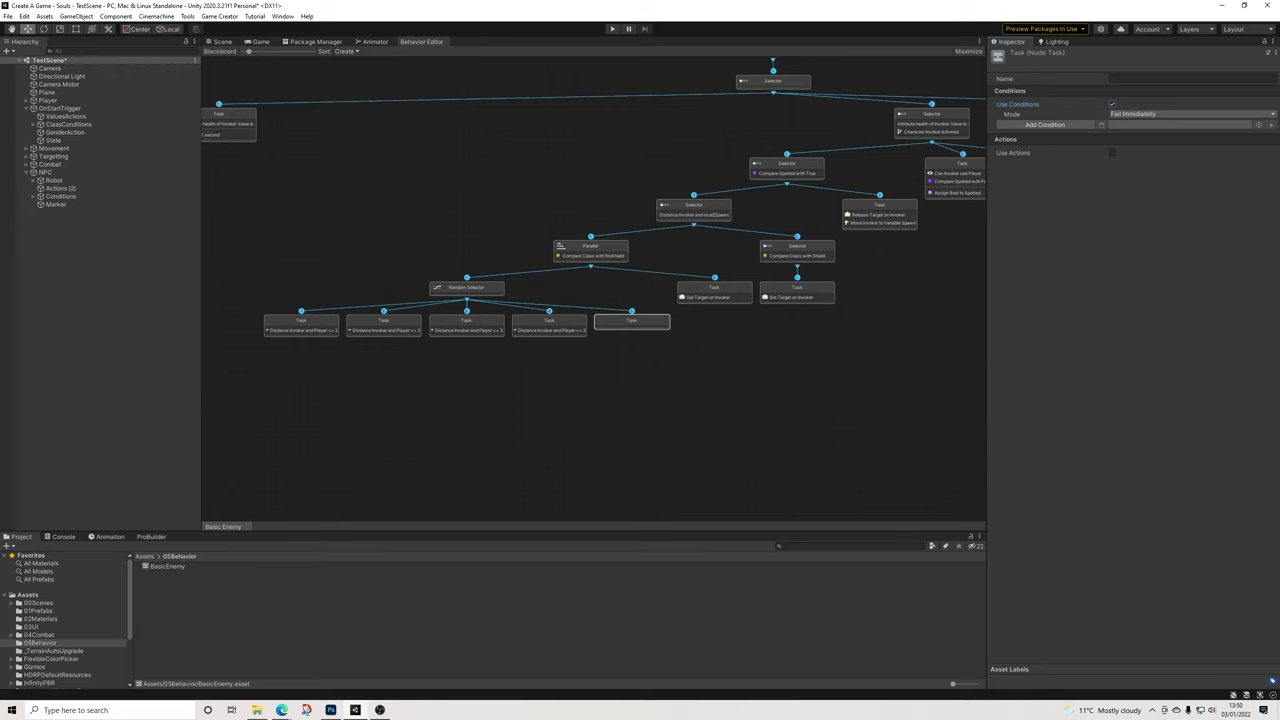
Set the fifth Task's condition mode to Allow To Complete and add a character attacking condition to it
{"action": "left_click", "coordinate": [1150, 136]}
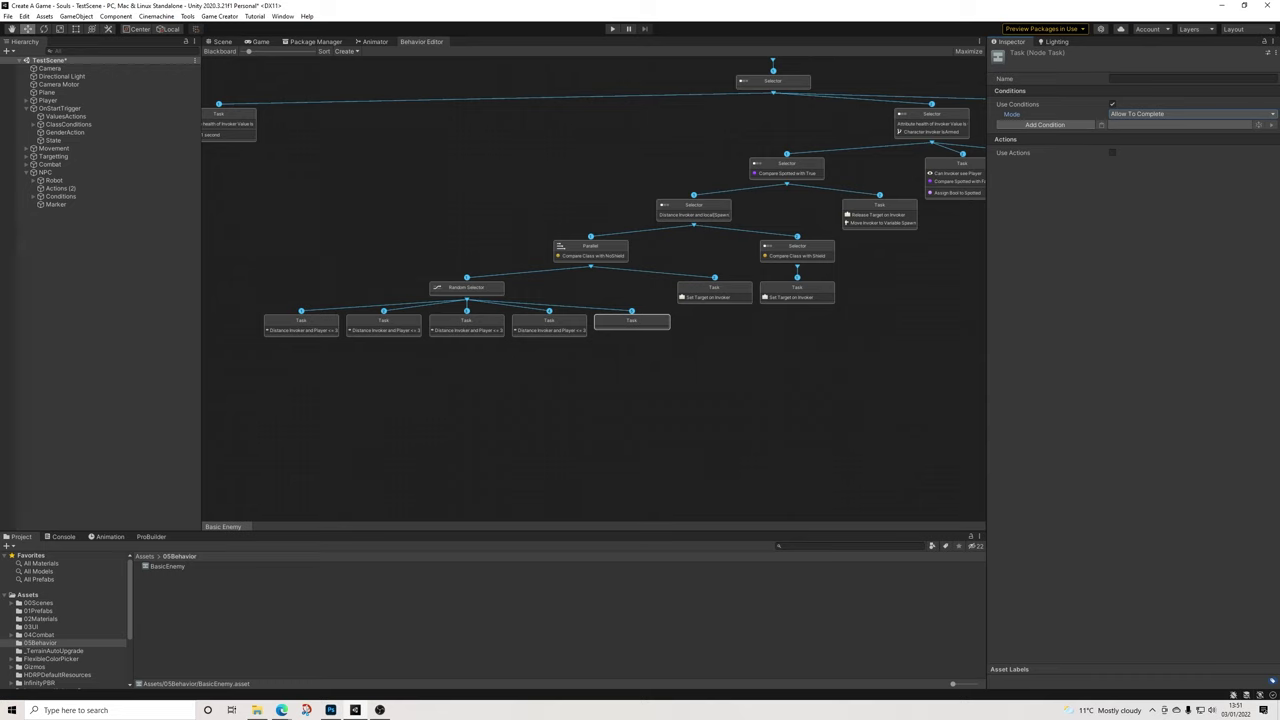
{"action": "scroll", "coordinate": [595, 290], "scroll_direction": "up", "scroll_amount": 2}
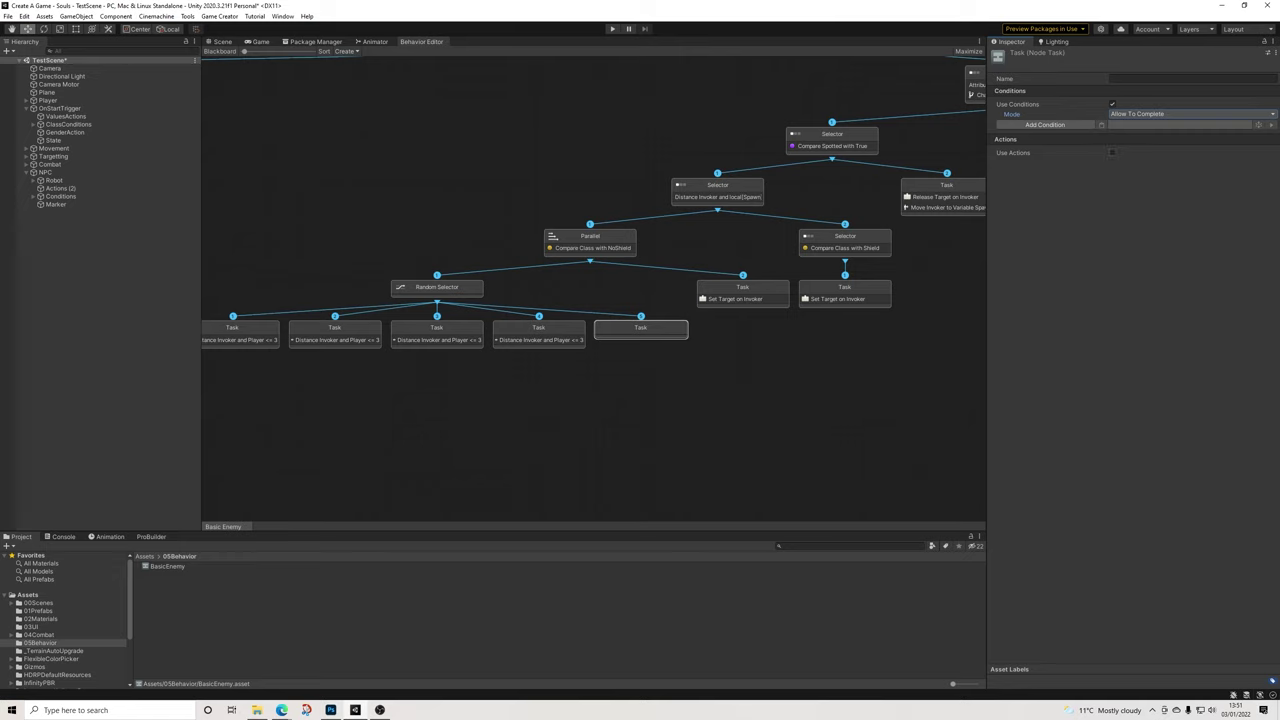
{"action": "left_click", "coordinate": [1045, 124]}
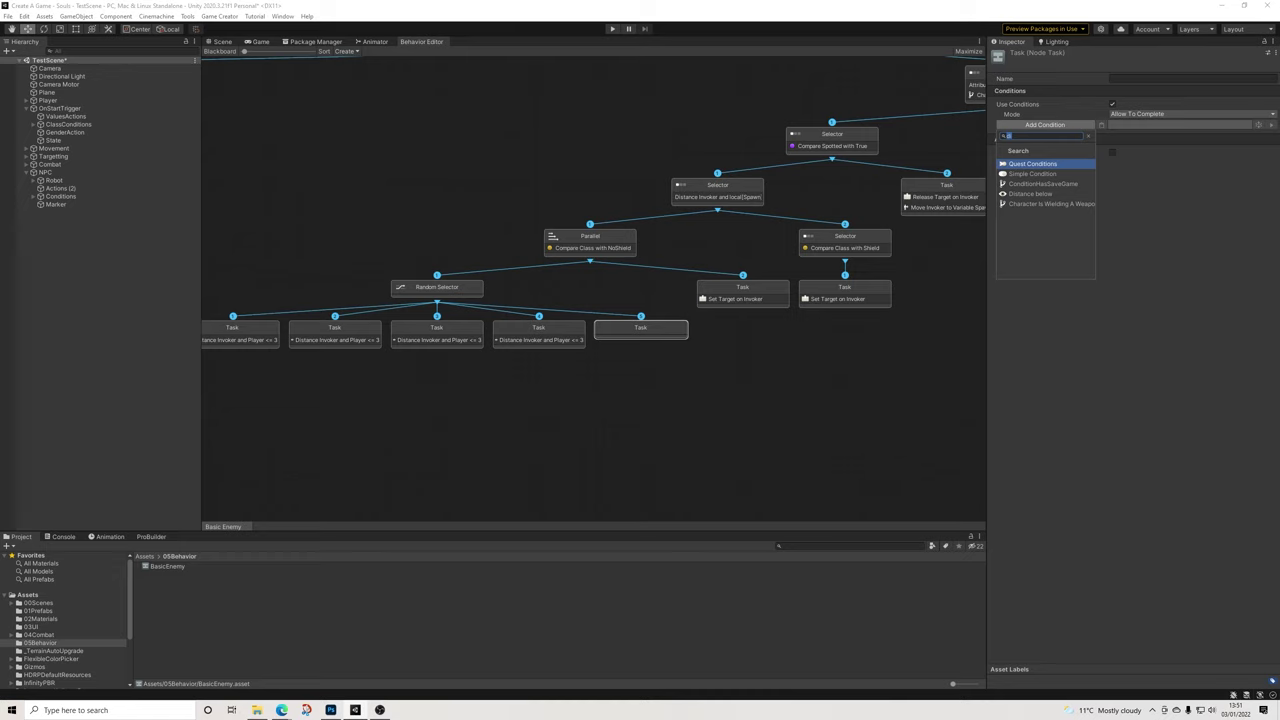
{"action": "key", "text": "BackSpace"}
{"action": "key", "text": "Down"}
{"action": "key", "text": "Down"}
{"action": "key", "text": "Down"}
{"action": "key", "text": "Down"}
{"action": "key", "text": "Return"}
{"action": "key", "text": "Down"}
{"action": "key", "text": "Down"}
{"action": "key", "text": "Down"}
{"action": "key", "text": "Down"}
{"action": "key", "text": "Return"}
Set the attacking condition's character to Invoker and its state to Is Not Attacking
{"action": "left_click", "coordinate": [1150, 136]}
{"action": "left_click", "coordinate": [1150, 157]}
{"action": "left_click", "coordinate": [1150, 146]}
{"action": "left_click", "coordinate": [1150, 168]}
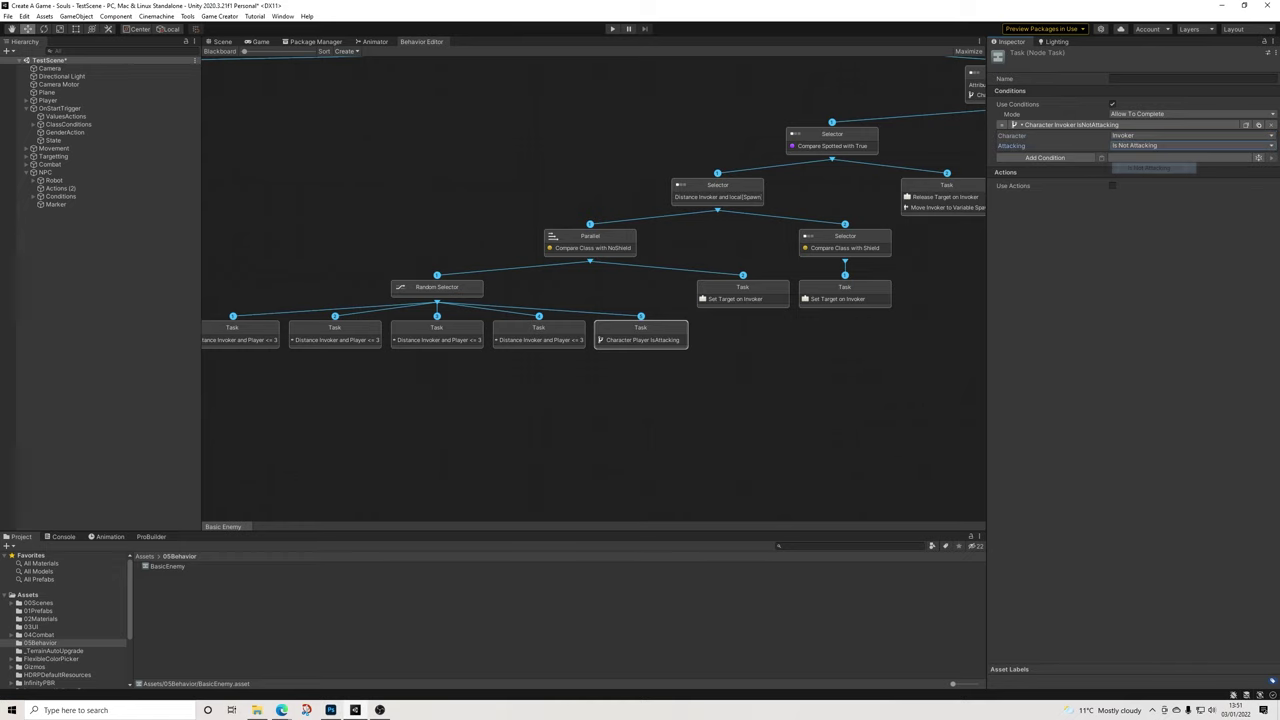
Enable actions on the fifth Task and add a Move Character action with Invoker as its target
{"action": "left_click", "coordinate": [1112, 186]}
{"action": "left_click", "coordinate": [1045, 197]}
{"action": "type", "text": "move"}
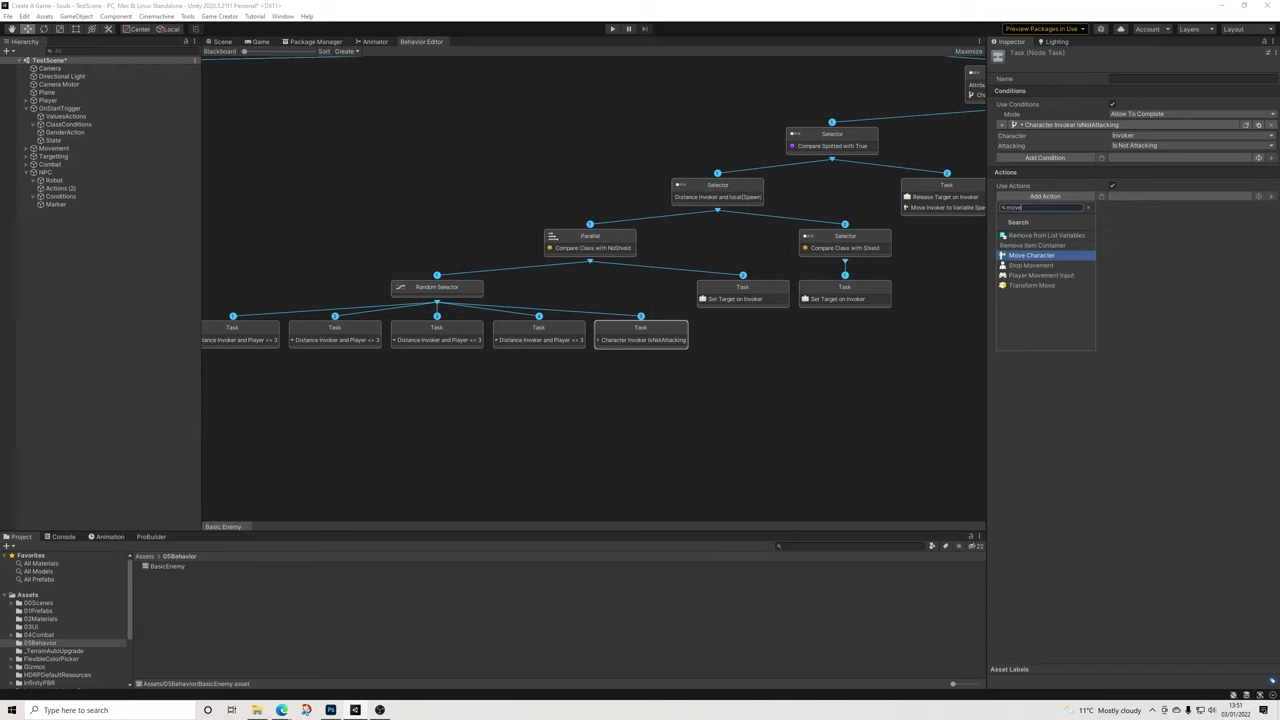
{"action": "left_click", "coordinate": [1033, 256]}
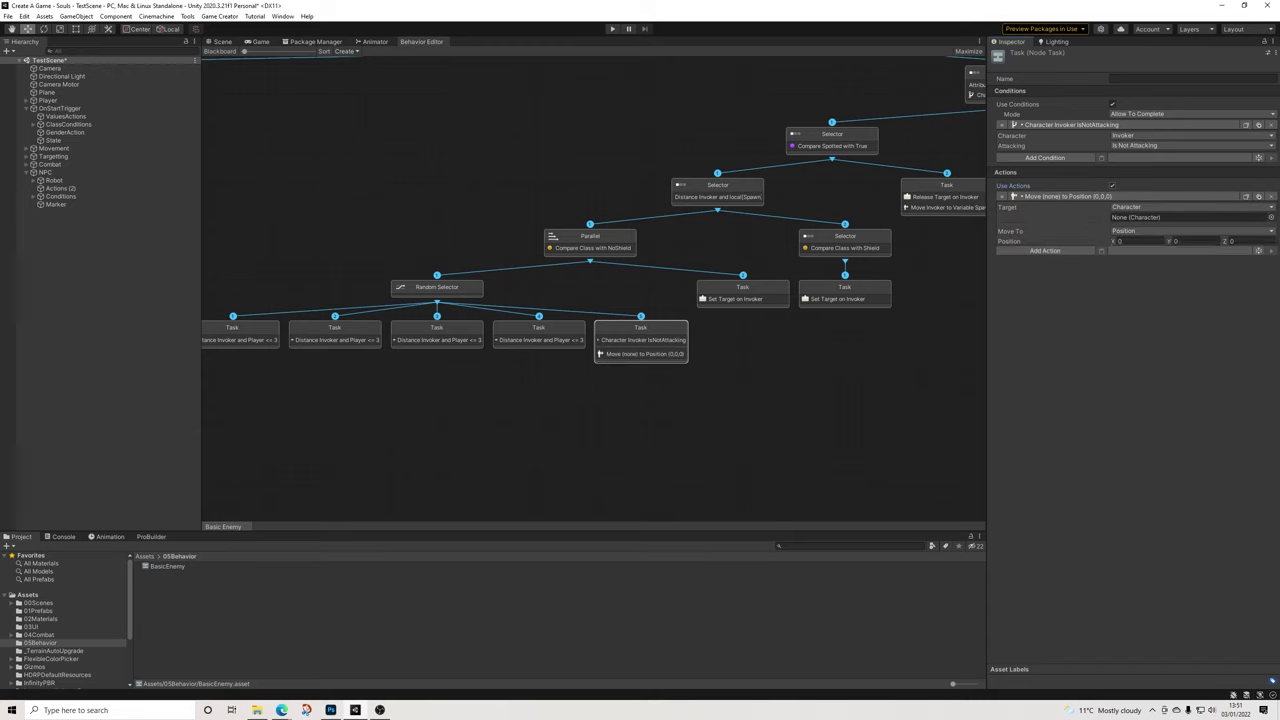
{"action": "left_click", "coordinate": [1150, 207]}
{"action": "key", "text": "Return"}
{"action": "key", "text": "Tab"}
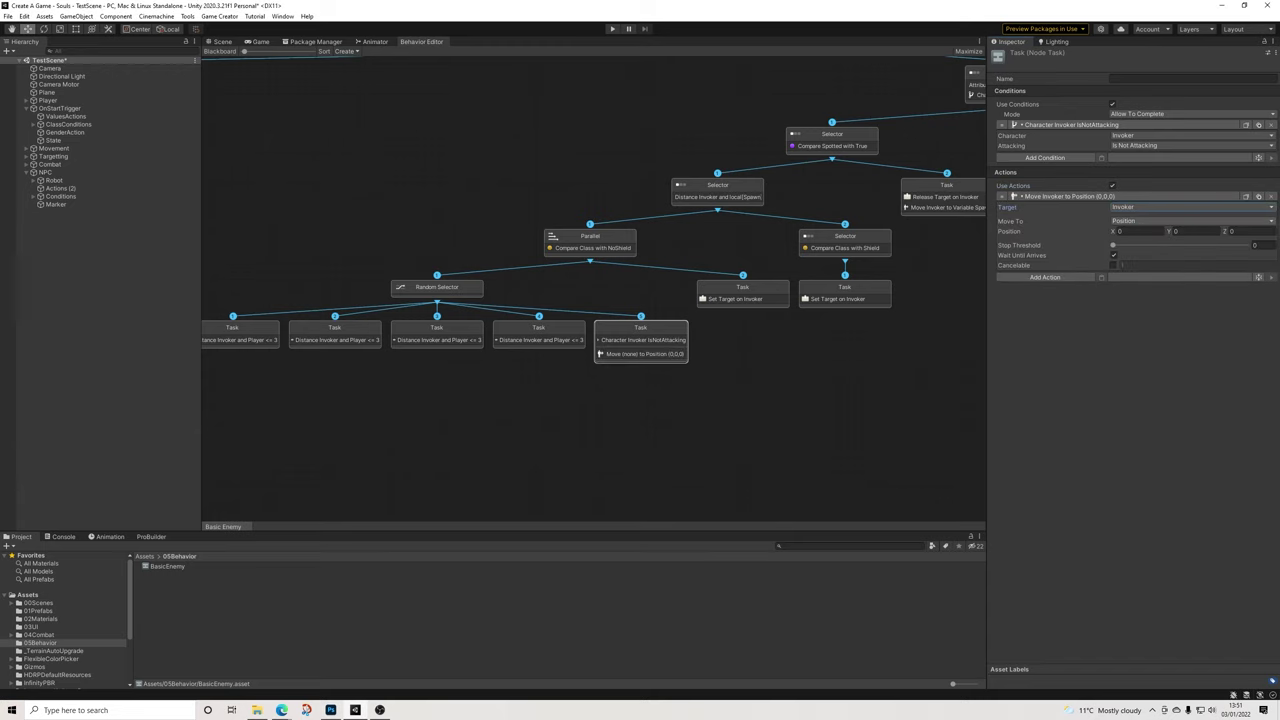
Set the move action's Move To option to Variable
{"action": "key", "text": "space"}
{"action": "key", "text": "Down"}
{"action": "key", "text": "Down"}
{"action": "key", "text": "Up"}
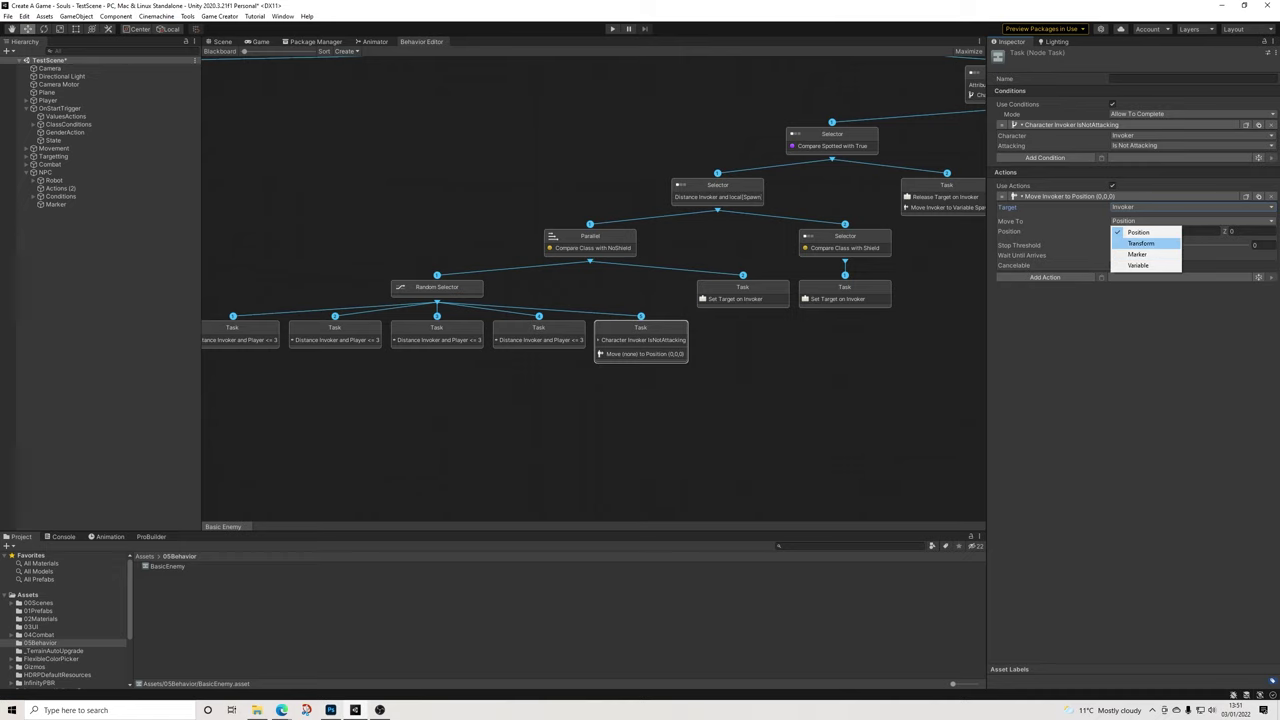
{"action": "key", "text": "Return"}
{"action": "key", "text": "space"}
{"action": "key", "text": "Down"}
{"action": "key", "text": "Down"}
{"action": "key", "text": "Return"}
Make the move action's destination the global variable Player
{"action": "left_click", "coordinate": [1150, 231]}
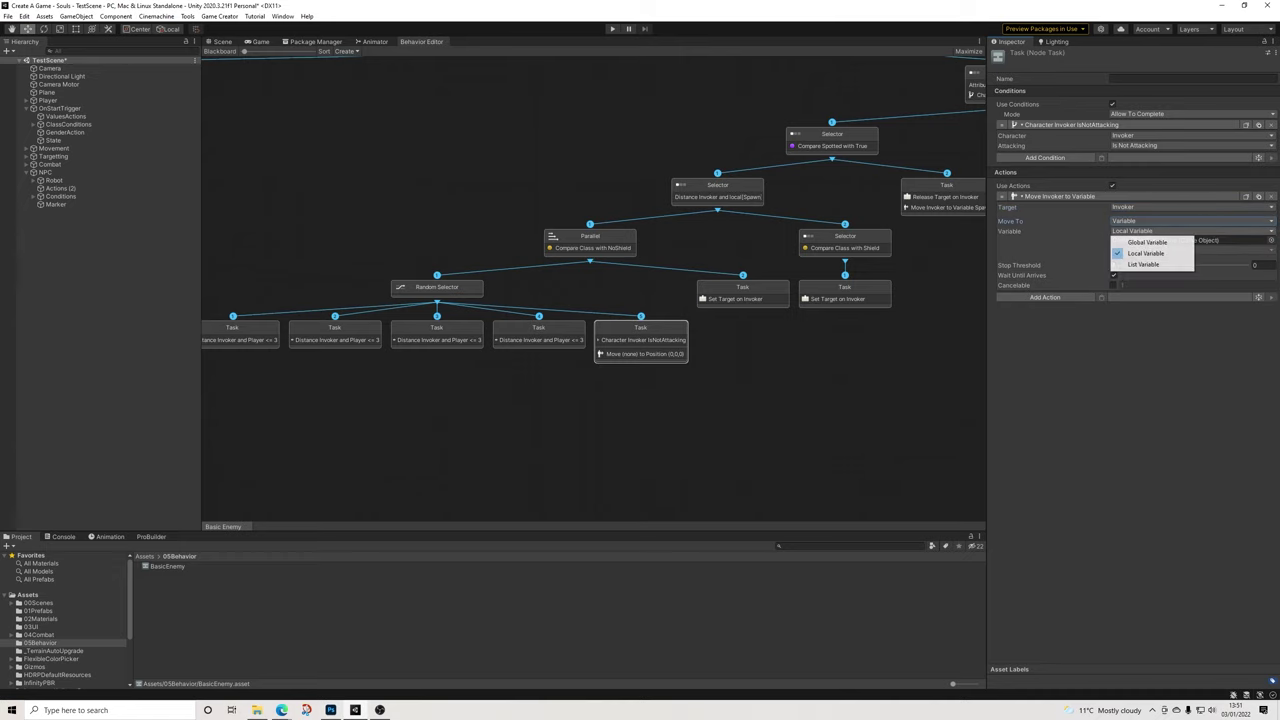
{"action": "left_click", "coordinate": [1150, 242]}
{"action": "left_click", "coordinate": [1150, 241]}
{"action": "key", "text": "Down"}
{"action": "key", "text": "Down"}
{"action": "key", "text": "Down"}
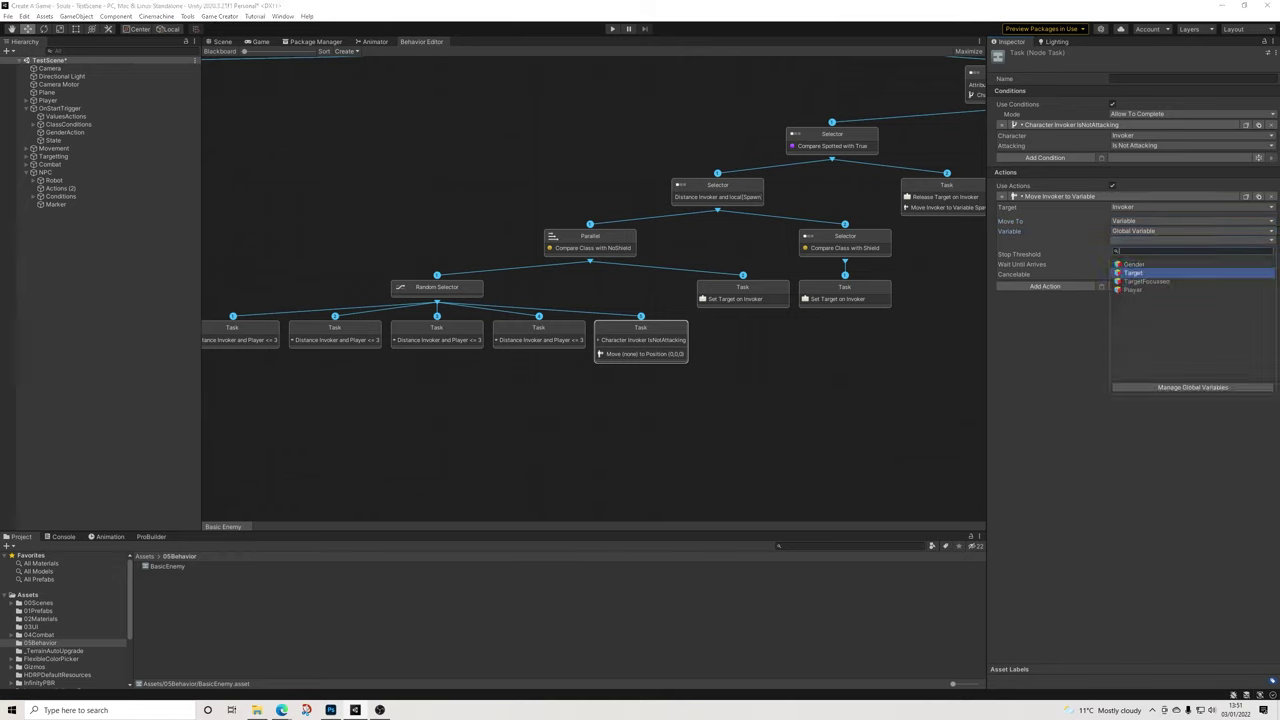
{"action": "key", "text": "Return"}
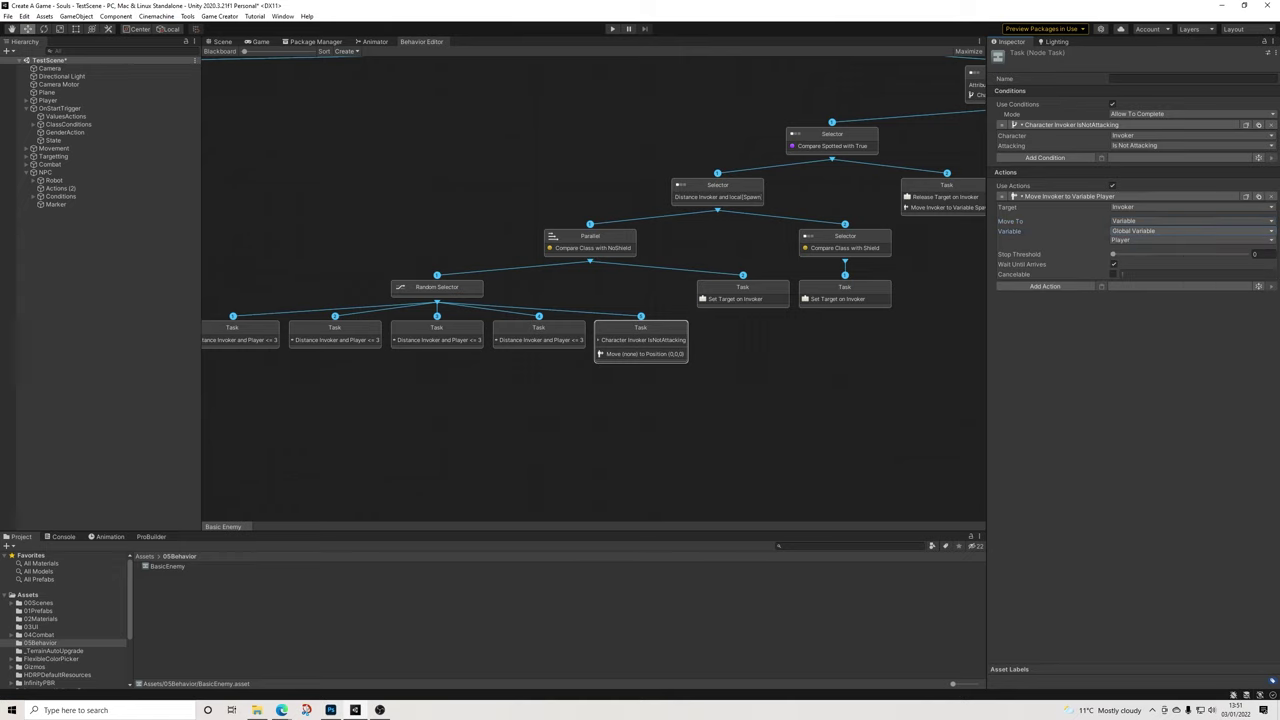
Turn off Wait Until Arrives for the fifth Task's Move Character action
{"action": "left_click", "coordinate": [1114, 264]}
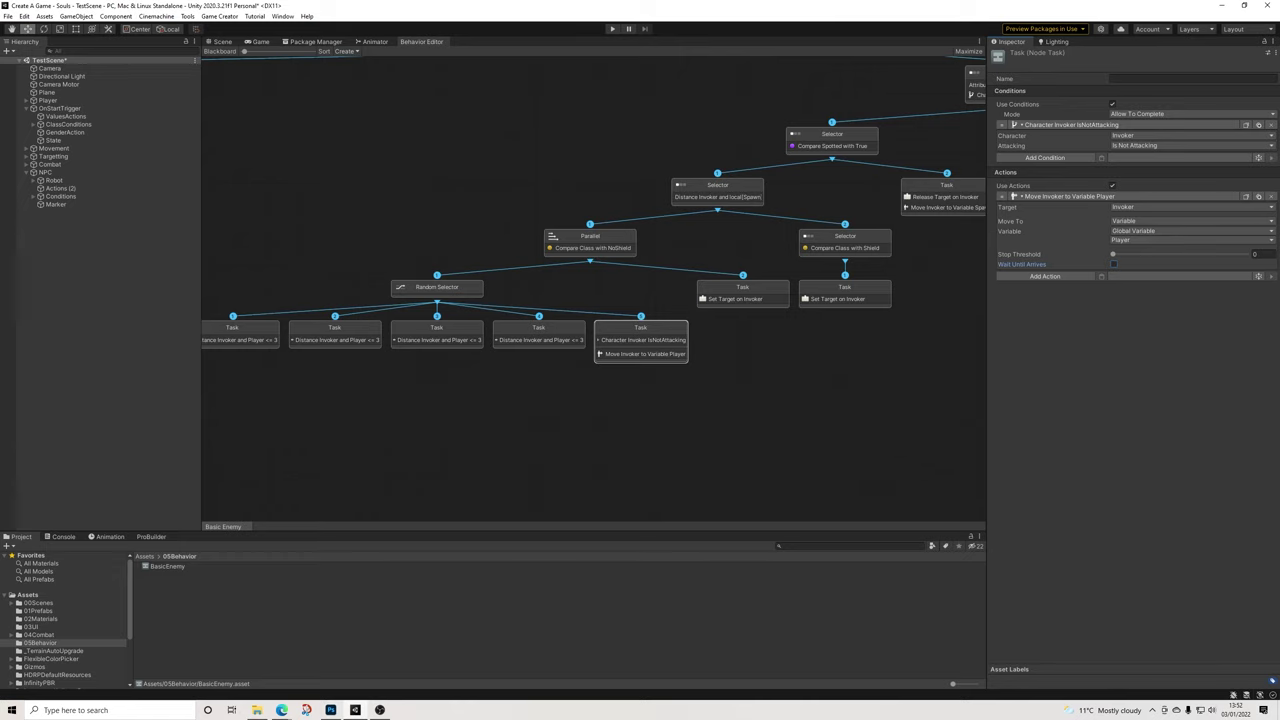
{"action": "scroll", "coordinate": [640, 290], "scroll_direction": "down", "scroll_amount": 1}
{"action": "middle_click_drag", "start_coordinate": [640, 290], "coordinate": [678, 291]}
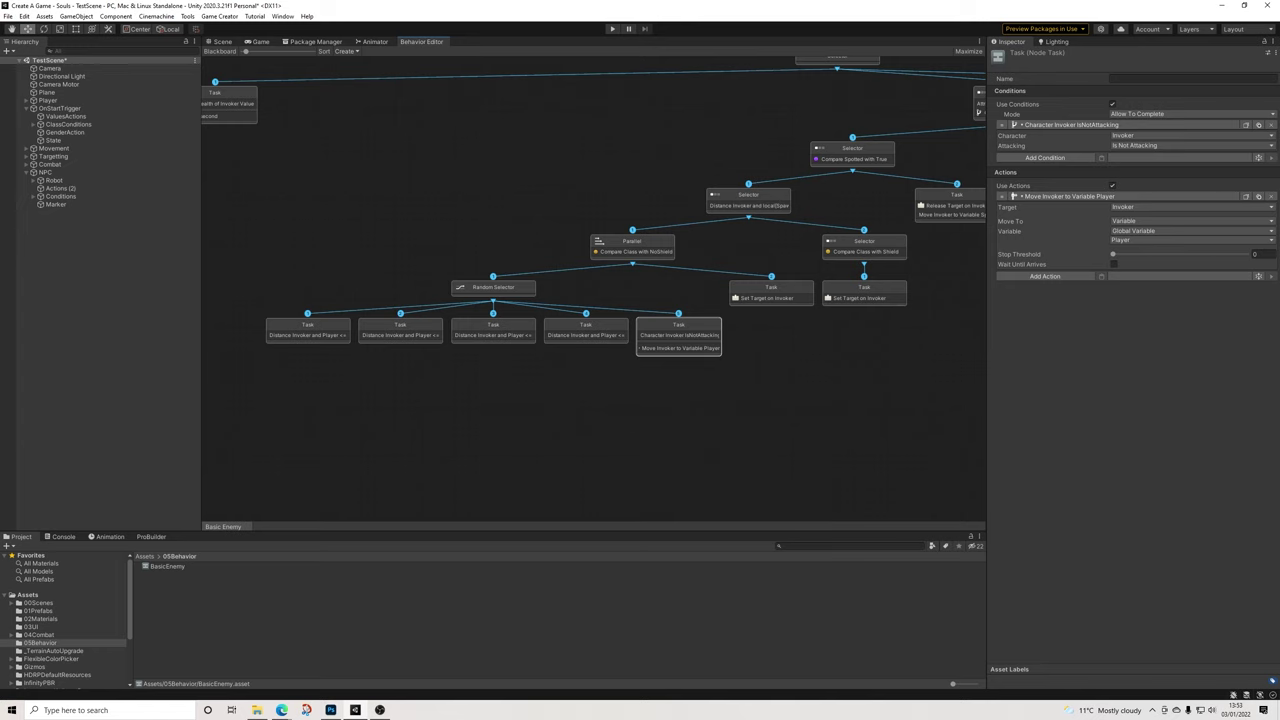
{"action": "middle_click_drag", "start_coordinate": [600, 400], "coordinate": [675, 385]}
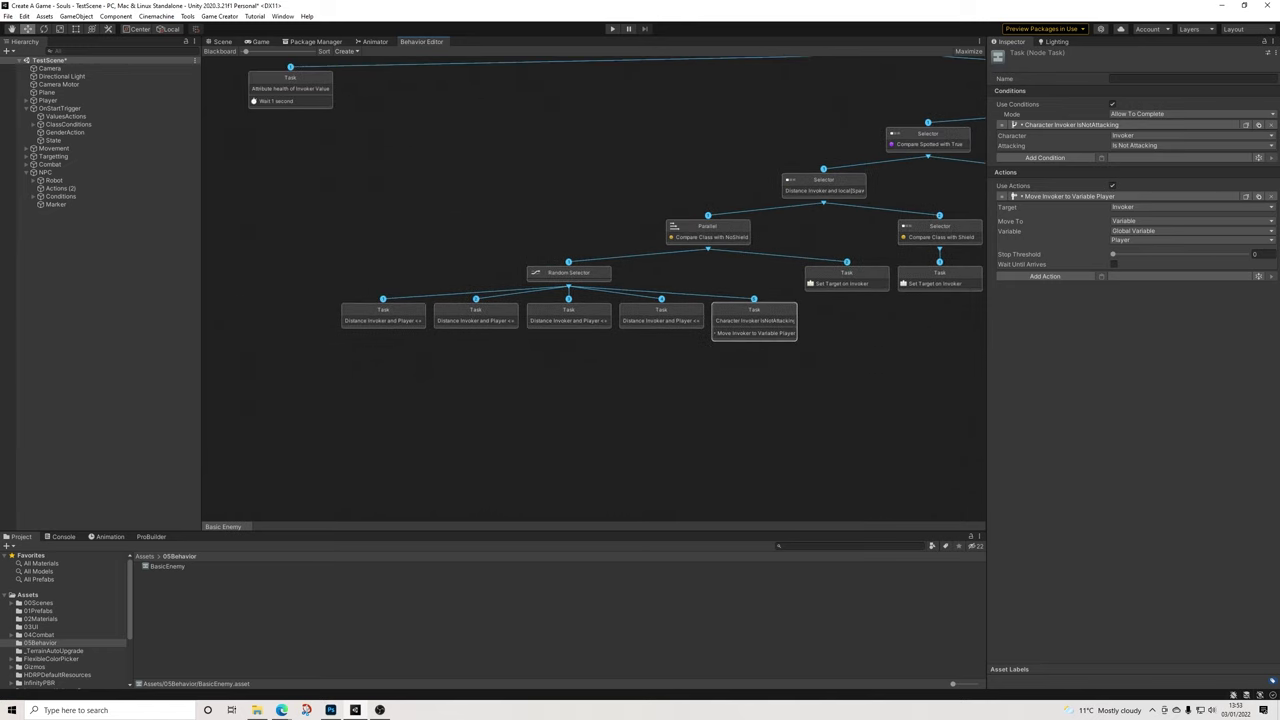
Enable actions on the first Task and add an Input Melee Attack action with Invoker as its character
{"action": "scroll", "coordinate": [565, 290], "scroll_direction": "up", "scroll_amount": 1}
{"action": "middle_click_drag", "start_coordinate": [590, 400], "coordinate": [631, 392]}
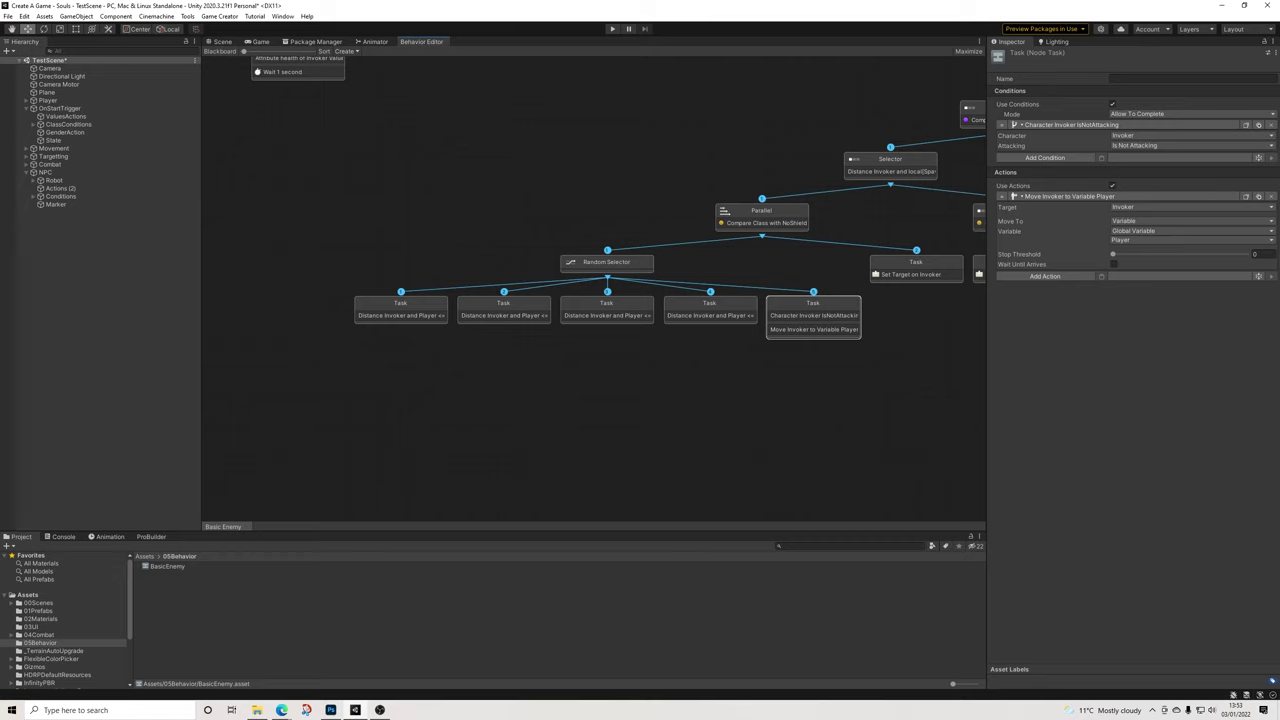
{"action": "left_click", "coordinate": [401, 305]}
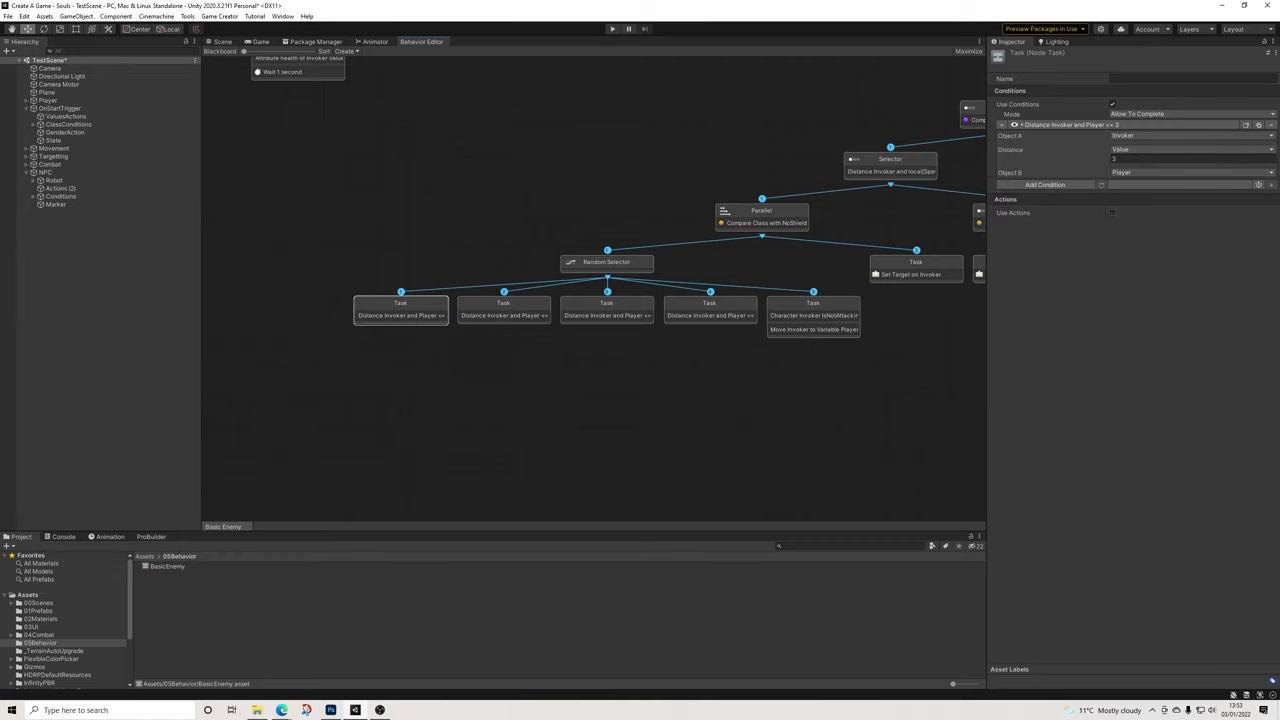
{"action": "left_click", "coordinate": [1112, 212]}
{"action": "left_click", "coordinate": [1045, 223]}
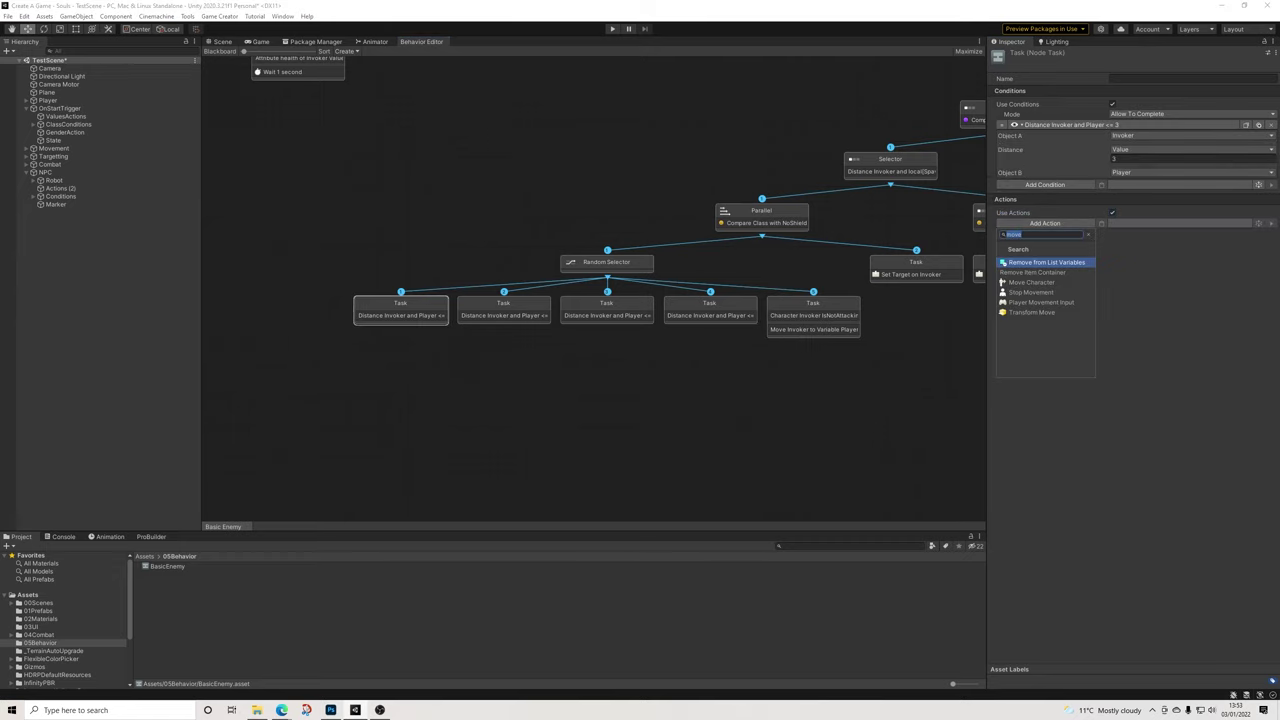
{"action": "type", "text": "mel"}
{"action": "key", "text": "BackSpace"}
{"action": "key", "text": "BackSpace"}
{"action": "key", "text": "BackSpace"}
{"action": "type", "text": "input"}
{"action": "key", "text": "Return"}
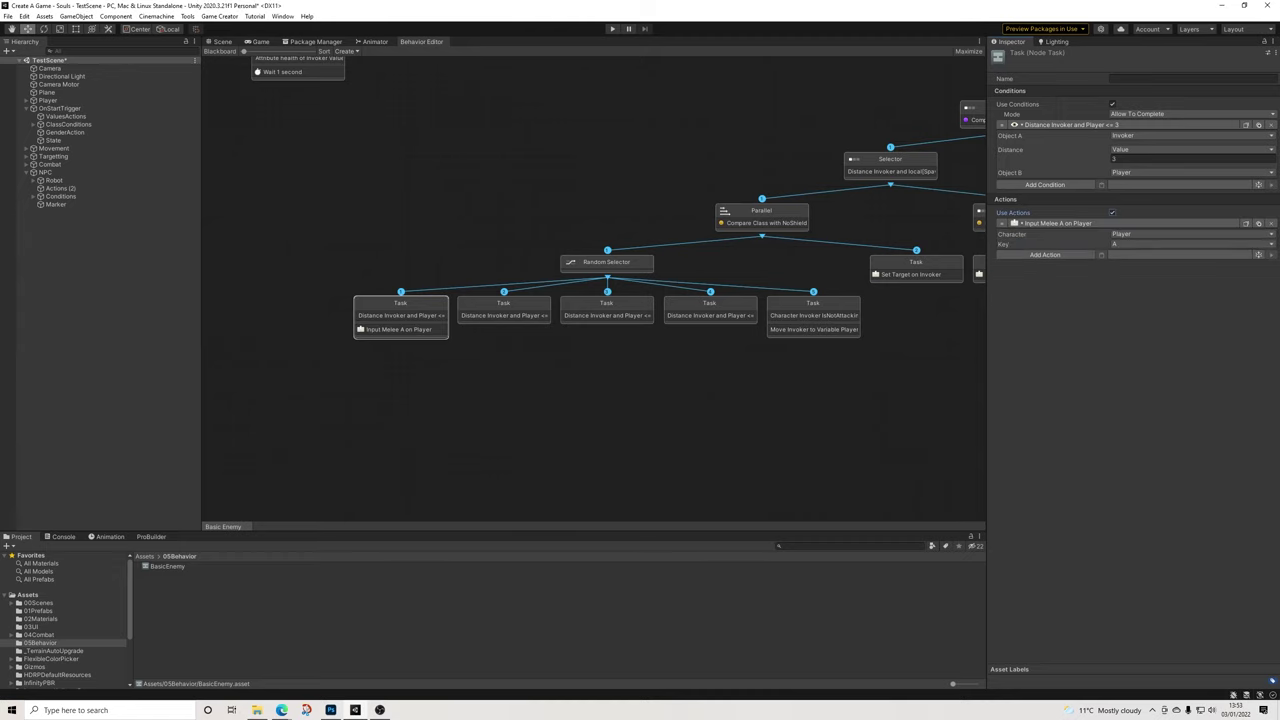
{"action": "left_click", "coordinate": [1150, 234]}
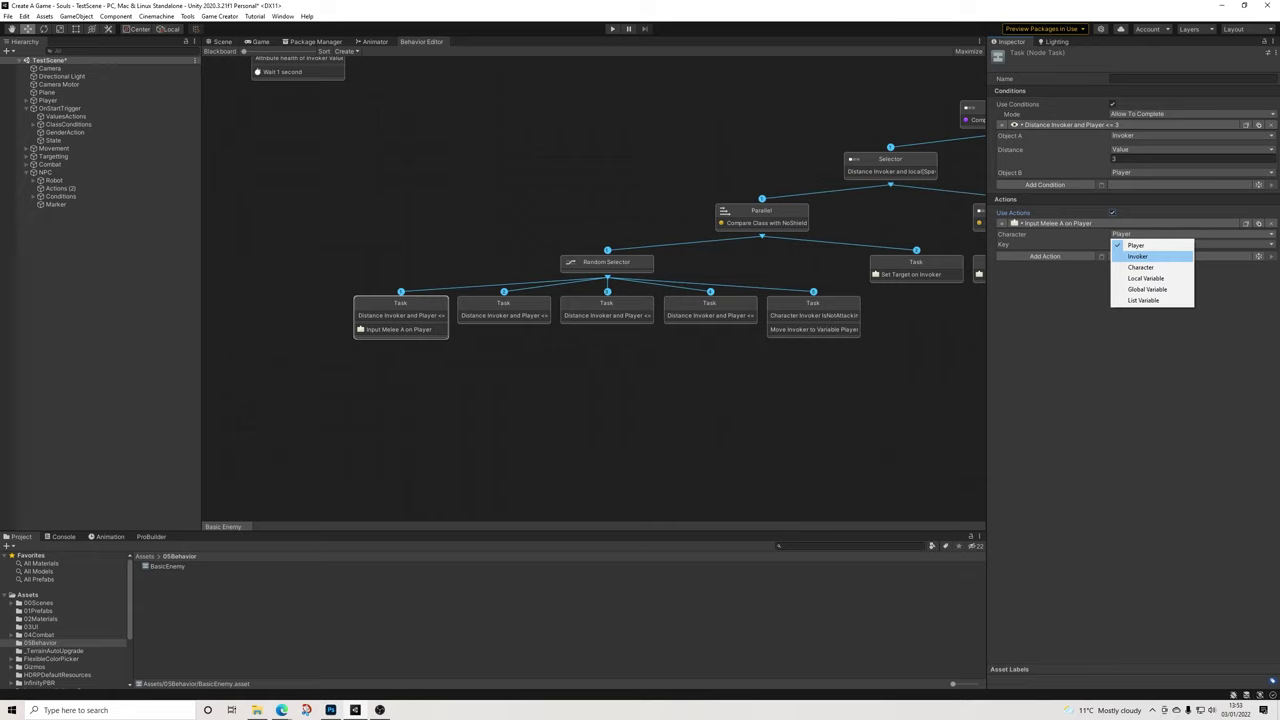
{"action": "left_click", "coordinate": [1142, 256]}
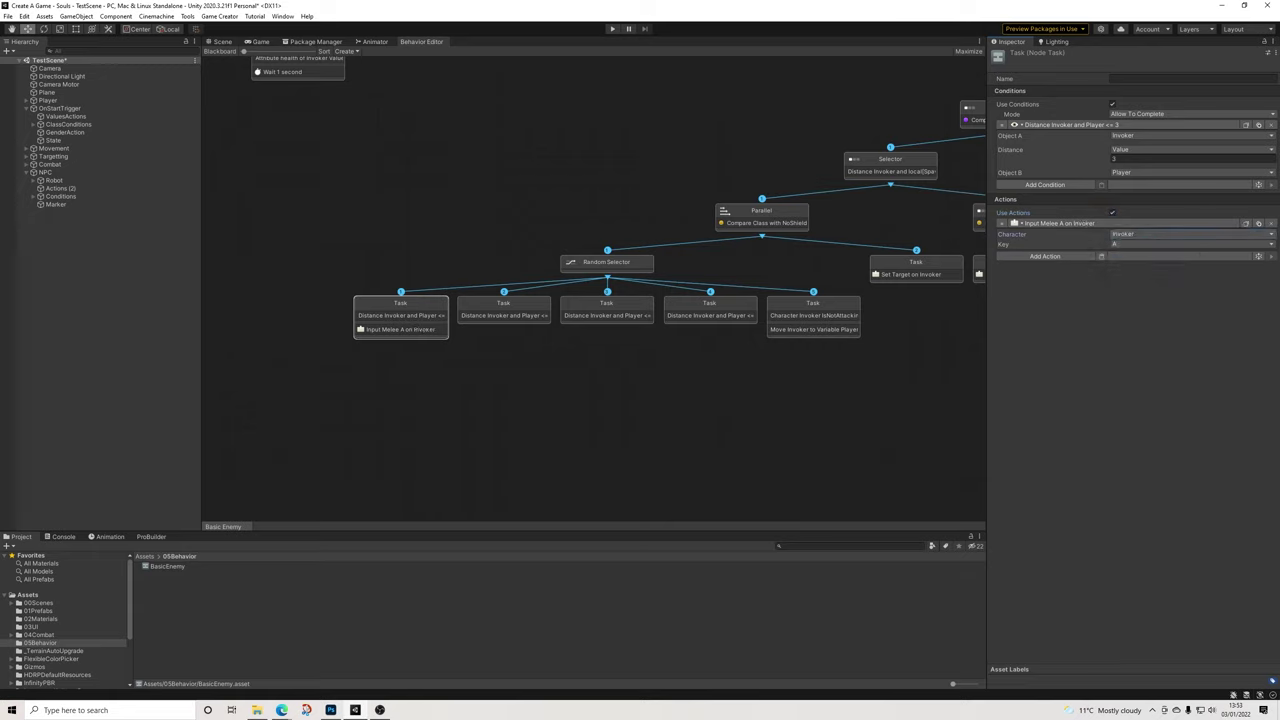
Enable actions on the second Task and give it the same Input Melee A on Invoker action
{"action": "left_click", "coordinate": [504, 304]}
{"action": "left_click", "coordinate": [1112, 213]}
{"action": "left_click", "coordinate": [1102, 223]}
Add a 1-second Wait action to the second Task, followed by another Input Melee A on Invoker action
{"action": "left_click", "coordinate": [1045, 256]}
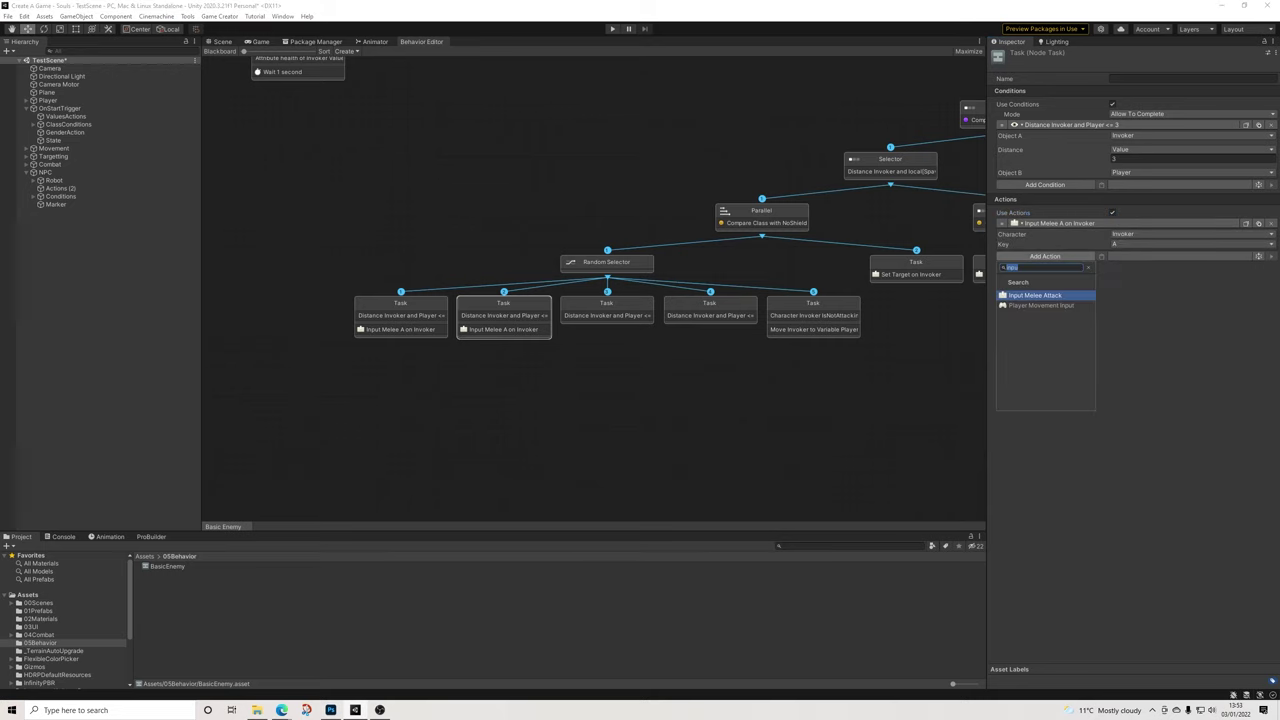
{"action": "type", "text": "wa"}
{"action": "left_click", "coordinate": [1020, 305]}
{"action": "left_click", "coordinate": [1130, 267]}
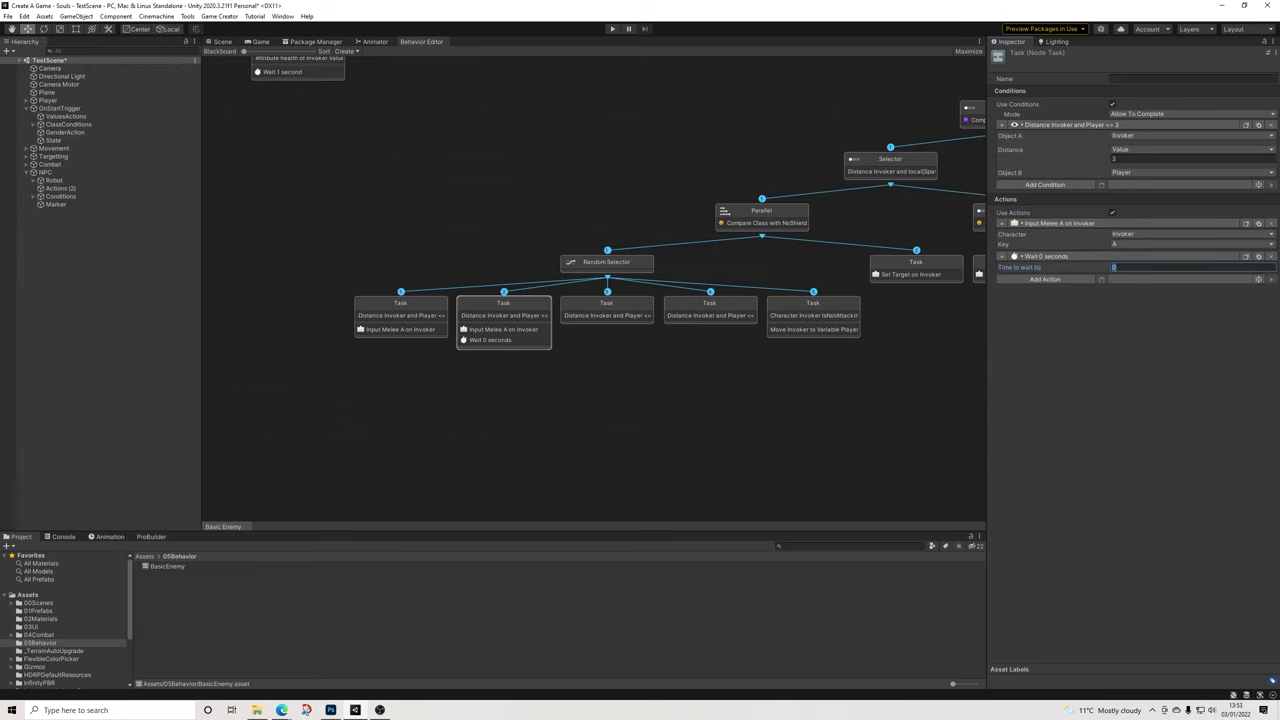
{"action": "type", "text": "1"}
{"action": "left_click", "coordinate": [1101, 279]}
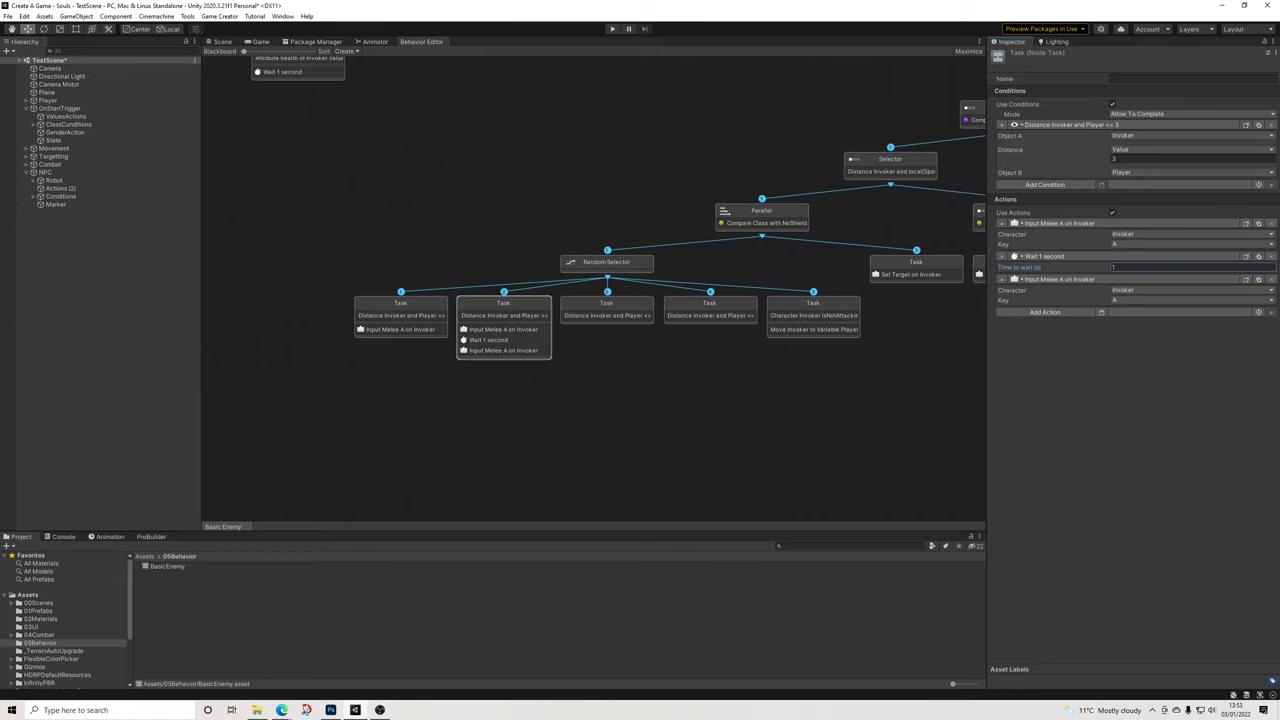
Give the third Task an Input Melee Attack action on Invoker with its key set to B
{"action": "left_click", "coordinate": [607, 309]}
{"action": "left_click", "coordinate": [1101, 223]}
{"action": "left_click", "coordinate": [1130, 244]}
{"action": "left_click", "coordinate": [1130, 266]}
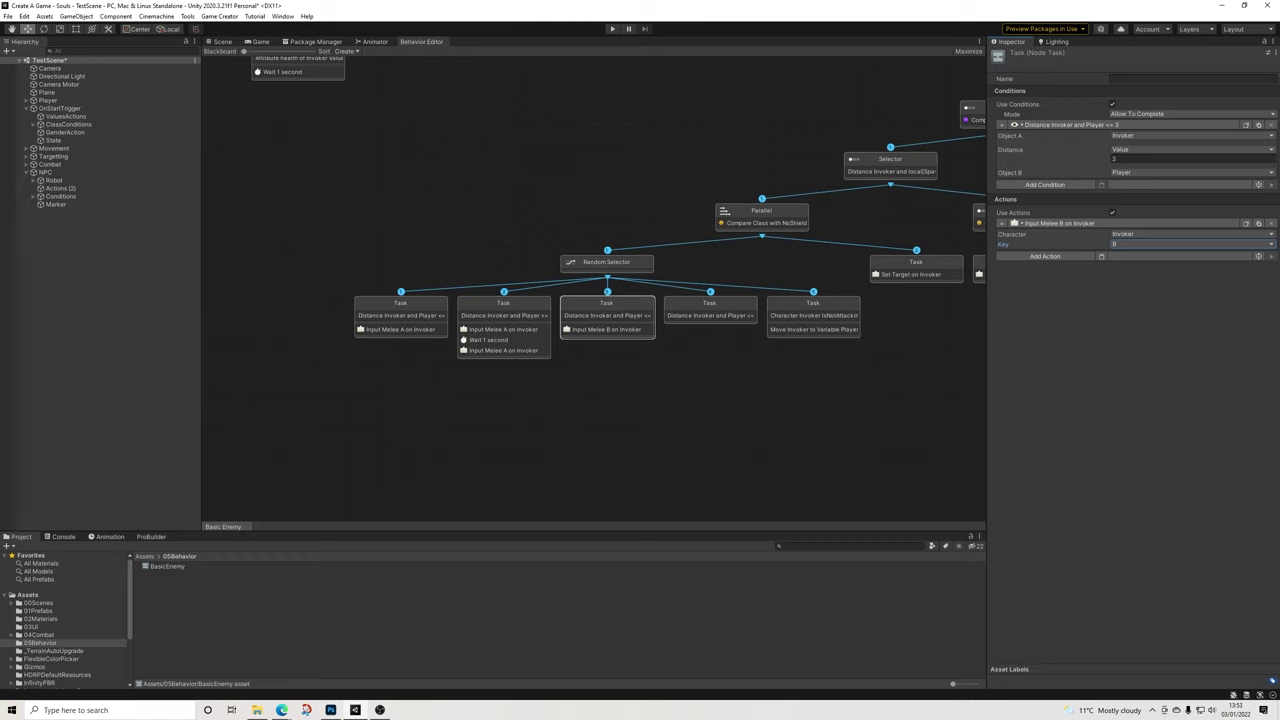
Enable actions on the fourth Task and add a Wait action of 1 second
{"action": "left_click", "coordinate": [710, 309]}
{"action": "left_click", "coordinate": [1112, 212]}
{"action": "left_click", "coordinate": [1045, 223]}
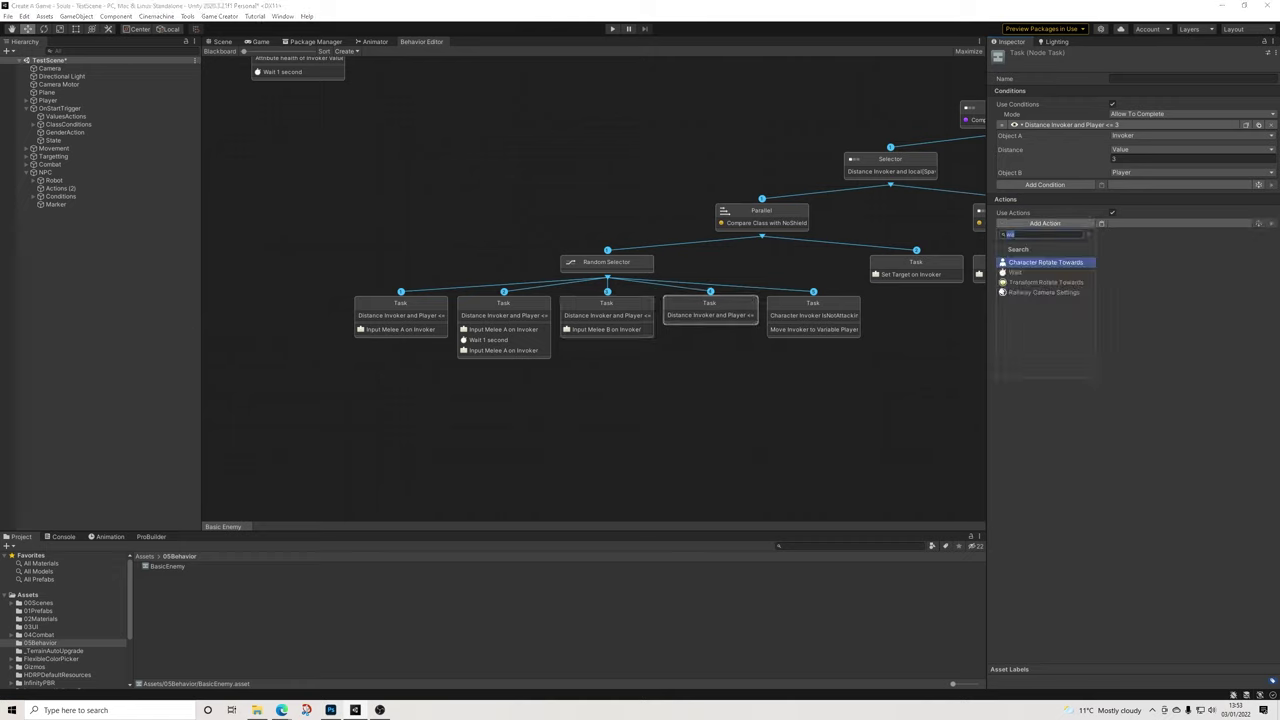
{"action": "type", "text": "wai"}
{"action": "left_click", "coordinate": [1016, 272]}
{"action": "left_click", "coordinate": [1118, 235]}
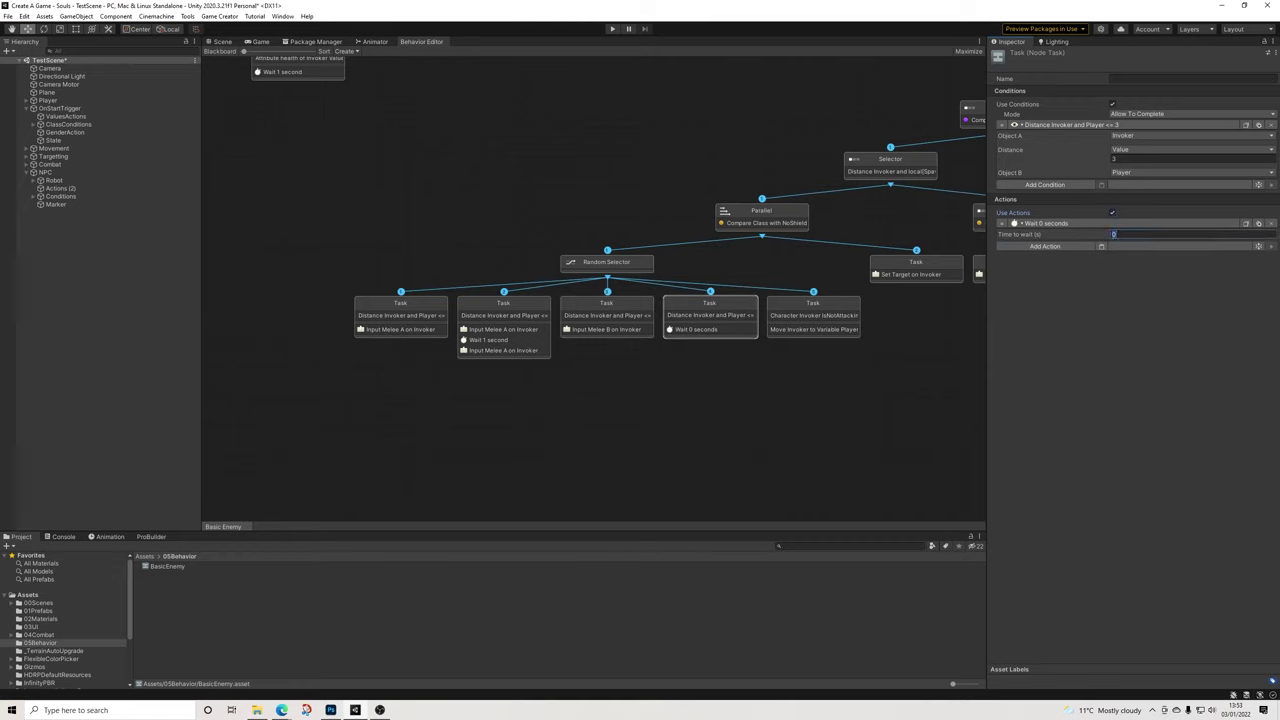
{"action": "type", "text": "1"}
Save the scene with the attack tasks in the behavior graph filled in
{"action": "scroll", "coordinate": [600, 288], "scroll_direction": "down", "scroll_amount": 1}
{"action": "scroll", "coordinate": [600, 288], "scroll_direction": "down", "scroll_amount": 4}
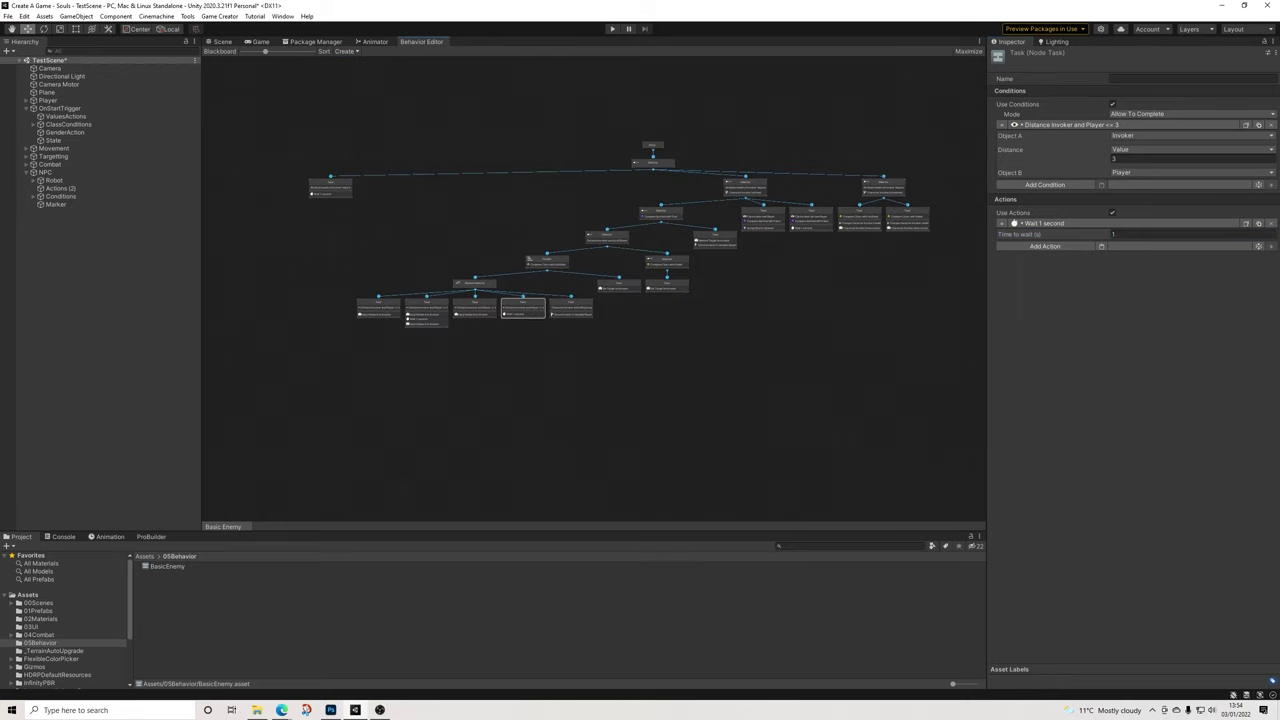
{"action": "scroll", "coordinate": [592, 295], "scroll_direction": "up", "scroll_amount": 3}
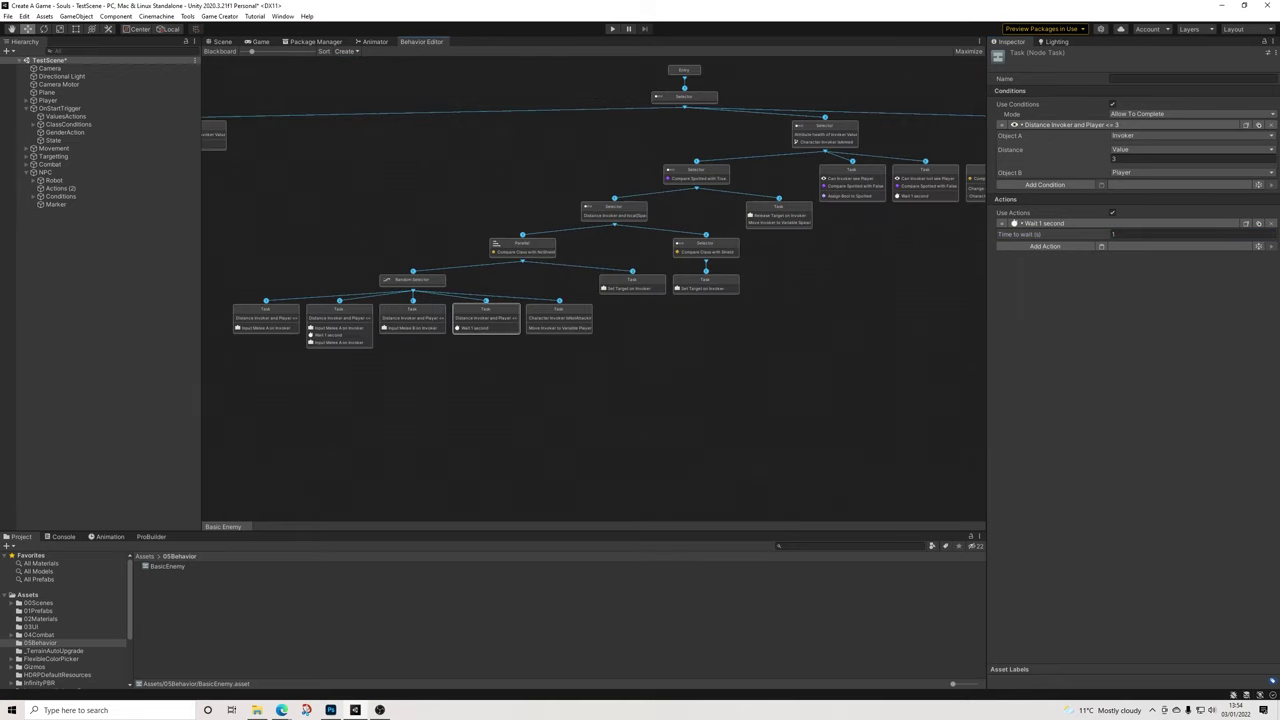
{"action": "mouse_move", "coordinate": [592, 295]}
{"action": "middle_mouse_down"}
{"action": "mouse_move", "coordinate": [439, 311]}
{"action": "mouse_move", "coordinate": [626, 286]}
{"action": "mouse_move", "coordinate": [594, 289]}
{"action": "mouse_move", "coordinate": [607, 288]}
{"action": "middle_mouse_up"}
{"action": "scroll", "coordinate": [592, 292], "scroll_direction": "down", "scroll_amount": 1}
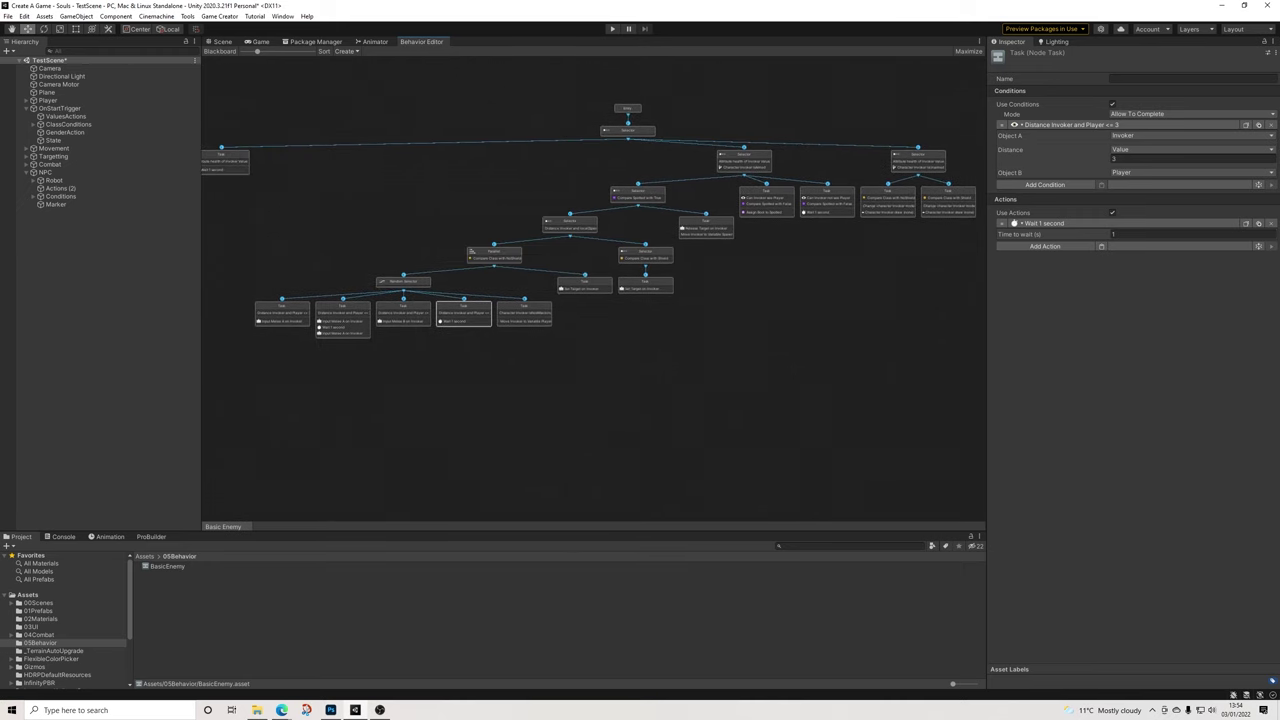
{"action": "key", "text": "ctrl+s"}
Set the Class parameter of the NPC's Behavior component to NoShield
{"action": "left_click", "coordinate": [46, 172]}
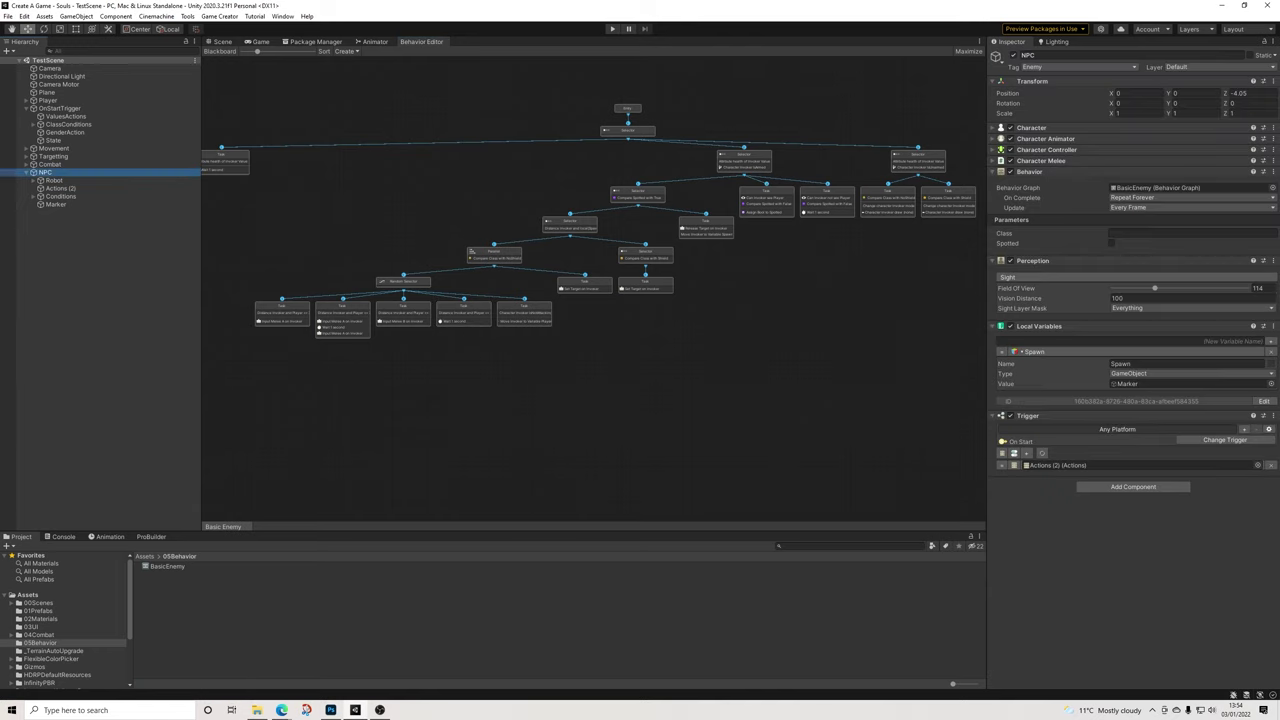
{"action": "left_click", "coordinate": [1190, 233]}
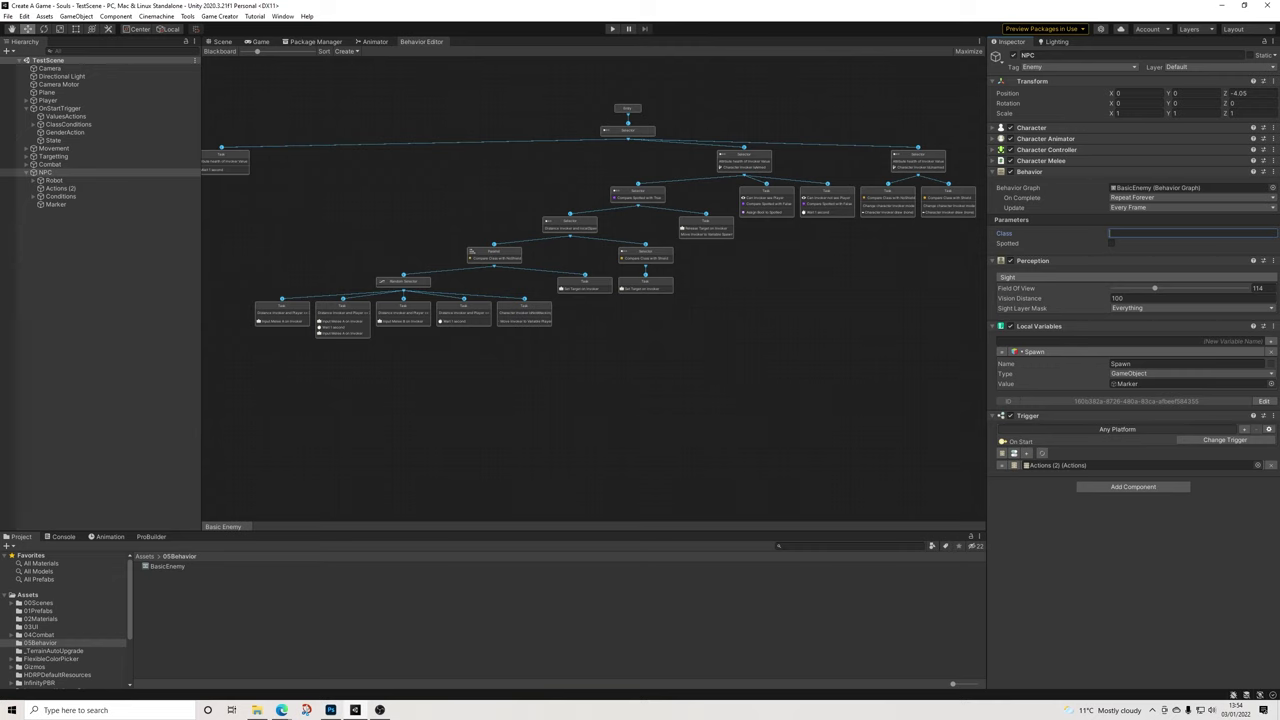
{"action": "type", "text": "NoShield"}
{"action": "scroll", "coordinate": [592, 292], "scroll_direction": "up", "scroll_amount": 3}
{"action": "middle_click_drag", "start_coordinate": [560, 380], "coordinate": [726, 363]}
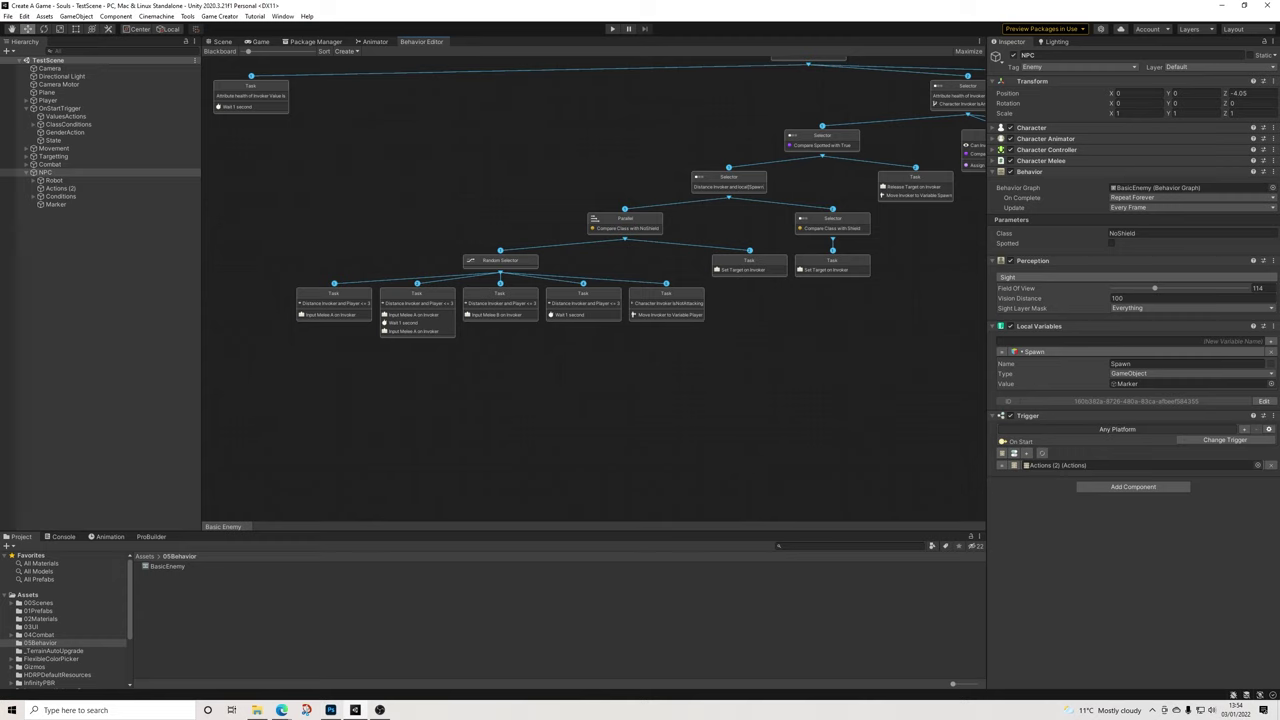
{"action": "scroll", "coordinate": [585, 285], "scroll_direction": "down", "scroll_amount": 1}
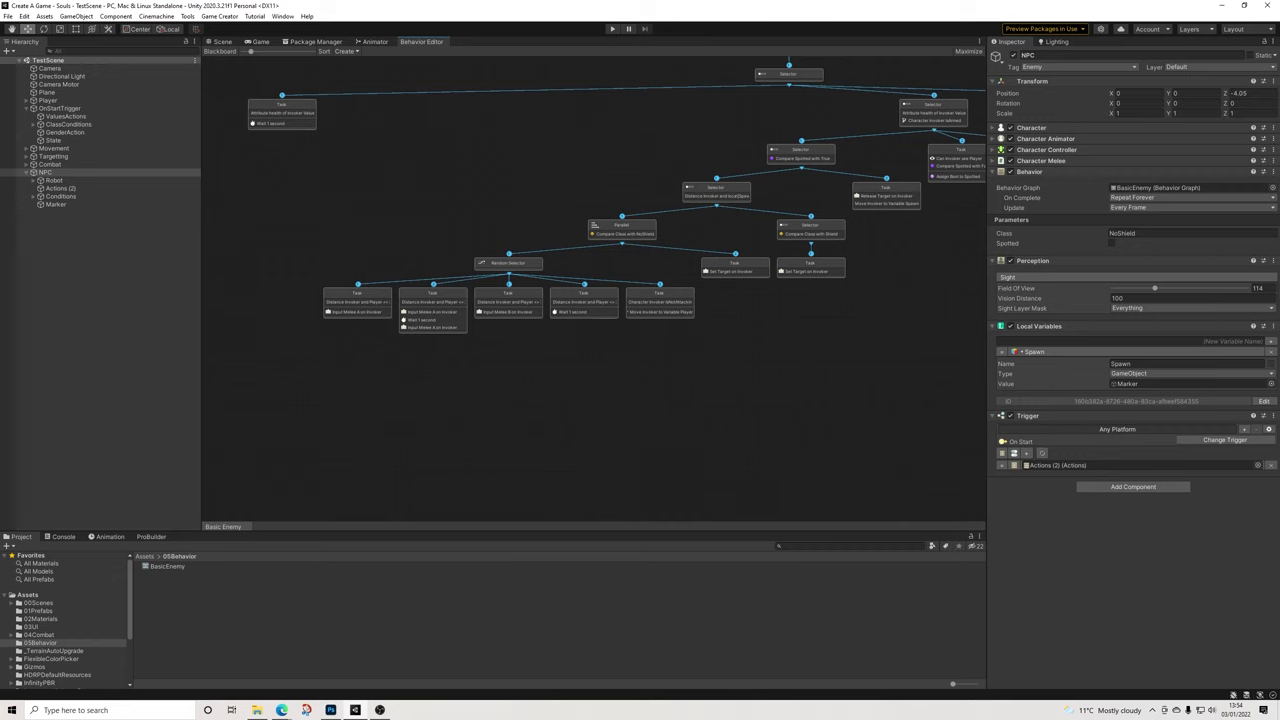
{"action": "scroll", "coordinate": [411, 312], "scroll_direction": "down", "scroll_amount": 3}
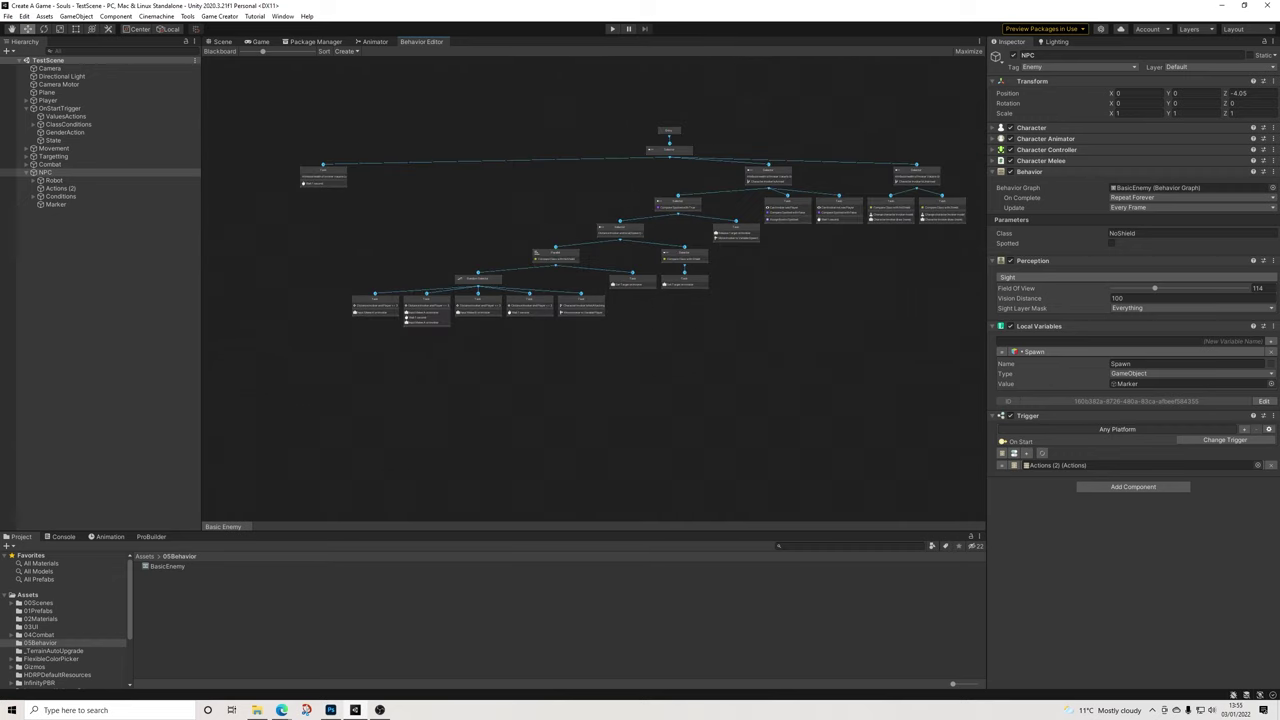
{"action": "scroll", "coordinate": [593, 290], "scroll_direction": "up", "scroll_amount": 2}
{"action": "scroll", "coordinate": [593, 290], "scroll_direction": "up", "scroll_amount": 2}
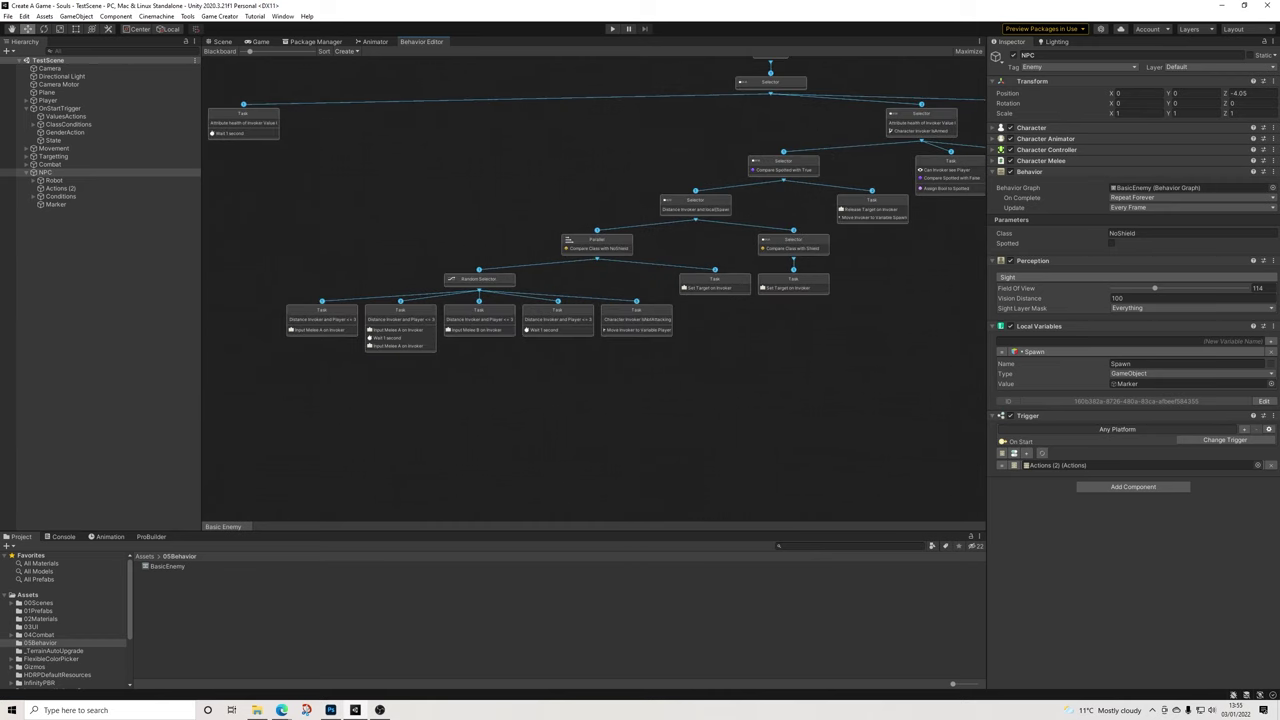
Set the NPC's Perception vision distance to 12 and check the sight cone in the scene
{"action": "left_click", "coordinate": [222, 42]}
{"action": "scroll", "coordinate": [594, 293], "scroll_direction": "down", "scroll_amount": 6}
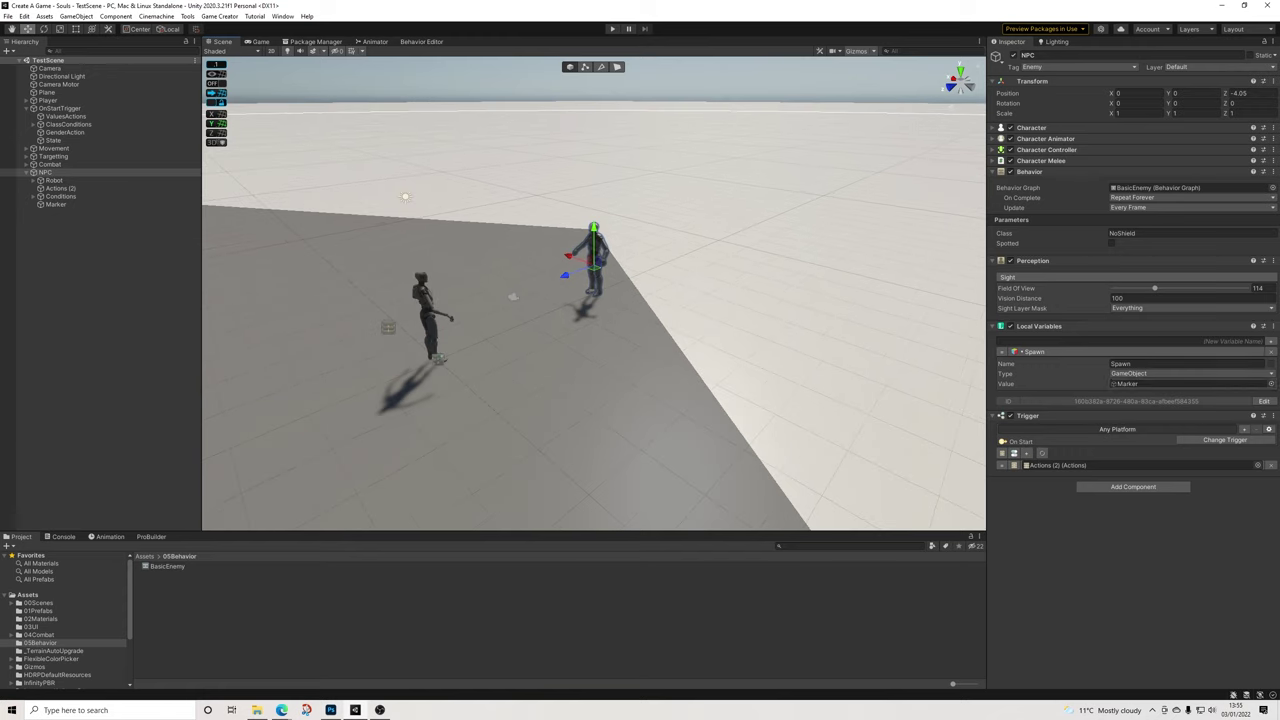
{"action": "left_click", "coordinate": [1136, 299]}
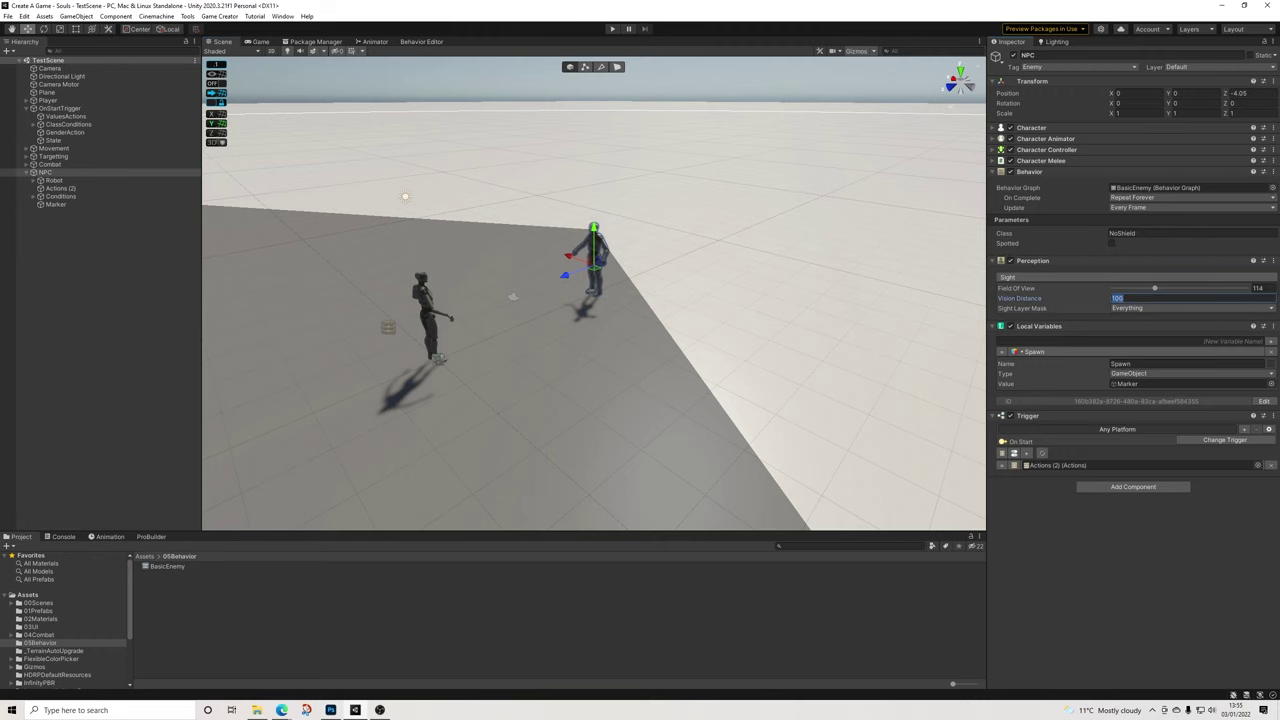
{"action": "type", "text": "12"}
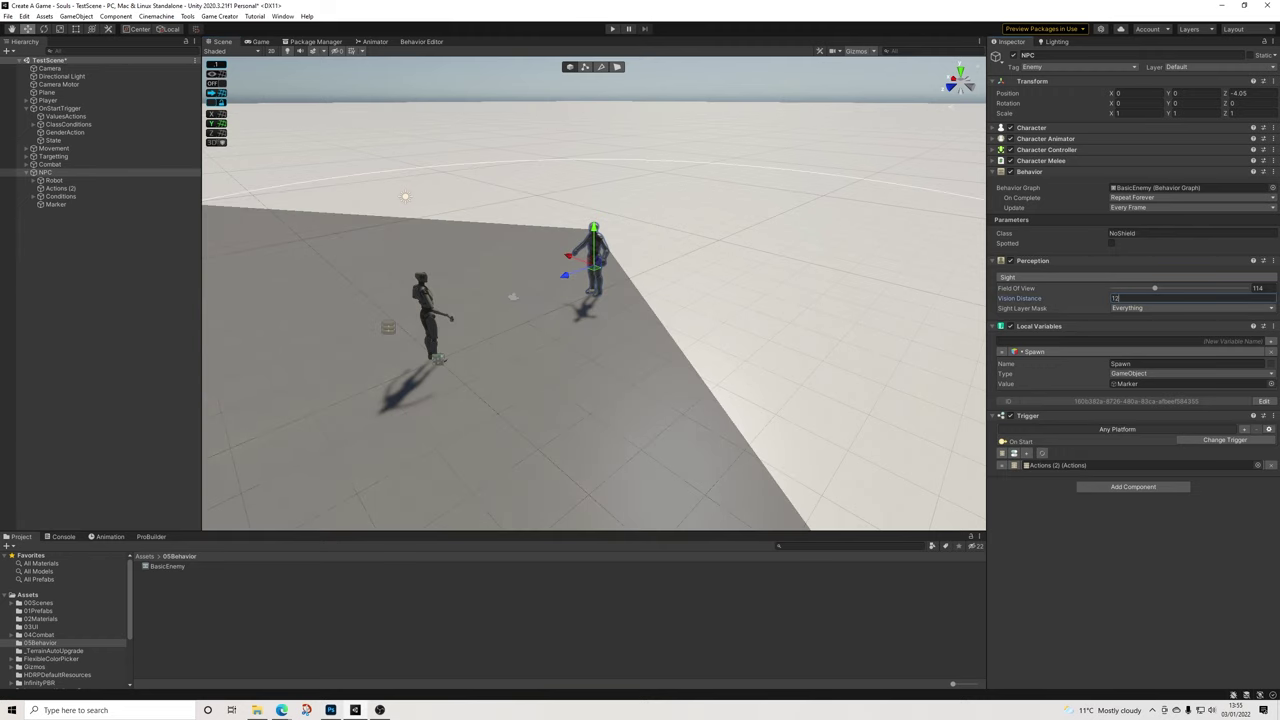
{"action": "scroll", "coordinate": [594, 293], "scroll_direction": "down", "scroll_amount": 7}
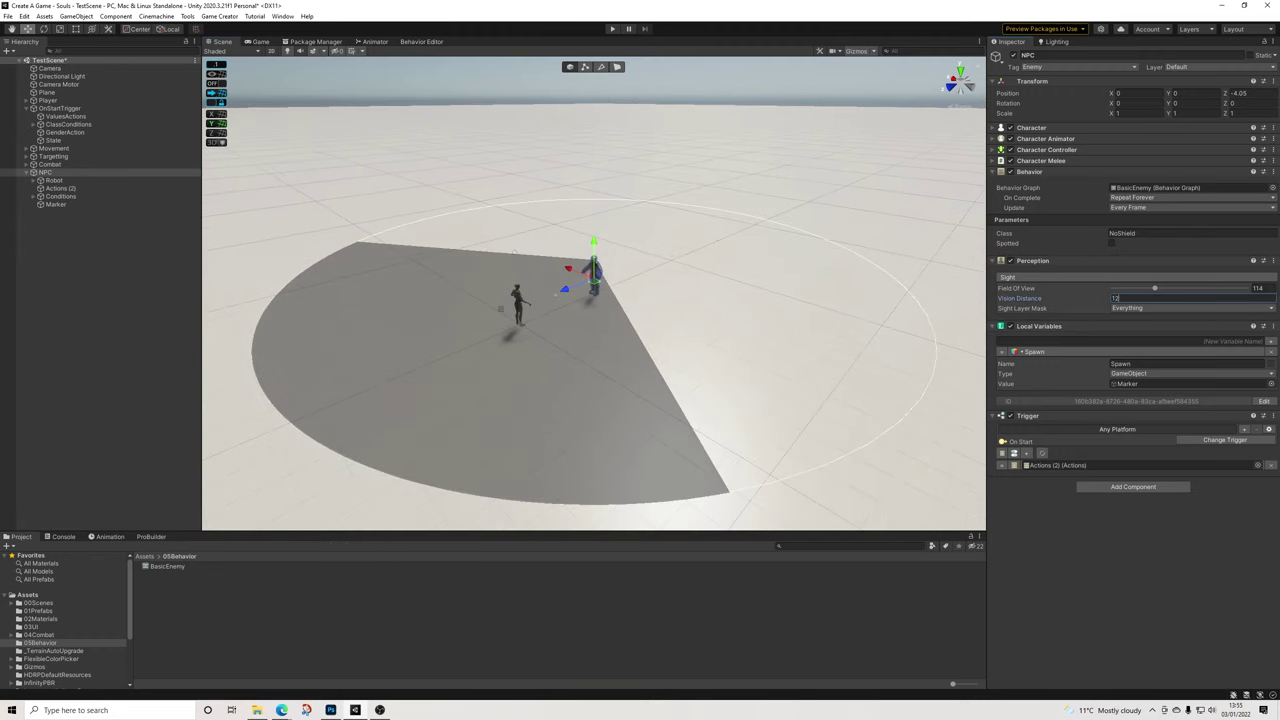
{"action": "left_click_drag", "start_coordinate": [610, 300], "coordinate": [420, 305], "text": "alt"}
{"action": "left_click_drag", "start_coordinate": [510, 304], "coordinate": [425, 270], "text": "alt"}
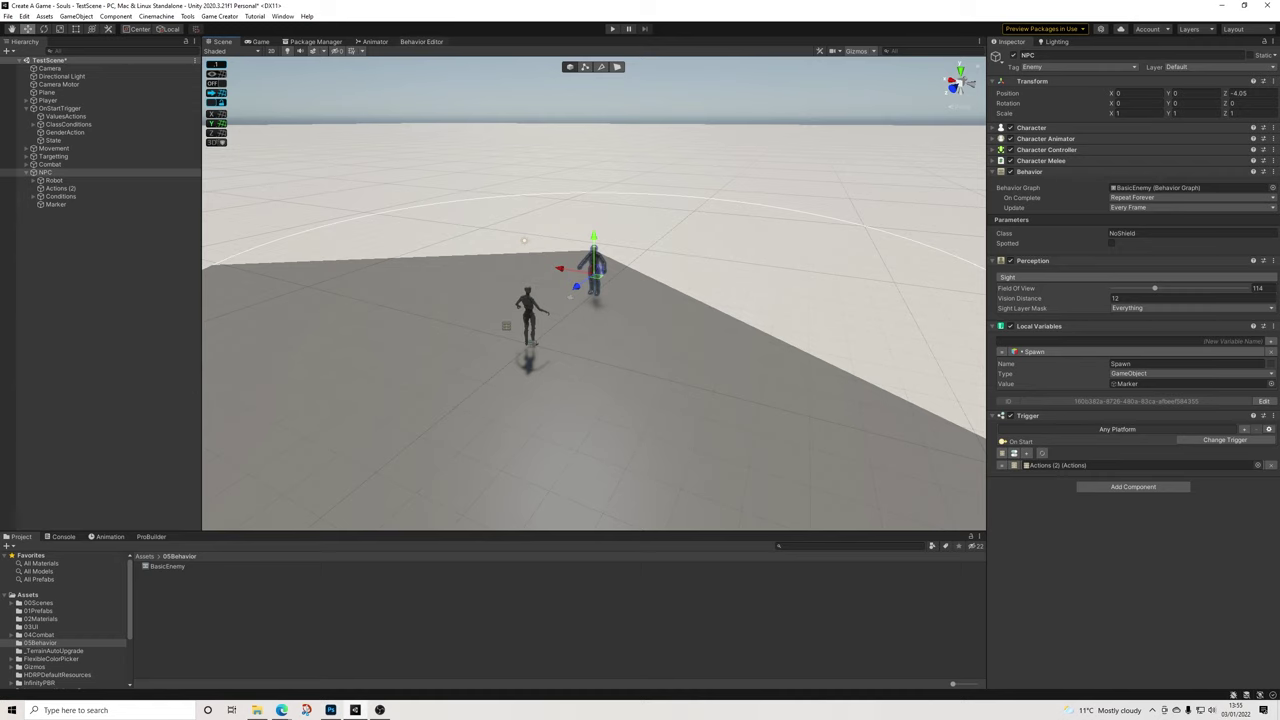
Examine the behavior graph's Task for not seeing the player, its conditions and wait action, and the surrounding branches
{"action": "left_click", "coordinate": [421, 42]}
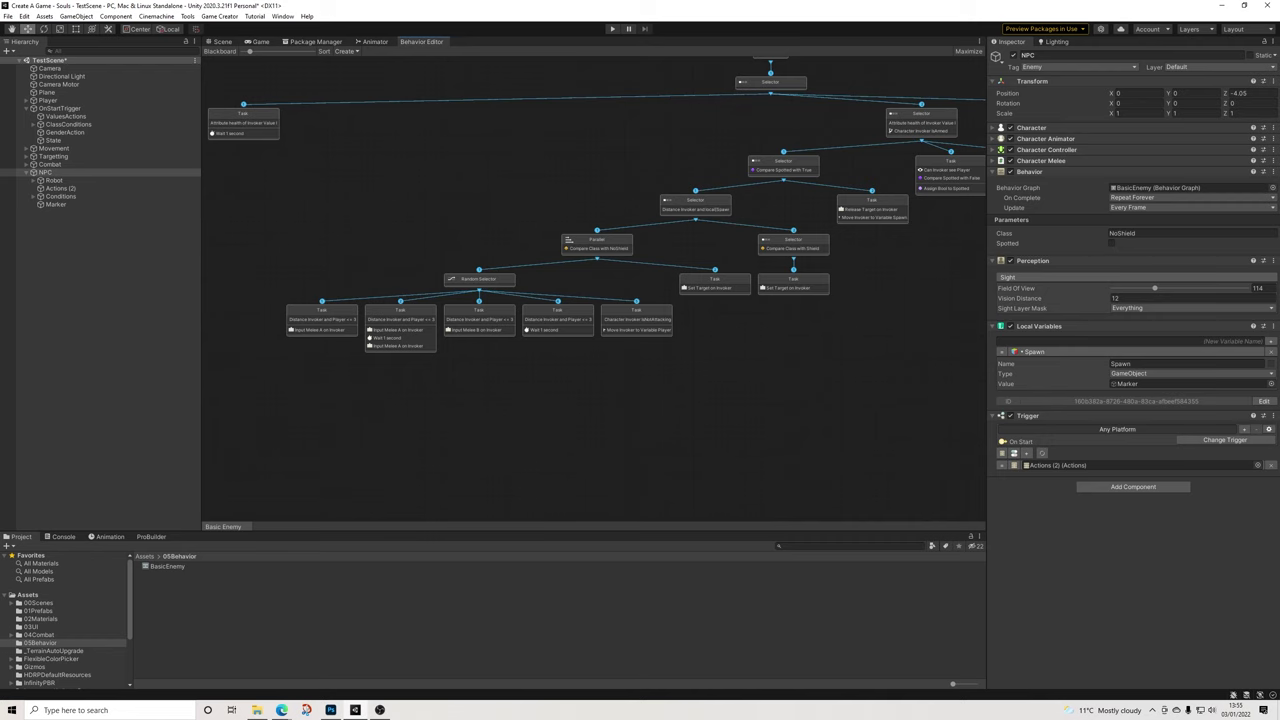
{"action": "scroll", "coordinate": [600, 300], "scroll_direction": "down", "scroll_amount": 1}
{"action": "middle_click_drag", "start_coordinate": [640, 300], "coordinate": [521, 306]}
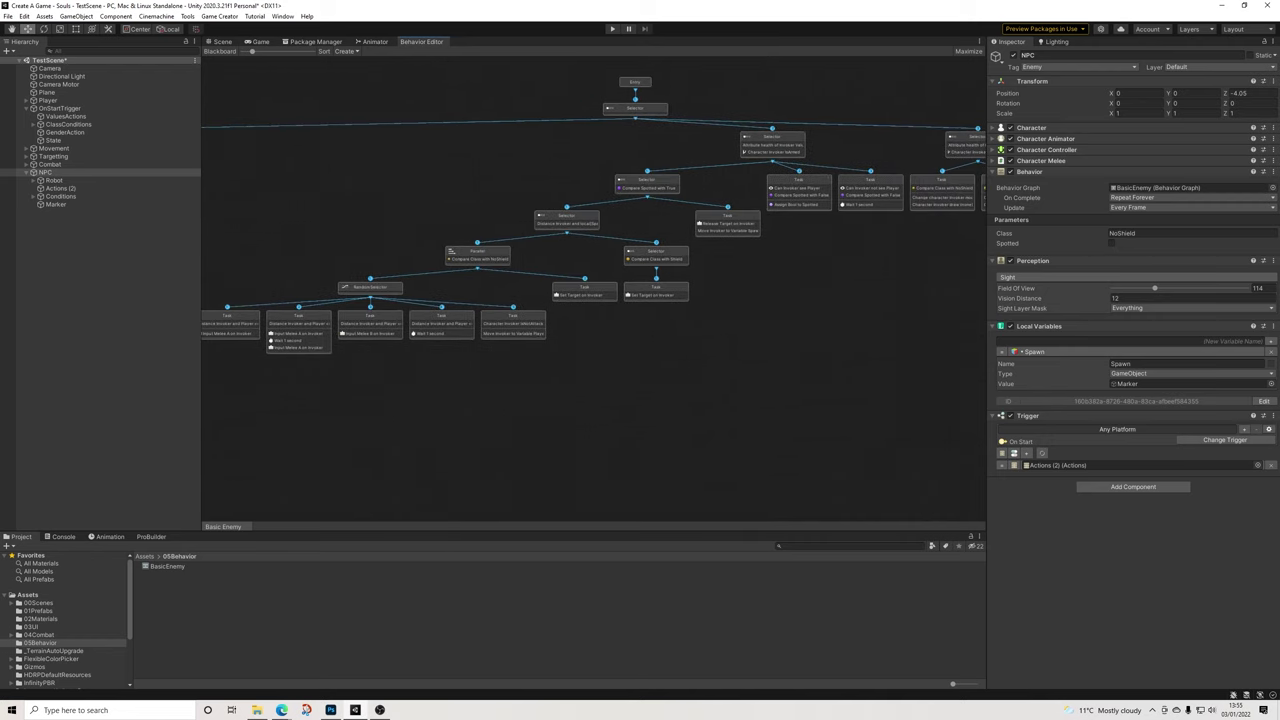
{"action": "middle_click_drag", "start_coordinate": [700, 300], "coordinate": [594, 307]}
{"action": "left_click", "coordinate": [763, 200]}
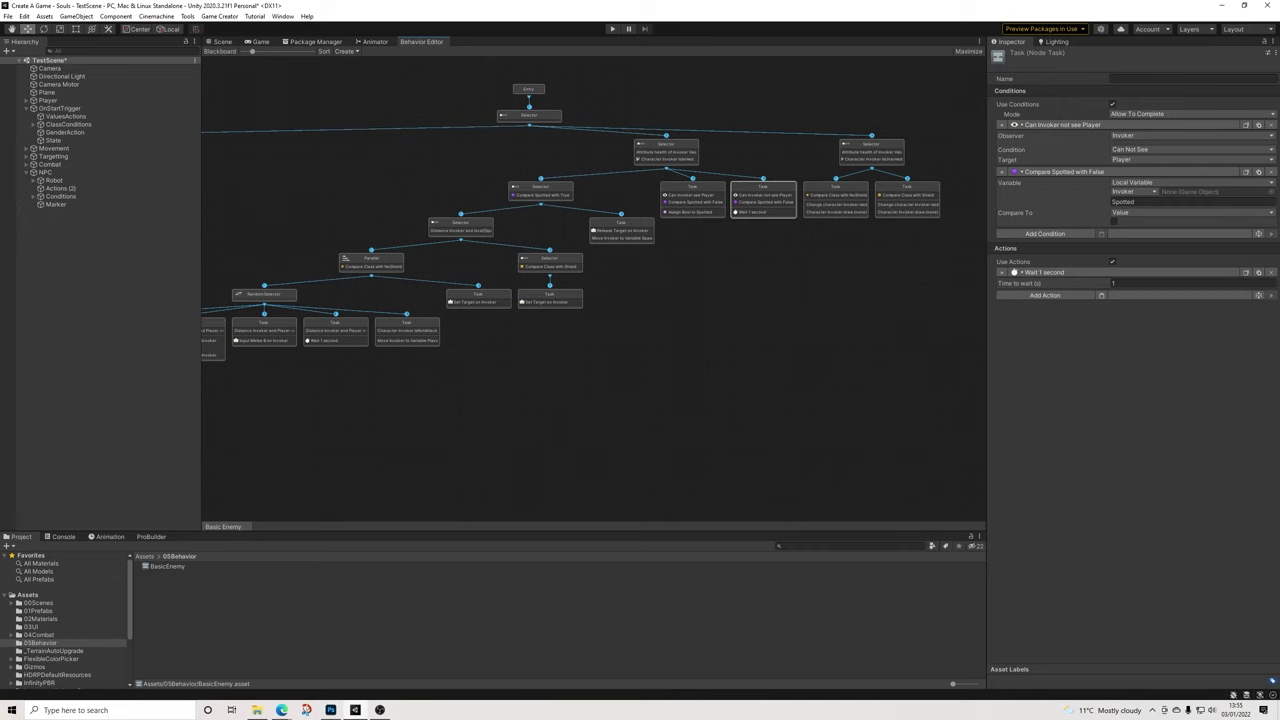
{"action": "middle_click_drag", "start_coordinate": [590, 390], "coordinate": [679, 371]}
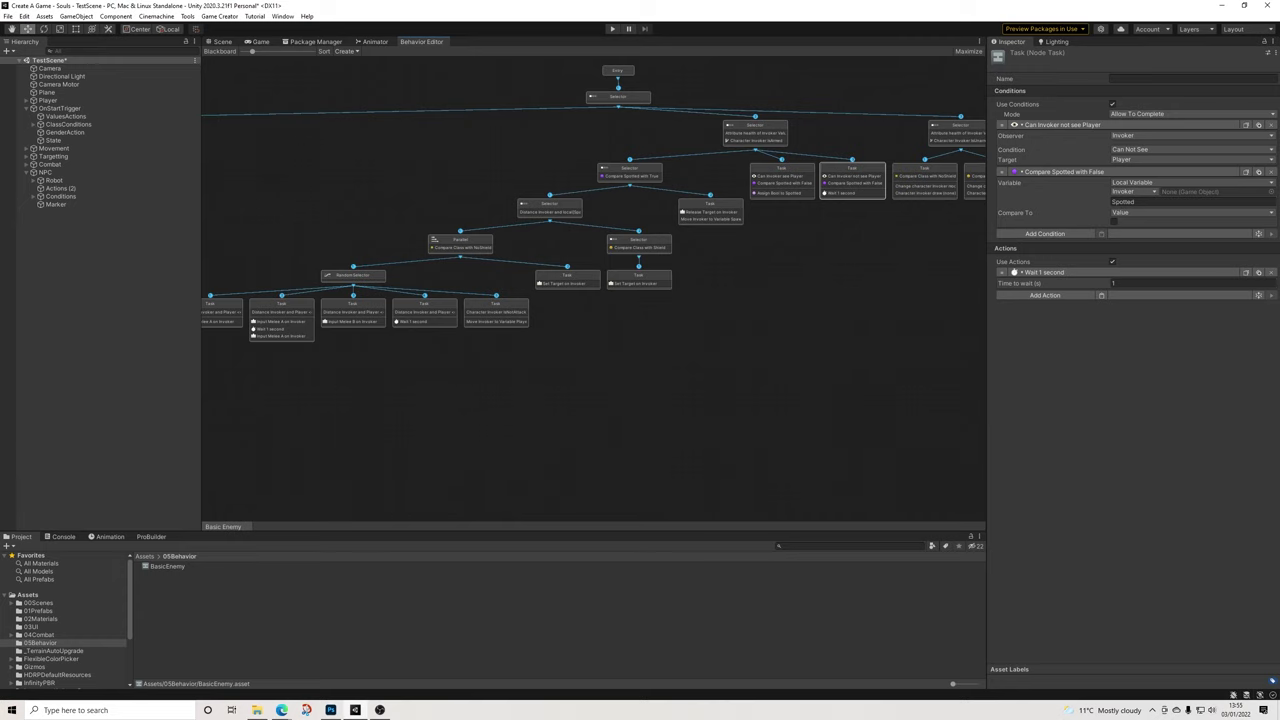
{"action": "scroll", "coordinate": [590, 295], "scroll_direction": "down", "scroll_amount": 1}
{"action": "scroll", "coordinate": [566, 290], "scroll_direction": "down", "scroll_amount": 1}
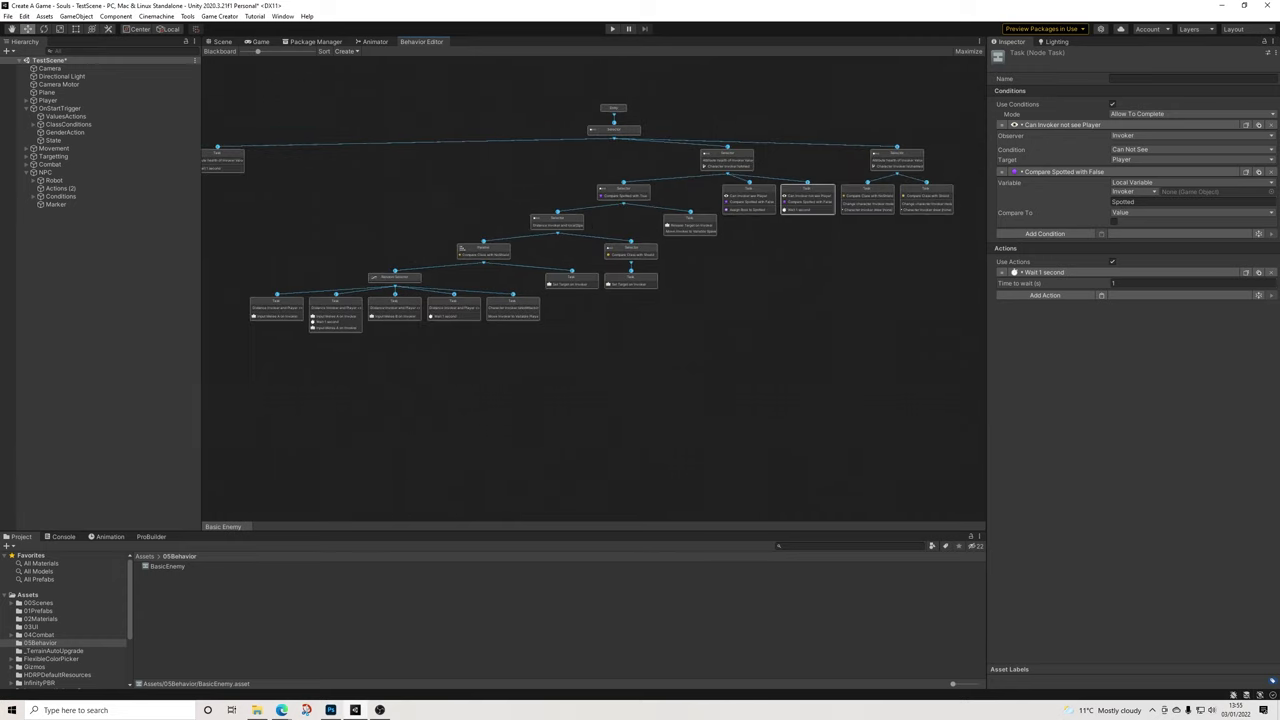
{"action": "middle_click_drag", "start_coordinate": [566, 290], "coordinate": [624, 284]}
{"action": "scroll", "coordinate": [598, 289], "scroll_direction": "up", "scroll_amount": 2}
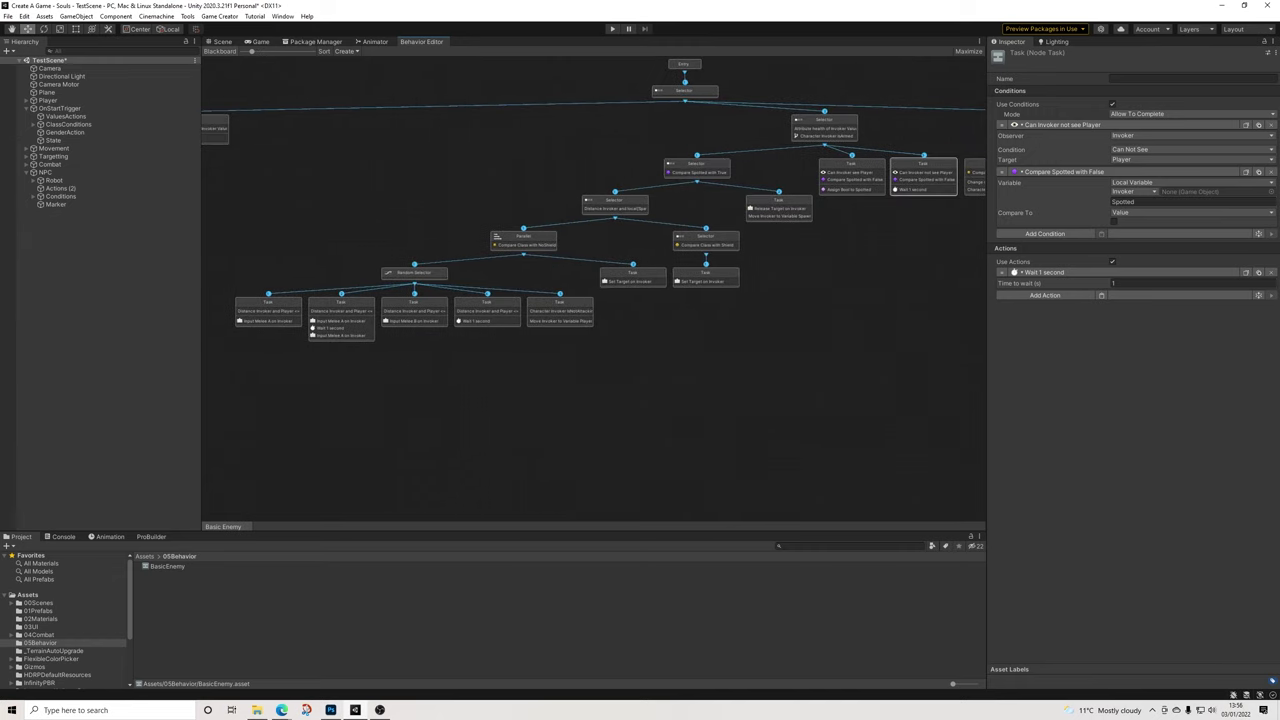
Examine the NPC in the scene along with its Behavior, Perception and Local Variables settings
{"action": "left_click", "coordinate": [222, 42]}
{"action": "scroll", "coordinate": [594, 293], "scroll_direction": "up", "scroll_amount": 8}
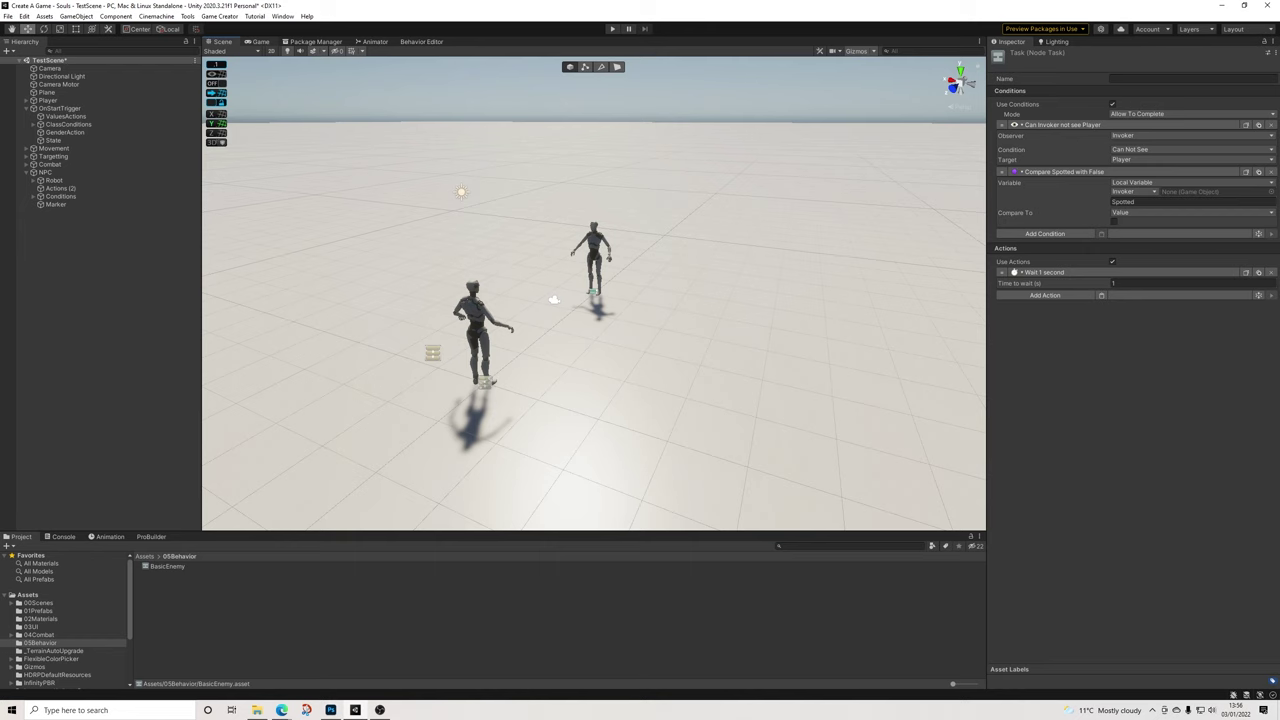
{"action": "scroll", "coordinate": [594, 293], "scroll_direction": "up", "scroll_amount": 2}
{"action": "left_click", "coordinate": [46, 172]}
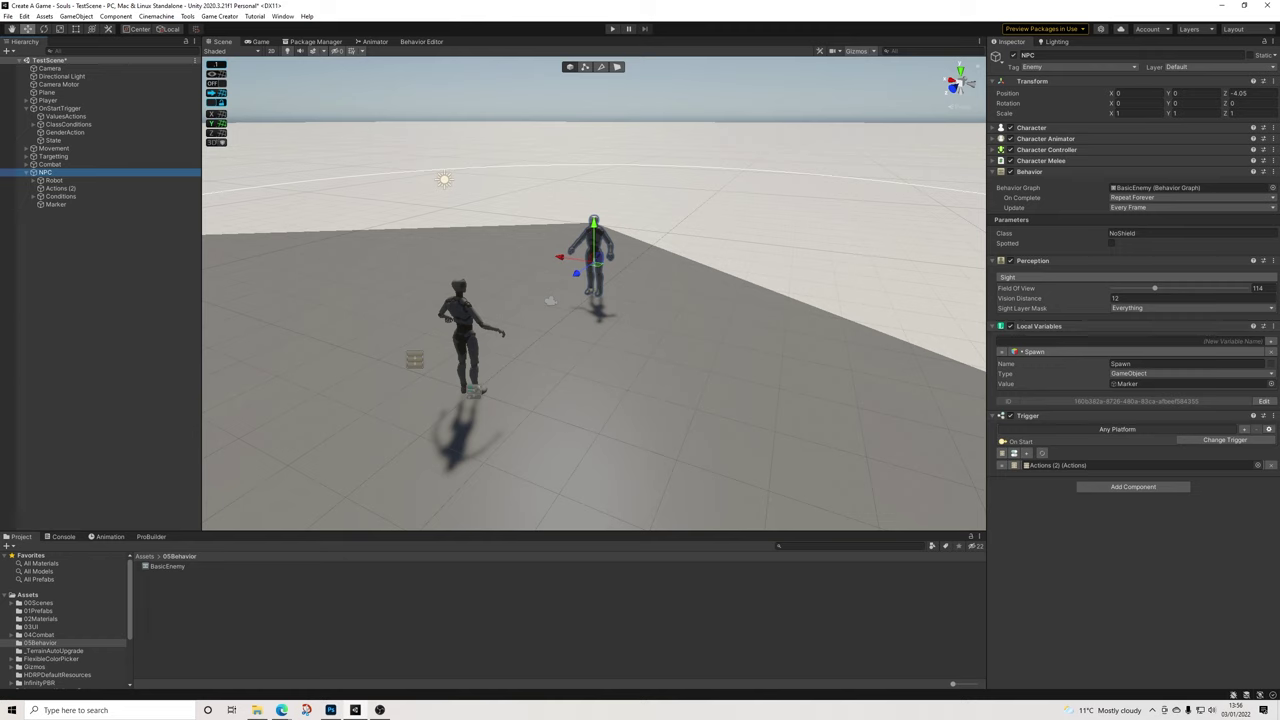
Create a folder named NPC_NoShield inside the 04Combat folder
{"action": "left_click", "coordinate": [39, 635]}
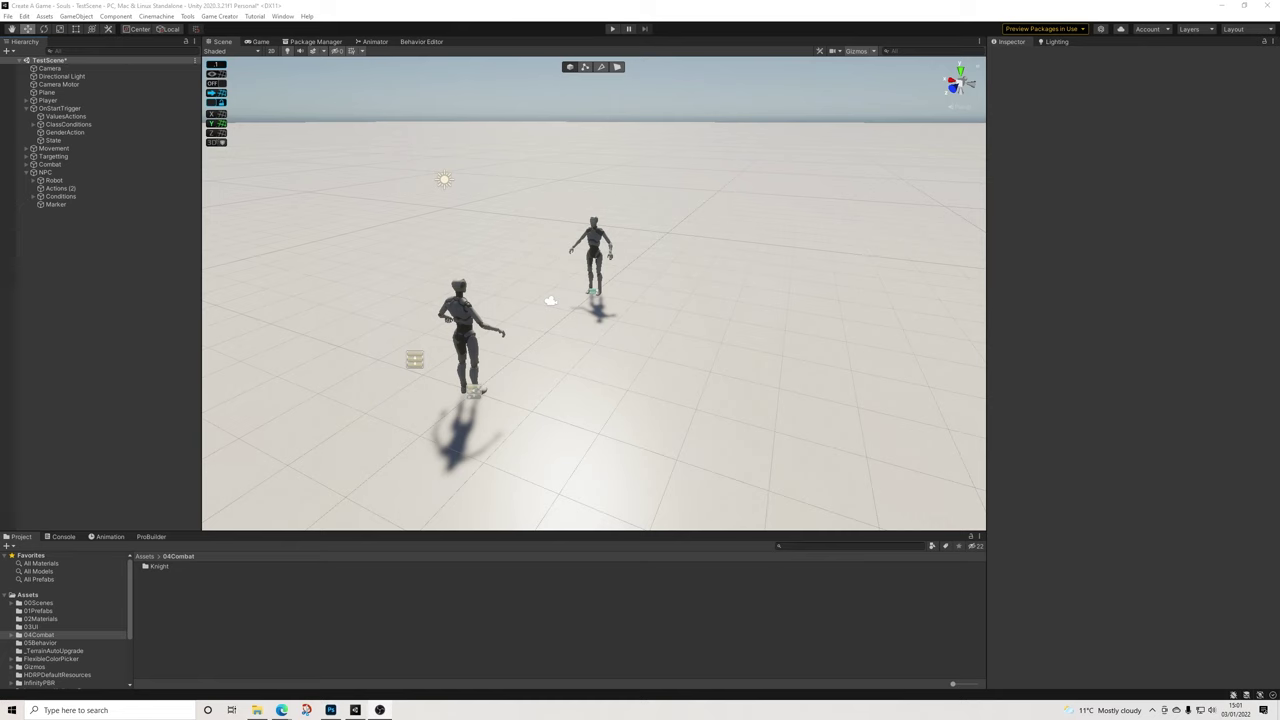
{"action": "right_click", "coordinate": [170, 585]}
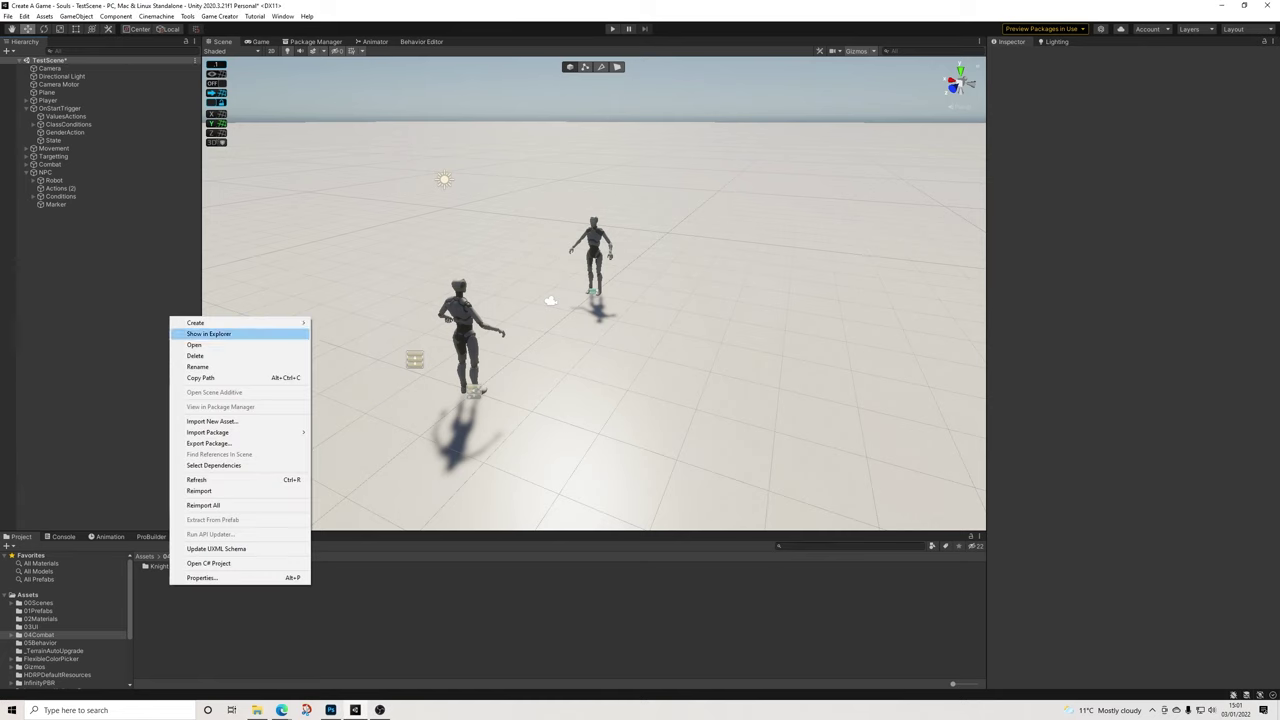
{"action": "mouse_move", "coordinate": [240, 323]}
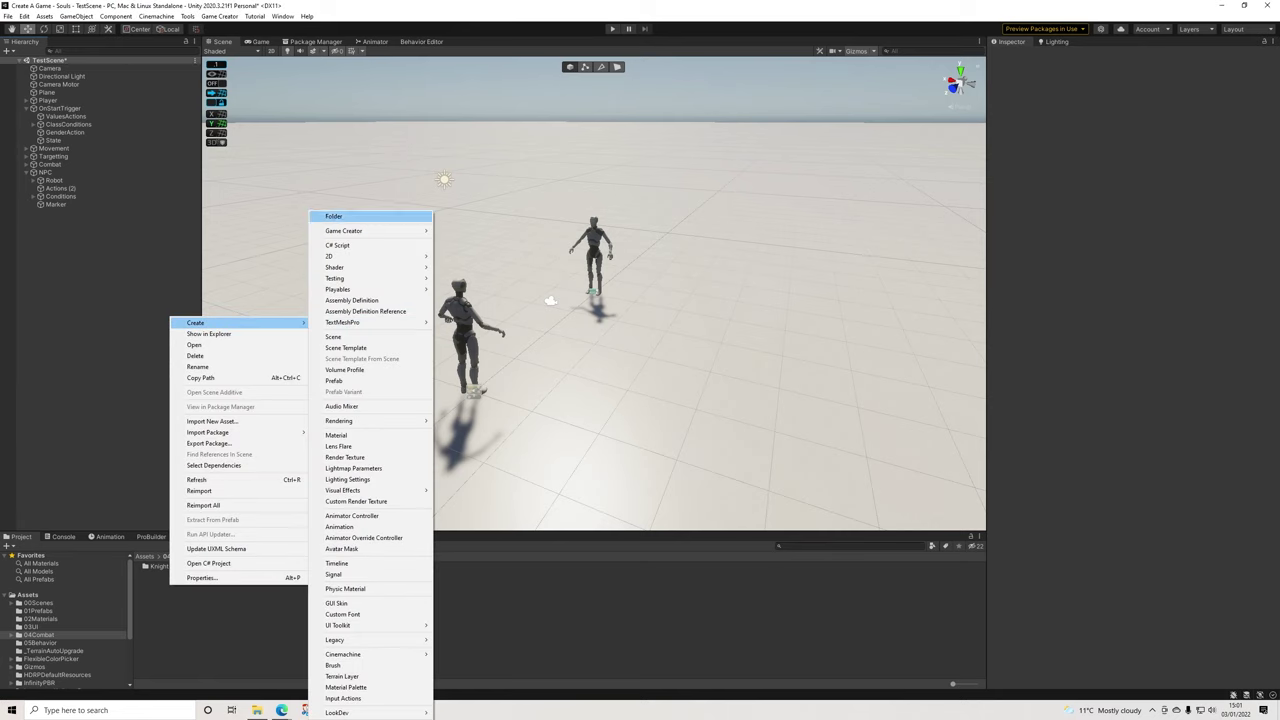
{"action": "left_click", "coordinate": [333, 216]}
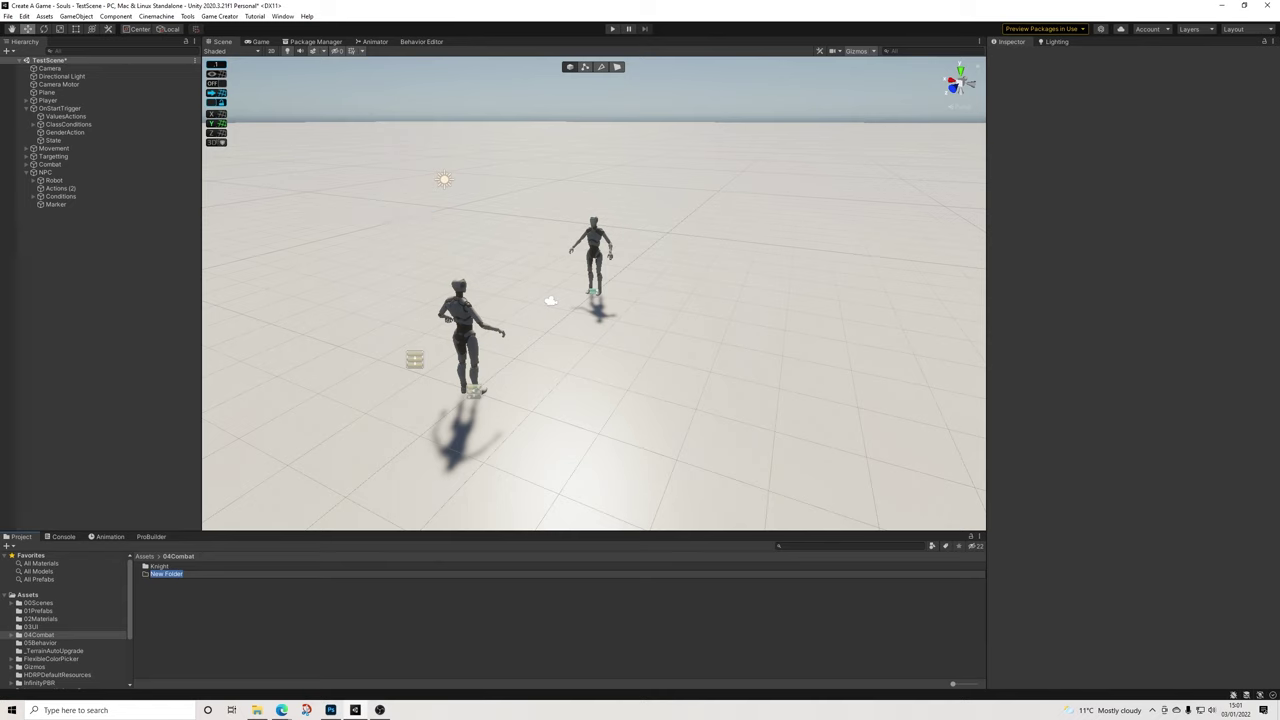
{"action": "type", "text": "NoShield"}
{"action": "key", "text": "Home"}
{"action": "type", "text": "NPC_"}
{"action": "key", "text": "Return"}
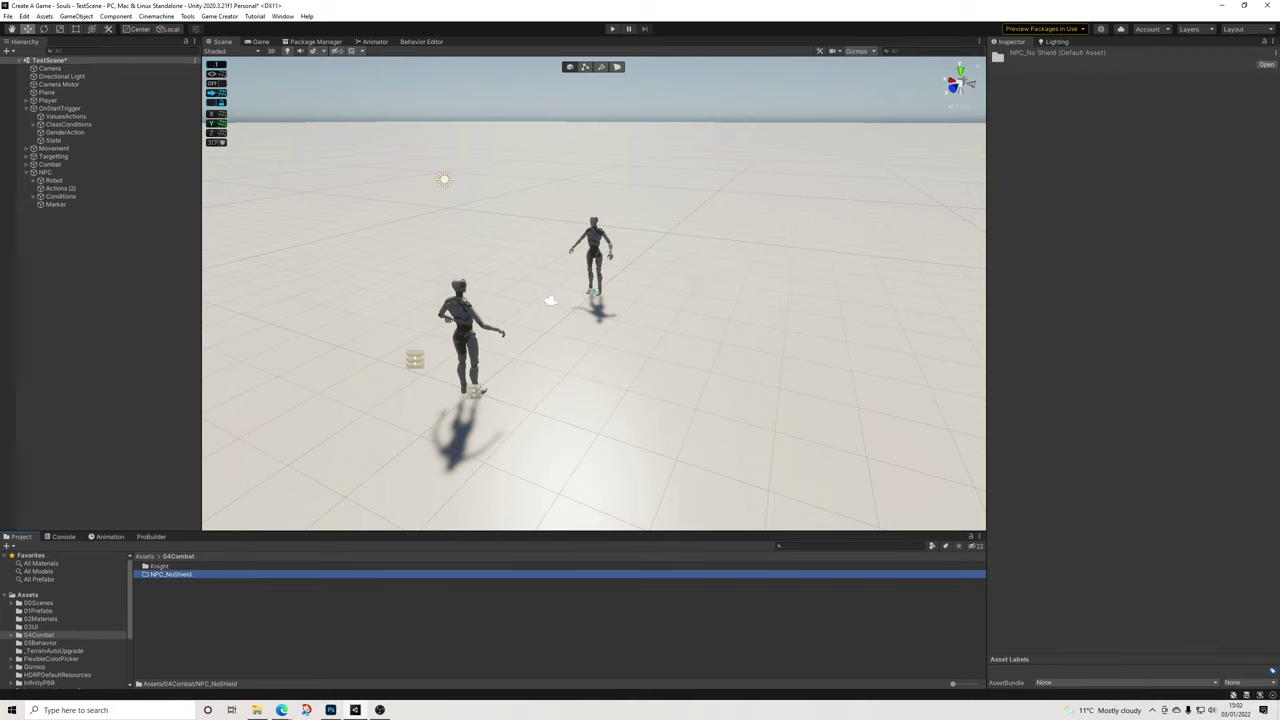
Duplicate the Sword01 melee weapon from the Knight folder and move the copy into the NPC_NoShield folder
{"action": "left_click", "coordinate": [160, 566]}
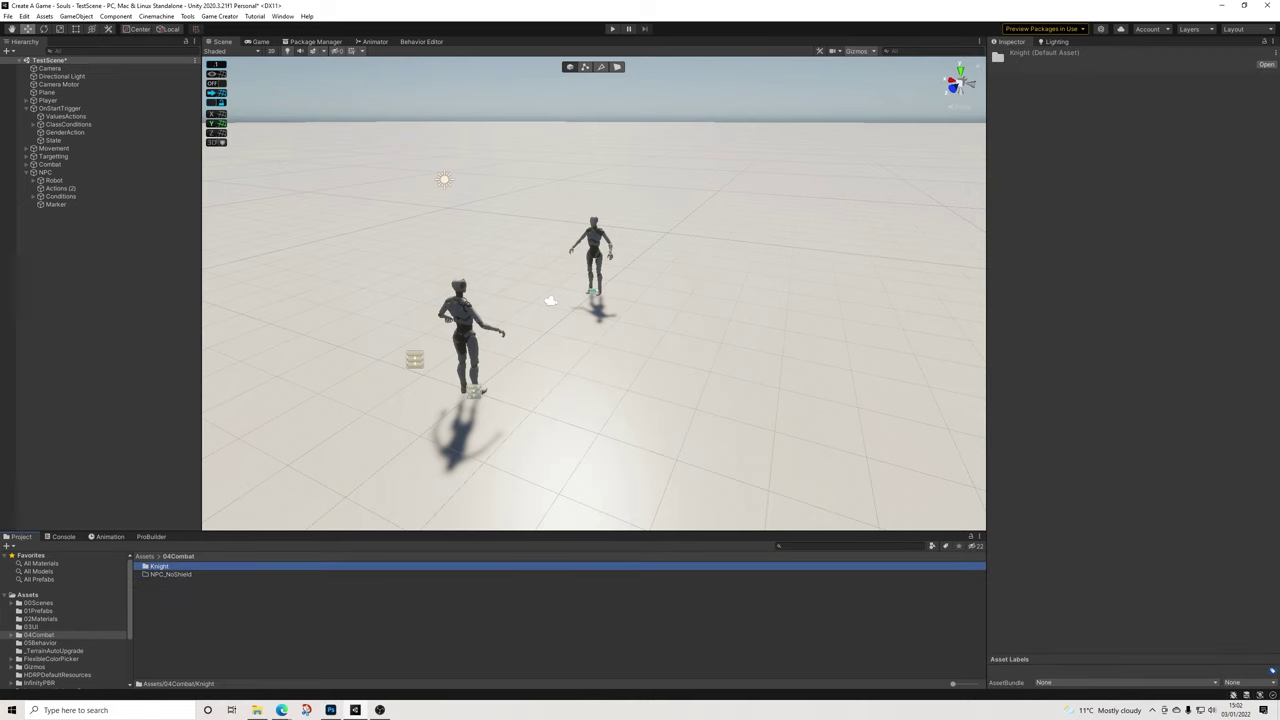
{"action": "double_click", "coordinate": [160, 566]}
{"action": "scroll", "coordinate": [300, 620], "scroll_direction": "down", "scroll_amount": 2}
{"action": "left_click", "coordinate": [163, 579]}
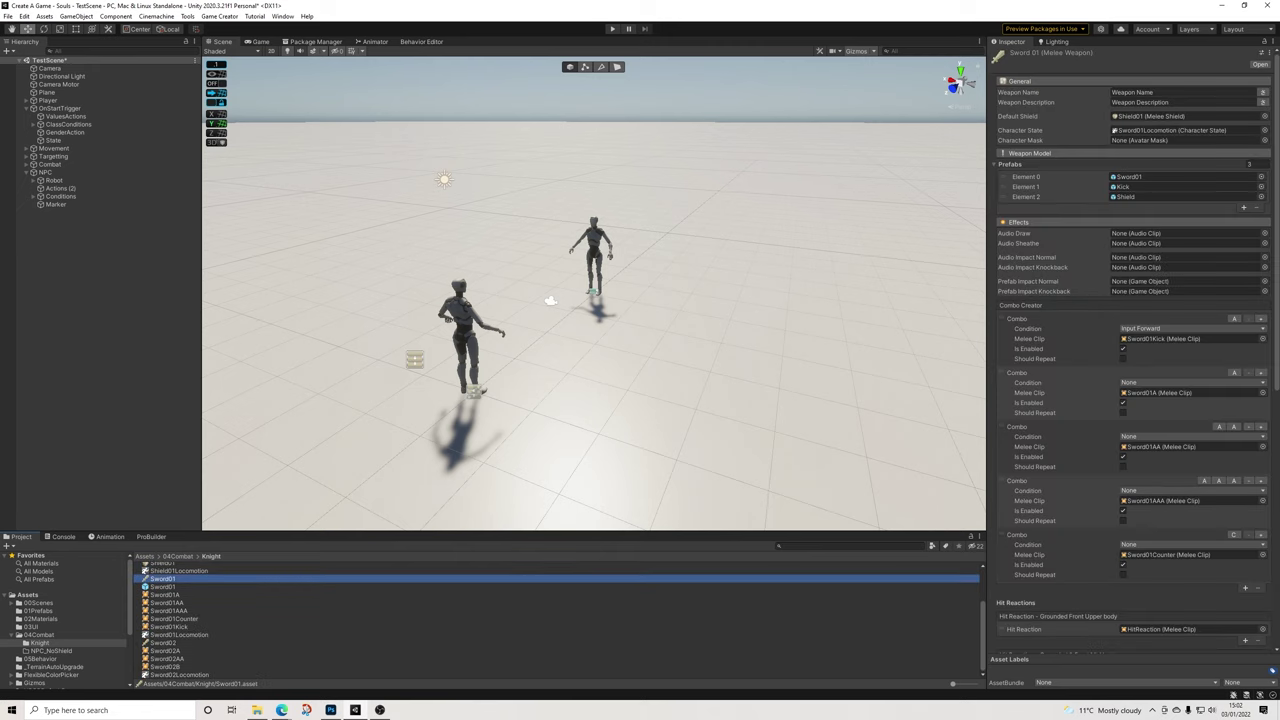
{"action": "key", "text": "ctrl+d"}
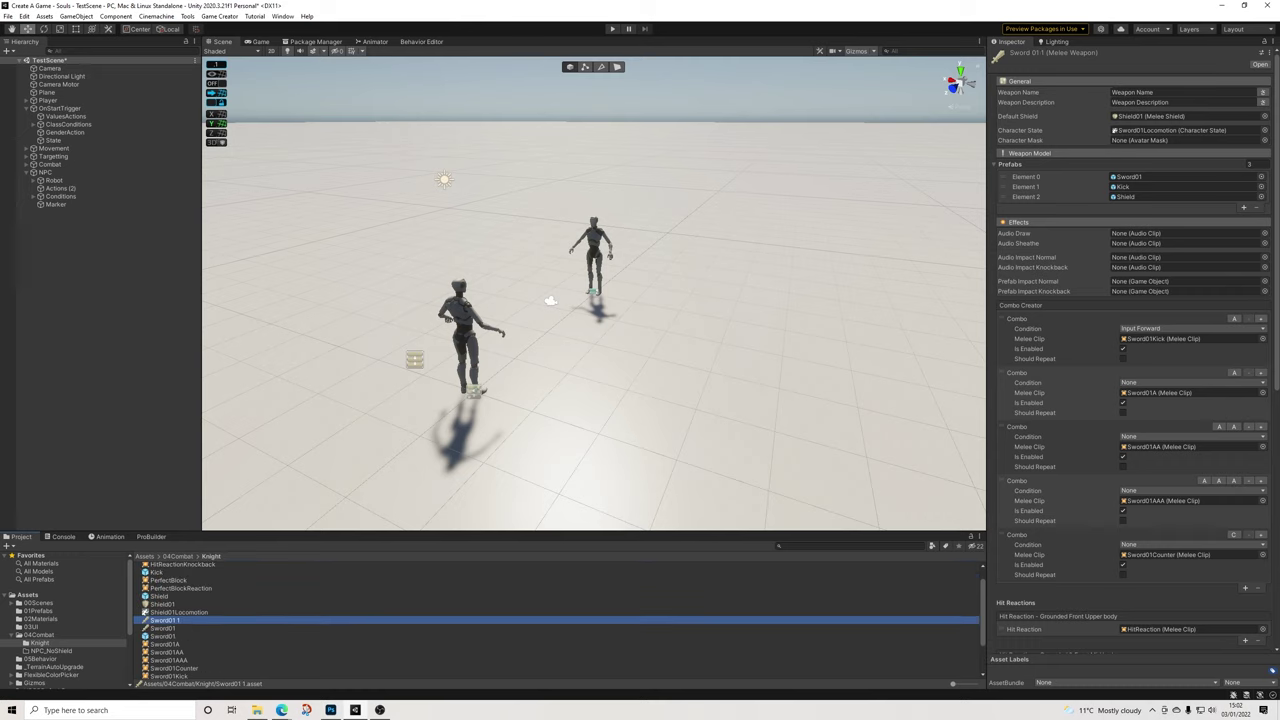
{"action": "left_click_drag", "start_coordinate": [165, 620], "coordinate": [52, 651]}
{"action": "left_click", "coordinate": [52, 651]}
Rename the copied melee weapon in the NPC_NoShield folder as NoShield
{"action": "right_click", "coordinate": [170, 566]}
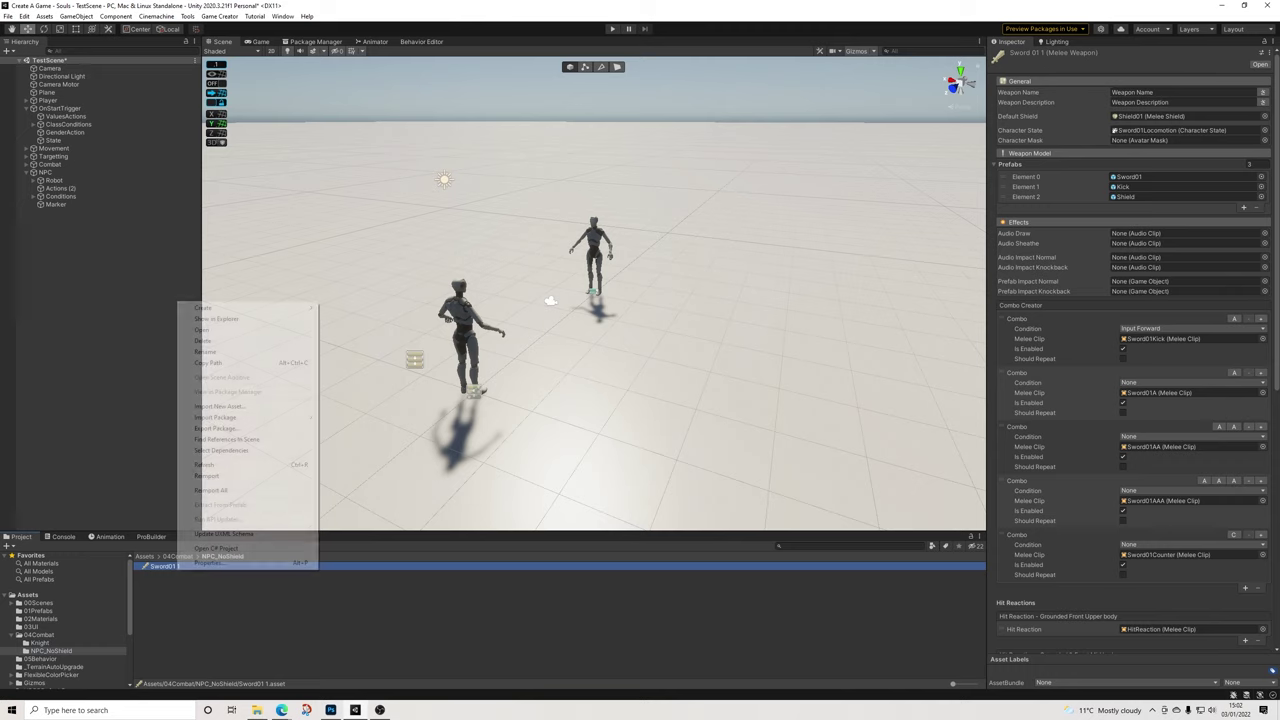
{"action": "left_click", "coordinate": [200, 349]}
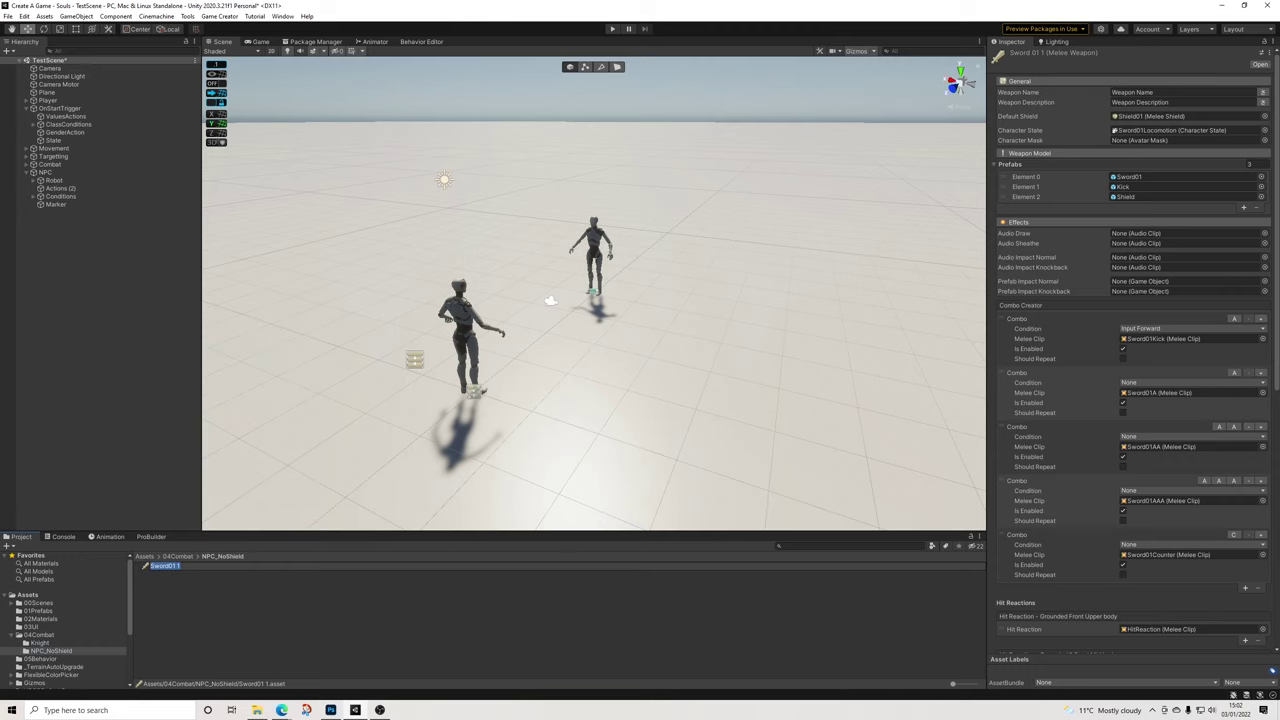
{"action": "type", "text": "NPC"}
{"action": "key", "text": "BackSpace"}
{"action": "key", "text": "BackSpace"}
{"action": "key", "text": "BackSpace"}
{"action": "type", "text": "NoShield"}
{"action": "key", "text": "Return"}
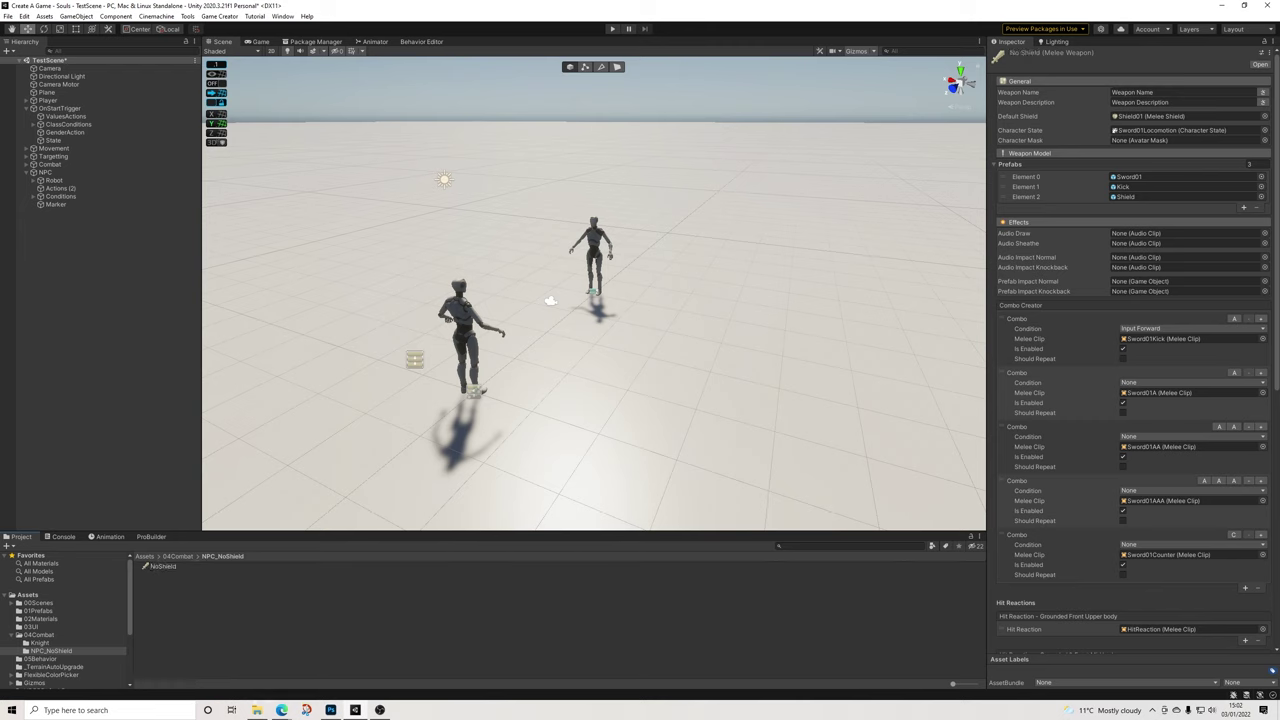
Review the NoShield weapon's settings, duplicate its Sword01 model prefab and move the copy into the NPC_NoShield folder
{"action": "left_click", "coordinate": [163, 566]}
{"action": "scroll", "coordinate": [1133, 350], "scroll_direction": "down", "scroll_amount": 10}
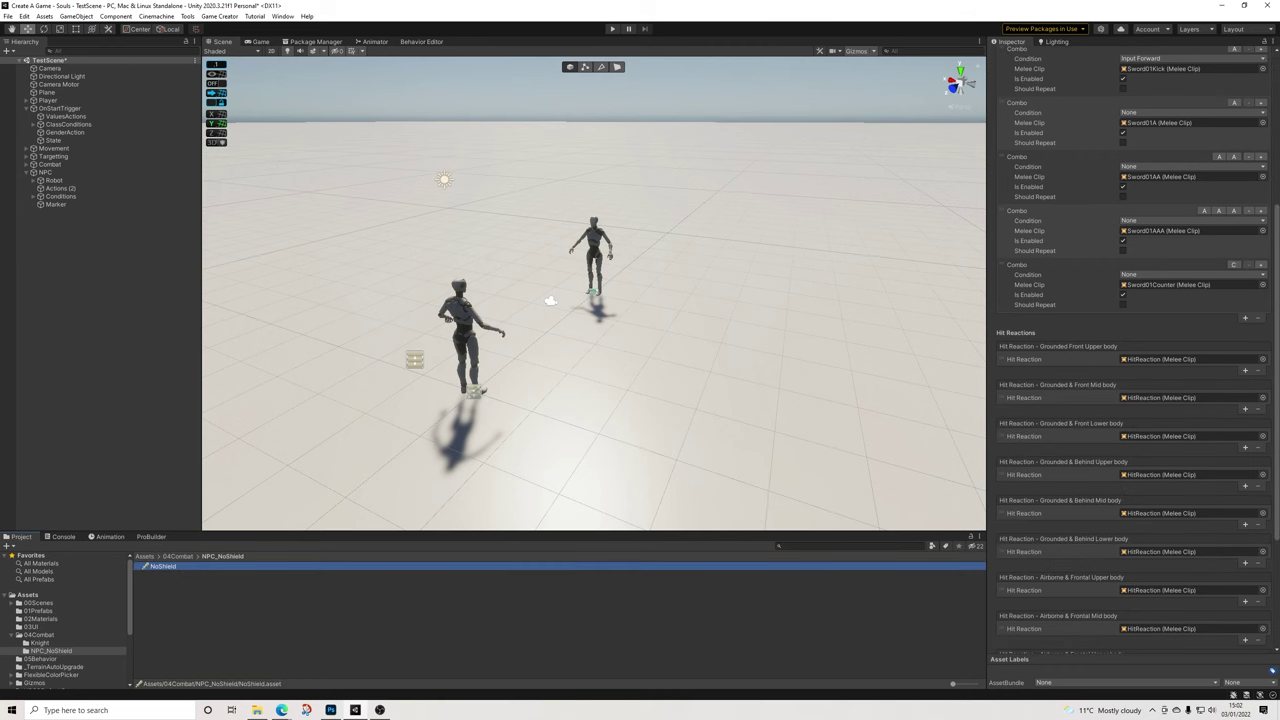
{"action": "scroll", "coordinate": [1133, 350], "scroll_direction": "up", "scroll_amount": 10}
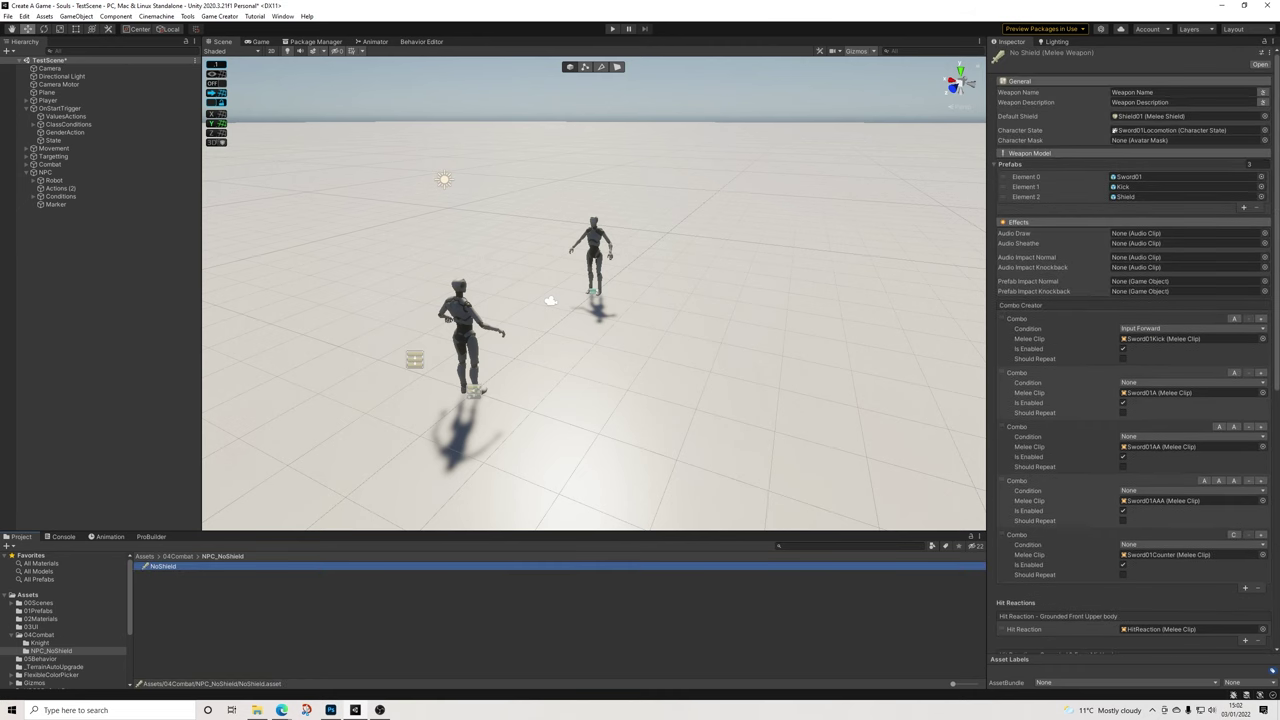
{"action": "scroll", "coordinate": [1133, 350], "scroll_direction": "down", "scroll_amount": 3}
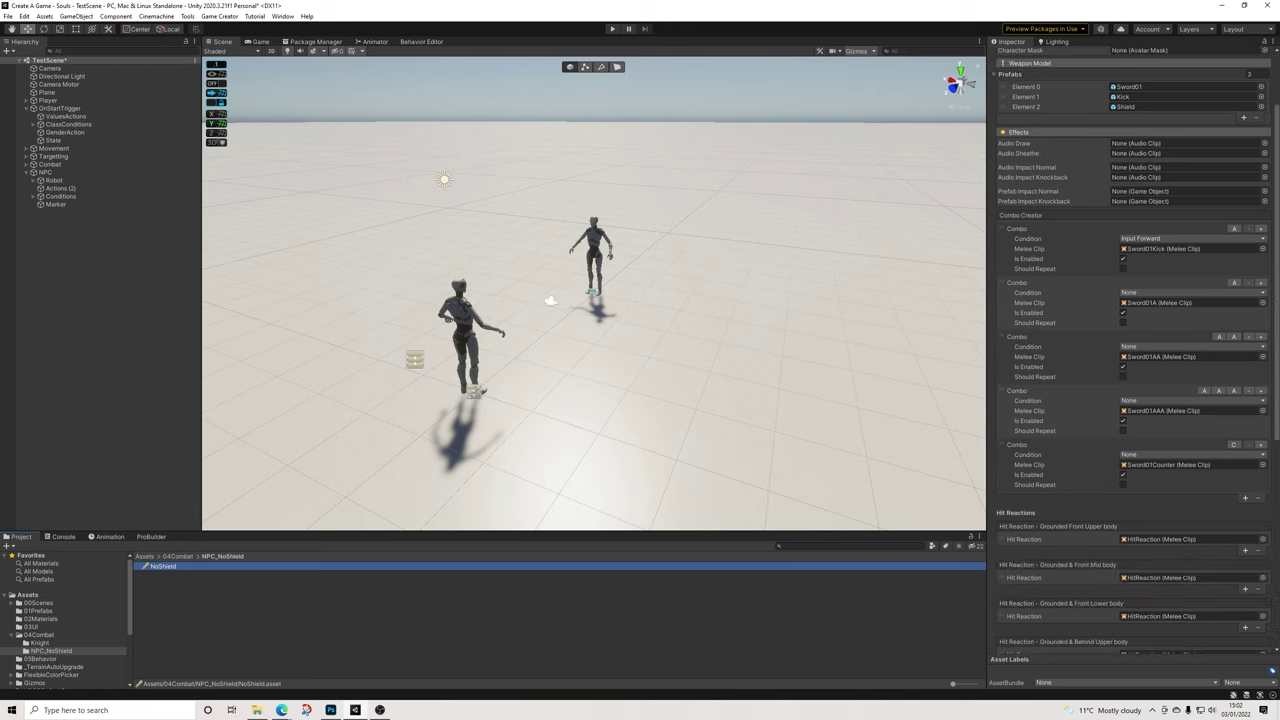
{"action": "scroll", "coordinate": [1133, 350], "scroll_direction": "up", "scroll_amount": 3}
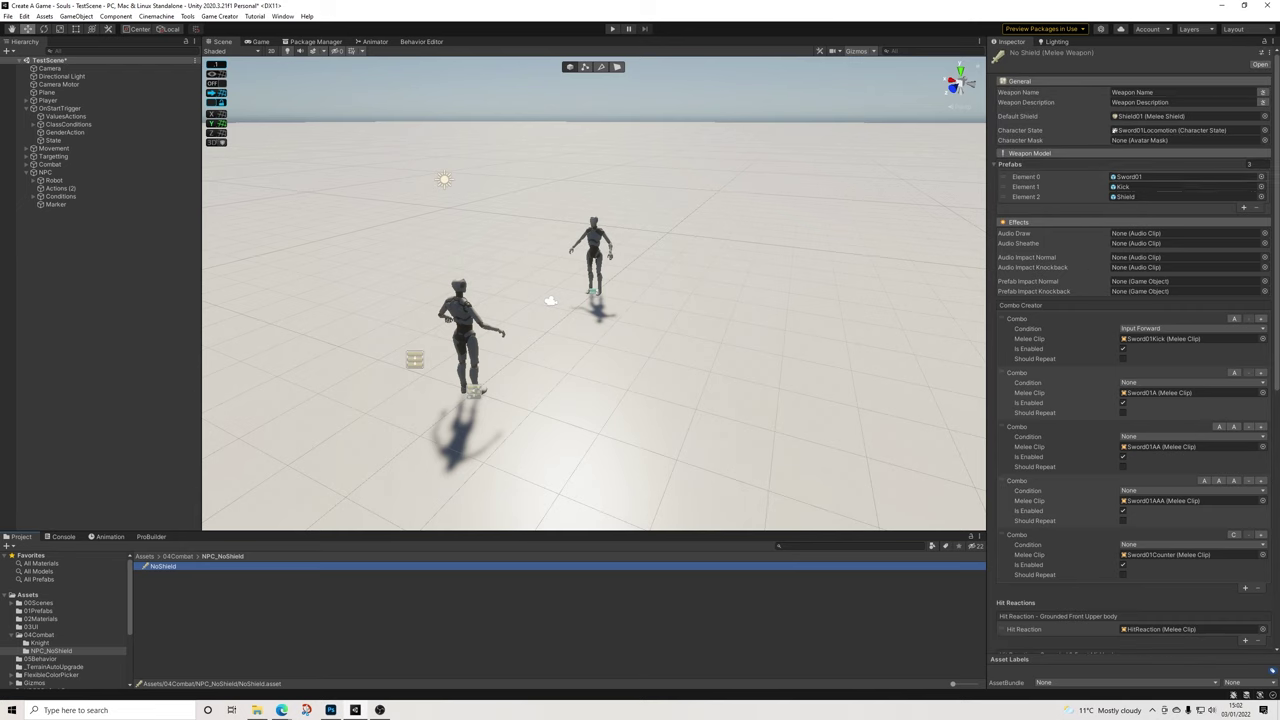
{"action": "left_click", "coordinate": [1180, 177]}
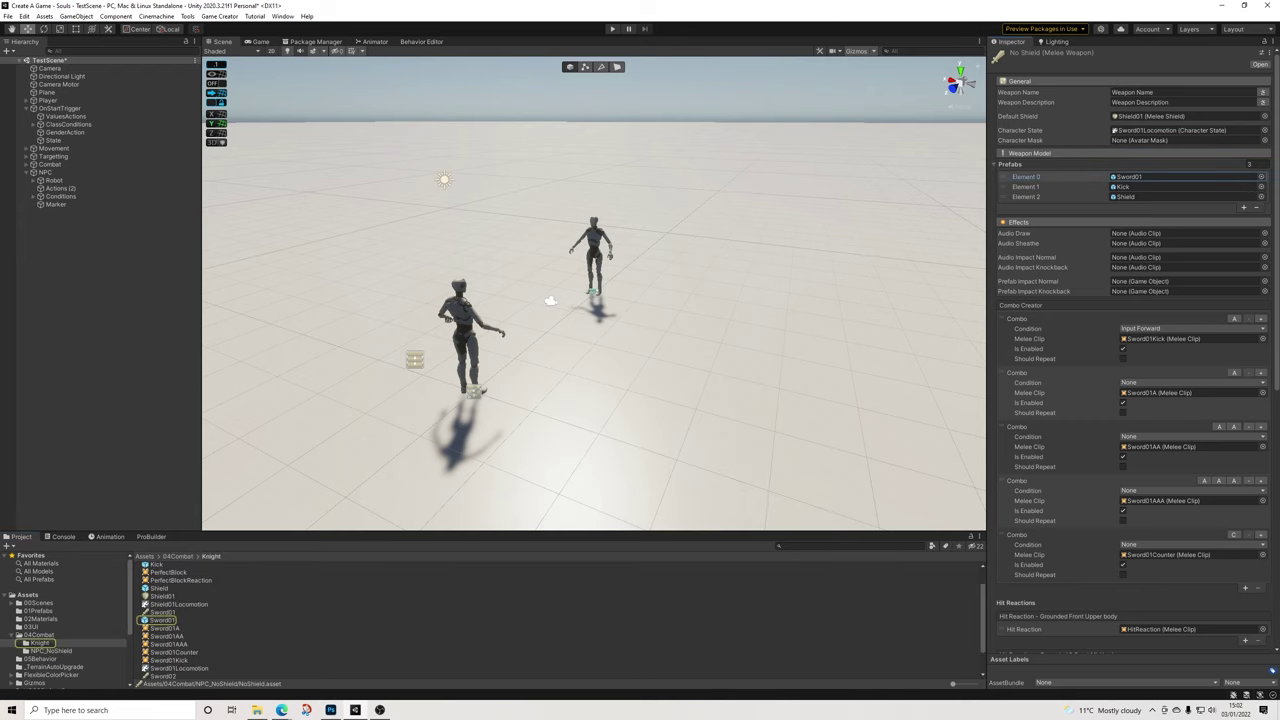
{"action": "left_click", "coordinate": [162, 620]}
{"action": "key", "text": "ctrl+d"}
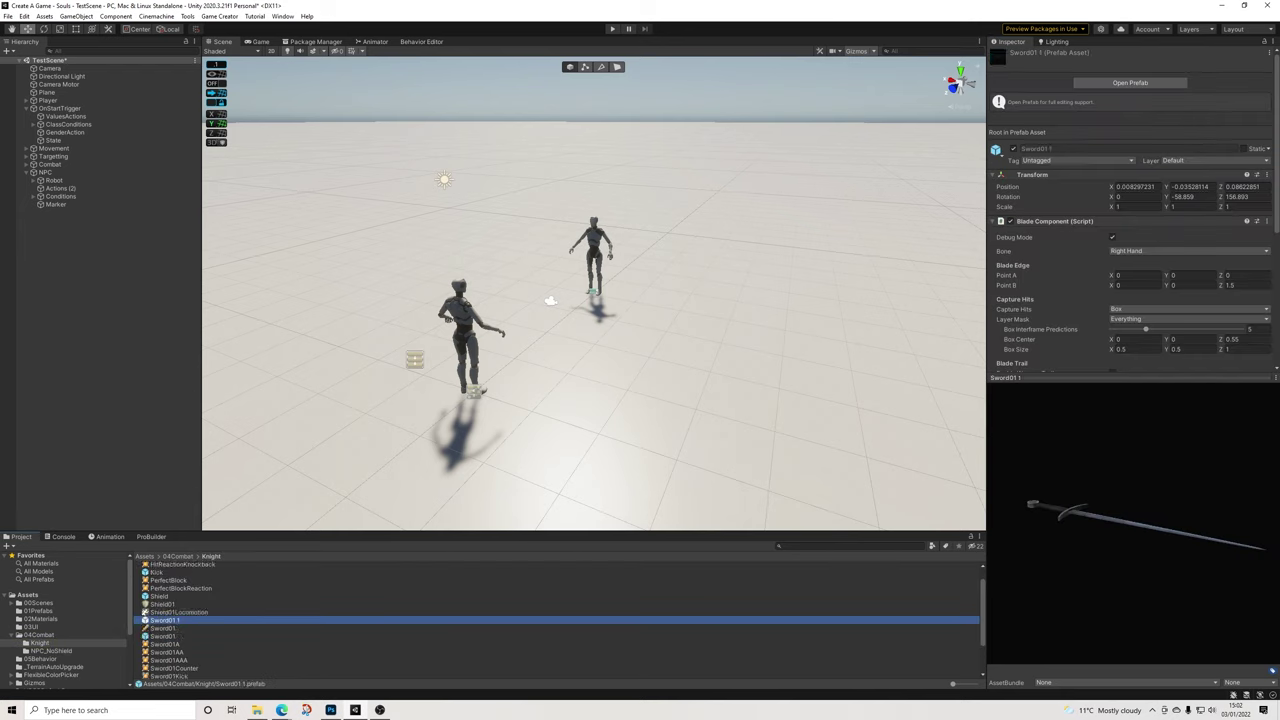
{"action": "left_click_drag", "start_coordinate": [162, 620], "coordinate": [50, 651]}
{"action": "left_click", "coordinate": [51, 651]}
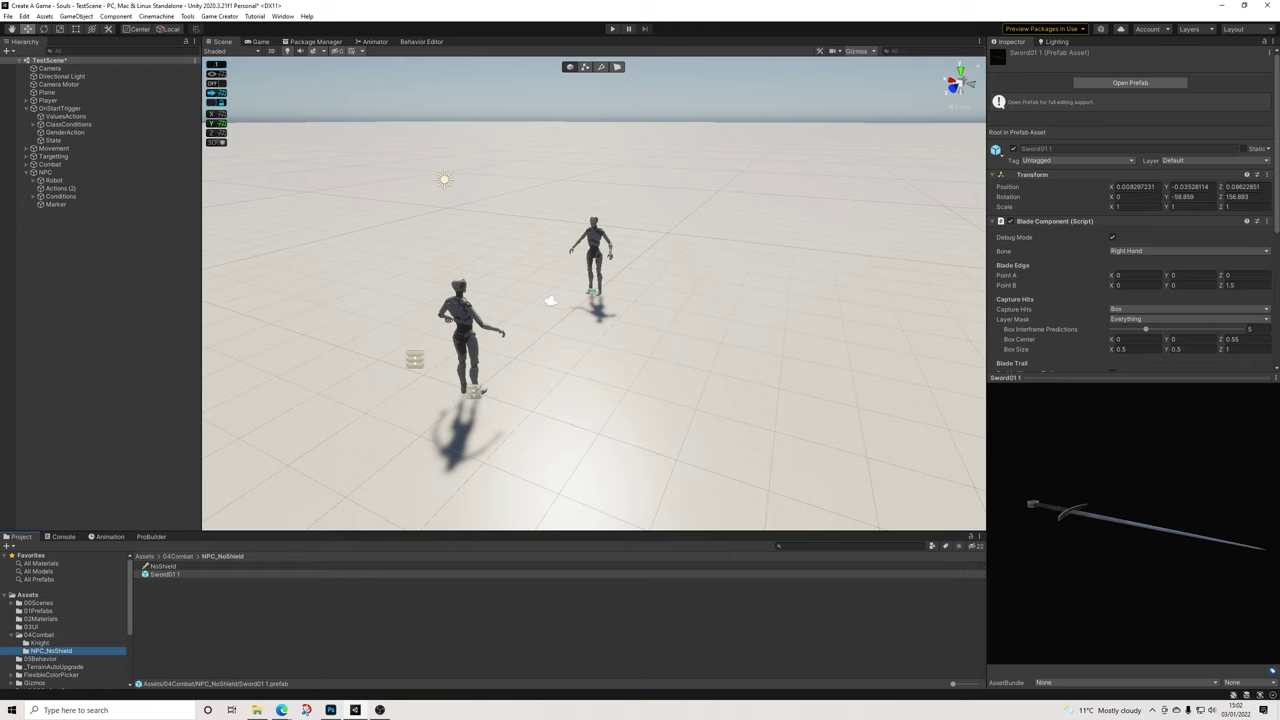
Set the NoShield weapon's Default Shield to None
{"action": "left_click", "coordinate": [163, 566]}
{"action": "left_click", "coordinate": [1263, 116]}
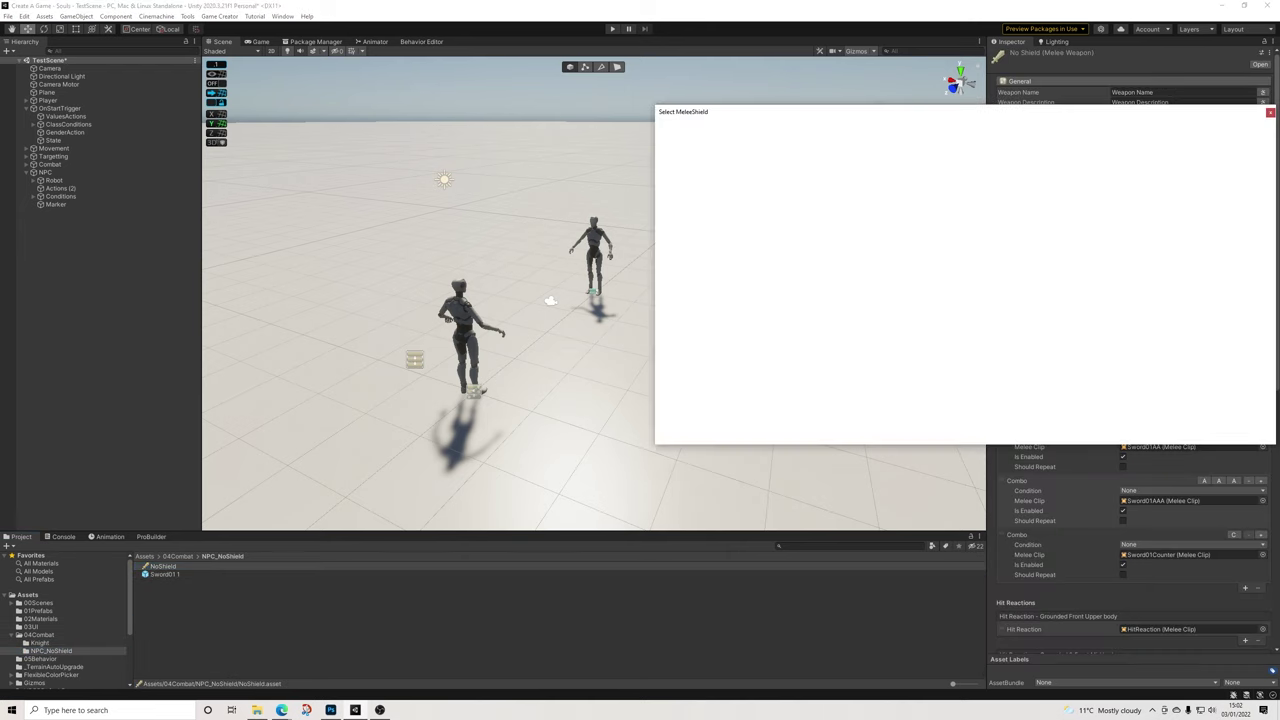
{"action": "left_click", "coordinate": [680, 145]}
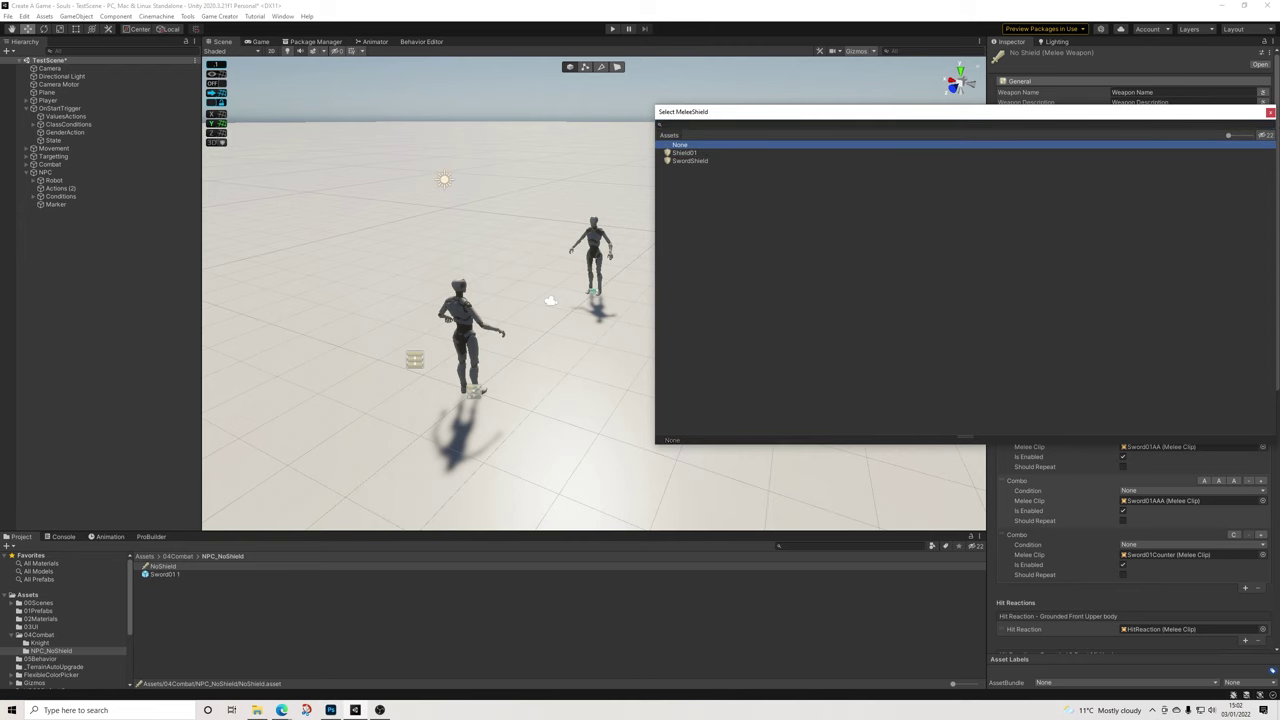
{"action": "left_click", "coordinate": [1270, 112]}
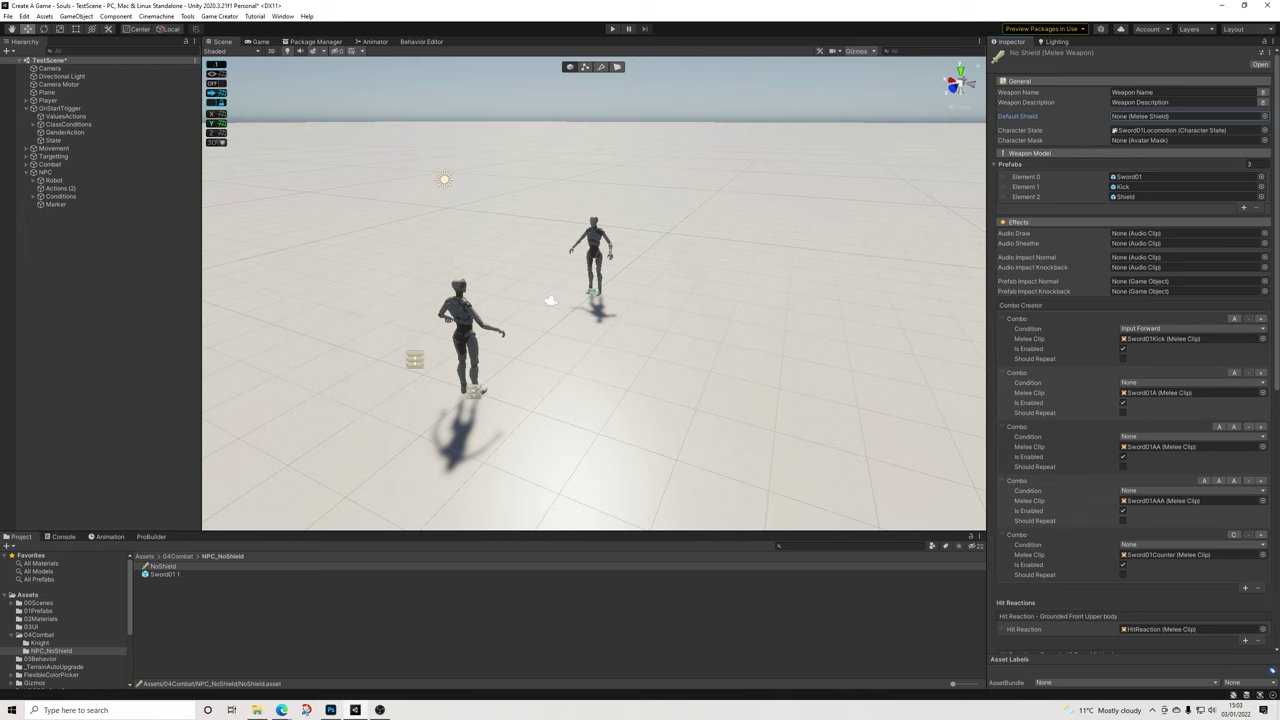
Rename the copied sword prefab as NoShieldPrefab and assign it as Element 0 of the NoShield weapon's prefabs
{"action": "right_click", "coordinate": [164, 574]}
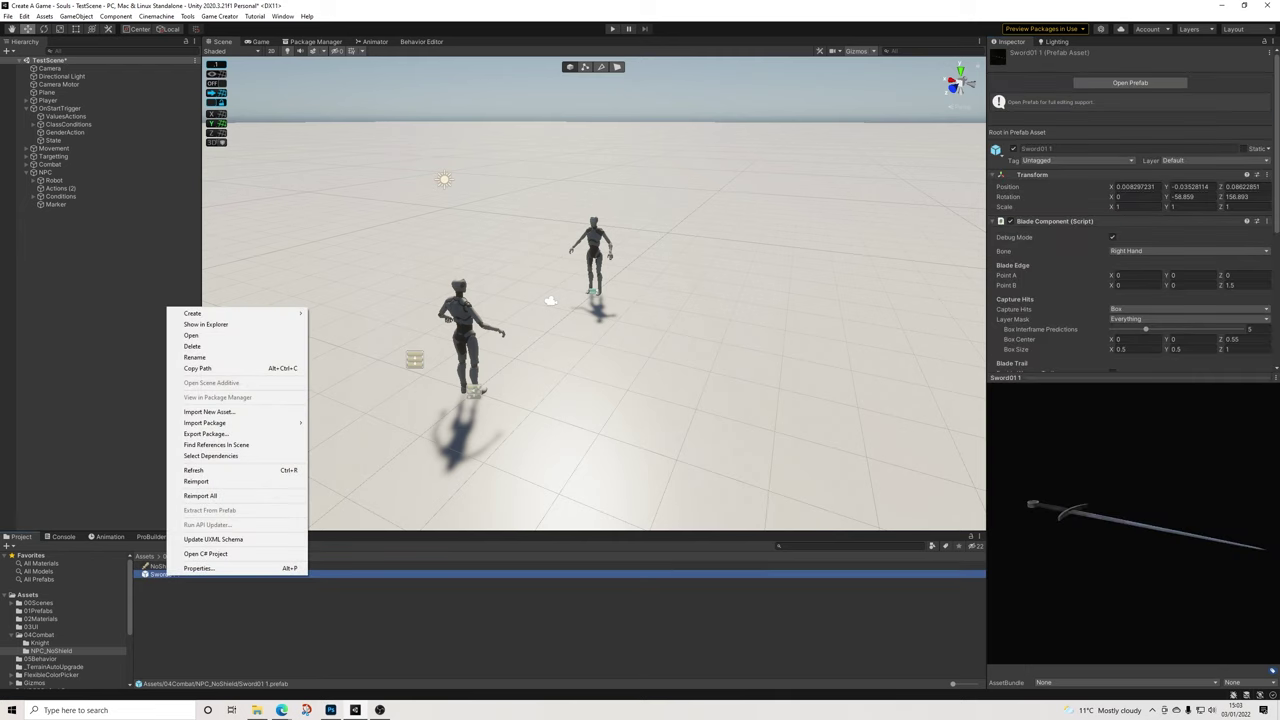
{"action": "left_click", "coordinate": [194, 357]}
{"action": "type", "text": "NoShieldPrefab"}
{"action": "key", "text": "Return"}
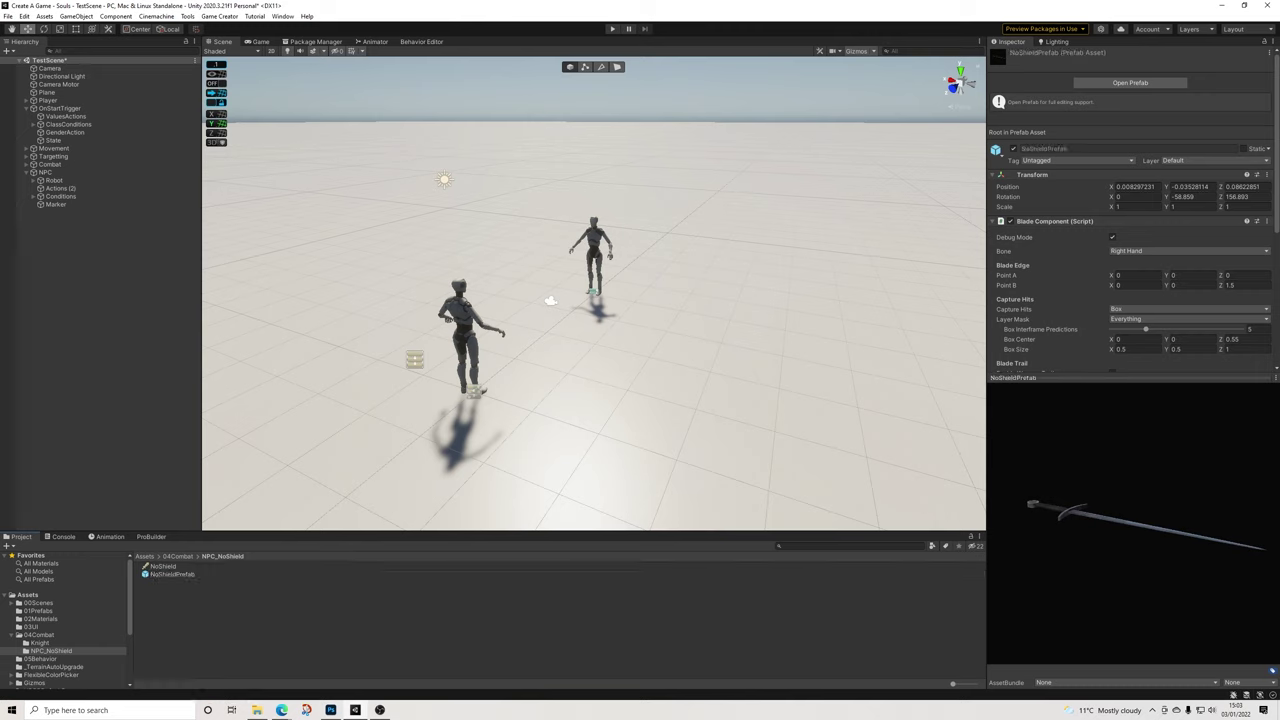
{"action": "left_click", "coordinate": [163, 566]}
{"action": "left_click_drag", "start_coordinate": [172, 574], "coordinate": [1145, 177]}
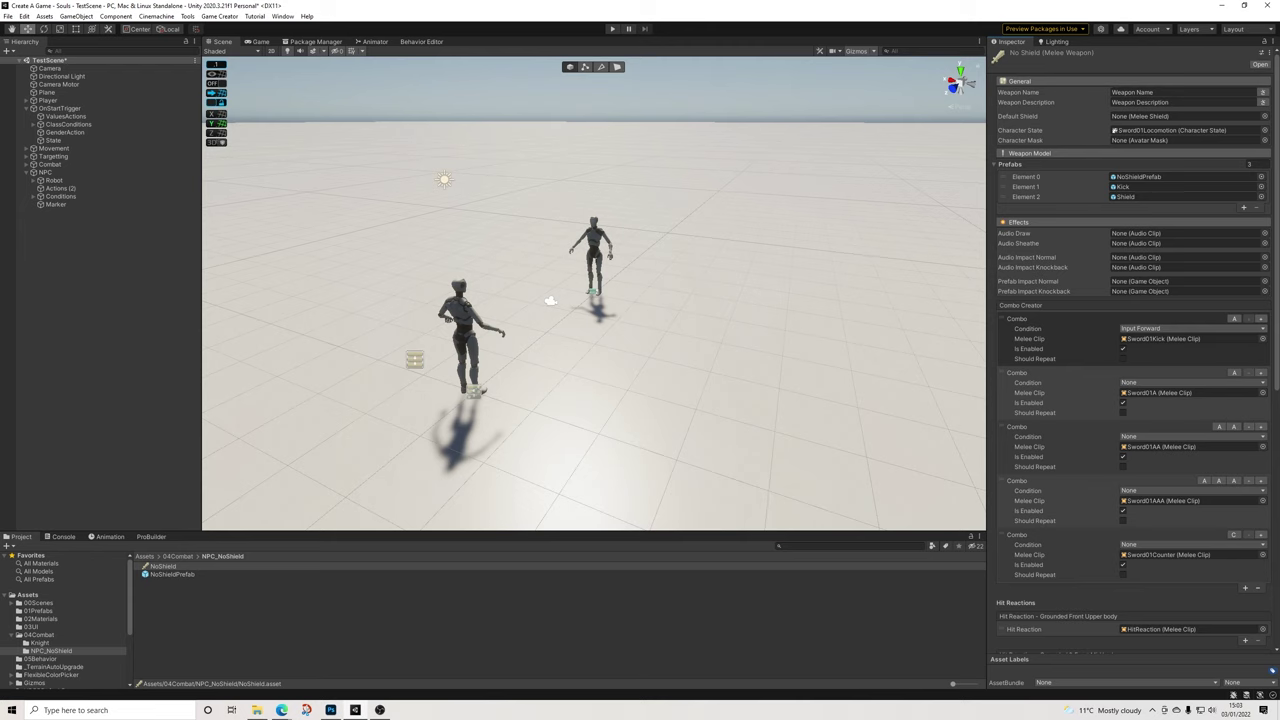
Remove the Sword01Kick and Sword01AAA combos from the NoShield weapon and change the Sword01Counter combo's input to B
{"action": "left_click", "coordinate": [1258, 588]}
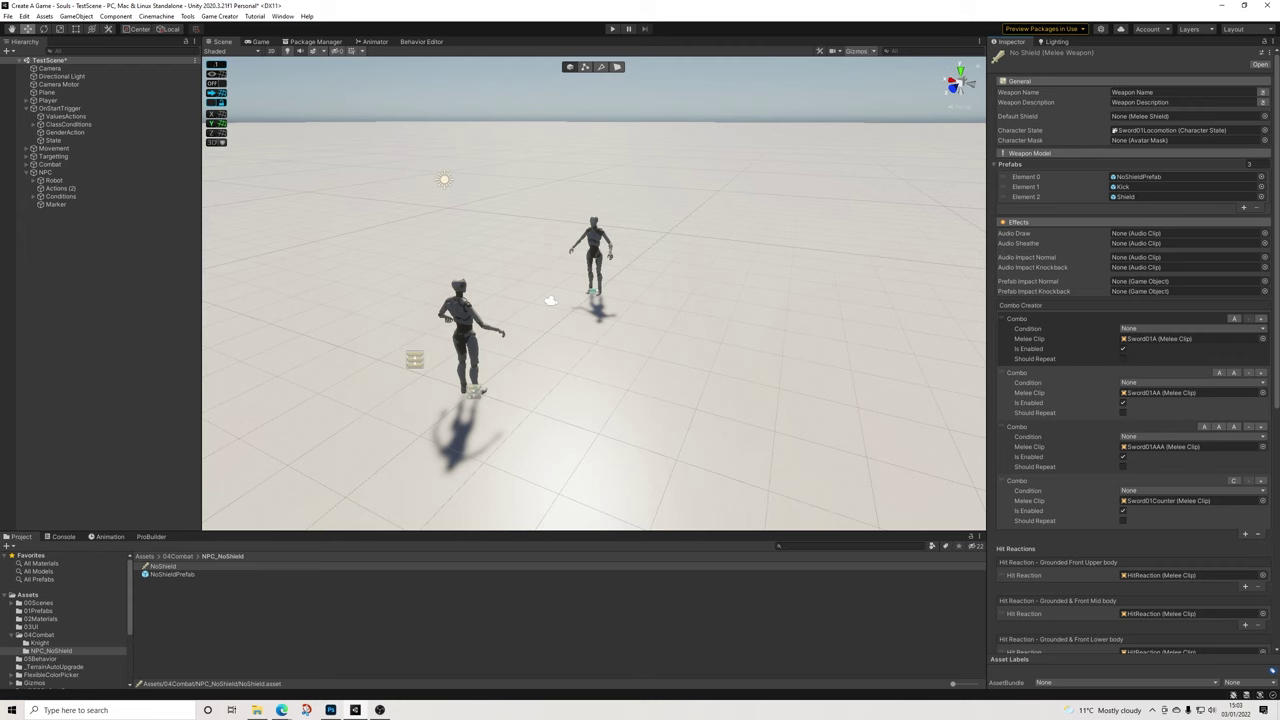
{"action": "left_click", "coordinate": [1070, 374]}
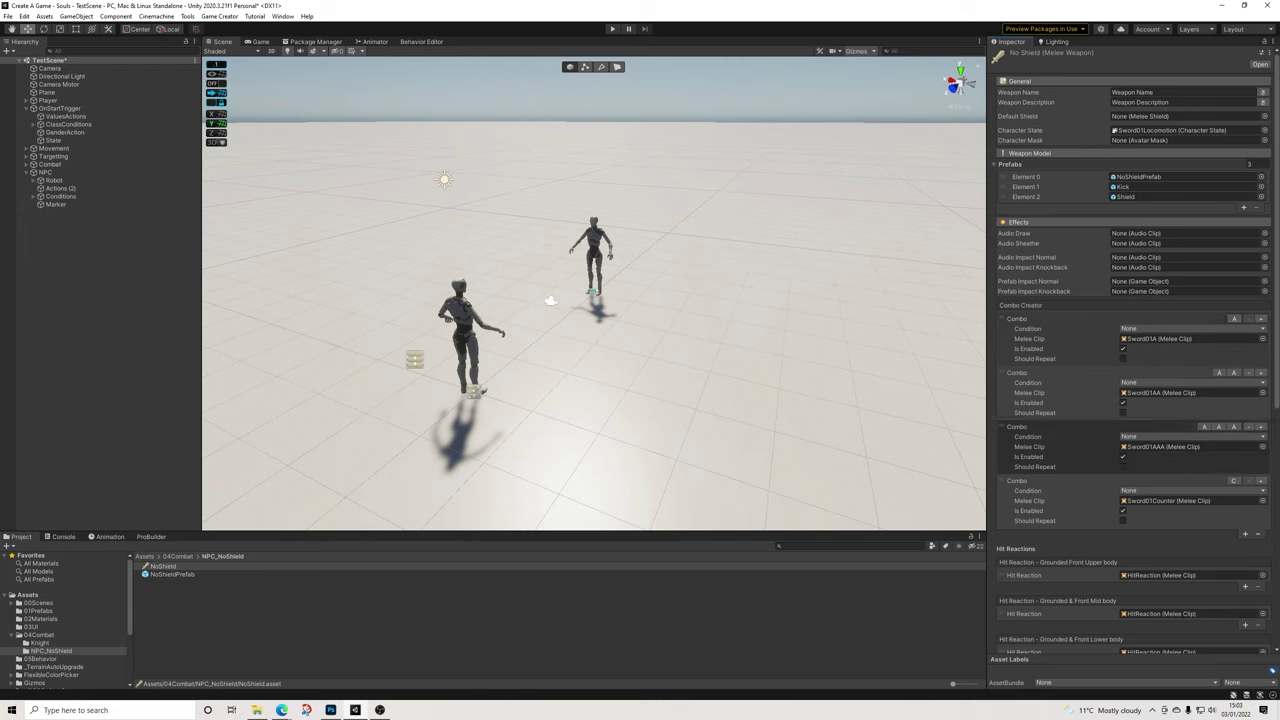
{"action": "left_click", "coordinate": [1257, 534]}
{"action": "left_click", "coordinate": [1234, 427]}
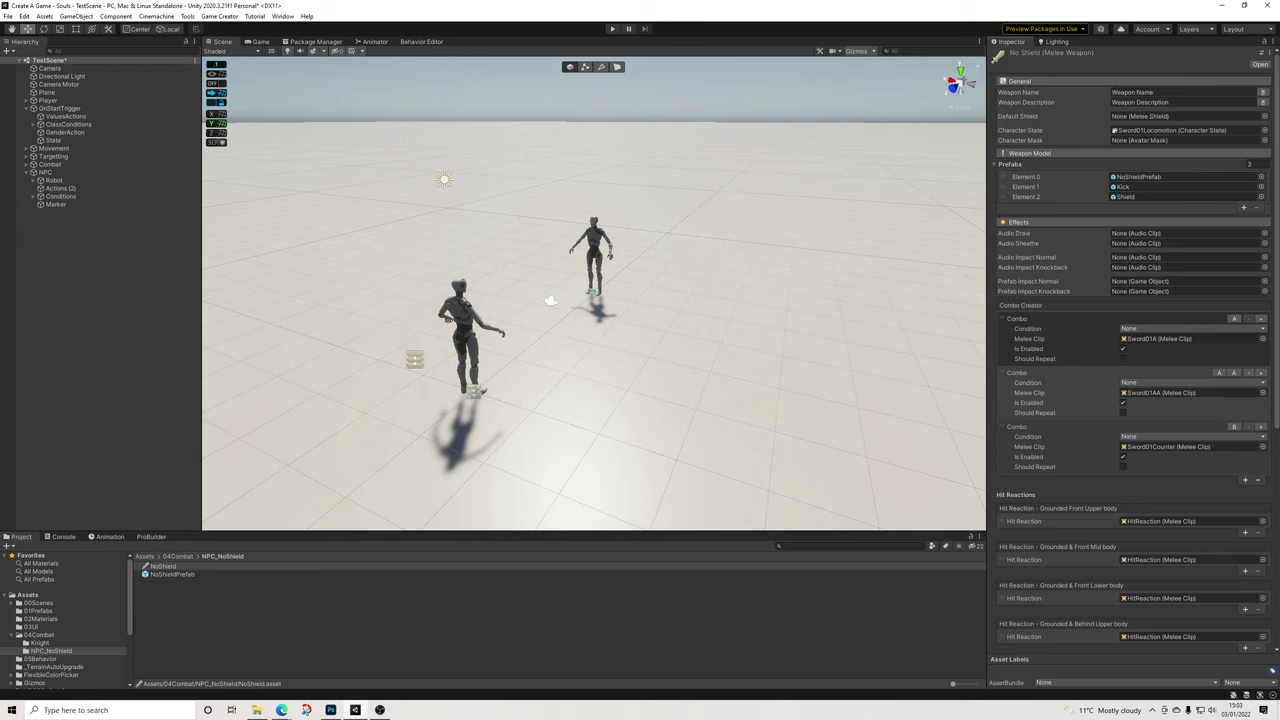
Duplicate the Sword01A melee clip from the Knight folder and move the copy into the NPC_NoShield folder
{"action": "left_click", "coordinate": [40, 643]}
{"action": "scroll", "coordinate": [180, 620], "scroll_direction": "down", "scroll_amount": 3}
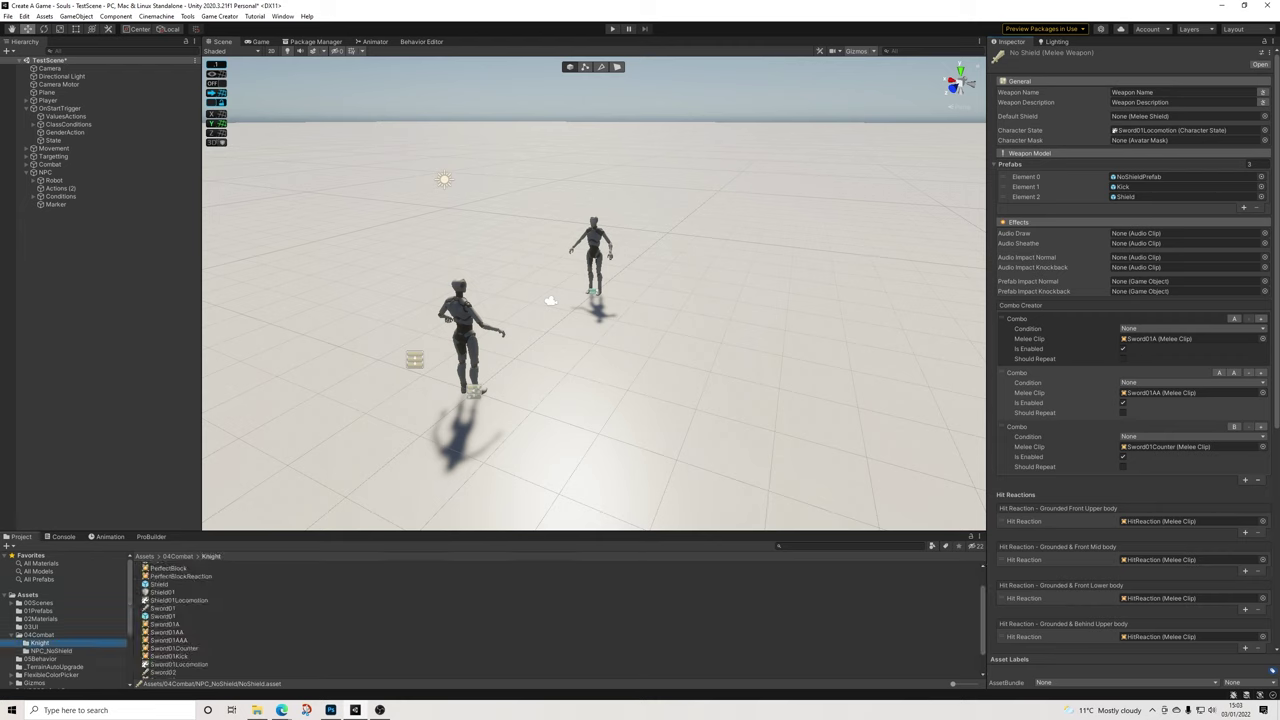
{"action": "left_click", "coordinate": [166, 595]}
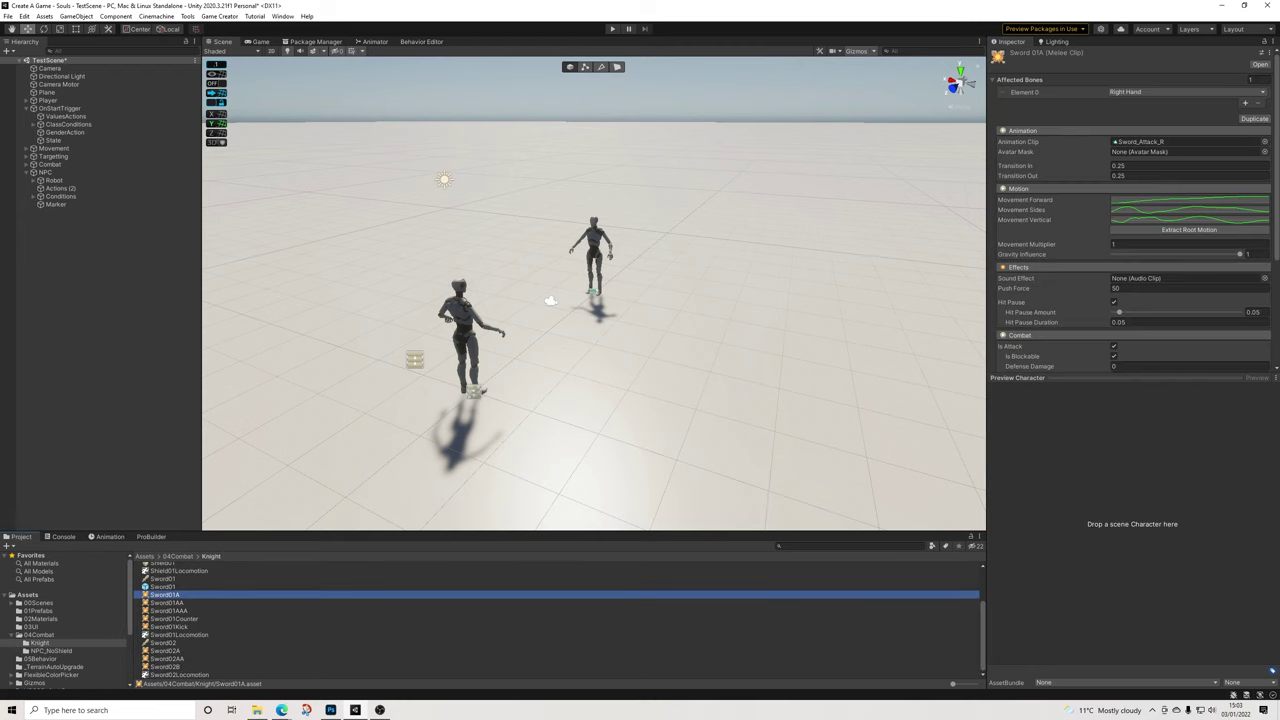
{"action": "scroll", "coordinate": [63, 620], "scroll_direction": "down", "scroll_amount": 5}
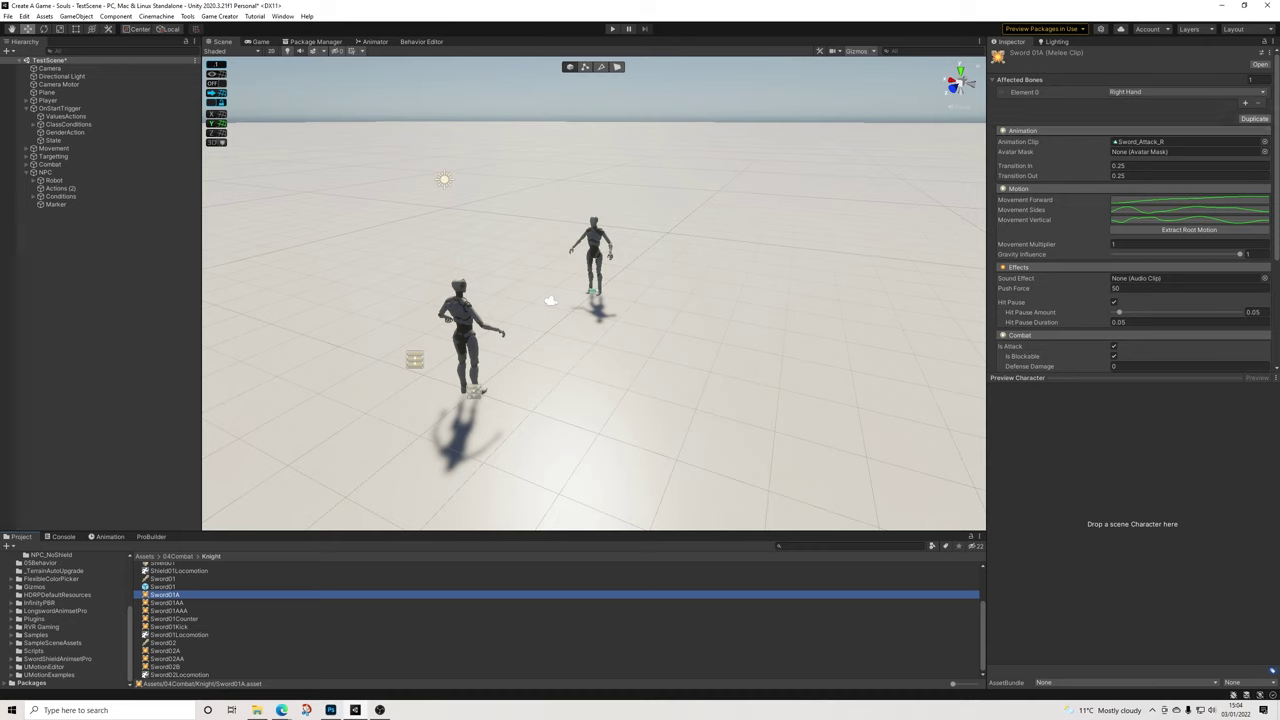
{"action": "left_click", "coordinate": [1255, 119]}
{"action": "left_click_drag", "start_coordinate": [167, 595], "coordinate": [52, 564]}
{"action": "left_click", "coordinate": [52, 564]}
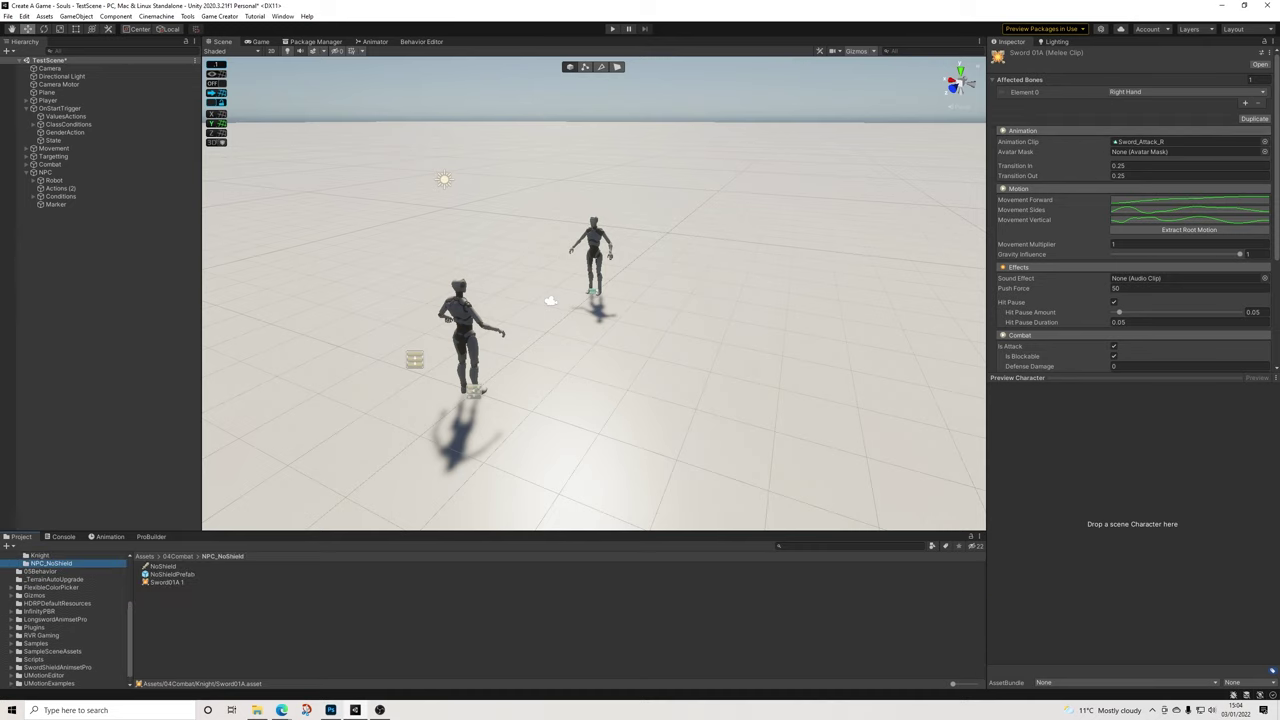
Rename the copied Sword01A melee clip in the NPC_NoShield folder as NoShieldA
{"action": "left_click", "coordinate": [166, 582]}
{"action": "right_click", "coordinate": [168, 582]}
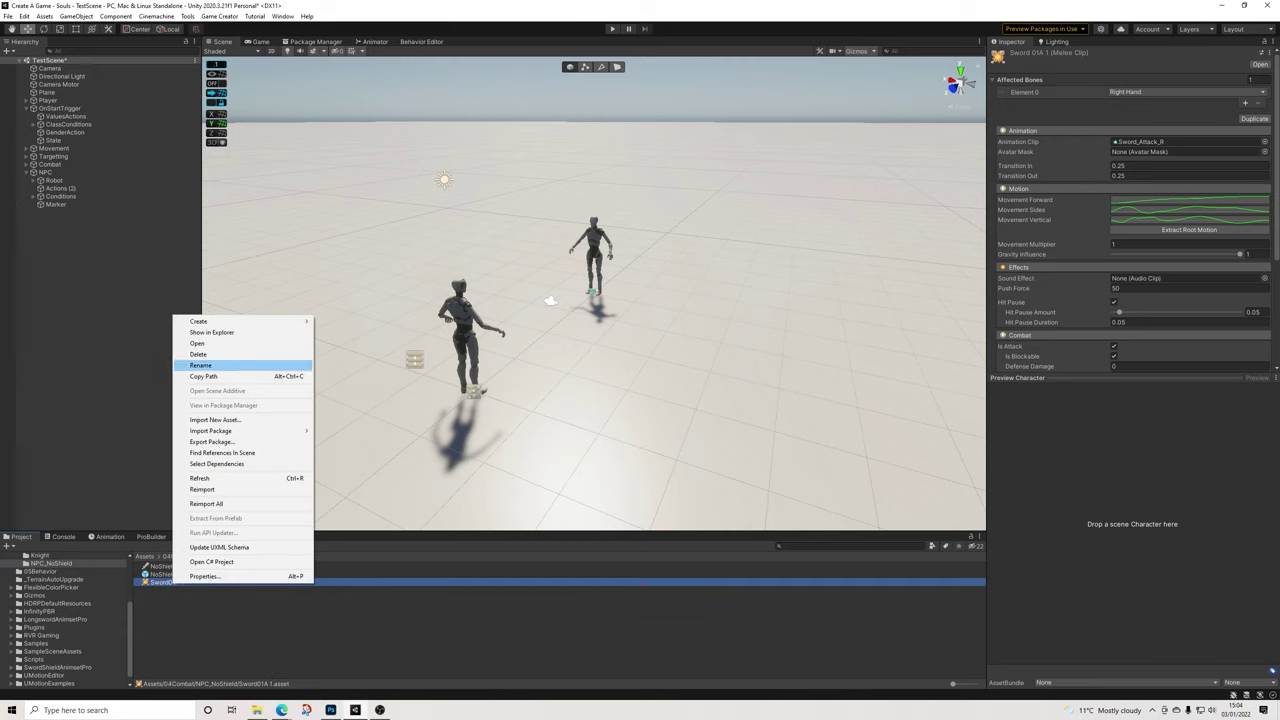
{"action": "left_click", "coordinate": [195, 363]}
{"action": "type", "text": "No"}
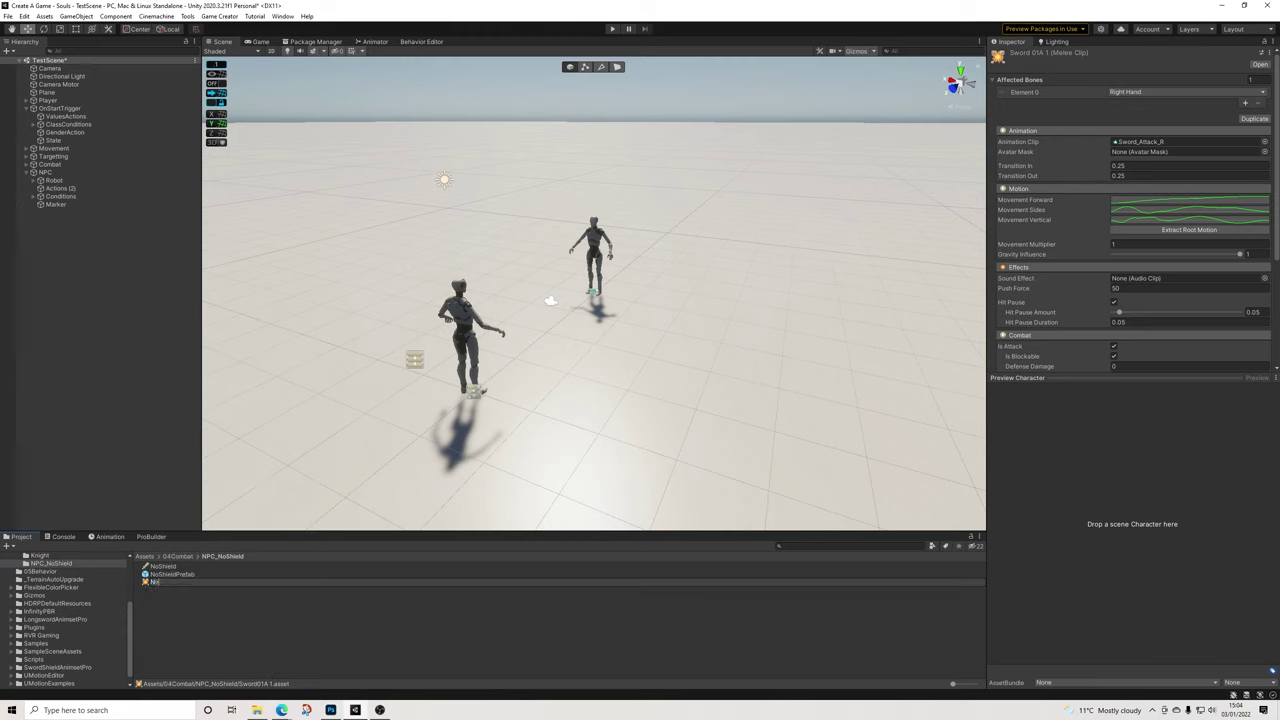
{"action": "type", "text": "ShieldA"}
{"action": "key", "text": "Return"}
{"action": "left_click", "coordinate": [165, 574]}
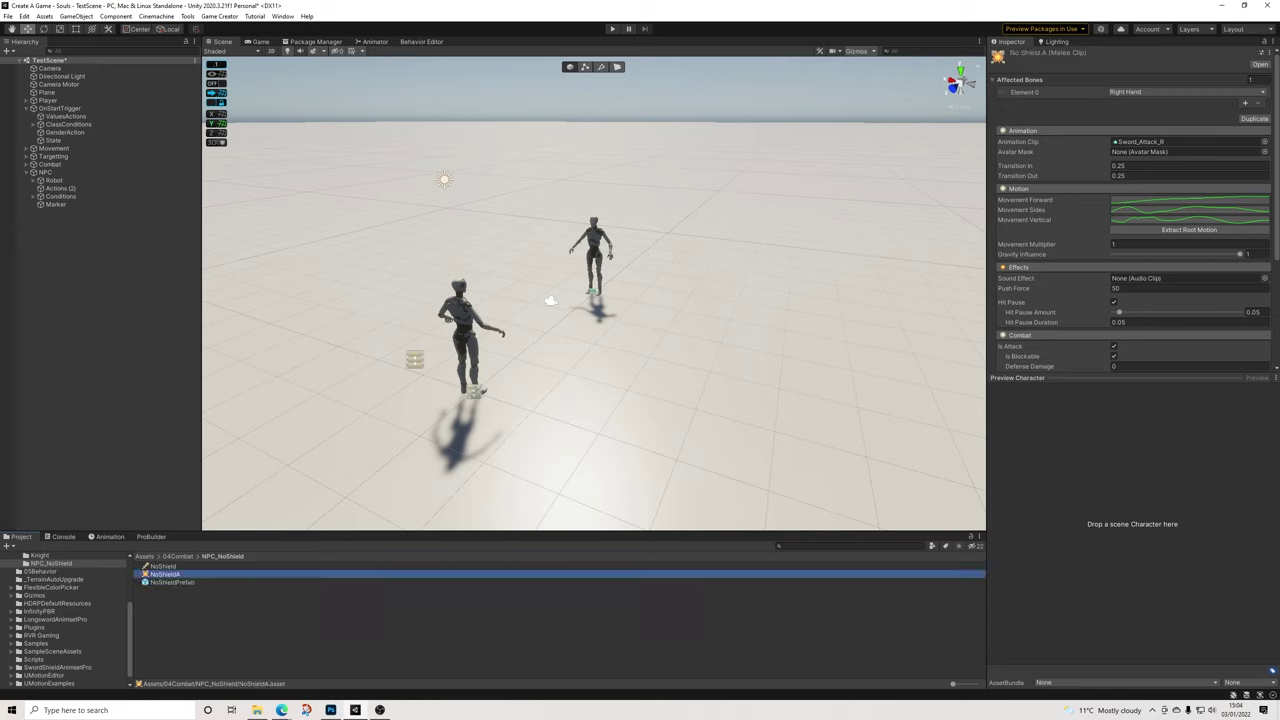
Locate NoShieldA's assigned animation among the SwordShieldAnimsetPro animations and preview the Sword_Attack_Combo_CL_Heavy clip
{"action": "left_click", "coordinate": [1140, 141]}
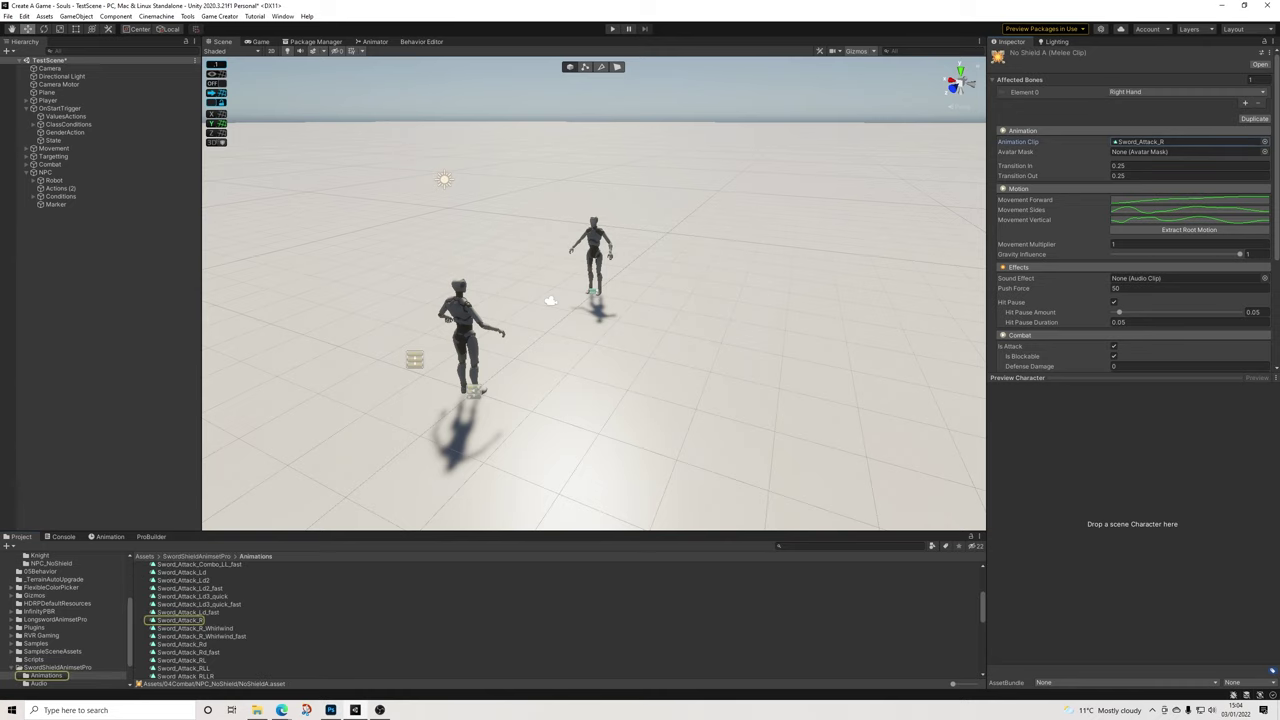
{"action": "scroll", "coordinate": [558, 620], "scroll_direction": "up", "scroll_amount": 1}
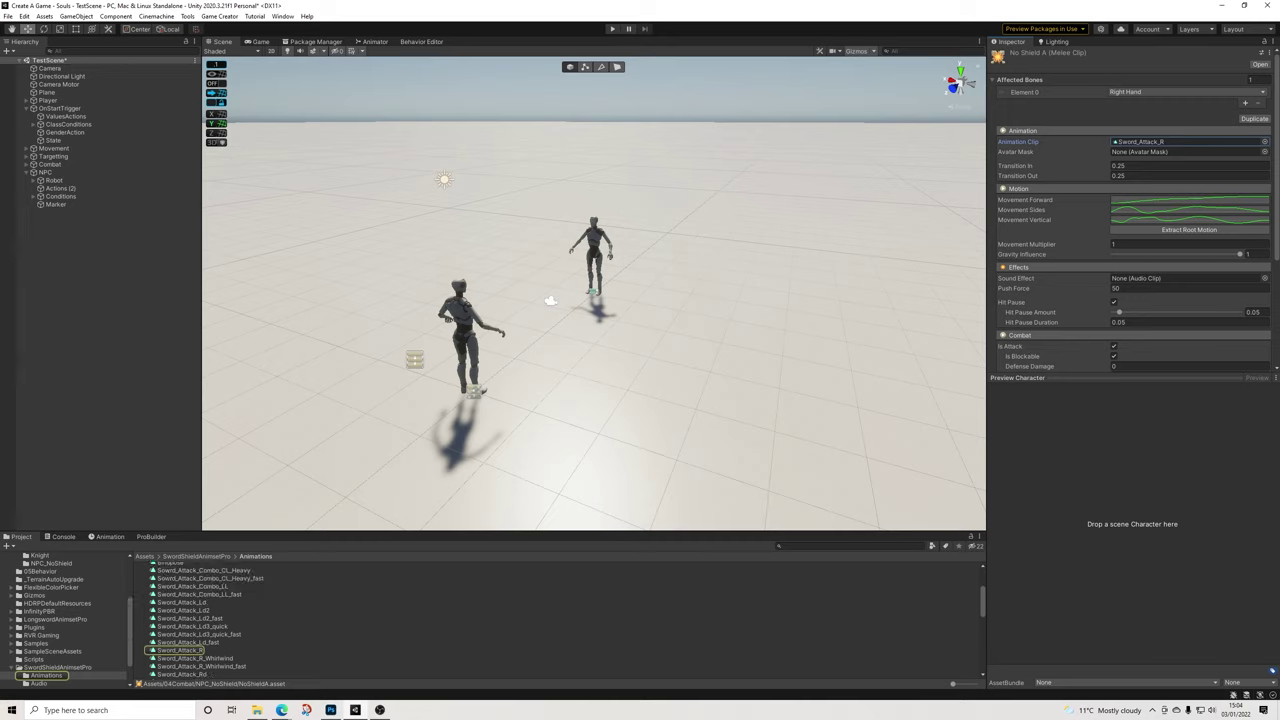
{"action": "left_click", "coordinate": [204, 571]}
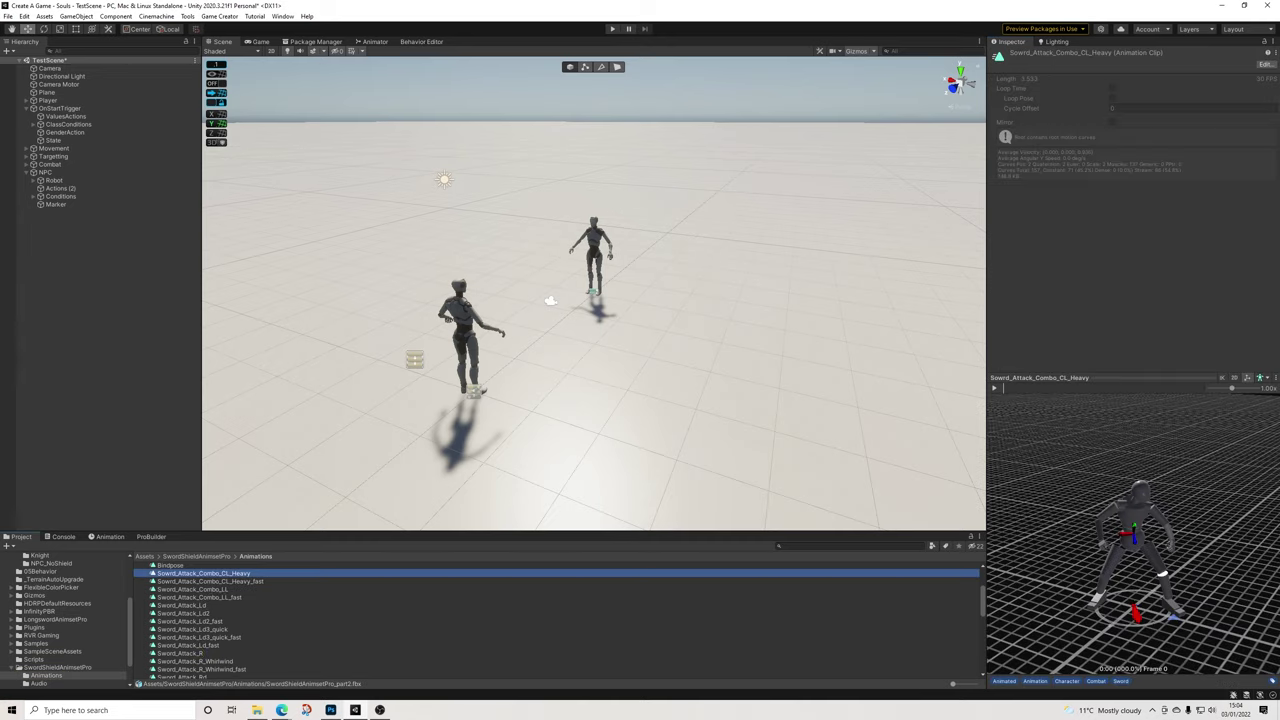
{"action": "left_click", "coordinate": [994, 388]}
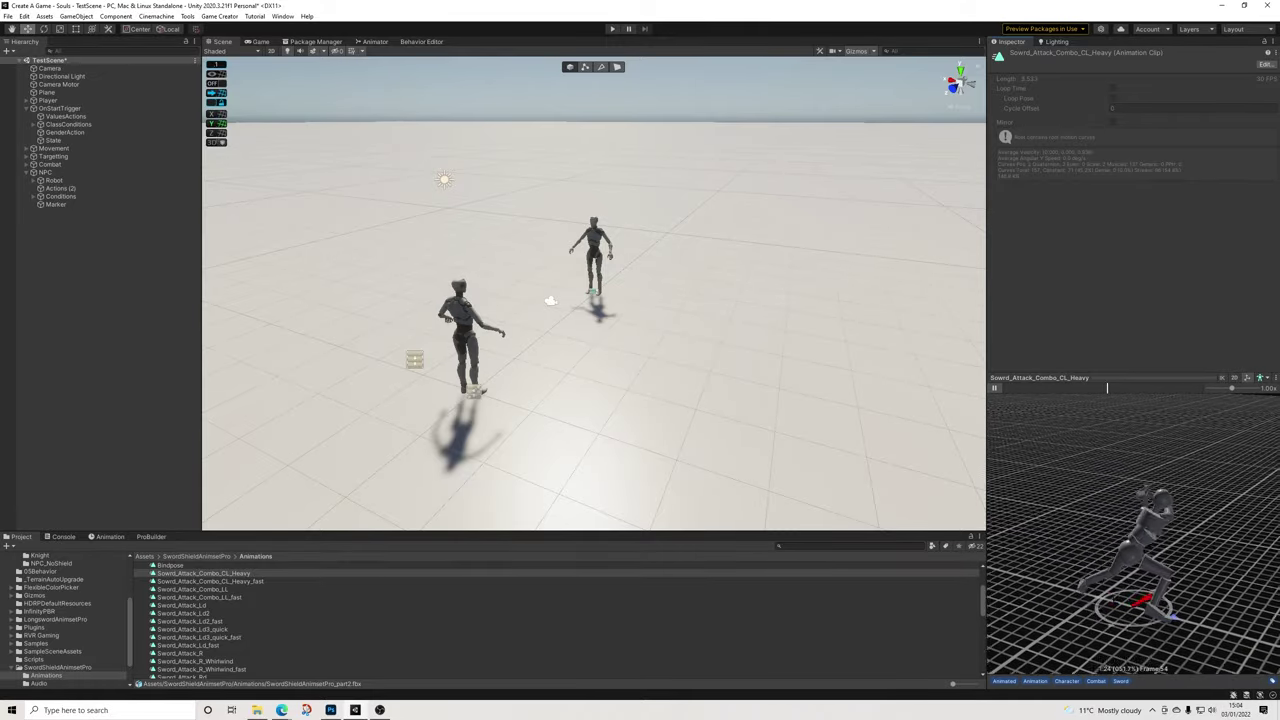
{"action": "left_click", "coordinate": [994, 388]}
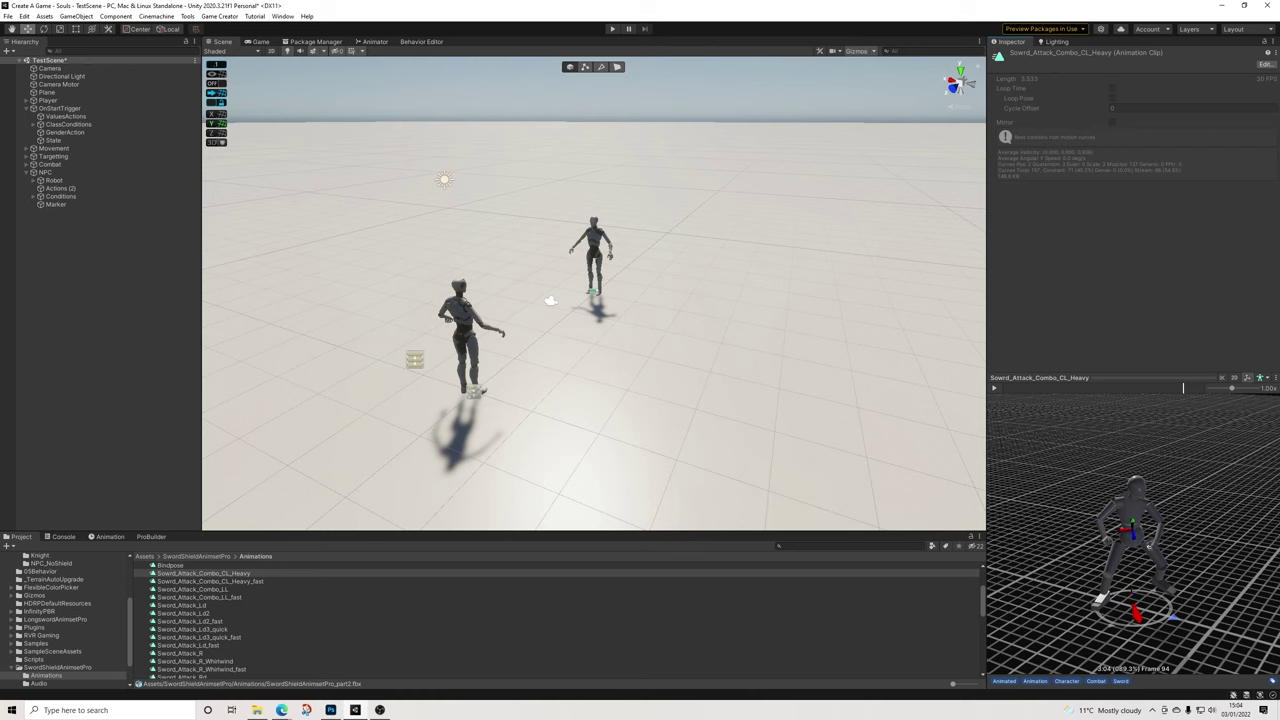
Examine Sword_Attack_Ld and play previews of the Sword_Attack_Ld2, Sword_Attack_R and Sword_Attack_RL animations
{"action": "left_click", "coordinate": [182, 605]}
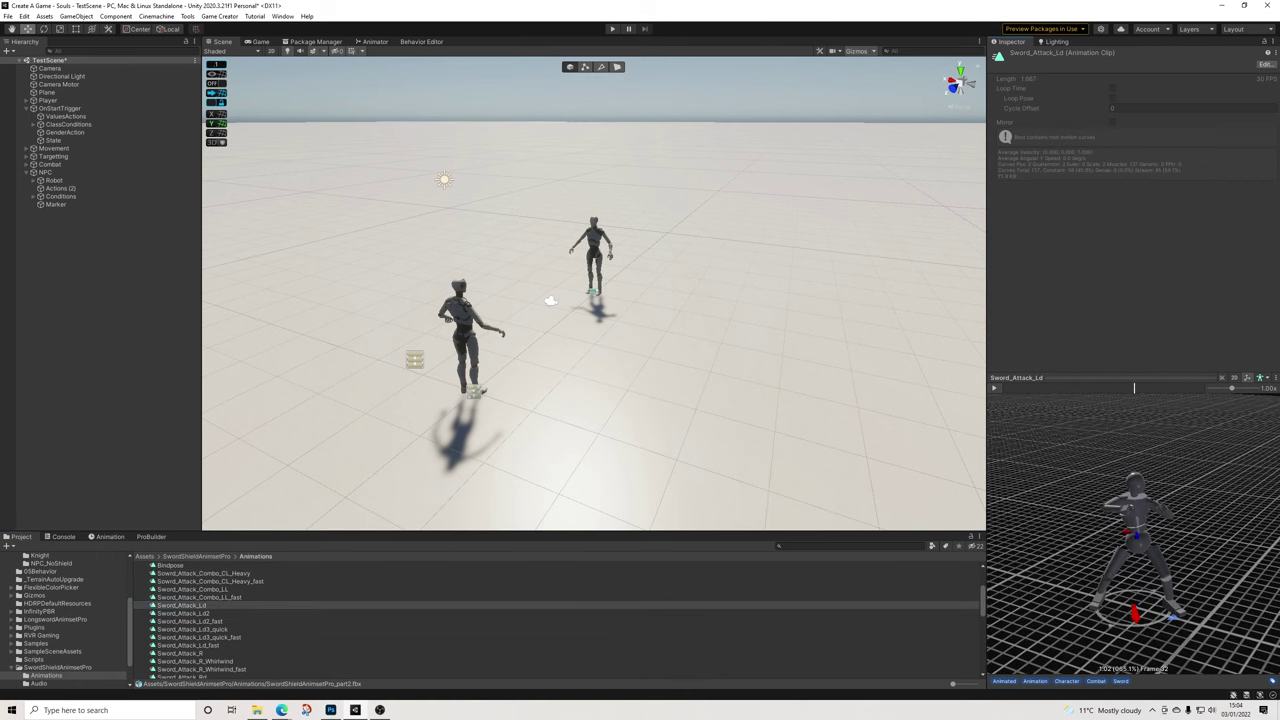
{"action": "scroll", "coordinate": [400, 620], "scroll_direction": "down", "scroll_amount": 3}
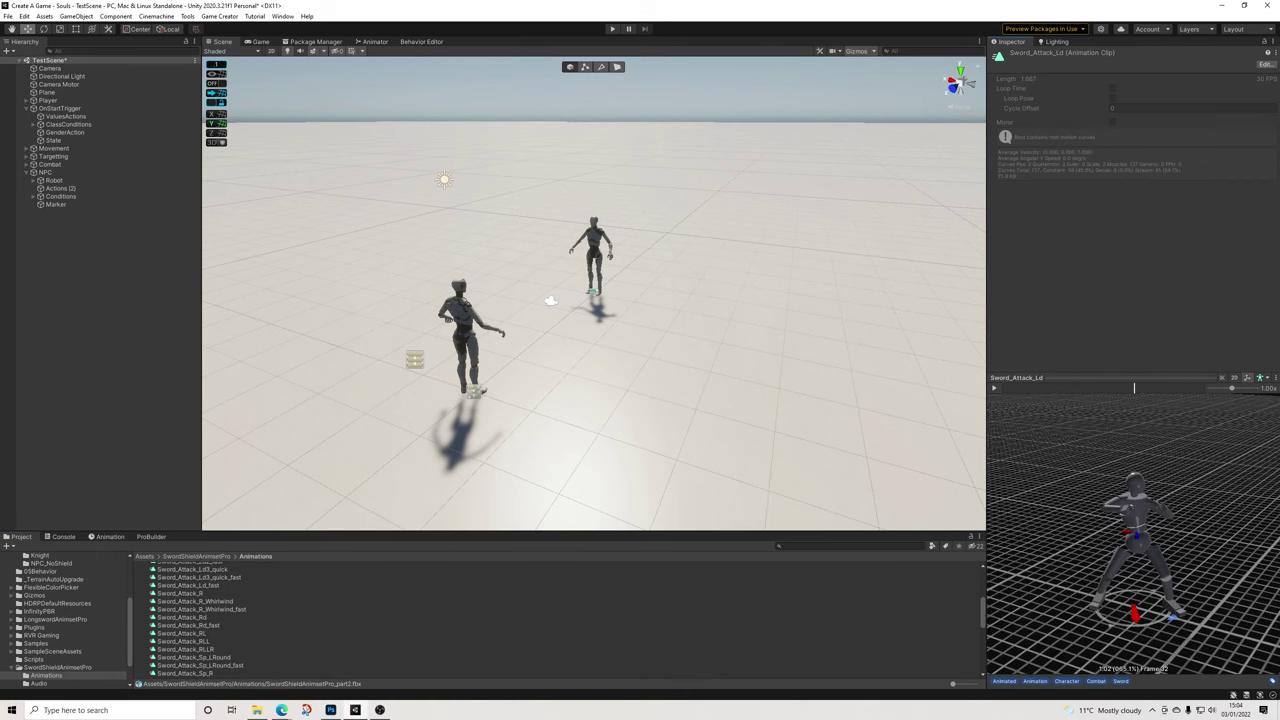
{"action": "left_click", "coordinate": [182, 593]}
{"action": "scroll", "coordinate": [182, 593], "scroll_direction": "up", "scroll_amount": 1}
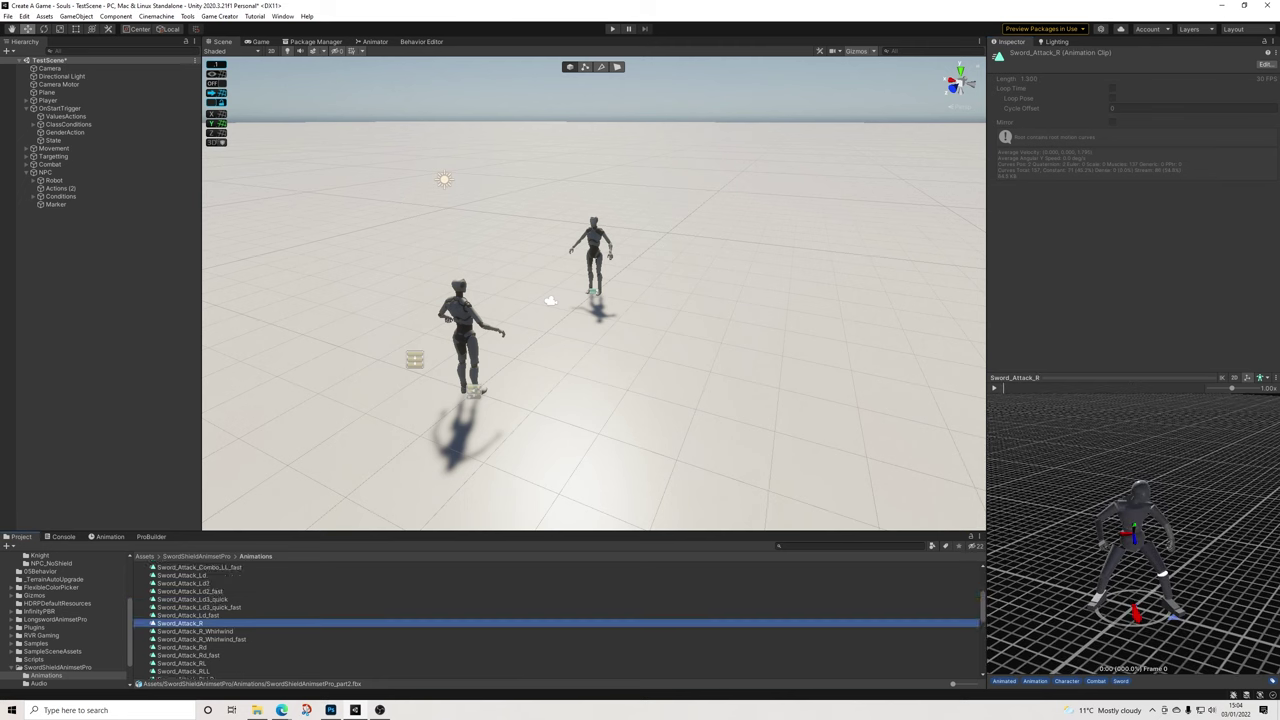
{"action": "left_click", "coordinate": [205, 583]}
{"action": "left_click", "coordinate": [994, 388]}
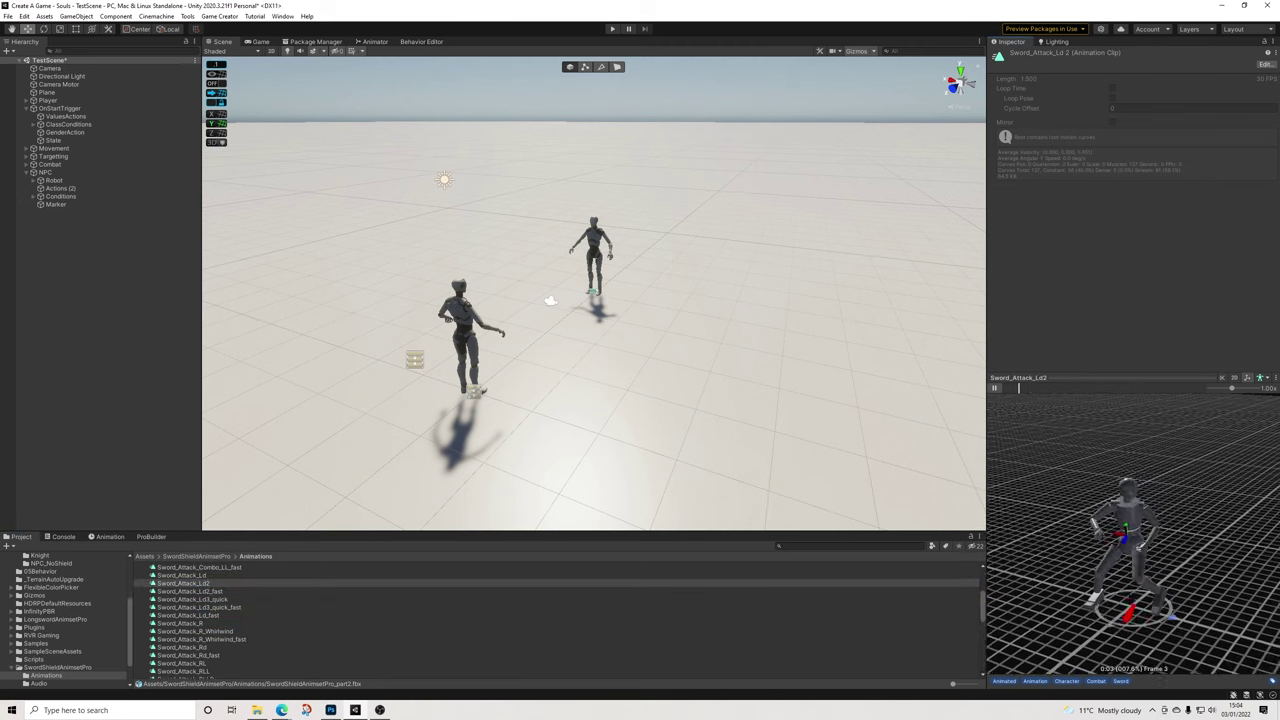
{"action": "left_click", "coordinate": [182, 623]}
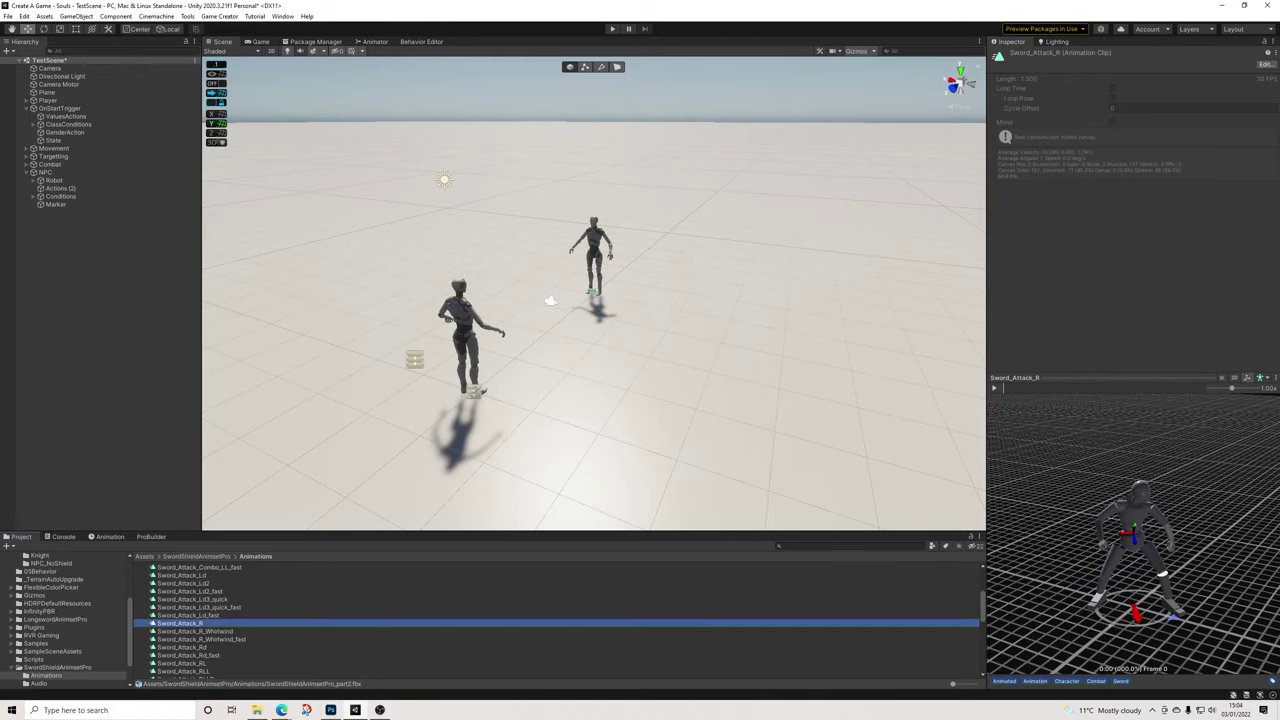
{"action": "left_click", "coordinate": [994, 388]}
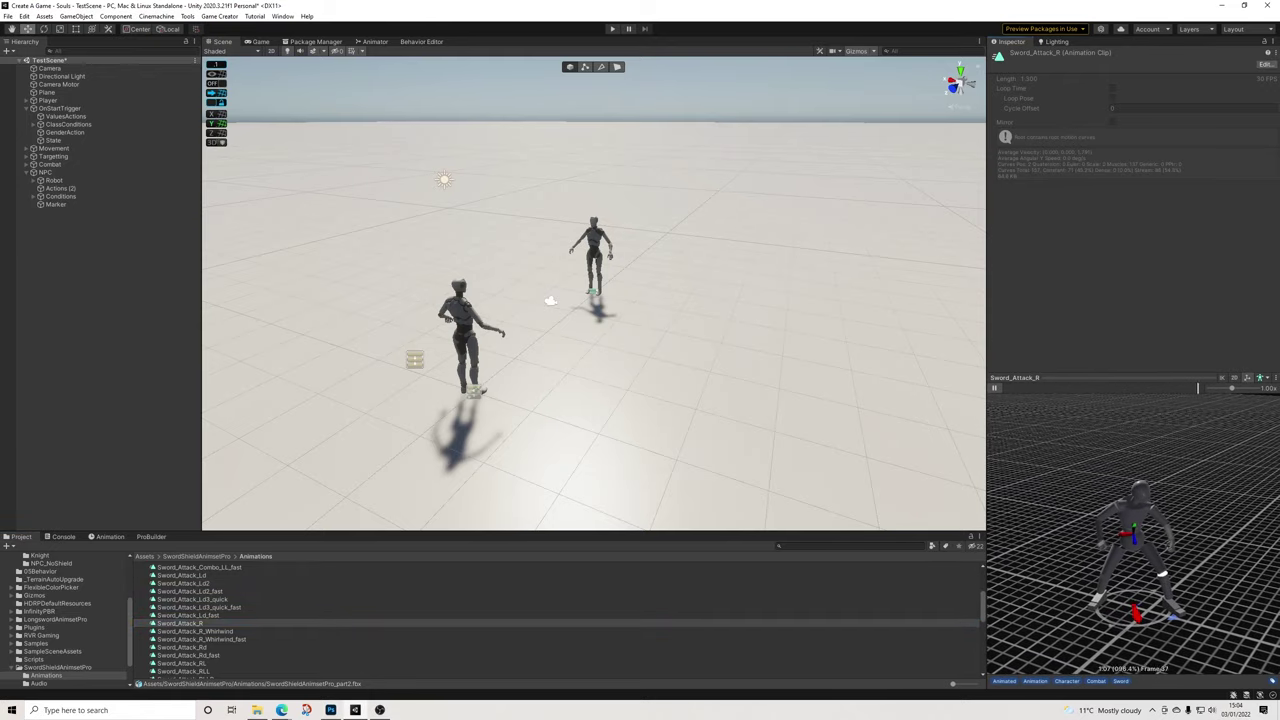
{"action": "scroll", "coordinate": [400, 620], "scroll_direction": "down", "scroll_amount": 1}
{"action": "left_click", "coordinate": [180, 633]}
{"action": "left_click", "coordinate": [994, 388]}
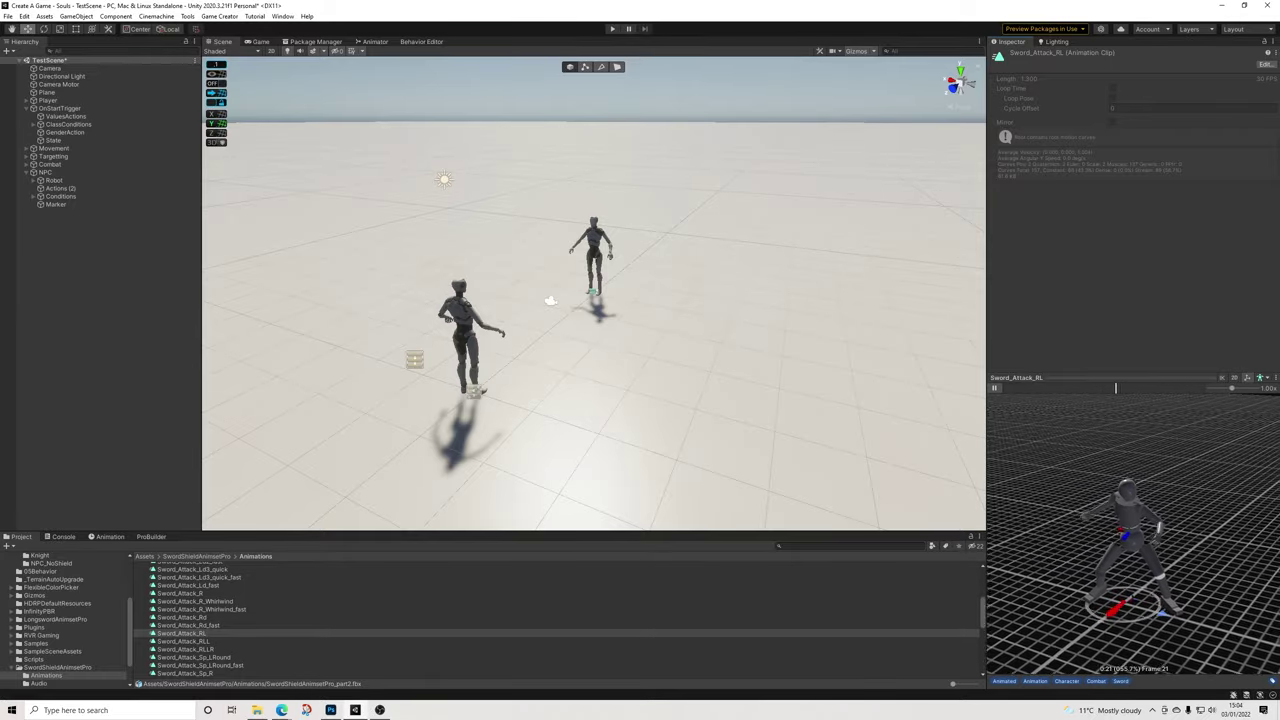
Preview the Sword_Attack_Sp_R and Sword_Attack_Sp_RL animations to compare their attack motions
{"action": "scroll", "coordinate": [400, 620], "scroll_direction": "down", "scroll_amount": 1}
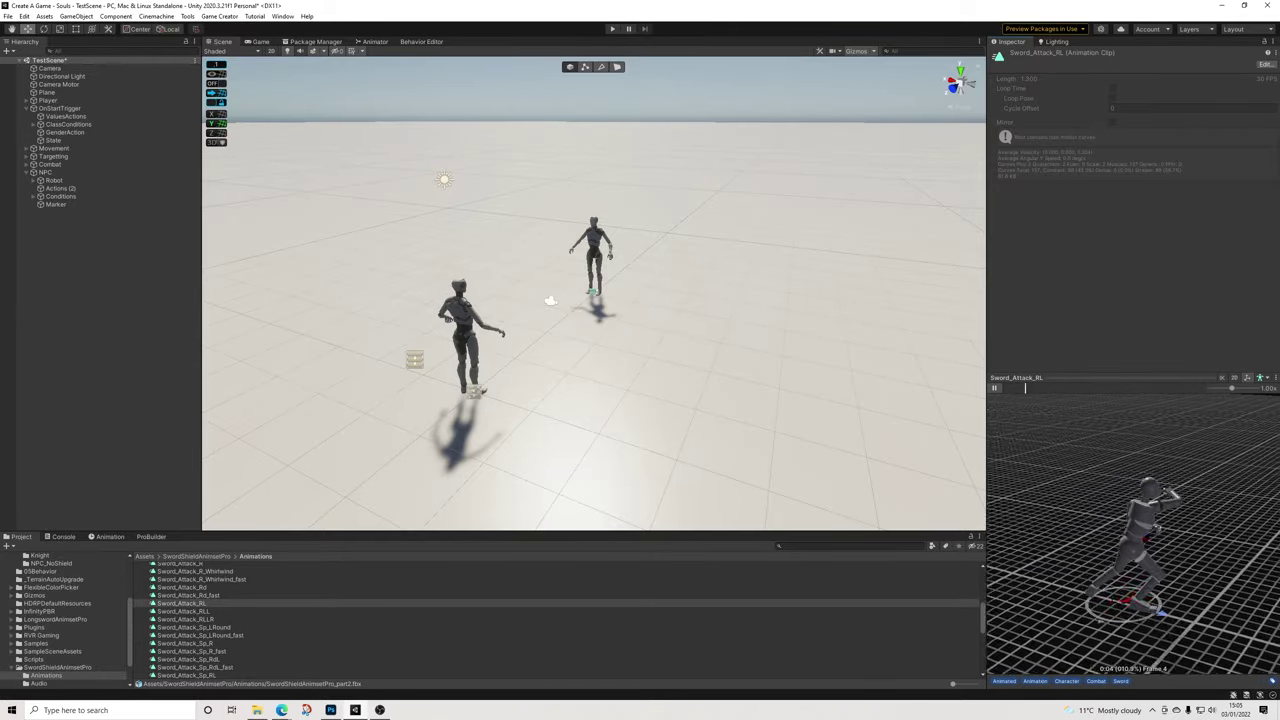
{"action": "scroll", "coordinate": [400, 620], "scroll_direction": "down", "scroll_amount": 1}
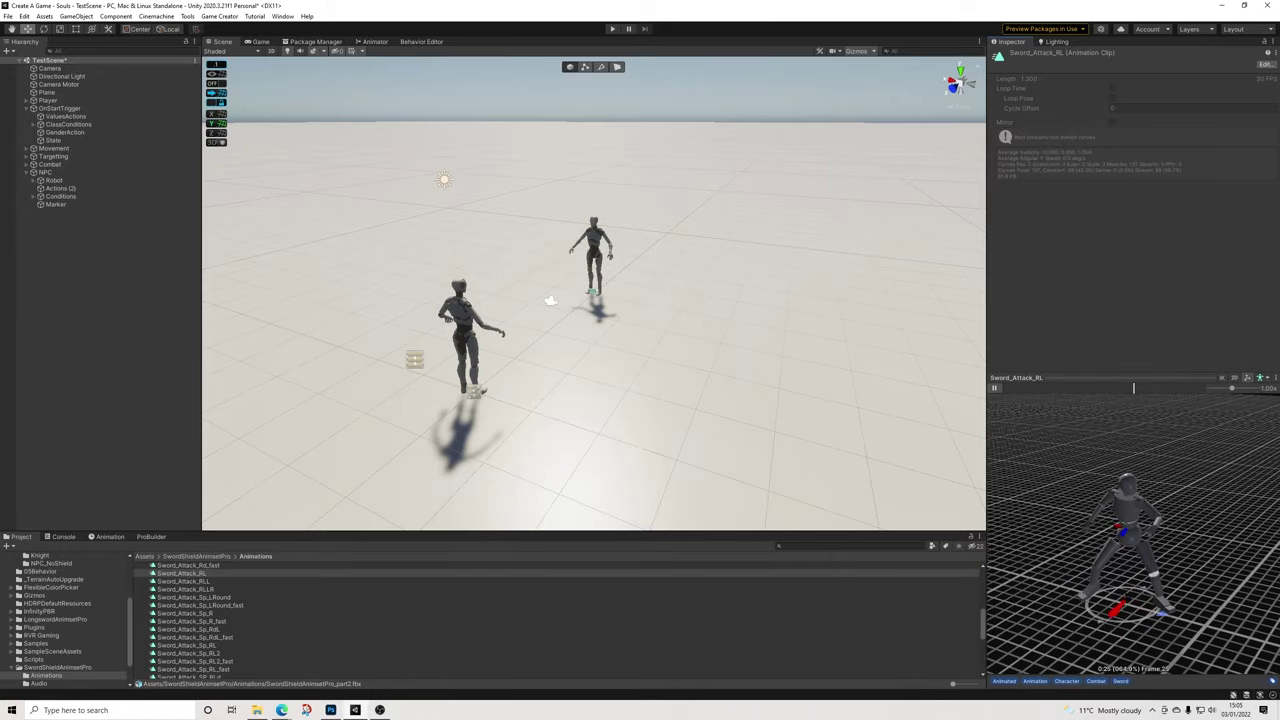
{"action": "left_click", "coordinate": [186, 613]}
{"action": "left_click", "coordinate": [994, 388]}
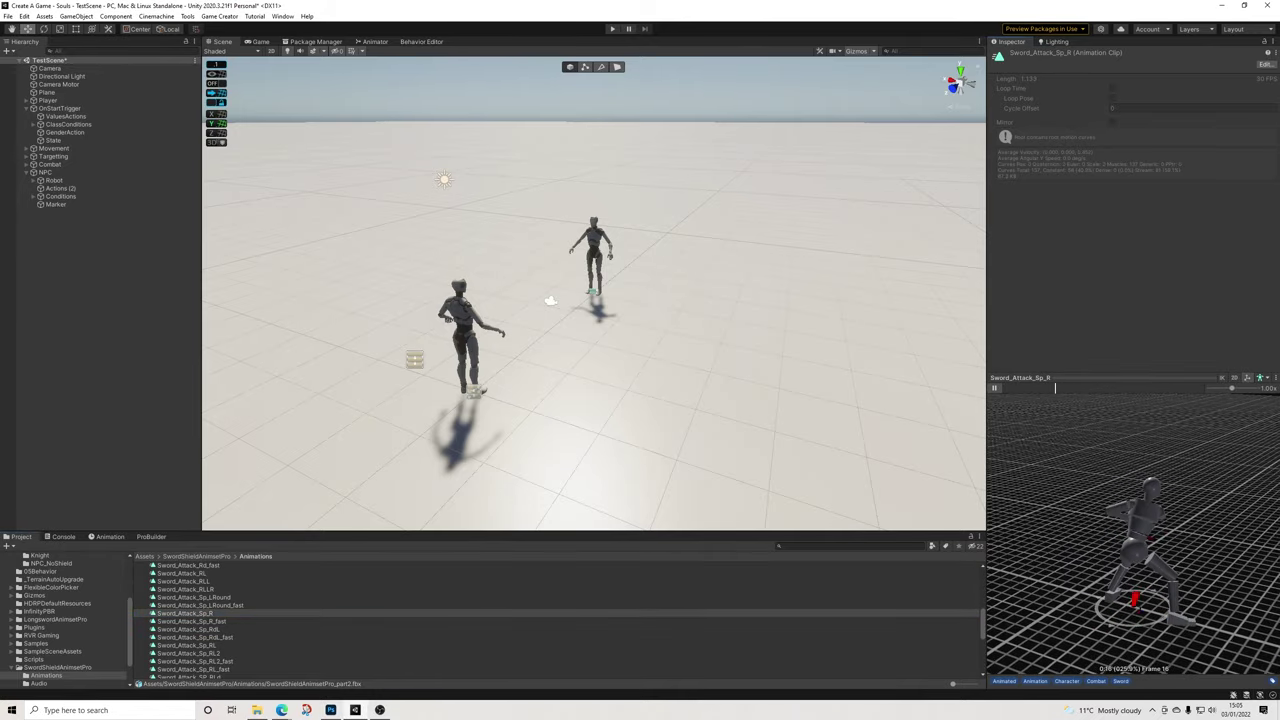
{"action": "left_click", "coordinate": [186, 645]}
{"action": "left_click", "coordinate": [994, 388]}
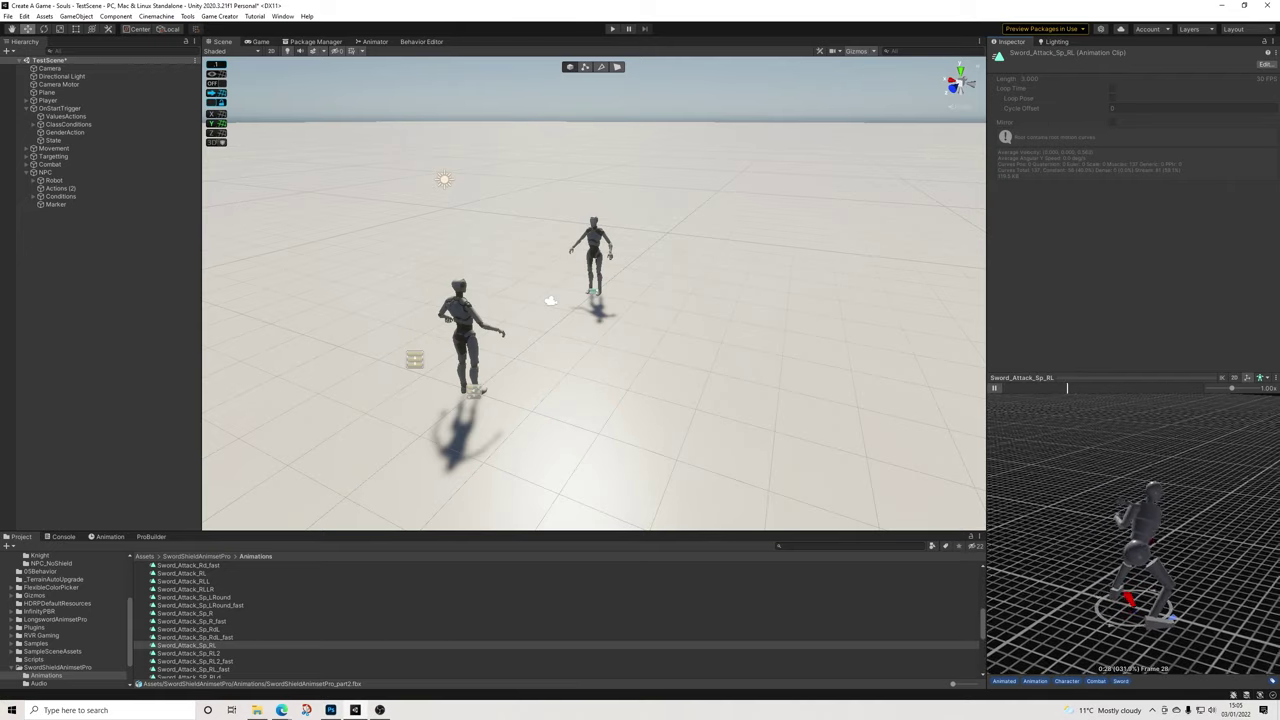
{"action": "left_click", "coordinate": [185, 613]}
{"action": "left_click", "coordinate": [994, 388]}
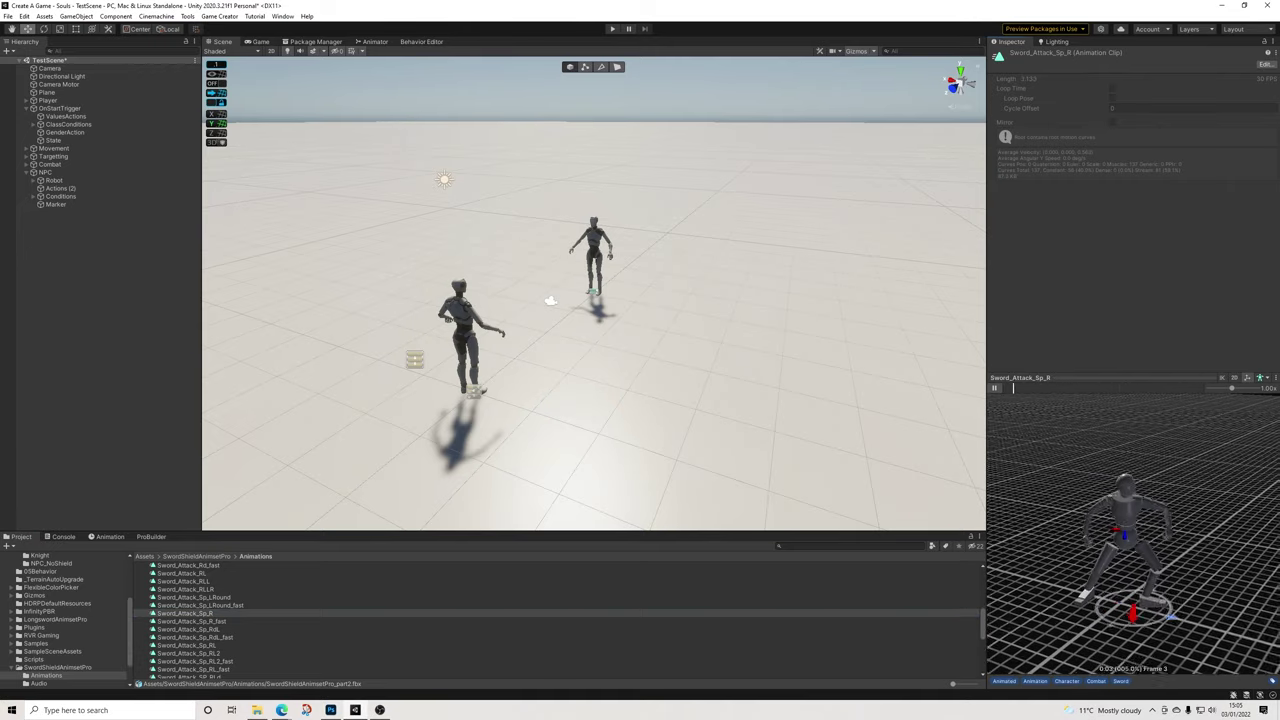
Compare the Sword_Attack_Sp_U and Sword_Attack_U2 animations by playing their previews
{"action": "scroll", "coordinate": [530, 620], "scroll_direction": "down", "scroll_amount": 3}
{"action": "left_click", "coordinate": [185, 641]}
{"action": "left_click", "coordinate": [994, 388]}
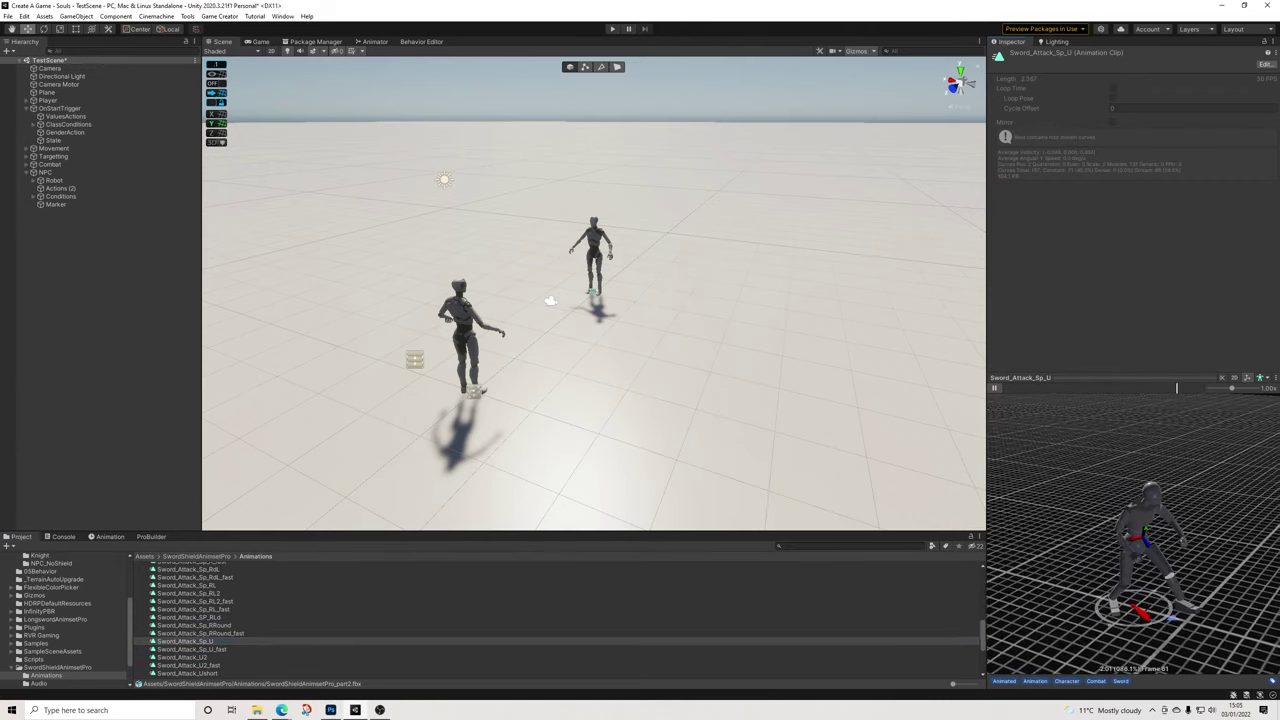
{"action": "scroll", "coordinate": [400, 620], "scroll_direction": "down", "scroll_amount": 2}
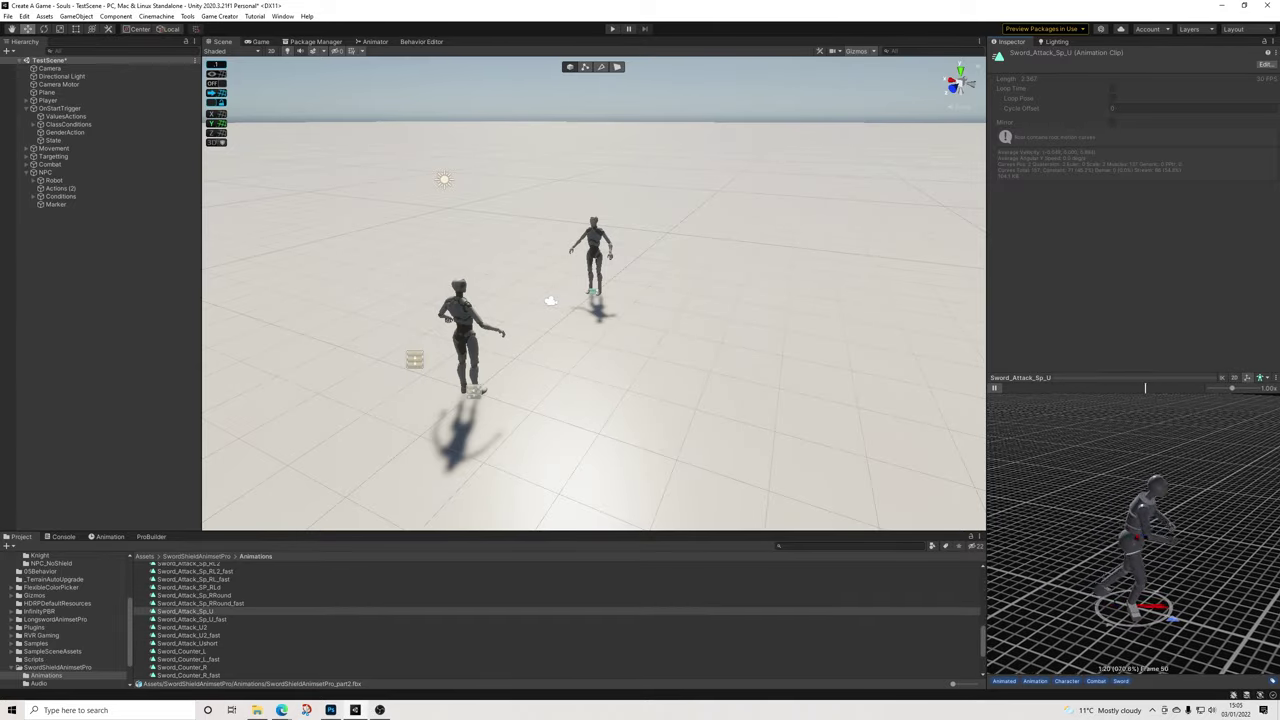
{"action": "left_click", "coordinate": [182, 627]}
{"action": "left_click", "coordinate": [994, 388]}
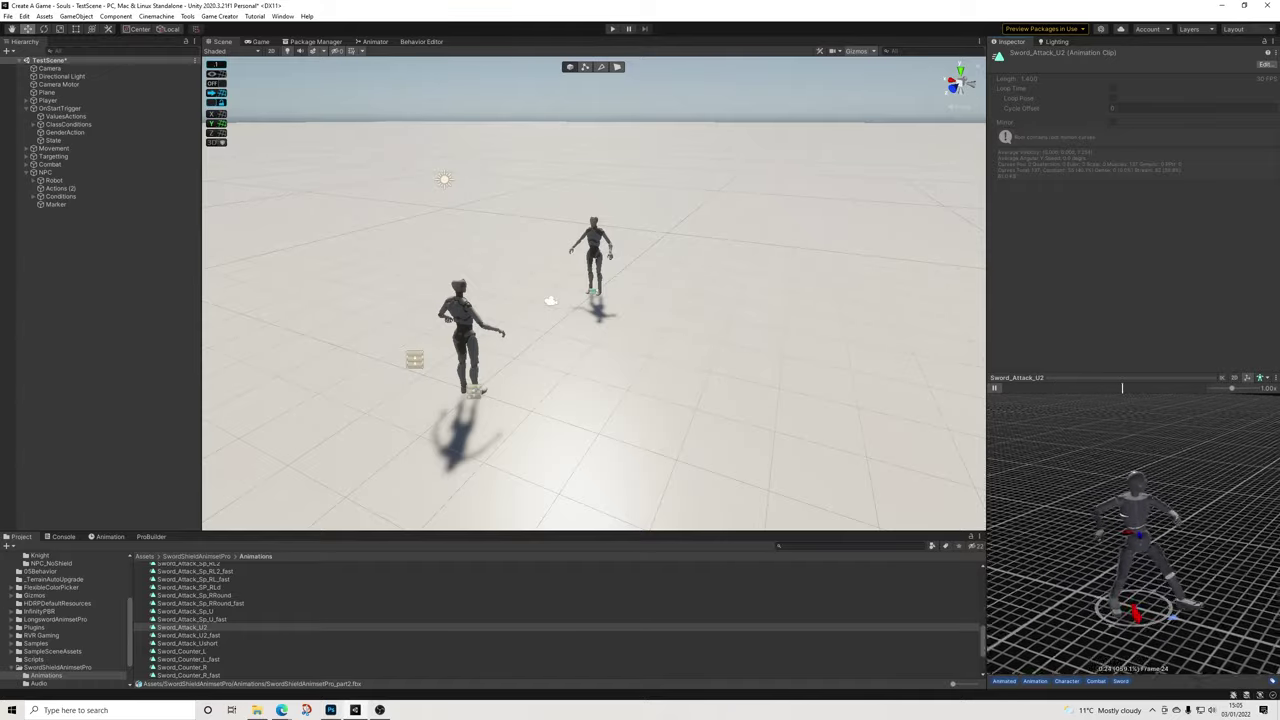
{"action": "scroll", "coordinate": [531, 621], "scroll_direction": "down", "scroll_amount": 2}
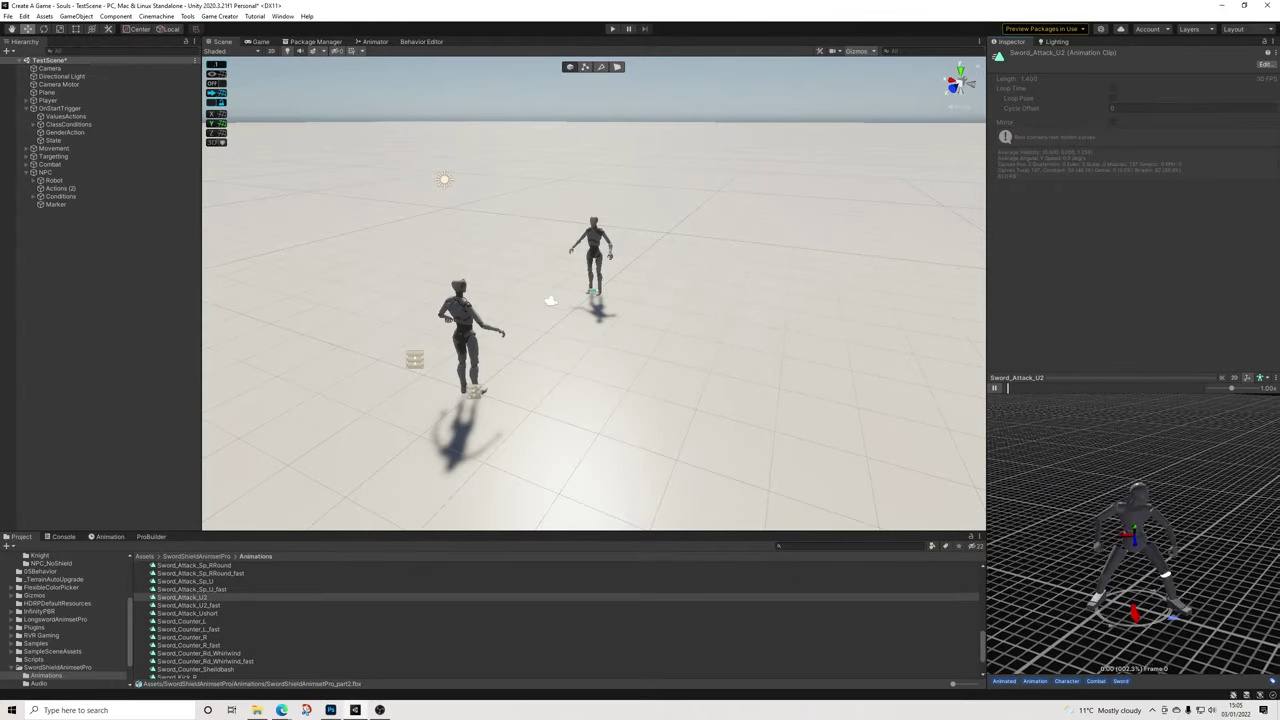
{"action": "scroll", "coordinate": [531, 620], "scroll_direction": "up", "scroll_amount": 2}
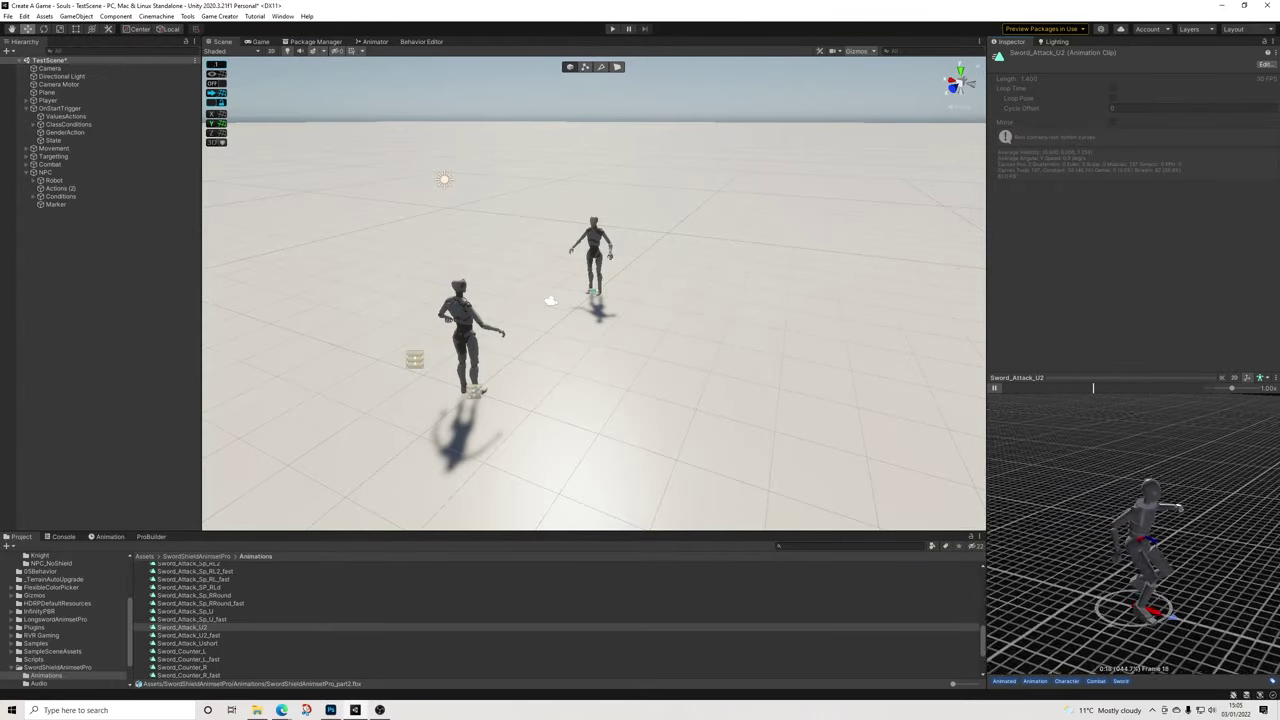
{"action": "left_click", "coordinate": [186, 611]}
{"action": "left_click", "coordinate": [994, 388]}
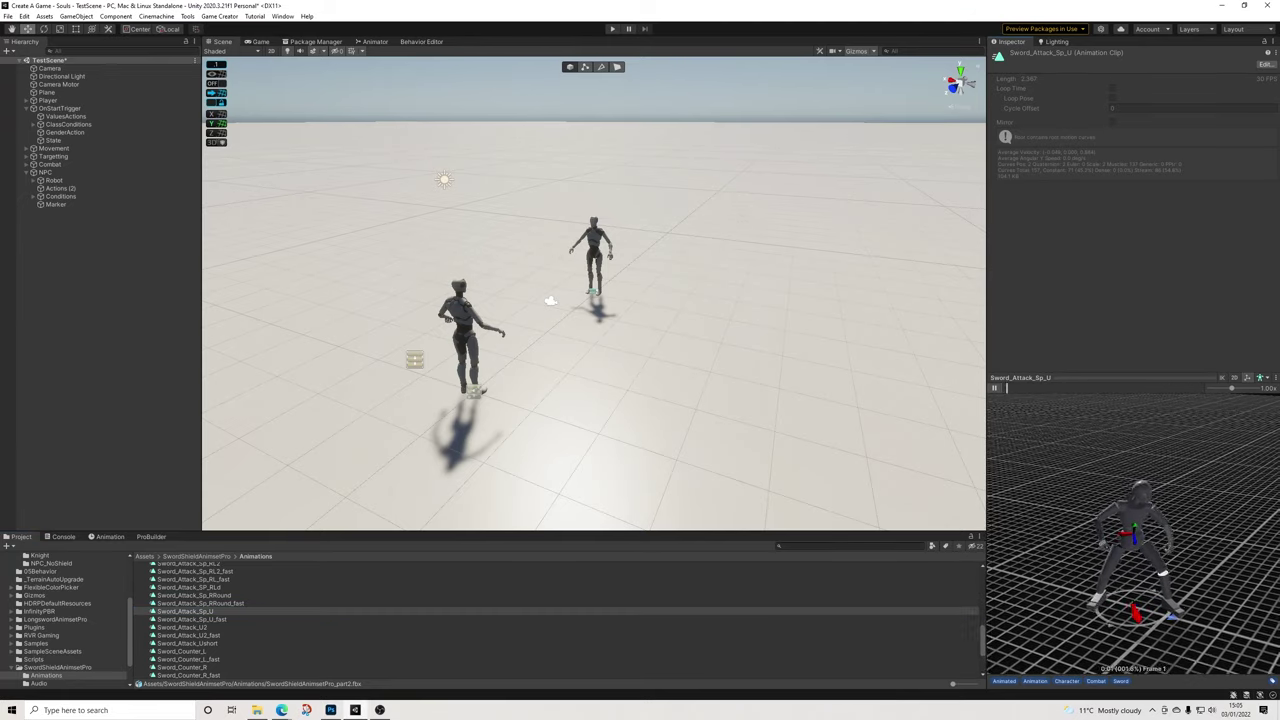
Preview the Sword_Attack_SP_RLd, Sword_Attack_Sp_RRound and Sword_Attack_Ushort animations
{"action": "left_click", "coordinate": [189, 587]}
{"action": "left_click", "coordinate": [994, 388]}
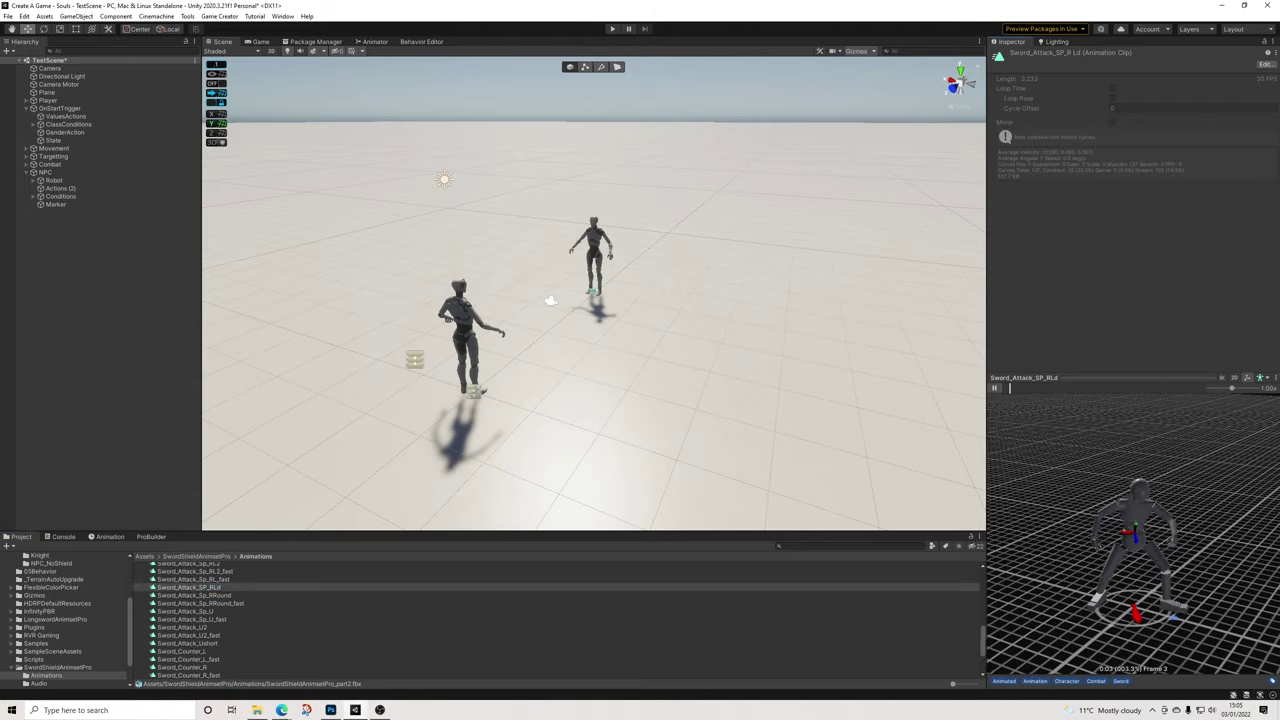
{"action": "left_click", "coordinate": [194, 595]}
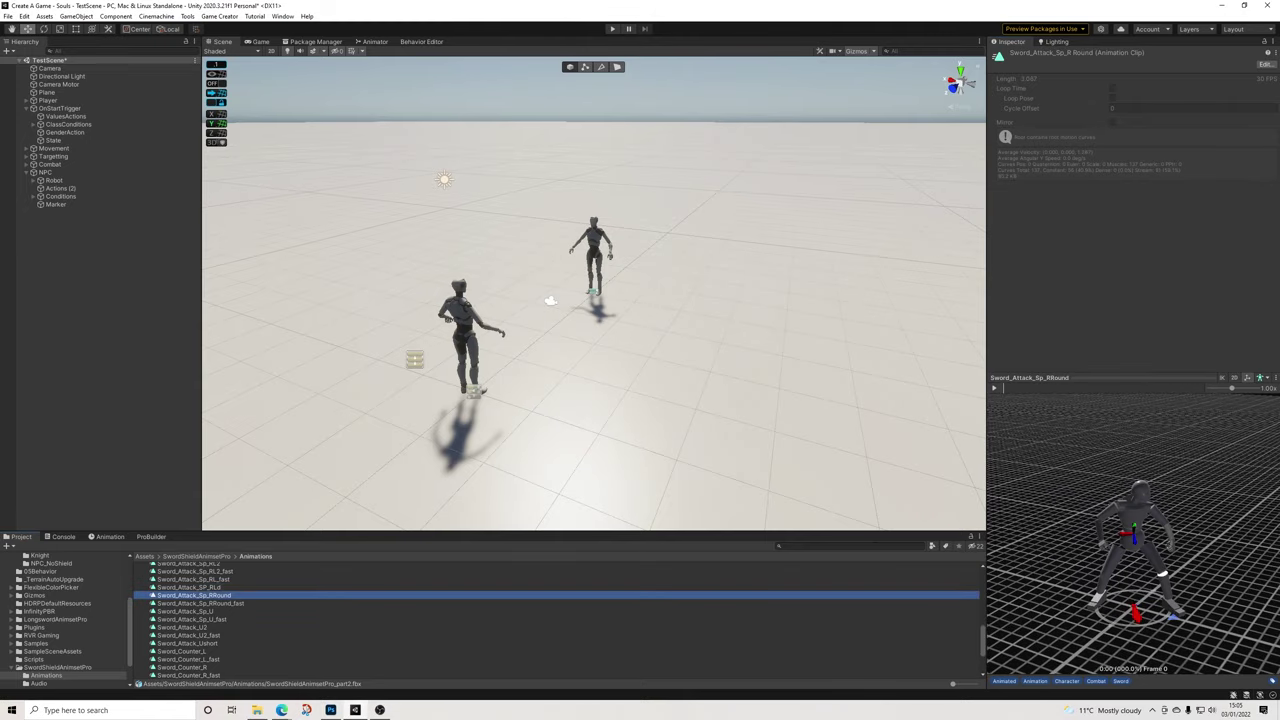
{"action": "left_click", "coordinate": [994, 388]}
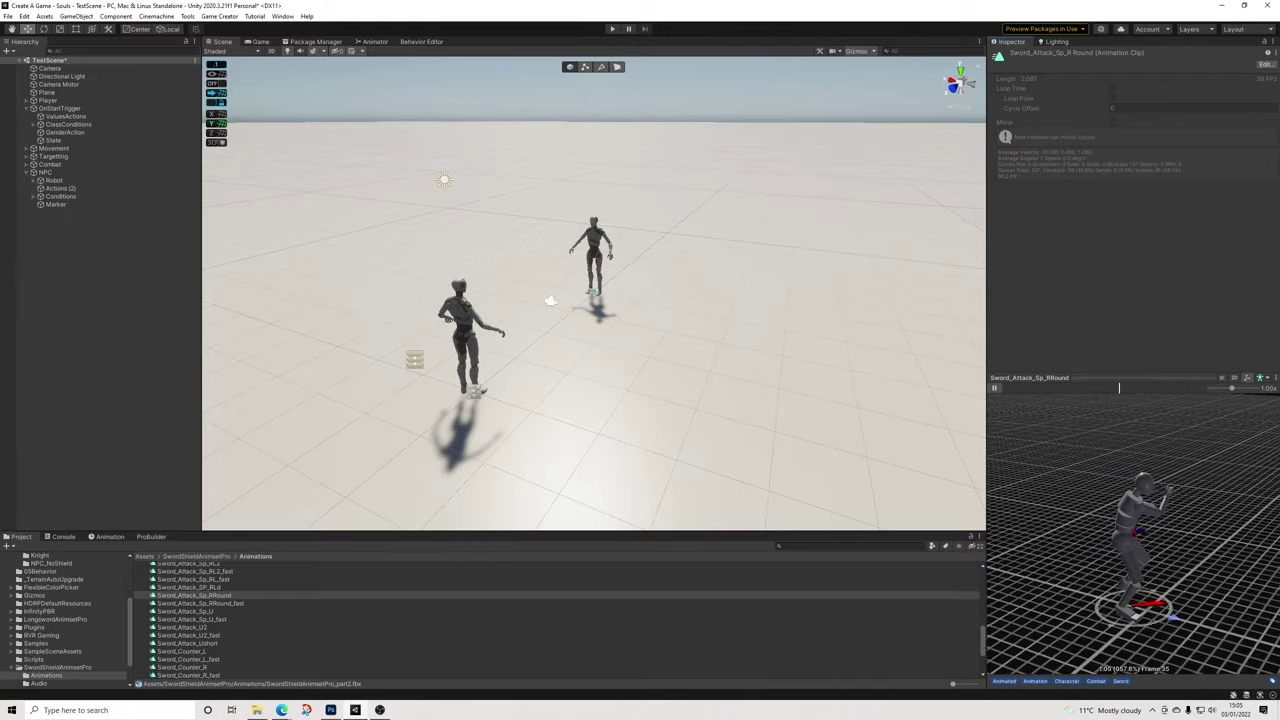
{"action": "left_click", "coordinate": [188, 643]}
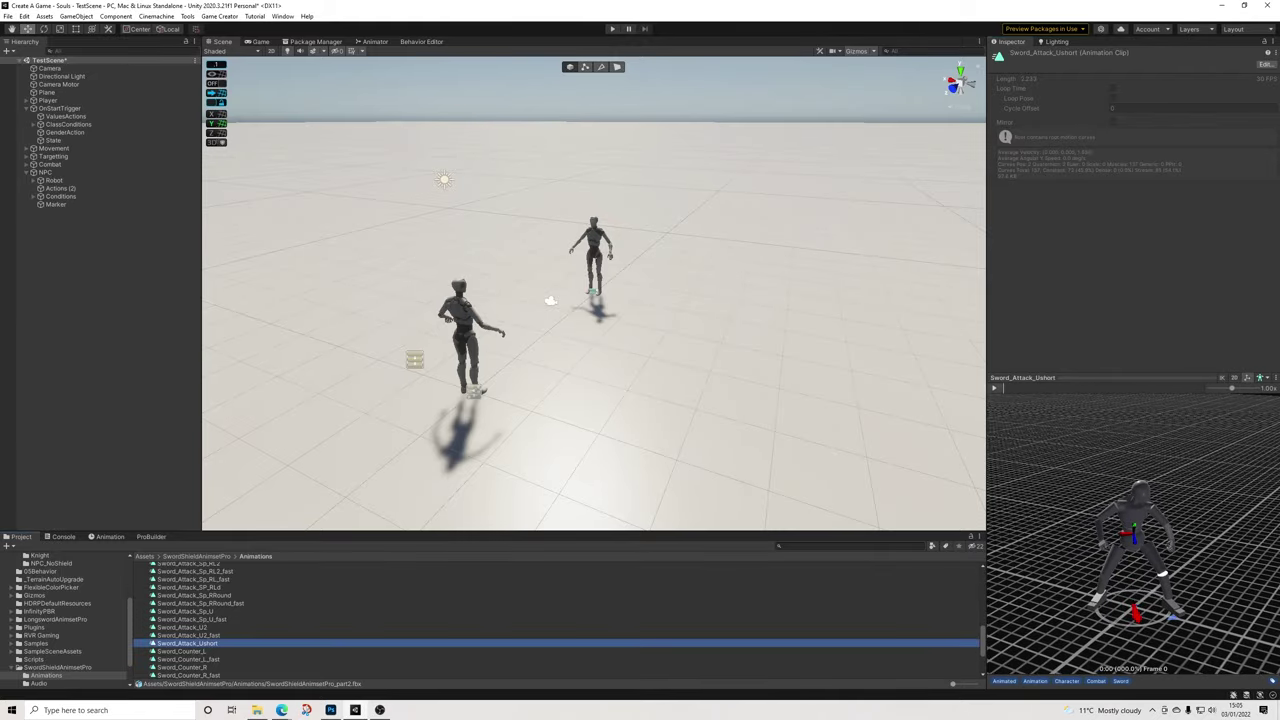
{"action": "left_click", "coordinate": [994, 388]}
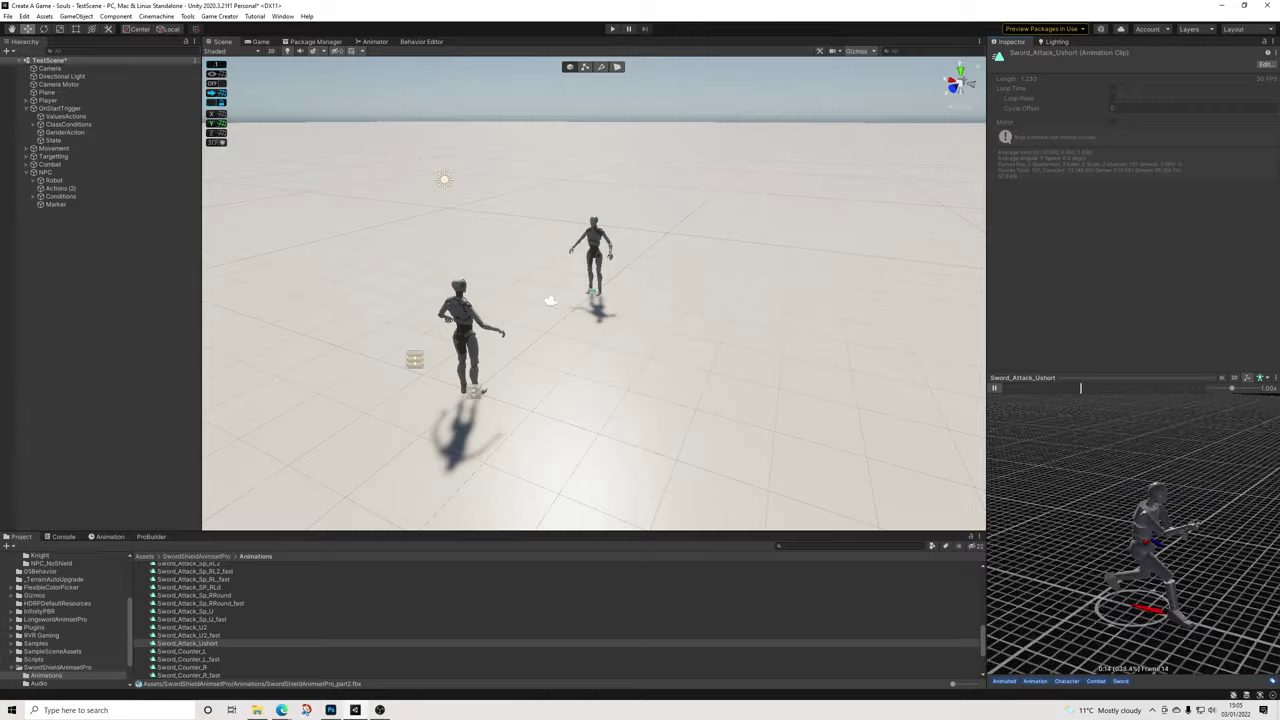
Reopen the NoShieldA melee clip from the NPC_NoShield folder and lock the Inspector on it
{"action": "scroll", "coordinate": [556, 620], "scroll_direction": "up", "scroll_amount": 1}
{"action": "scroll", "coordinate": [530, 620], "scroll_direction": "up", "scroll_amount": 1}
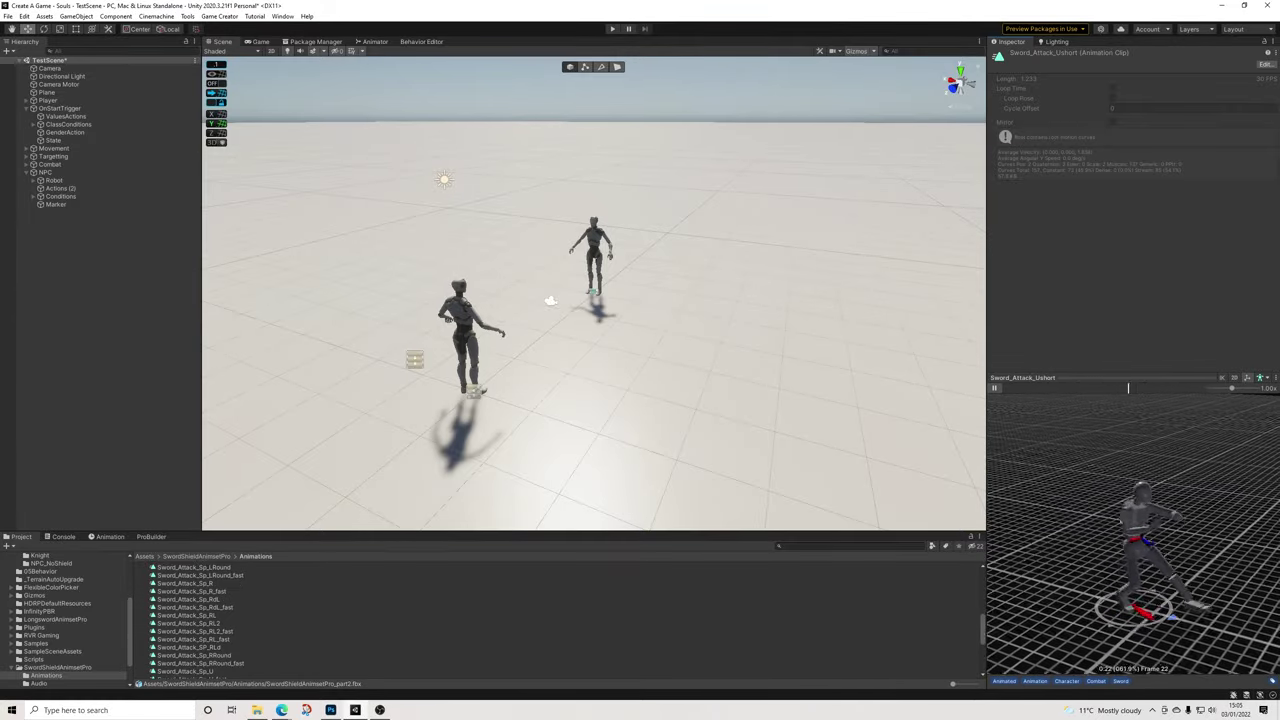
{"action": "scroll", "coordinate": [65, 620], "scroll_direction": "up", "scroll_amount": 3}
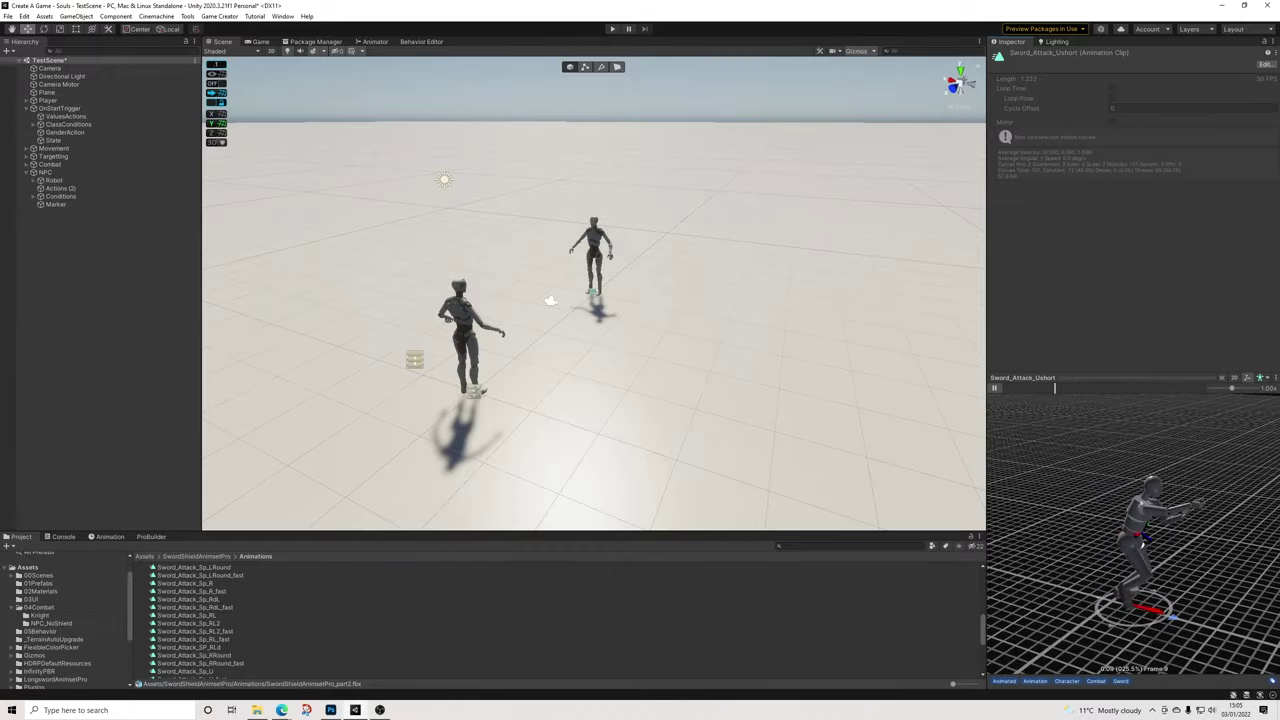
{"action": "left_click", "coordinate": [51, 623]}
{"action": "left_click", "coordinate": [165, 574]}
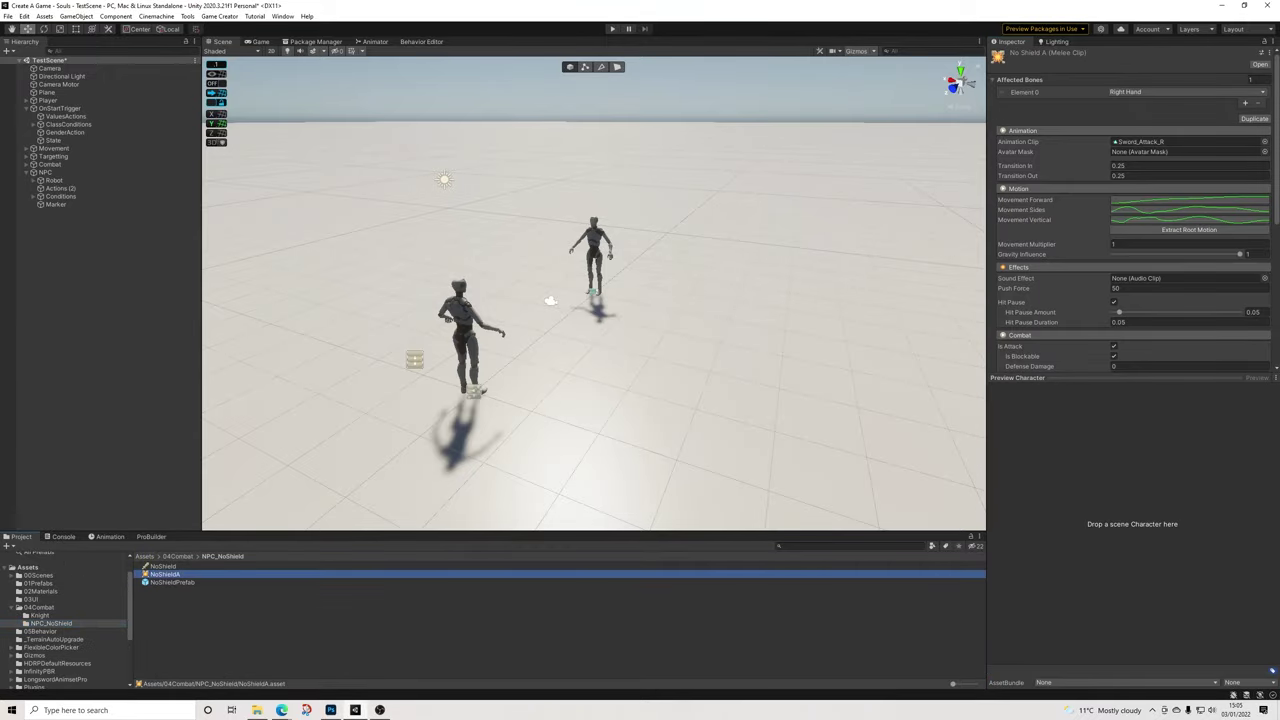
{"action": "left_click", "coordinate": [1265, 41]}
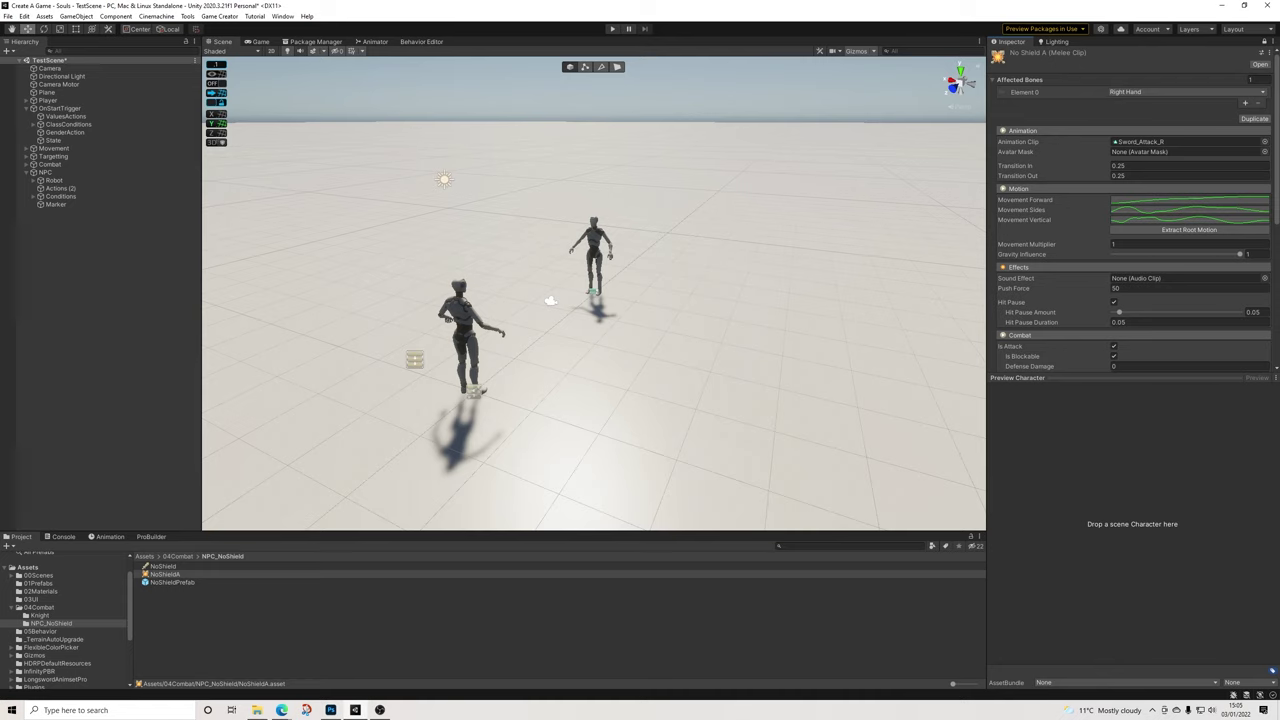
Assign the Sword_Attack_Sp_U animation from the SwordShieldAnimsetPro folder to the NoShieldA clip and extract its root motion
{"action": "scroll", "coordinate": [63, 620], "scroll_direction": "down", "scroll_amount": 5}
{"action": "left_click", "coordinate": [46, 645]}
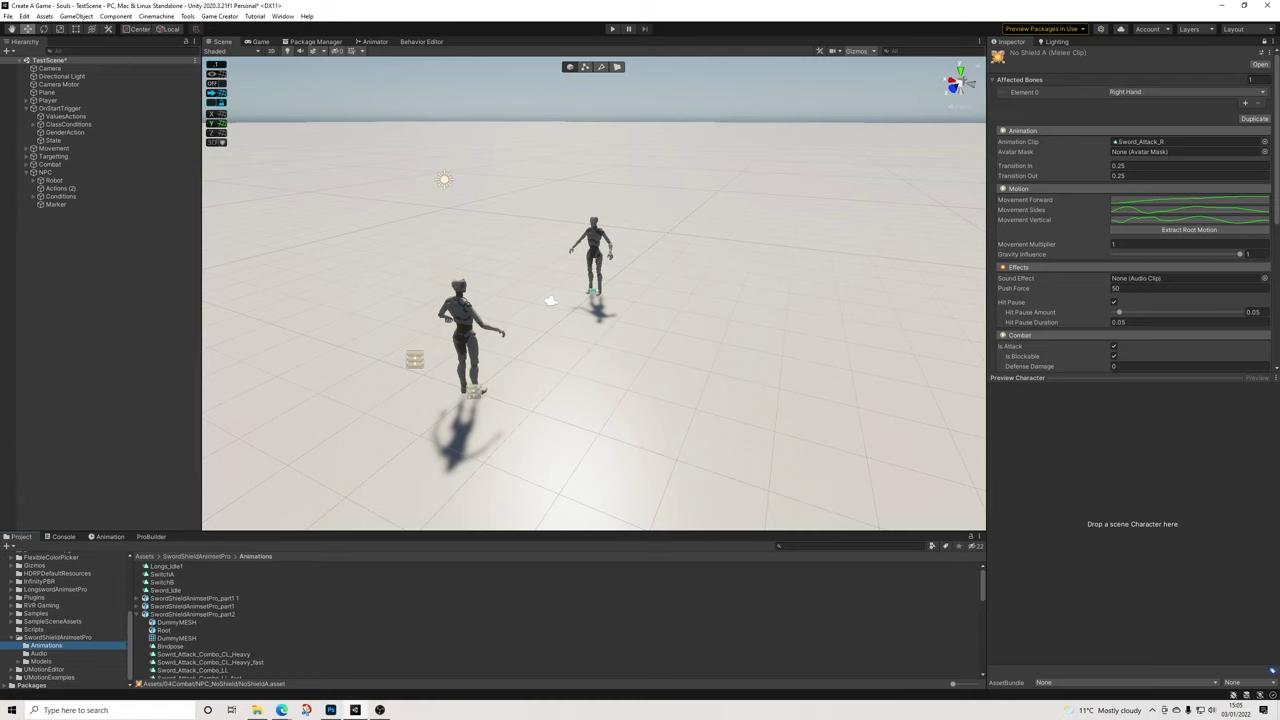
{"action": "scroll", "coordinate": [230, 622], "scroll_direction": "down", "scroll_amount": 4}
{"action": "scroll", "coordinate": [200, 620], "scroll_direction": "down", "scroll_amount": 5}
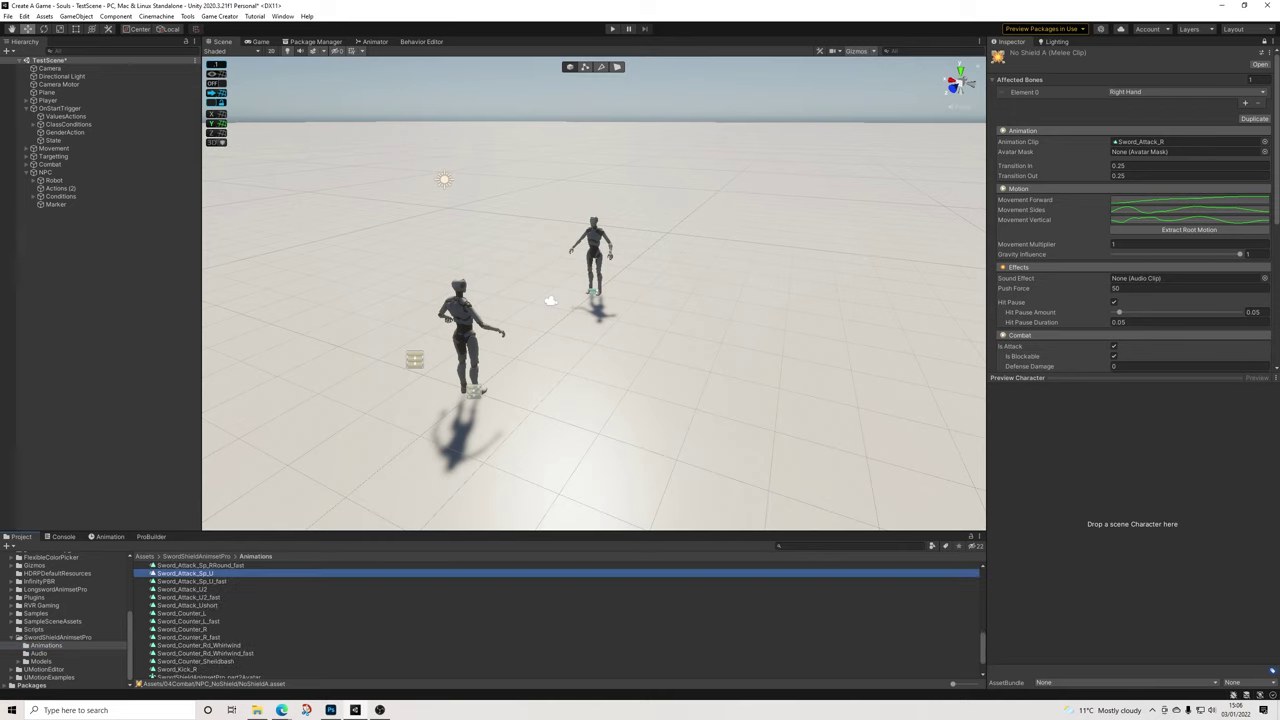
{"action": "scroll", "coordinate": [1130, 220], "scroll_direction": "down", "scroll_amount": 2}
{"action": "left_click_drag", "start_coordinate": [185, 573], "coordinate": [1160, 82]}
{"action": "left_click", "coordinate": [1185, 170]}
Set Defense Damage to 1 and Poise Damage to 2, and retime the phases to 20, 11 and 40 frames with the NPC as preview character
{"action": "scroll", "coordinate": [1130, 220], "scroll_direction": "down", "scroll_amount": 5}
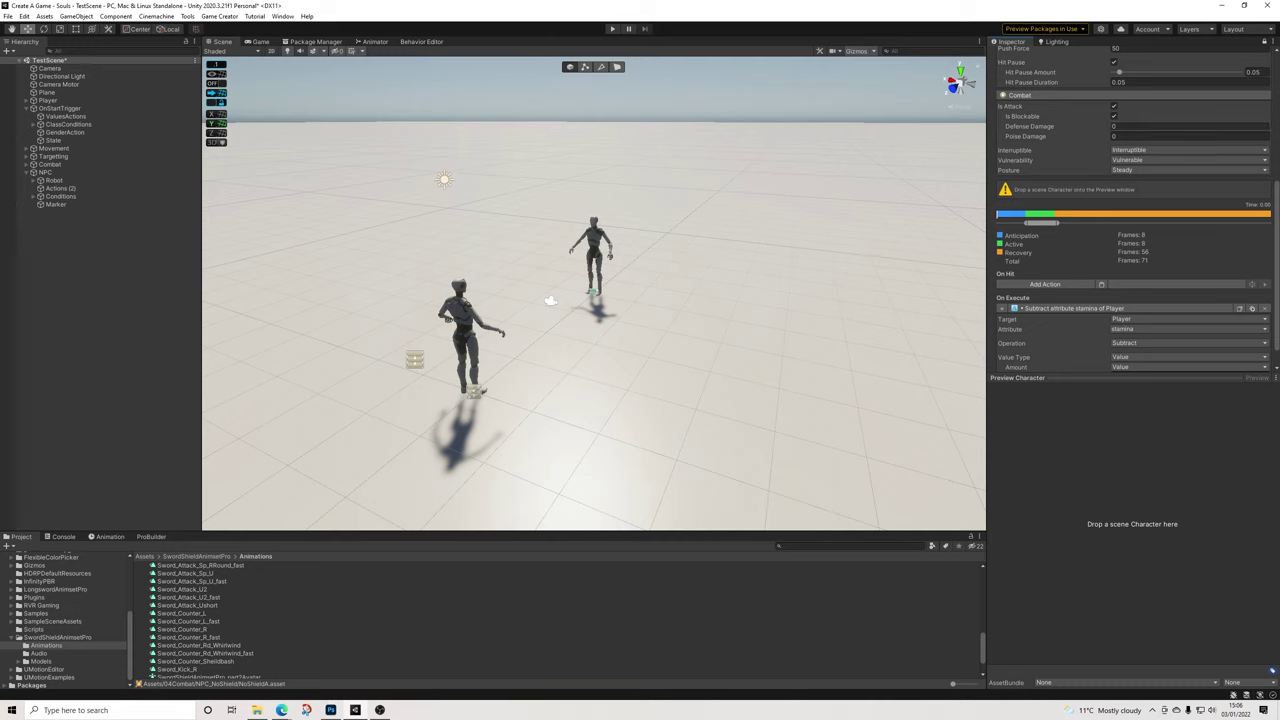
{"action": "left_click", "coordinate": [1188, 126]}
{"action": "key", "text": "Tab"}
{"action": "type", "text": "2"}
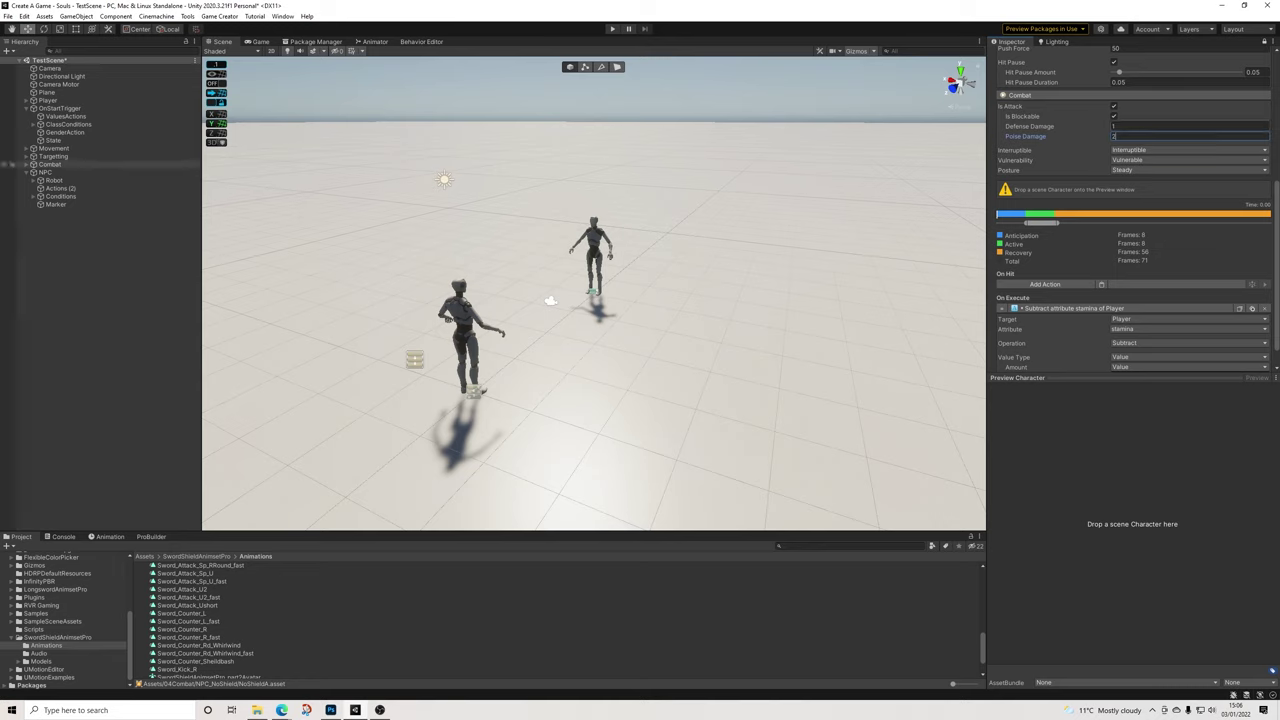
{"action": "left_click_drag", "start_coordinate": [46, 172], "coordinate": [1132, 520]}
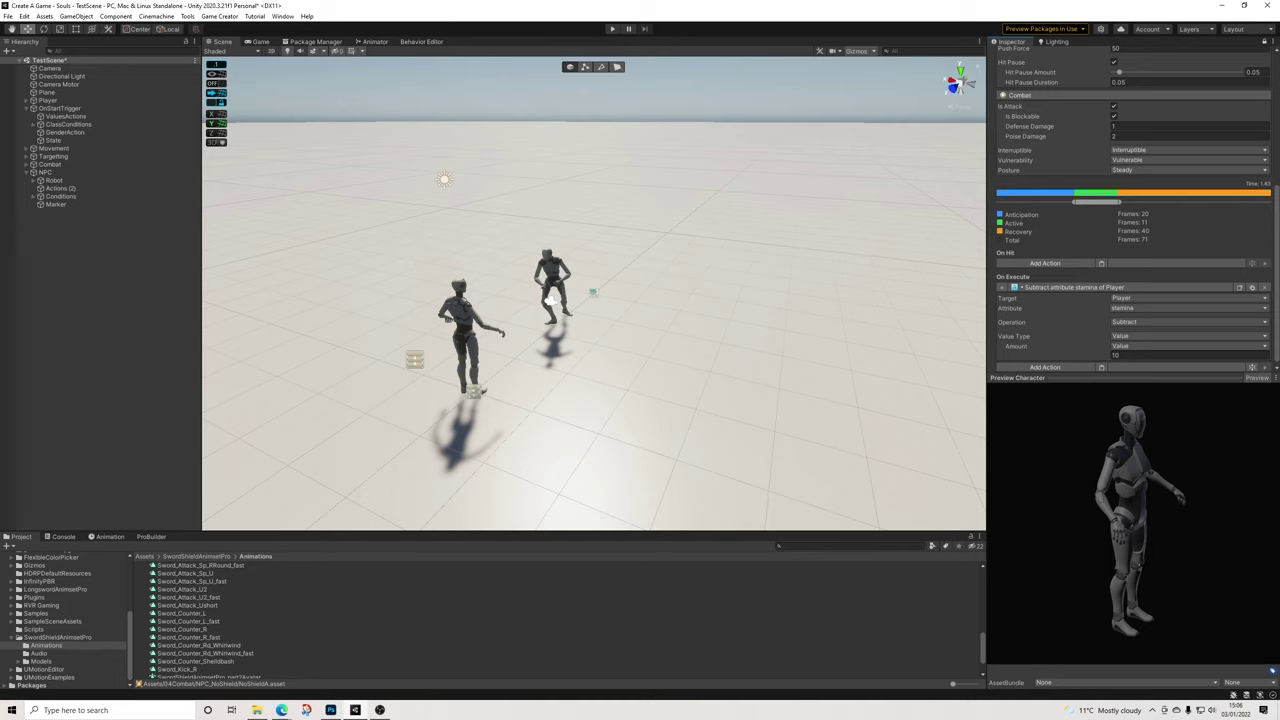
Duplicate the NoShieldA melee clip in the NPC_NoShield folder and rename the copy NoShieldAA
{"action": "scroll", "coordinate": [67, 620], "scroll_direction": "up", "scroll_amount": 4}
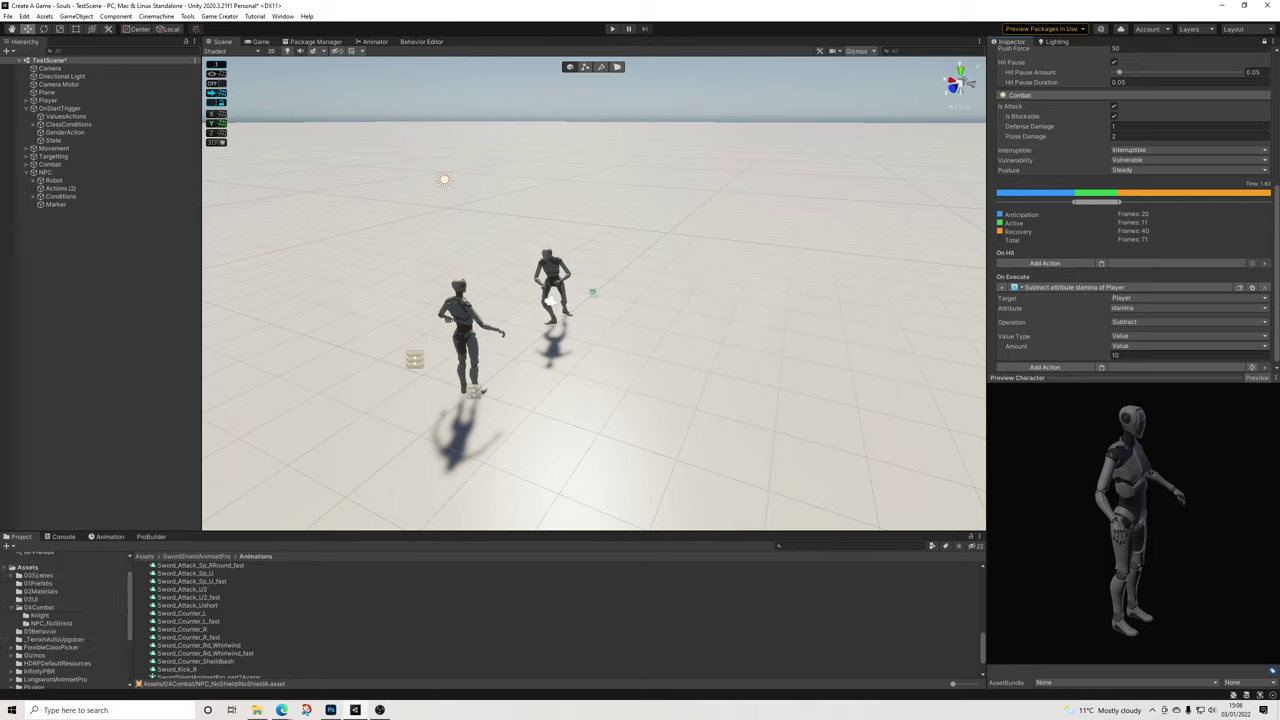
{"action": "left_click", "coordinate": [51, 623]}
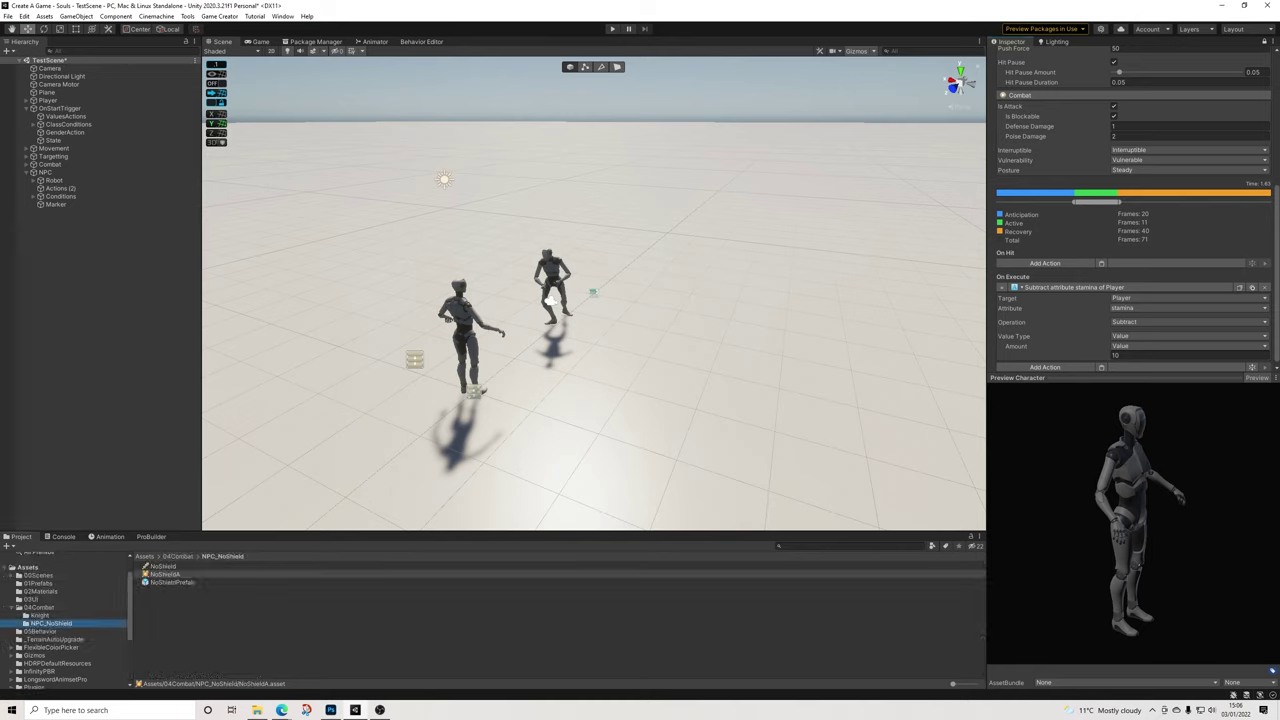
{"action": "scroll", "coordinate": [1130, 200], "scroll_direction": "up", "scroll_amount": 5}
{"action": "left_click", "coordinate": [1254, 118]}
{"action": "right_click", "coordinate": [165, 574]}
{"action": "left_click", "coordinate": [200, 356]}
{"action": "left_click", "coordinate": [185, 574]}
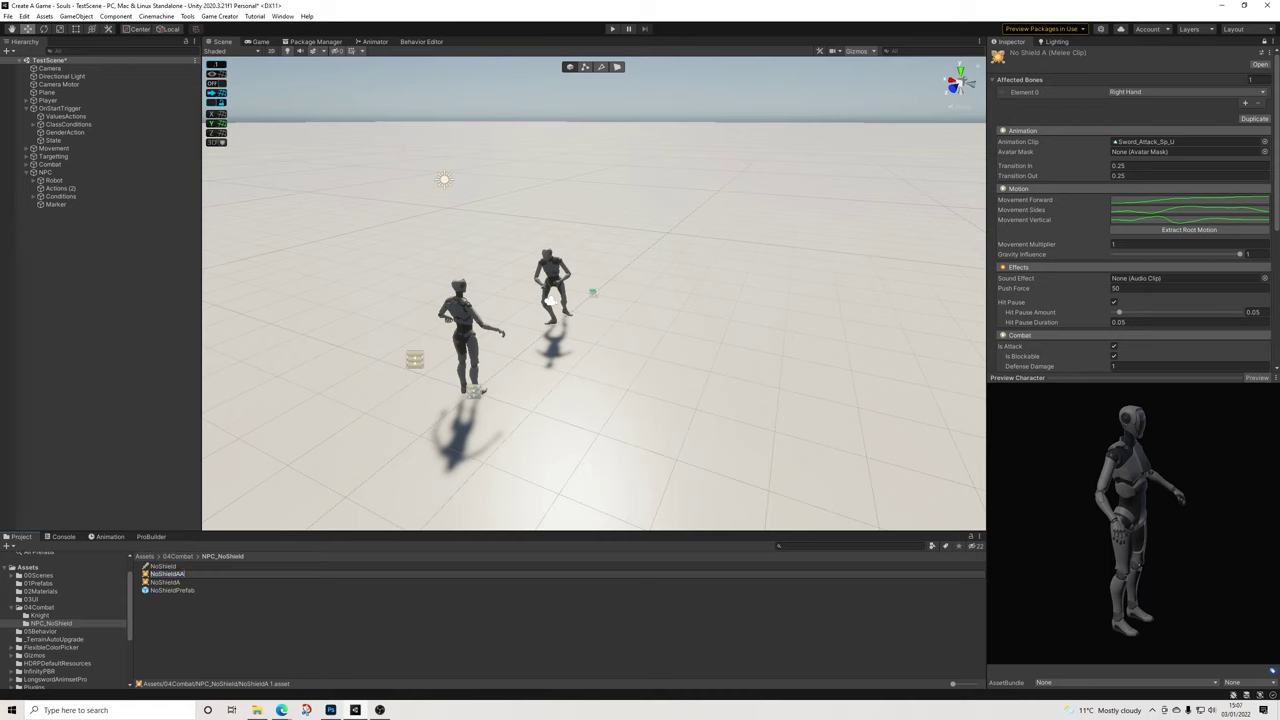
{"action": "key", "text": "Return"}
Make another duplicate of the NoShieldA melee clip and rename it NoShieldB
{"action": "left_click", "coordinate": [165, 574]}
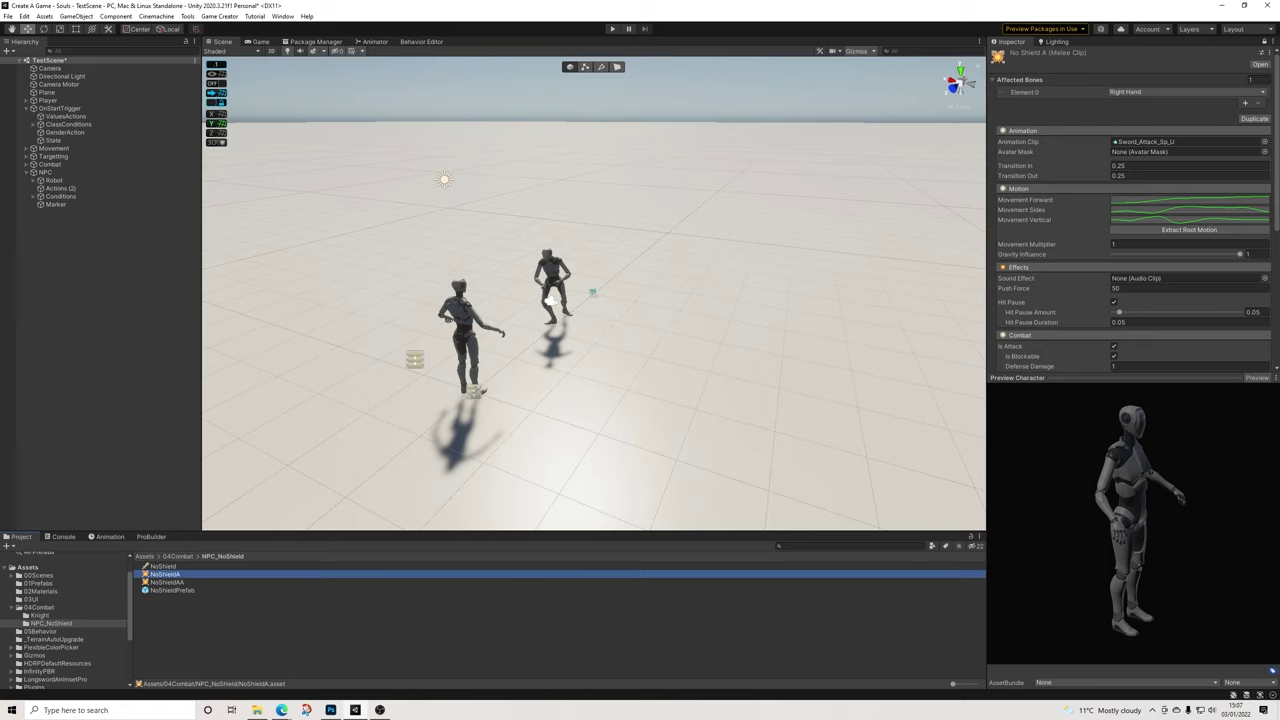
{"action": "left_click", "coordinate": [1254, 119]}
{"action": "left_click", "coordinate": [167, 574]}
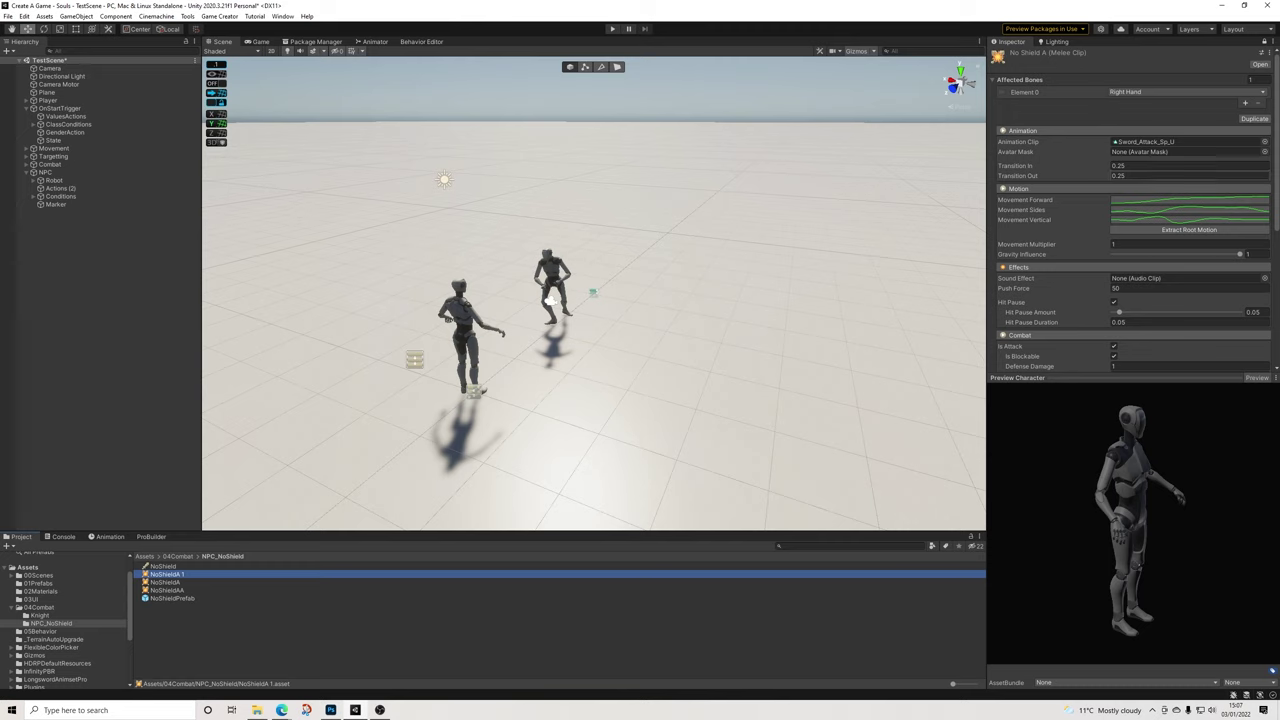
{"action": "scroll", "coordinate": [1130, 220], "scroll_direction": "down", "scroll_amount": 3}
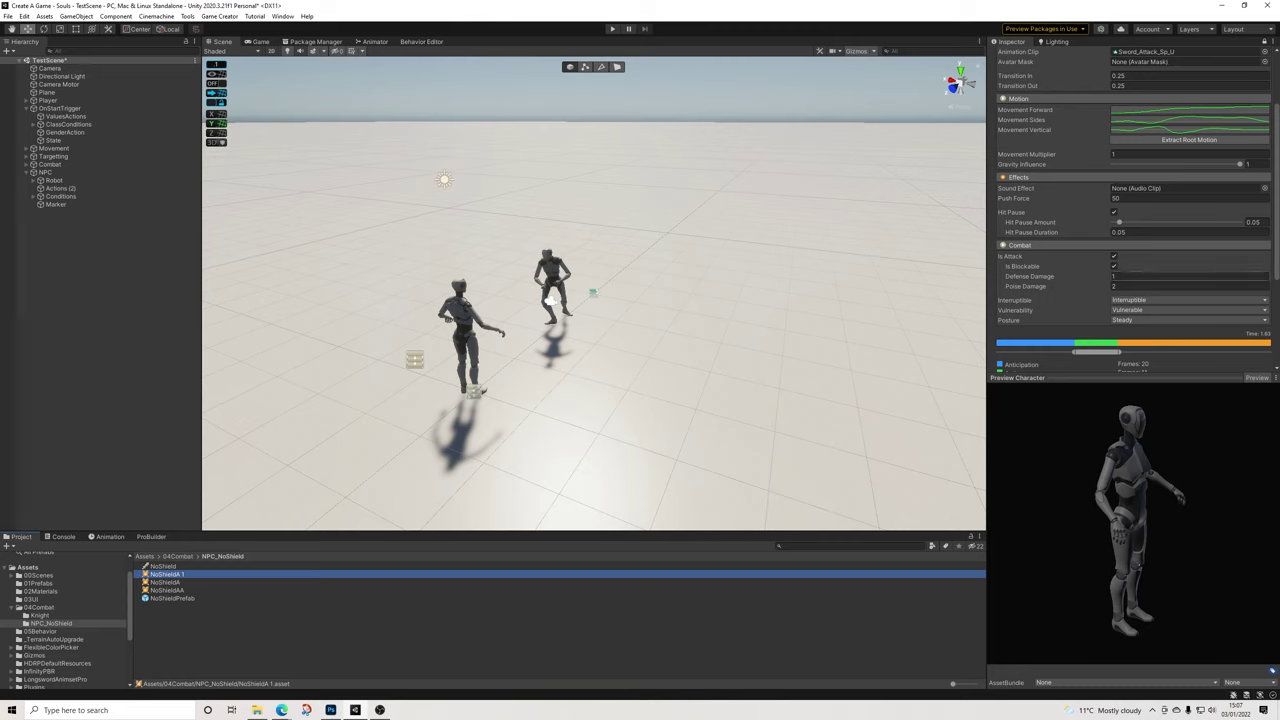
{"action": "scroll", "coordinate": [1130, 220], "scroll_direction": "up", "scroll_amount": 3}
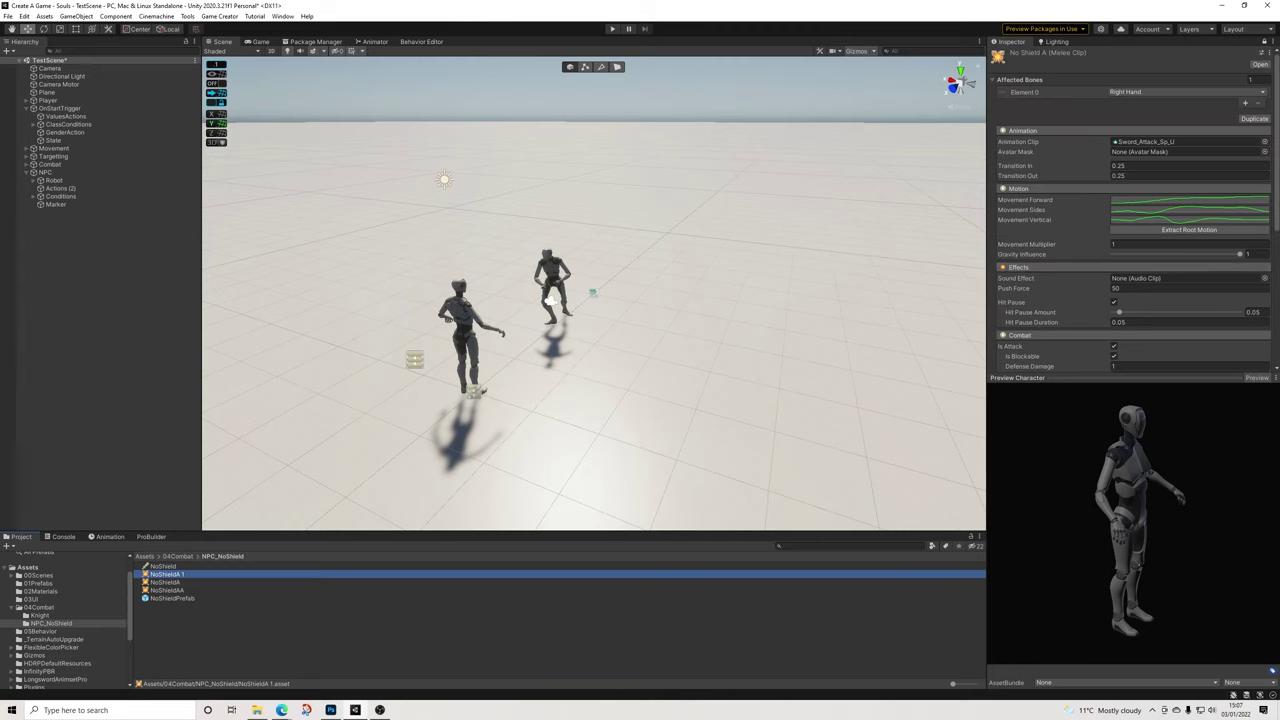
{"action": "right_click", "coordinate": [176, 574]}
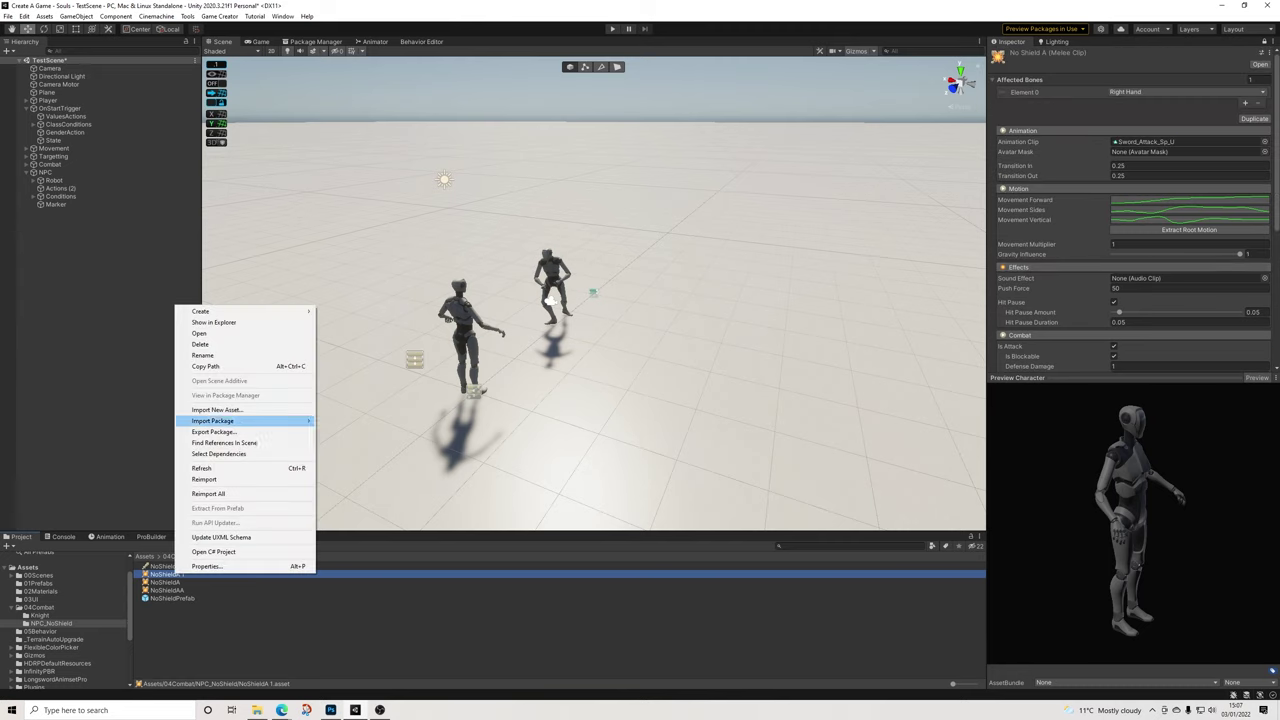
{"action": "left_click", "coordinate": [200, 355]}
{"action": "key", "text": "Right"}
{"action": "key", "text": "BackSpace"}
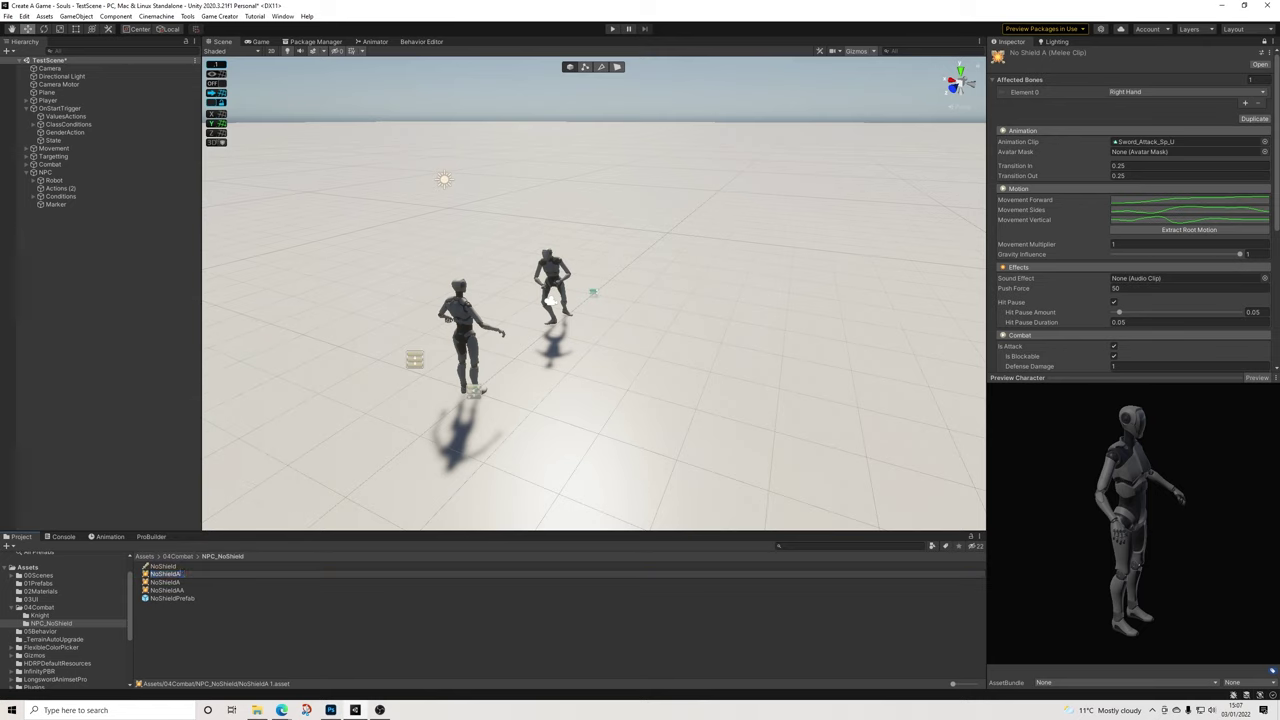
{"action": "key", "text": "Return"}
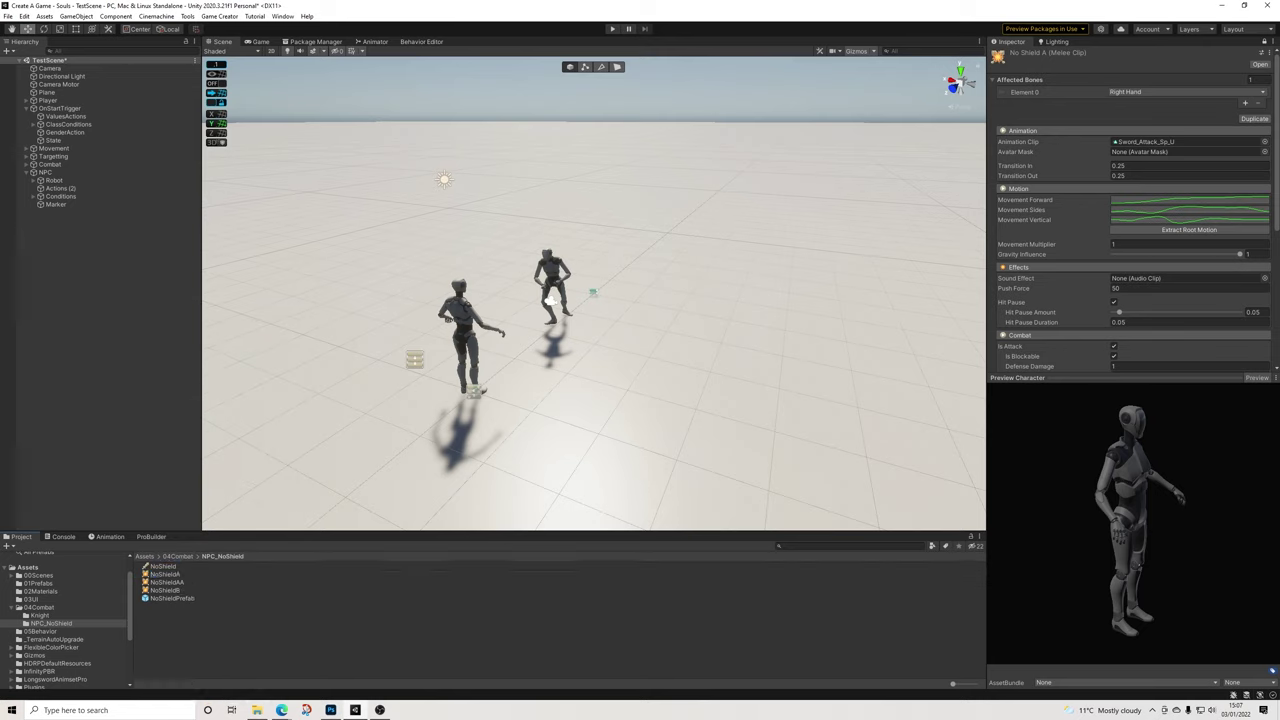
Open the NoShieldB clip, assign Sowrd_Attack_Combo_CL_Heavy as its animation and retime its attack phases with 32 anticipation frames
{"action": "left_click", "coordinate": [178, 591]}
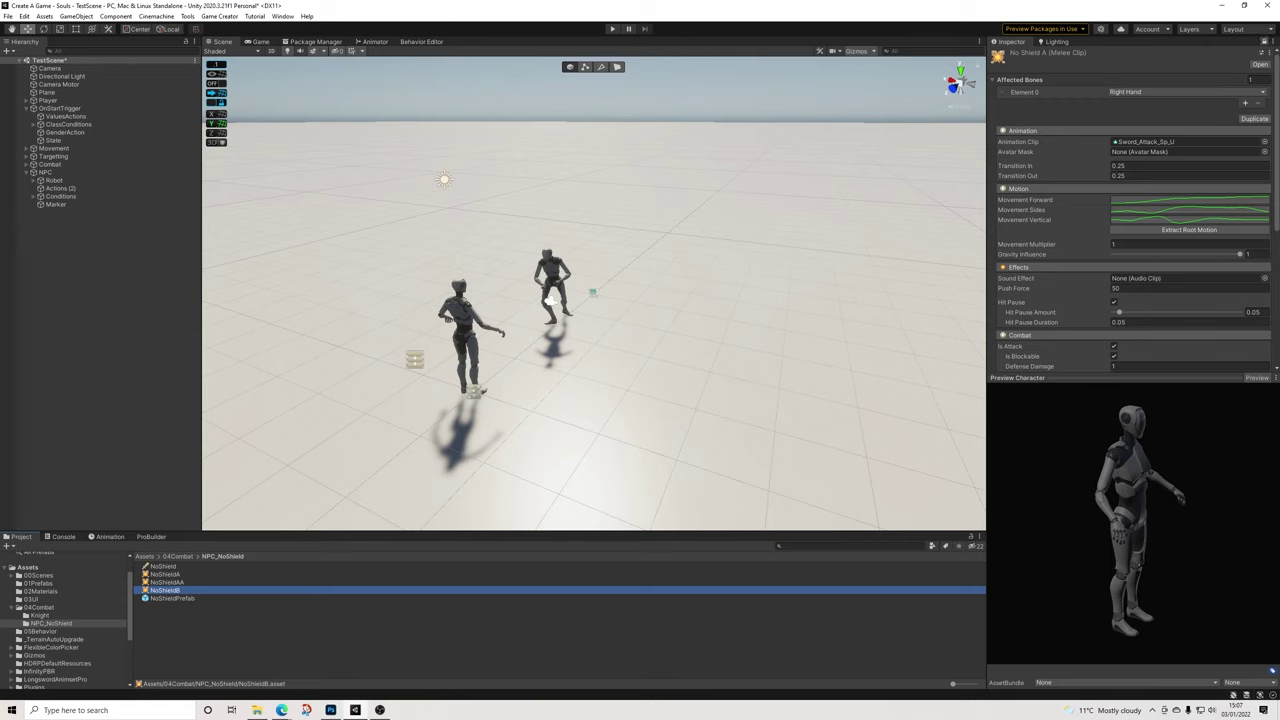
{"action": "left_click", "coordinate": [1265, 41]}
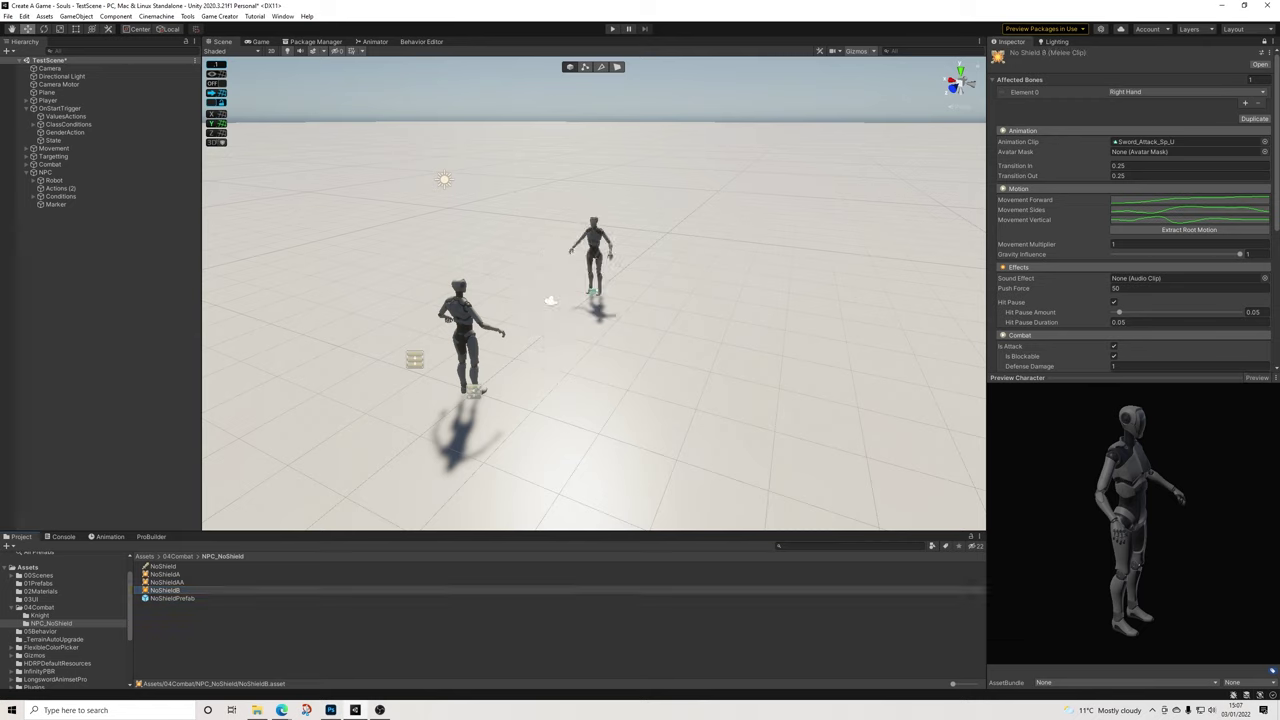
{"action": "left_click", "coordinate": [1180, 142]}
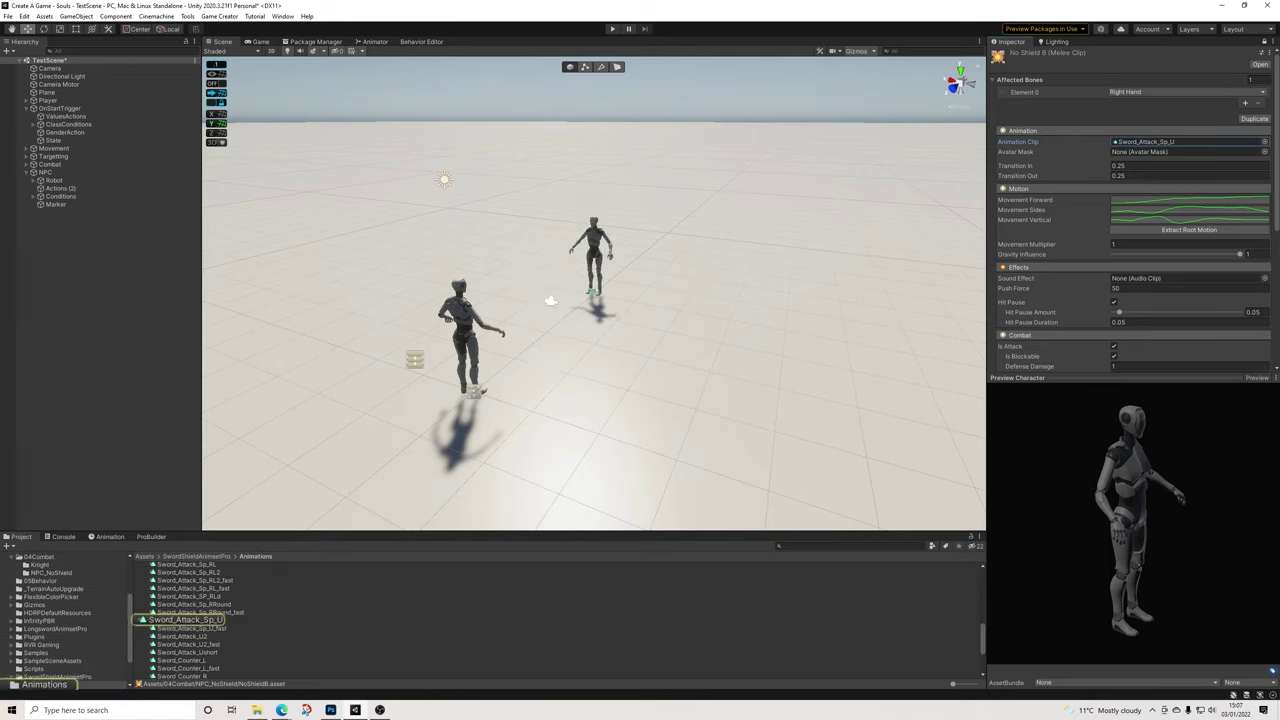
{"action": "scroll", "coordinate": [556, 620], "scroll_direction": "up", "scroll_amount": 3}
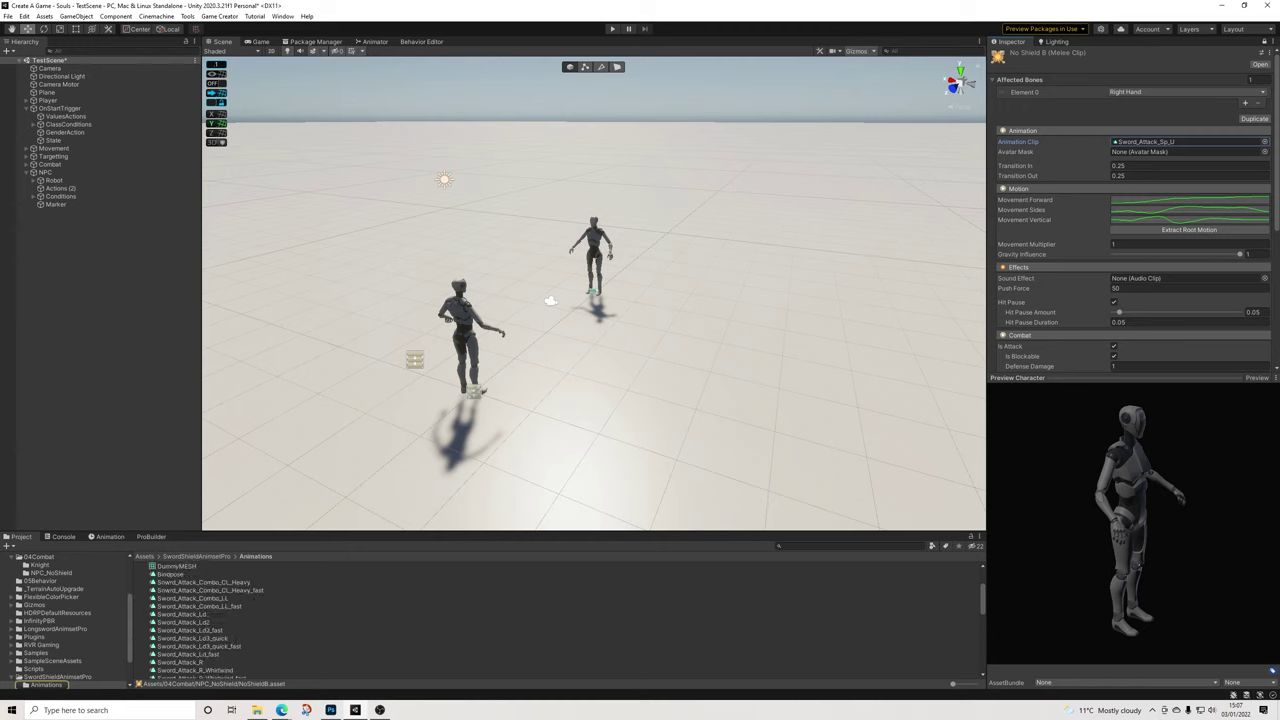
{"action": "scroll", "coordinate": [1130, 210], "scroll_direction": "down", "scroll_amount": 3}
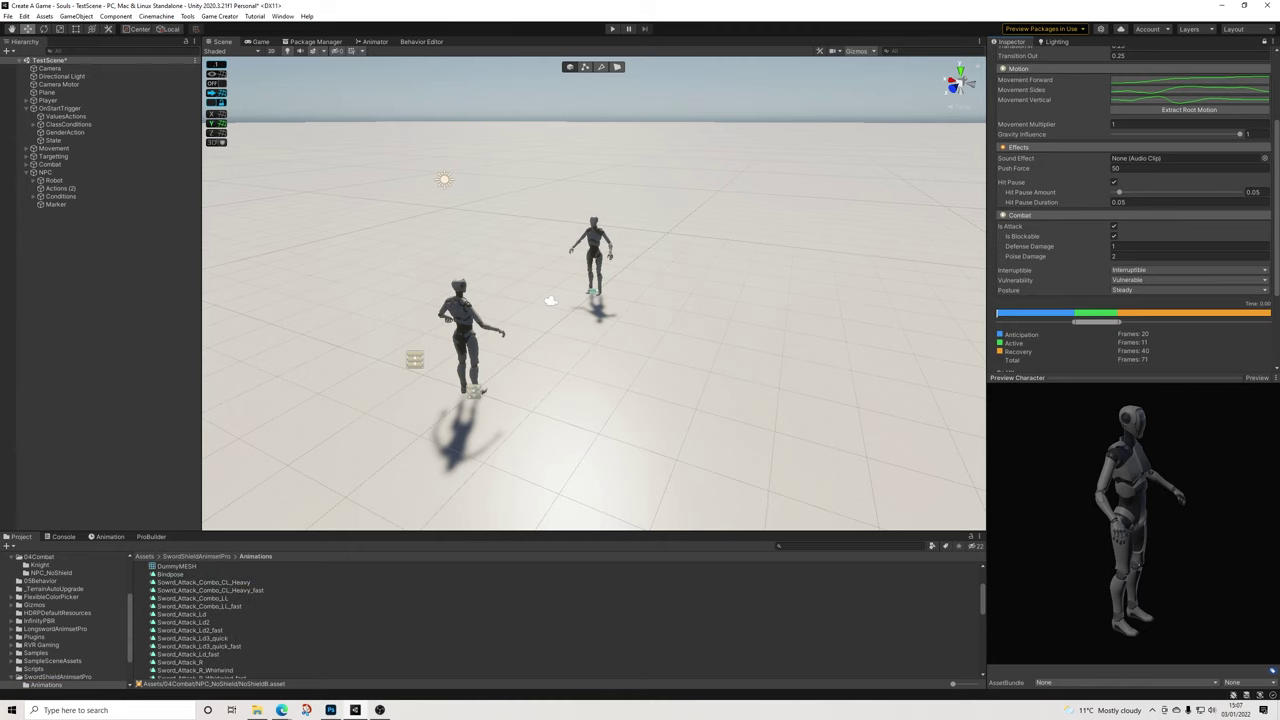
{"action": "scroll", "coordinate": [1130, 210], "scroll_direction": "up", "scroll_amount": 3}
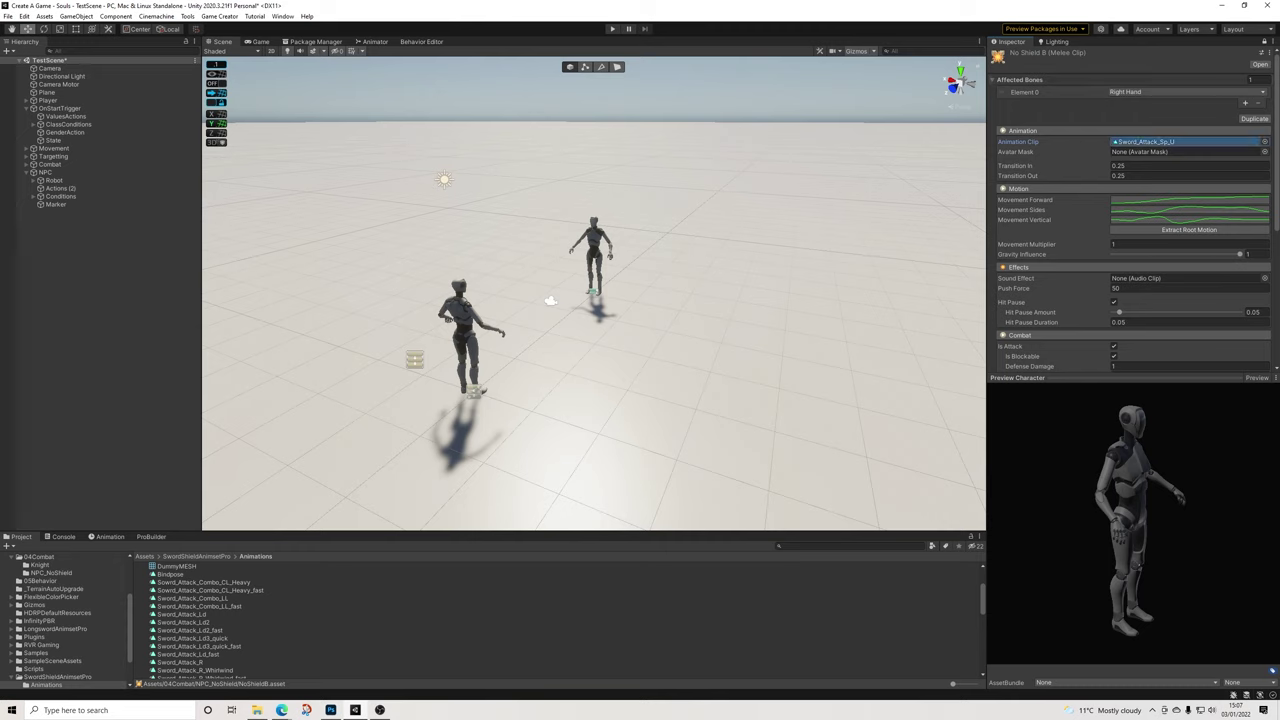
{"action": "scroll", "coordinate": [1130, 210], "scroll_direction": "down", "scroll_amount": 2}
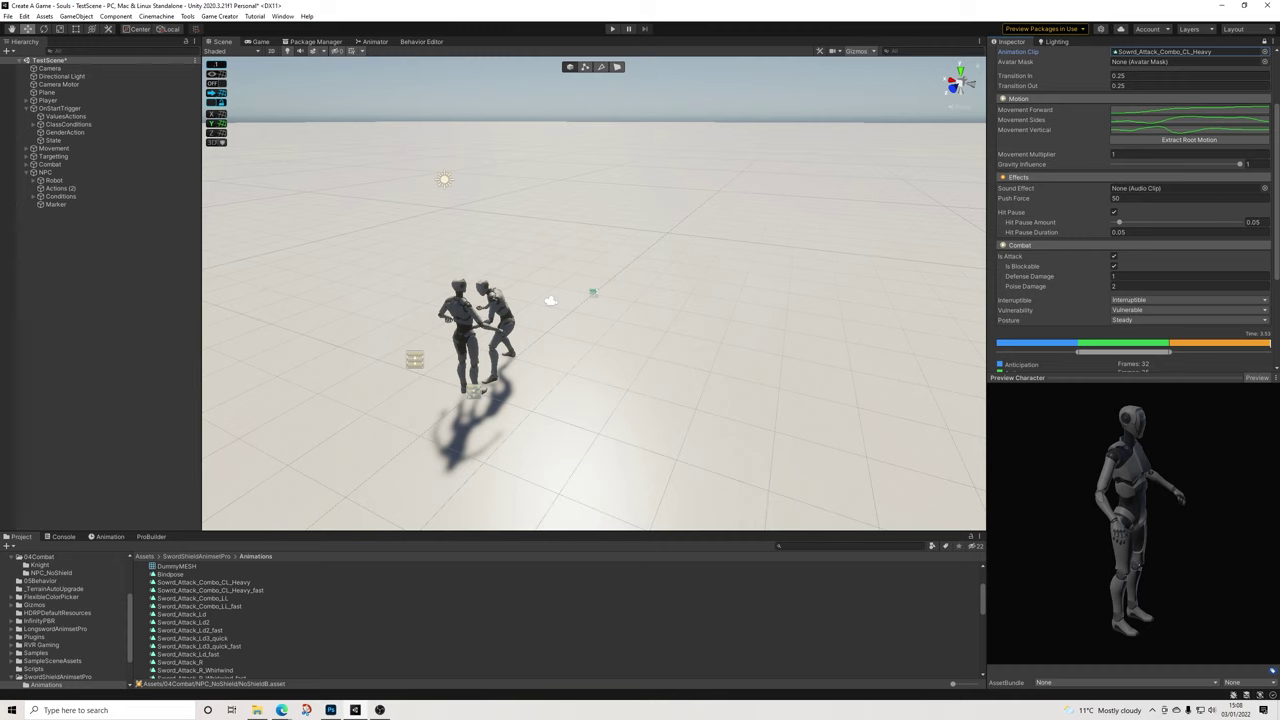
Unlock the Inspector and preview the Sowrd_Attack_Combo_CL_Heavy_fast and Sword_Attack_Combo_LL animations
{"action": "left_click", "coordinate": [204, 582]}
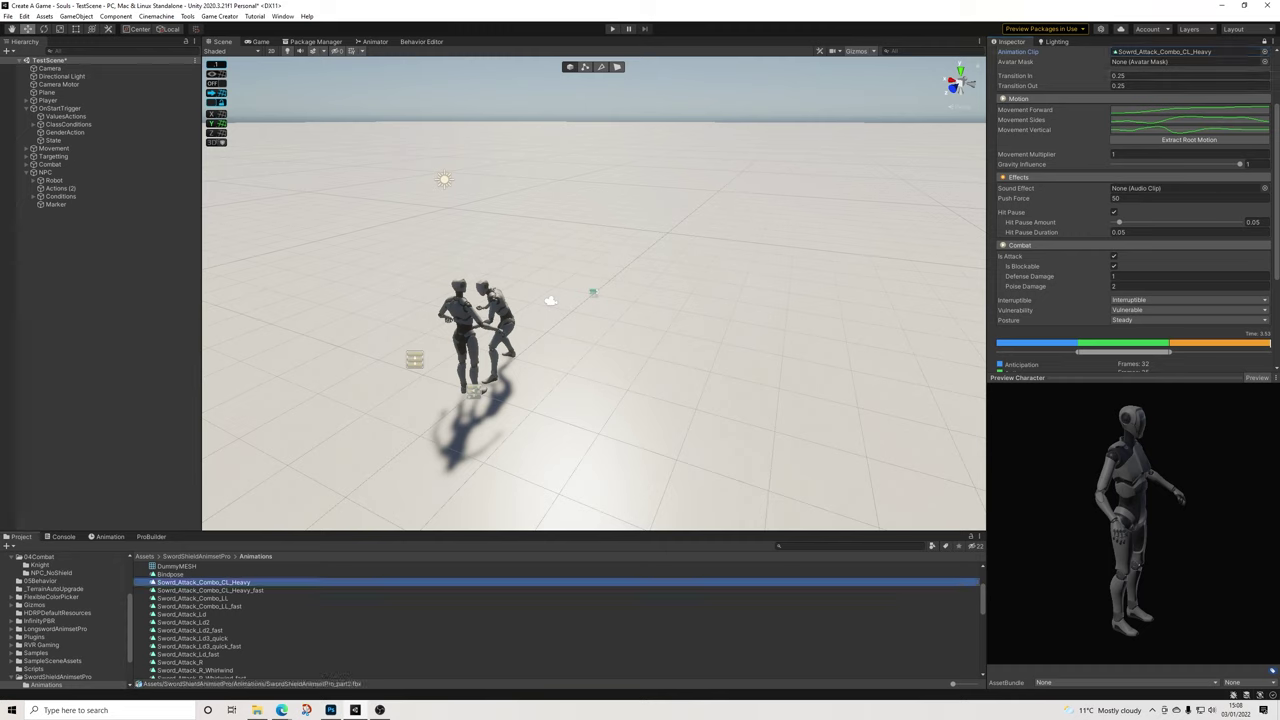
{"action": "scroll", "coordinate": [1190, 80], "scroll_direction": "up", "scroll_amount": 3}
{"action": "left_click", "coordinate": [1264, 41]}
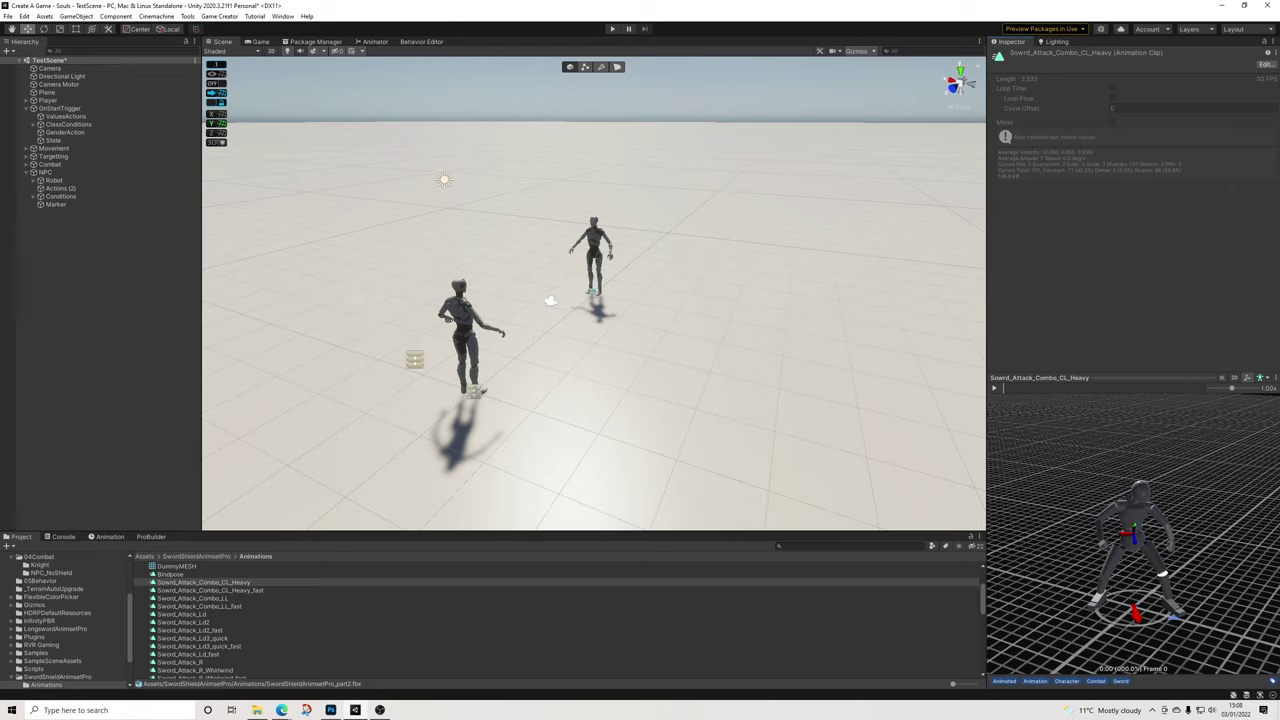
{"action": "left_click", "coordinate": [210, 590]}
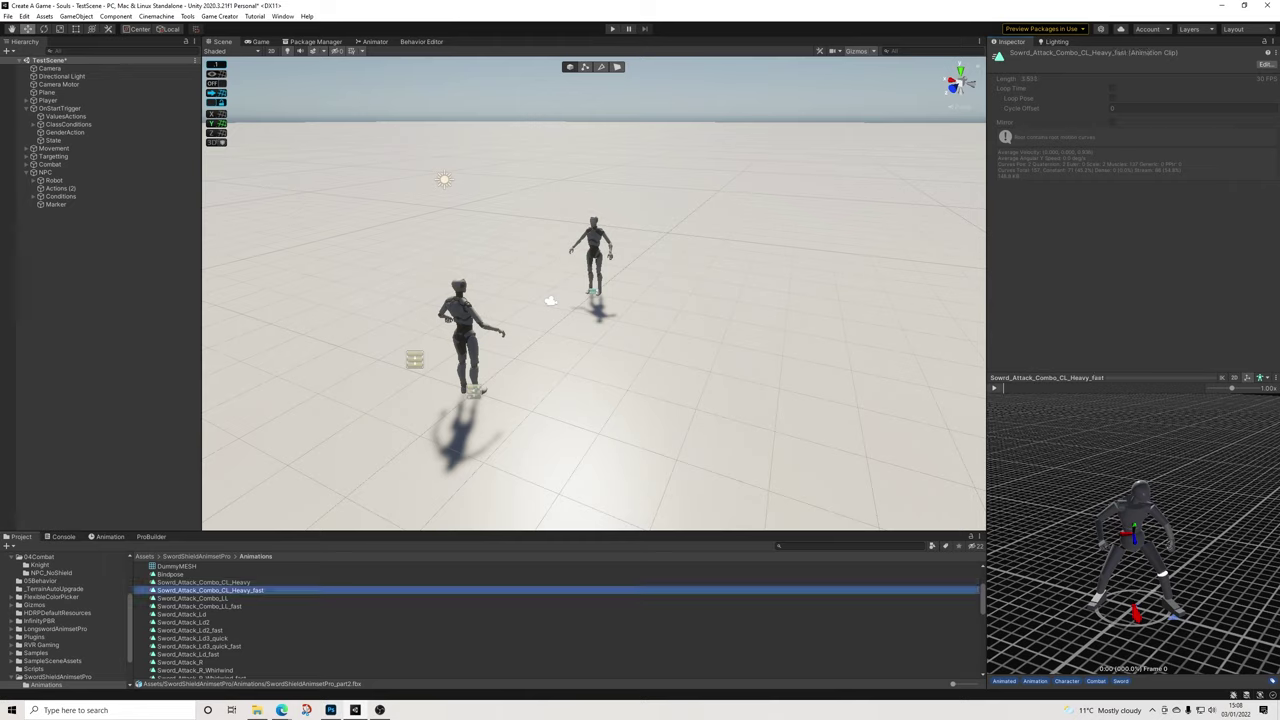
{"action": "left_click", "coordinate": [994, 388]}
{"action": "left_click", "coordinate": [193, 598]}
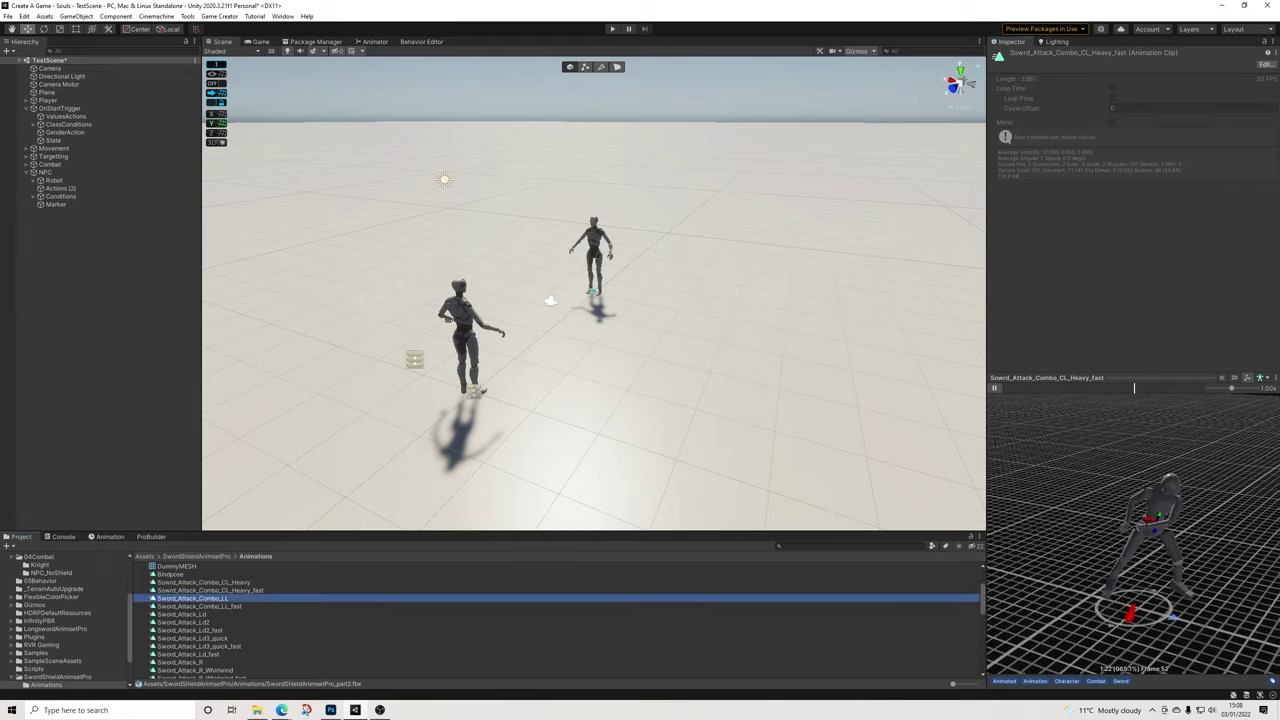
{"action": "left_click", "coordinate": [994, 388]}
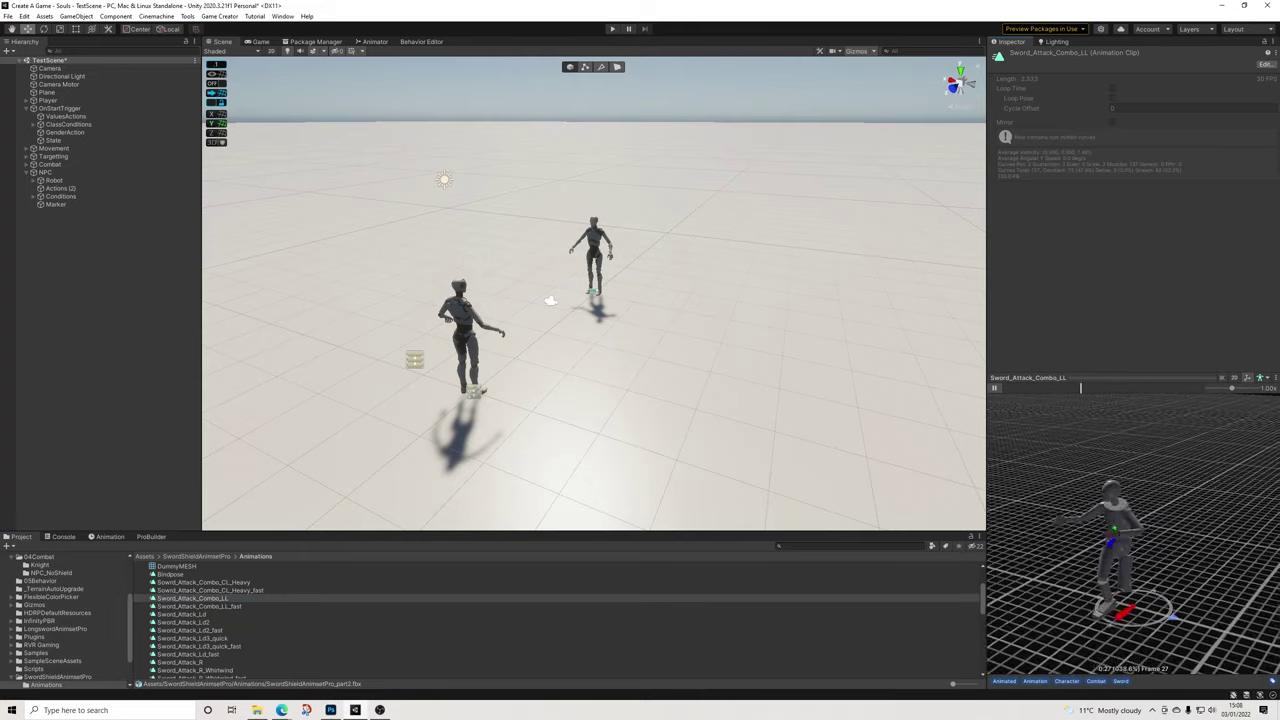
Preview the Sword_Attack_Ld, Sword_Attack_Ld2 and Sword_Attack_Ld3_quick animations to compare their motions
{"action": "left_click", "coordinate": [182, 614]}
{"action": "left_click", "coordinate": [994, 387]}
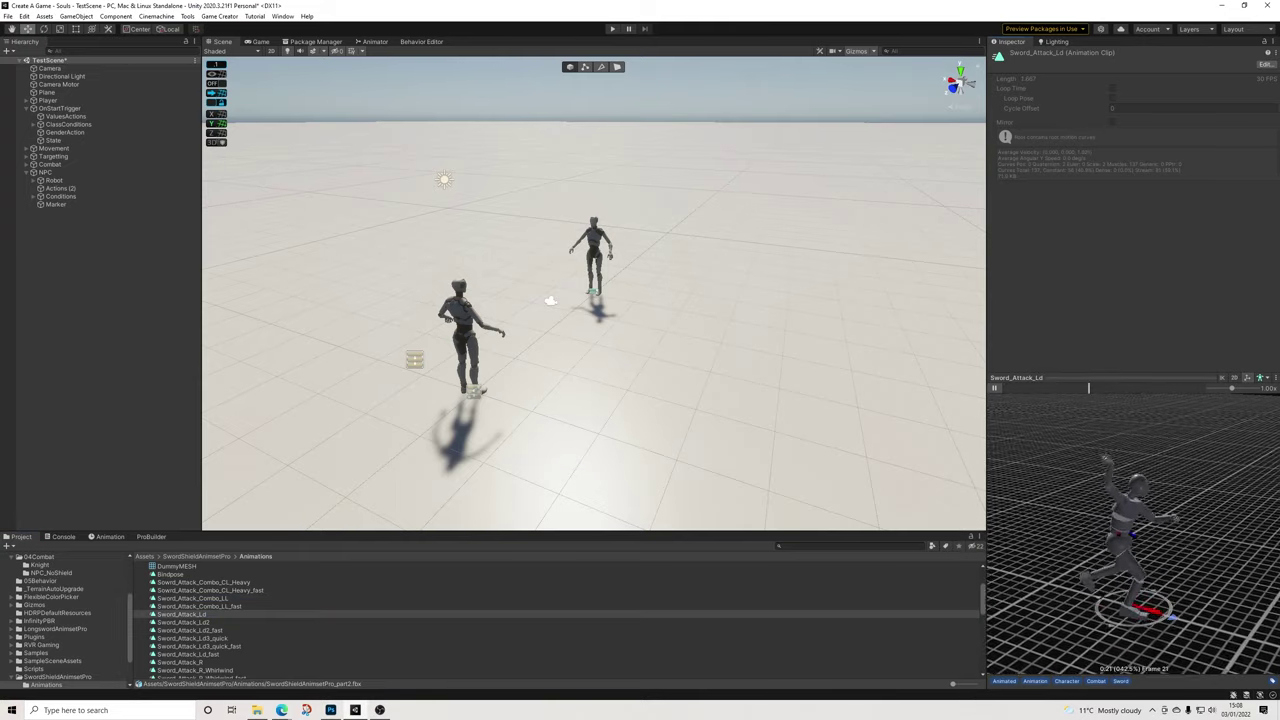
{"action": "left_click", "coordinate": [183, 622]}
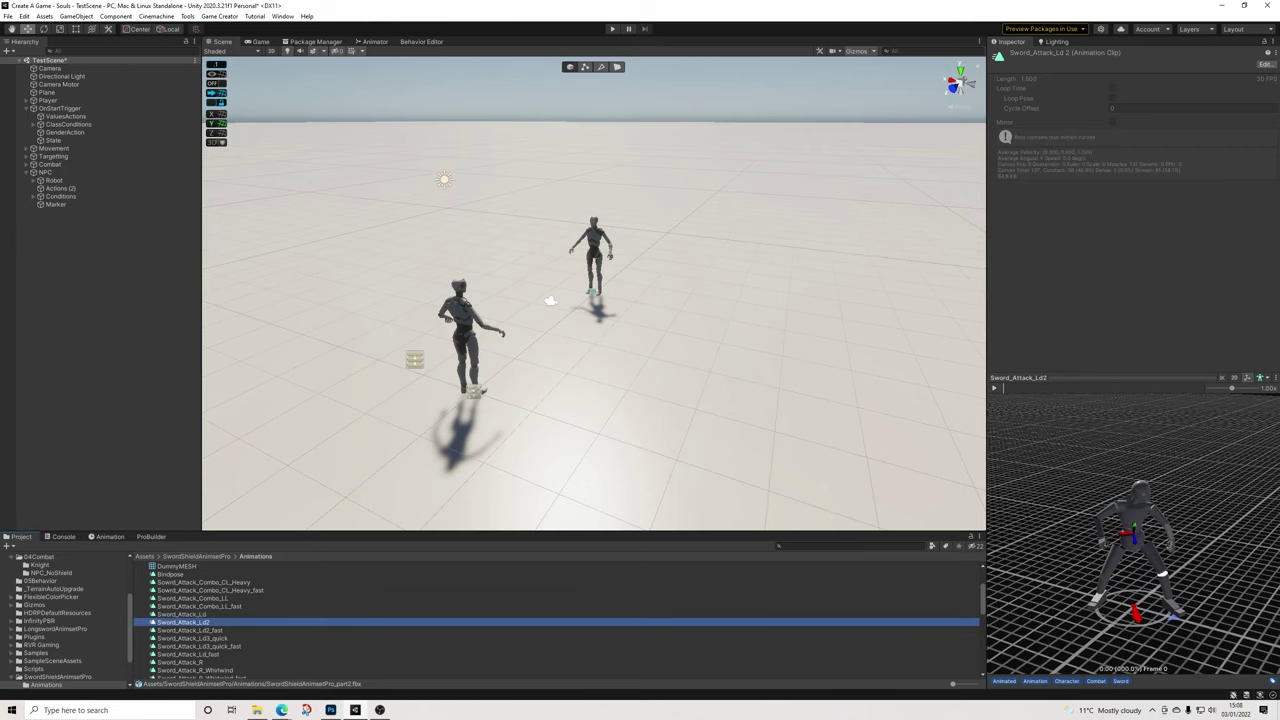
{"action": "left_click", "coordinate": [994, 387]}
{"action": "left_click", "coordinate": [190, 630]}
{"action": "left_click", "coordinate": [193, 638]}
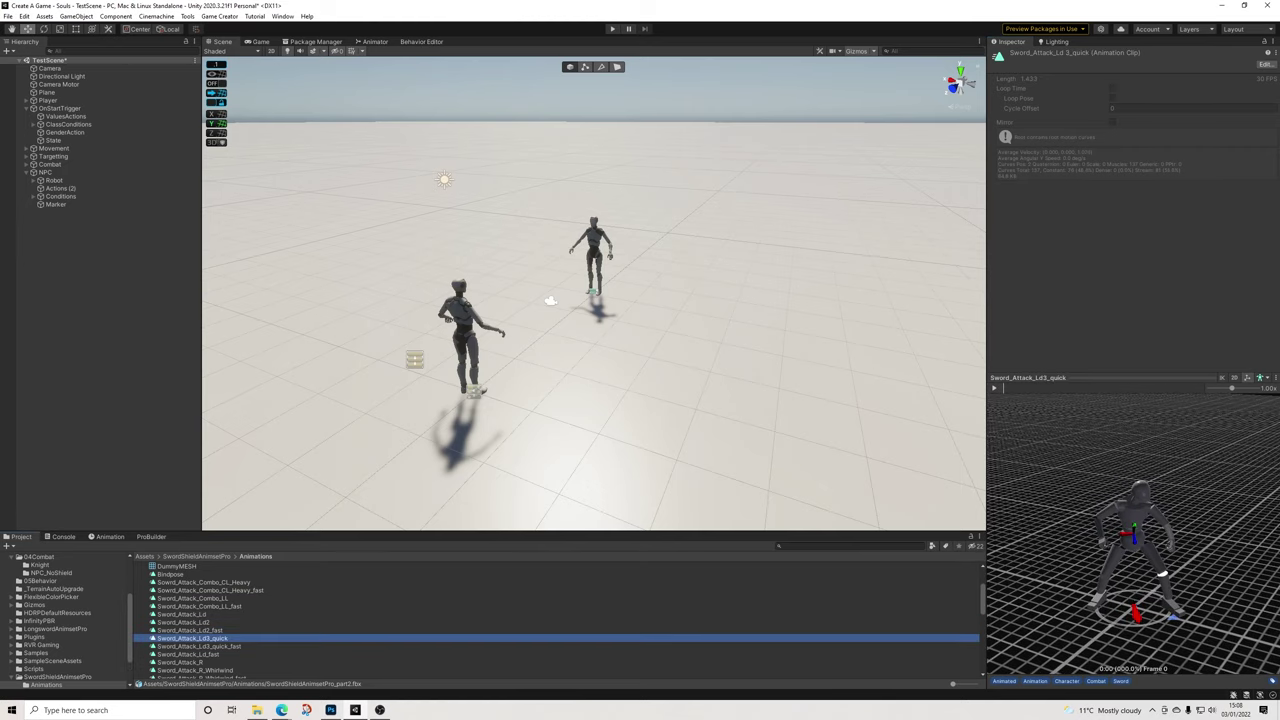
{"action": "left_click", "coordinate": [994, 387]}
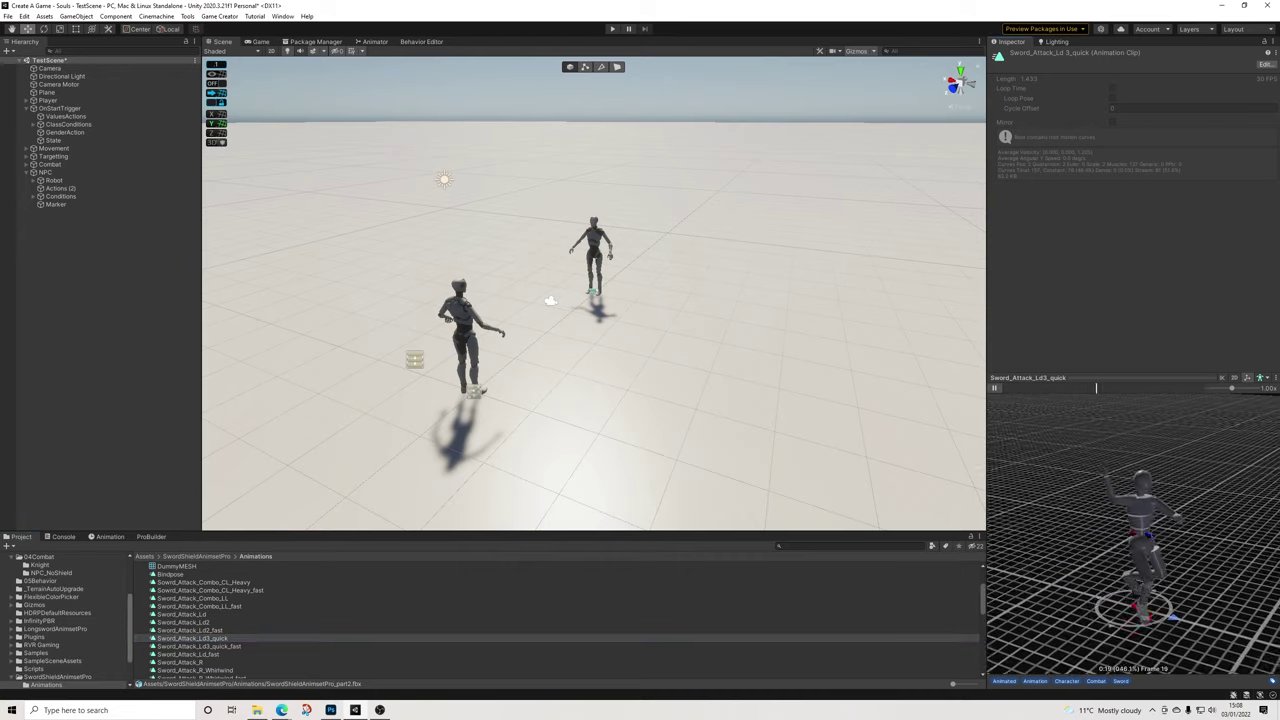
Play the previews of the Sword_Attack_Ld_fast, Sword_Attack_R and Sword_Attack_Rd animations
{"action": "left_click", "coordinate": [188, 654]}
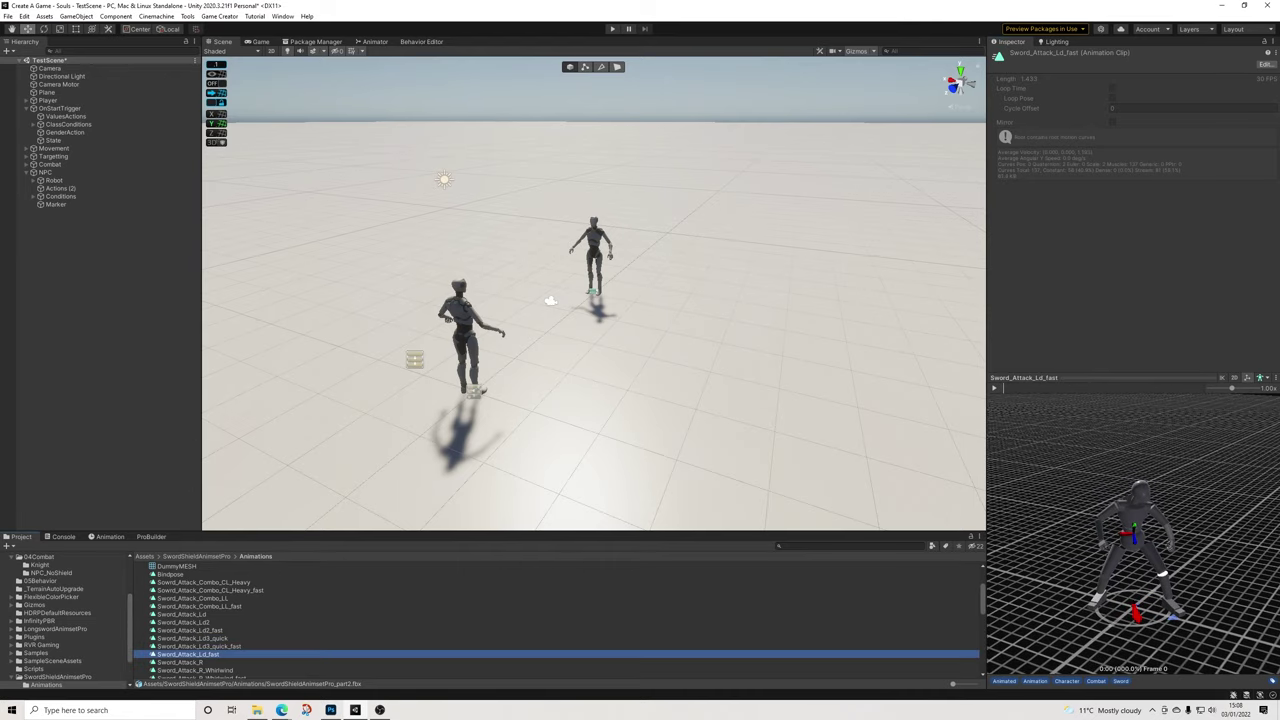
{"action": "left_click", "coordinate": [994, 387]}
{"action": "left_click", "coordinate": [180, 662]}
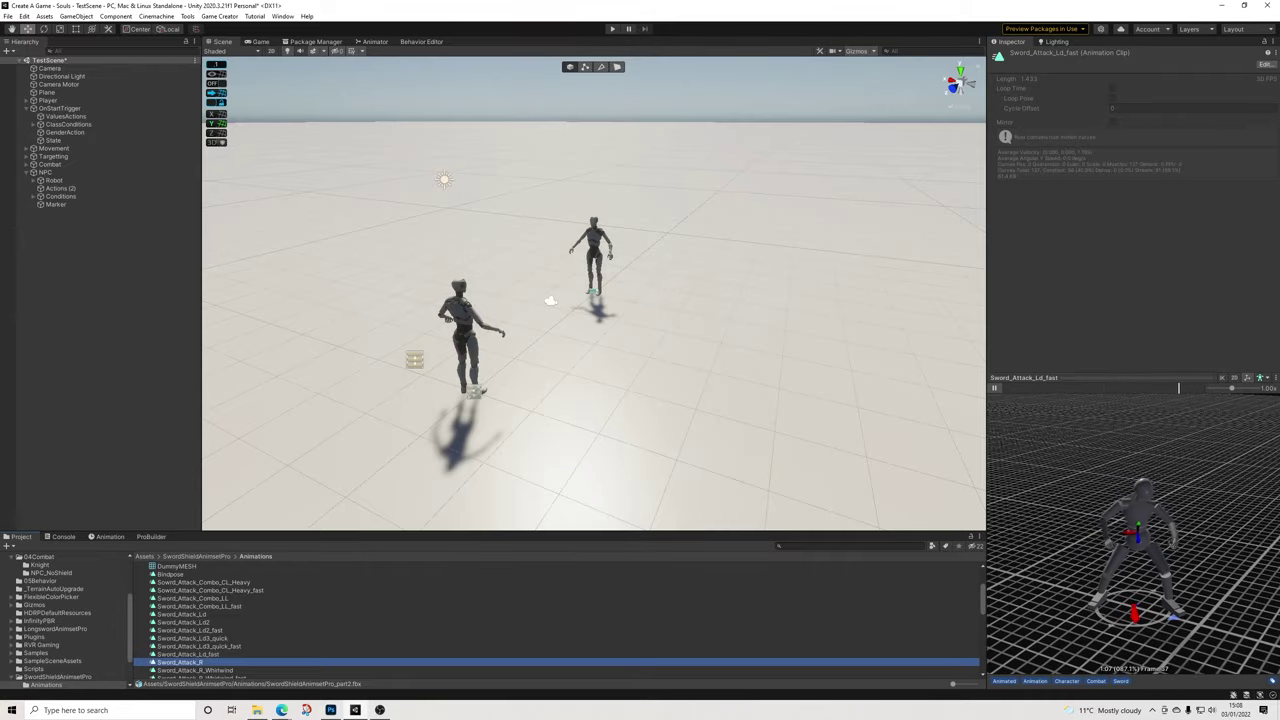
{"action": "left_click", "coordinate": [994, 387]}
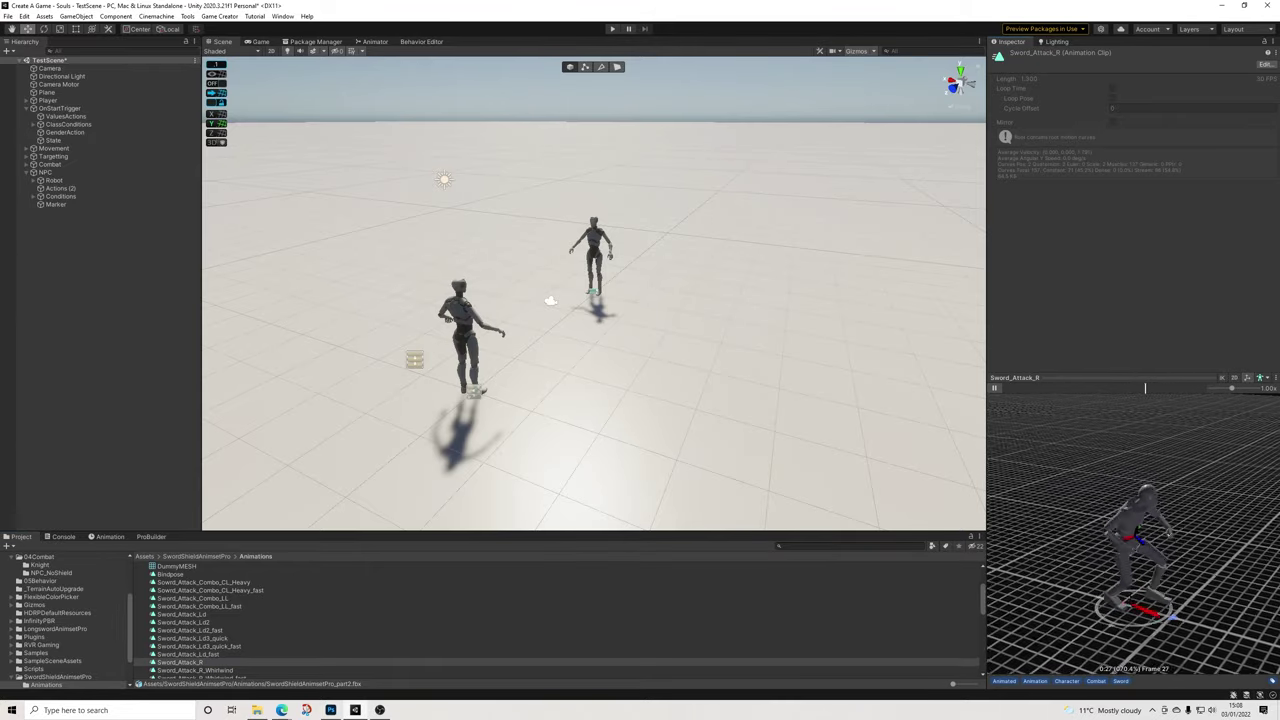
{"action": "scroll", "coordinate": [182, 656], "scroll_direction": "down", "scroll_amount": 1}
{"action": "left_click", "coordinate": [182, 656]}
{"action": "left_click", "coordinate": [994, 387]}
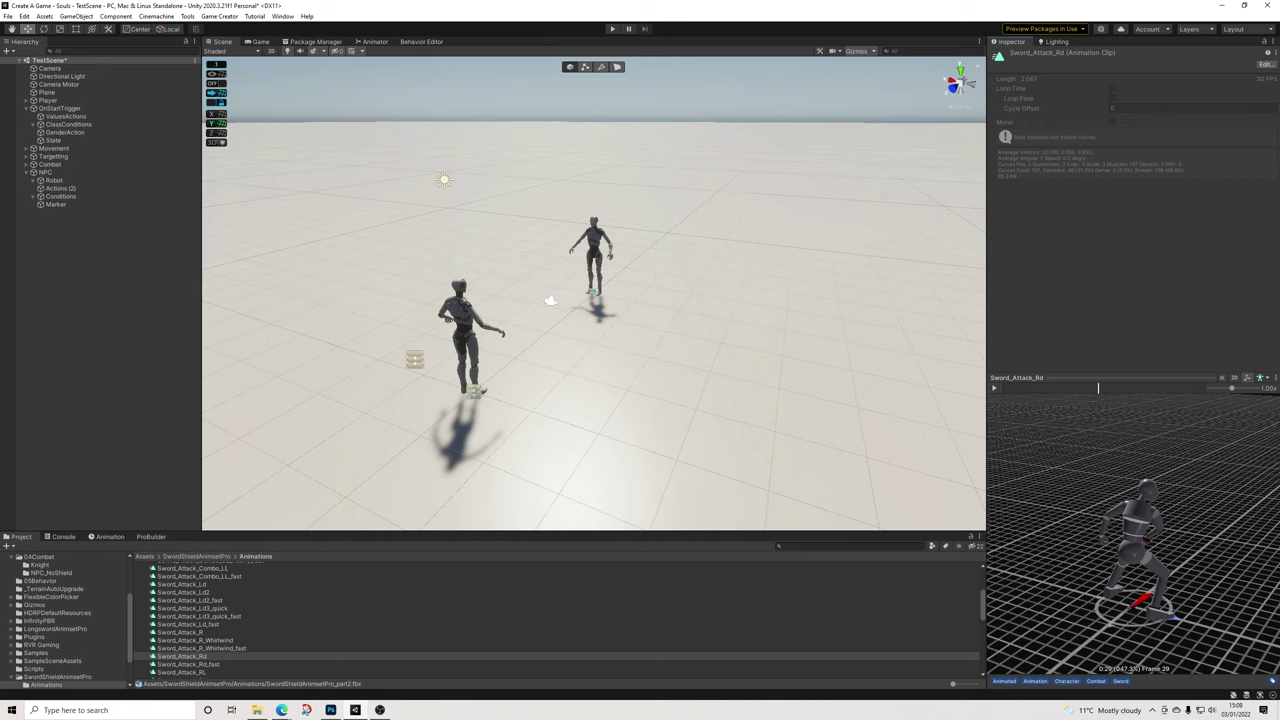
Assign Sword_Attack_Rd as the NoShieldAA clip's animation and retime its attack phases to 10 anticipation, 15 active and 37 recovery frames
{"action": "scroll", "coordinate": [556, 620], "scroll_direction": "down", "scroll_amount": 1}
{"action": "scroll", "coordinate": [66, 620], "scroll_direction": "down", "scroll_amount": 1}
{"action": "scroll", "coordinate": [64, 620], "scroll_direction": "up", "scroll_amount": 2}
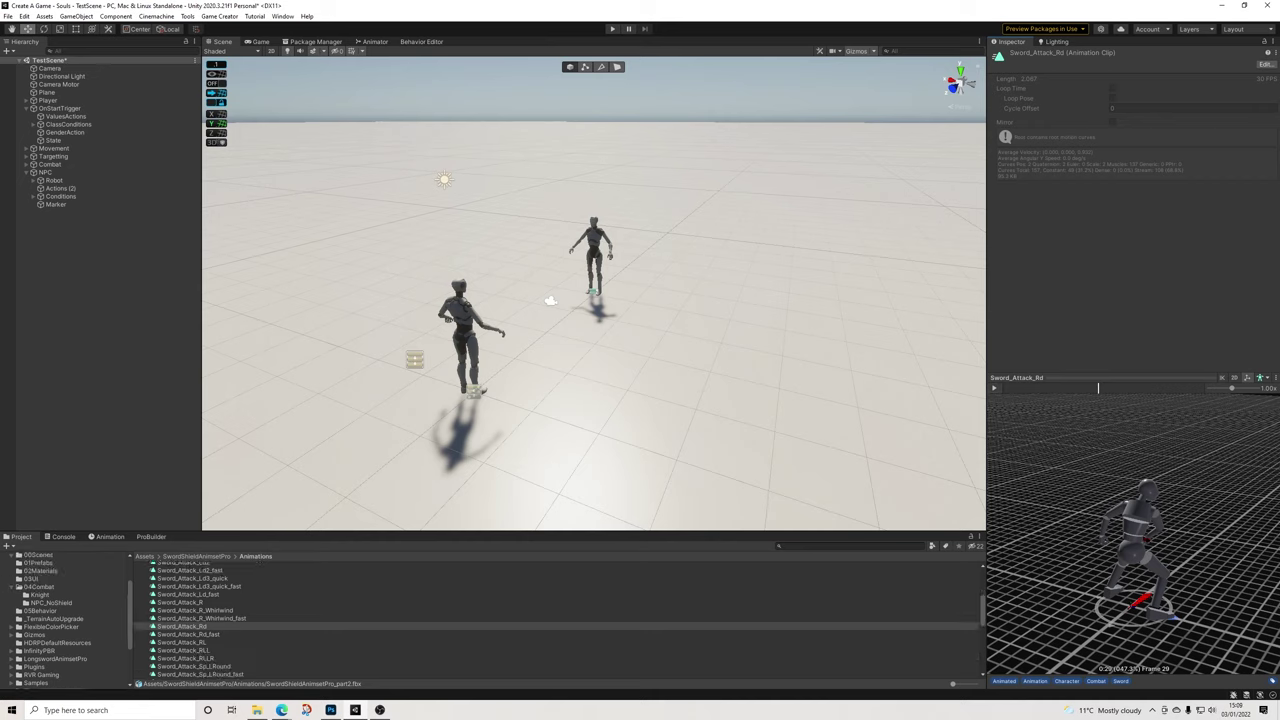
{"action": "left_click", "coordinate": [50, 603]}
{"action": "left_click", "coordinate": [166, 582]}
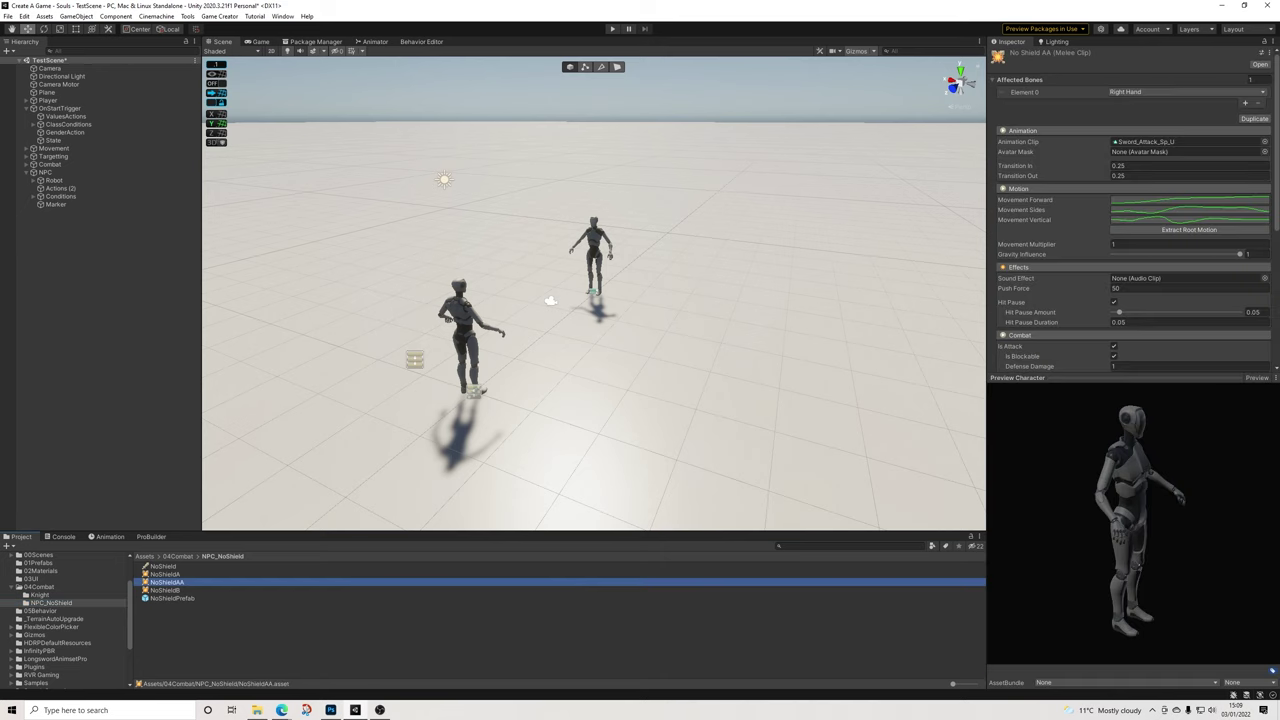
{"action": "left_click", "coordinate": [1146, 142]}
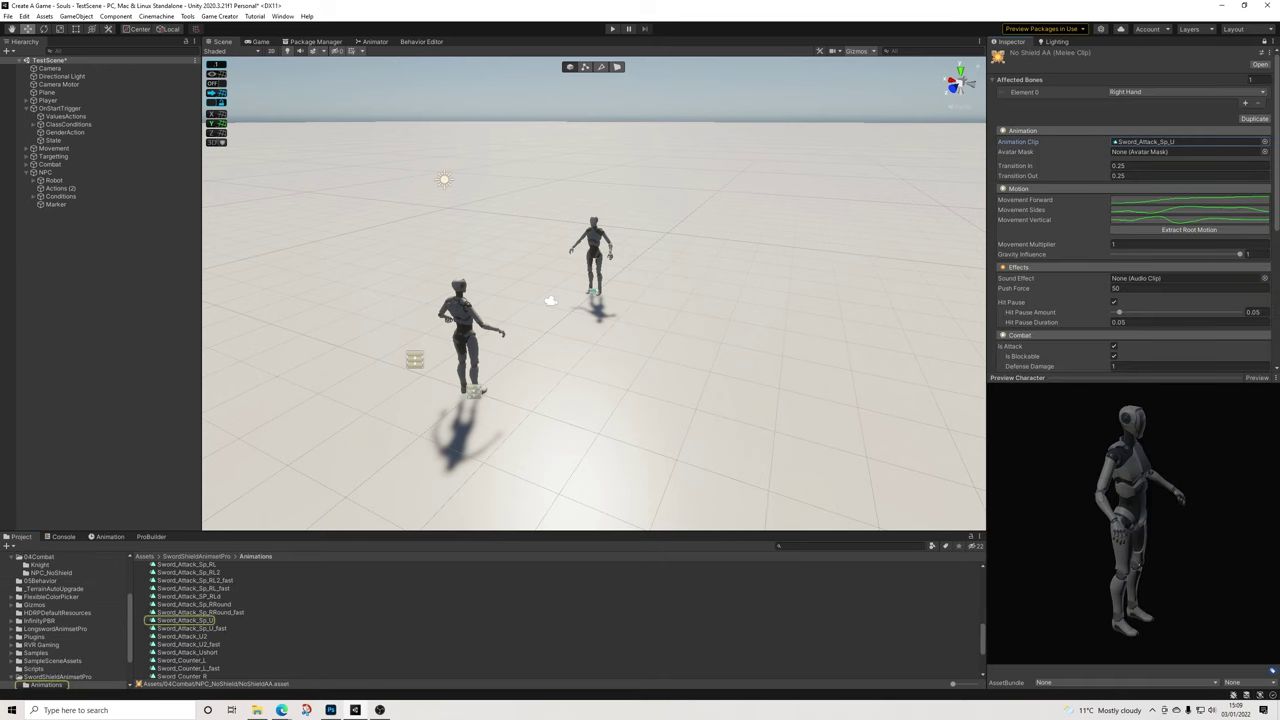
{"action": "scroll", "coordinate": [200, 620], "scroll_direction": "down", "scroll_amount": 3}
{"action": "scroll", "coordinate": [200, 620], "scroll_direction": "up", "scroll_amount": 5}
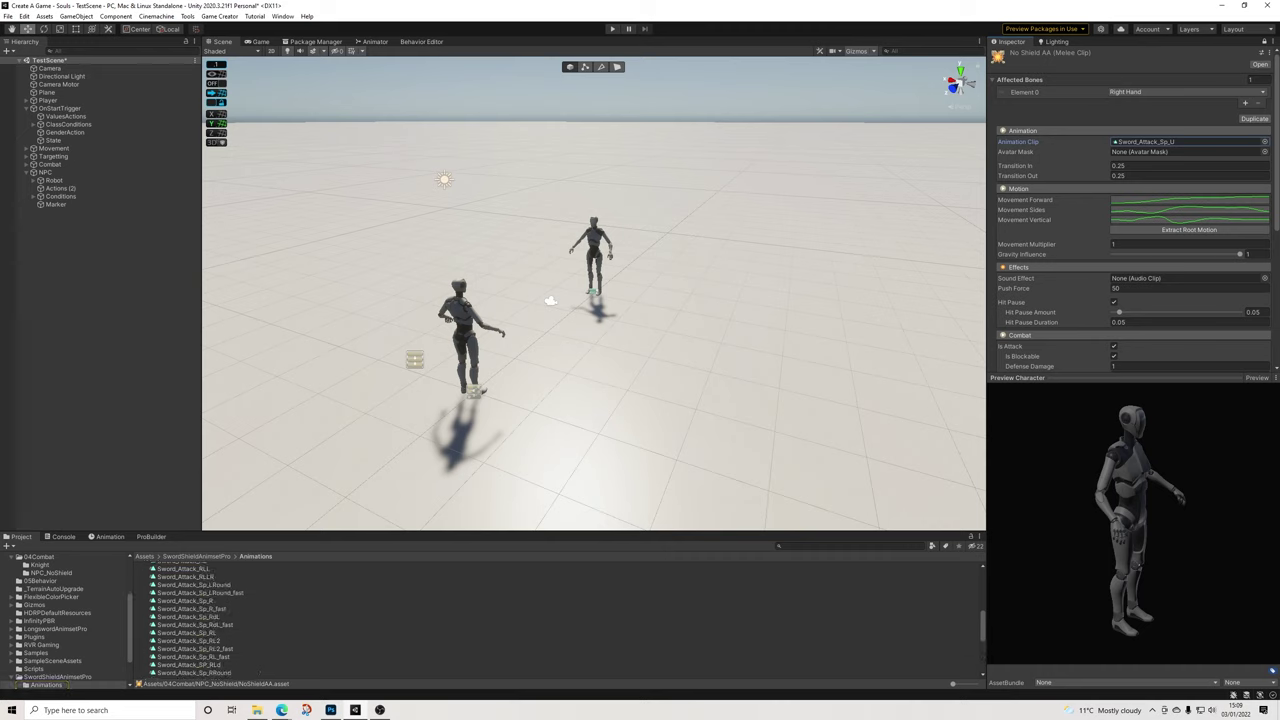
{"action": "scroll", "coordinate": [200, 620], "scroll_direction": "up", "scroll_amount": 2}
{"action": "left_click_drag", "start_coordinate": [182, 575], "coordinate": [1174, 112]}
{"action": "left_click", "coordinate": [1257, 378]}
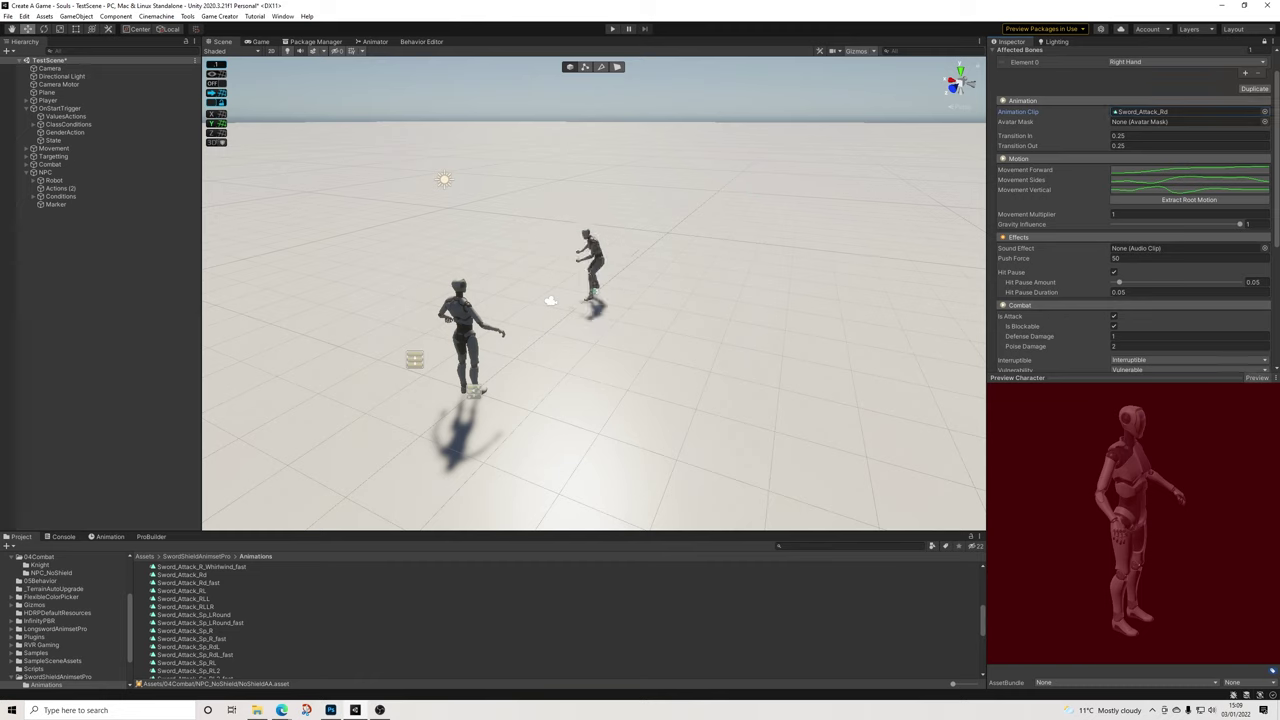
{"action": "scroll", "coordinate": [1130, 210], "scroll_direction": "down", "scroll_amount": 3}
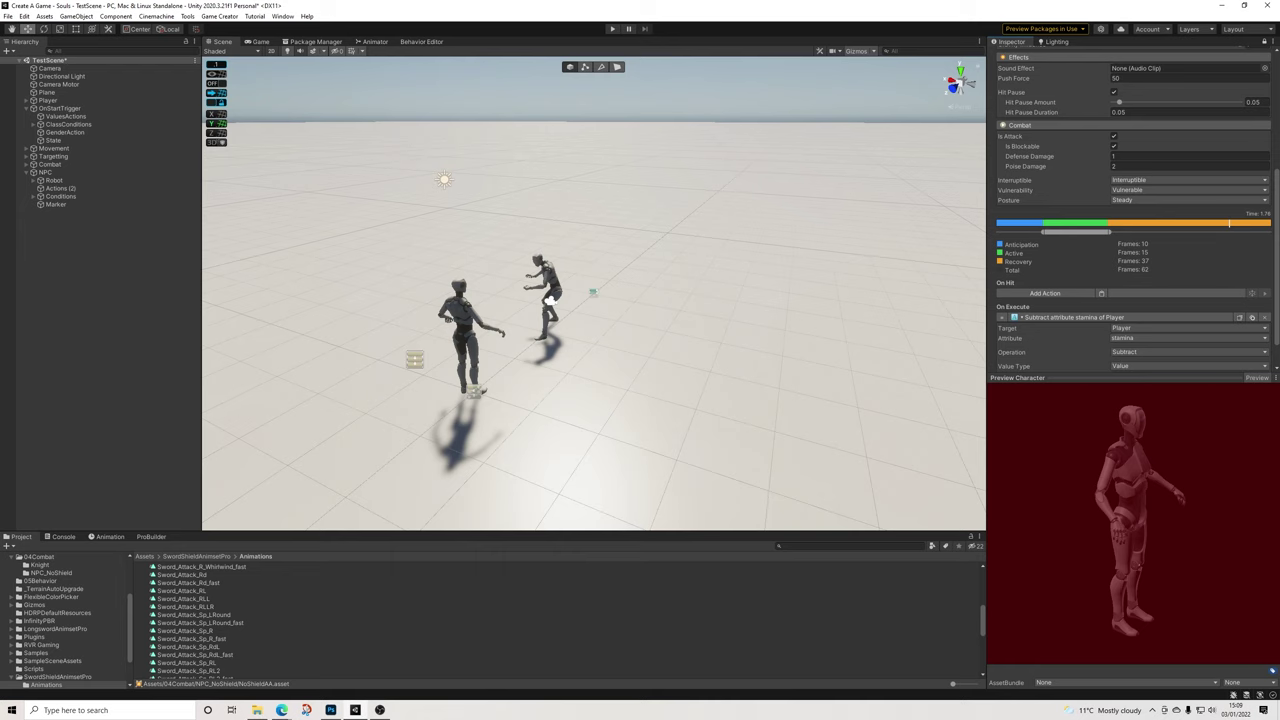
Open the Knight combat folder, review the NoShieldAA clip's On Execute stamina action and unlock the Inspector
{"action": "scroll", "coordinate": [65, 620], "scroll_direction": "down", "scroll_amount": 2}
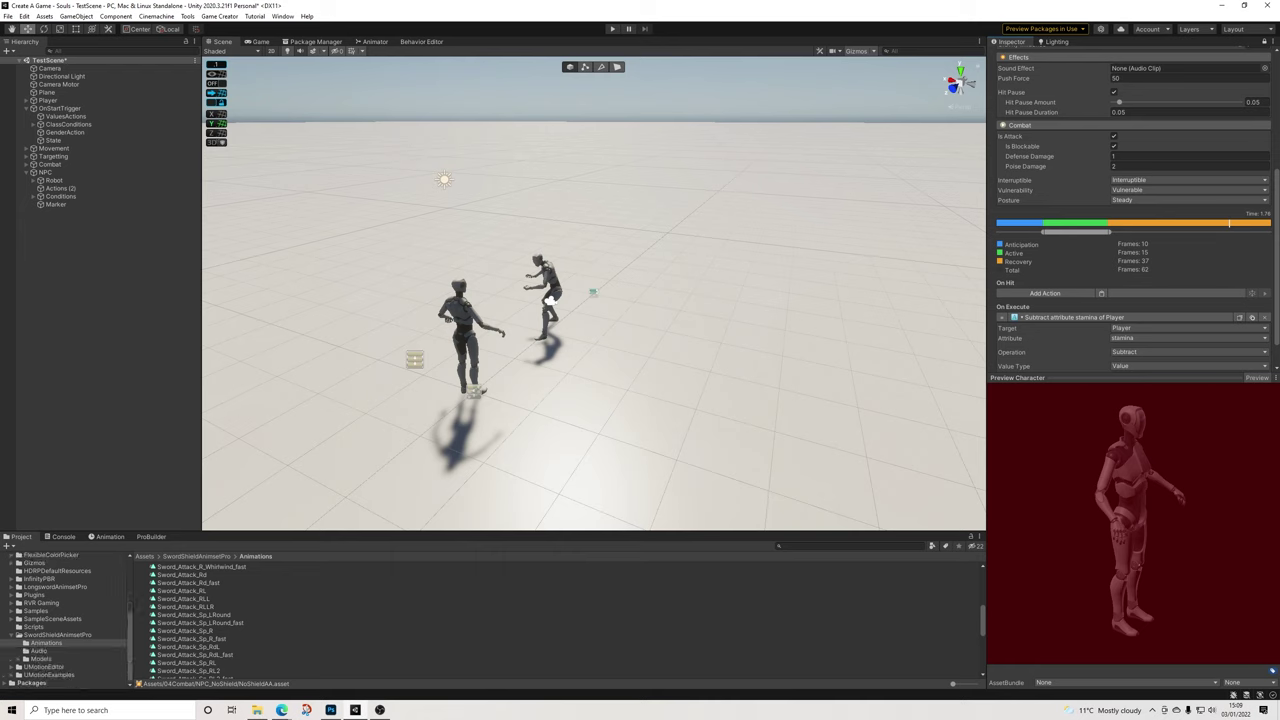
{"action": "scroll", "coordinate": [65, 620], "scroll_direction": "up", "scroll_amount": 4}
{"action": "left_click", "coordinate": [40, 613]}
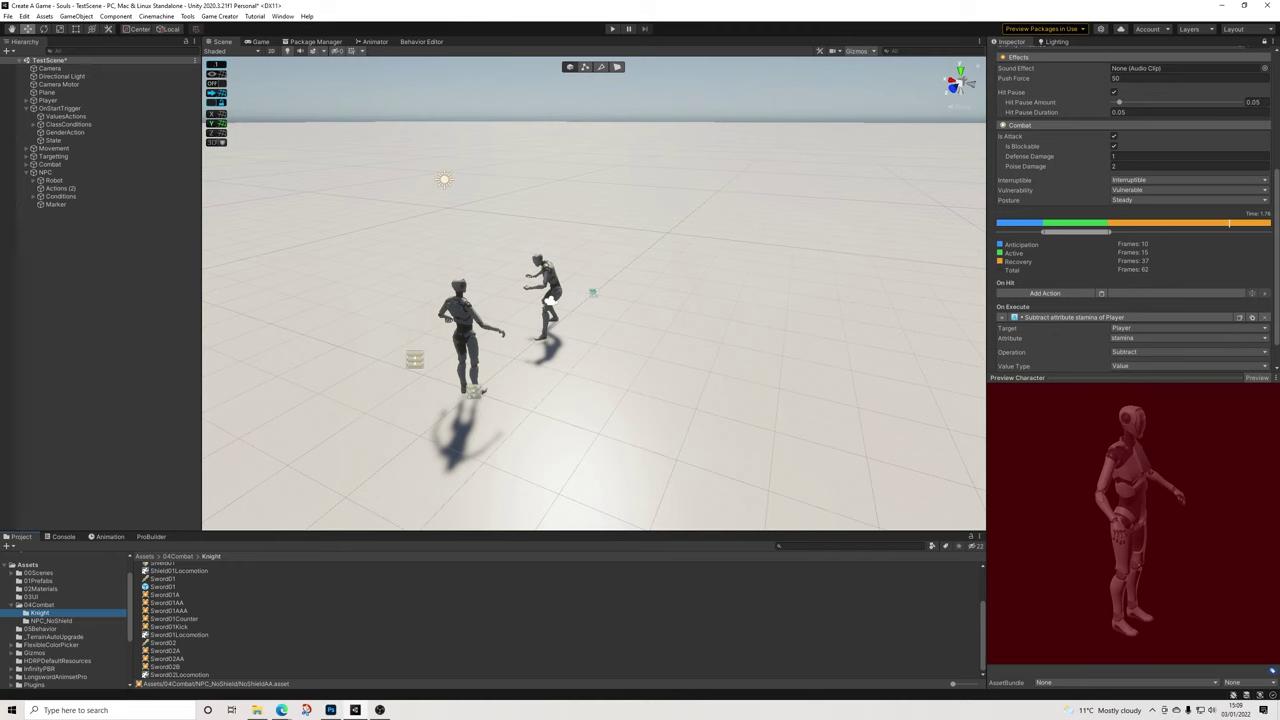
{"action": "scroll", "coordinate": [1134, 209], "scroll_direction": "down", "scroll_amount": 2}
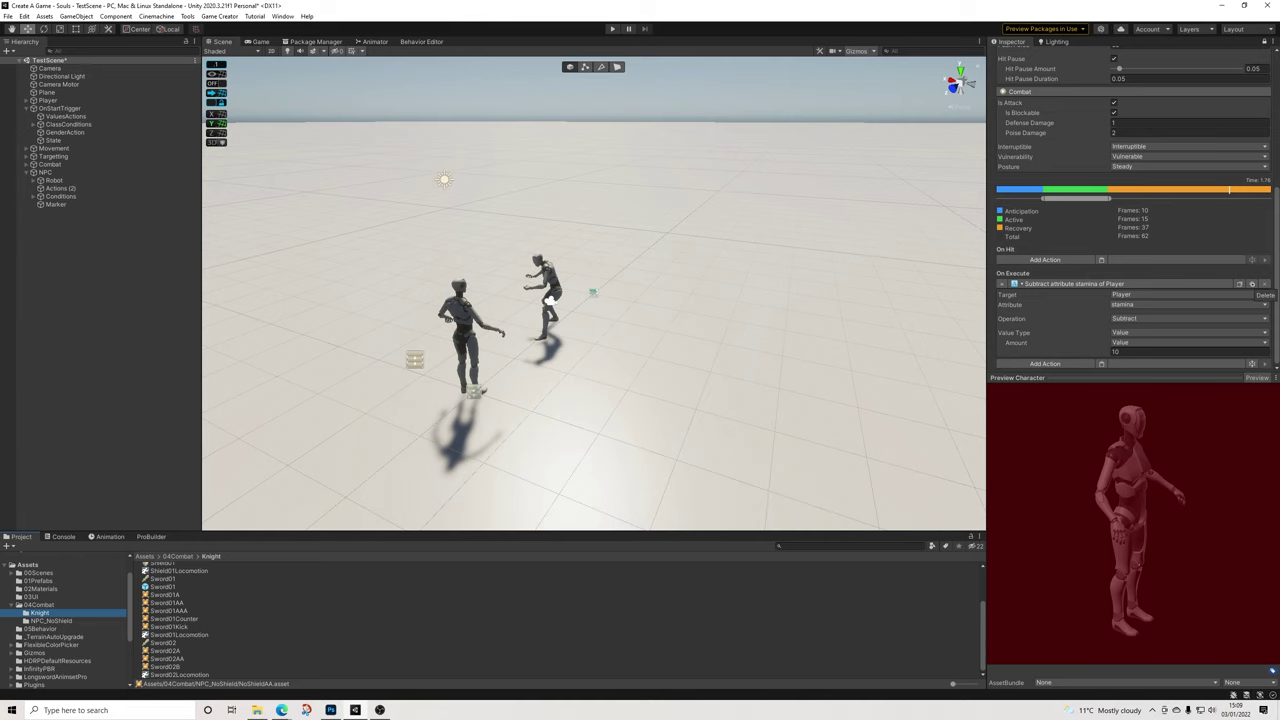
{"action": "scroll", "coordinate": [1190, 133], "scroll_direction": "up", "scroll_amount": 7}
{"action": "left_click", "coordinate": [1265, 41]}
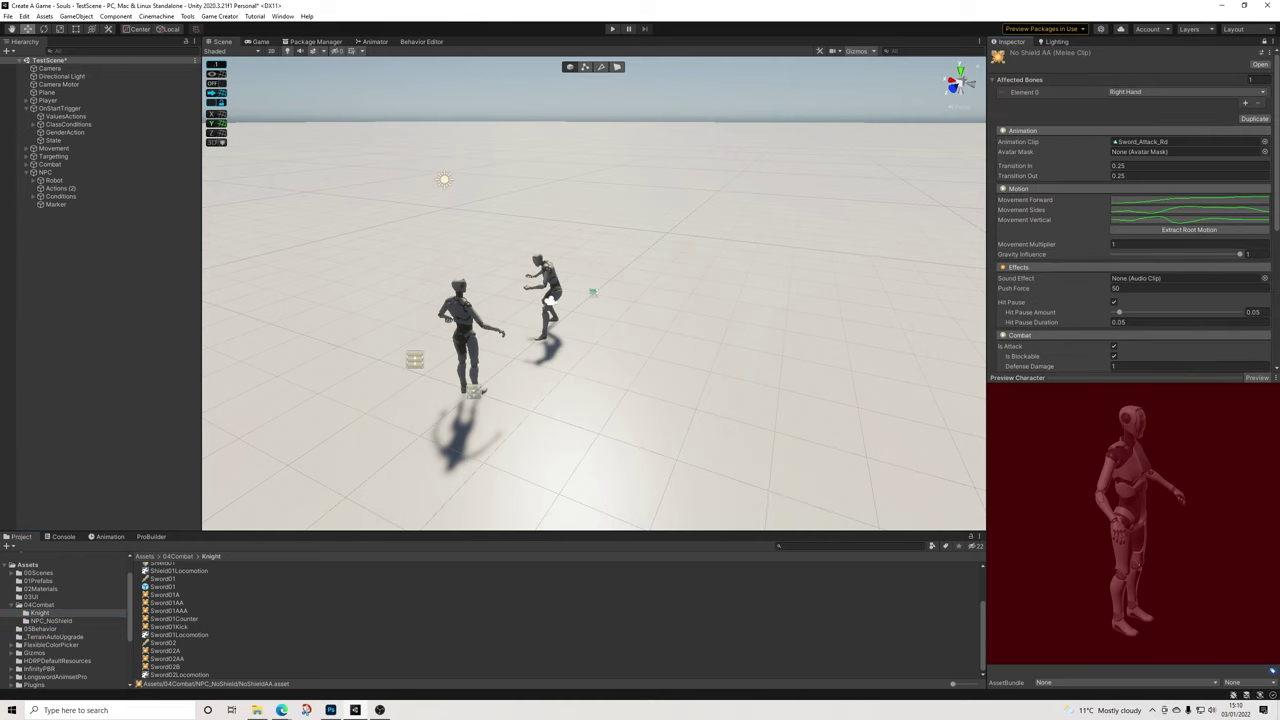
Delete the action that subtracts the player's stamina from the On Execute list of the NoShieldA clip
{"action": "left_click", "coordinate": [51, 621]}
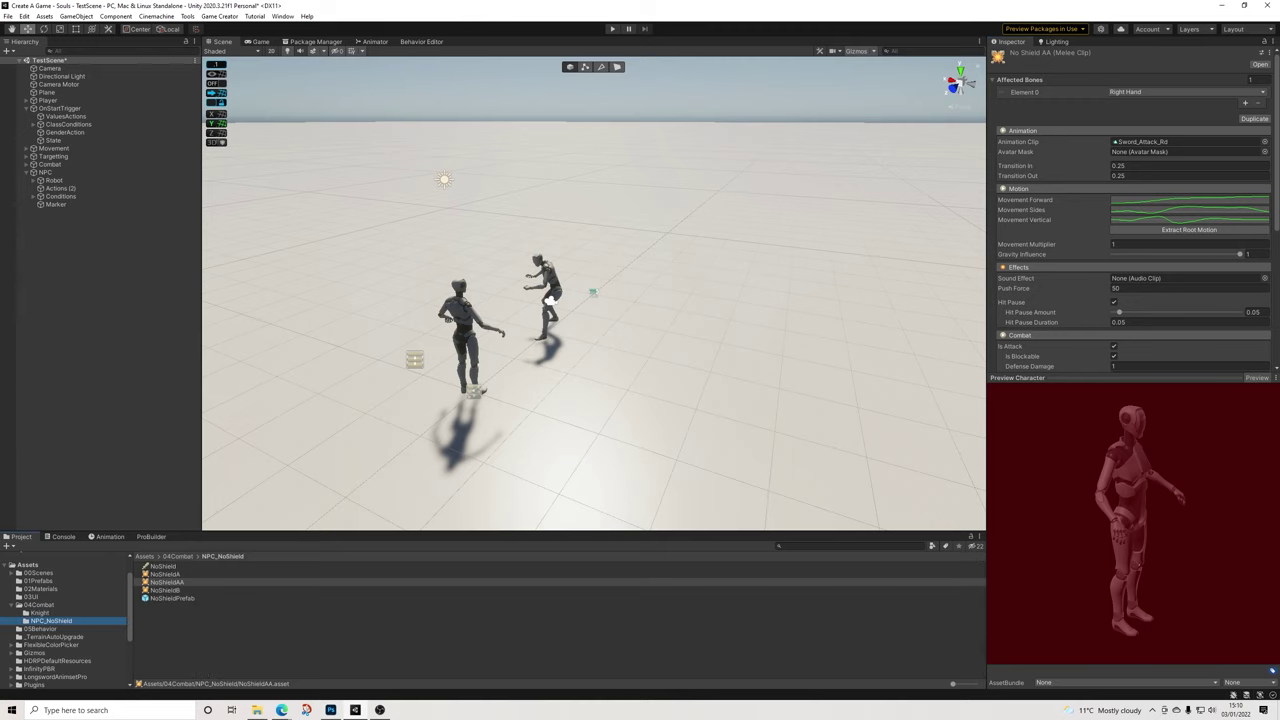
{"action": "left_click", "coordinate": [165, 574]}
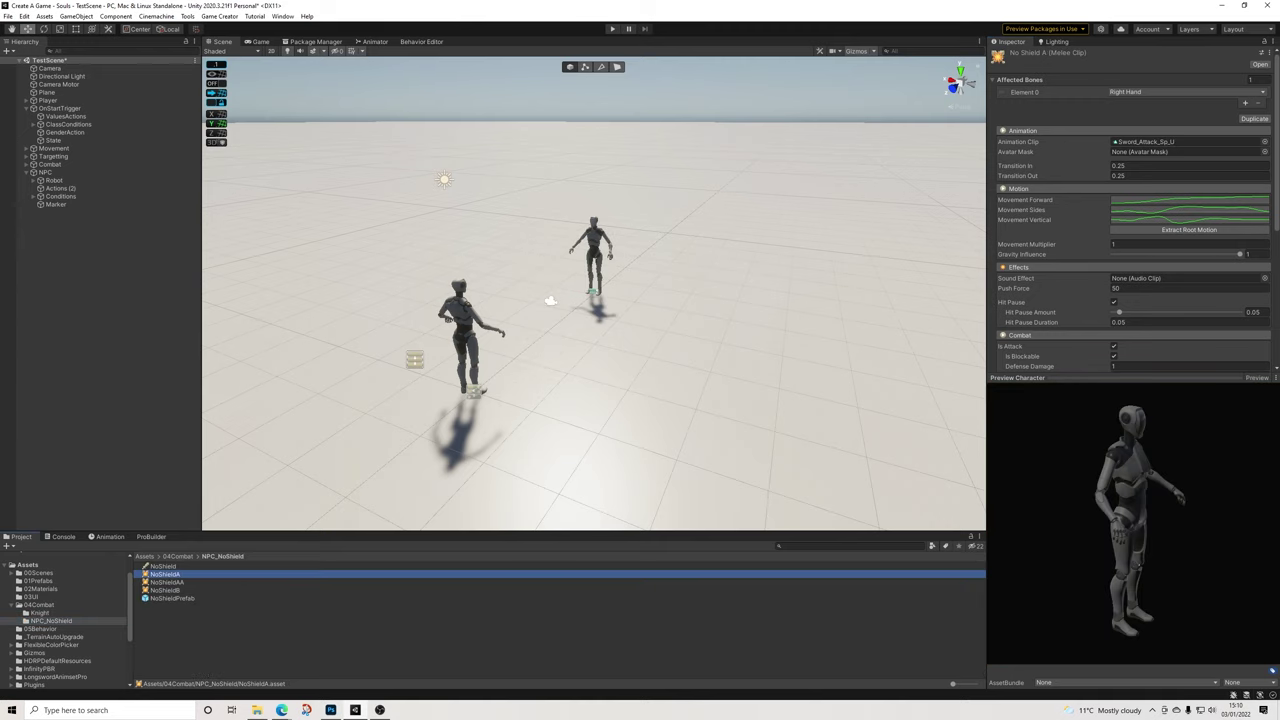
{"action": "scroll", "coordinate": [1130, 220], "scroll_direction": "down", "scroll_amount": 3}
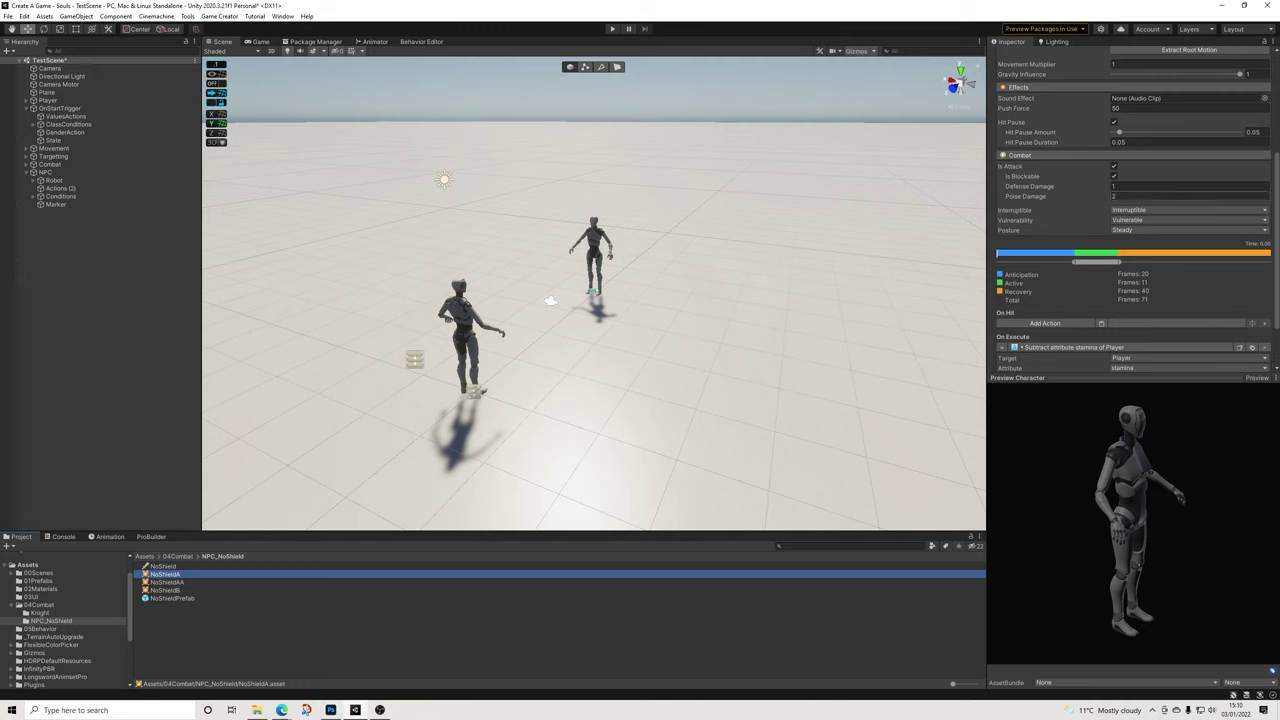
{"action": "scroll", "coordinate": [1130, 210], "scroll_direction": "down", "scroll_amount": 1}
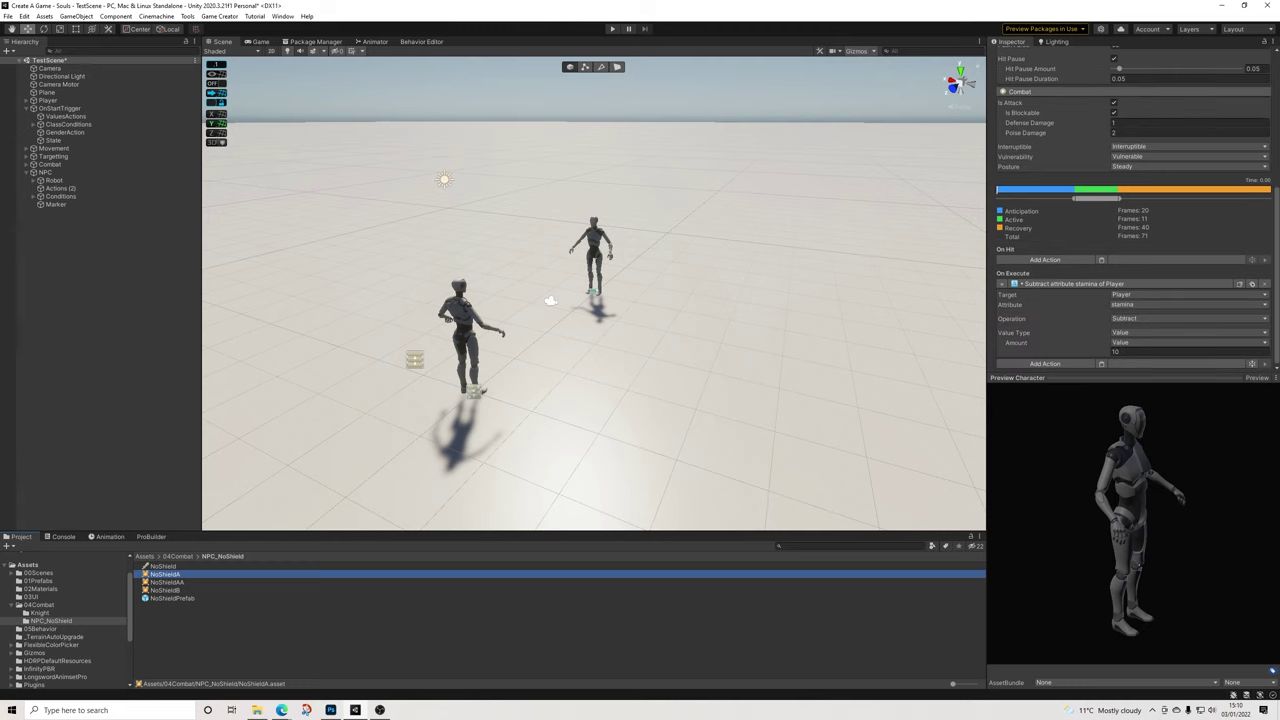
{"action": "left_click", "coordinate": [1264, 284]}
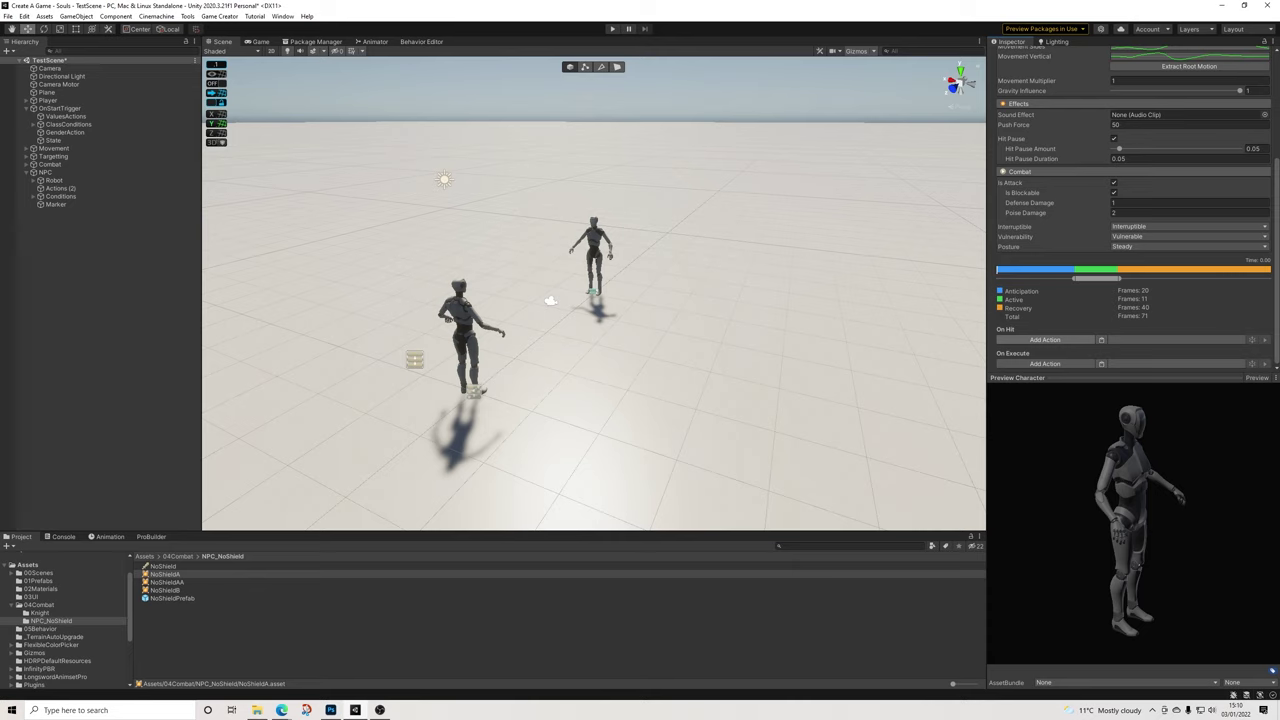
{"action": "left_click", "coordinate": [1045, 340]}
{"action": "left_click", "coordinate": [1045, 340]}
{"action": "left_click", "coordinate": [1045, 340]}
{"action": "left_click", "coordinate": [1045, 340]}
Remove the On Execute stamina subtraction action from the NoShieldAA and NoShieldB clips
{"action": "left_click", "coordinate": [167, 582]}
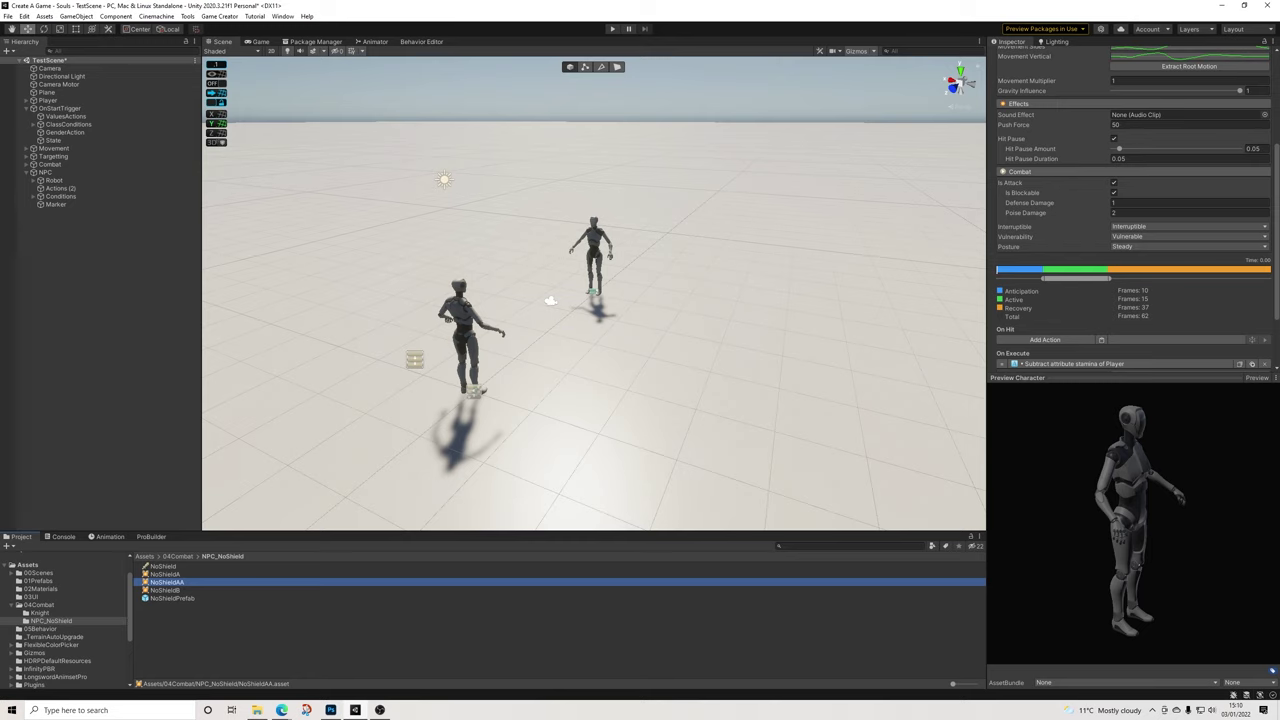
{"action": "left_click", "coordinate": [1264, 364]}
{"action": "left_click", "coordinate": [165, 590]}
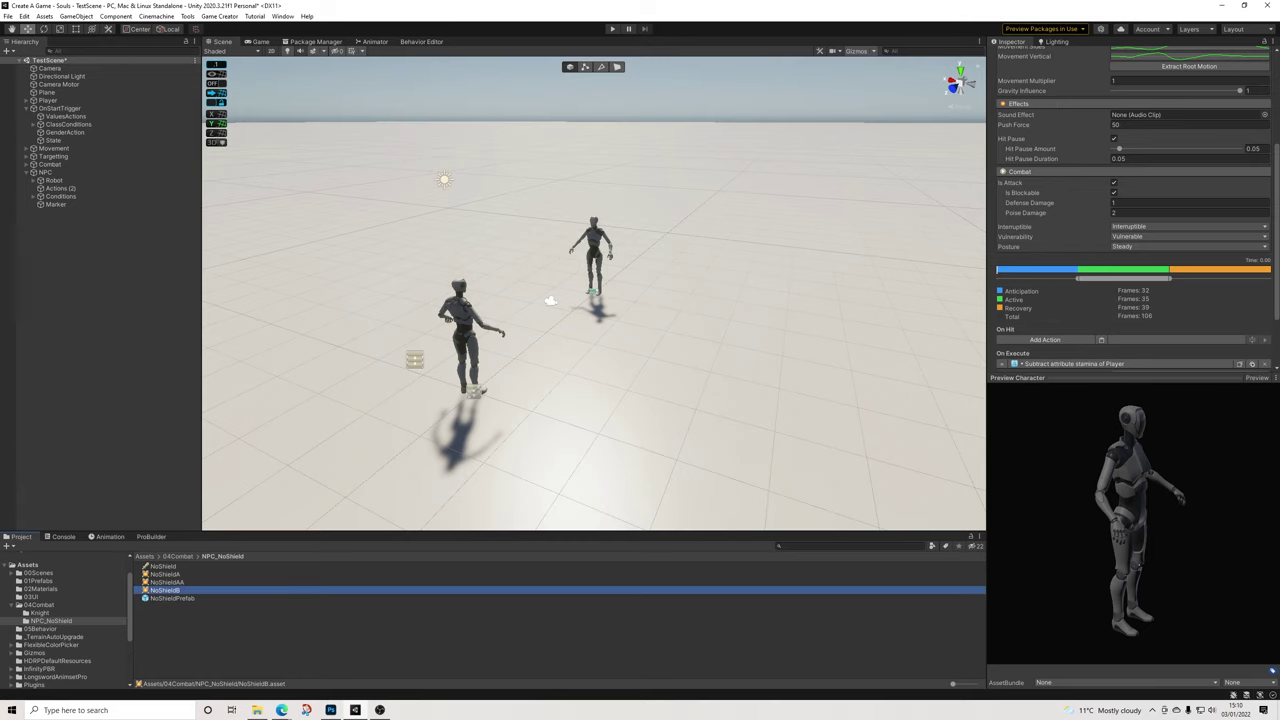
{"action": "left_click", "coordinate": [1264, 363]}
Assign NoShieldA, NoShieldAA and NoShieldB as the melee clips of the NoShield weapon's A, AA and B combos
{"action": "left_click", "coordinate": [165, 574]}
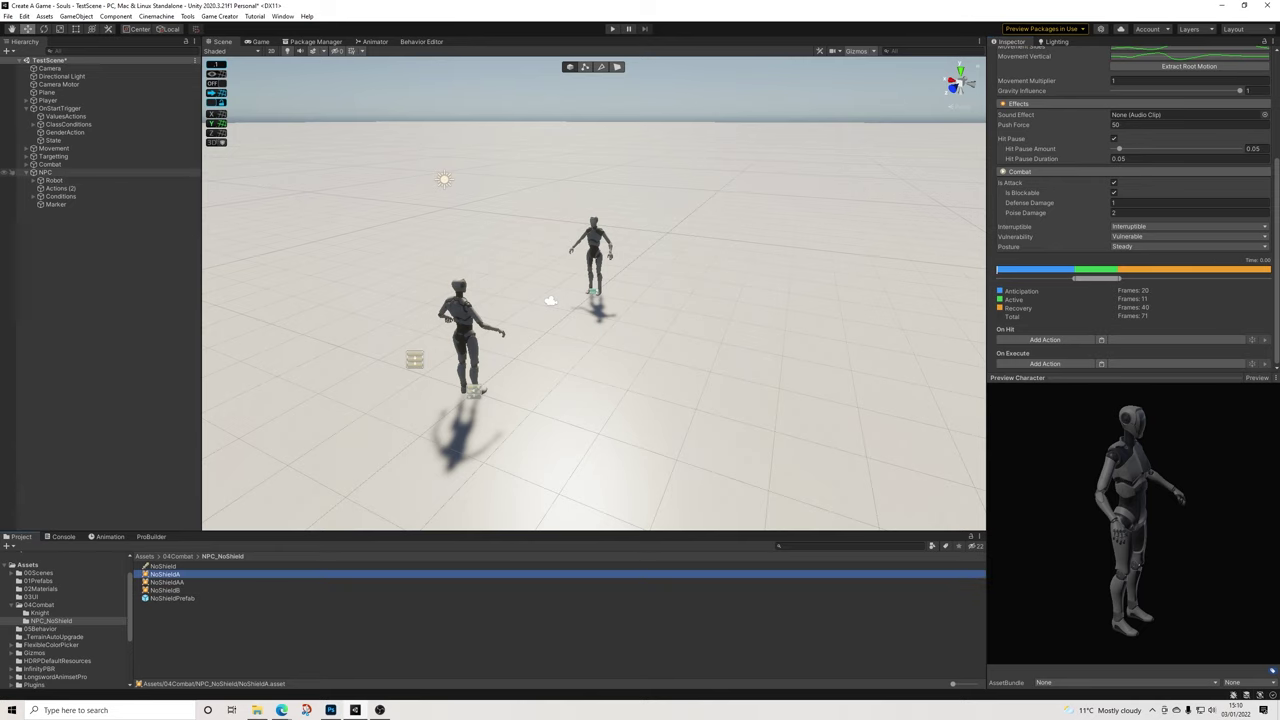
{"action": "key", "text": "Up"}
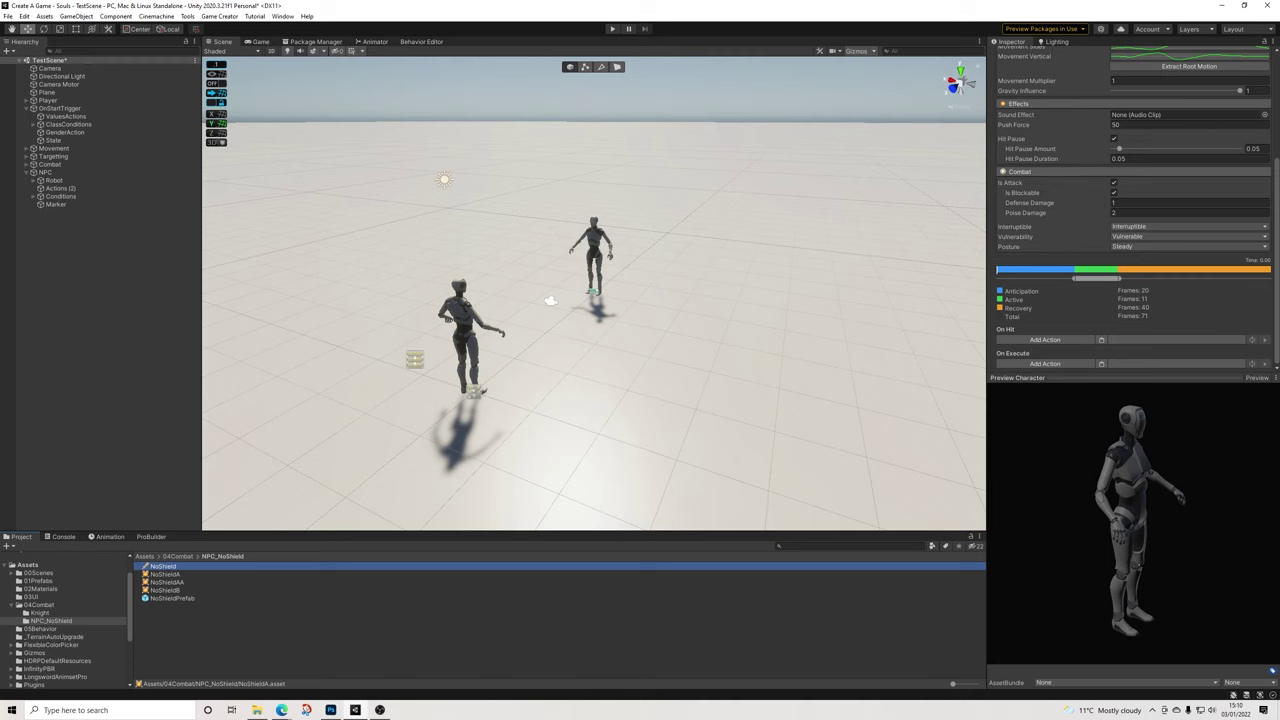
{"action": "left_click_drag", "start_coordinate": [165, 574], "coordinate": [1175, 175]}
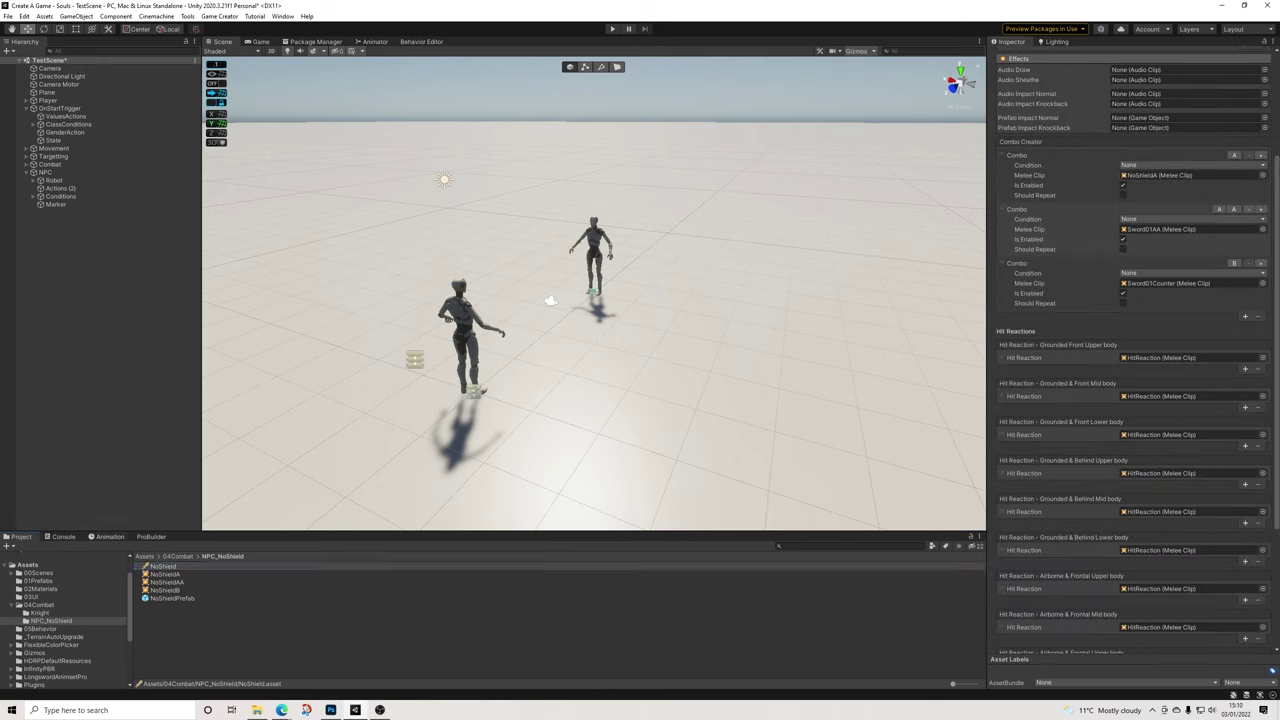
{"action": "left_click_drag", "start_coordinate": [165, 582], "coordinate": [1157, 229]}
{"action": "left_click_drag", "start_coordinate": [165, 590], "coordinate": [1160, 283]}
{"action": "scroll", "coordinate": [1130, 350], "scroll_direction": "down", "scroll_amount": 4}
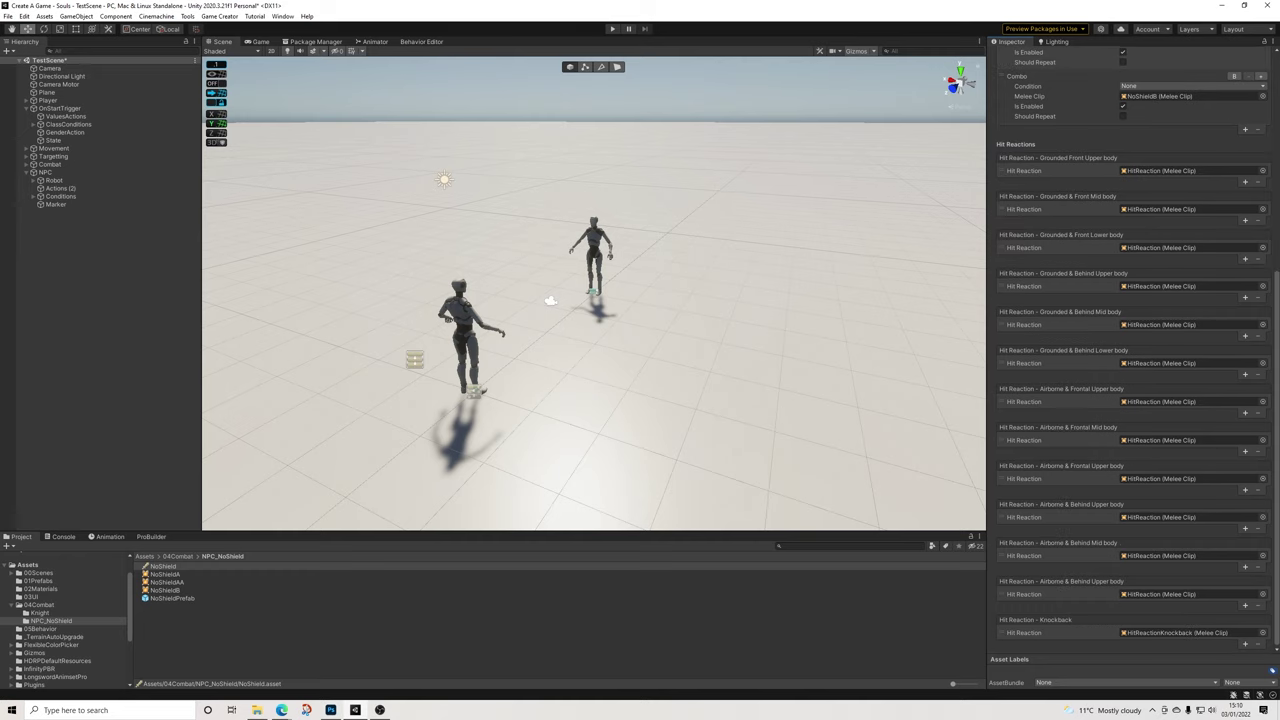
{"action": "scroll", "coordinate": [1130, 350], "scroll_direction": "up", "scroll_amount": 6}
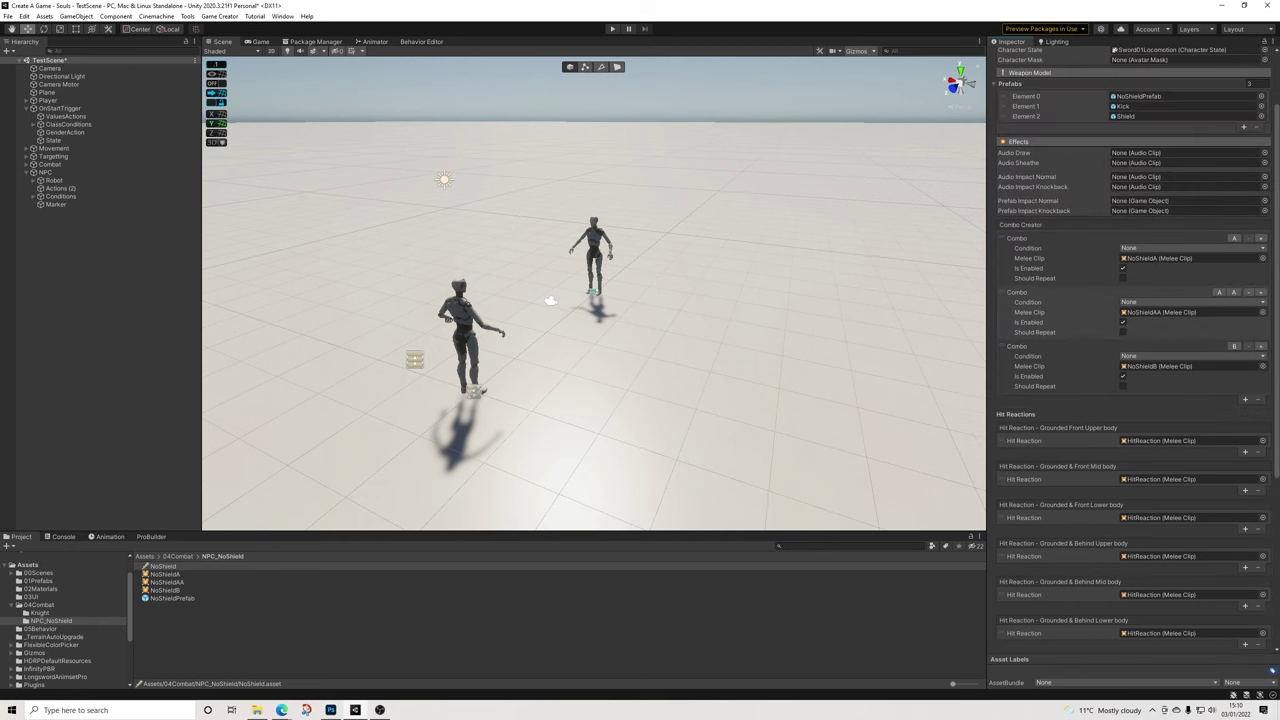
{"action": "scroll", "coordinate": [1130, 350], "scroll_direction": "up", "scroll_amount": 2}
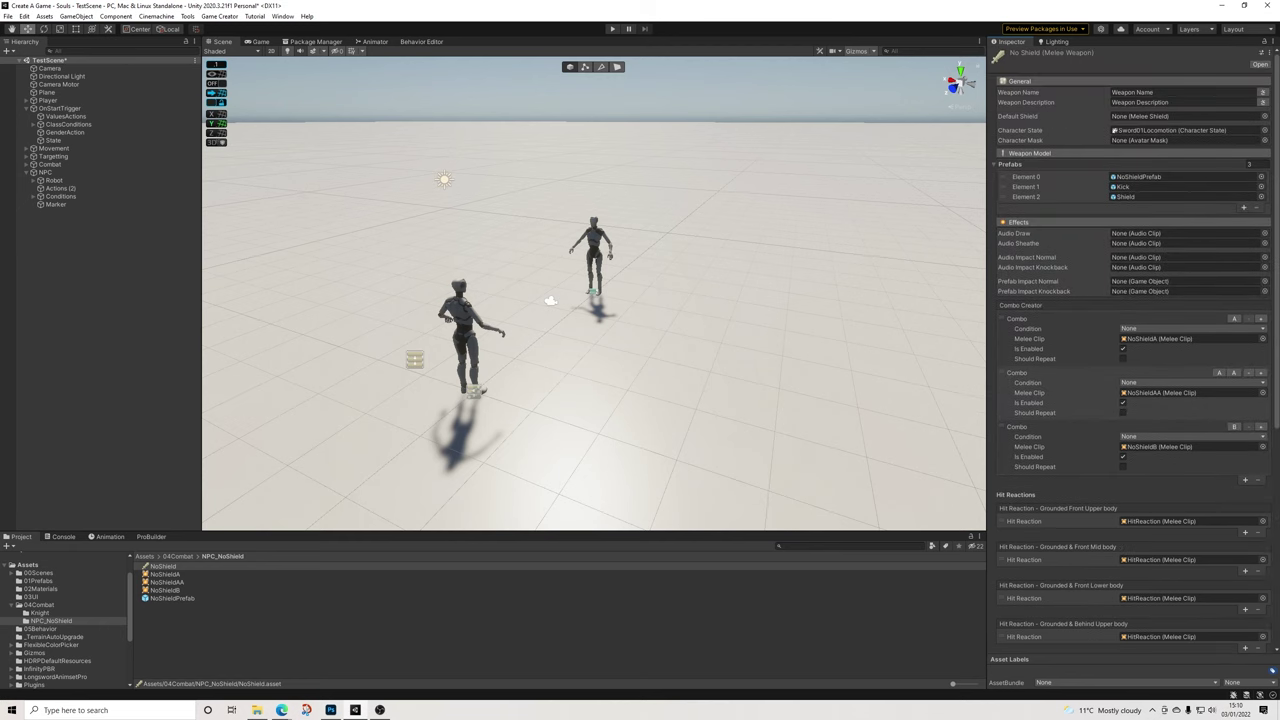
{"action": "scroll", "coordinate": [1130, 350], "scroll_direction": "down", "scroll_amount": 6}
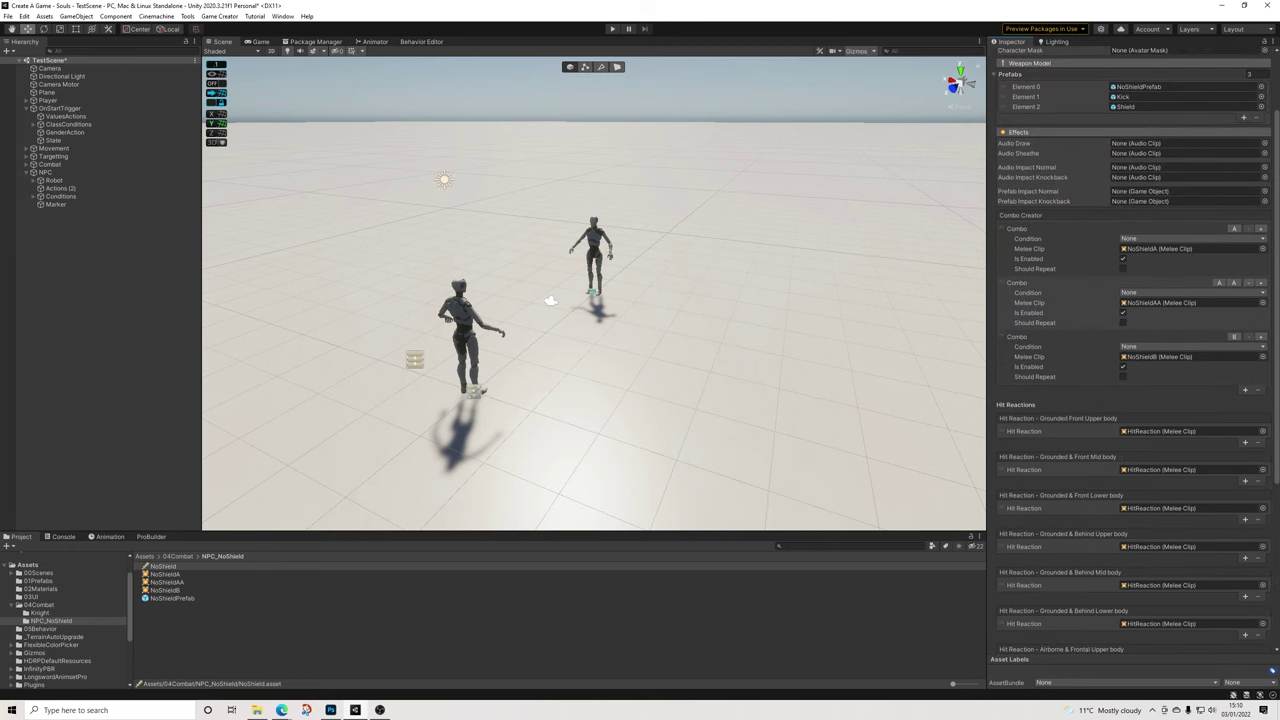
{"action": "scroll", "coordinate": [1130, 350], "scroll_direction": "up", "scroll_amount": 6}
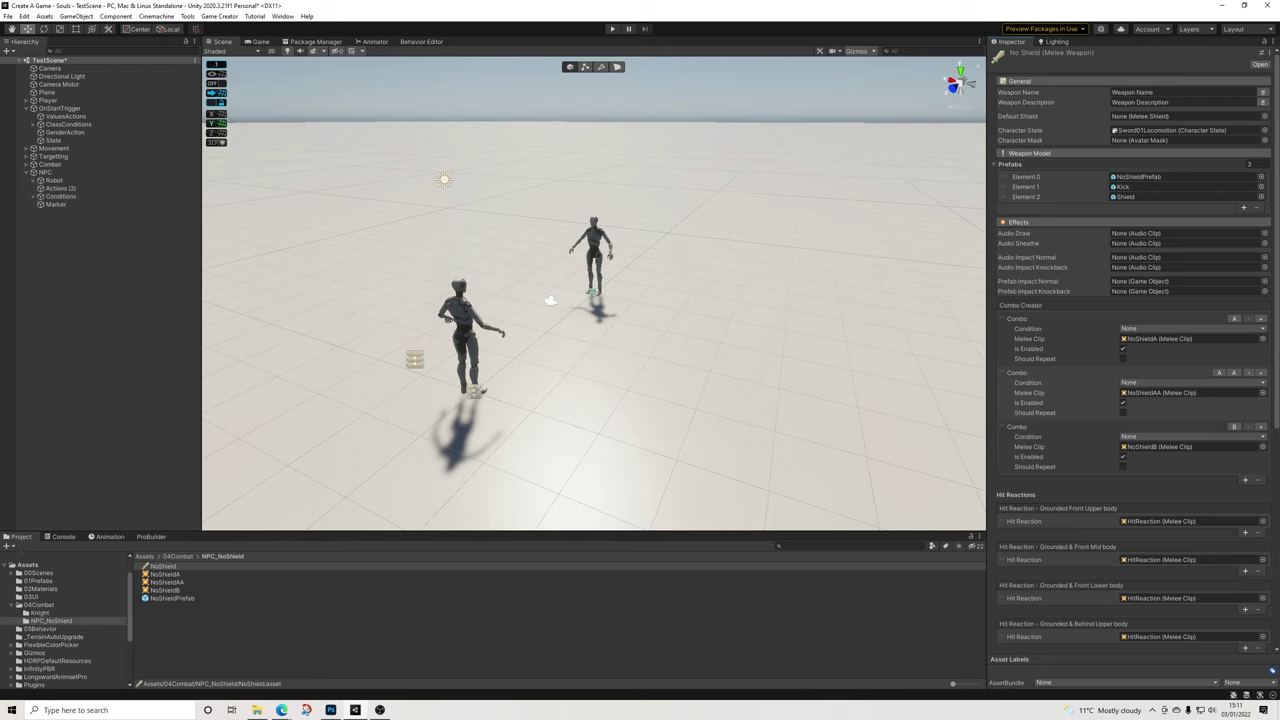
In the BasicEnemy graph's NoShield class task, set NoShield as the melee weapon that the Invoker draws
{"action": "left_click", "coordinate": [421, 41]}
{"action": "middle_click_drag", "start_coordinate": [876, 270], "coordinate": [640, 288]}
{"action": "scroll", "coordinate": [712, 280], "scroll_direction": "up", "scroll_amount": 2}
{"action": "left_click", "coordinate": [805, 168]}
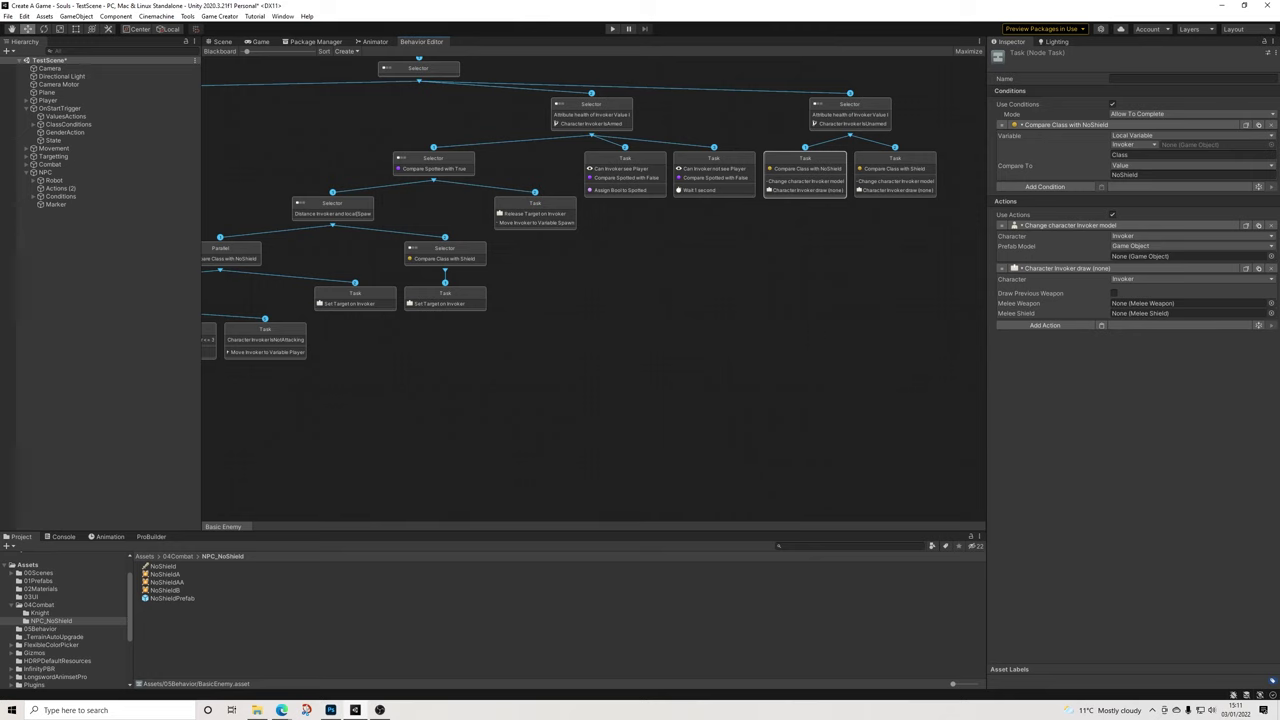
{"action": "left_click_drag", "start_coordinate": [163, 566], "coordinate": [1150, 304]}
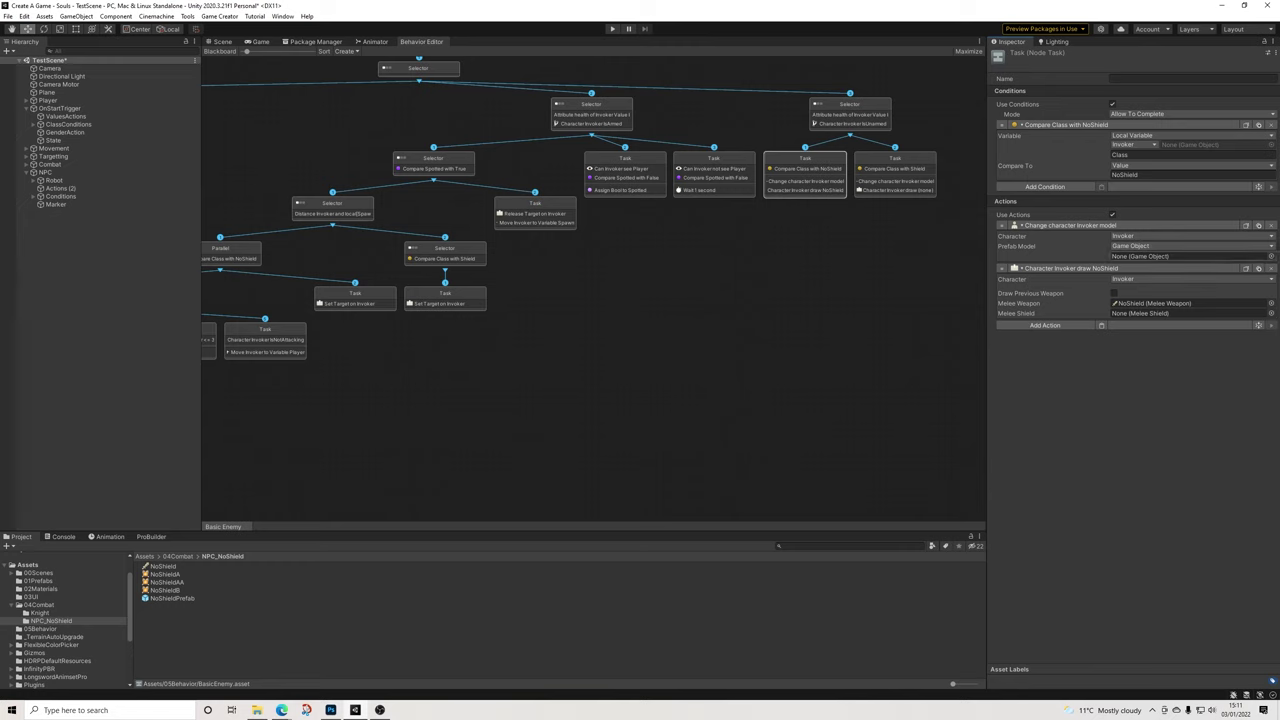
Open the _Prefabs folder of the InfinityPBR Troll asset pack
{"action": "scroll", "coordinate": [65, 620], "scroll_direction": "down", "scroll_amount": 3}
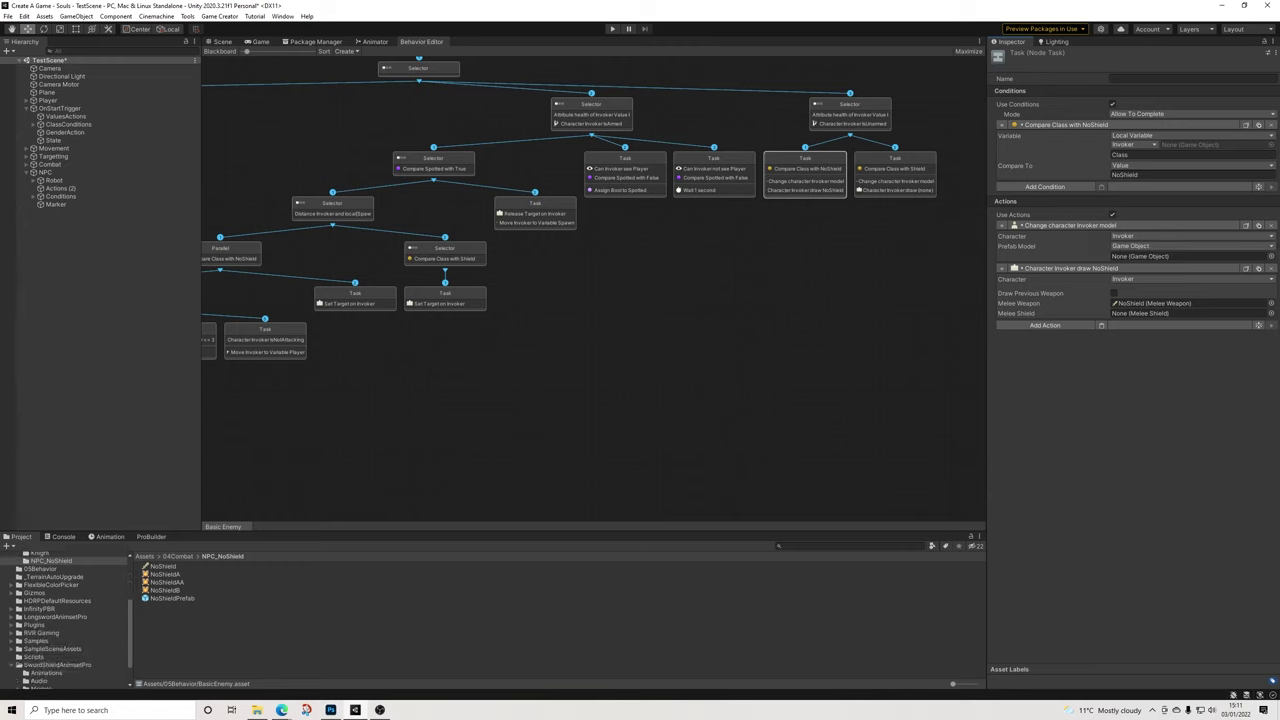
{"action": "left_click", "coordinate": [11, 665]}
{"action": "left_click", "coordinate": [11, 609]}
{"action": "scroll", "coordinate": [65, 620], "scroll_direction": "down", "scroll_amount": 2}
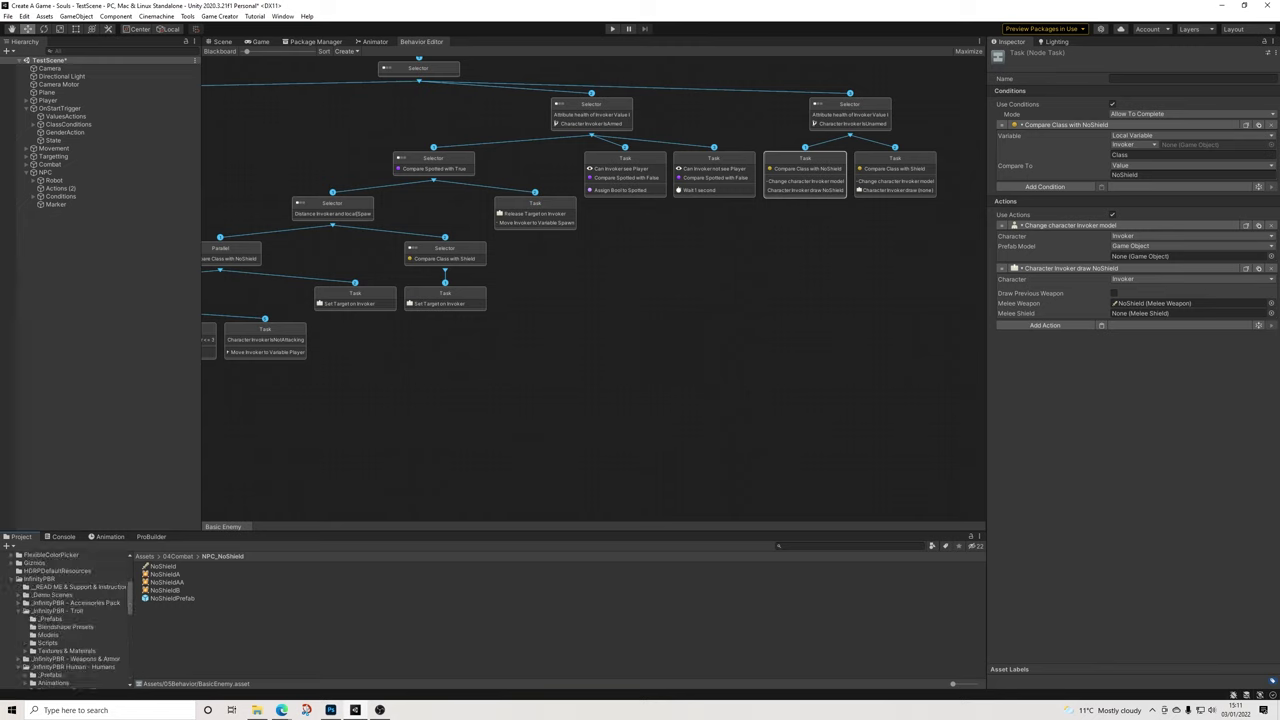
{"action": "left_click", "coordinate": [58, 611]}
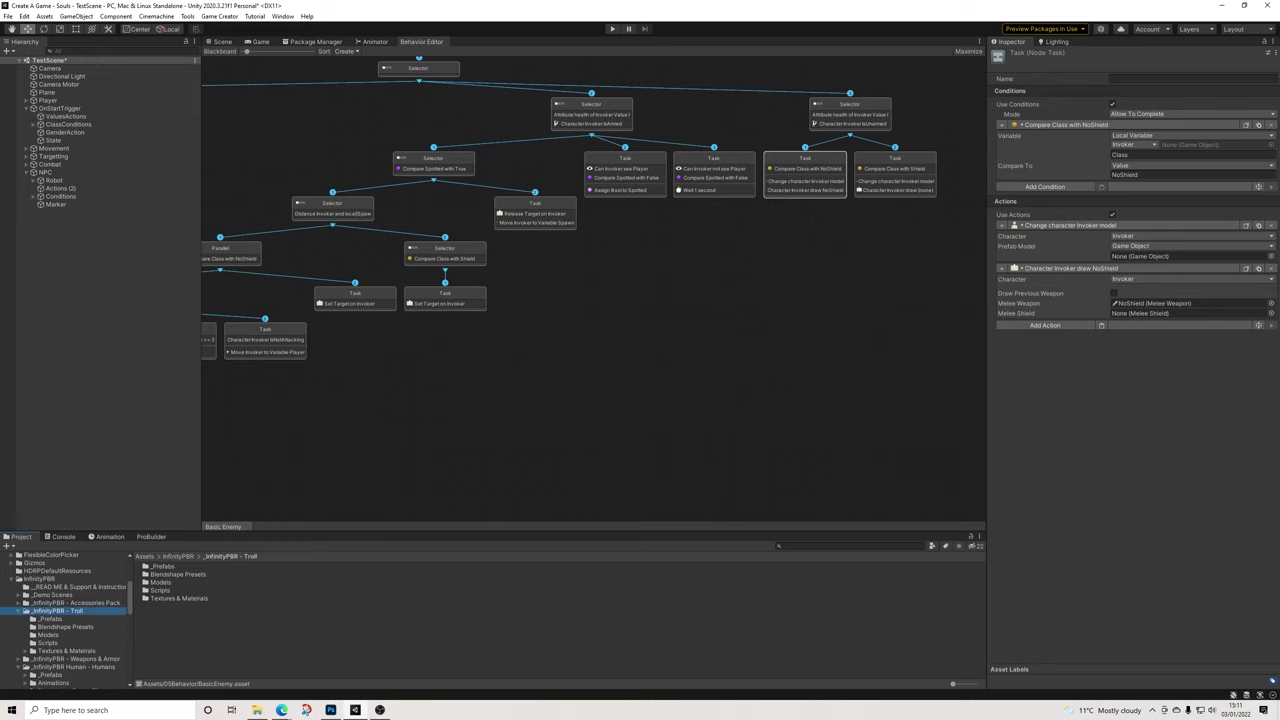
{"action": "left_click", "coordinate": [50, 619]}
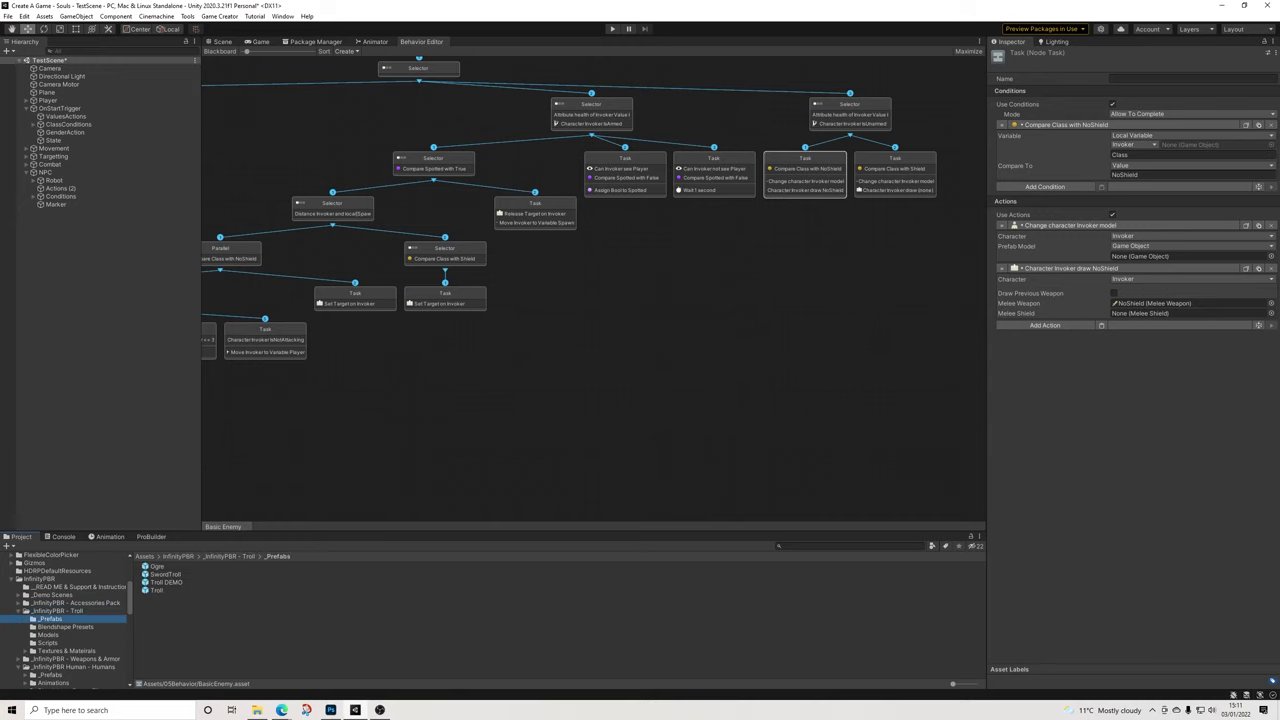
Return to the Scene view and compare the previews of the Ogre and Troll prefabs
{"action": "left_click", "coordinate": [222, 42]}
{"action": "scroll", "coordinate": [594, 300], "scroll_direction": "up", "scroll_amount": 1}
{"action": "middle_click_drag", "start_coordinate": [594, 300], "coordinate": [450, 330]}
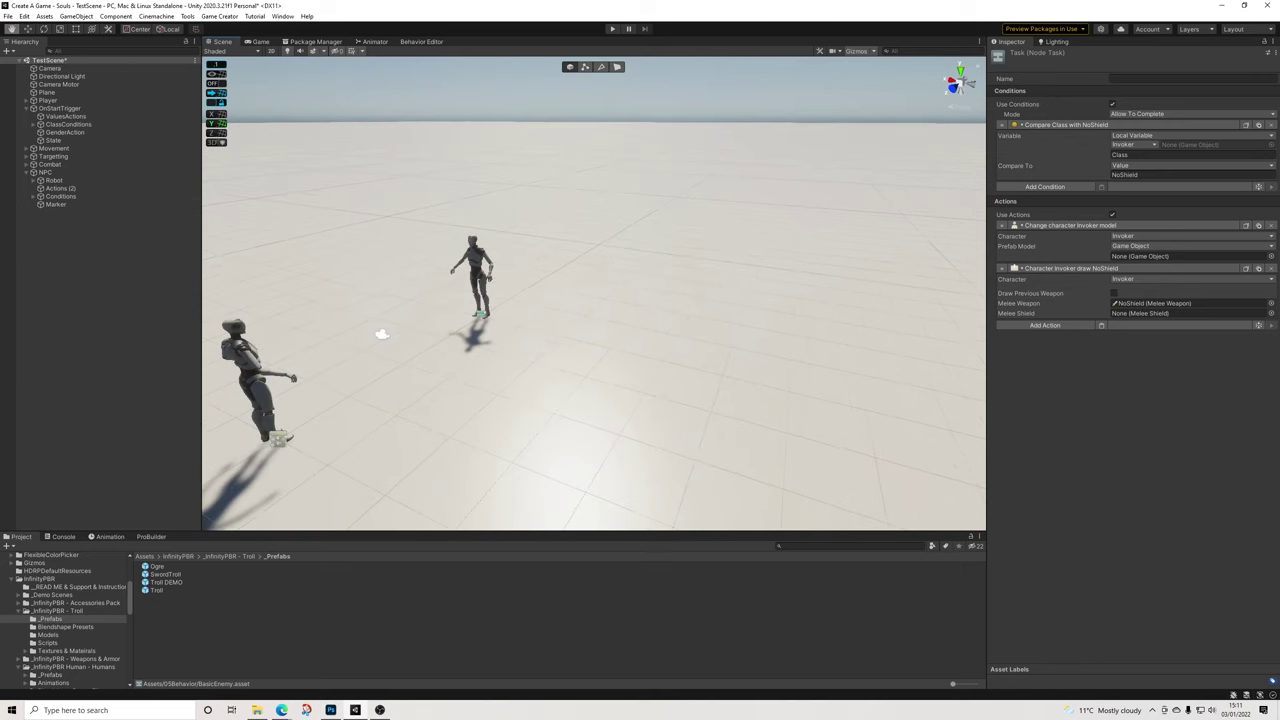
{"action": "left_click", "coordinate": [157, 566]}
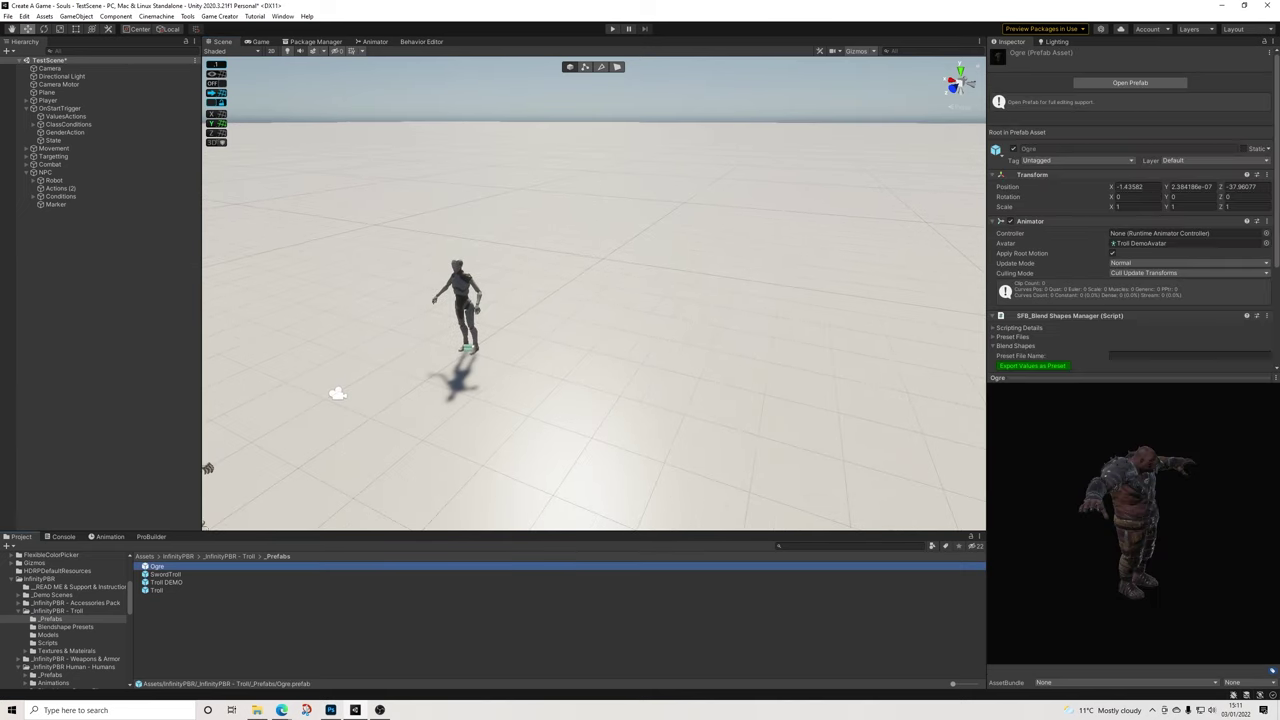
{"action": "left_click", "coordinate": [157, 590]}
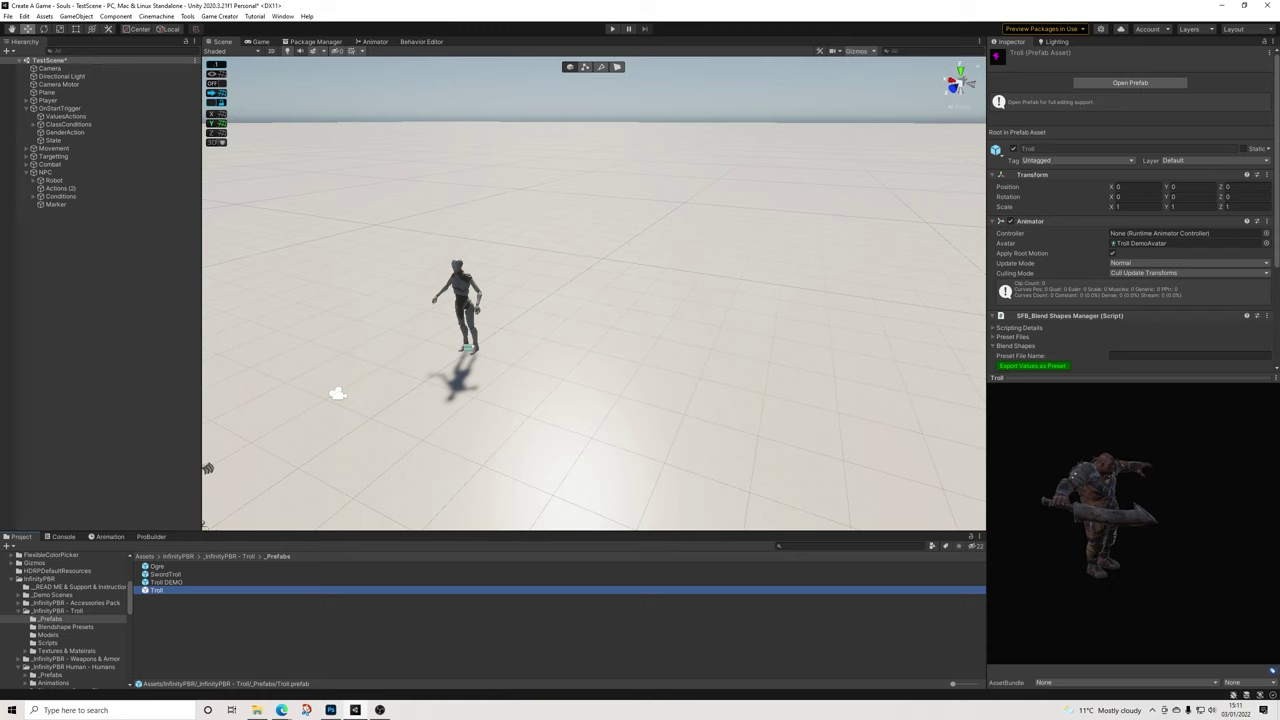
{"action": "left_click", "coordinate": [157, 566]}
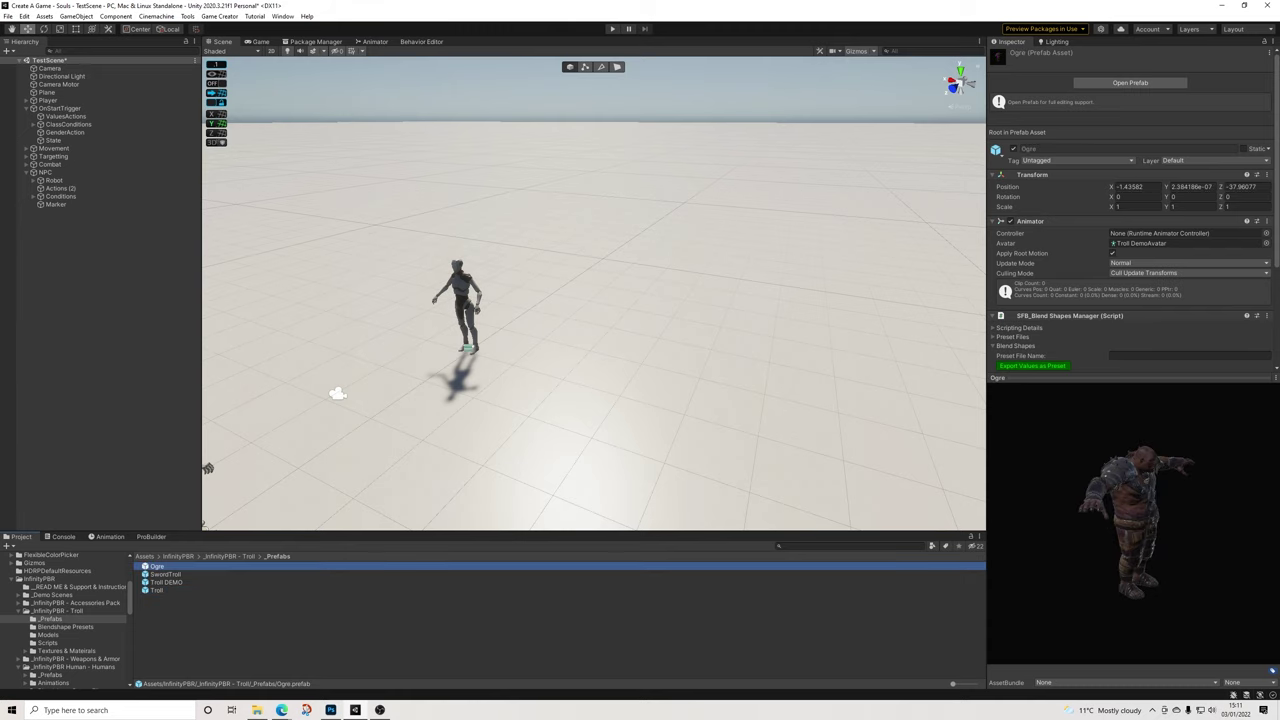
Place the Troll prefab in the scene beside the robot NPC and frame it up close
{"action": "left_click", "coordinate": [157, 590]}
{"action": "left_click_drag", "start_coordinate": [156, 590], "coordinate": [640, 393]}
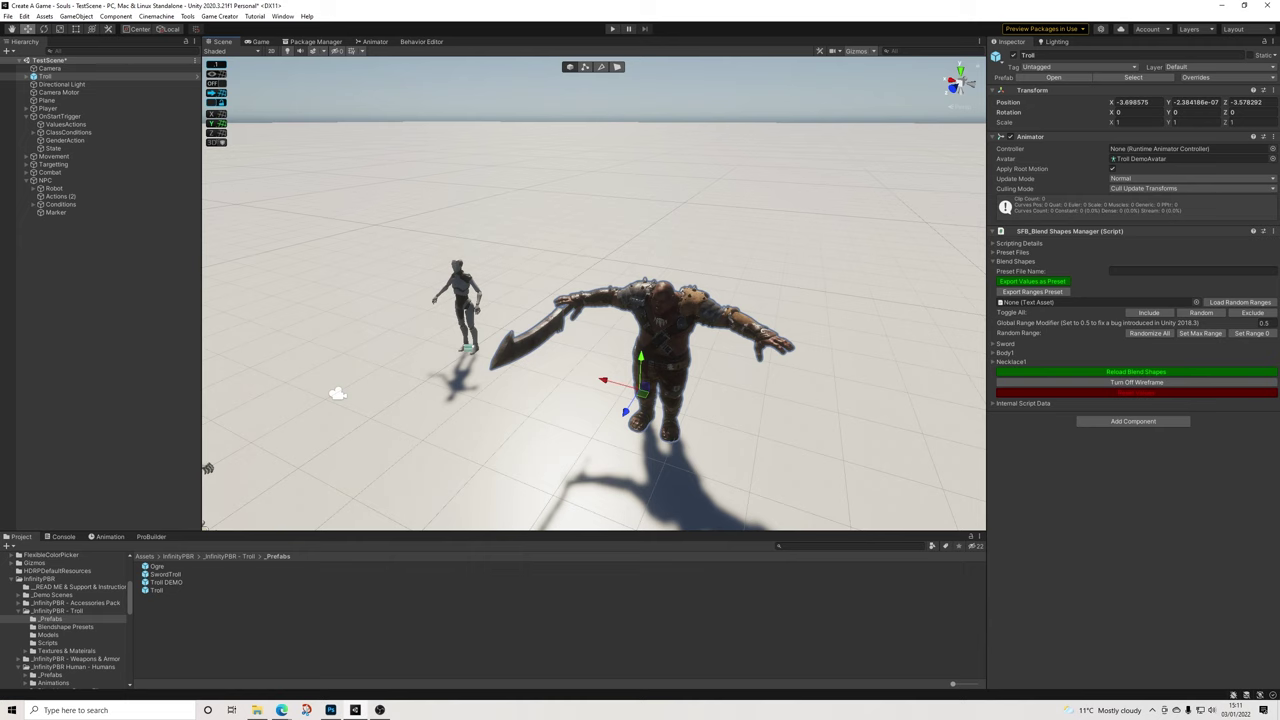
{"action": "middle_click_drag", "start_coordinate": [641, 392], "coordinate": [570, 372]}
{"action": "scroll", "coordinate": [570, 372], "scroll_direction": "up", "scroll_amount": 7}
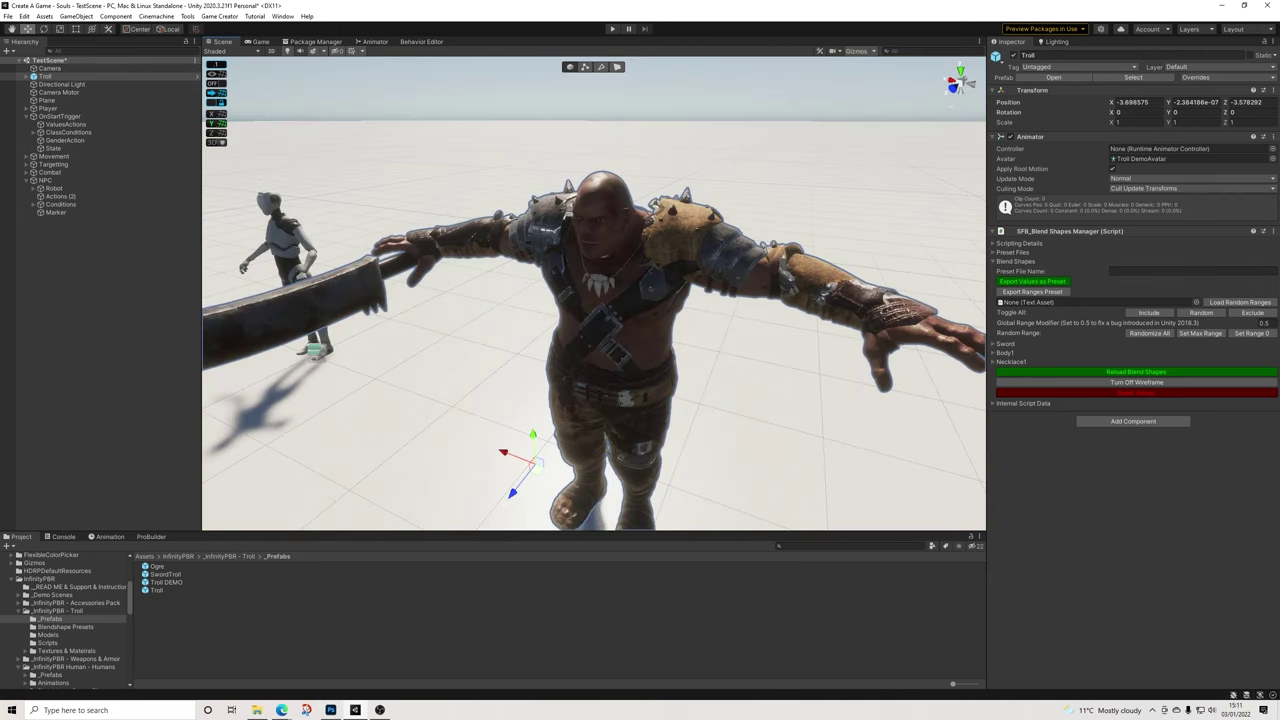
{"action": "scroll", "coordinate": [570, 372], "scroll_direction": "down", "scroll_amount": 3}
Unpack the Troll prefab instance in the scene
{"action": "left_click", "coordinate": [46, 76]}
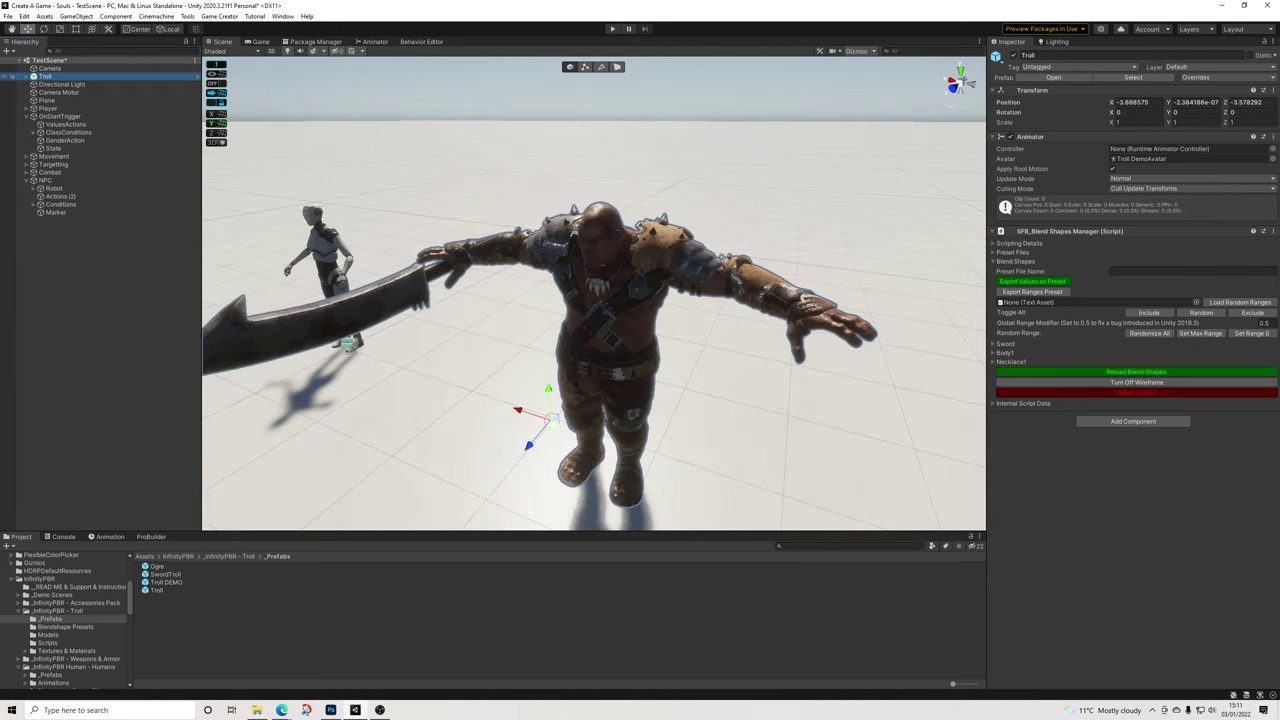
{"action": "right_click", "coordinate": [47, 76]}
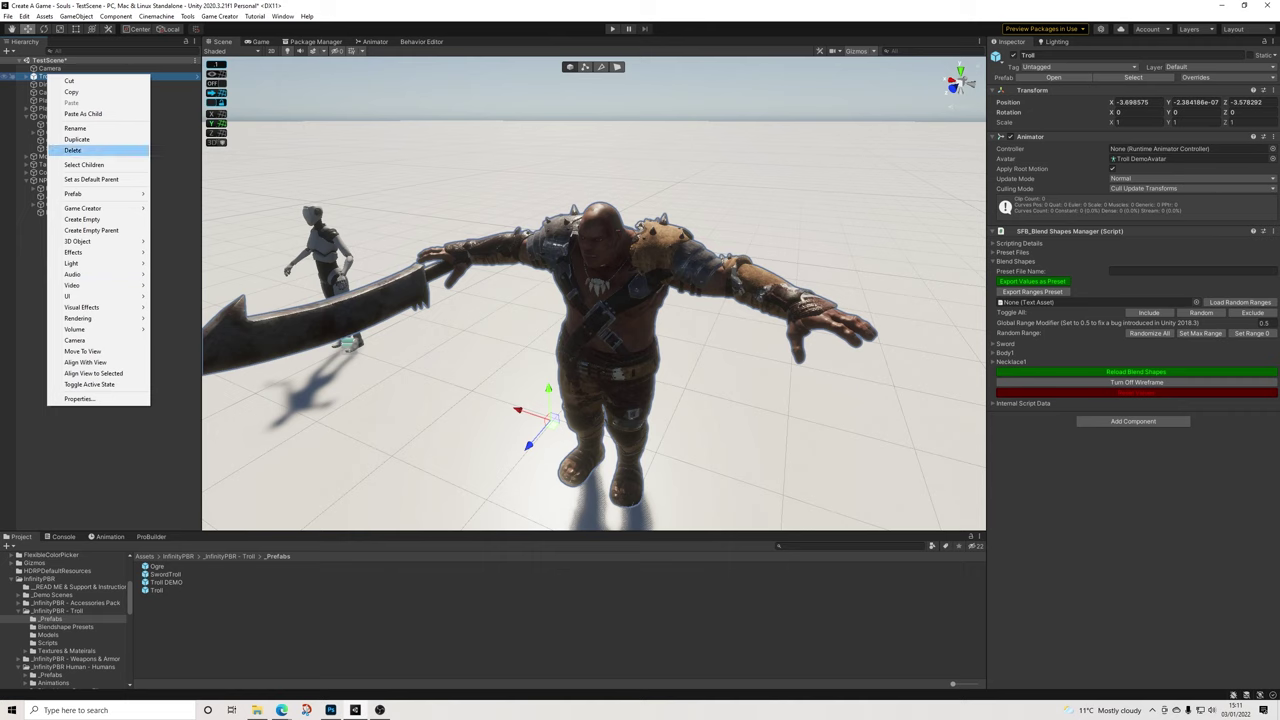
{"action": "mouse_move", "coordinate": [80, 193]}
{"action": "left_click", "coordinate": [185, 244]}
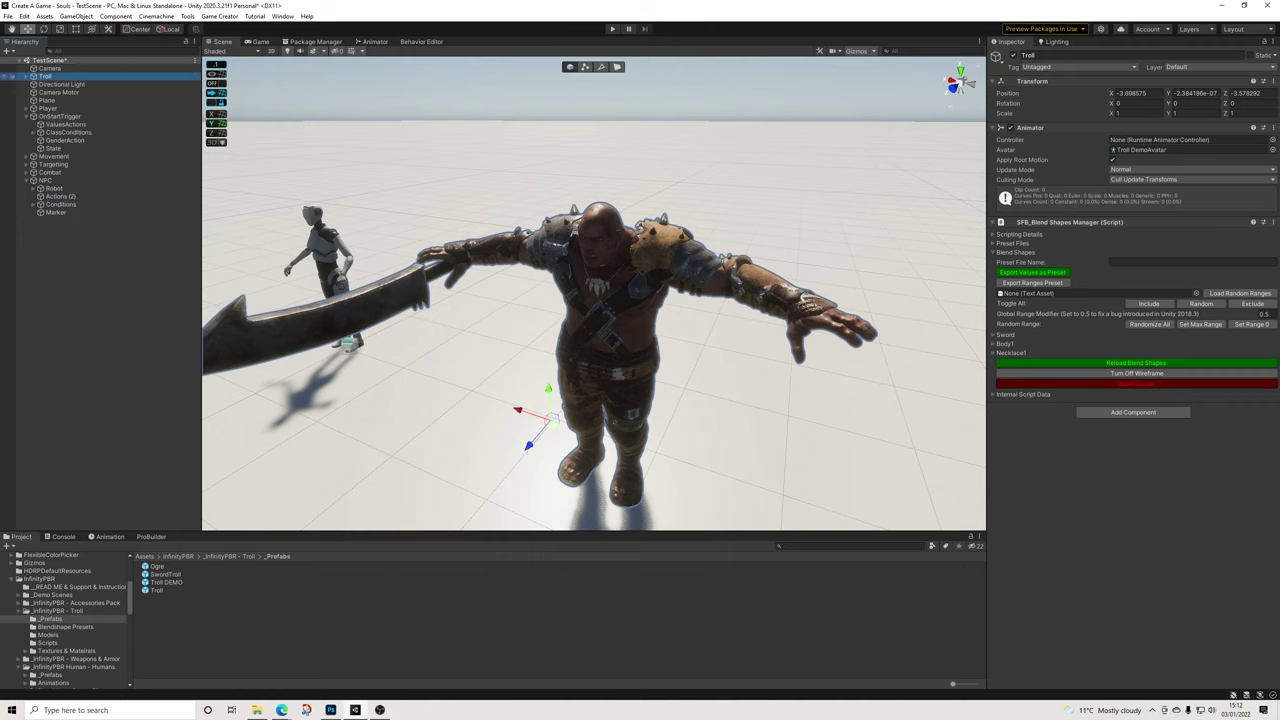
Examine the Troll's Ogre_root and Sword objects and the body and armour parts under its mesh group
{"action": "left_click", "coordinate": [26, 76]}
{"action": "left_click", "coordinate": [58, 84]}
{"action": "left_click", "coordinate": [55, 92]}
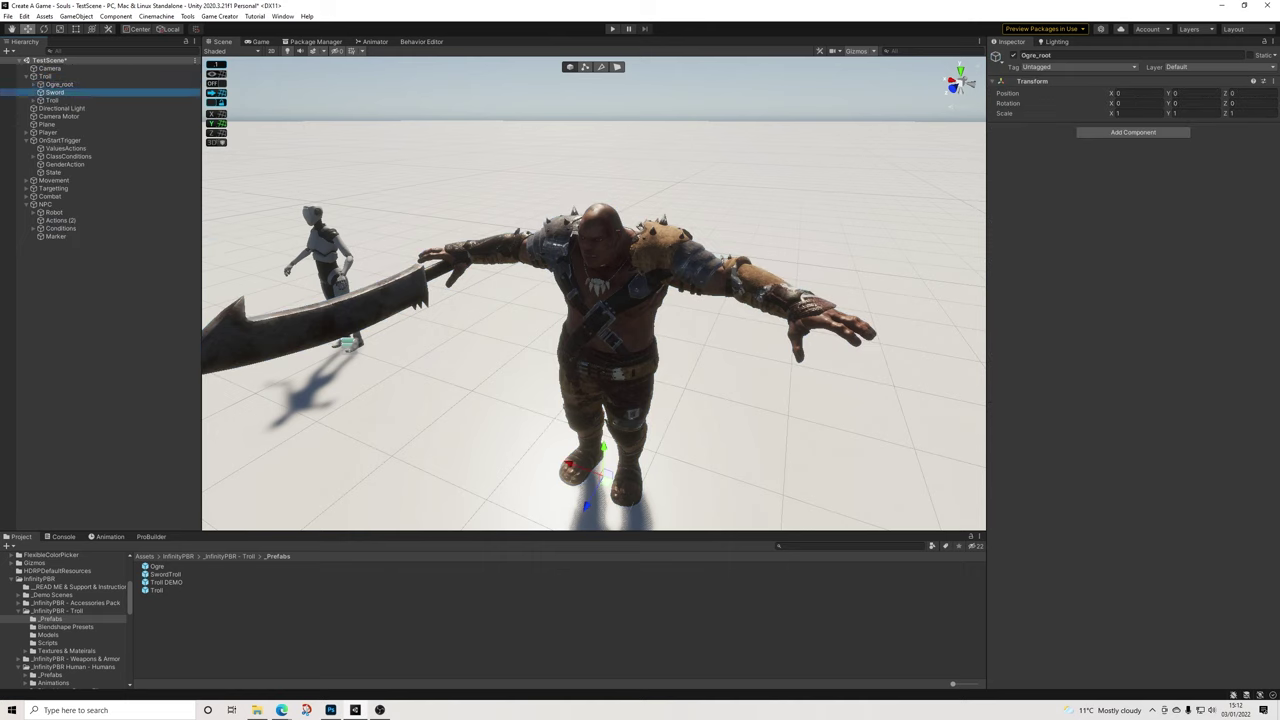
{"action": "scroll", "coordinate": [594, 293], "scroll_direction": "down", "scroll_amount": 2}
{"action": "middle_click_drag", "start_coordinate": [594, 293], "coordinate": [645, 293]}
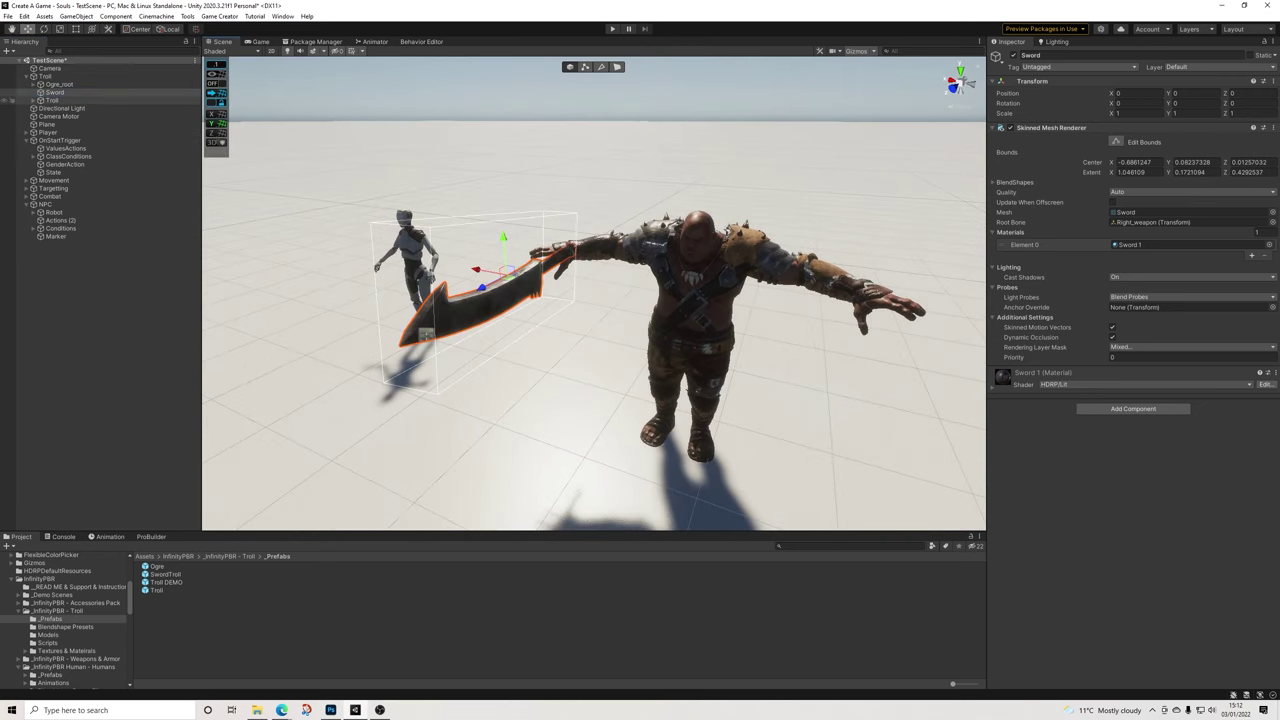
{"action": "left_click", "coordinate": [34, 100]}
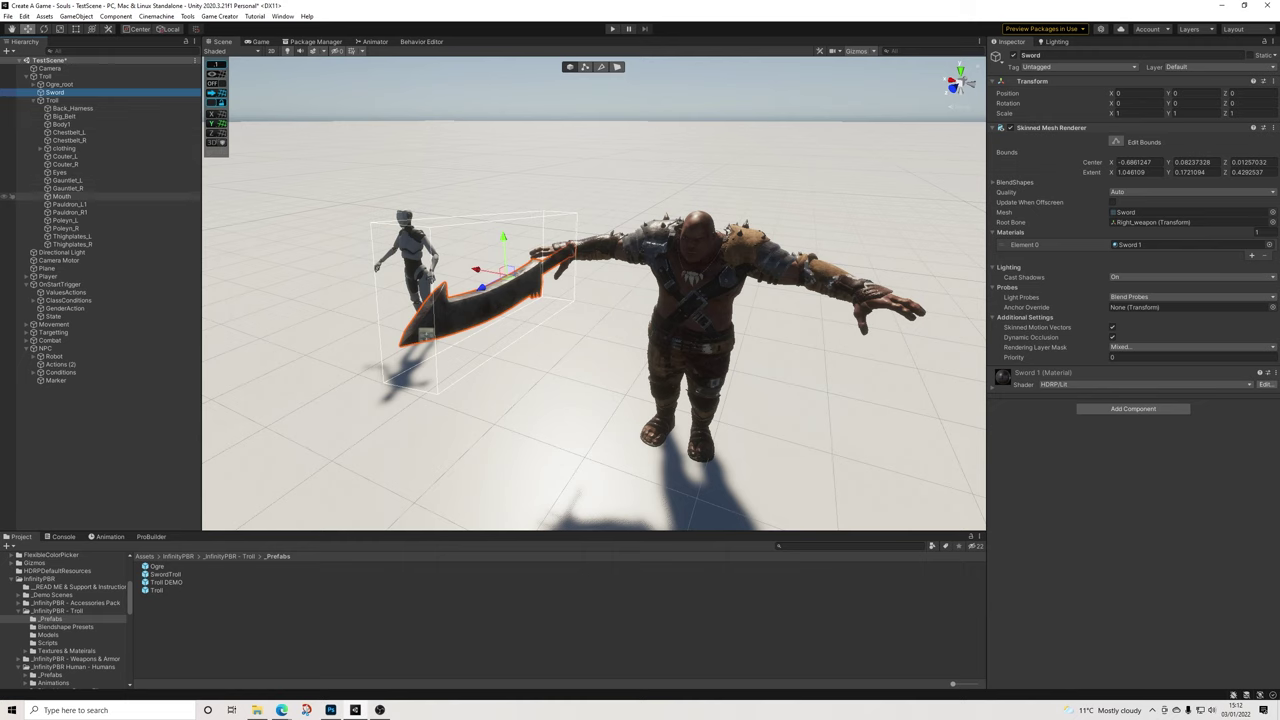
{"action": "scroll", "coordinate": [690, 265], "scroll_direction": "up", "scroll_amount": 5}
{"action": "middle_click_drag", "start_coordinate": [690, 265], "coordinate": [576, 278]}
{"action": "scroll", "coordinate": [590, 285], "scroll_direction": "up", "scroll_amount": 4}
{"action": "scroll", "coordinate": [590, 285], "scroll_direction": "down", "scroll_amount": 12}
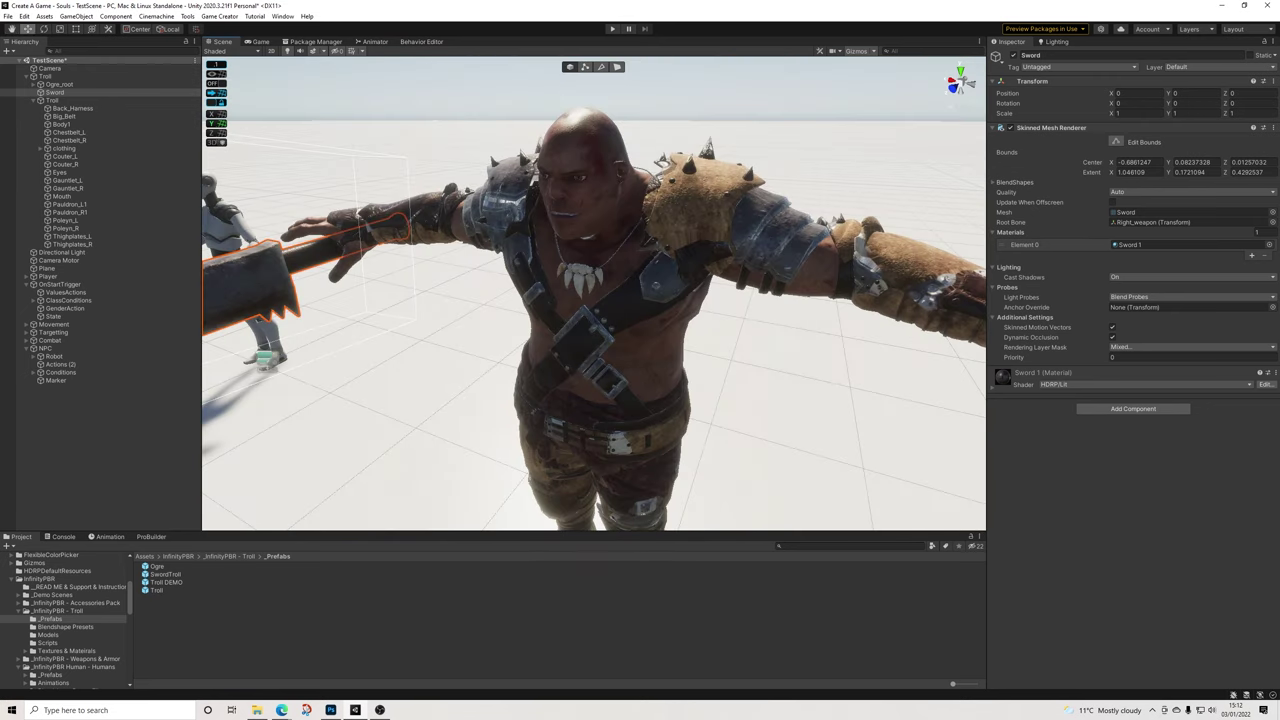
{"action": "mouse_move", "coordinate": [621, 368]}
{"action": "middle_mouse_down"}
{"action": "mouse_move", "coordinate": [685, 299]}
{"action": "mouse_move", "coordinate": [780, 236]}
{"action": "mouse_move", "coordinate": [643, 347]}
{"action": "mouse_move", "coordinate": [641, 367]}
{"action": "middle_mouse_up"}
{"action": "scroll", "coordinate": [643, 347], "scroll_direction": "up", "scroll_amount": 4}
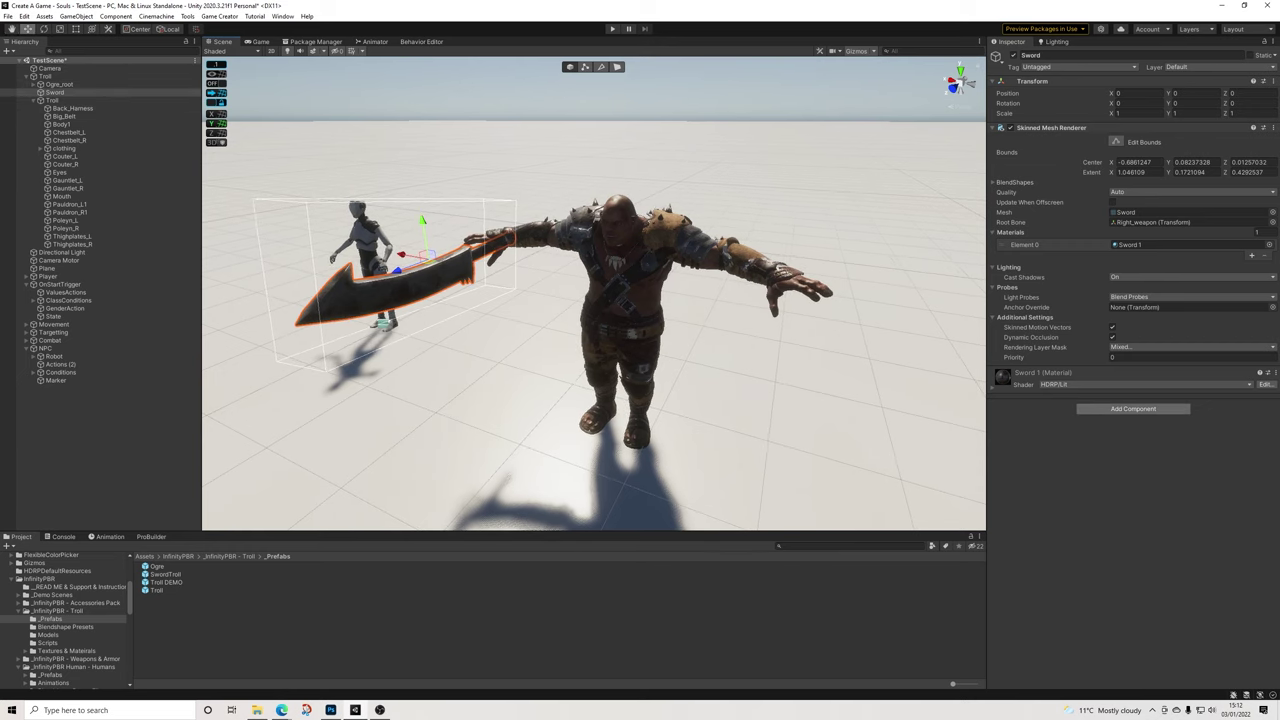
{"action": "left_click", "coordinate": [1133, 408]}
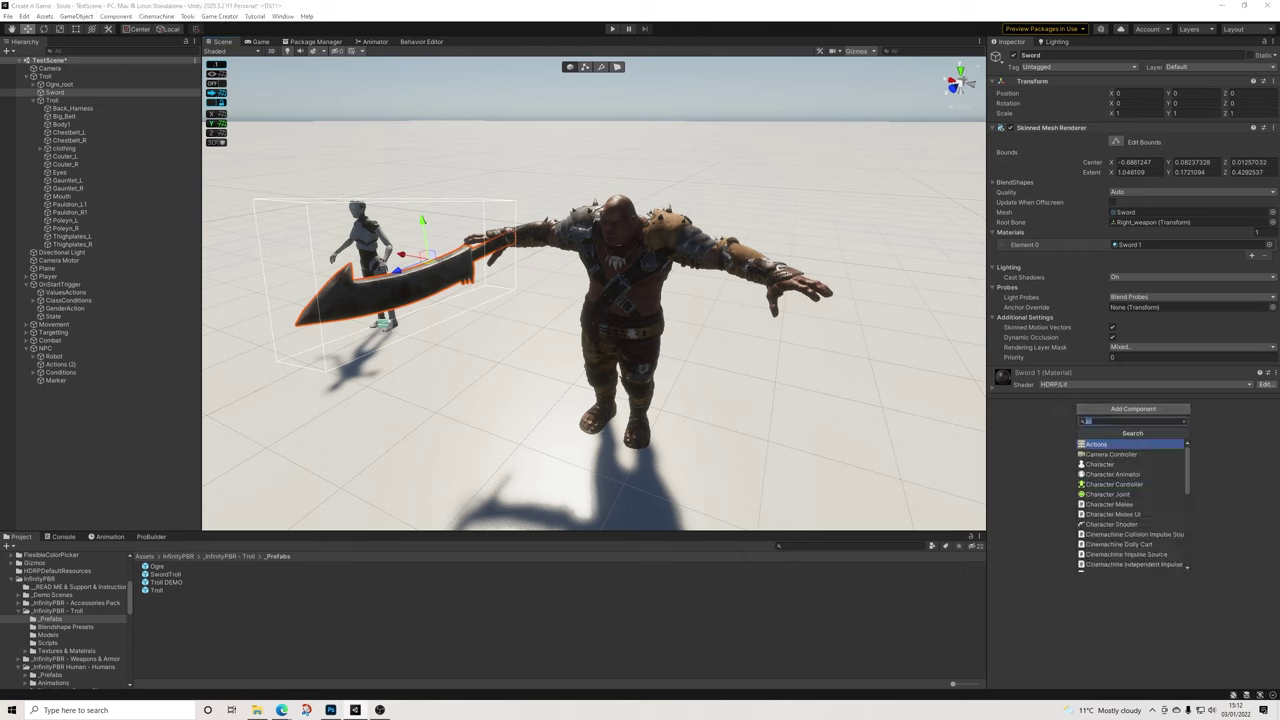
{"action": "left_click", "coordinate": [48, 635]}
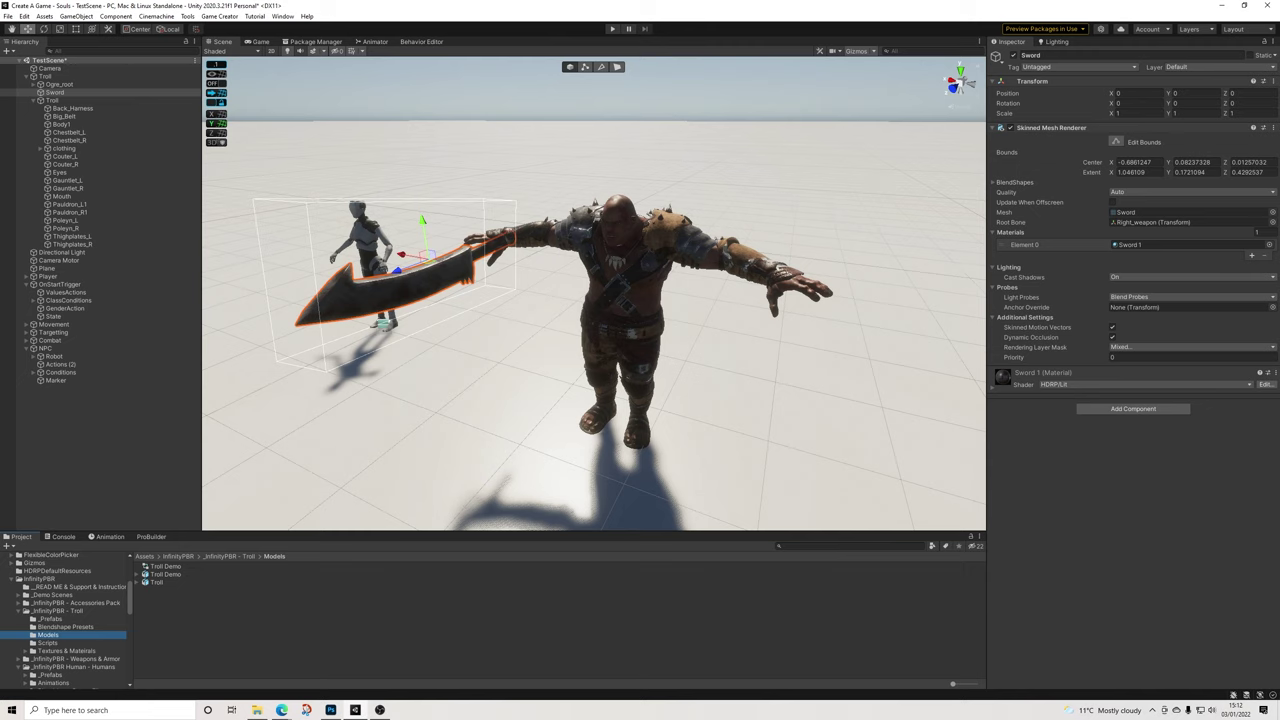
{"action": "left_click", "coordinate": [58, 611]}
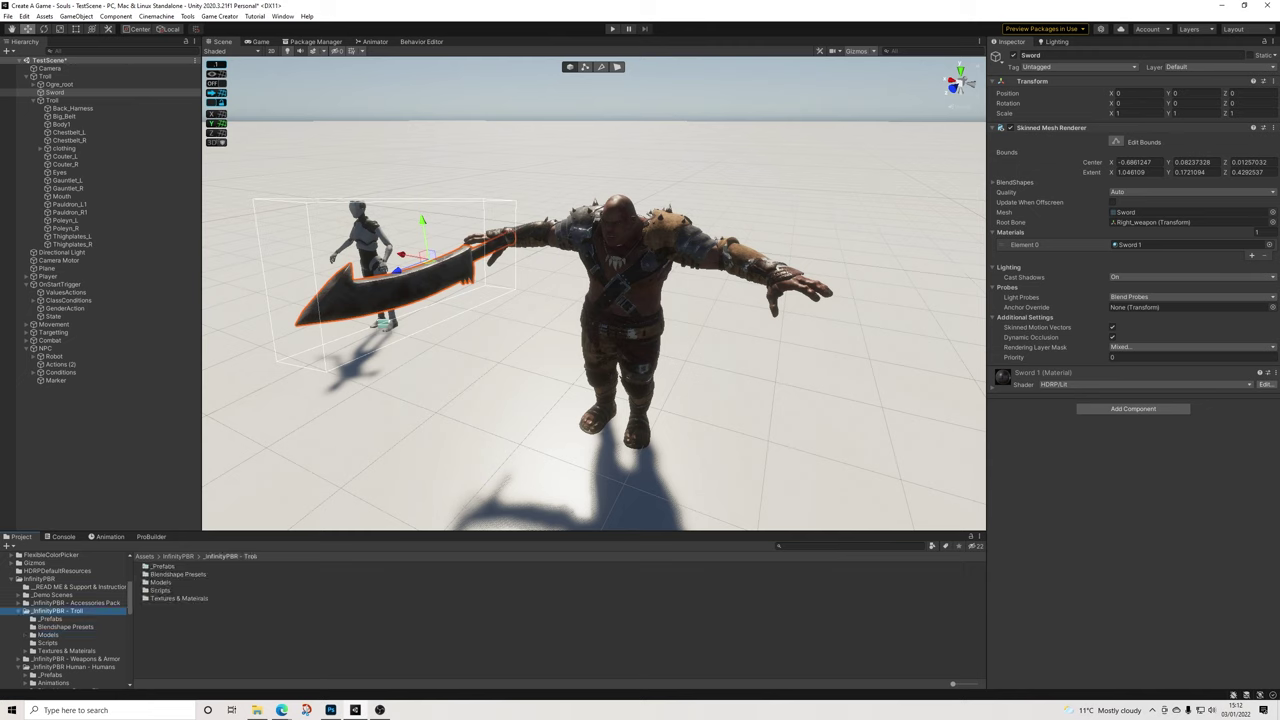
{"action": "left_click", "coordinate": [56, 92]}
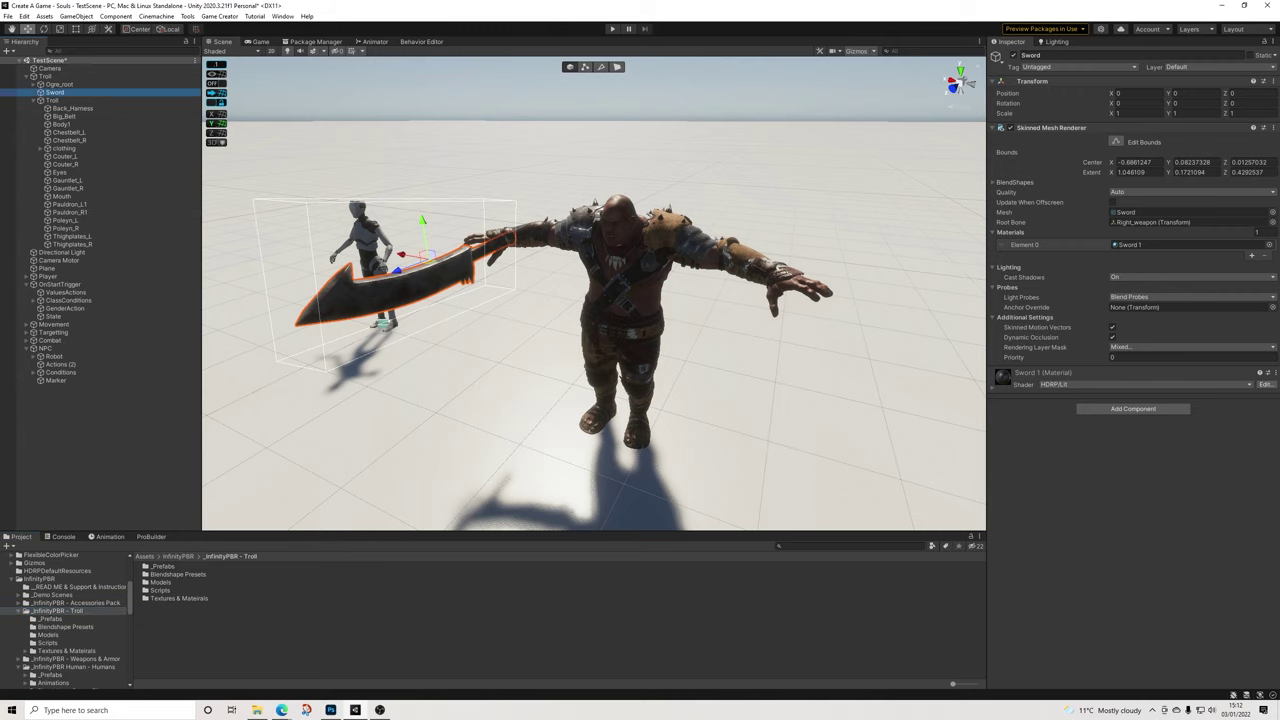
{"action": "middle_click_drag", "start_coordinate": [381, 305], "coordinate": [392, 352]}
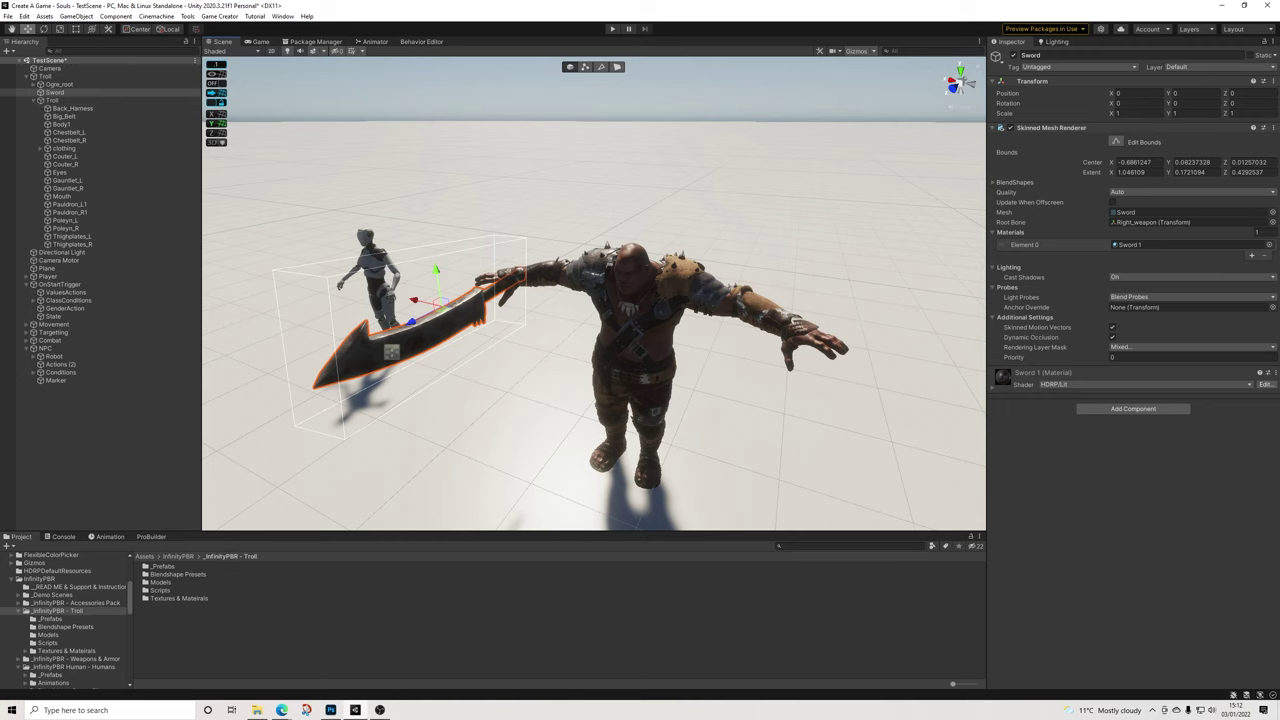
Add a Mesh Filter and a Mesh Renderer component to the Troll's Sword object
{"action": "left_click", "coordinate": [1133, 408]}
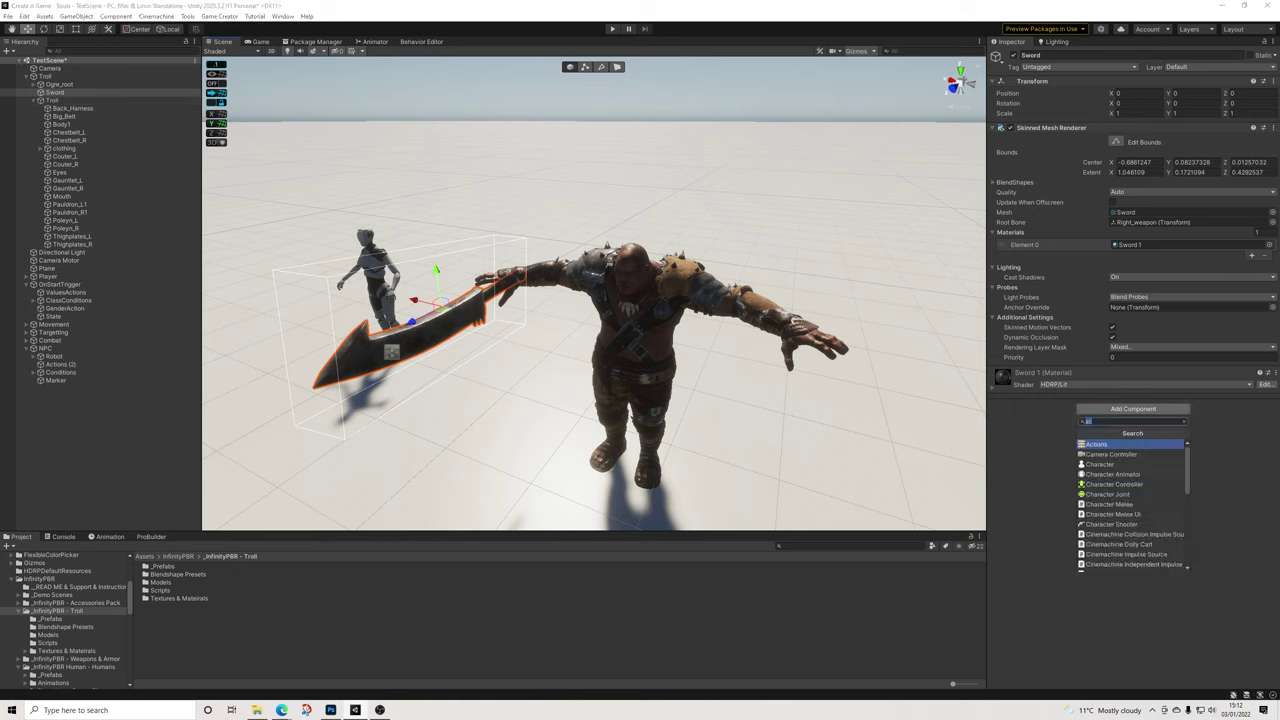
{"action": "type", "text": "mesh"}
{"action": "left_click", "coordinate": [1120, 454]}
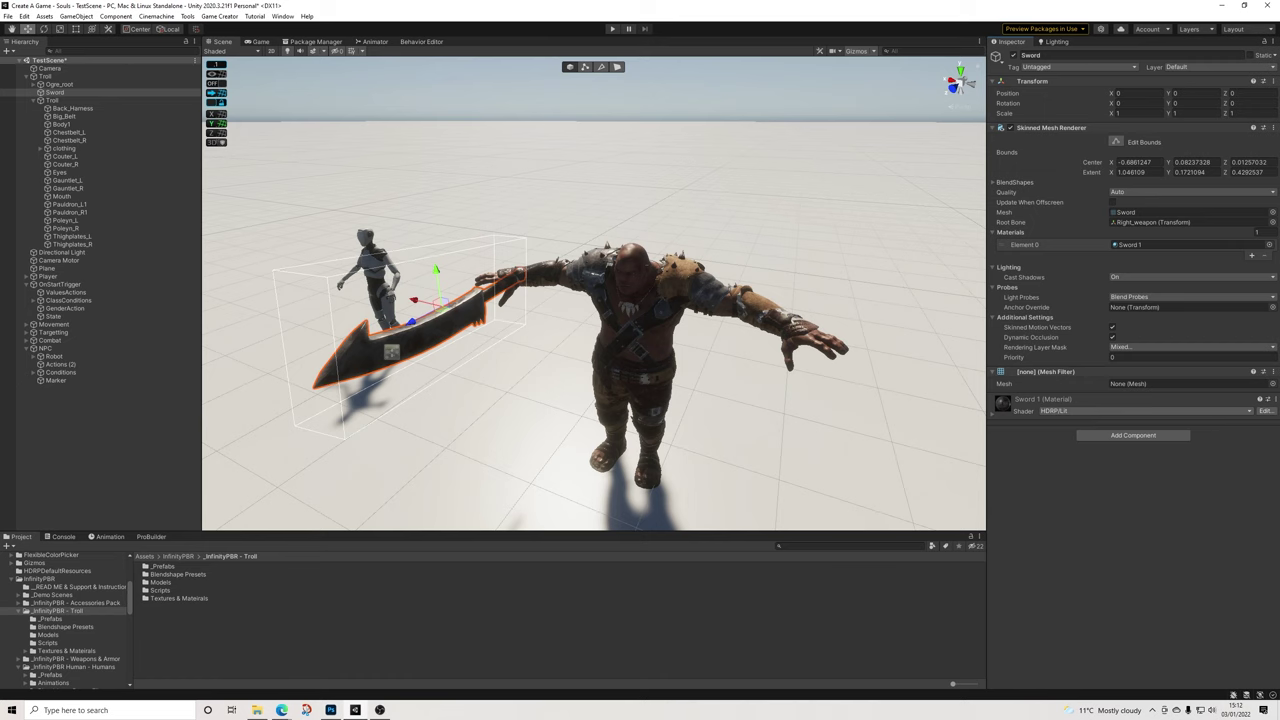
{"action": "left_click", "coordinate": [1133, 435]}
{"action": "left_click", "coordinate": [1120, 491]}
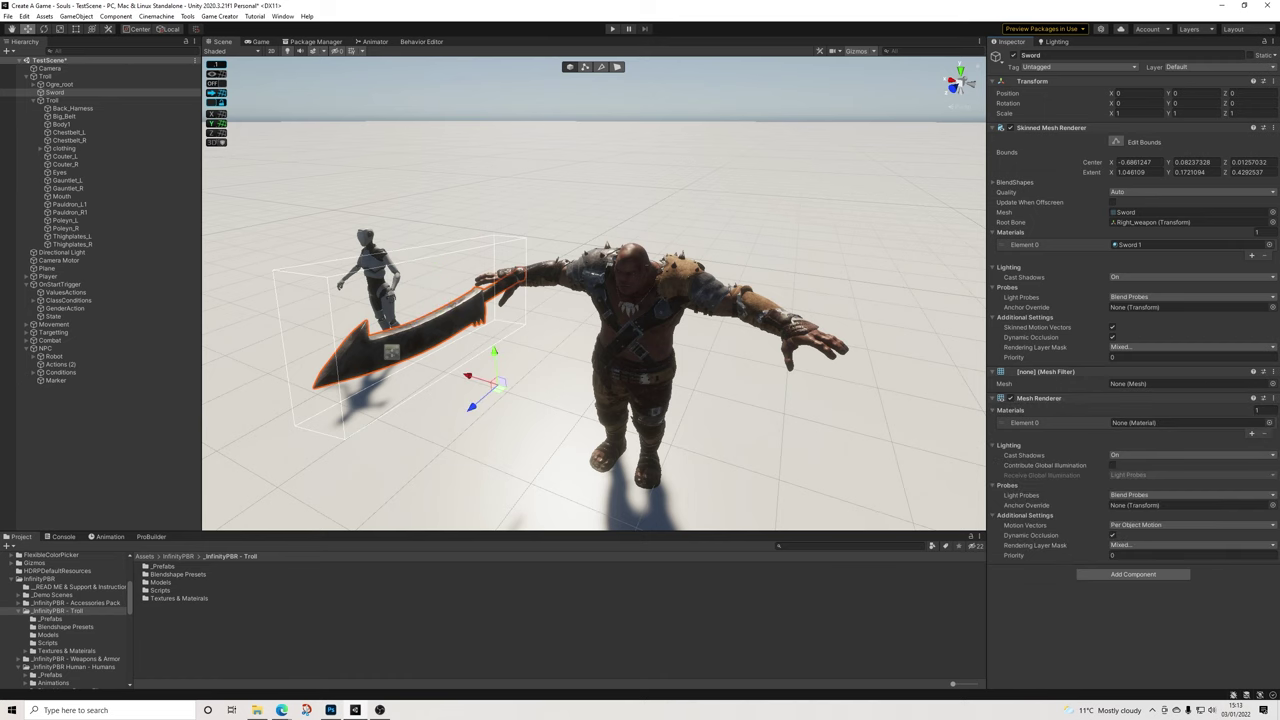
Assign the Sword mesh to the Mesh Filter and the Sword 1 material to the Mesh Renderer
{"action": "left_click", "coordinate": [1127, 212]}
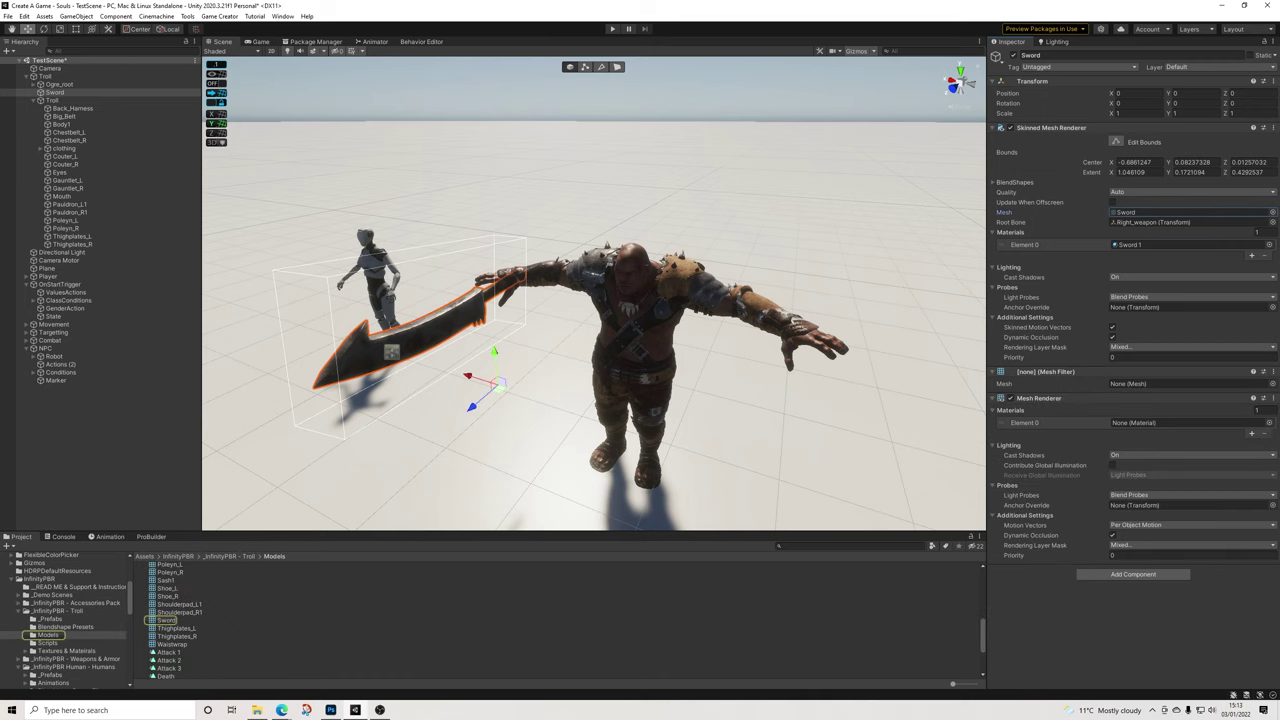
{"action": "left_click_drag", "start_coordinate": [166, 620], "coordinate": [1150, 384]}
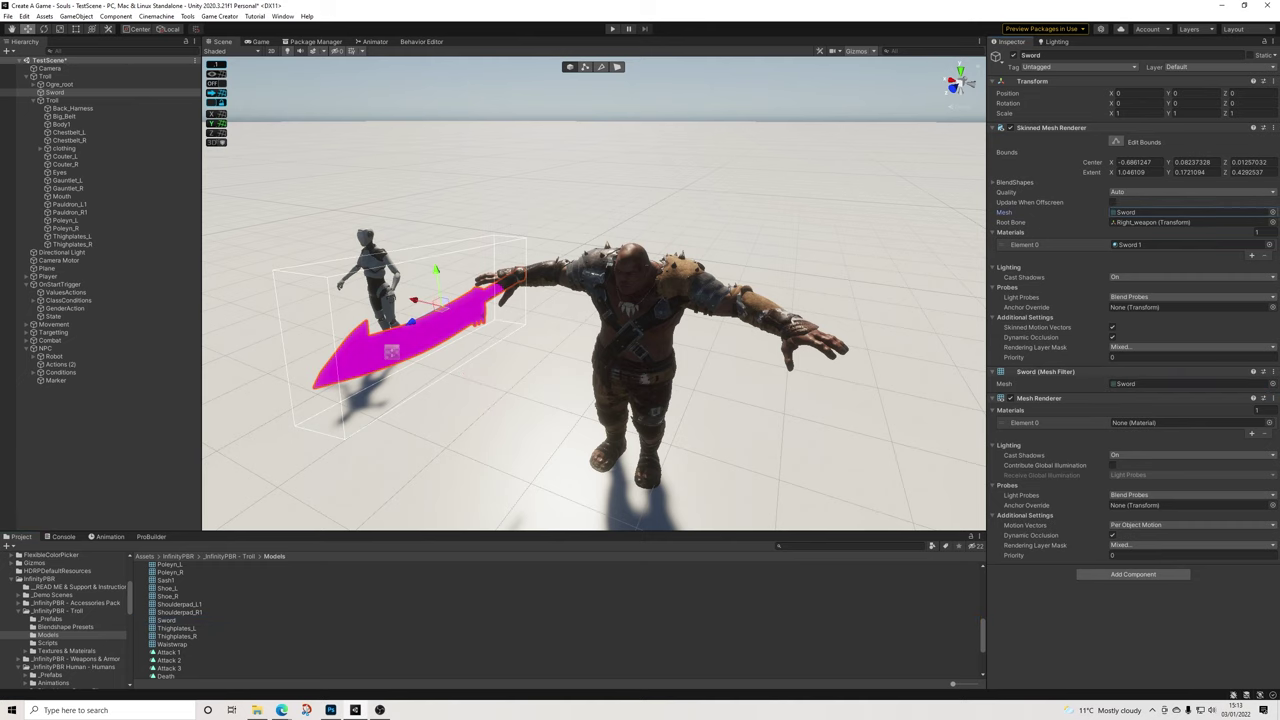
{"action": "left_click", "coordinate": [1135, 245]}
{"action": "left_click_drag", "start_coordinate": [160, 634], "coordinate": [1190, 422]}
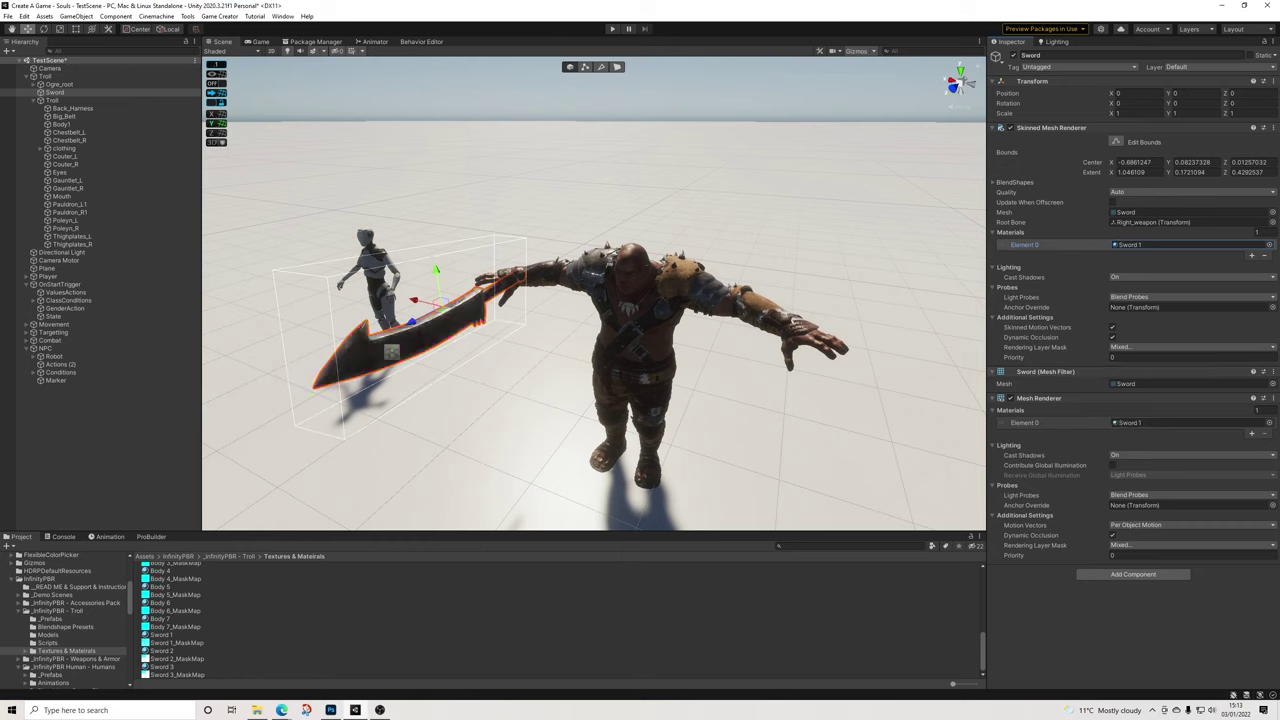
Remove the Skinned Mesh Renderer from the Sword and move the Sword out of the Troll to the scene root
{"action": "left_click", "coordinate": [1263, 128]}
{"action": "left_click", "coordinate": [1200, 151]}
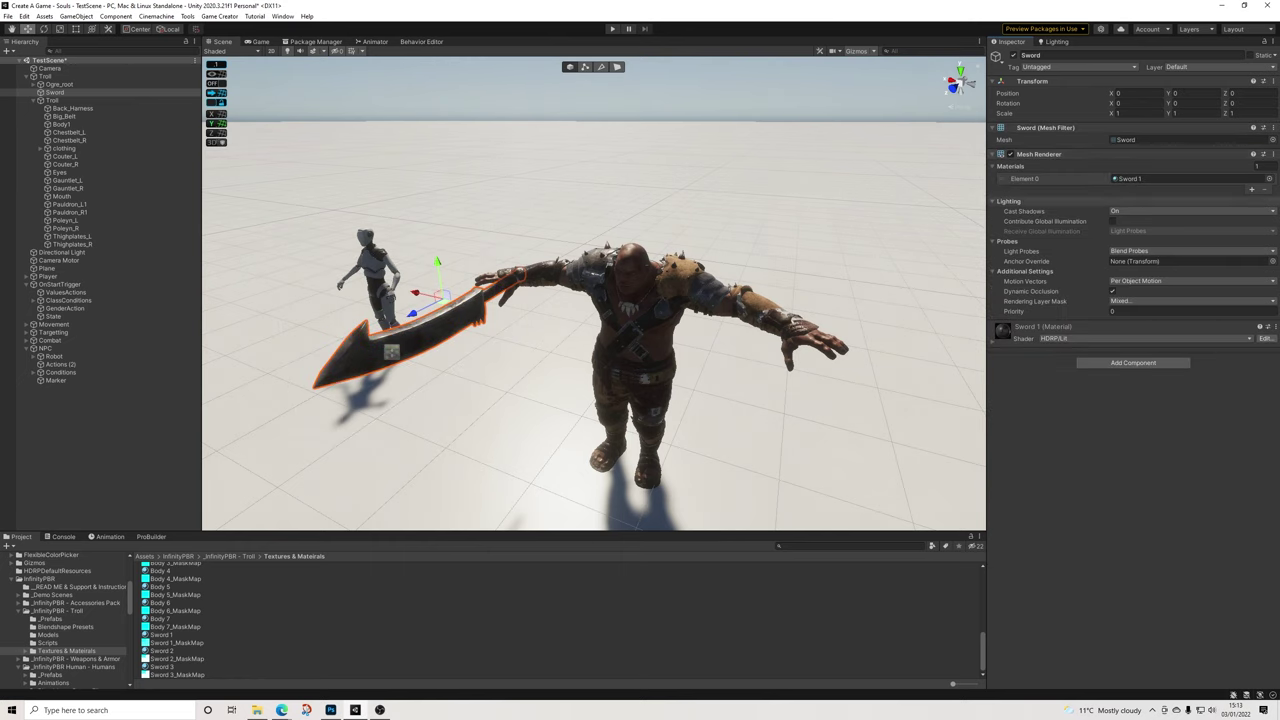
{"action": "left_click_drag", "start_coordinate": [55, 92], "coordinate": [52, 73]}
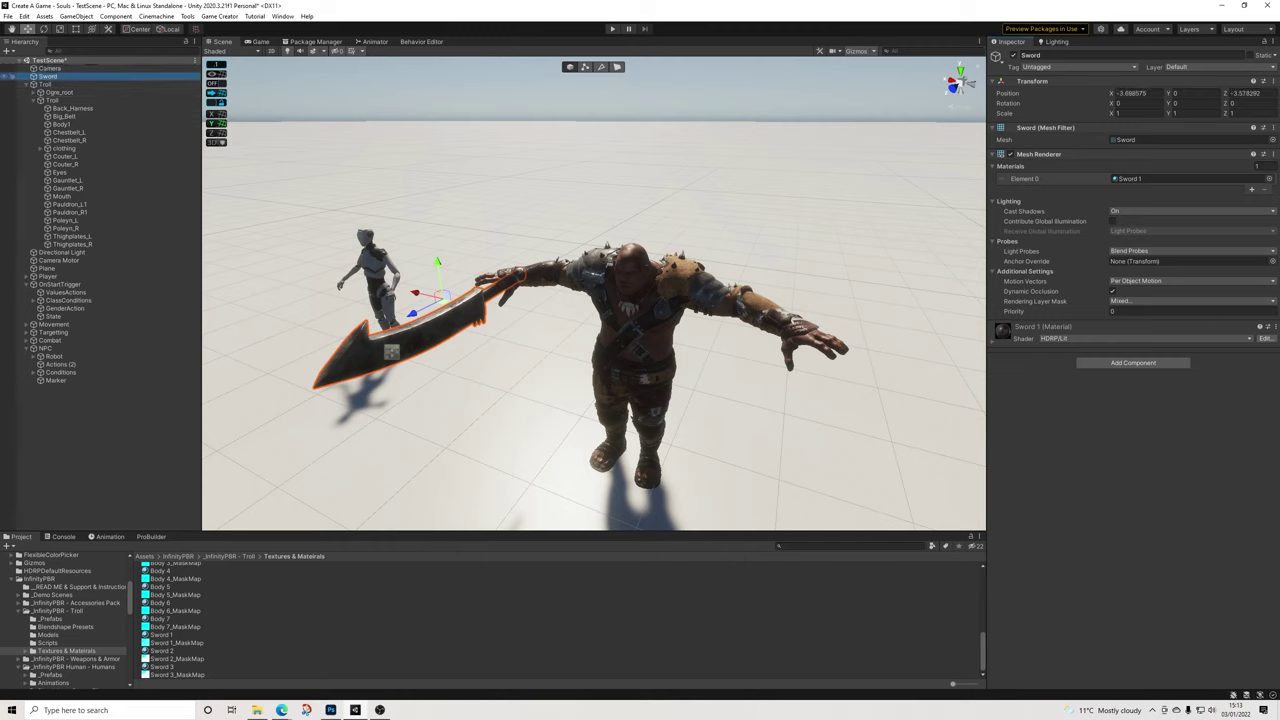
{"action": "right_click", "coordinate": [51, 76]}
Open the Troll pack's _Prefabs folder and rename the Sword object to SwordOgre
{"action": "left_click", "coordinate": [58, 611]}
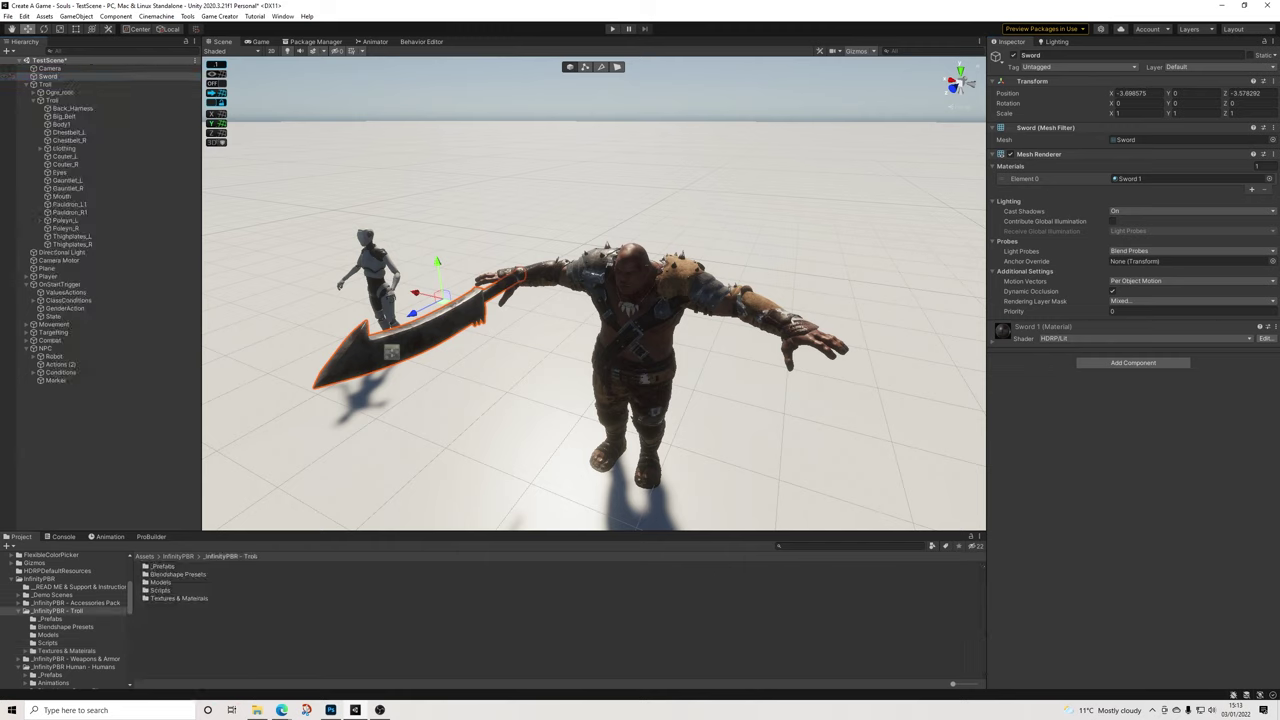
{"action": "double_click", "coordinate": [162, 567]}
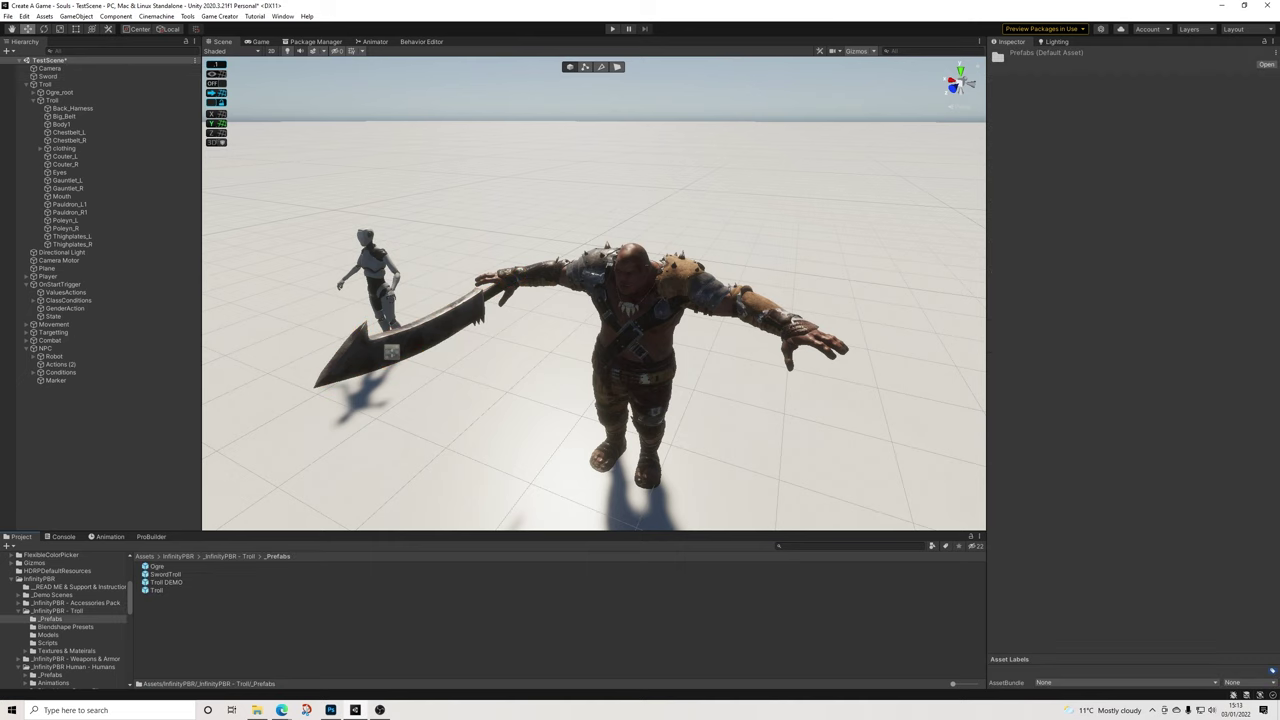
{"action": "left_click", "coordinate": [50, 76]}
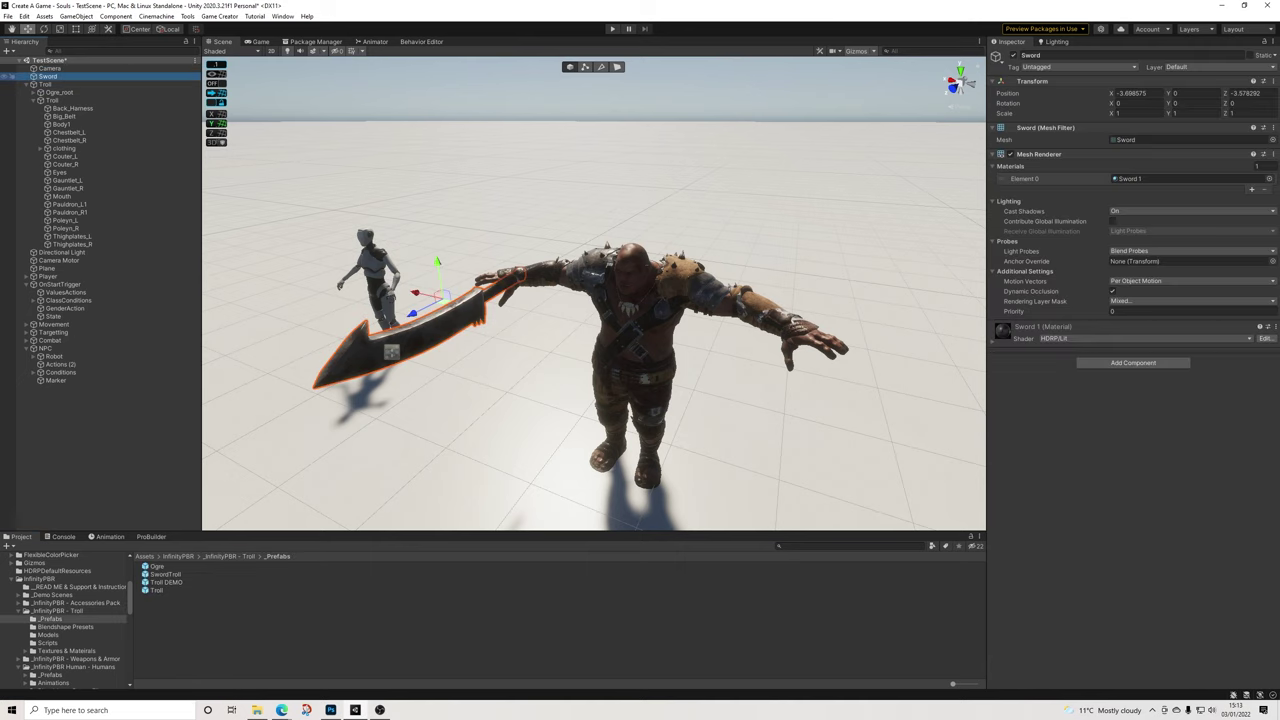
{"action": "left_click", "coordinate": [1052, 55]}
{"action": "left_click", "coordinate": [1042, 55]}
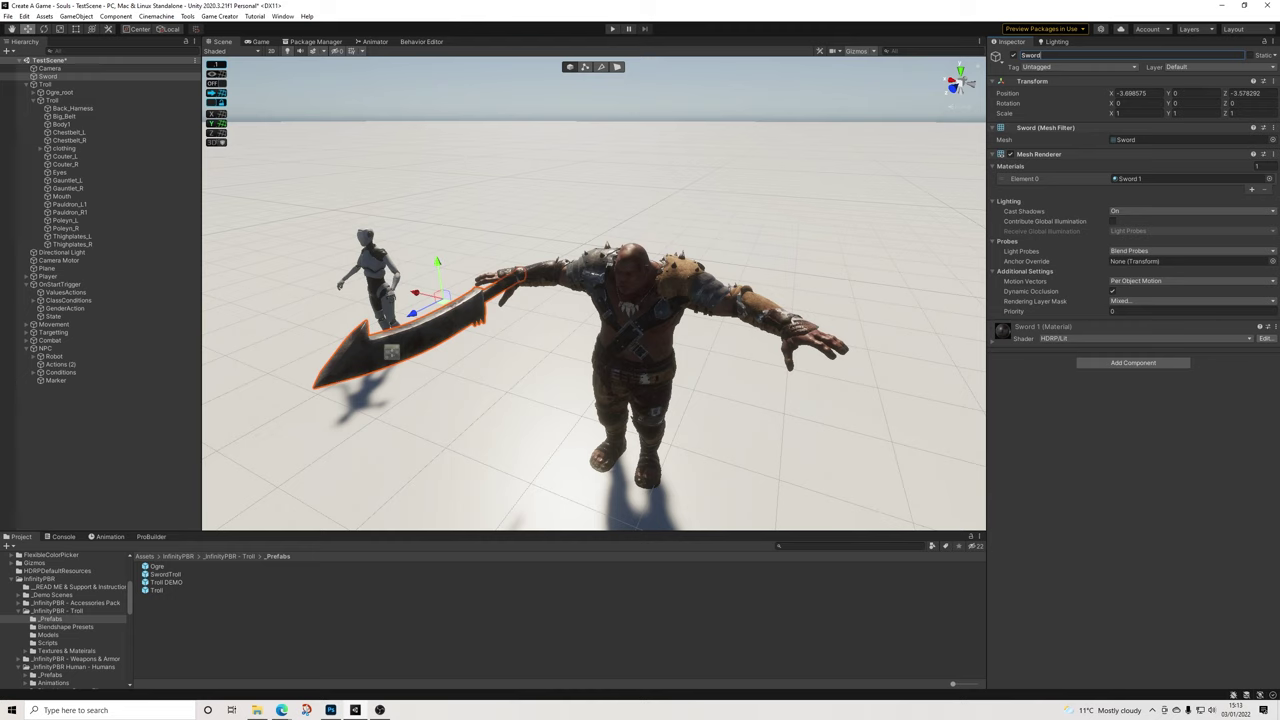
{"action": "type", "text": "Ogre"}
{"action": "key", "text": "Return"}
Save SwordOgre as a prefab in the _Prefabs folder and delete its instance from the scene
{"action": "left_click_drag", "start_coordinate": [55, 76], "coordinate": [205, 625]}
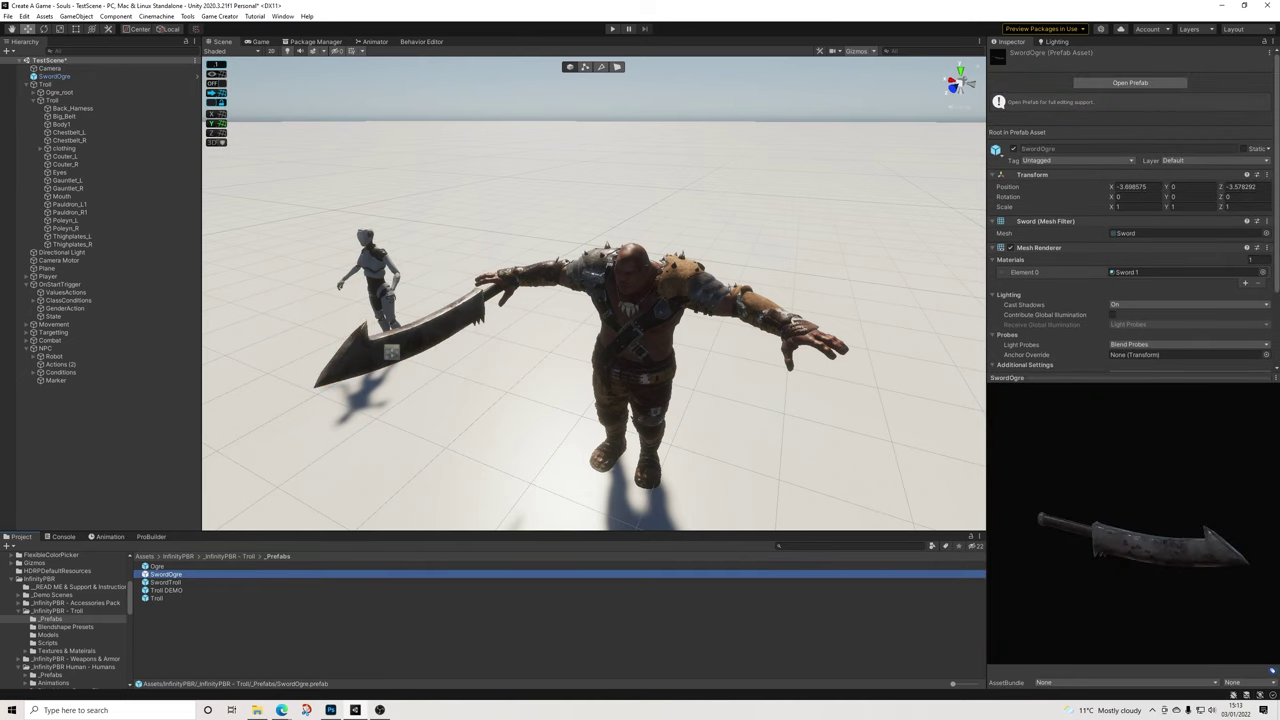
{"action": "scroll", "coordinate": [1130, 220], "scroll_direction": "down", "scroll_amount": 3}
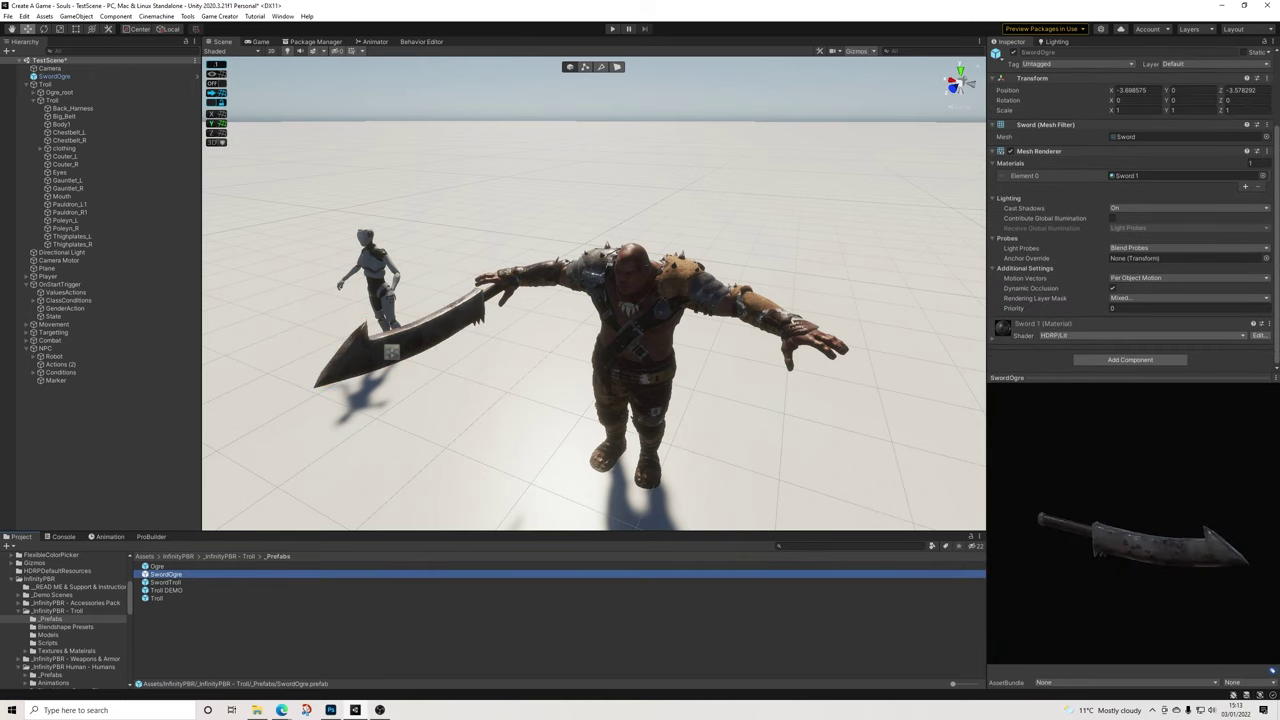
{"action": "scroll", "coordinate": [1130, 220], "scroll_direction": "up", "scroll_amount": 3}
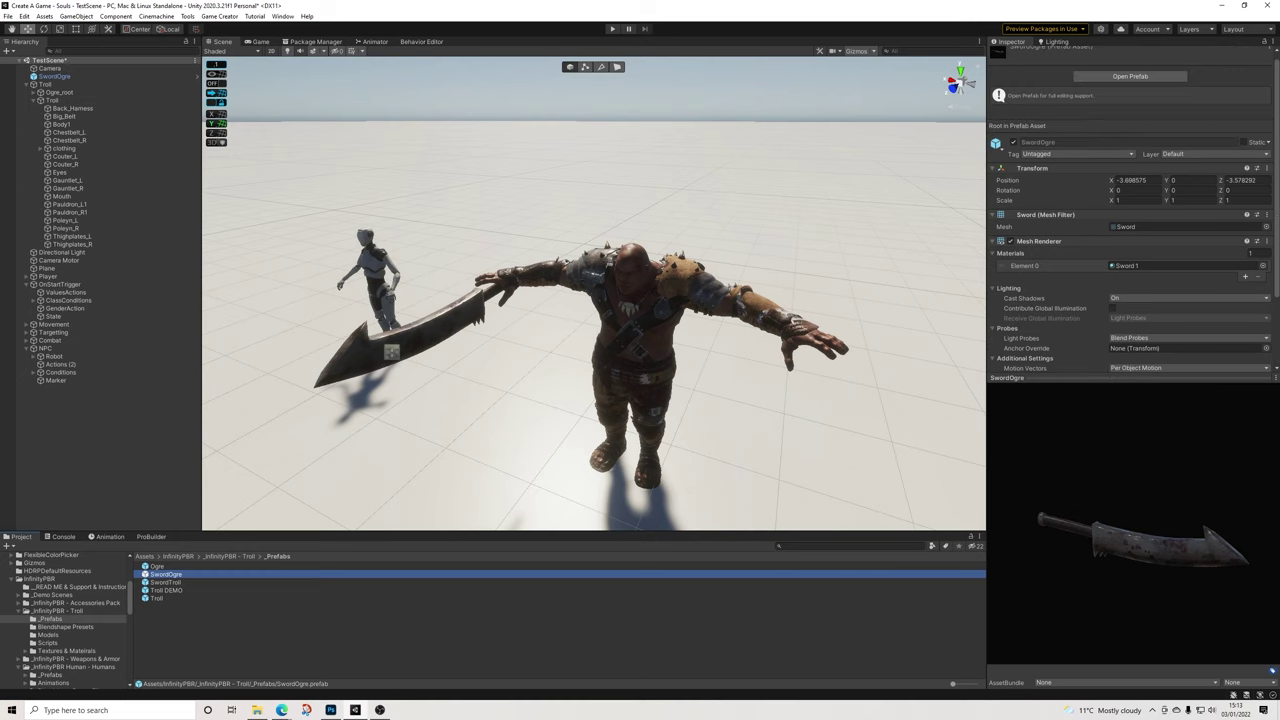
{"action": "left_click", "coordinate": [1140, 530]}
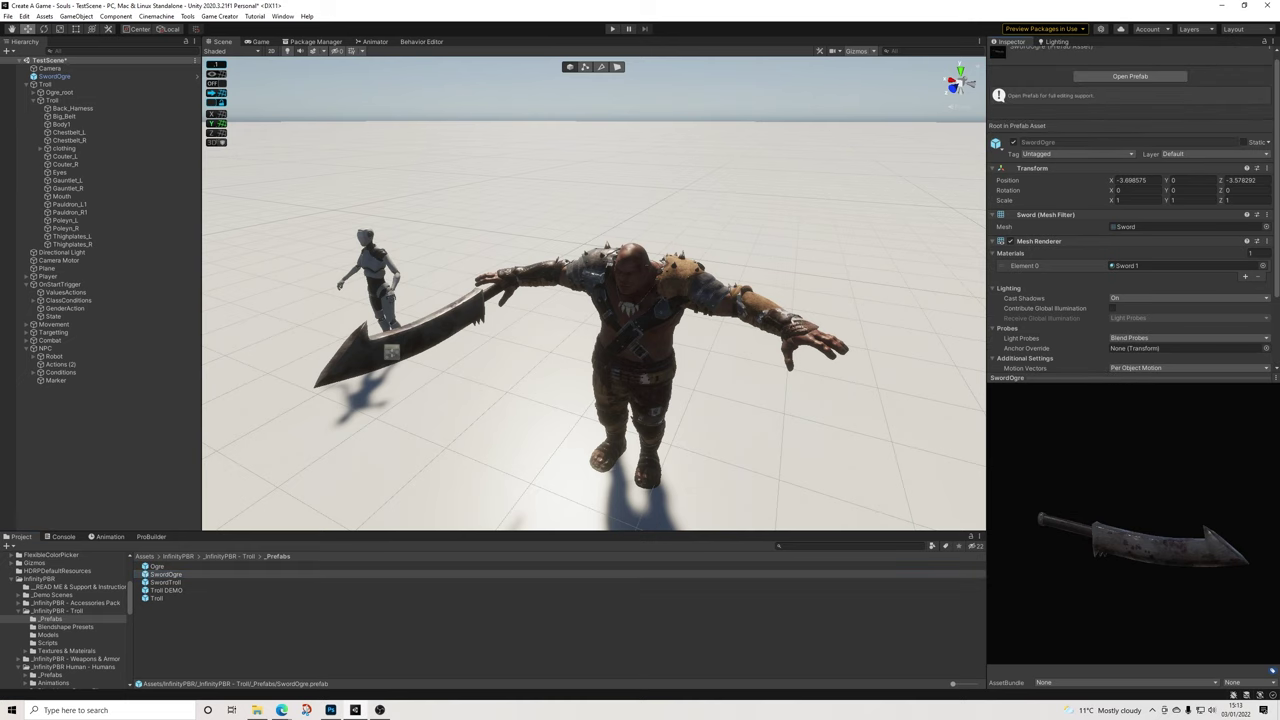
{"action": "left_click", "coordinate": [56, 76]}
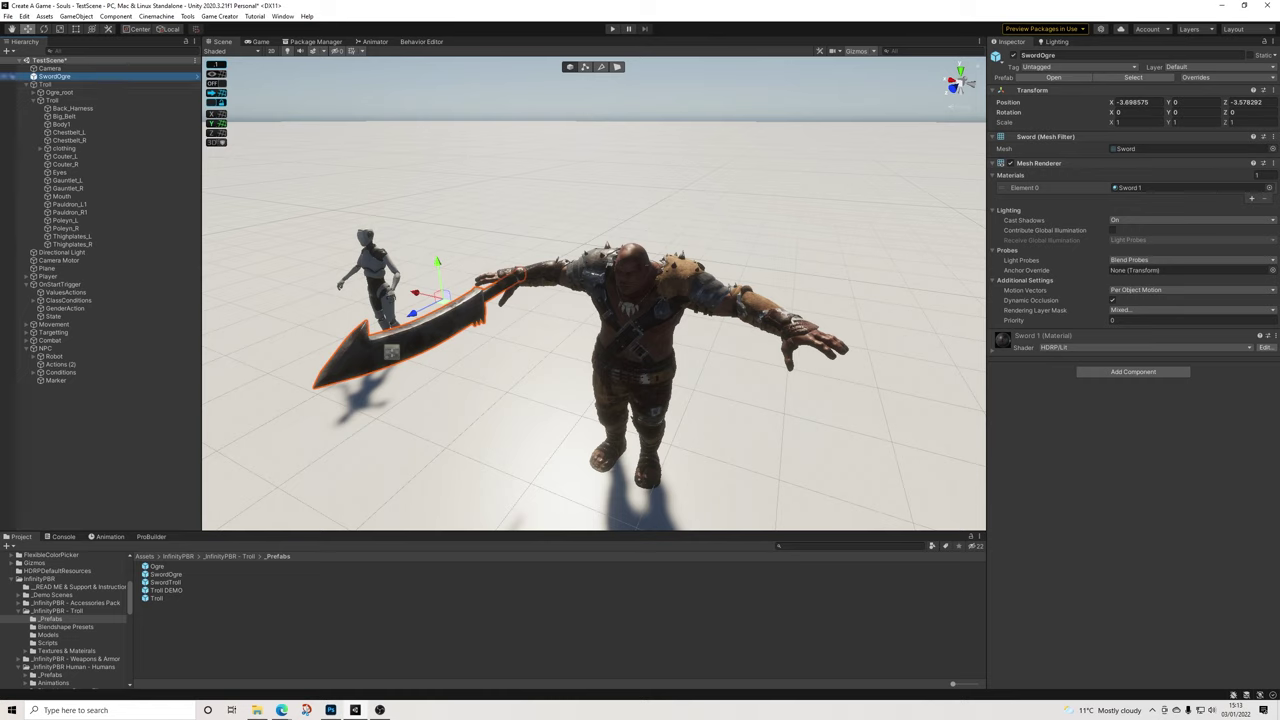
{"action": "key", "text": "Delete"}
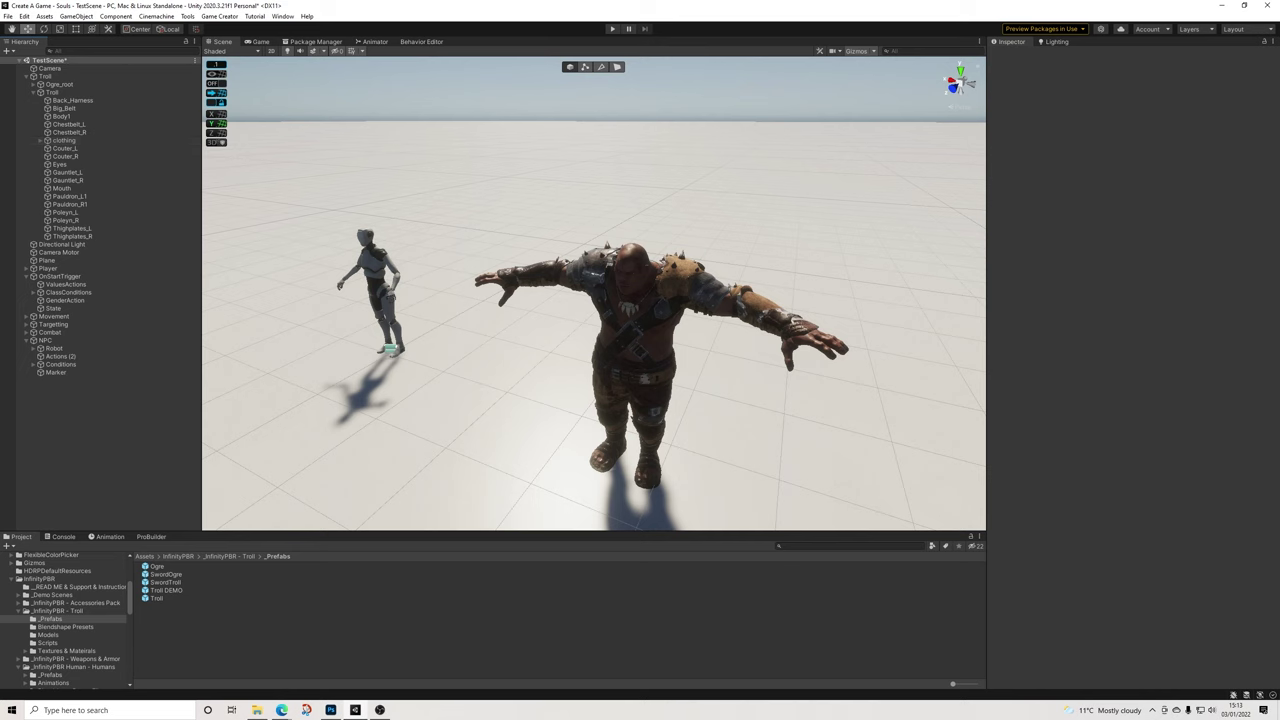
Expand the Troll's Ogre_root skeleton from Hips through Spine and Spine1 down to the children of Spine2
{"action": "left_click", "coordinate": [537, 272]}
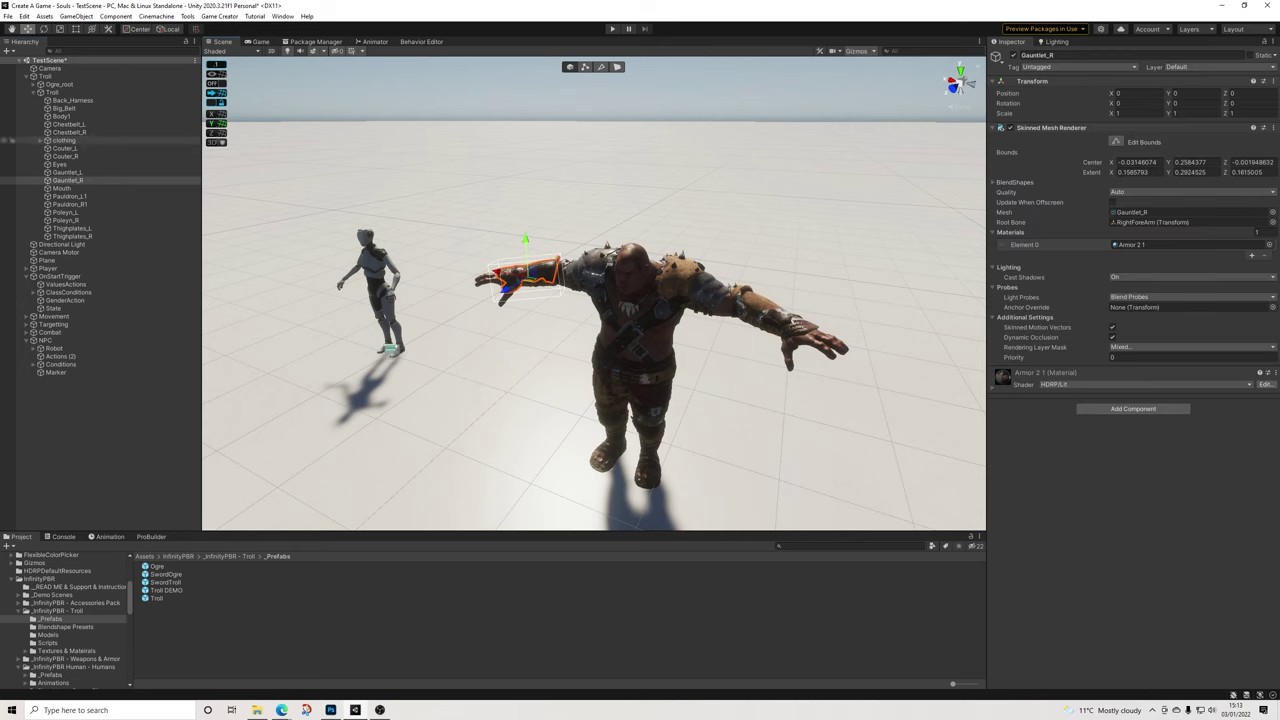
{"action": "left_click", "coordinate": [40, 140]}
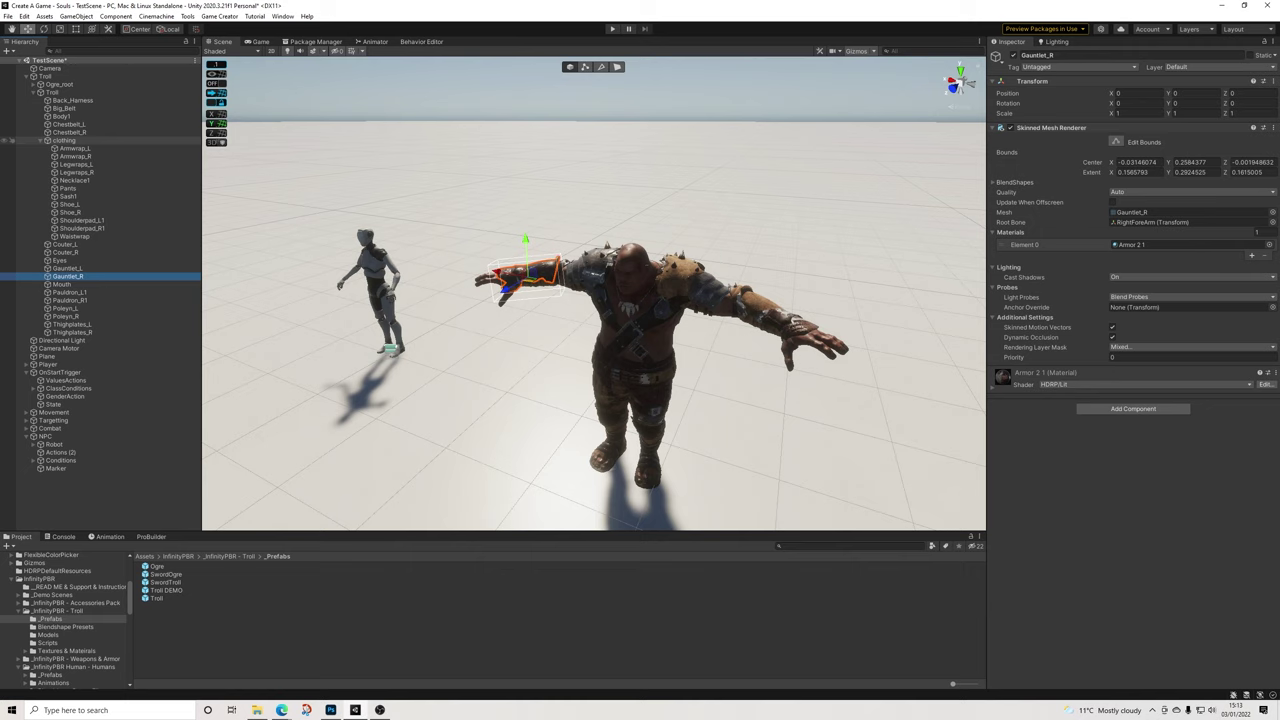
{"action": "left_click", "coordinate": [40, 140]}
{"action": "left_click", "coordinate": [34, 92]}
{"action": "left_click", "coordinate": [34, 84]}
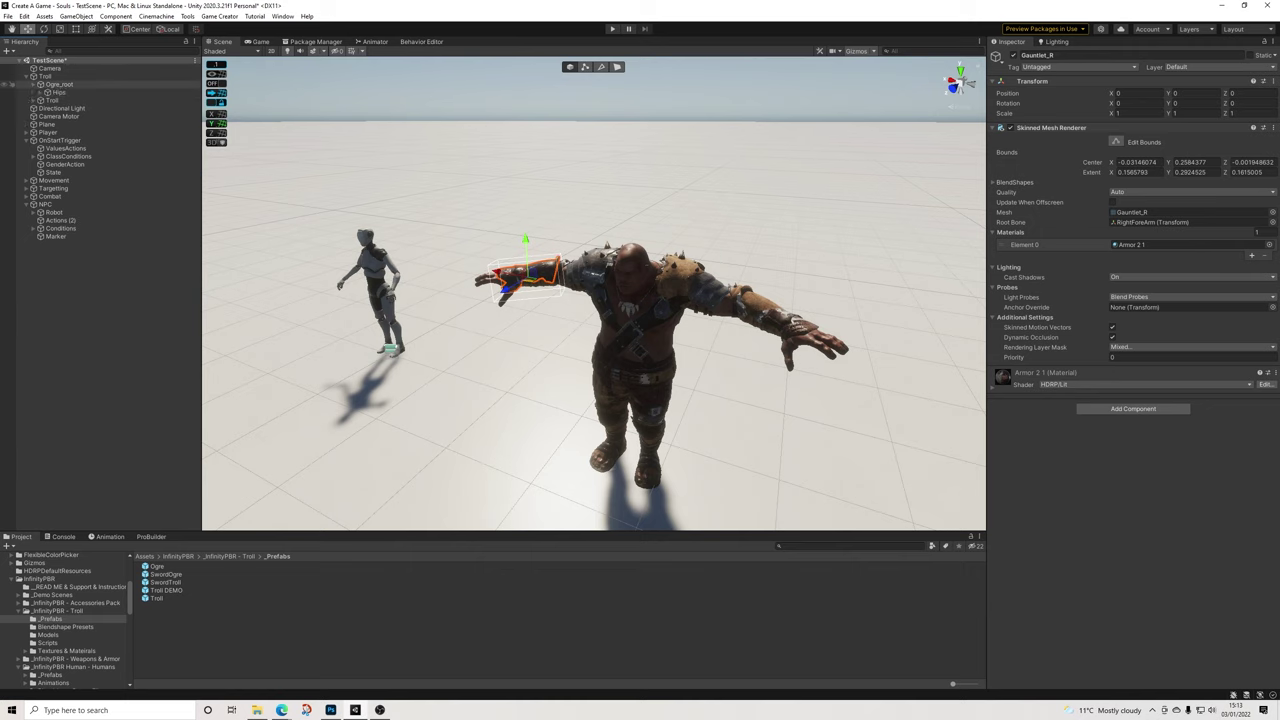
{"action": "left_click", "coordinate": [40, 92]}
{"action": "left_click", "coordinate": [54, 132]}
{"action": "left_click", "coordinate": [54, 140]}
{"action": "left_click", "coordinate": [62, 148]}
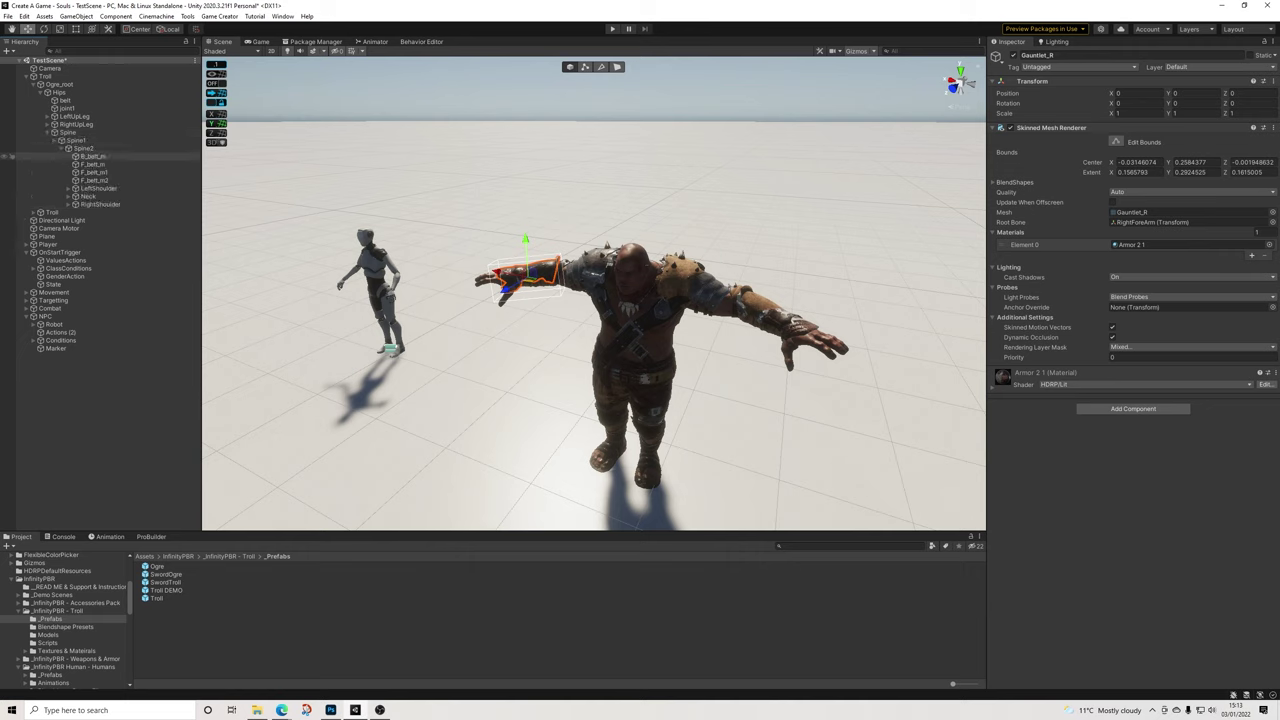
Expand the right arm chain from RightShoulder to RightHand and select the Right_weapon bone
{"action": "left_click", "coordinate": [76, 204]}
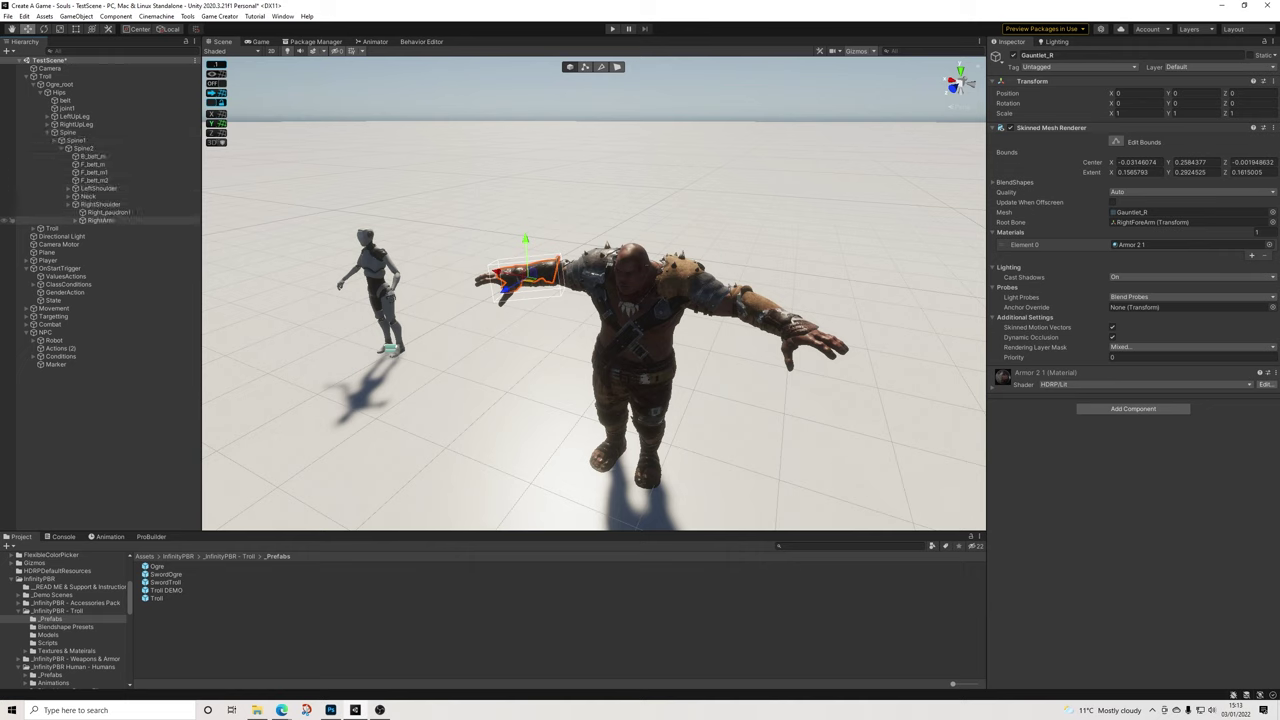
{"action": "left_click", "coordinate": [100, 220]}
{"action": "left_click", "coordinate": [75, 220]}
{"action": "left_click", "coordinate": [82, 228]}
{"action": "left_click", "coordinate": [116, 236]}
{"action": "left_click", "coordinate": [89, 236]}
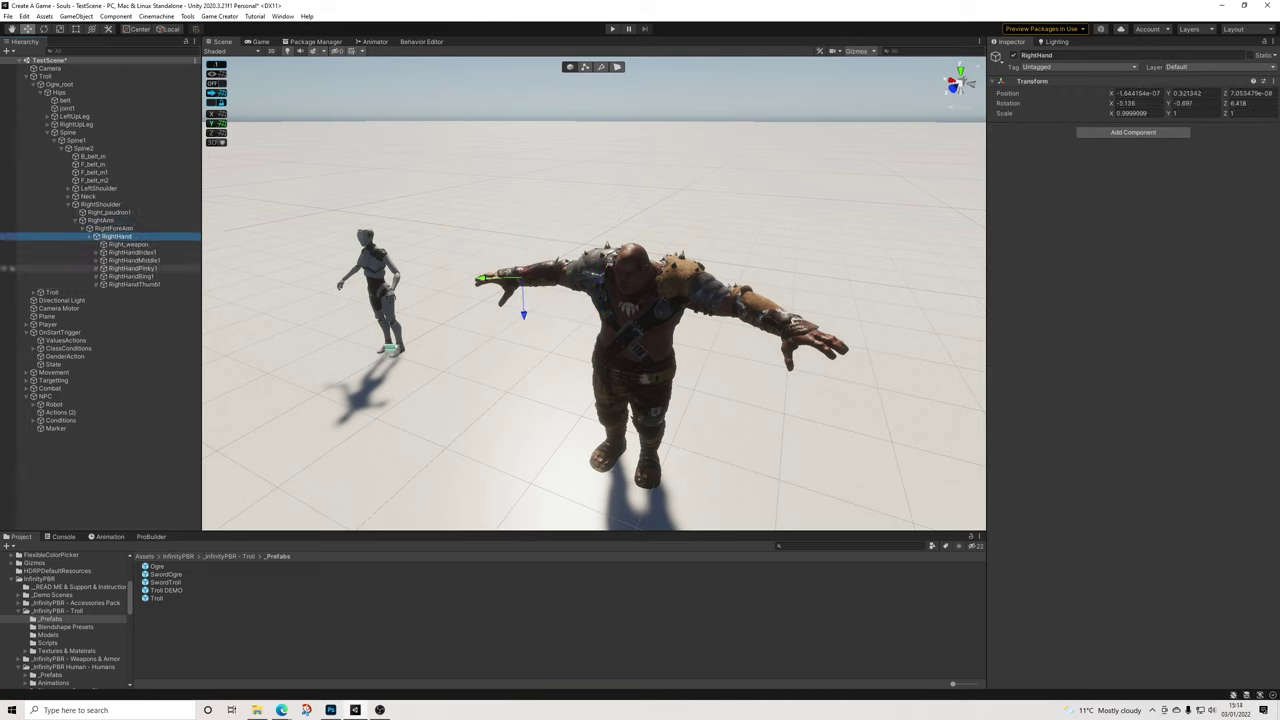
{"action": "left_click", "coordinate": [128, 244]}
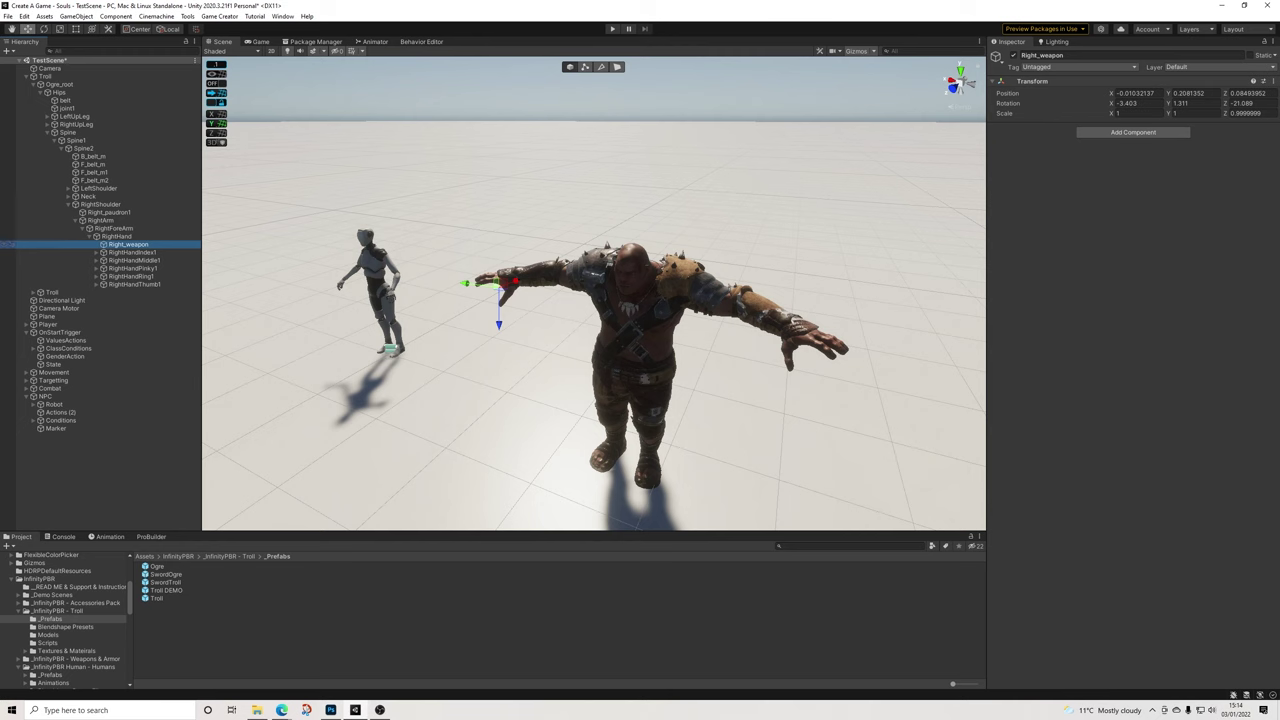
Copy the Transform component of the Right_weapon bone in the Troll's right hand
{"action": "scroll", "coordinate": [594, 293], "scroll_direction": "up", "scroll_amount": 4}
{"action": "middle_click_drag", "start_coordinate": [440, 290], "coordinate": [575, 320]}
{"action": "scroll", "coordinate": [575, 320], "scroll_direction": "up", "scroll_amount": 7}
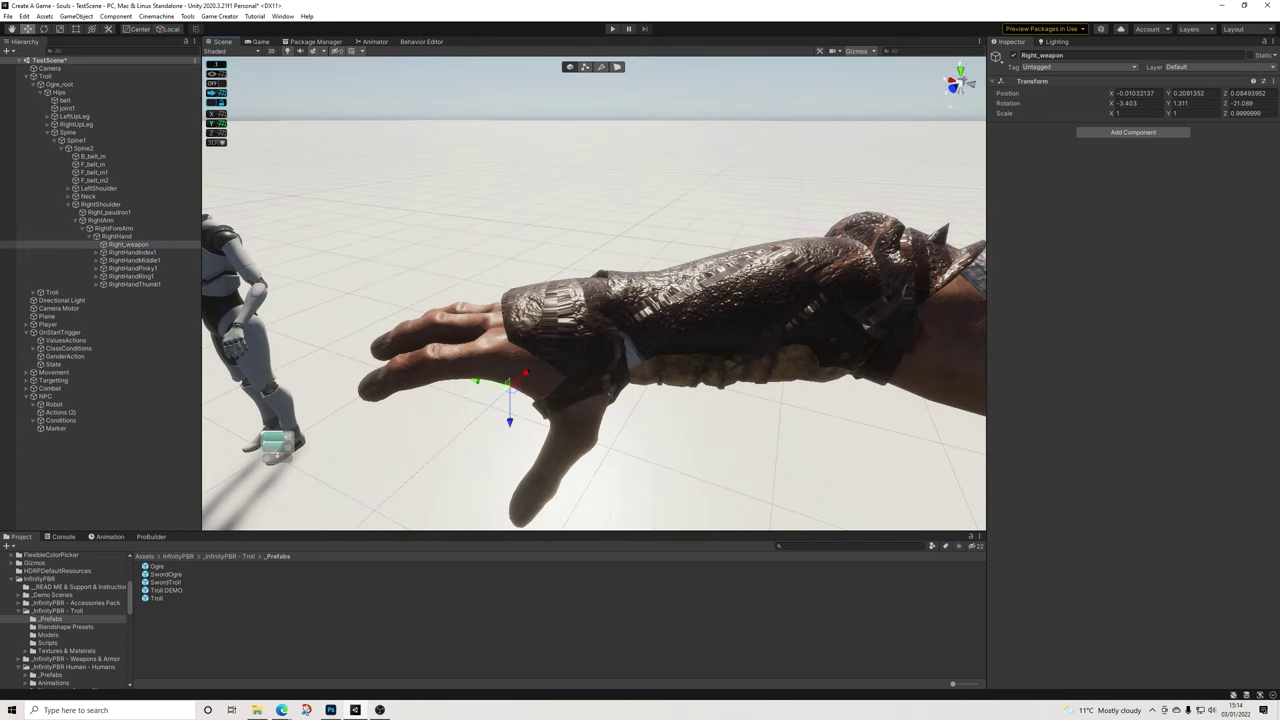
{"action": "left_click", "coordinate": [1273, 81]}
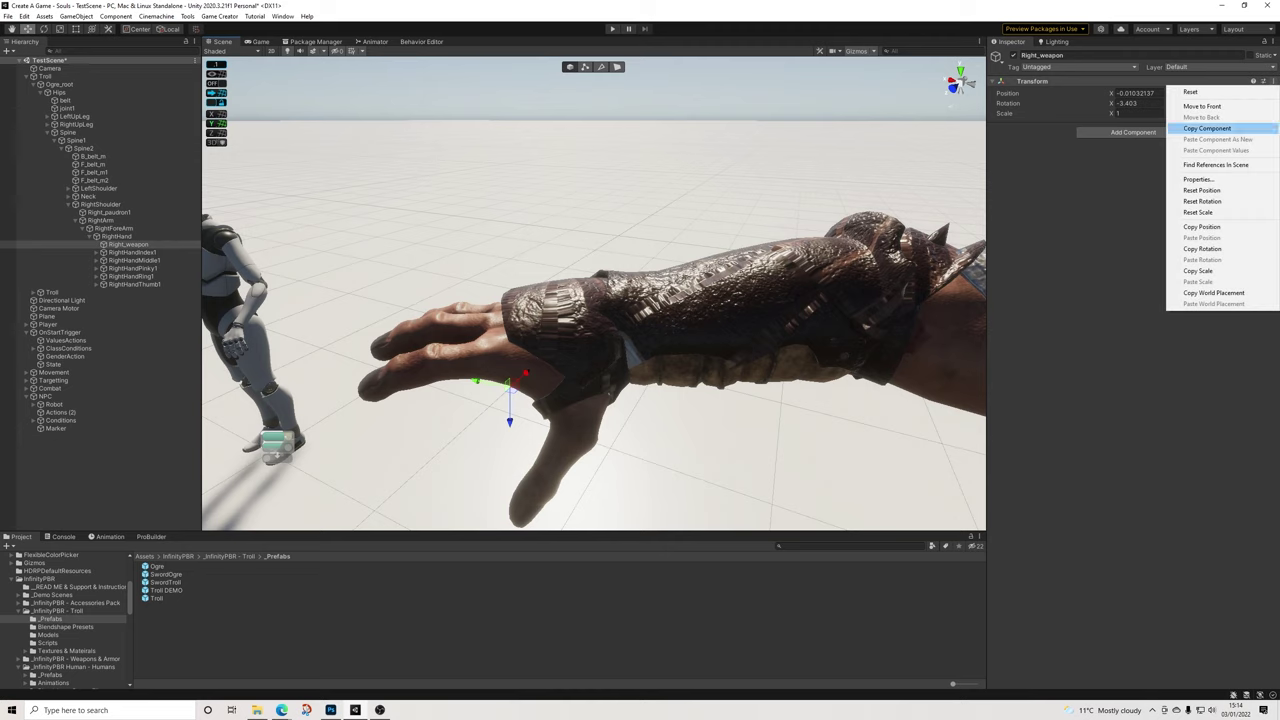
{"action": "left_click", "coordinate": [1207, 128]}
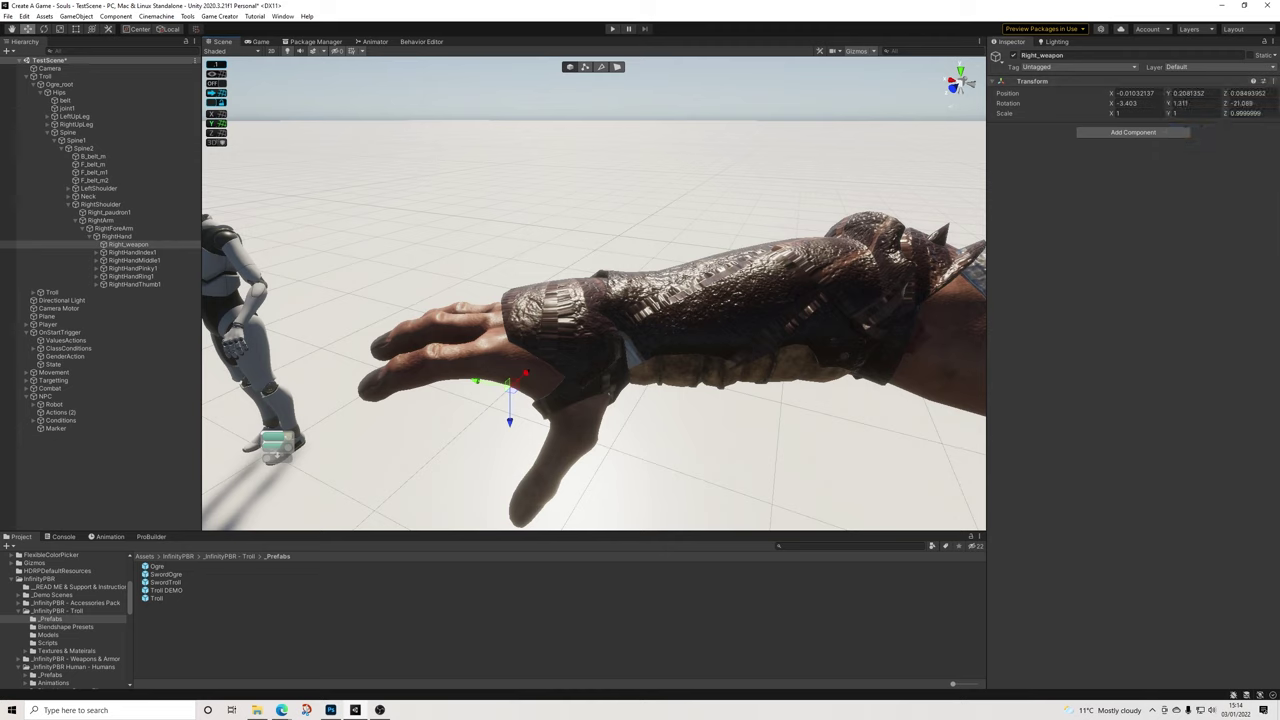
Paste the copied Transform values onto NoShieldPrefab in the 04Combat/NPC_NoShield folder
{"action": "scroll", "coordinate": [63, 620], "scroll_direction": "up", "scroll_amount": 3}
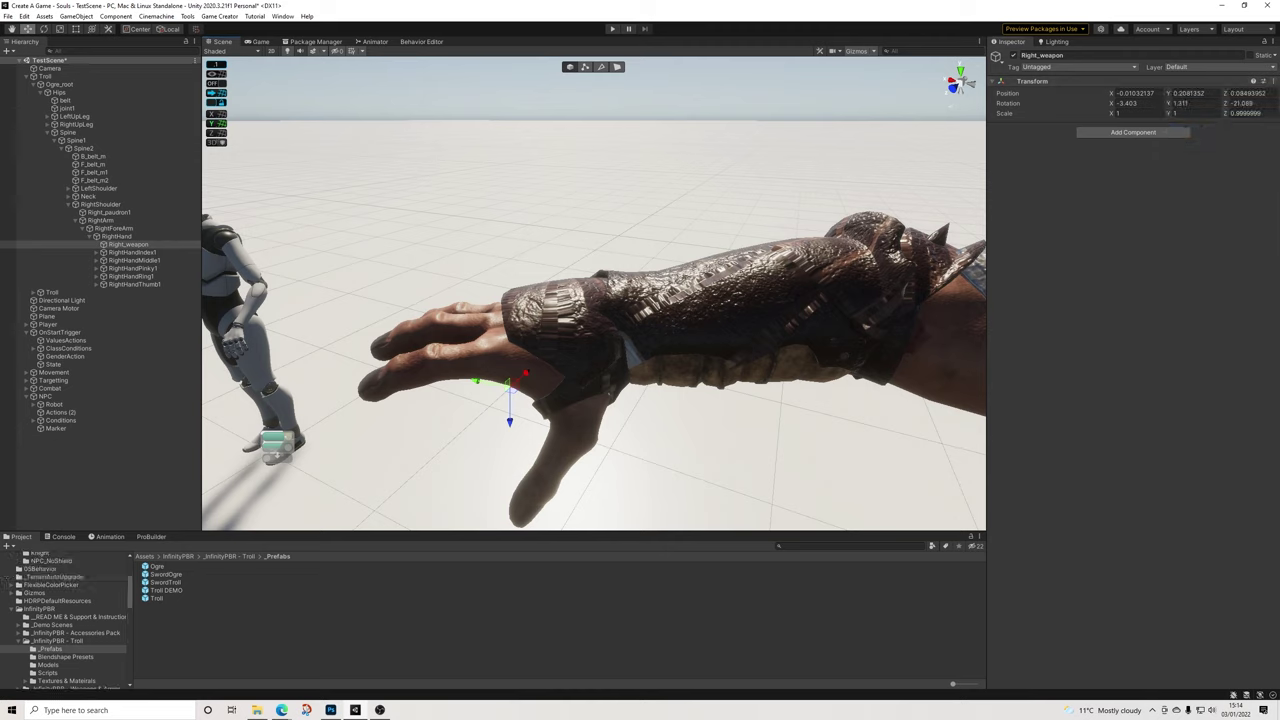
{"action": "left_click", "coordinate": [52, 591]}
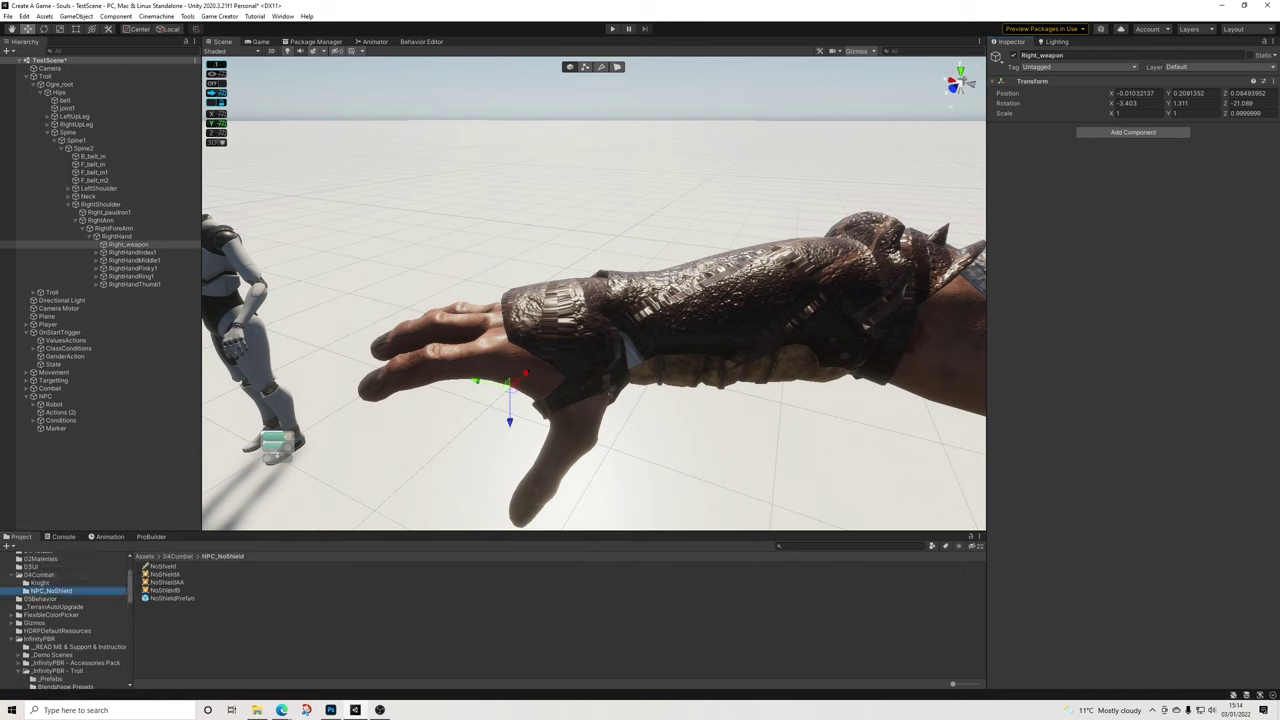
{"action": "left_click", "coordinate": [173, 598]}
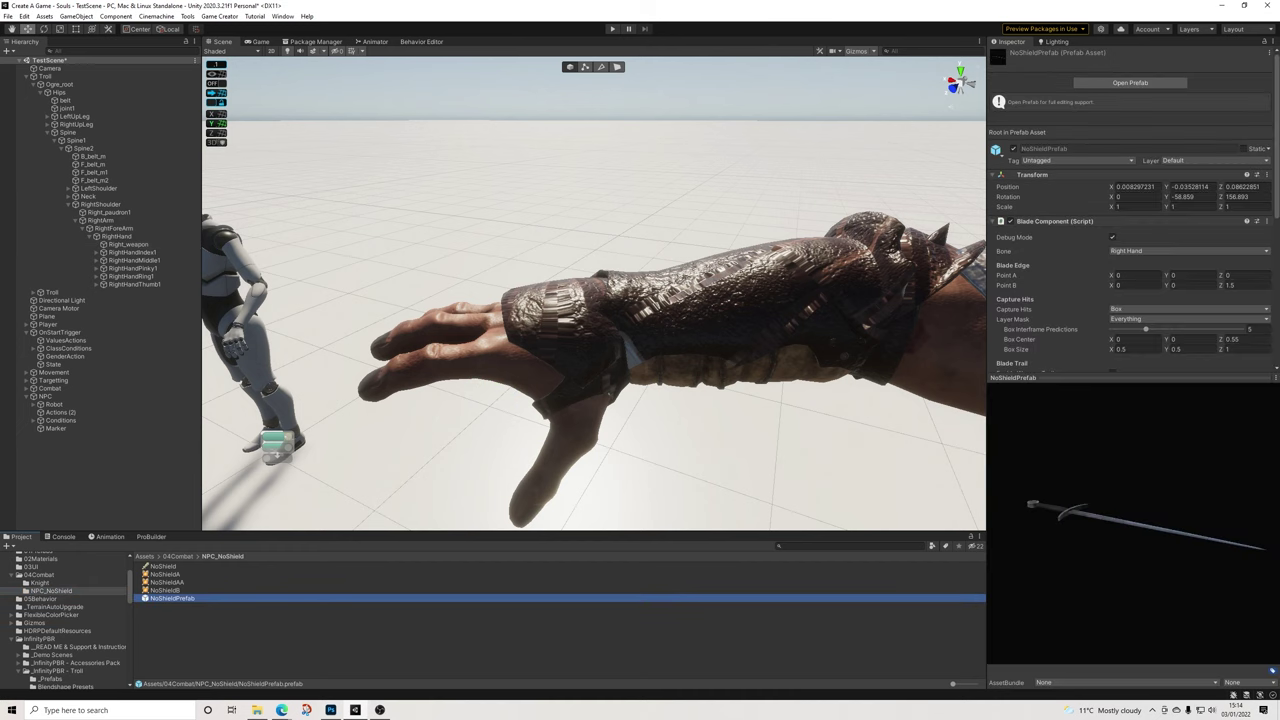
{"action": "left_click", "coordinate": [1267, 174]}
{"action": "left_click", "coordinate": [1215, 243]}
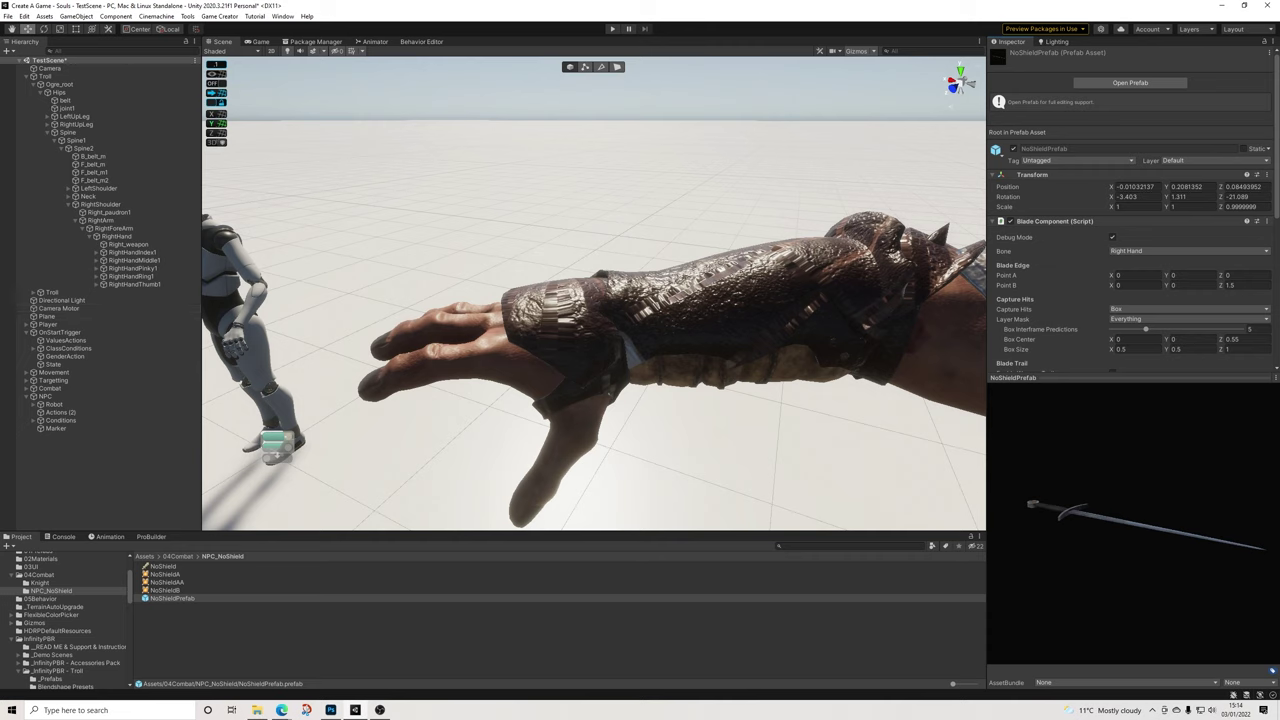
Open NoShieldPrefab for editing and replace its Sword (1) child with the SwordOgre prefab from the Troll pack's _Prefabs folder
{"action": "scroll", "coordinate": [65, 620], "scroll_direction": "down", "scroll_amount": 1}
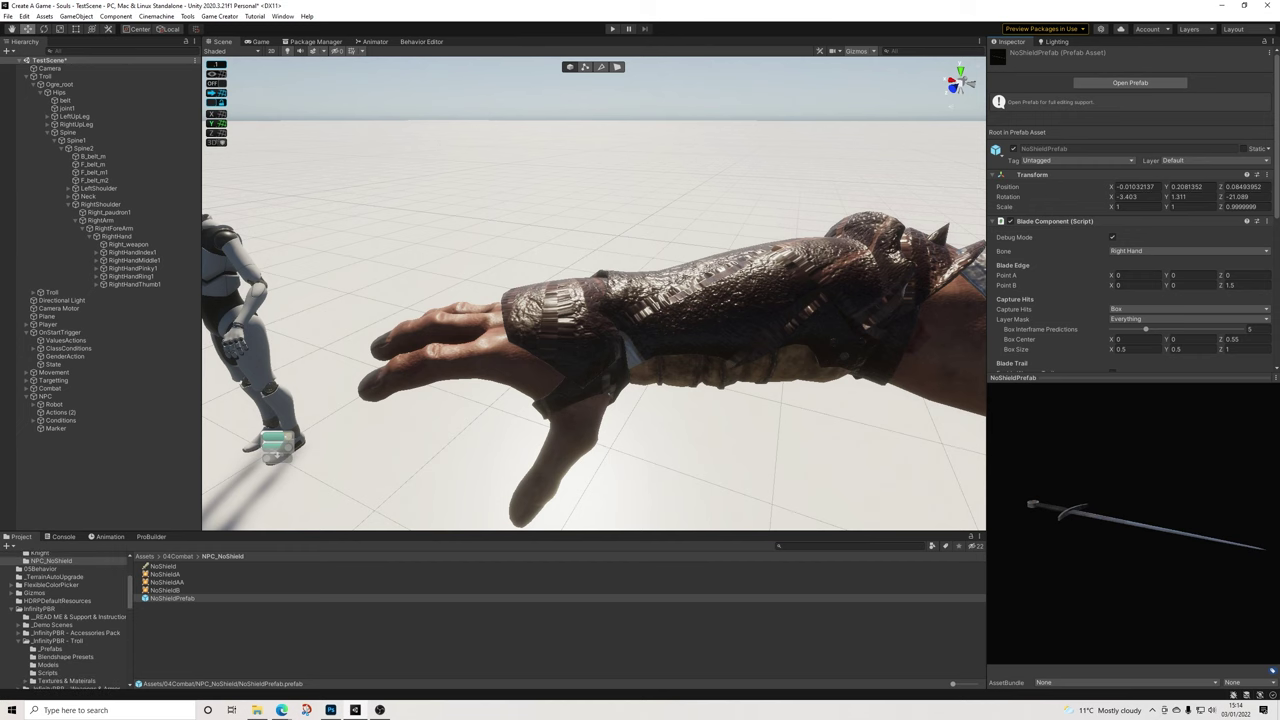
{"action": "double_click", "coordinate": [172, 598]}
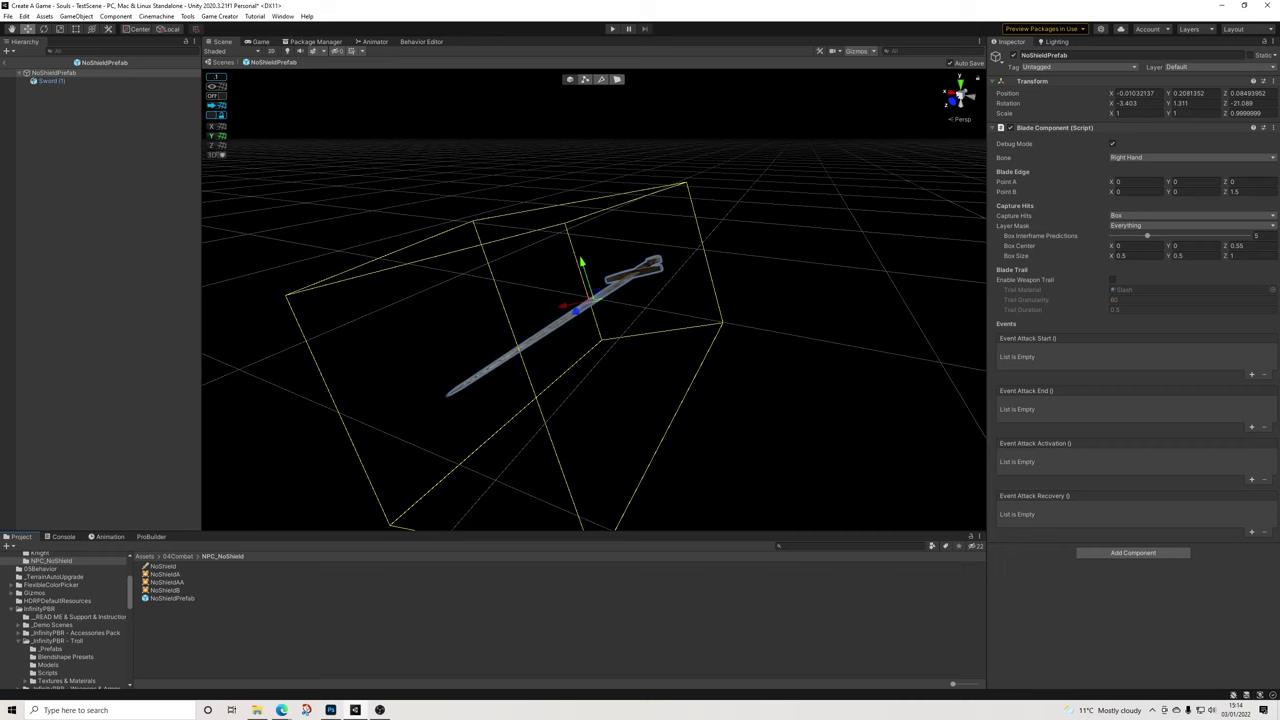
{"action": "scroll", "coordinate": [65, 620], "scroll_direction": "up", "scroll_amount": 2}
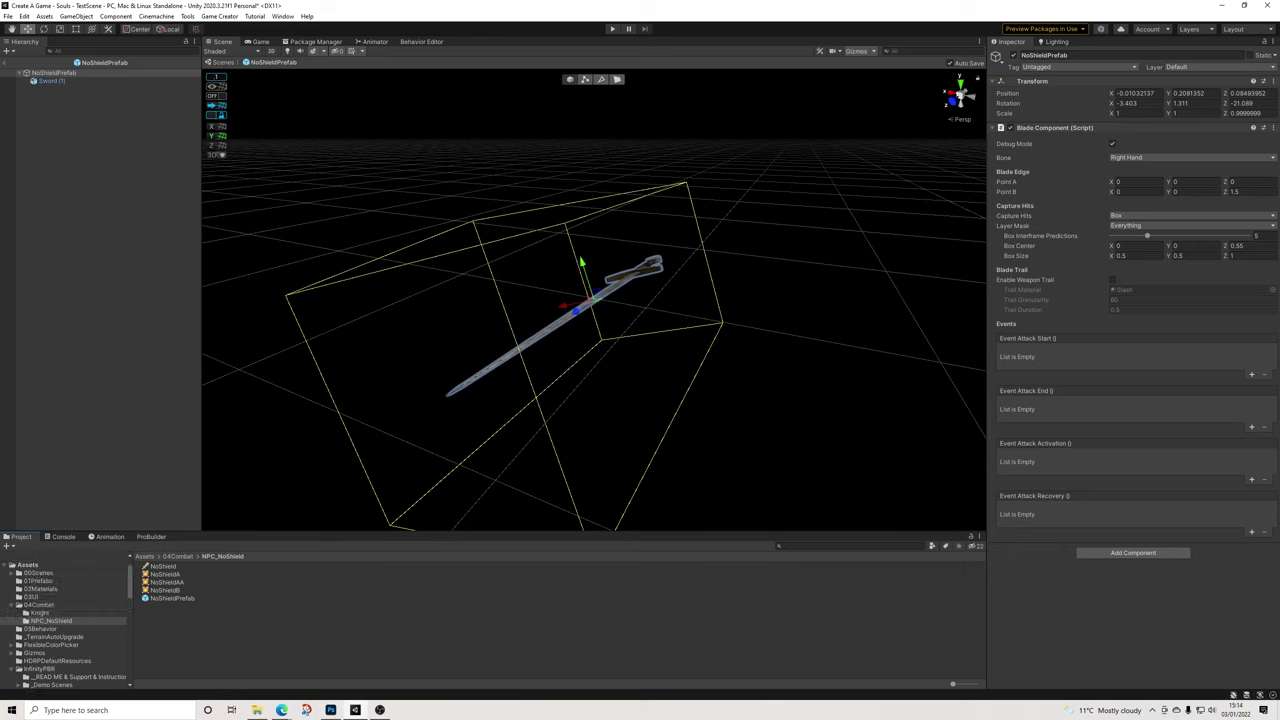
{"action": "scroll", "coordinate": [65, 620], "scroll_direction": "down", "scroll_amount": 3}
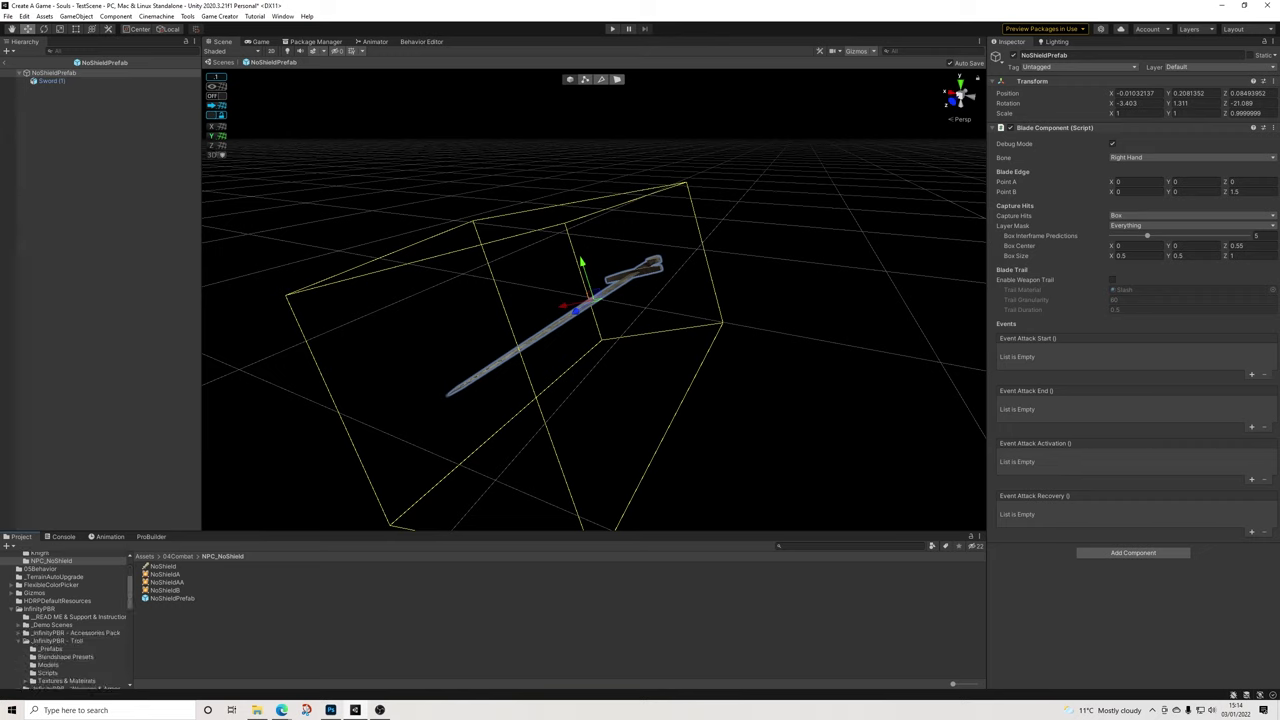
{"action": "left_click", "coordinate": [50, 649]}
{"action": "left_click_drag", "start_coordinate": [166, 574], "coordinate": [54, 73]}
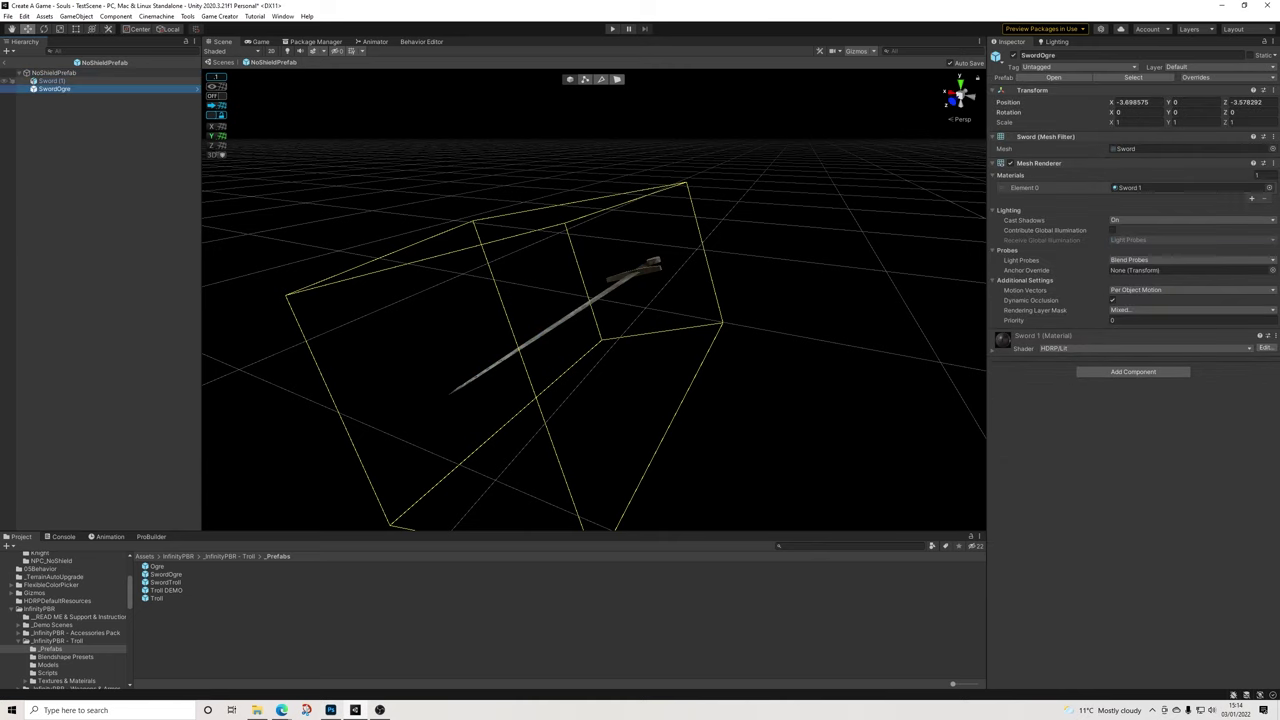
{"action": "left_click", "coordinate": [52, 81]}
{"action": "key", "text": "Delete"}
Set the SwordOgre child's position to 0, 0, 0
{"action": "left_click", "coordinate": [54, 81]}
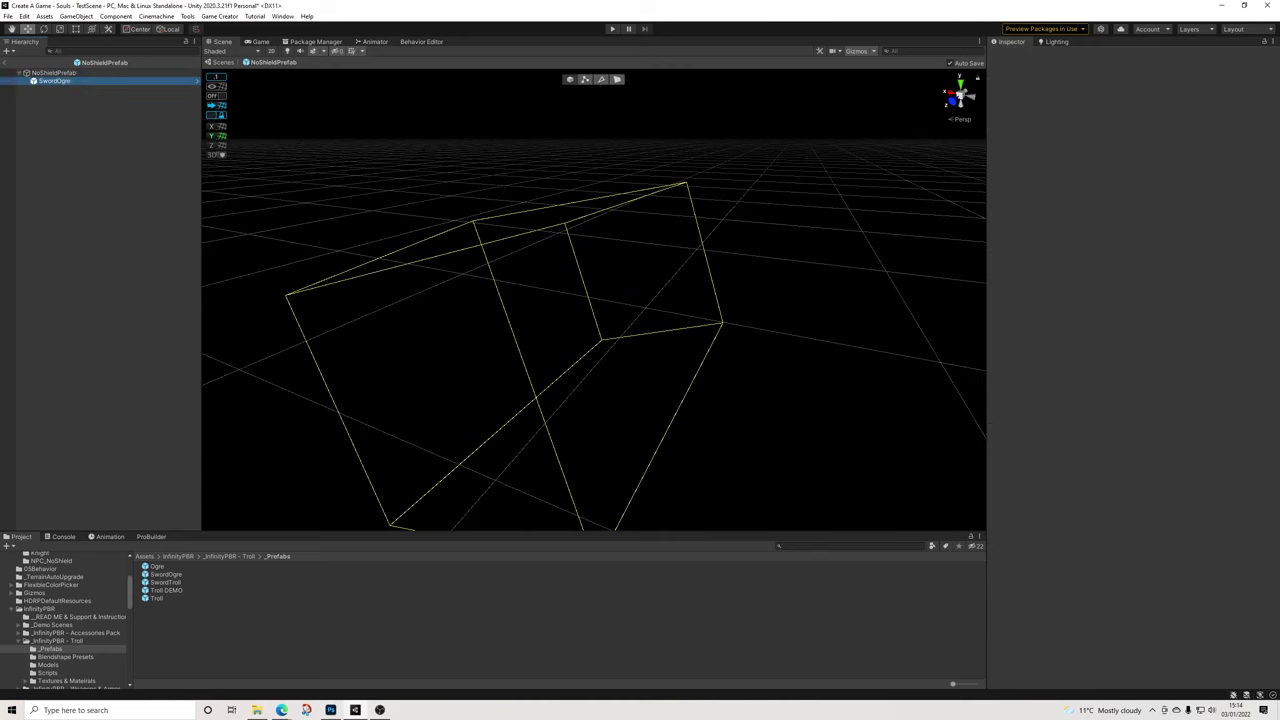
{"action": "left_click", "coordinate": [1134, 102]}
{"action": "type", "text": "0"}
{"action": "key", "text": "Tab"}
{"action": "key", "text": "Tab"}
{"action": "type", "text": "0"}
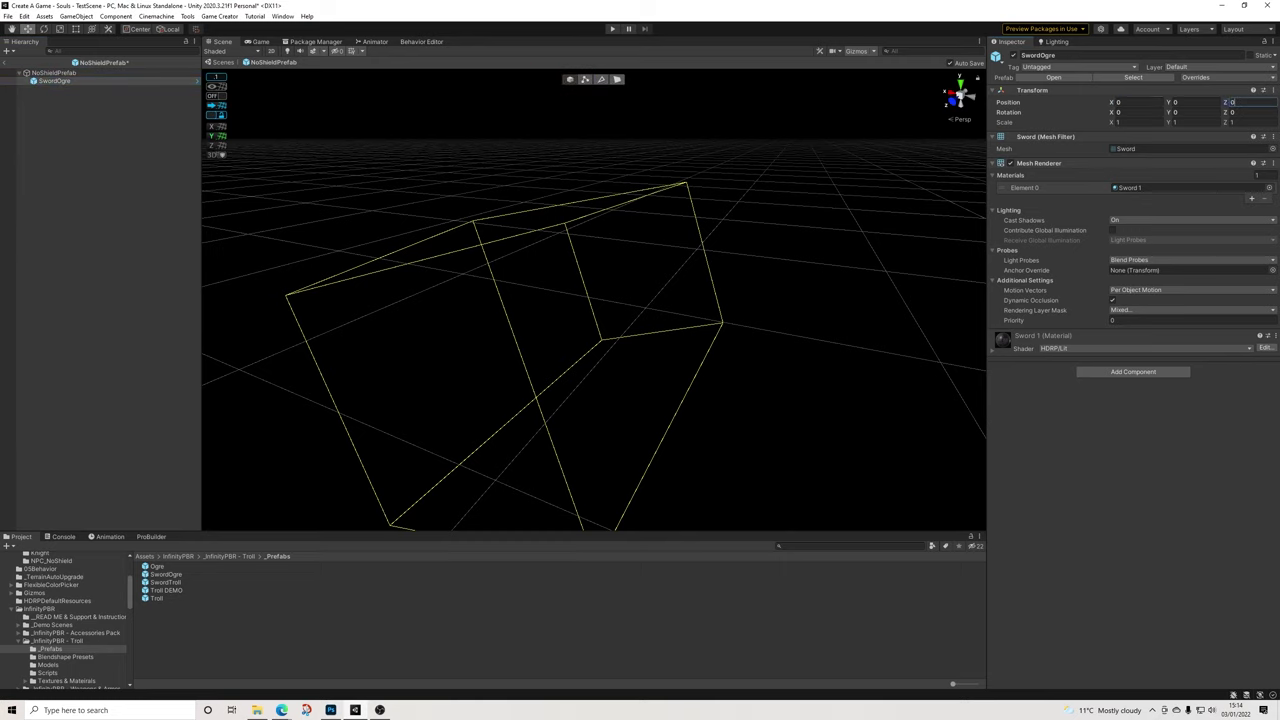
{"action": "key", "text": "Return"}
Move SwordOgre onto the blade's hit box, to about X -1.261, Y -1.587, Z -0.224
{"action": "key", "text": "f"}
{"action": "scroll", "coordinate": [594, 300], "scroll_direction": "down", "scroll_amount": 10}
{"action": "middle_click_drag", "start_coordinate": [620, 330], "coordinate": [563, 275]}
{"action": "left_click_drag", "start_coordinate": [563, 275], "coordinate": [715, 330], "text": "alt"}
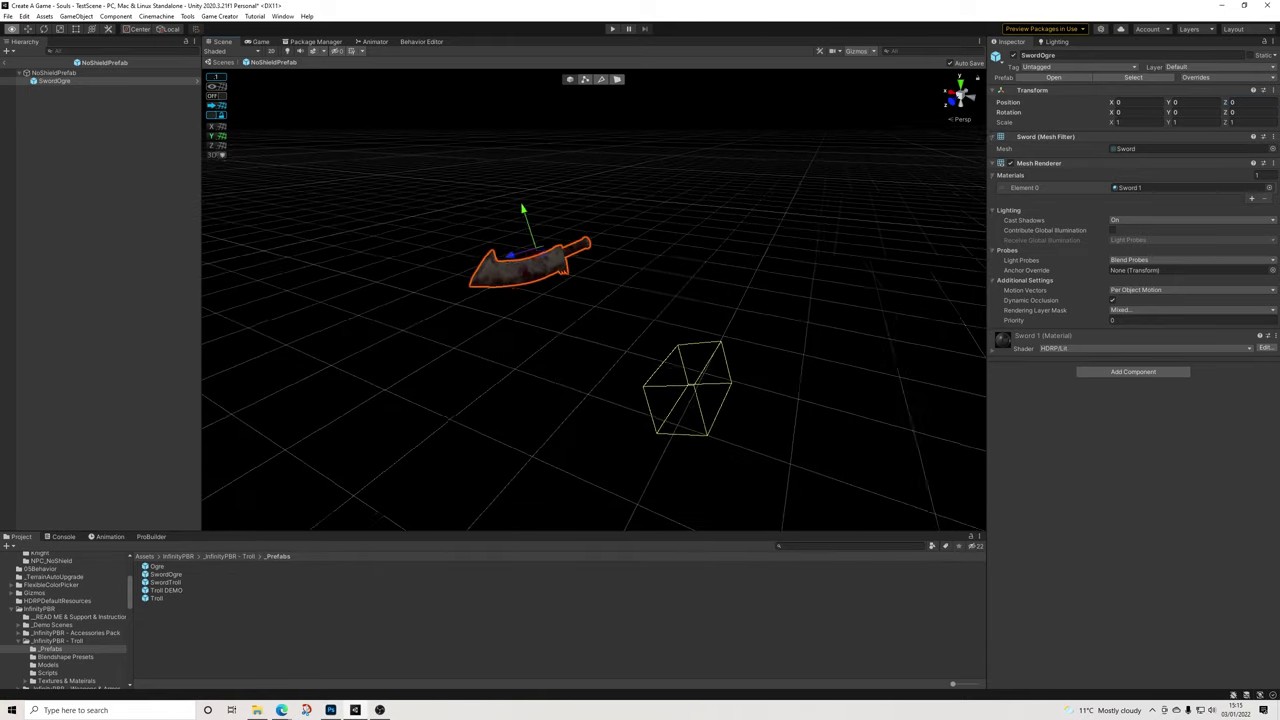
{"action": "left_click_drag", "start_coordinate": [524, 226], "coordinate": [614, 281]}
{"action": "left_click_drag", "start_coordinate": [614, 281], "coordinate": [622, 312], "text": "alt"}
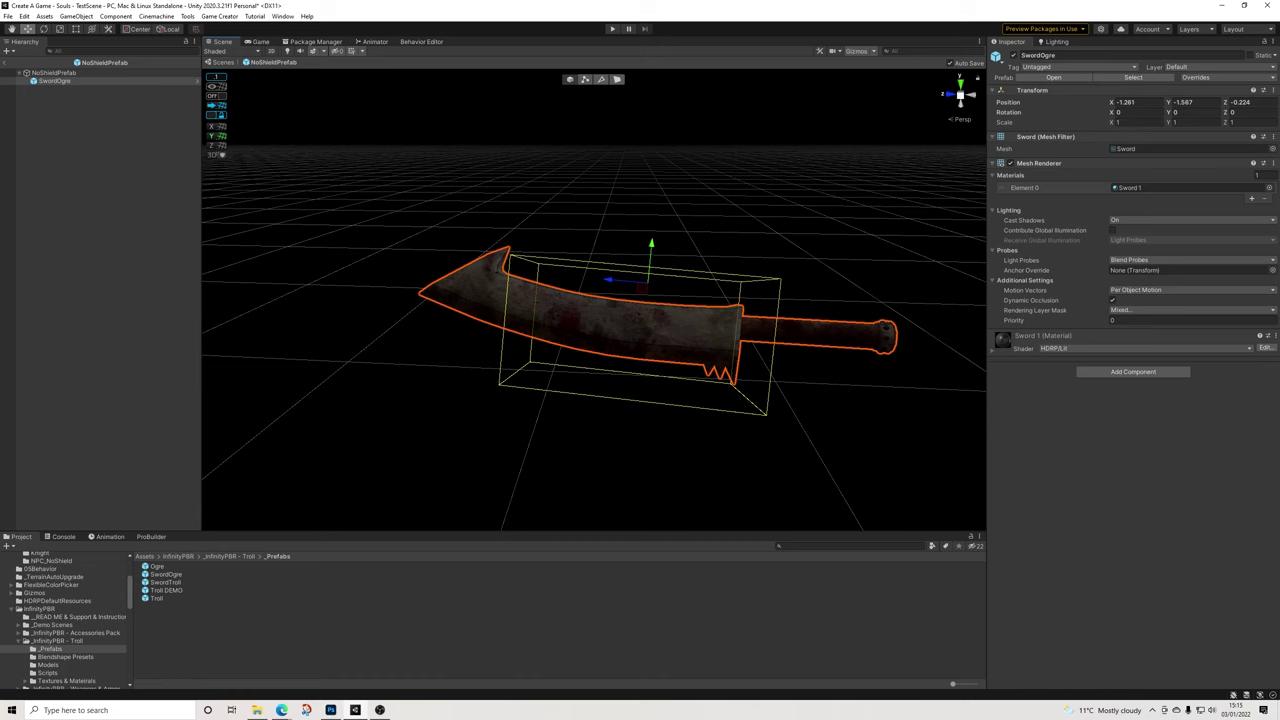
Set the Blade Component's Box Size Z to 1.5 and Box Center Z to 0.82 on NoShieldPrefab to cover the blade
{"action": "left_click", "coordinate": [54, 73]}
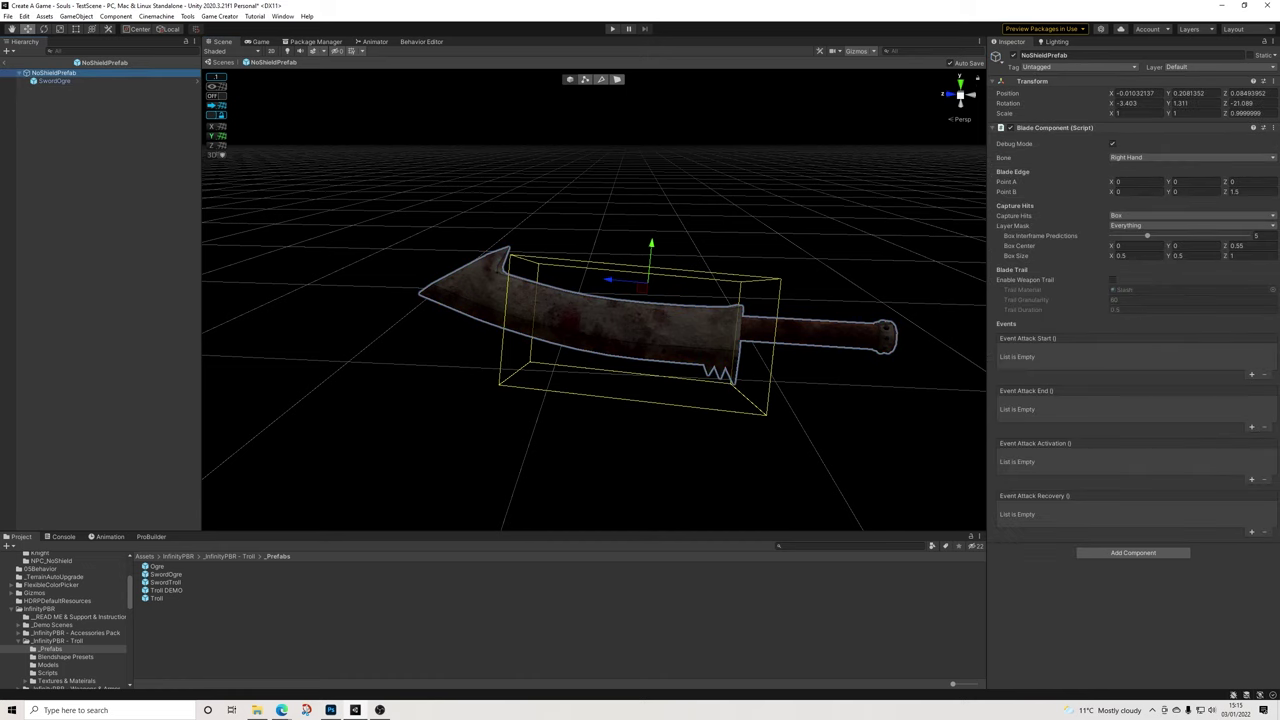
{"action": "left_click_drag", "start_coordinate": [1225, 256], "coordinate": [1232, 256]}
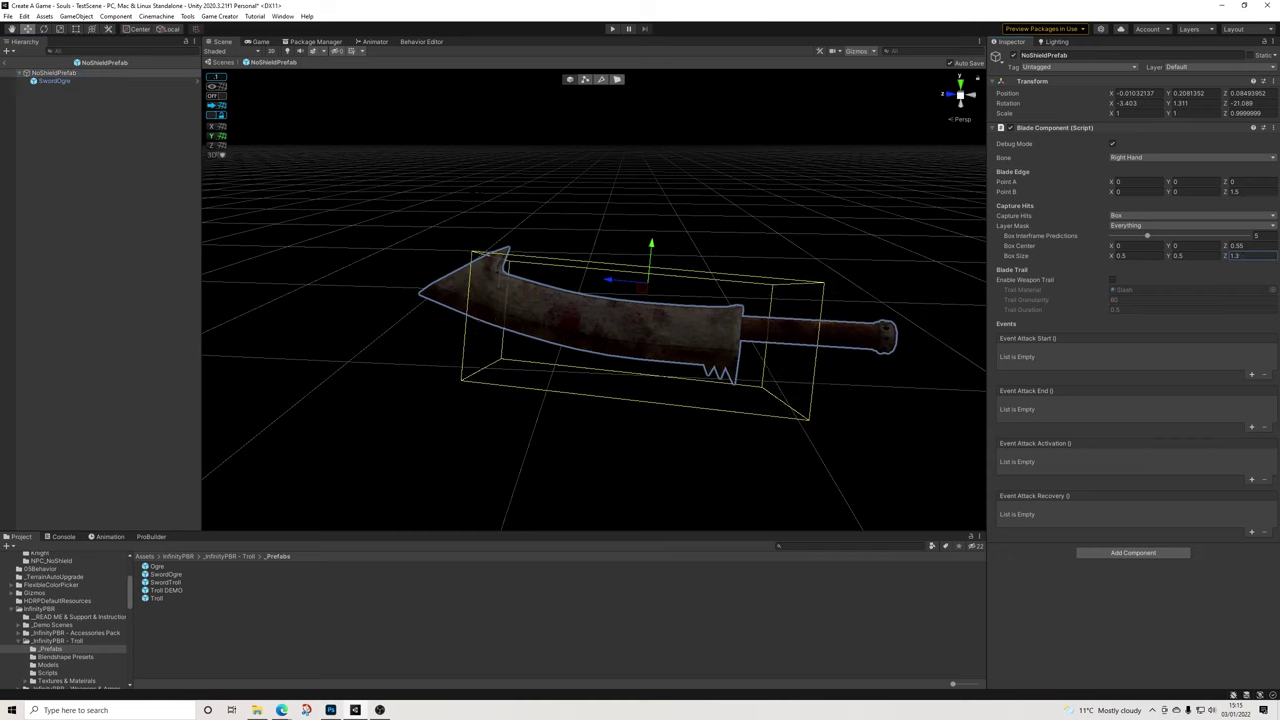
{"action": "type", "text": "5"}
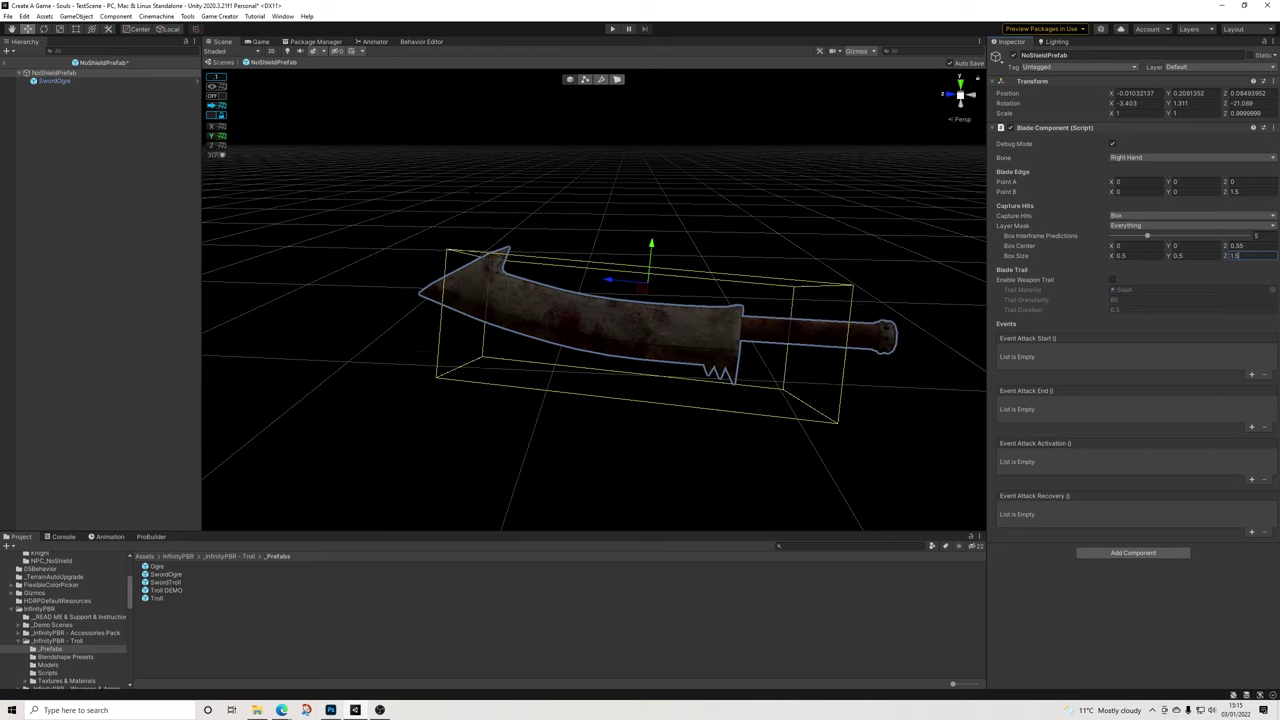
{"action": "left_click_drag", "start_coordinate": [1225, 246], "coordinate": [1230, 246]}
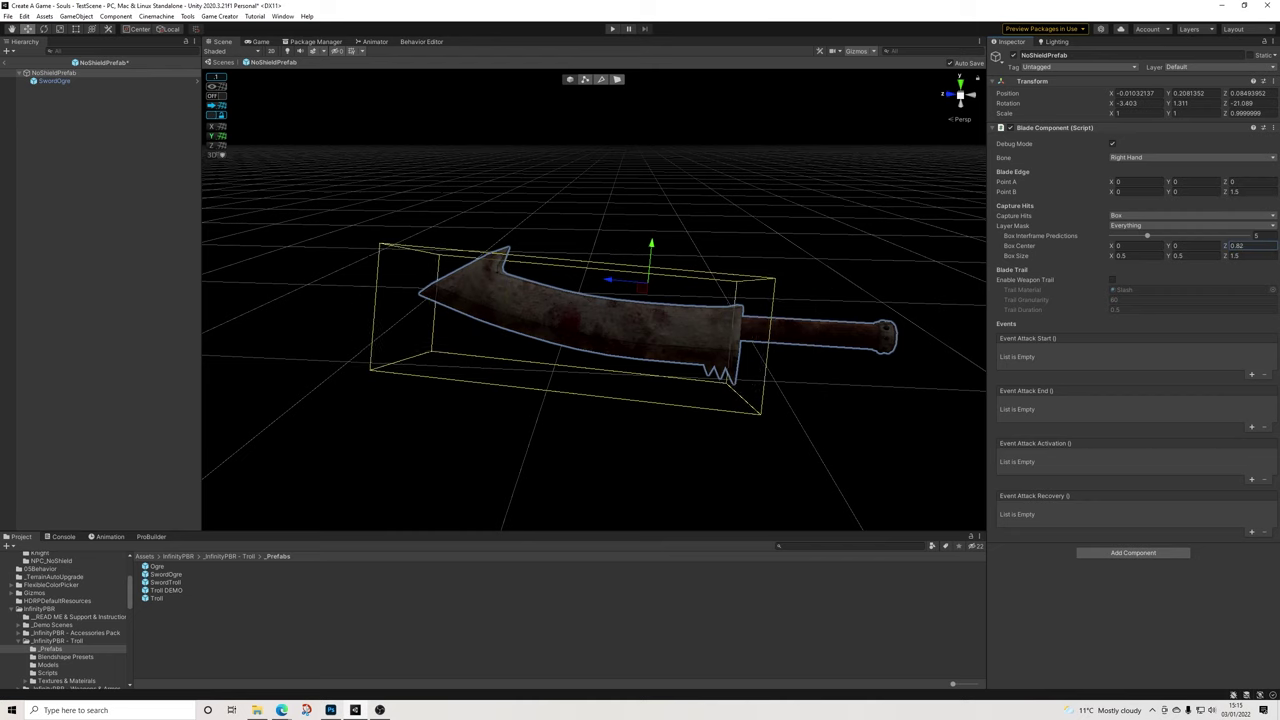
{"action": "left_click_drag", "start_coordinate": [600, 330], "coordinate": [574, 312], "text": "alt"}
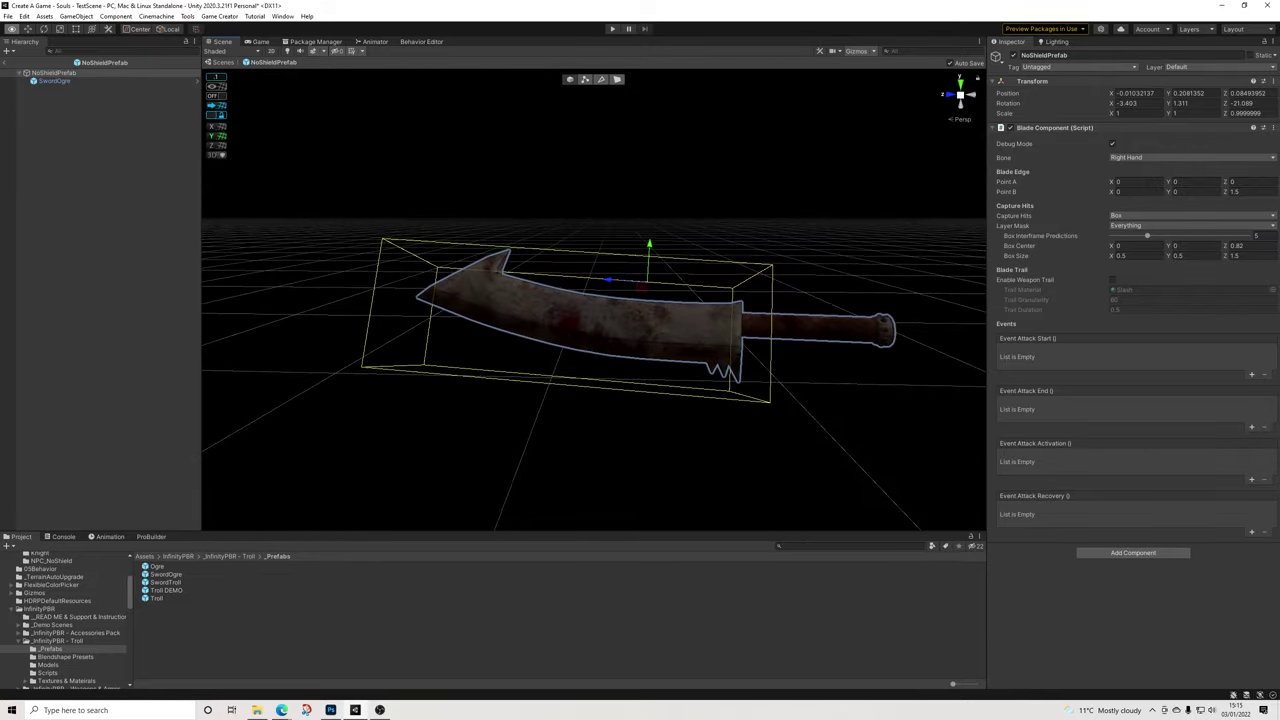
Lower SwordOgre slightly within the hit box, to about Y -1.59
{"action": "left_click", "coordinate": [55, 81]}
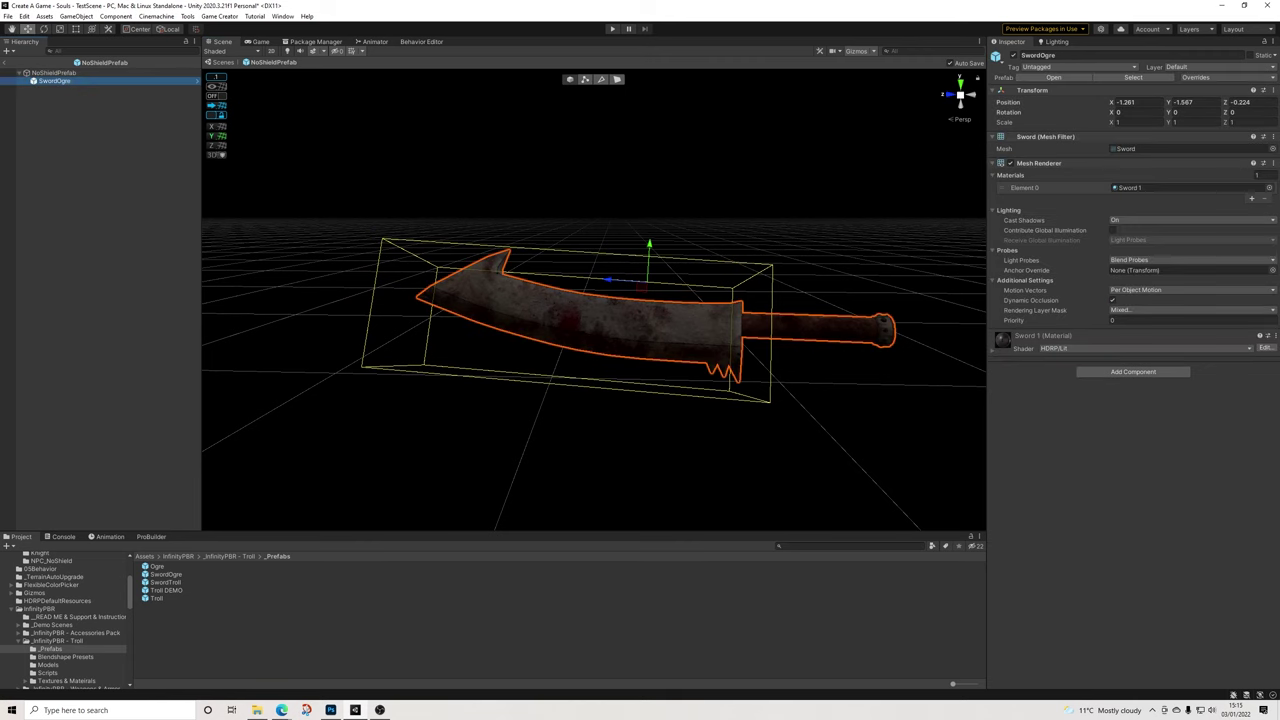
{"action": "left_click_drag", "start_coordinate": [655, 325], "coordinate": [696, 364], "text": "alt"}
{"action": "left_click_drag", "start_coordinate": [600, 268], "coordinate": [604, 295], "text": "alt"}
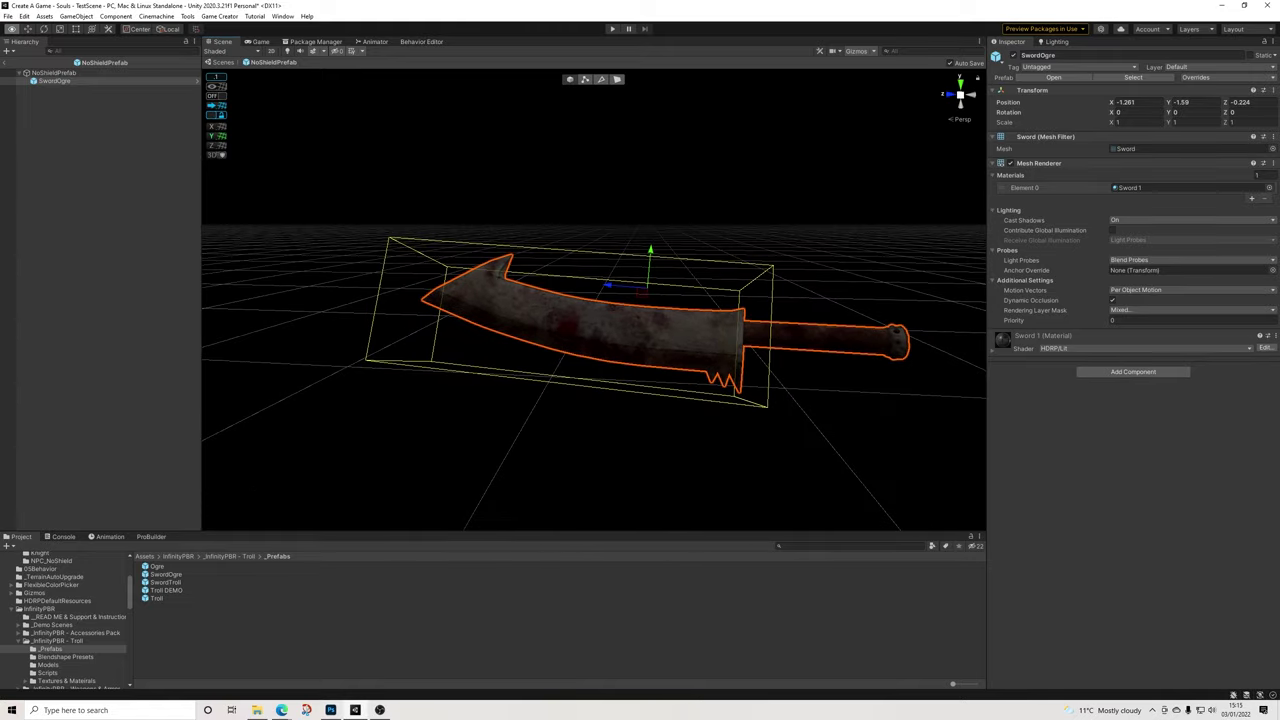
Leave prefab editing and examine the NoShield melee weapon asset in the 04Combat/NPC_NoShield folder
{"action": "left_click_drag", "start_coordinate": [600, 300], "coordinate": [730, 336], "text": "alt"}
{"action": "left_click", "coordinate": [4, 63]}
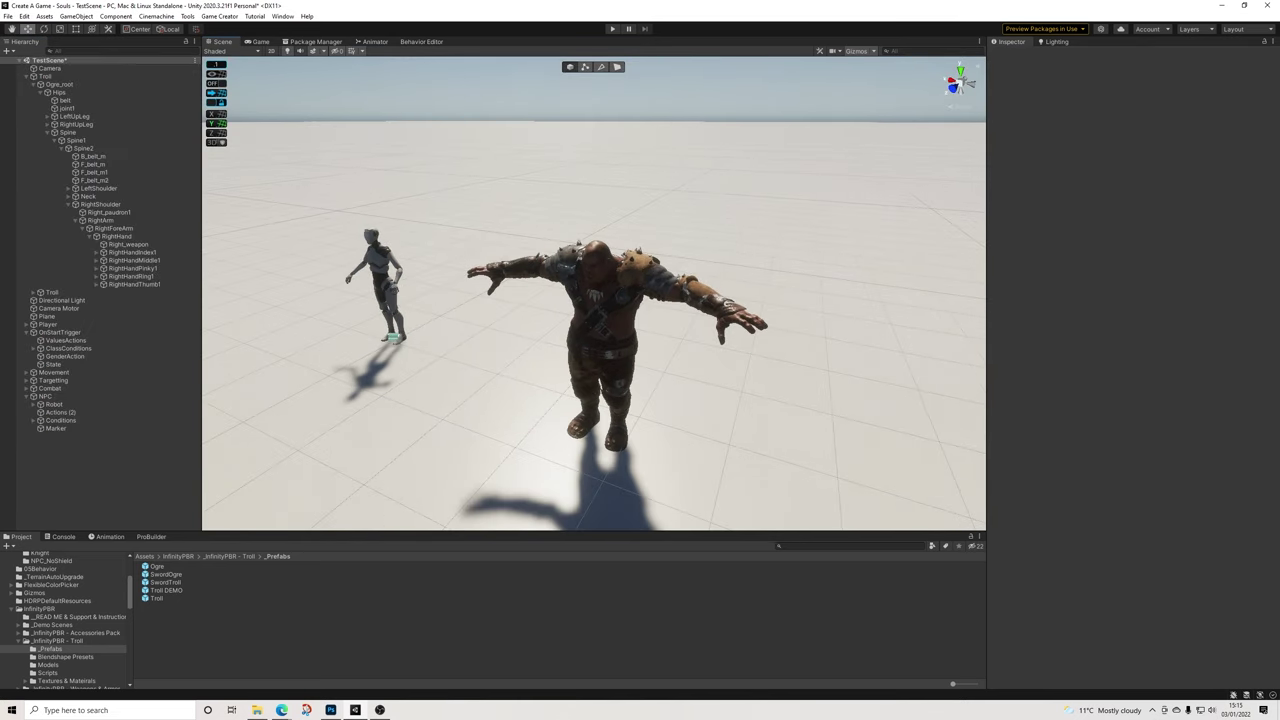
{"action": "scroll", "coordinate": [63, 620], "scroll_direction": "up", "scroll_amount": 3}
{"action": "left_click", "coordinate": [52, 621]}
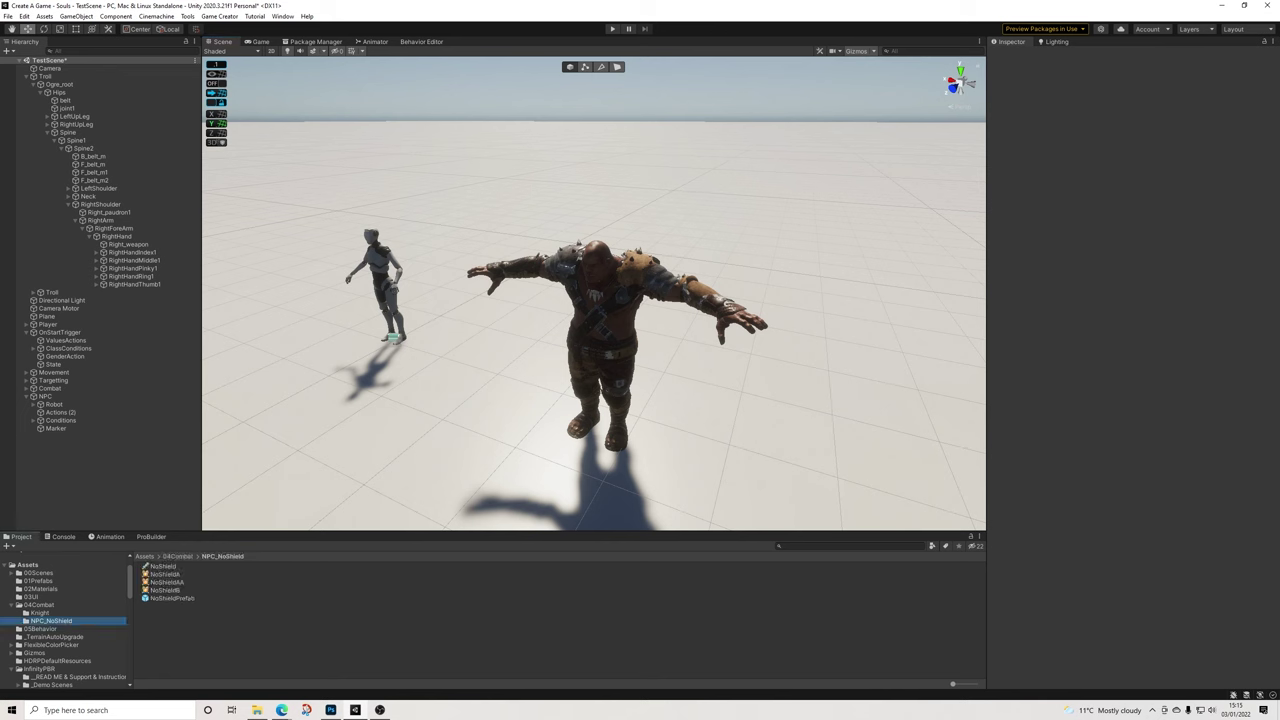
{"action": "left_click", "coordinate": [163, 567]}
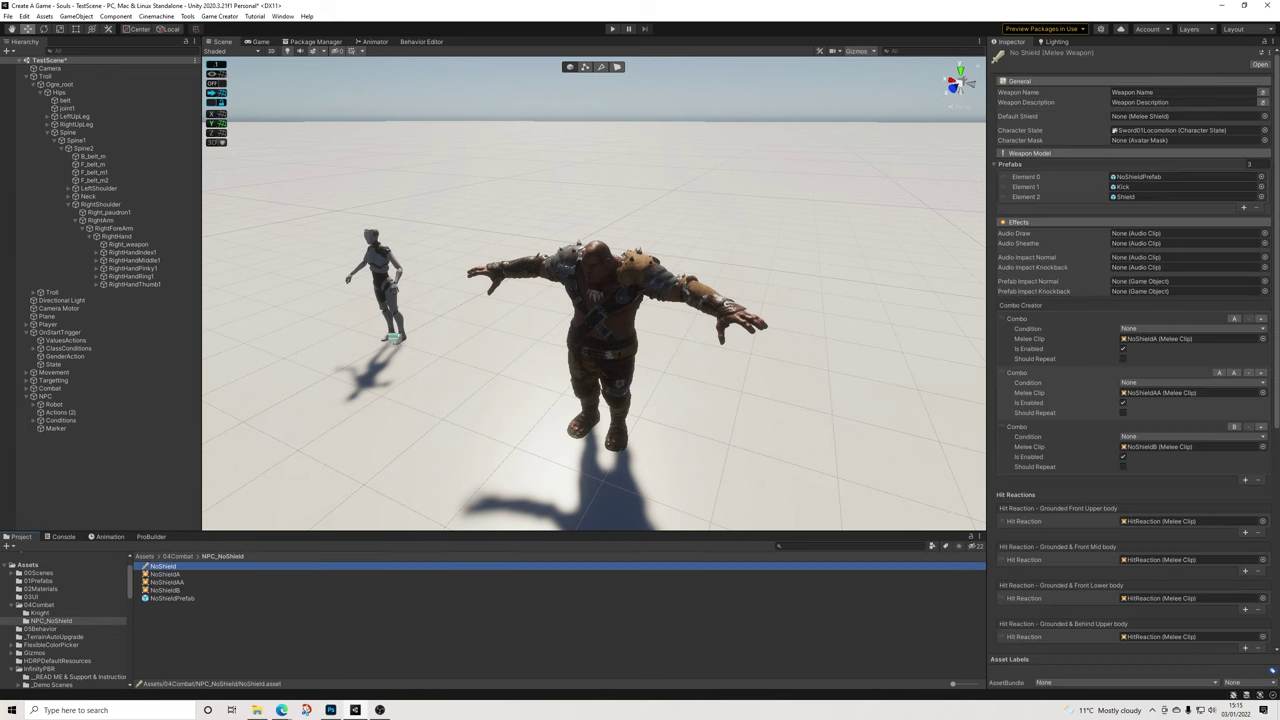
{"action": "scroll", "coordinate": [1130, 350], "scroll_direction": "down", "scroll_amount": 3}
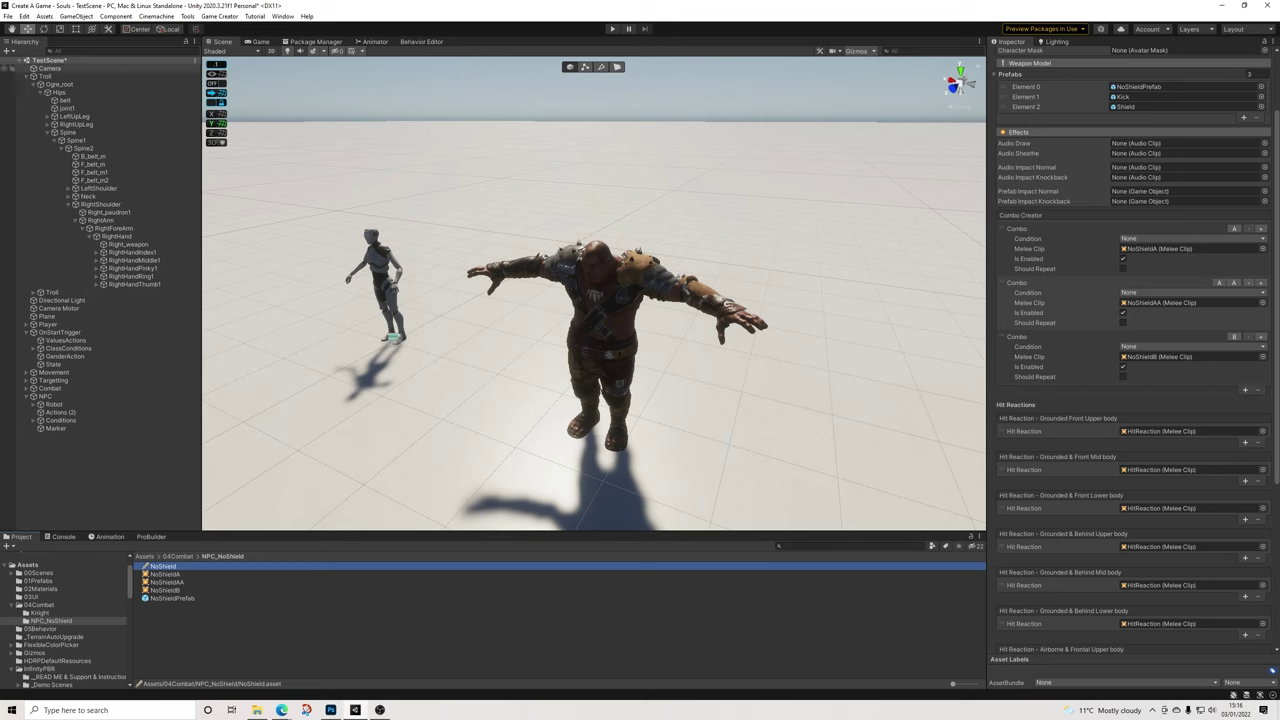
Examine the Troll's Right_weapon bone and expand its left arm skeleton down to the finger bones of LeftHand
{"action": "left_click", "coordinate": [46, 76]}
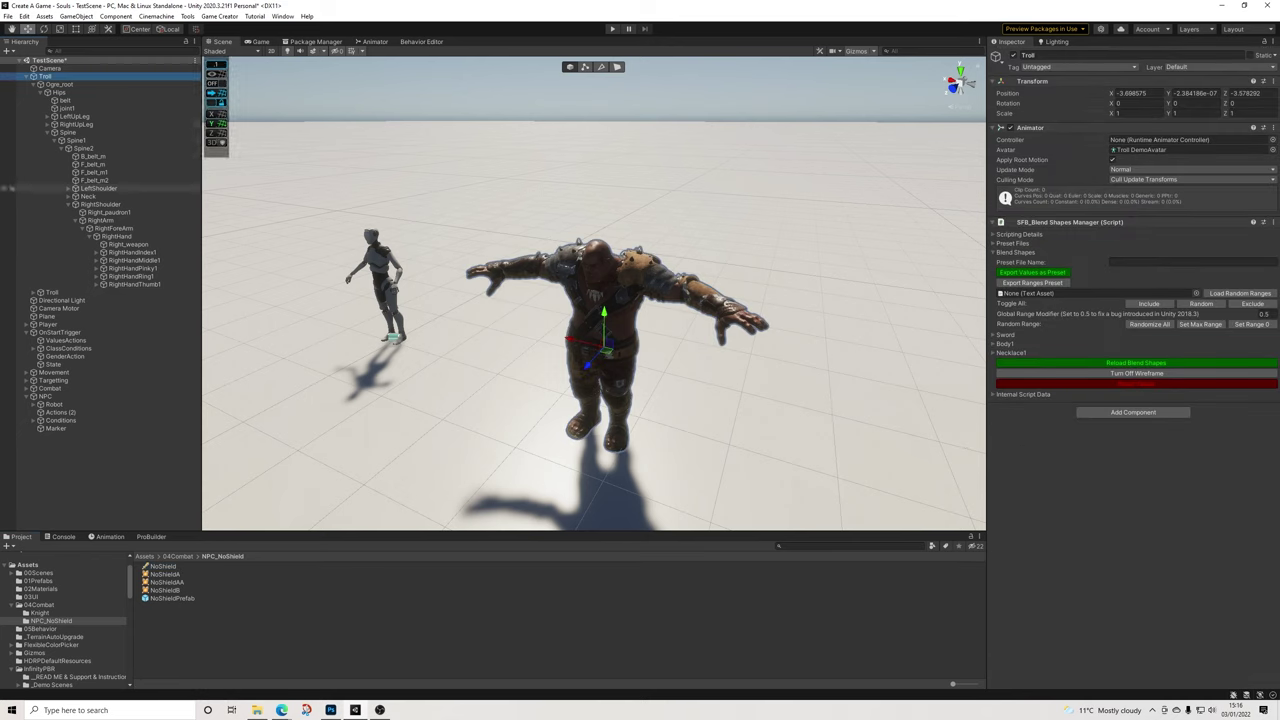
{"action": "left_click", "coordinate": [128, 244]}
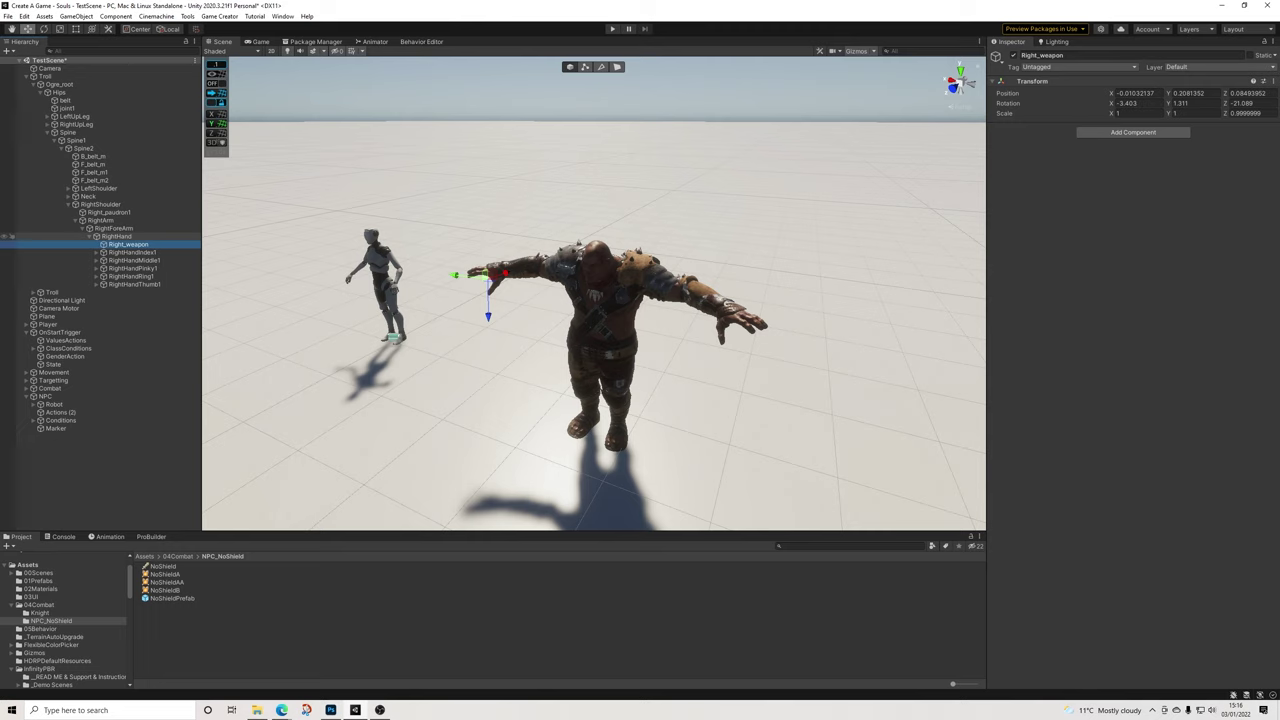
{"action": "left_click", "coordinate": [69, 188]}
{"action": "left_click", "coordinate": [76, 204]}
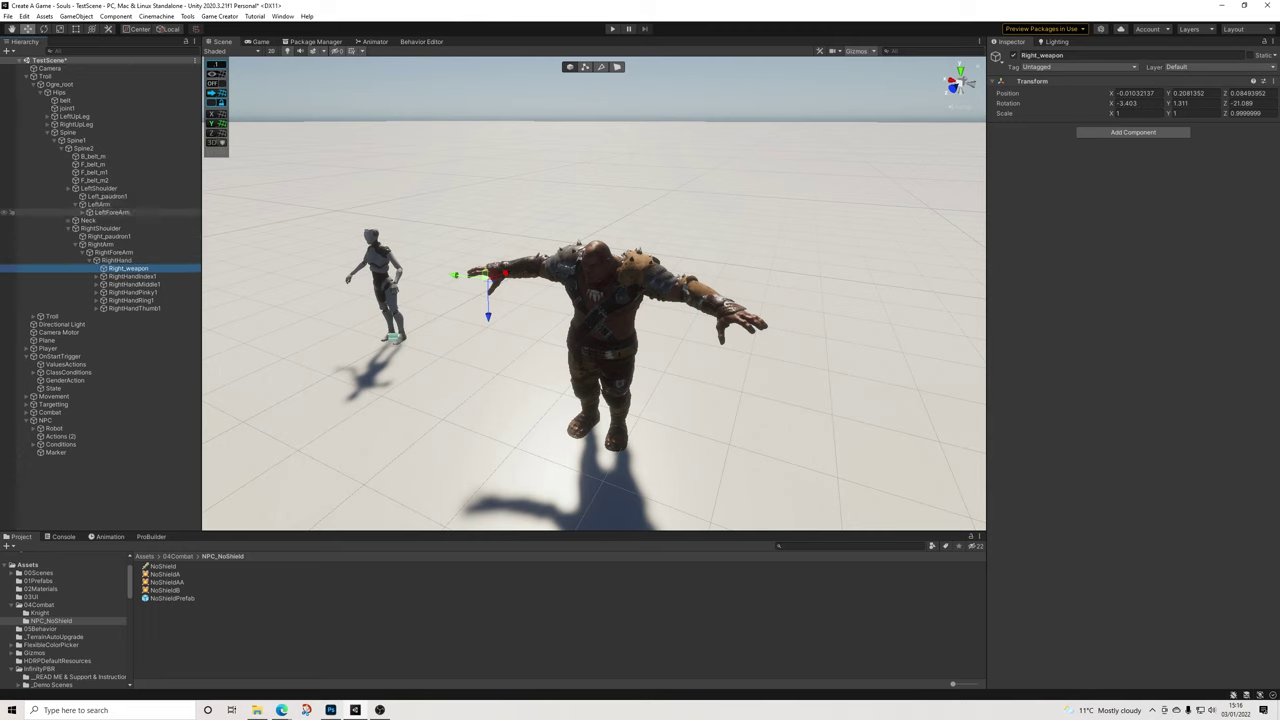
{"action": "left_click", "coordinate": [83, 212]}
{"action": "left_click", "coordinate": [89, 220]}
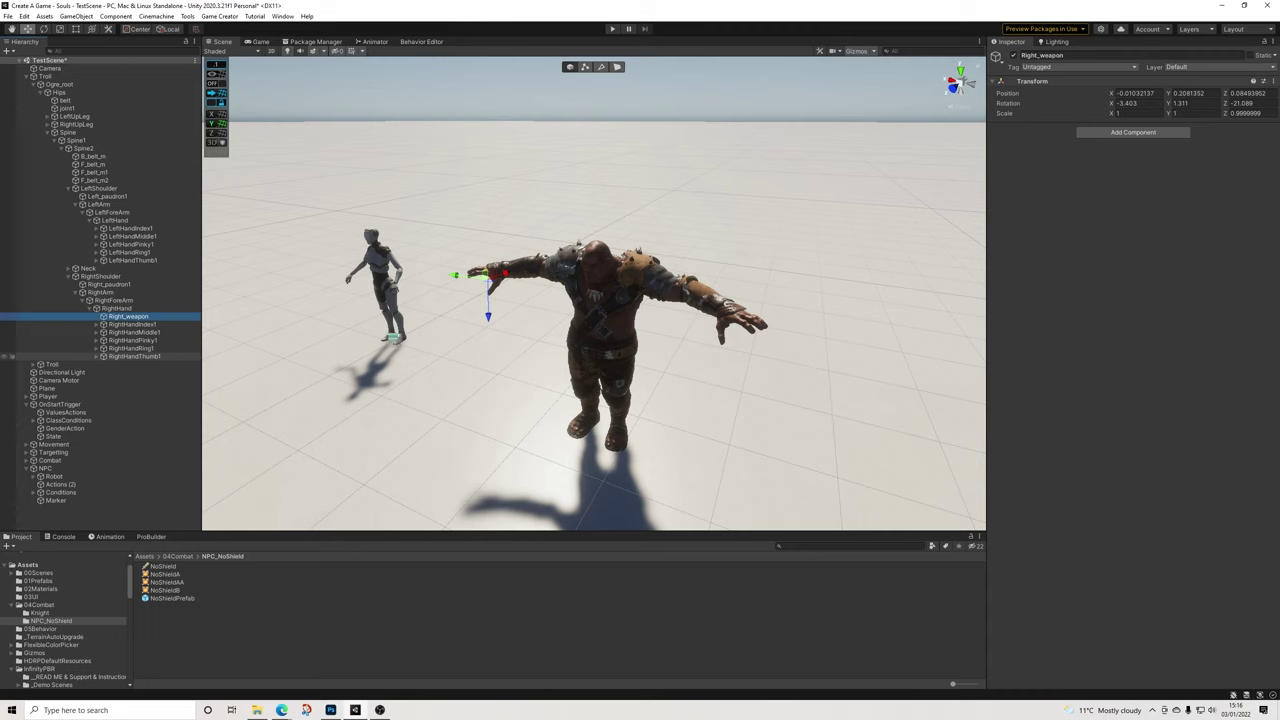
Collapse the Troll's Ogre_root skeleton and examine the mesh parts under its child Troll object
{"action": "left_click", "coordinate": [47, 132]}
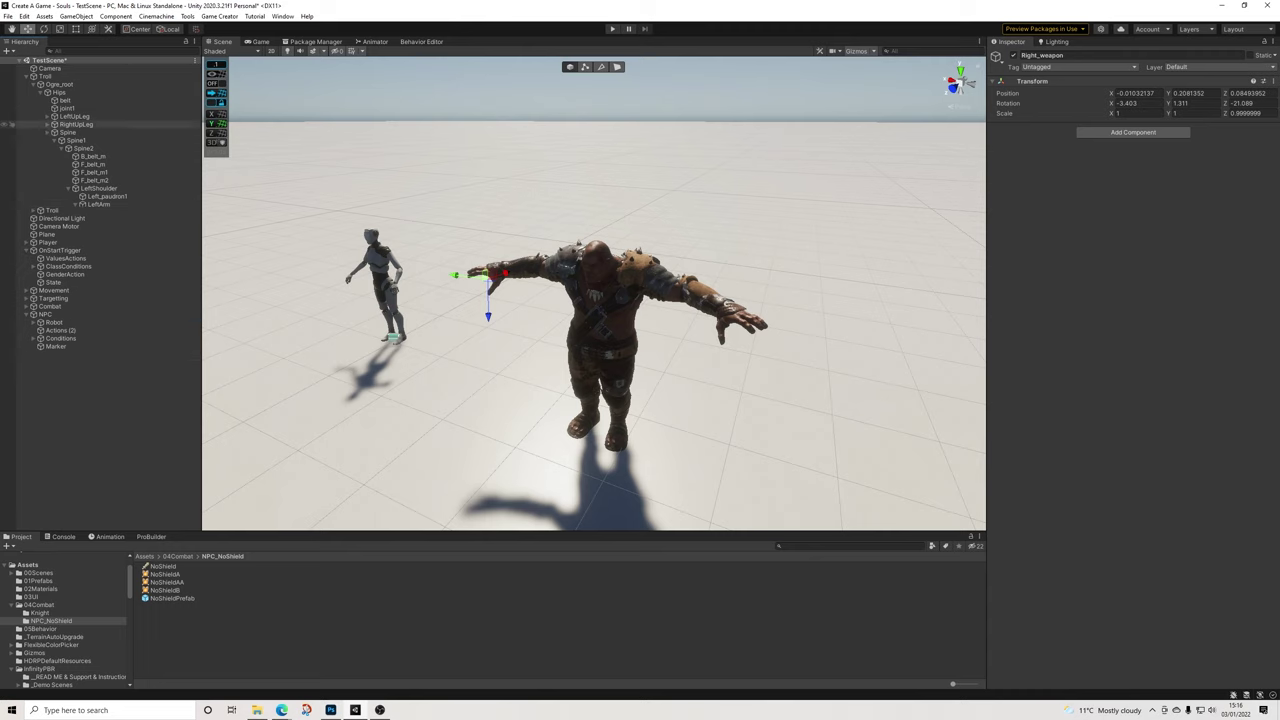
{"action": "left_click", "coordinate": [40, 92]}
{"action": "left_click", "coordinate": [40, 84]}
{"action": "left_click", "coordinate": [53, 92]}
{"action": "left_click", "coordinate": [34, 92]}
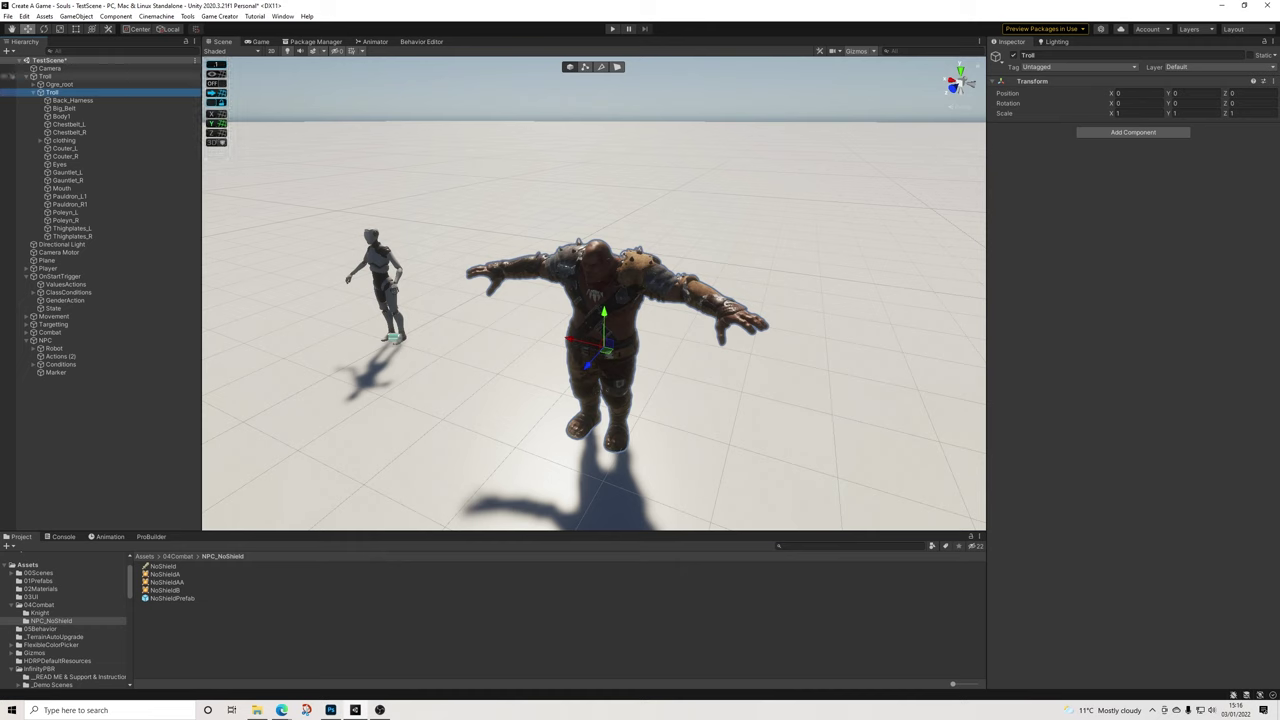
{"action": "left_click", "coordinate": [45, 76]}
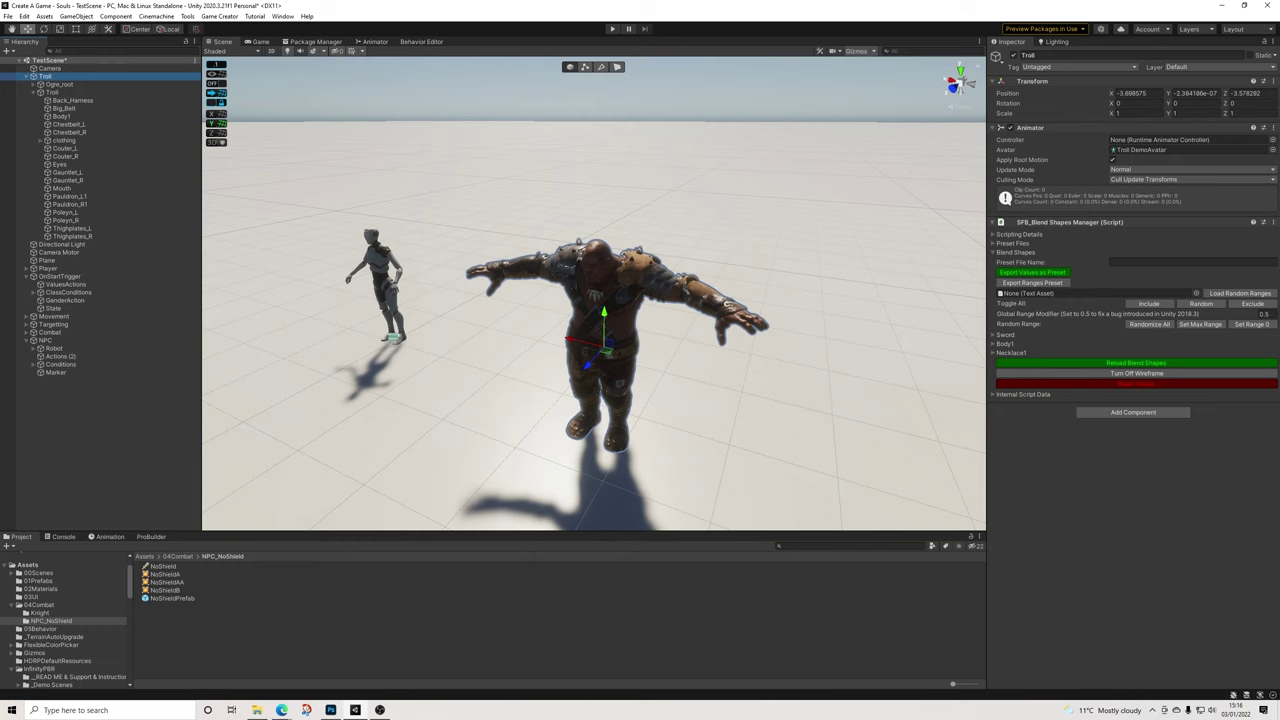
Find the Troll Demo model in the InfinityPBR Troll Models folder and show its import settings
{"action": "left_click", "coordinate": [40, 605]}
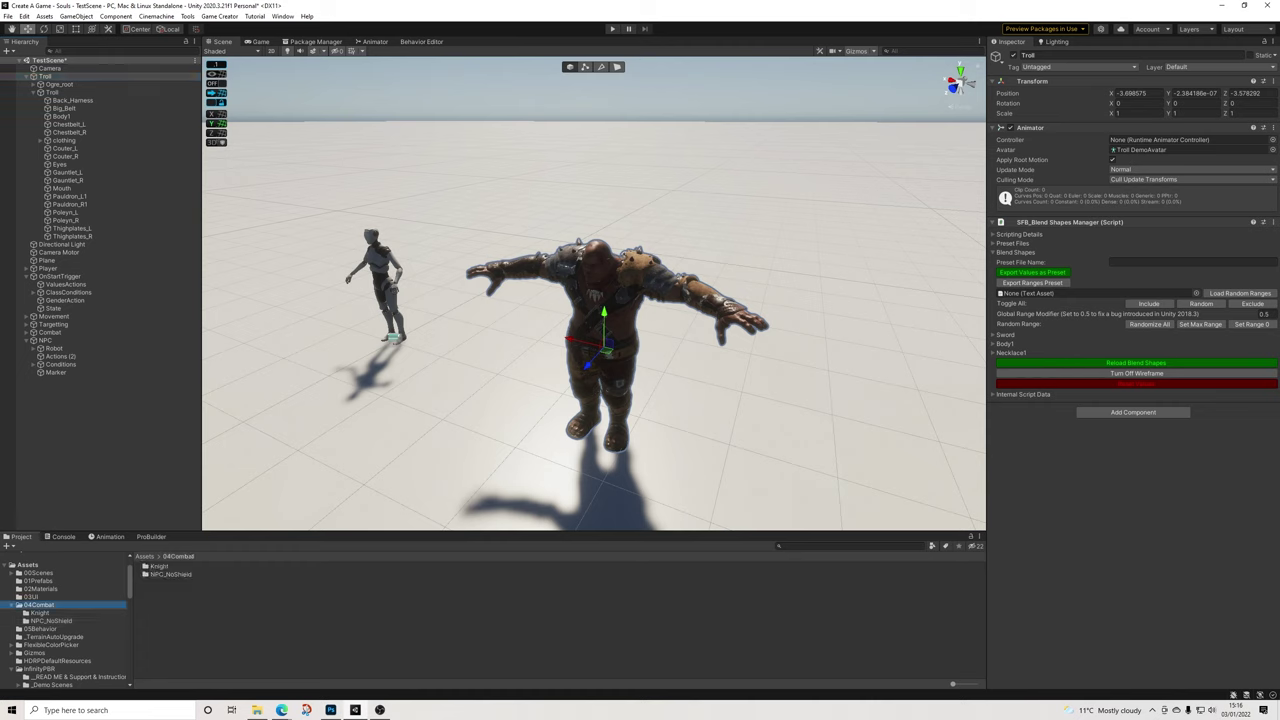
{"action": "left_click", "coordinate": [38, 581]}
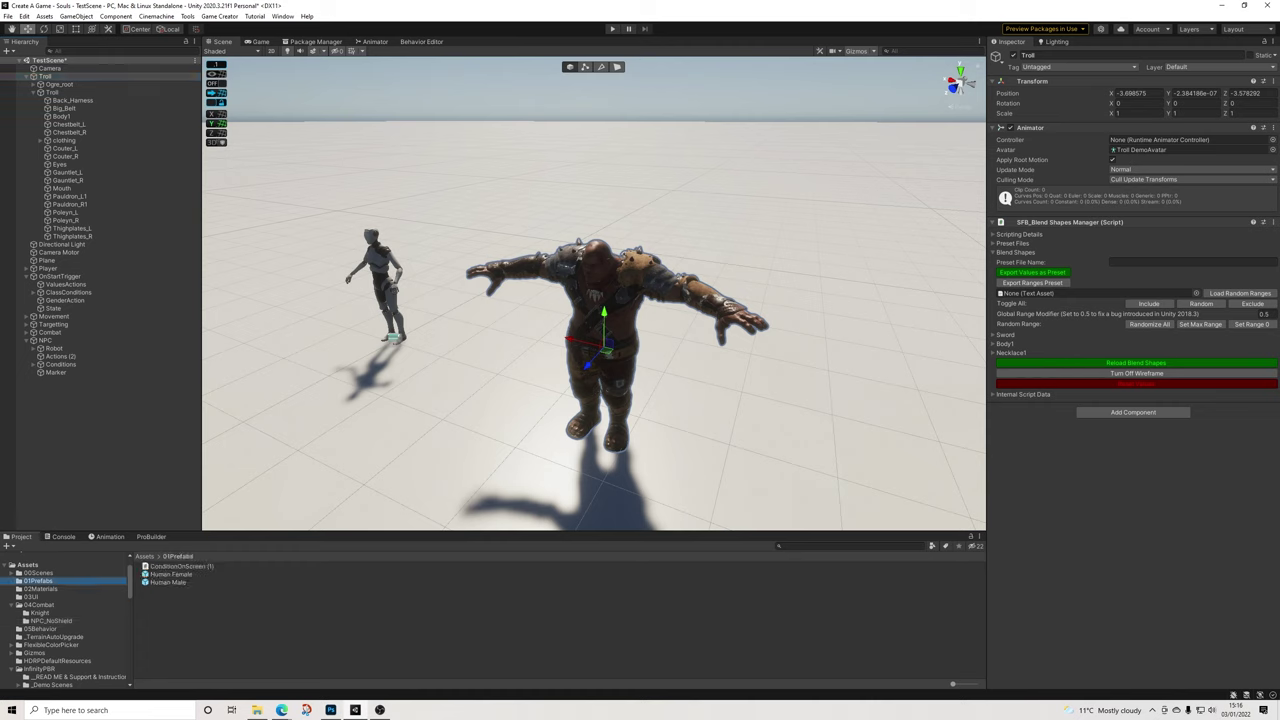
{"action": "scroll", "coordinate": [65, 620], "scroll_direction": "down", "scroll_amount": 2}
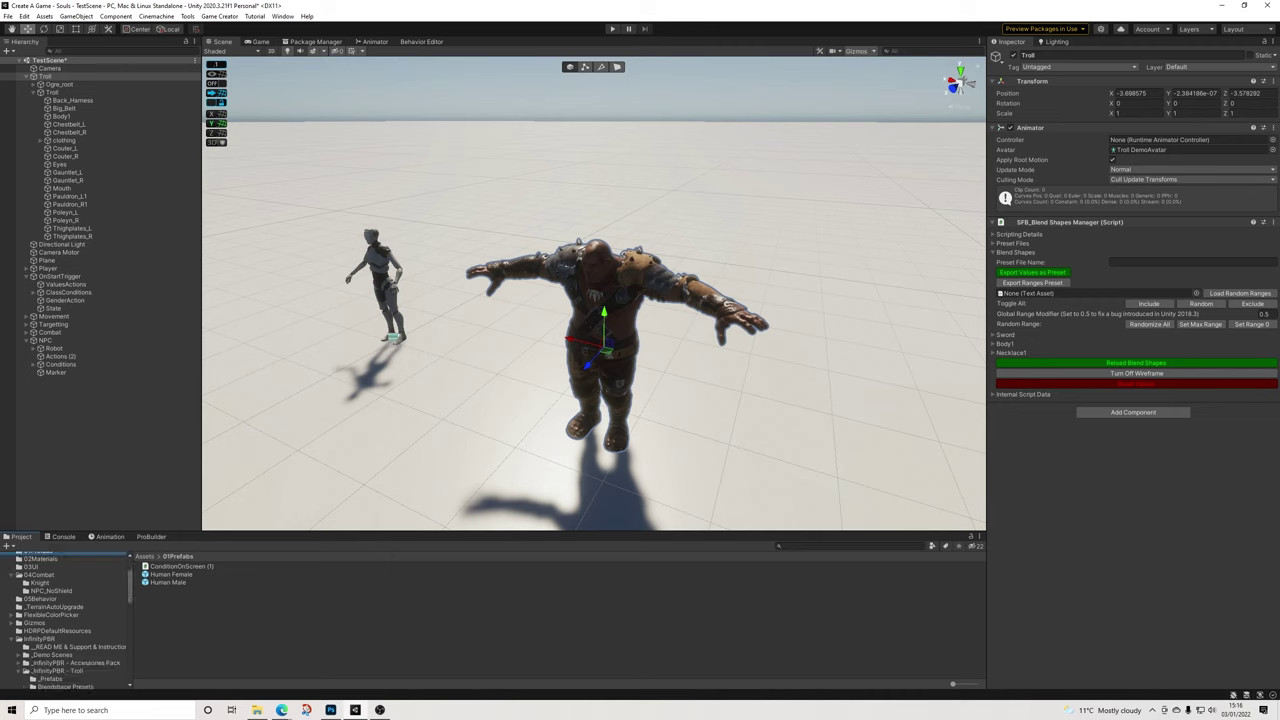
{"action": "left_click", "coordinate": [40, 639]}
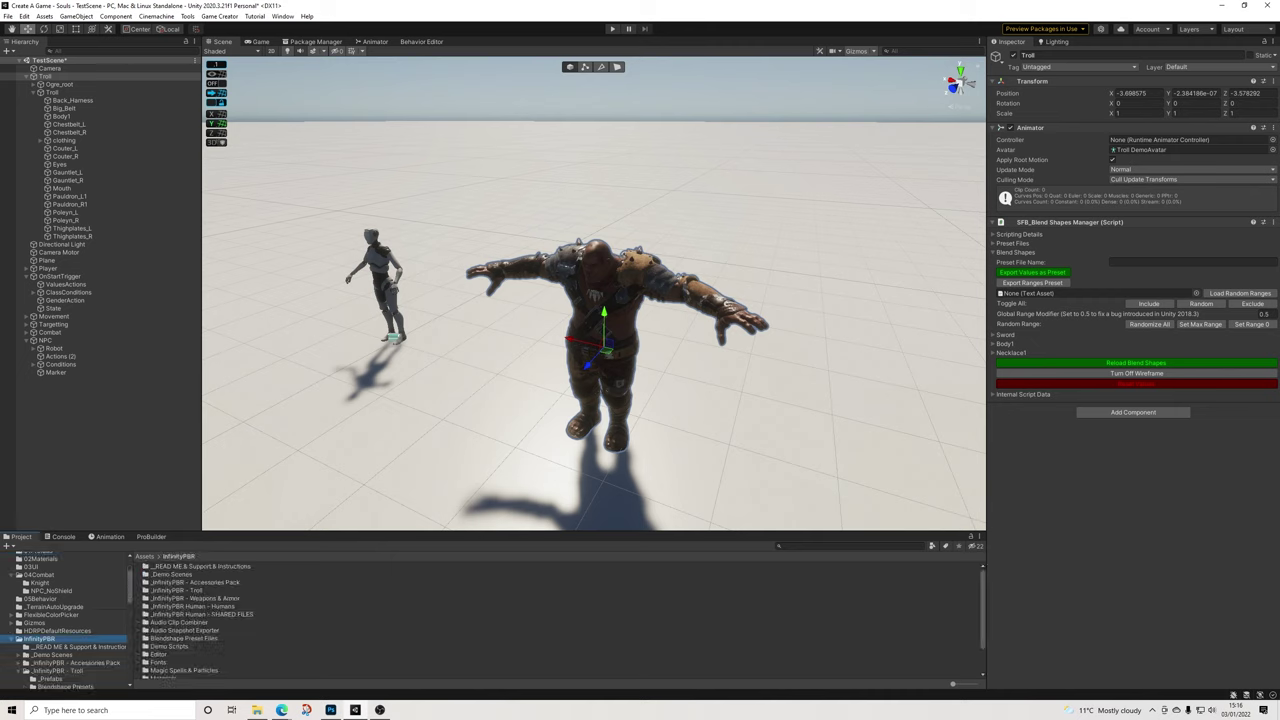
{"action": "left_click", "coordinate": [58, 671]}
{"action": "scroll", "coordinate": [58, 671], "scroll_direction": "down", "scroll_amount": 1}
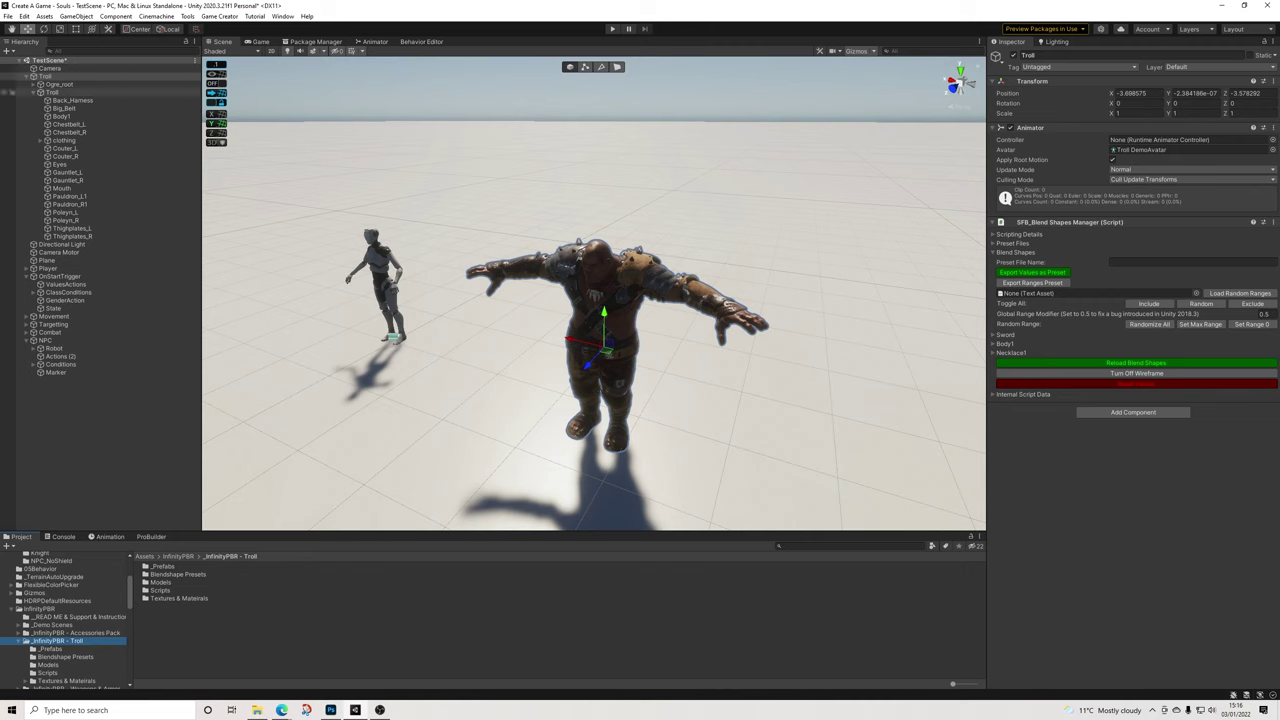
{"action": "left_click", "coordinate": [47, 664]}
{"action": "scroll", "coordinate": [170, 620], "scroll_direction": "down", "scroll_amount": 5}
{"action": "scroll", "coordinate": [170, 620], "scroll_direction": "up", "scroll_amount": 5}
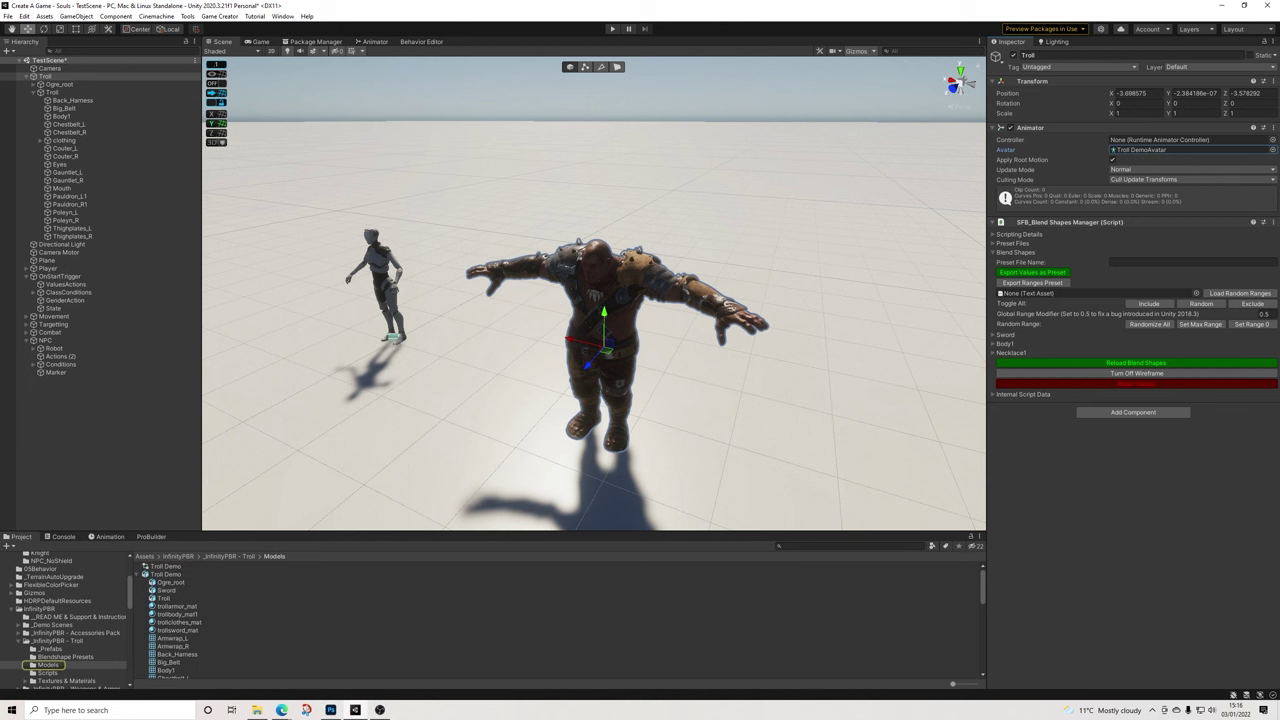
{"action": "left_click", "coordinate": [166, 574]}
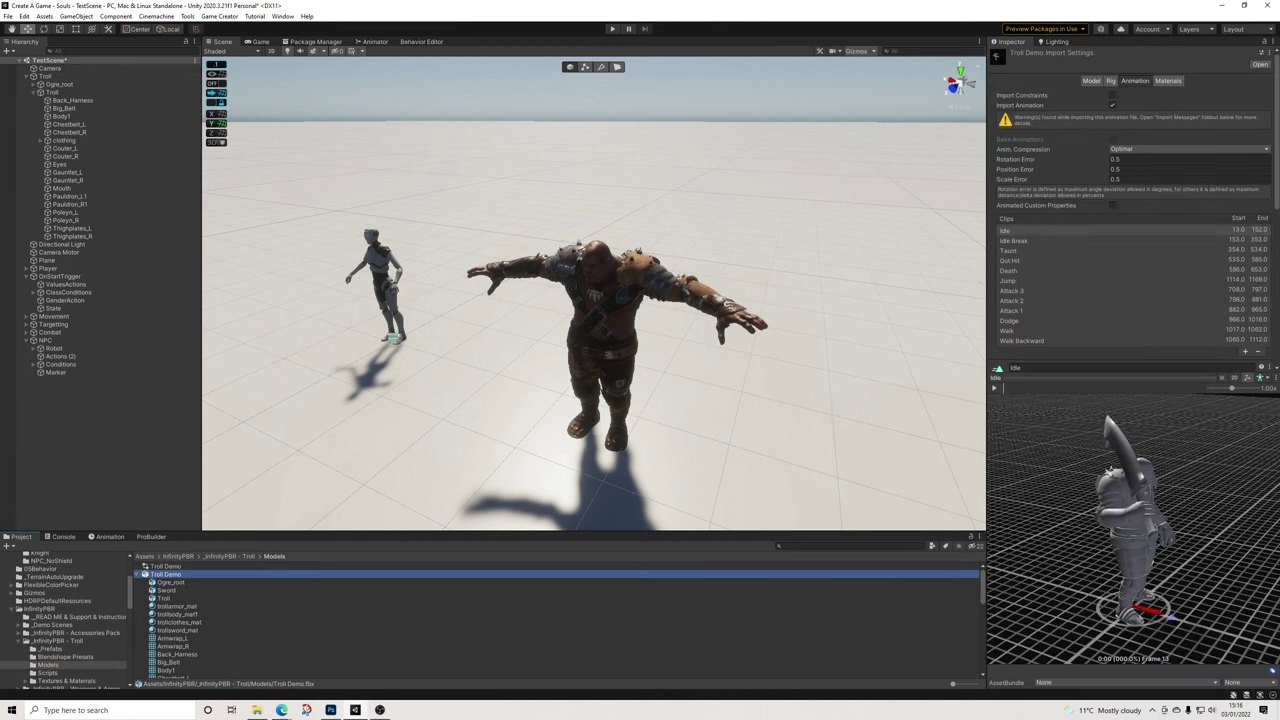
Check that the Troll Demo model's rig uses the Humanoid animation type and view the troll up close in the scene
{"action": "left_click", "coordinate": [1110, 81]}
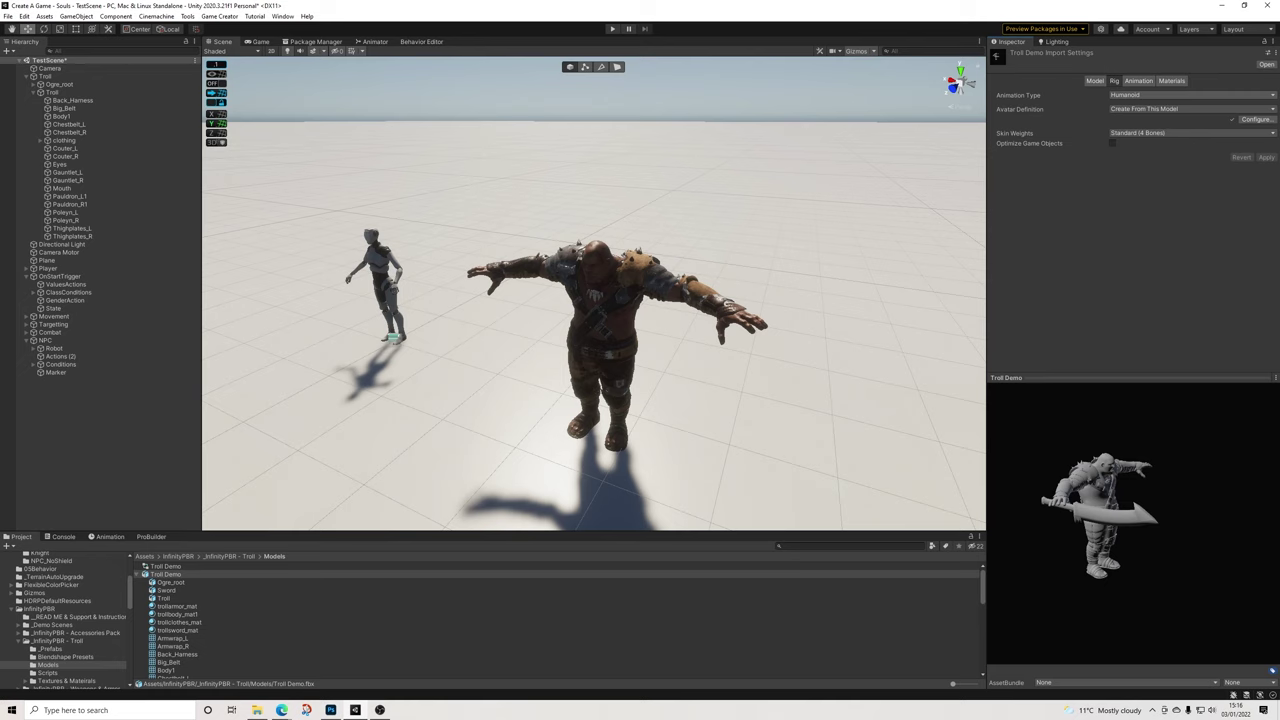
{"action": "left_click", "coordinate": [1125, 95]}
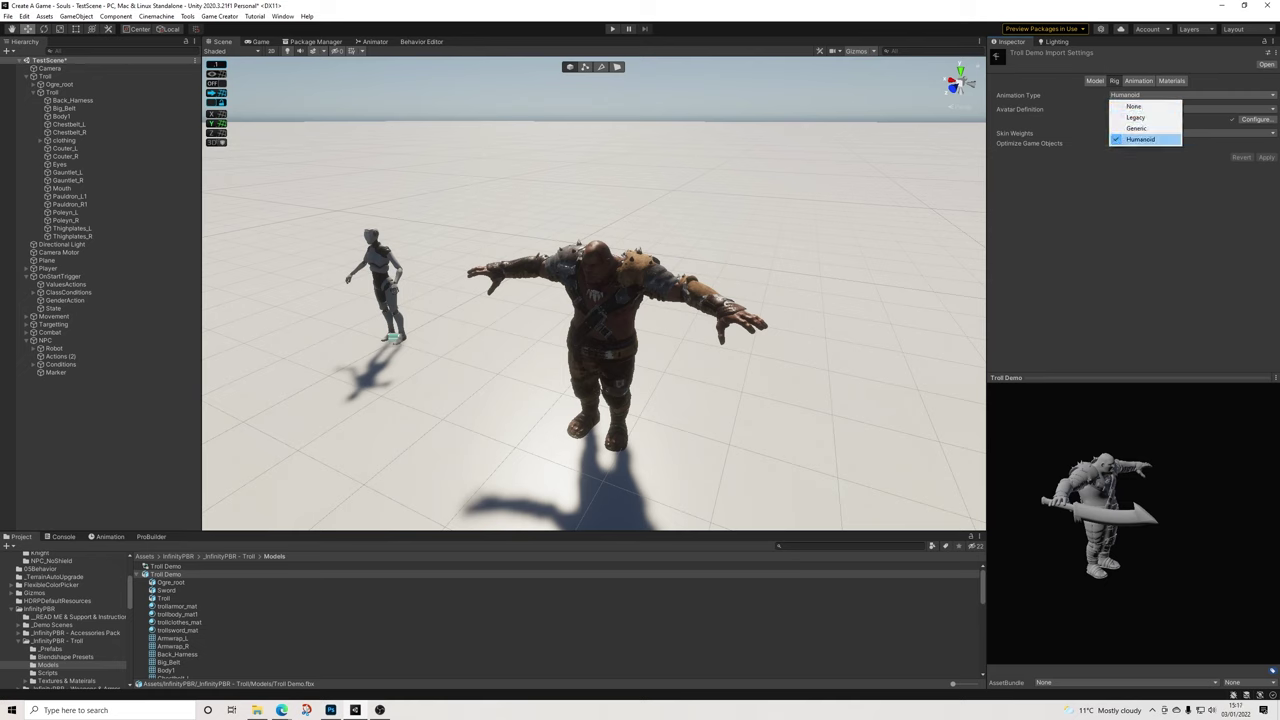
{"action": "left_click", "coordinate": [1140, 139]}
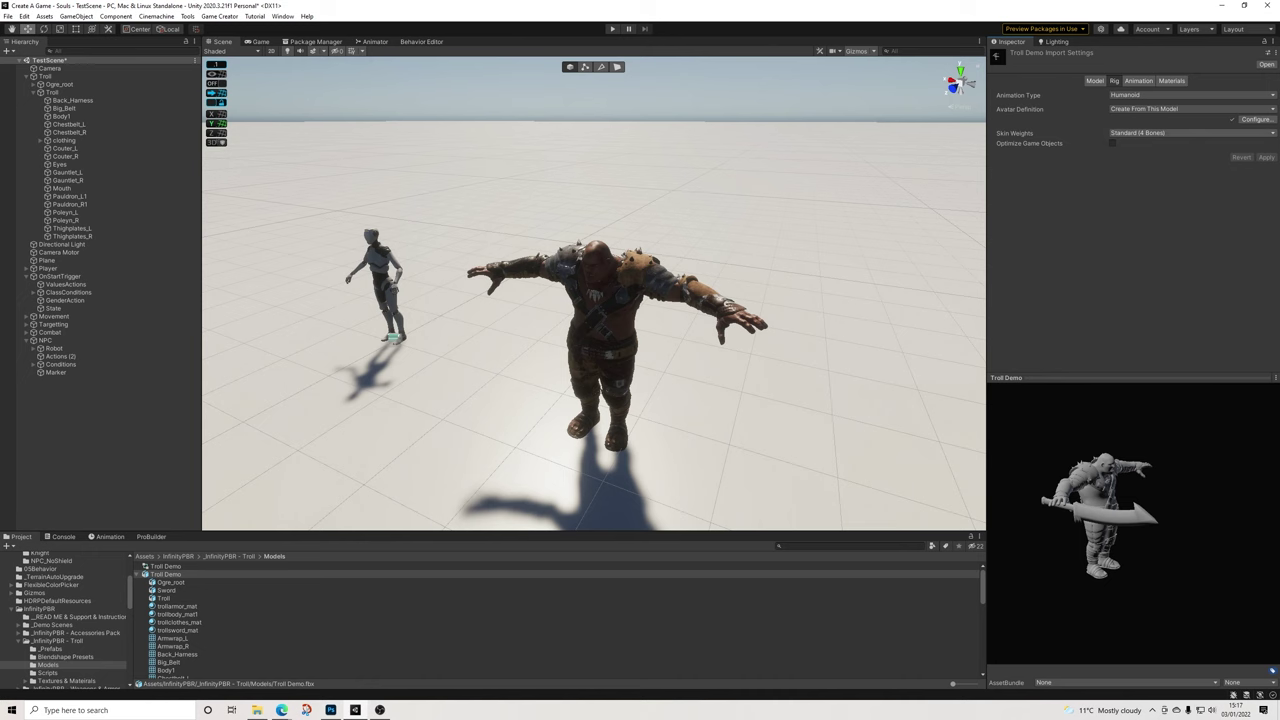
{"action": "scroll", "coordinate": [594, 300], "scroll_direction": "up", "scroll_amount": 5}
{"action": "middle_click_drag", "start_coordinate": [600, 340], "coordinate": [580, 282]}
{"action": "scroll", "coordinate": [594, 294], "scroll_direction": "down", "scroll_amount": 3}
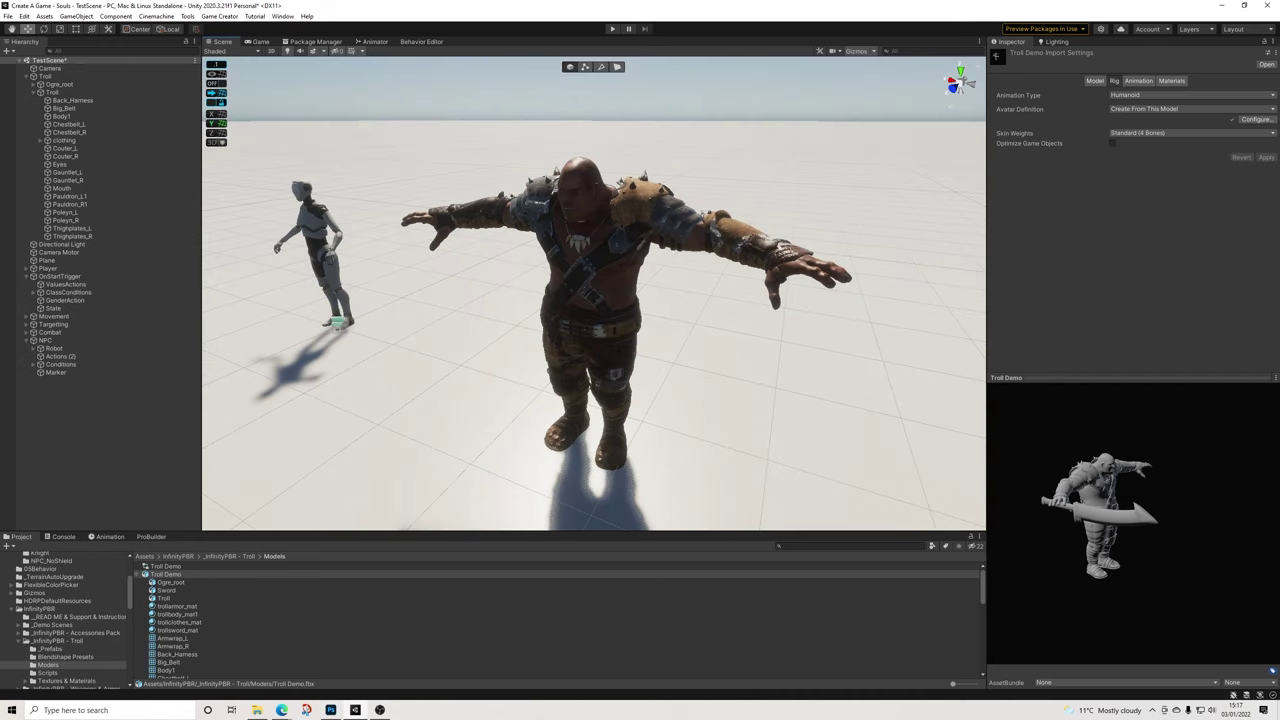
{"action": "scroll", "coordinate": [594, 294], "scroll_direction": "up", "scroll_amount": 2}
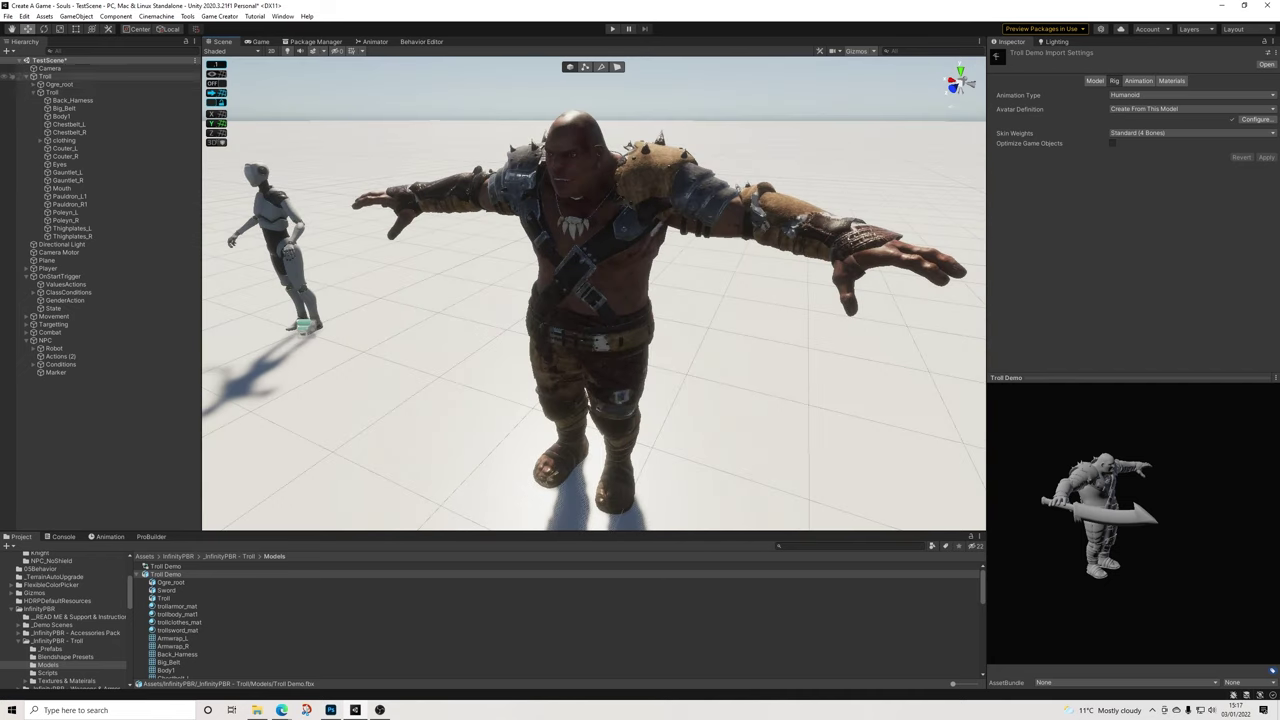
{"action": "left_click", "coordinate": [1150, 95]}
{"action": "left_click", "coordinate": [1146, 140]}
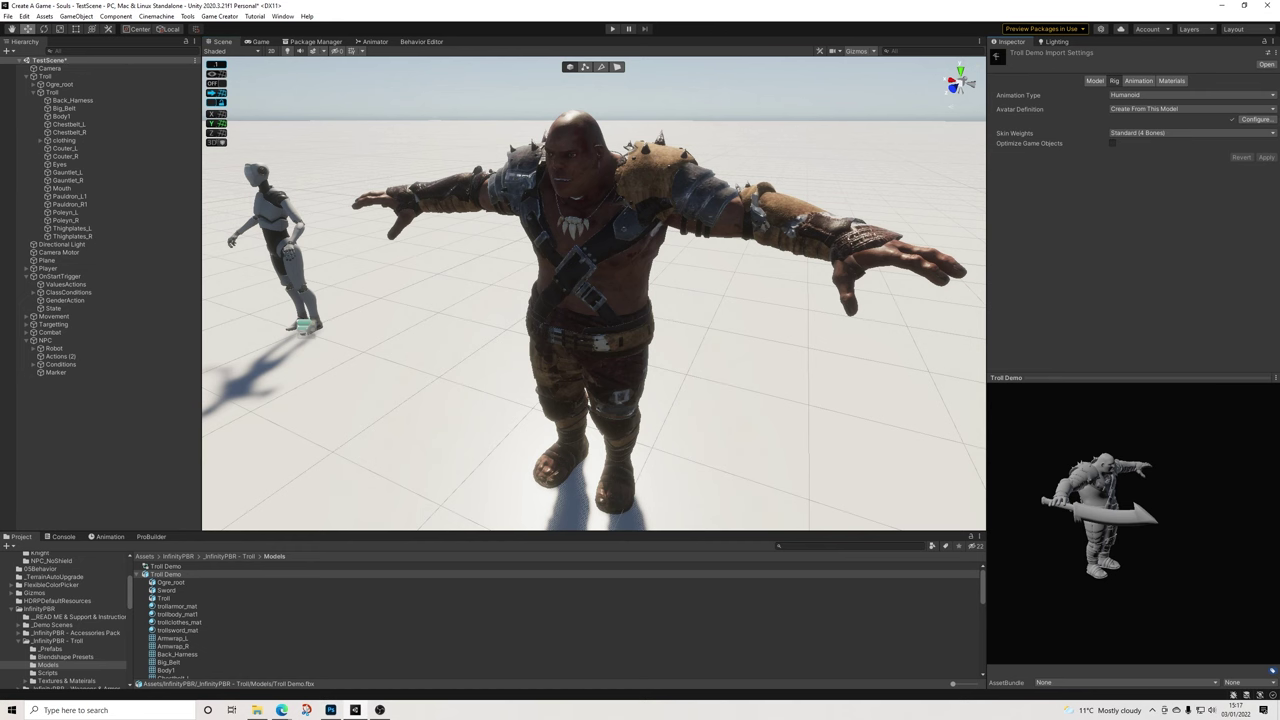
Rename the scene's root Troll object to NewOgre
{"action": "scroll", "coordinate": [594, 293], "scroll_direction": "down", "scroll_amount": 3}
{"action": "left_click", "coordinate": [46, 76]}
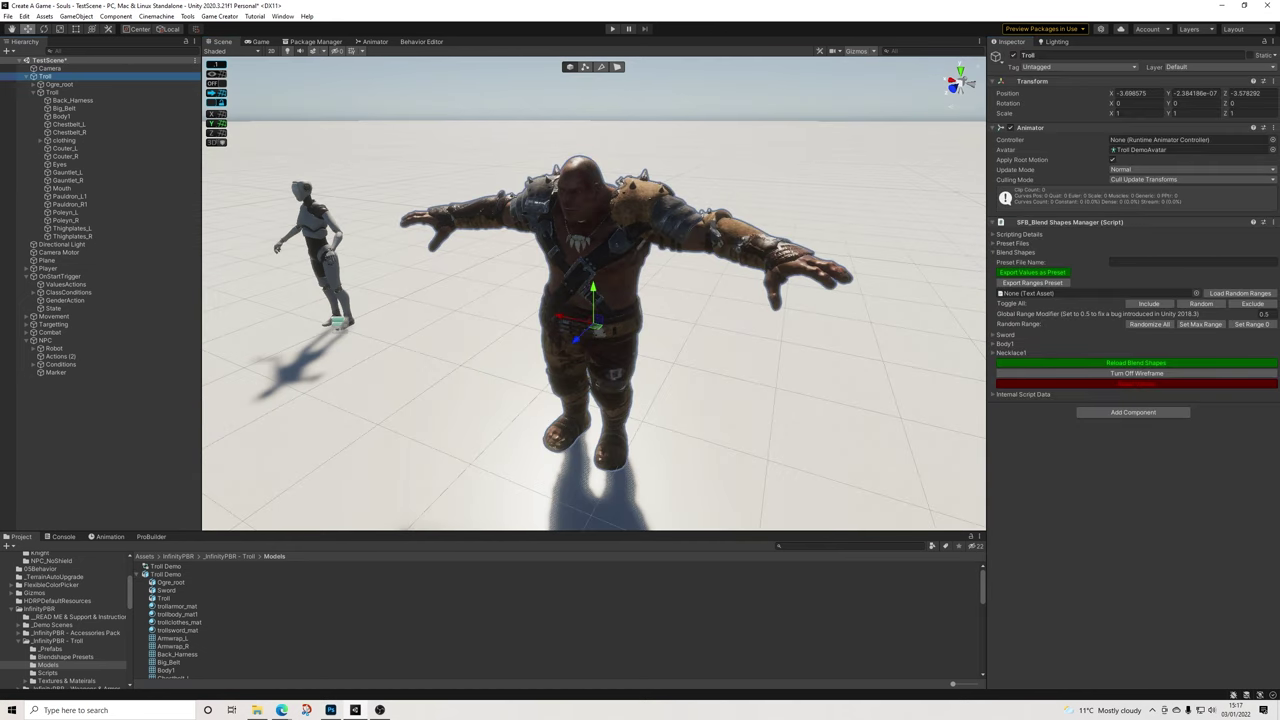
{"action": "left_click", "coordinate": [1100, 55]}
{"action": "type", "text": "NewOgre"}
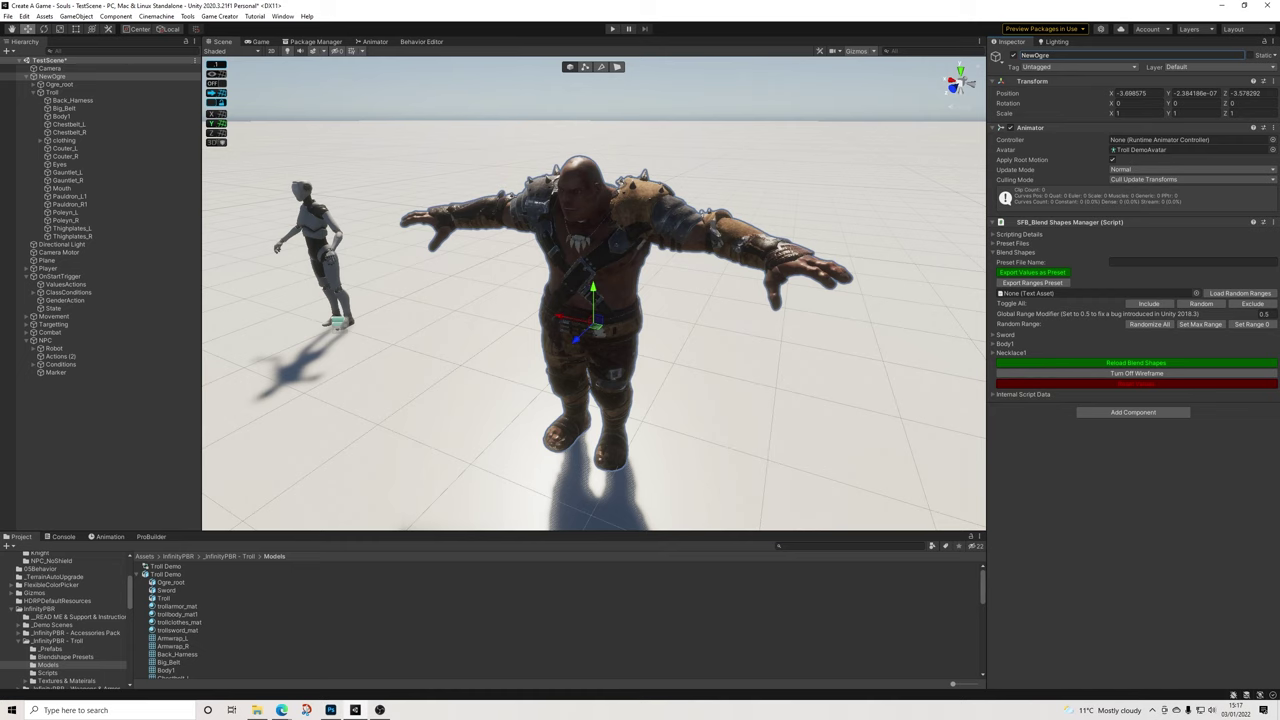
Save NewOgre as a prefab in the Troll _Prefabs folder and delete its instance from the scene
{"action": "left_click", "coordinate": [50, 649]}
{"action": "left_click_drag", "start_coordinate": [52, 76], "coordinate": [220, 630]}
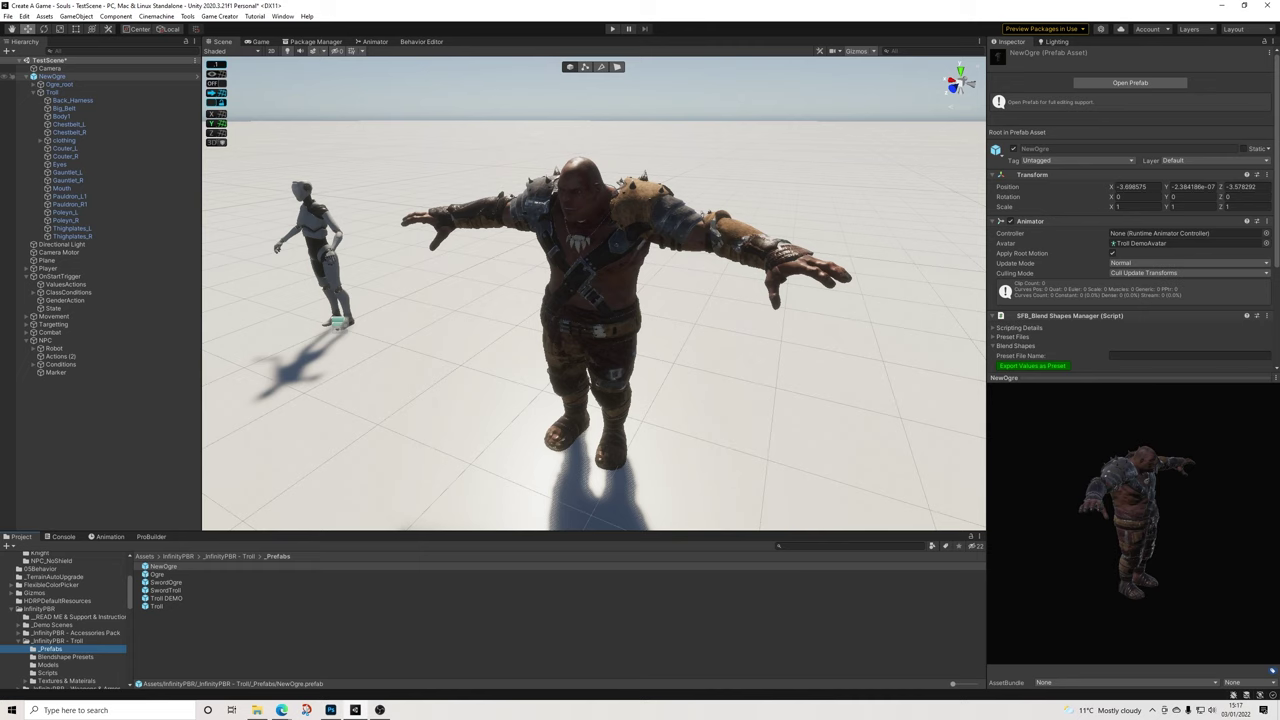
{"action": "left_click", "coordinate": [54, 76]}
{"action": "key", "text": "Delete"}
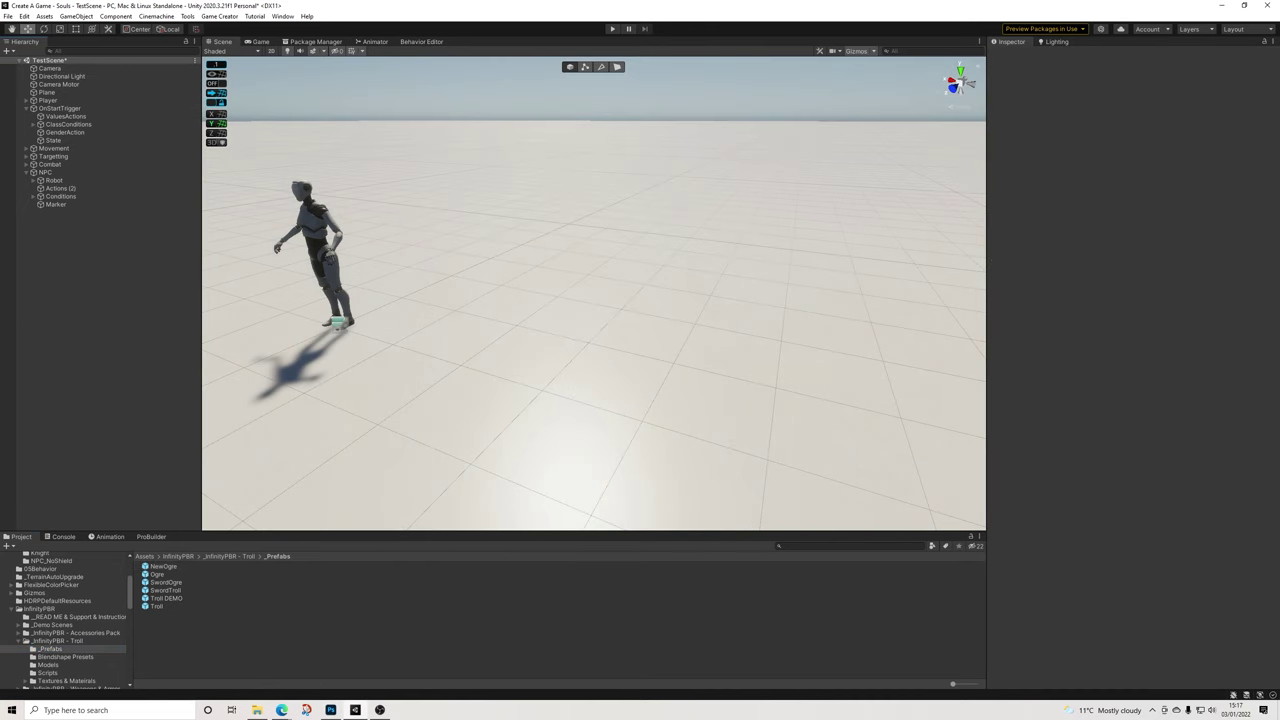
In the Basic Enemy behavior graph, assign the NewOgre prefab as the NoShield unarmed task's character model and save the scene
{"action": "left_click", "coordinate": [421, 42]}
{"action": "left_click", "coordinate": [805, 170]}
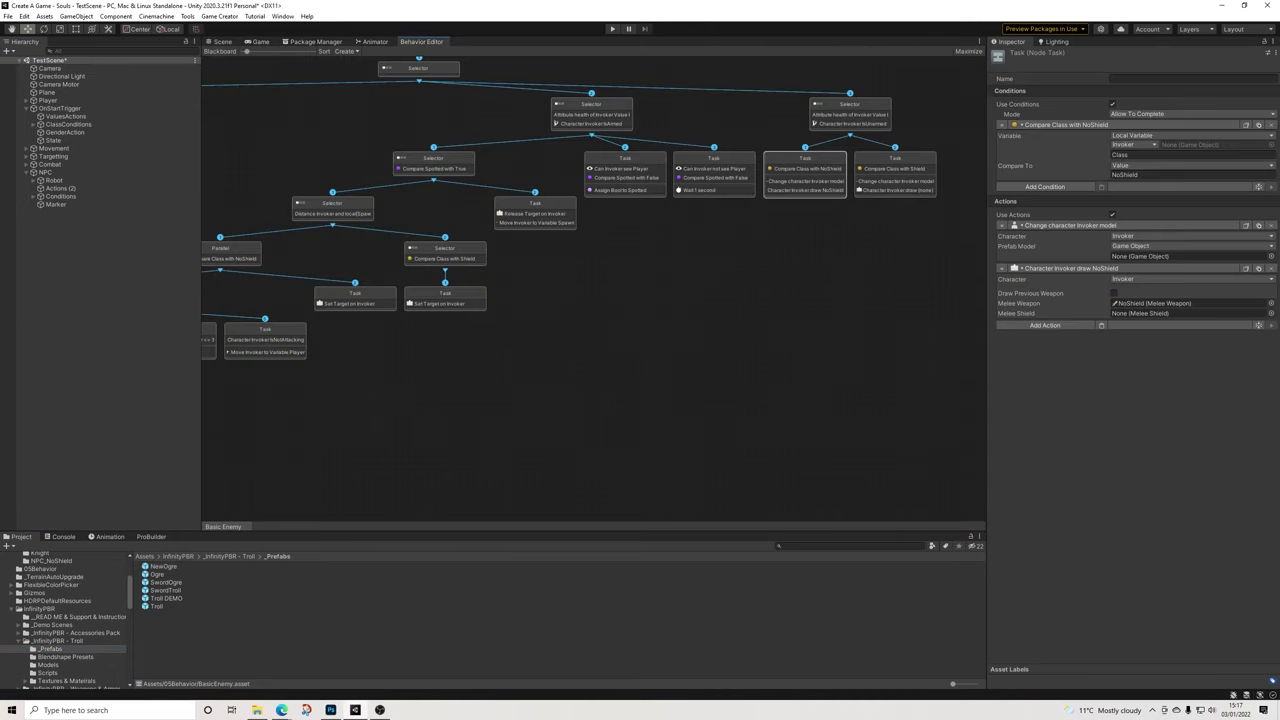
{"action": "left_click_drag", "start_coordinate": [163, 566], "coordinate": [1190, 256]}
{"action": "scroll", "coordinate": [576, 272], "scroll_direction": "down", "scroll_amount": 2}
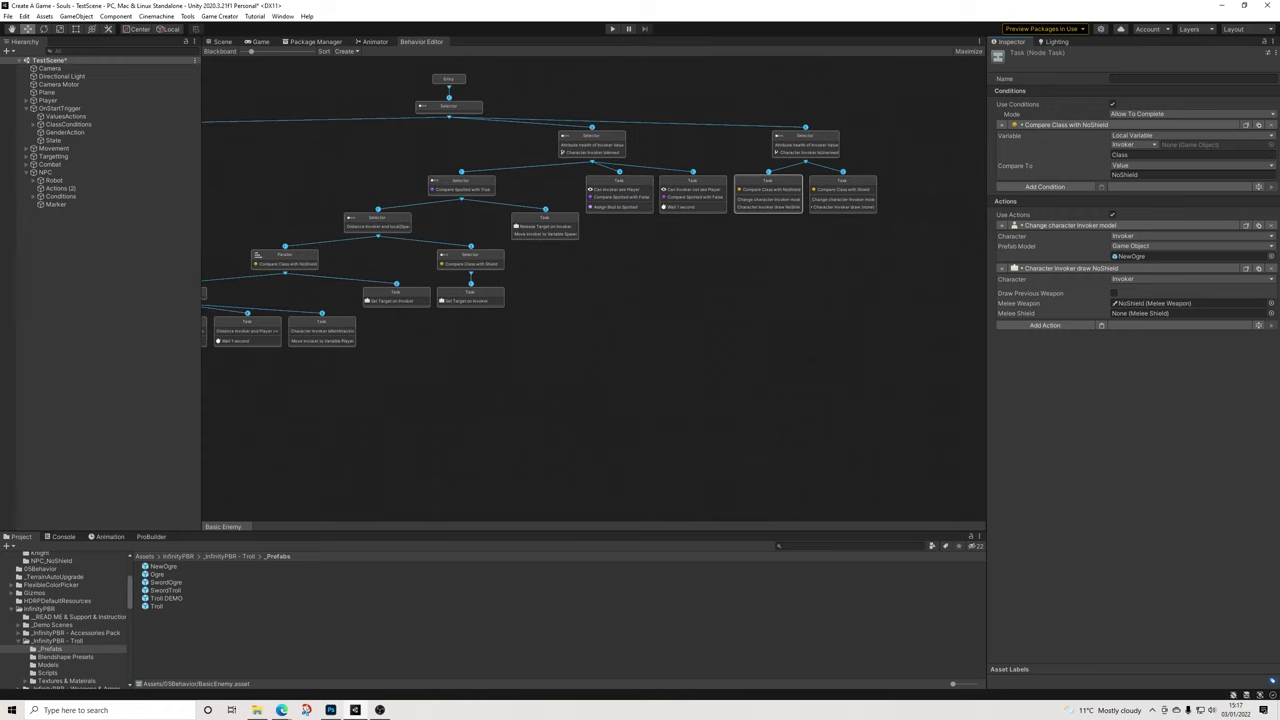
{"action": "mouse_move", "coordinate": [576, 272]}
{"action": "middle_mouse_down"}
{"action": "mouse_move", "coordinate": [619, 281]}
{"action": "mouse_move", "coordinate": [591, 285]}
{"action": "middle_mouse_up"}
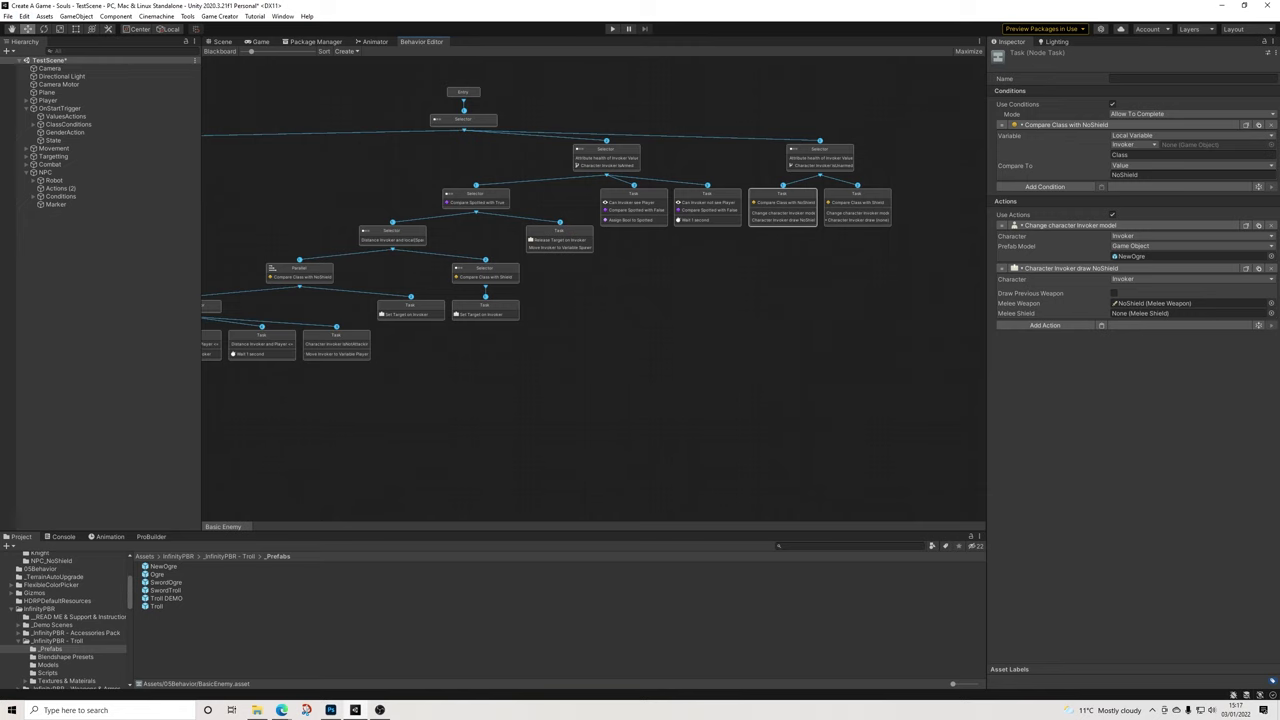
{"action": "left_click", "coordinate": [8, 16]}
{"action": "left_click", "coordinate": [24, 65]}
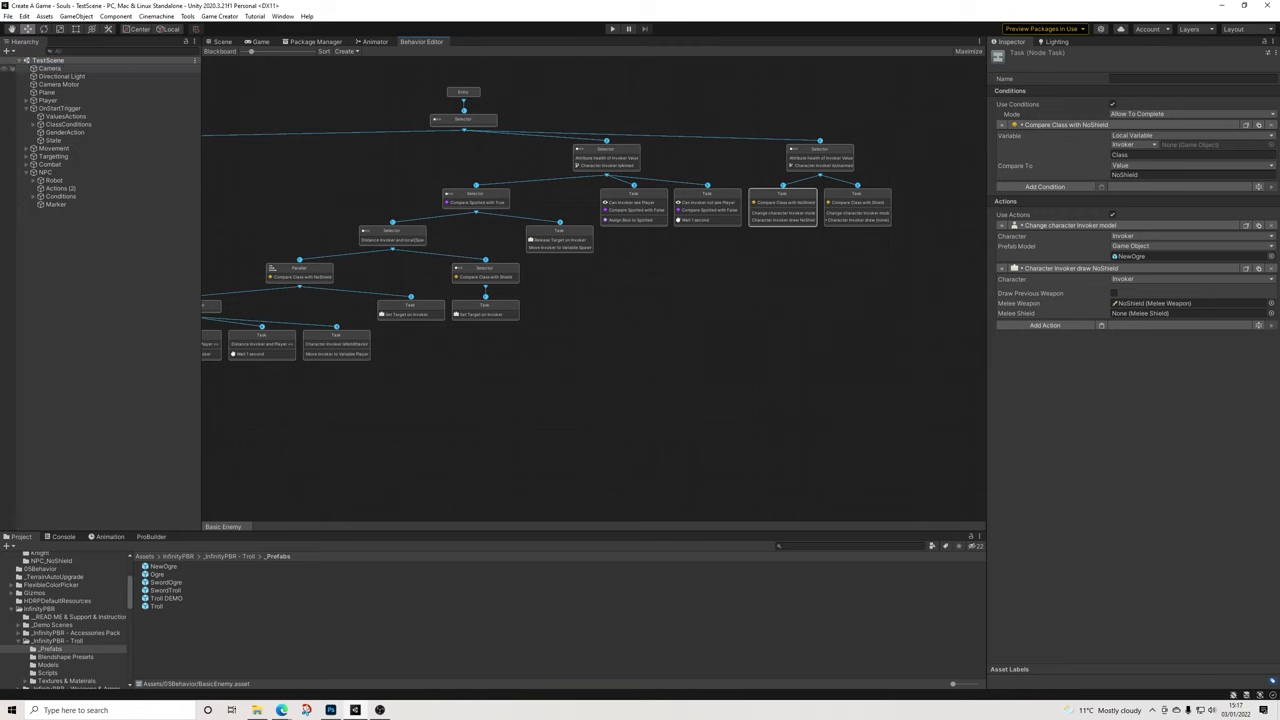
Return to the scene view, frame the player and the NPC, and start play mode to test the new model
{"action": "left_click", "coordinate": [222, 42]}
{"action": "scroll", "coordinate": [594, 293], "scroll_direction": "down", "scroll_amount": 3}
{"action": "middle_click_drag", "start_coordinate": [494, 305], "coordinate": [694, 278]}
{"action": "scroll", "coordinate": [594, 293], "scroll_direction": "down", "scroll_amount": 1}
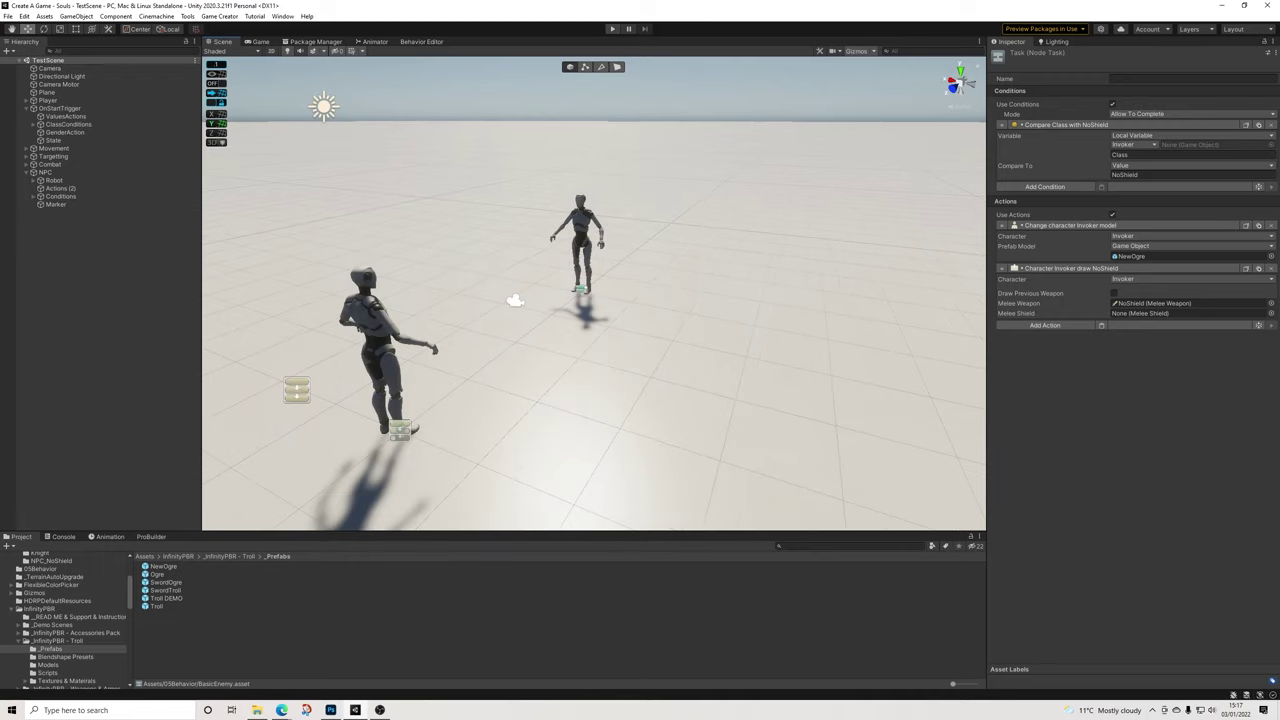
{"action": "key", "text": "ctrl+p"}
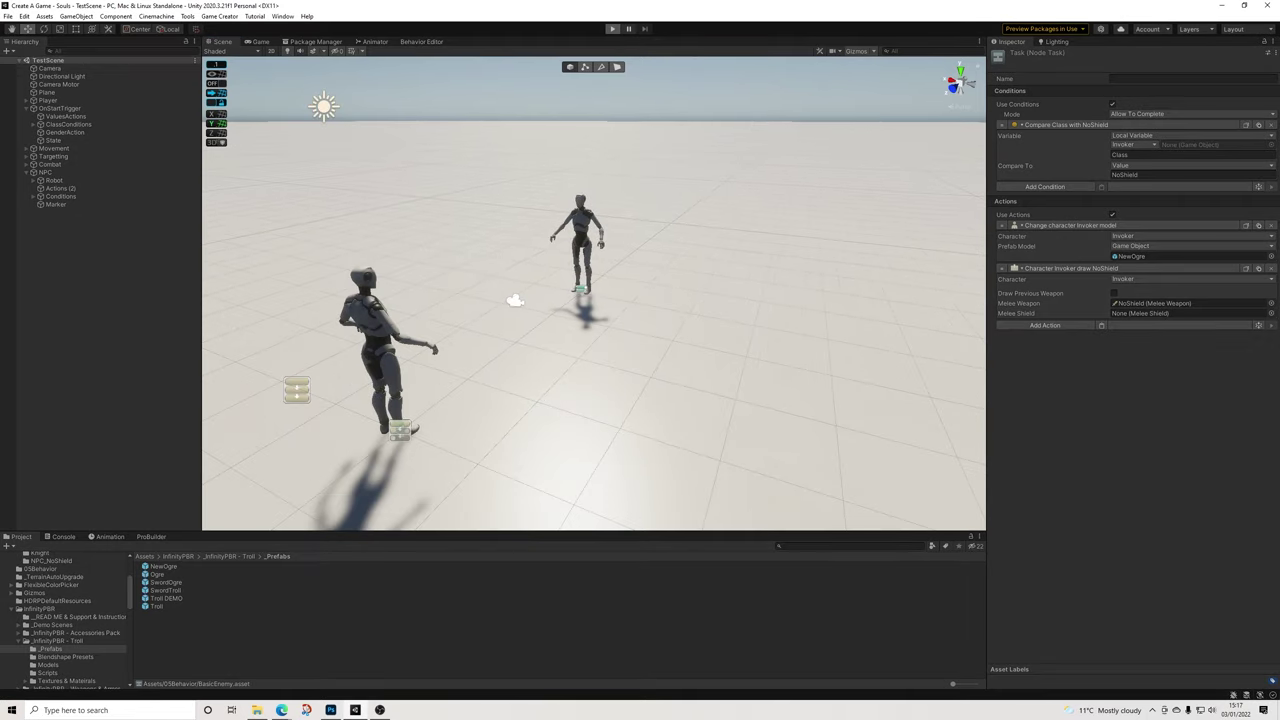
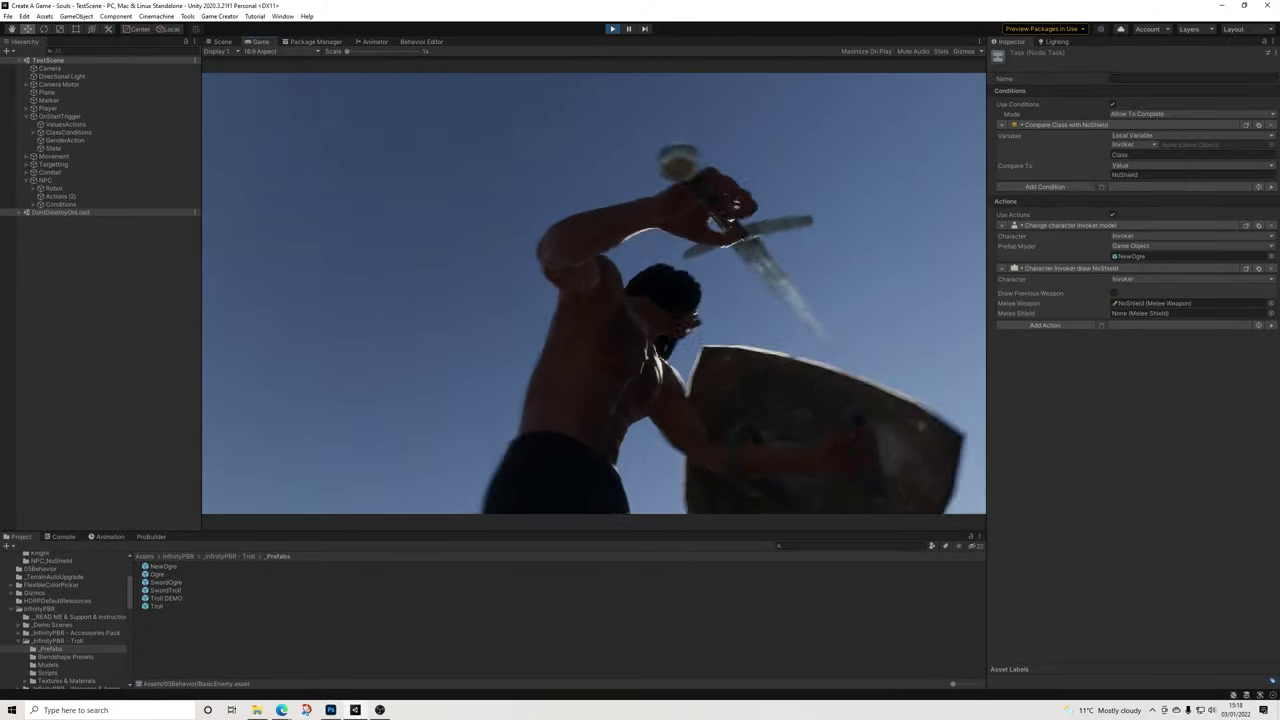
Inspect the running NPC's components and the behavior graph's Is Unarmed selector, check both characters in the scene, and stop play mode
{"action": "left_click", "coordinate": [316, 42]}
{"action": "left_click", "coordinate": [421, 41]}
{"action": "left_click", "coordinate": [45, 180]}
{"action": "scroll", "coordinate": [597, 292], "scroll_direction": "down", "scroll_amount": 3}
{"action": "scroll", "coordinate": [597, 292], "scroll_direction": "up", "scroll_amount": 3}
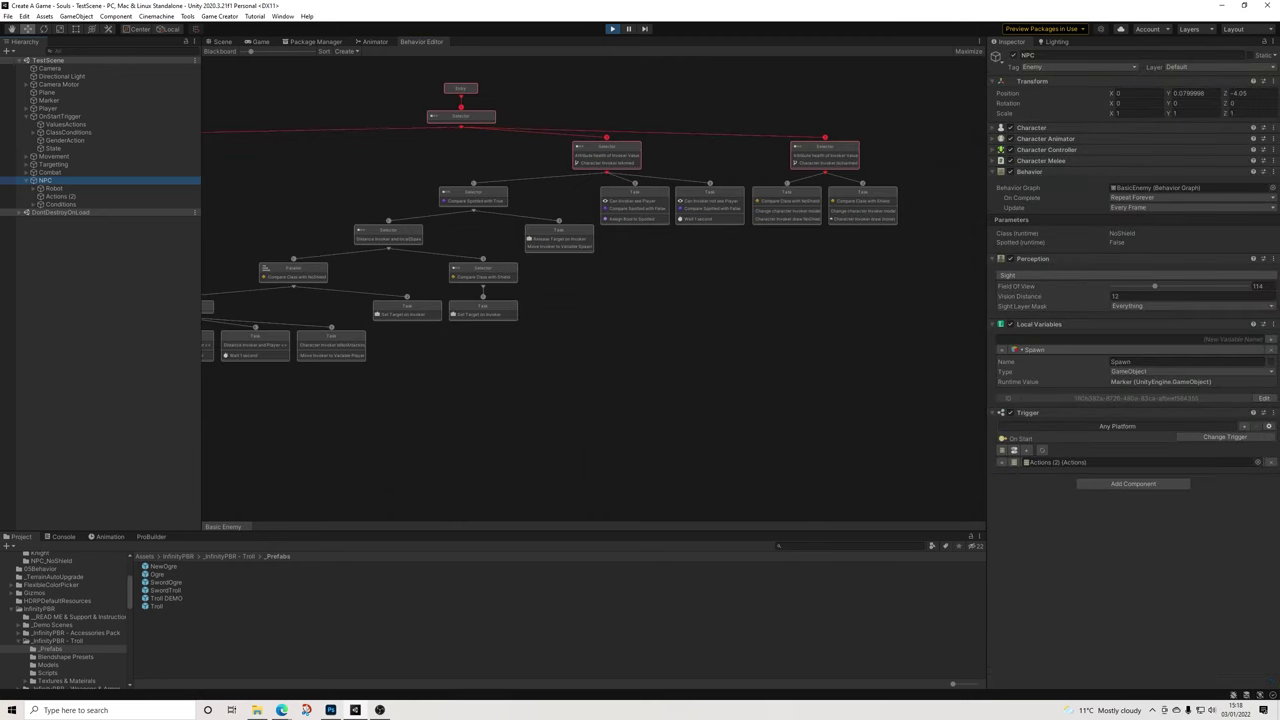
{"action": "left_click", "coordinate": [825, 154]}
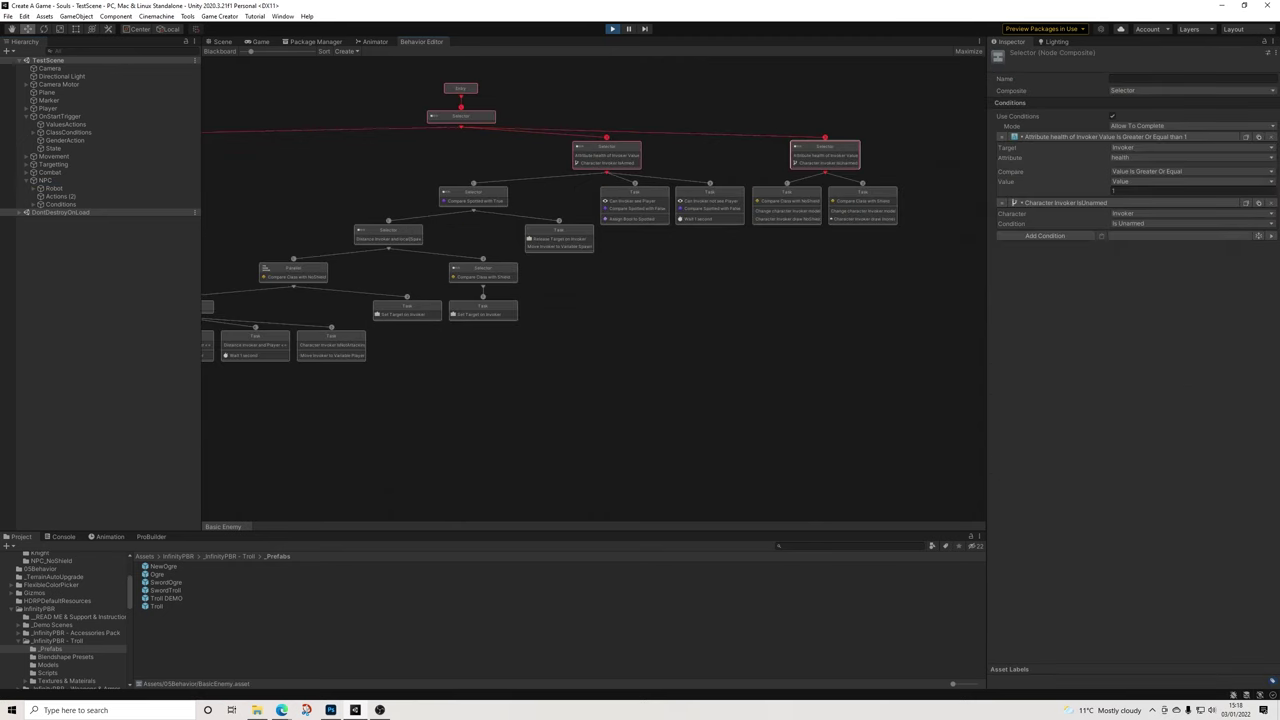
{"action": "left_click", "coordinate": [222, 41]}
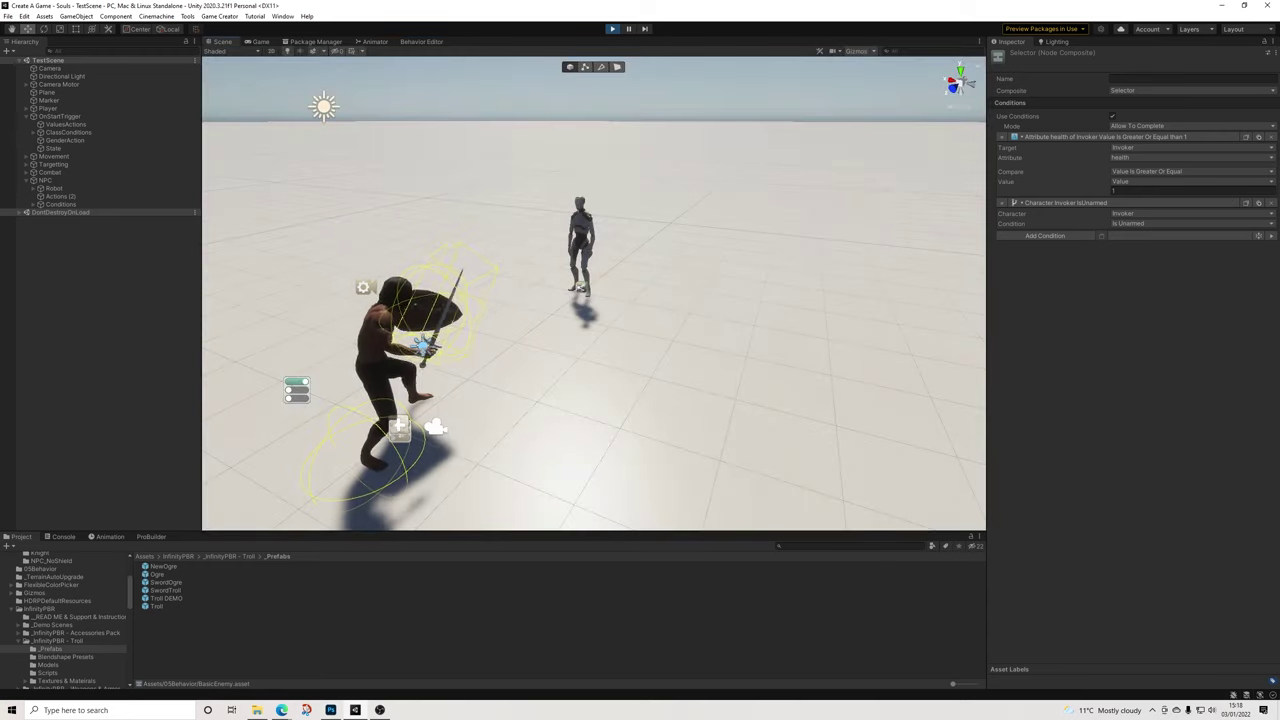
{"action": "scroll", "coordinate": [594, 292], "scroll_direction": "down", "scroll_amount": 5}
{"action": "key", "text": "ctrl+p"}
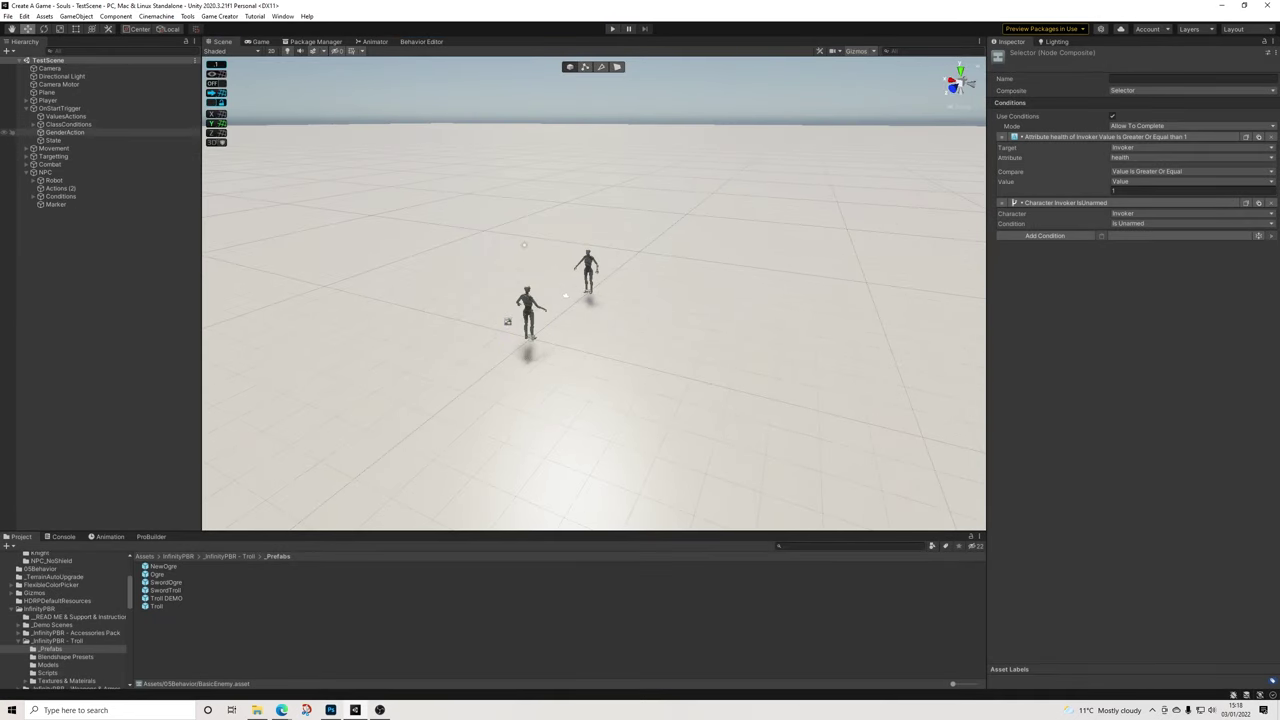
Move the NPC farther from the player to Z -13.07 and start play mode
{"action": "left_click", "coordinate": [46, 172]}
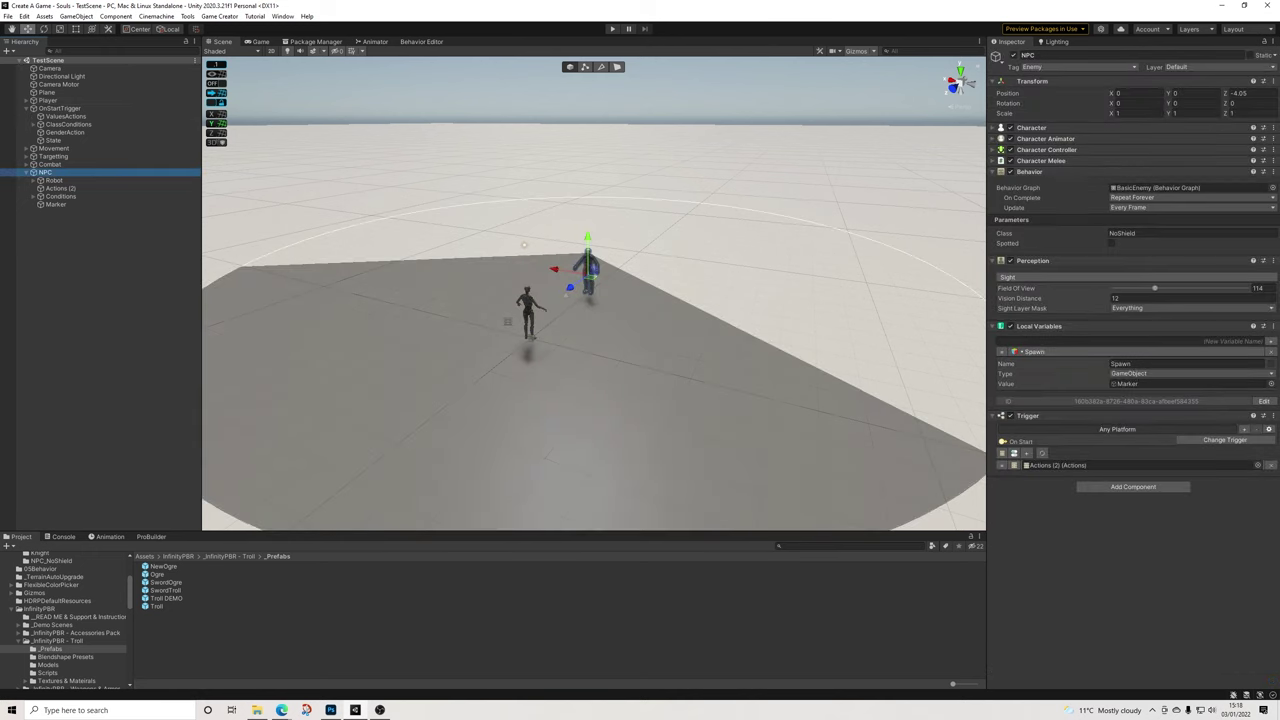
{"action": "left_click_drag", "start_coordinate": [570, 287], "coordinate": [646, 232]}
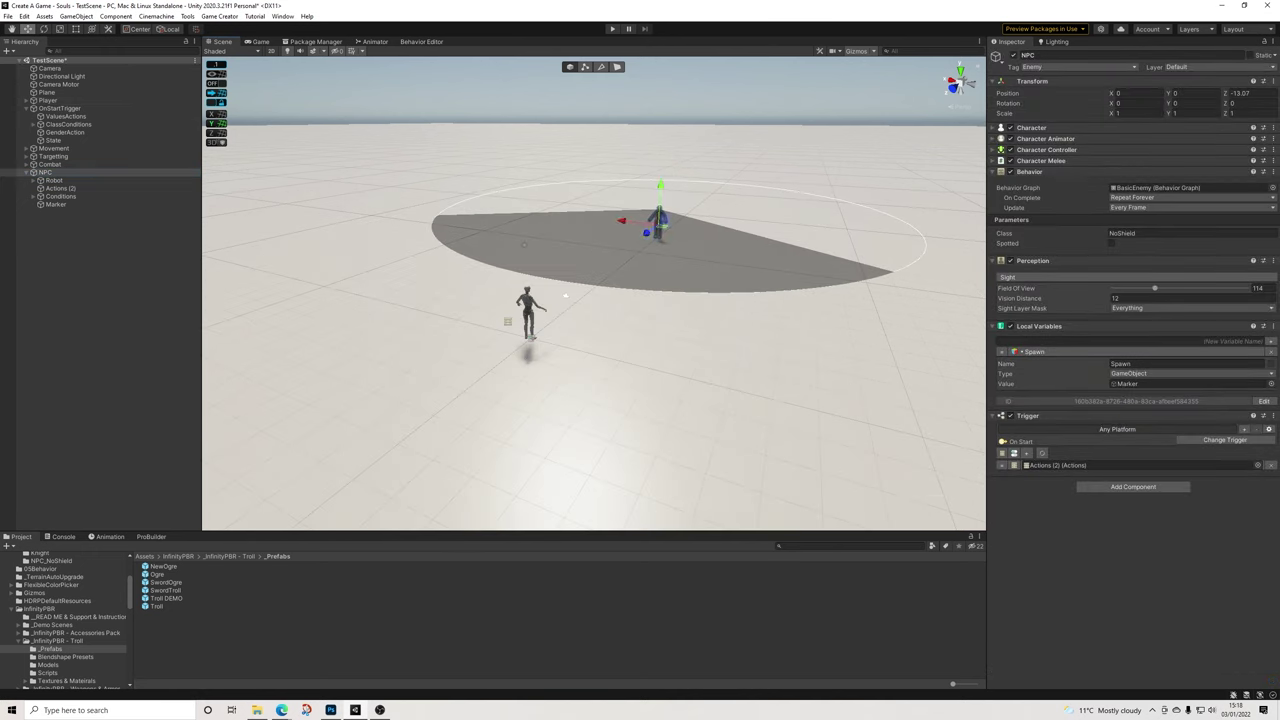
{"action": "key", "text": "ctrl+p"}
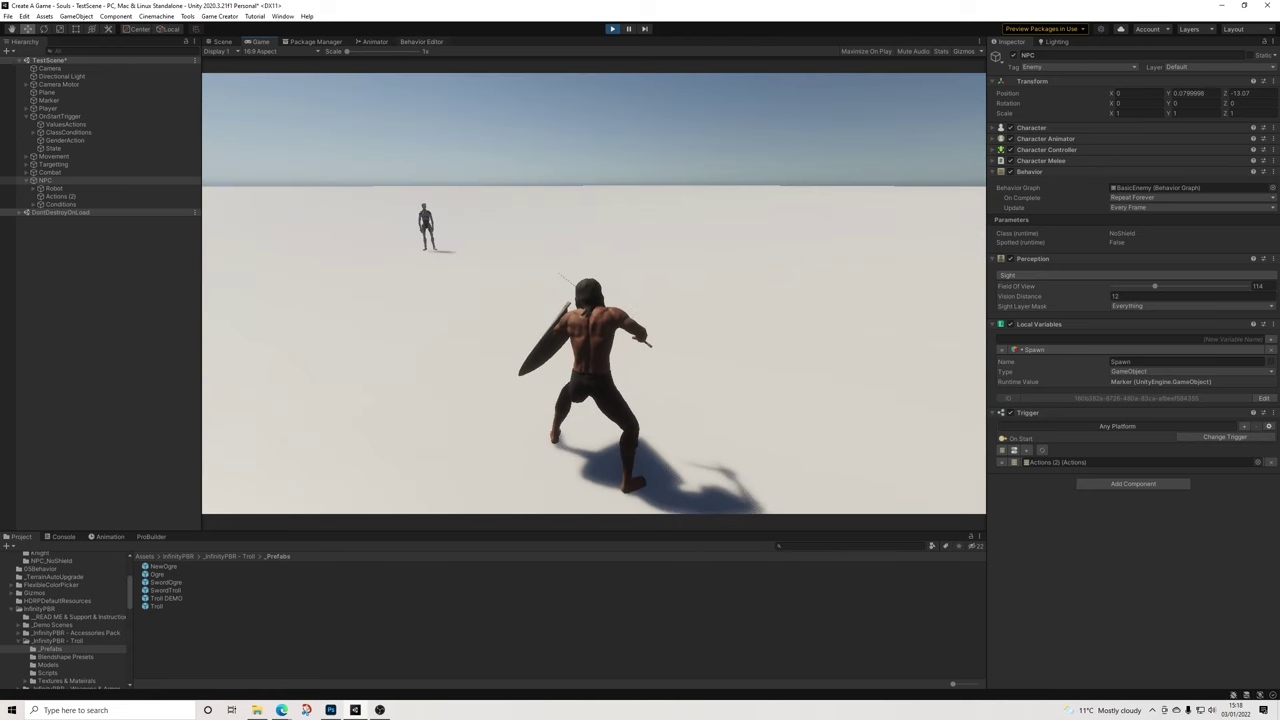
Check the health and Is Unarmed conditions on the selector in the running behavior graph and stop play mode
{"action": "left_click", "coordinate": [421, 42]}
{"action": "left_click", "coordinate": [825, 147]}
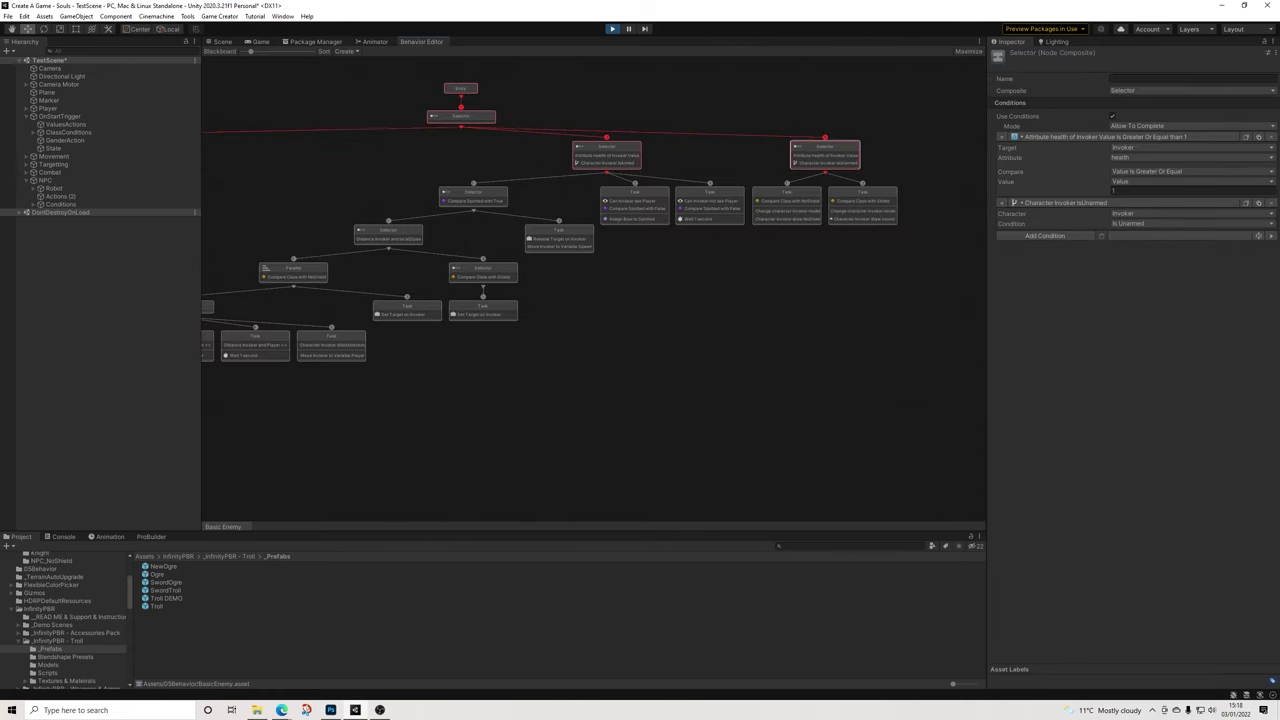
{"action": "left_click", "coordinate": [613, 29]}
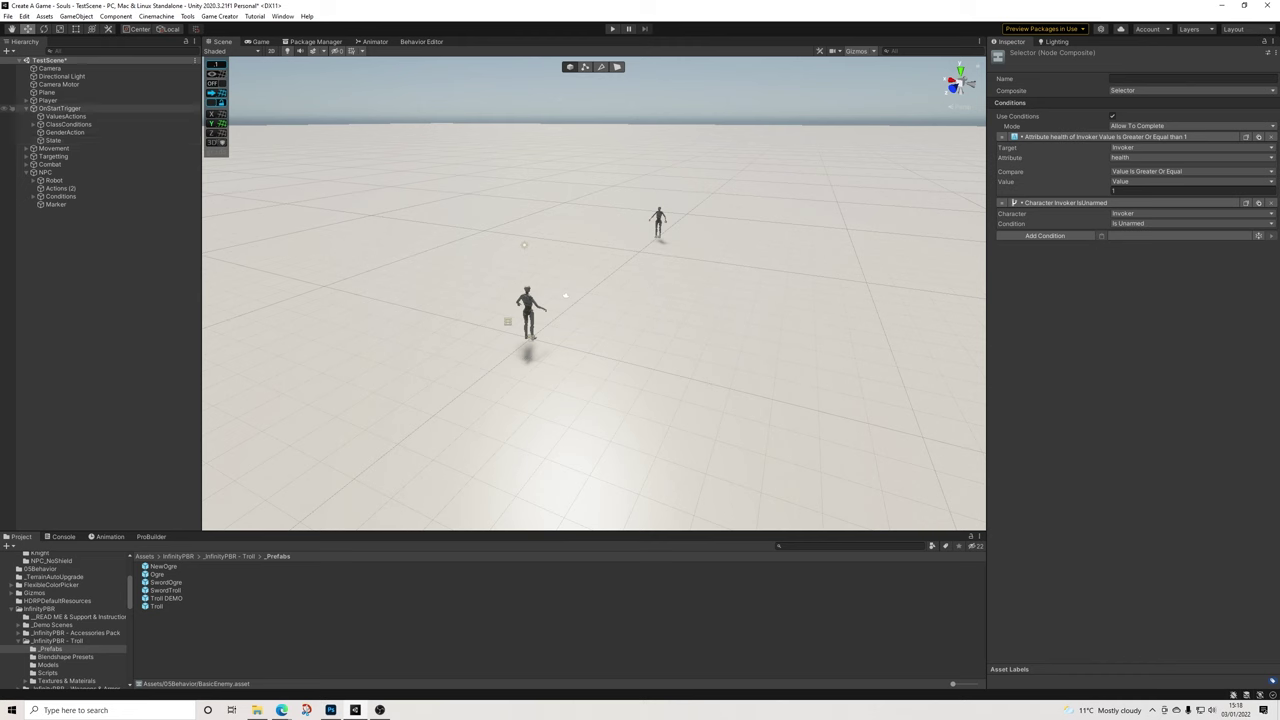
Add a Stats component to the NPC and move it above the Trigger component
{"action": "left_click", "coordinate": [46, 172]}
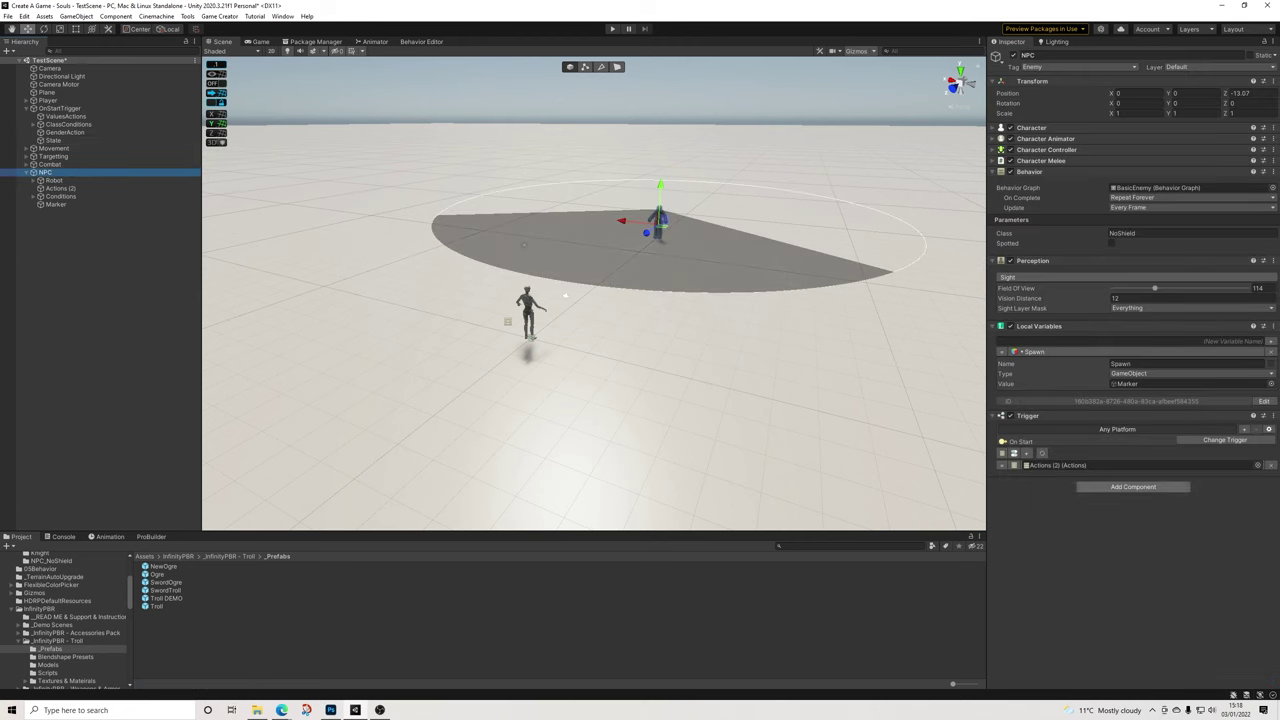
{"action": "left_click", "coordinate": [1133, 487]}
{"action": "type", "text": "stat"}
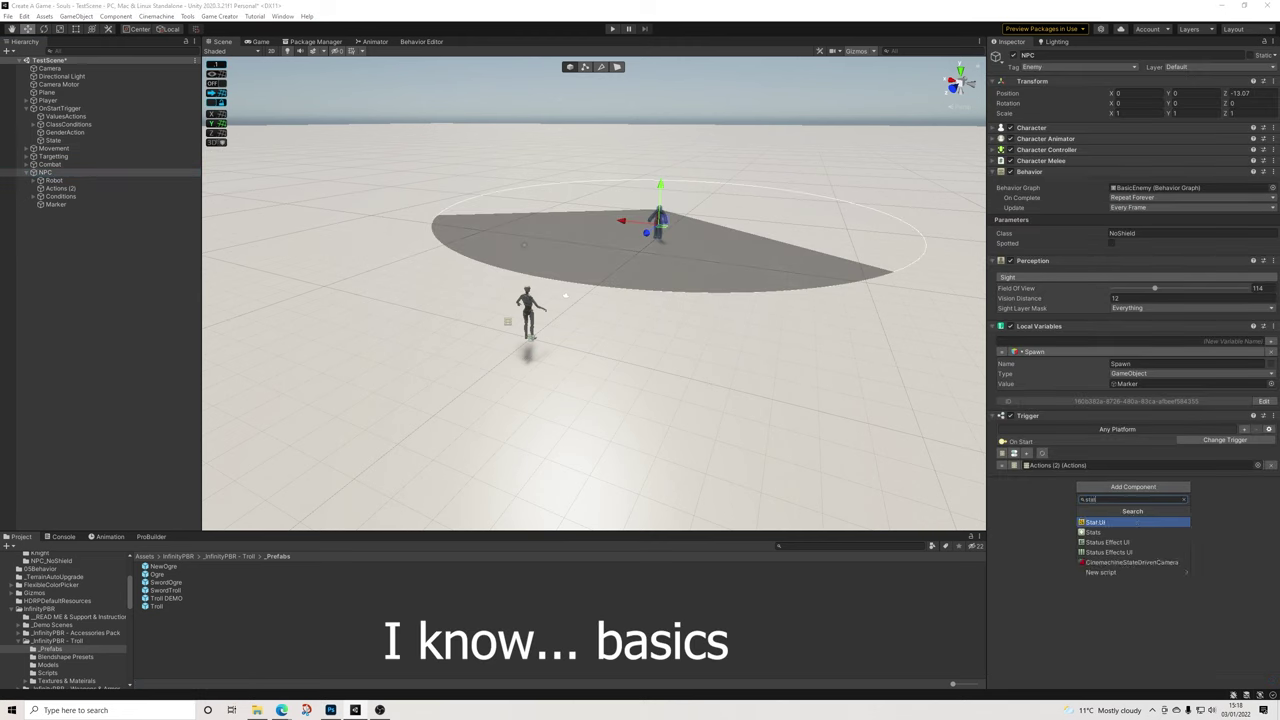
{"action": "key", "text": "Return"}
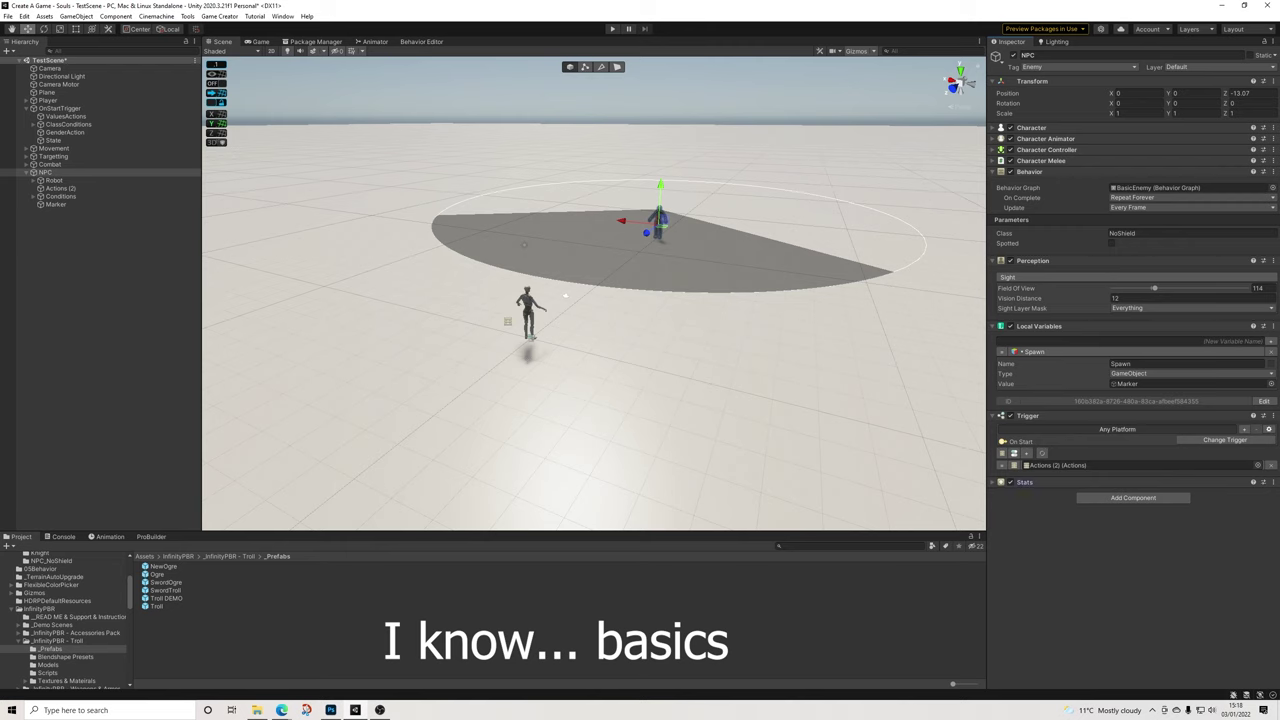
{"action": "right_click", "coordinate": [1165, 482]}
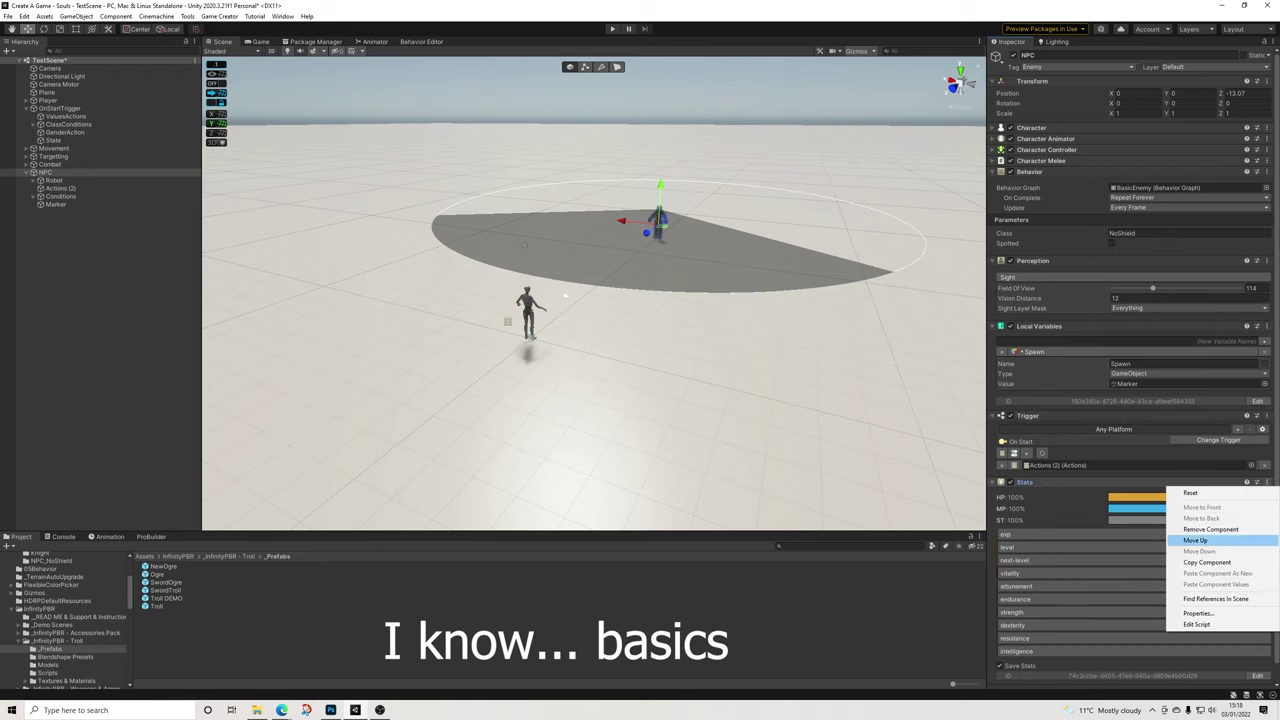
{"action": "left_click", "coordinate": [1195, 532]}
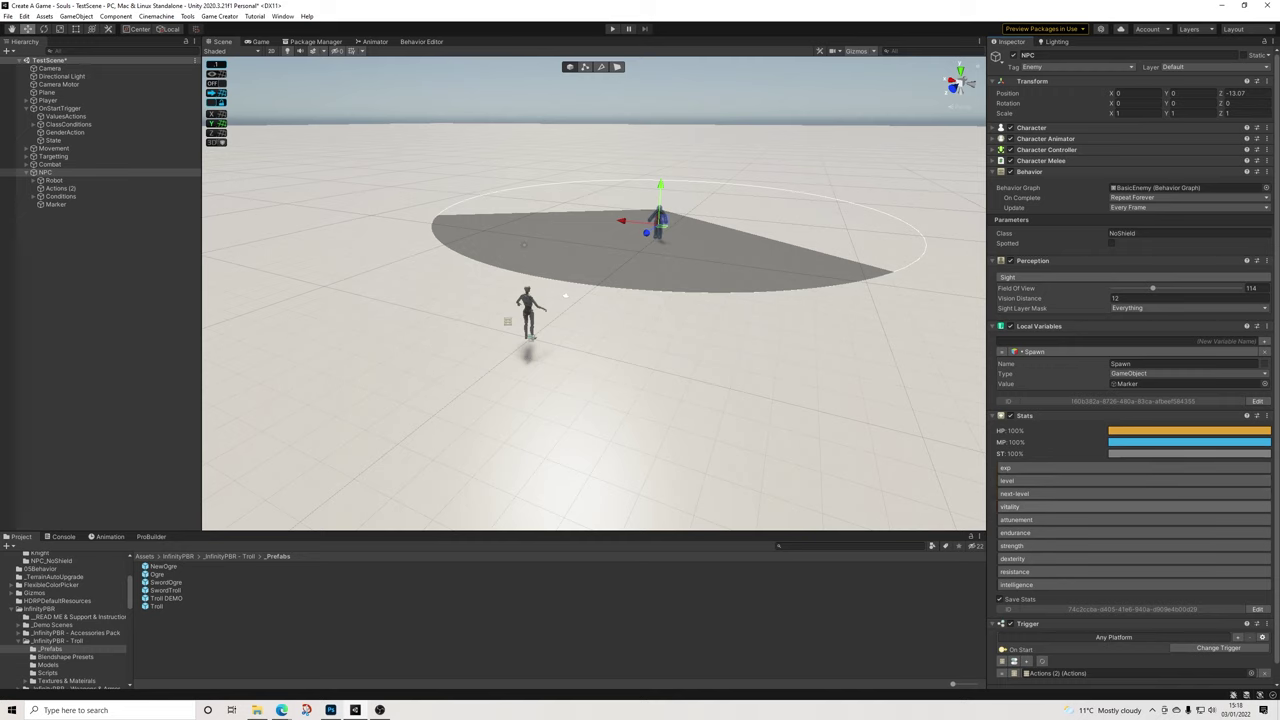
Review the NPC's stats and test the ogre fight in play mode, stopping once the attacks have been observed
{"action": "scroll", "coordinate": [1133, 400], "scroll_direction": "down", "scroll_amount": 1}
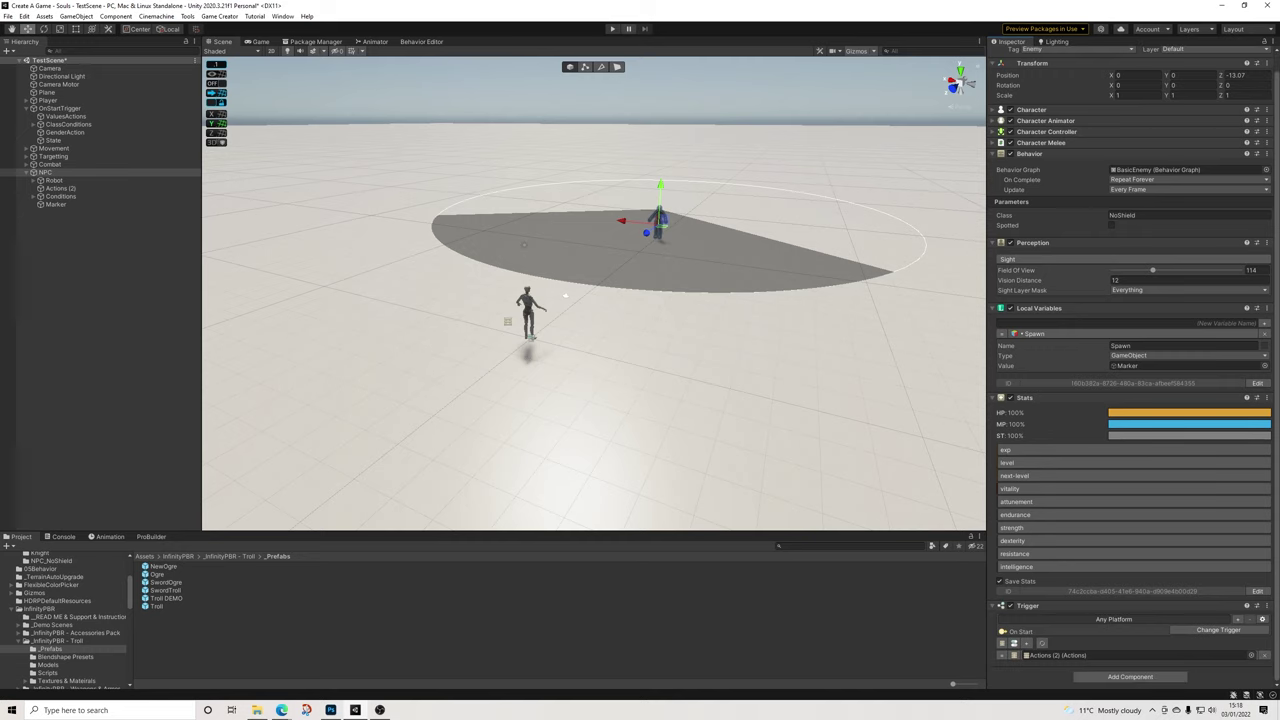
{"action": "key", "text": "ctrl+p"}
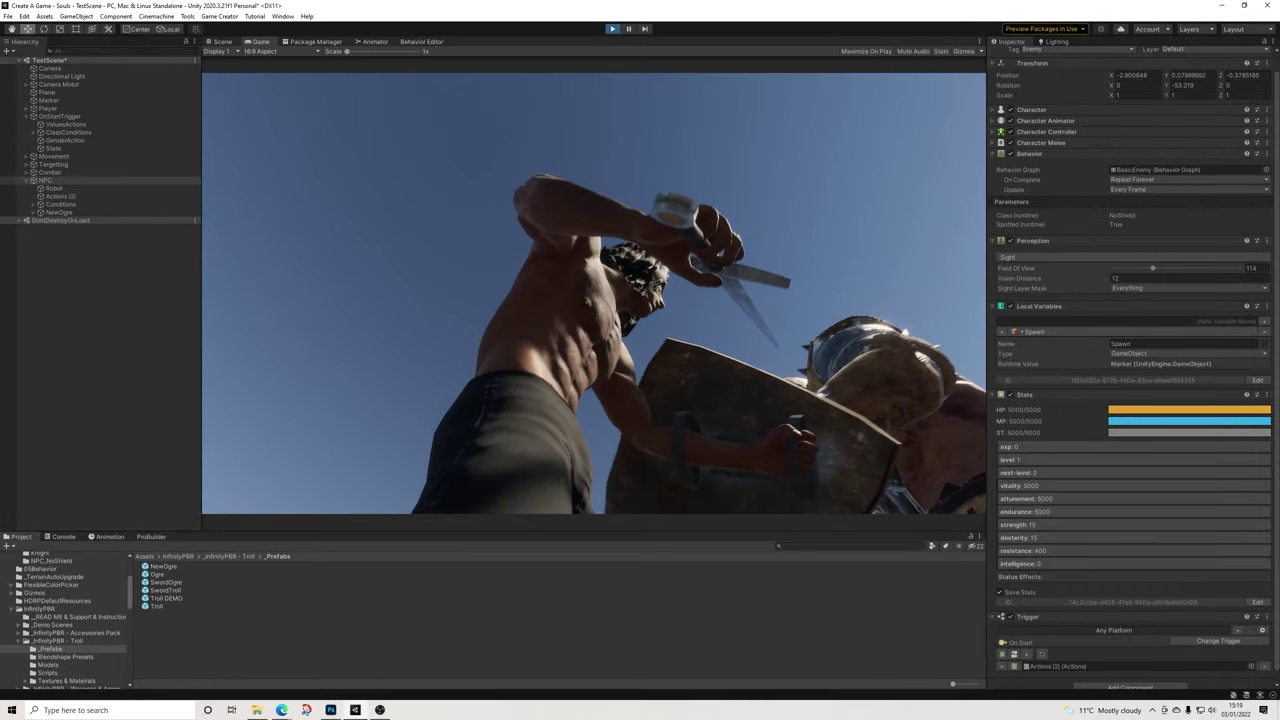
{"action": "left_click", "coordinate": [612, 29]}
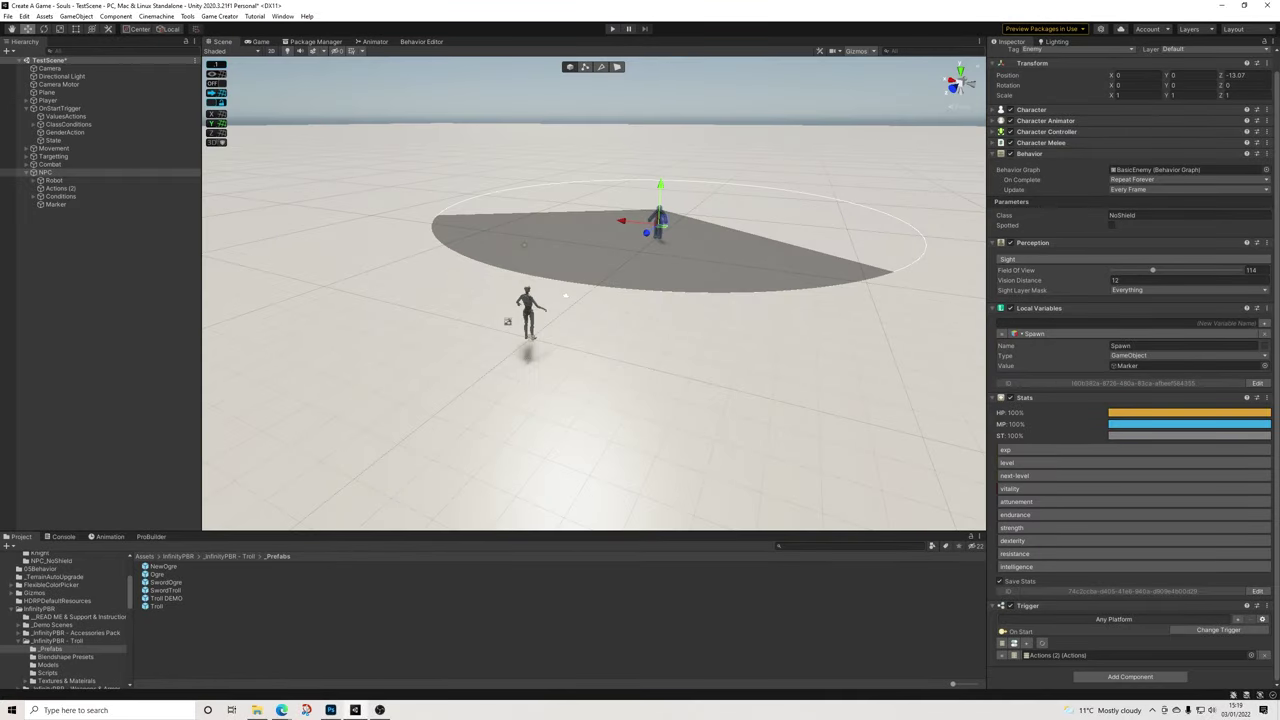
In the NPC_NoShield folder, give the NoShieldA melee clip an On Execute Melee Focus Target action with character Invoker and target Release Target
{"action": "left_click", "coordinate": [58, 641]}
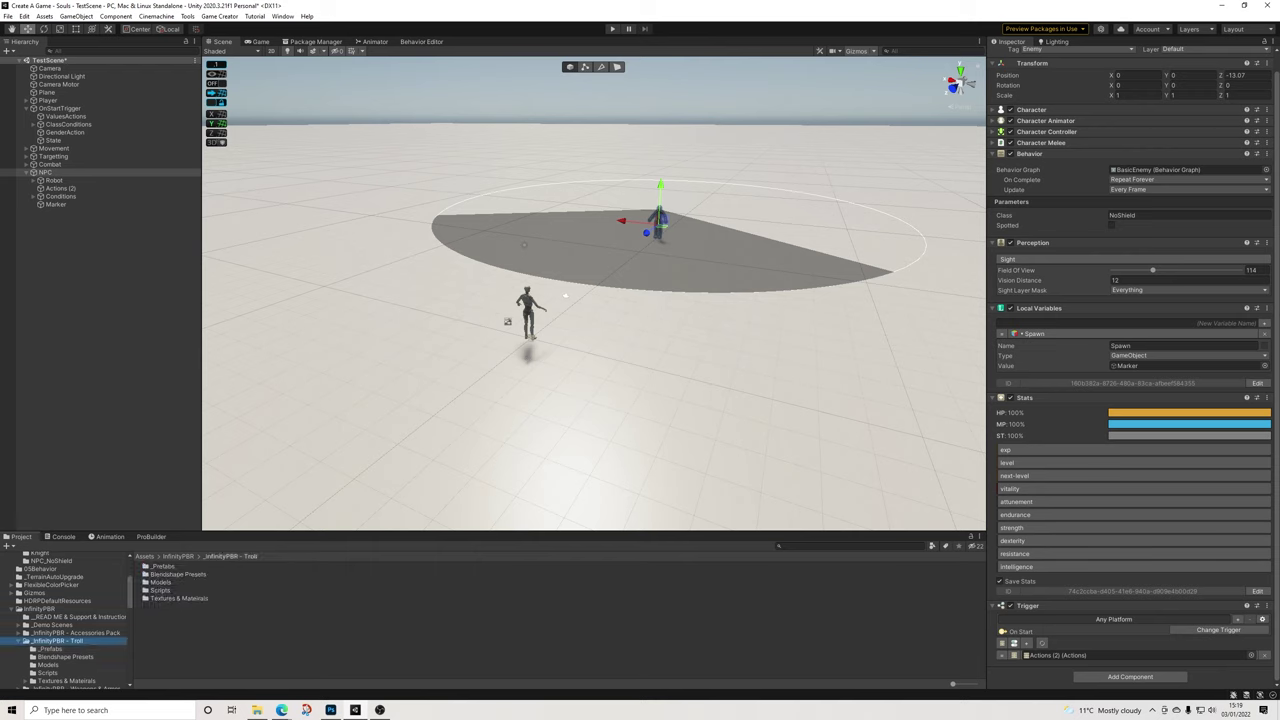
{"action": "scroll", "coordinate": [64, 620], "scroll_direction": "up", "scroll_amount": 3}
{"action": "left_click", "coordinate": [52, 620]}
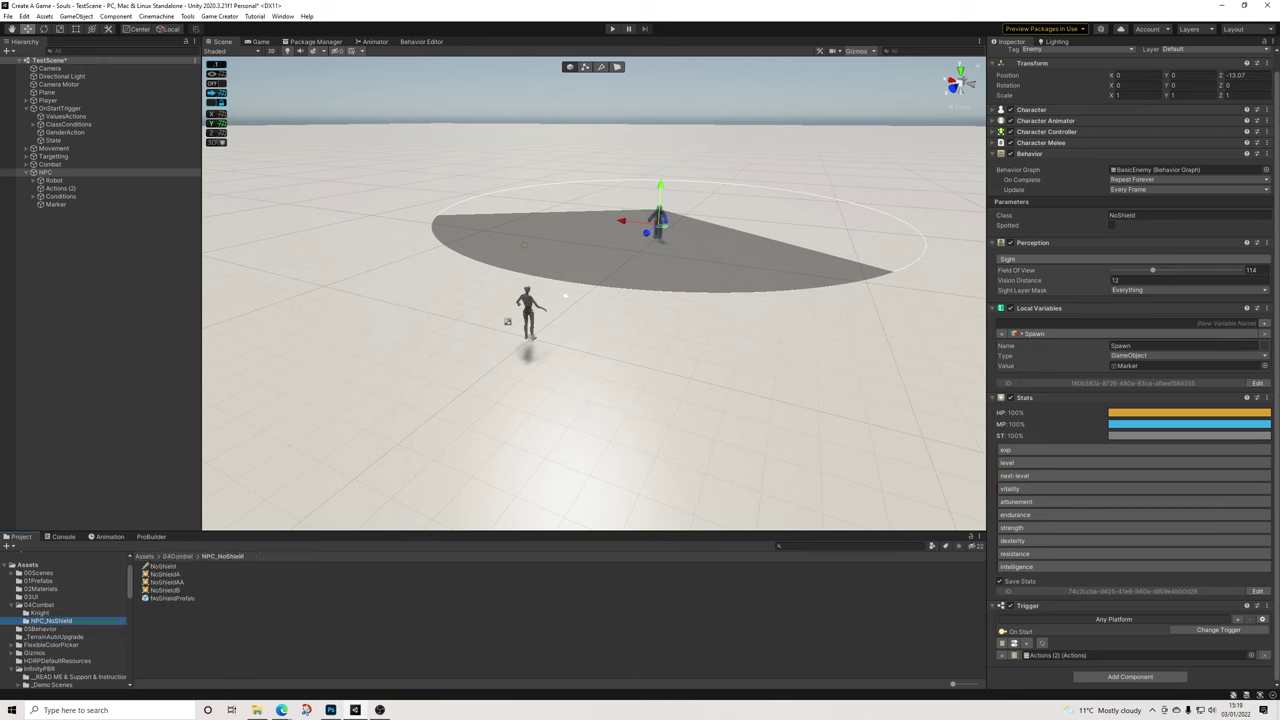
{"action": "left_click", "coordinate": [165, 574]}
{"action": "scroll", "coordinate": [1130, 260], "scroll_direction": "down", "scroll_amount": 3}
{"action": "left_click", "coordinate": [1110, 378]}
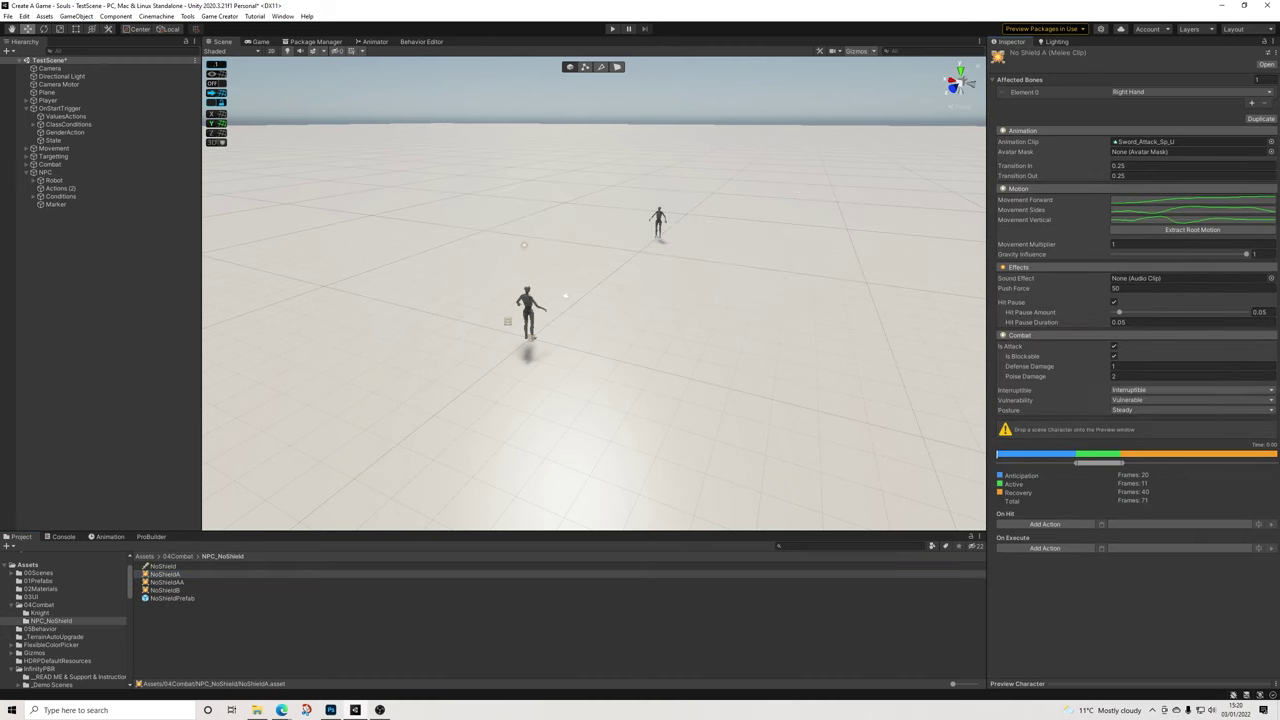
{"action": "left_click", "coordinate": [1045, 548]}
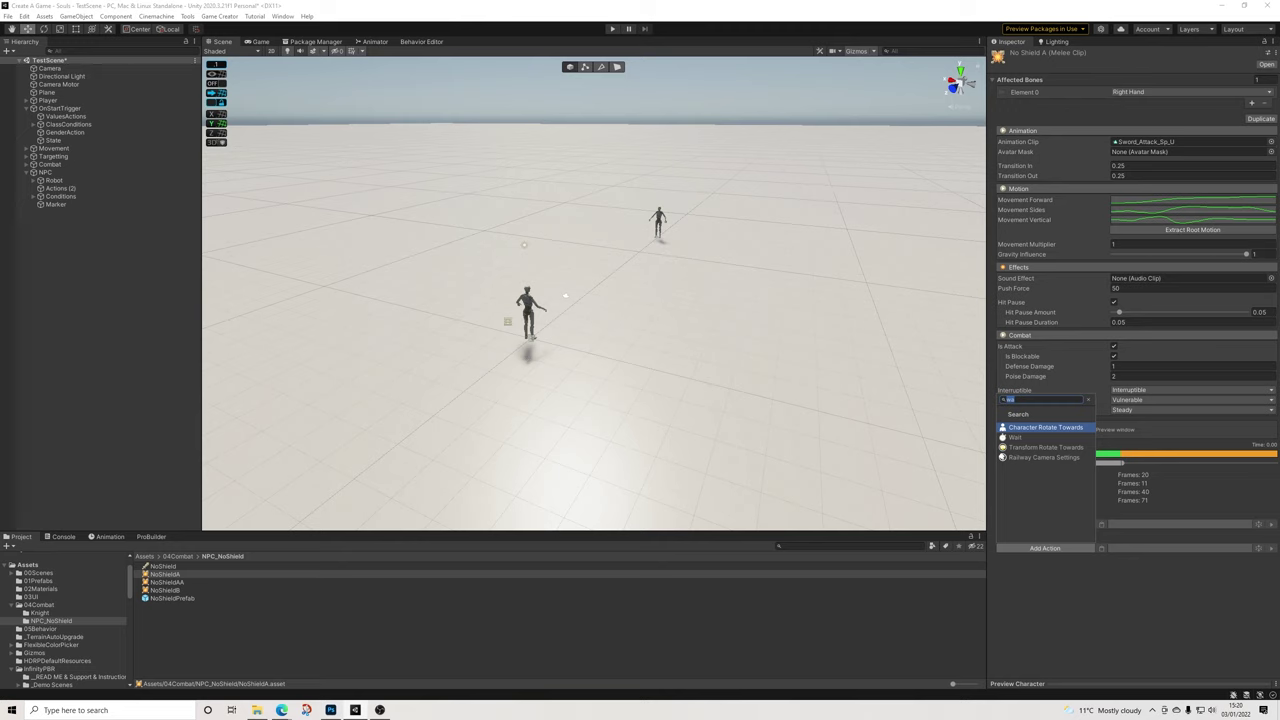
{"action": "type", "text": "foc"}
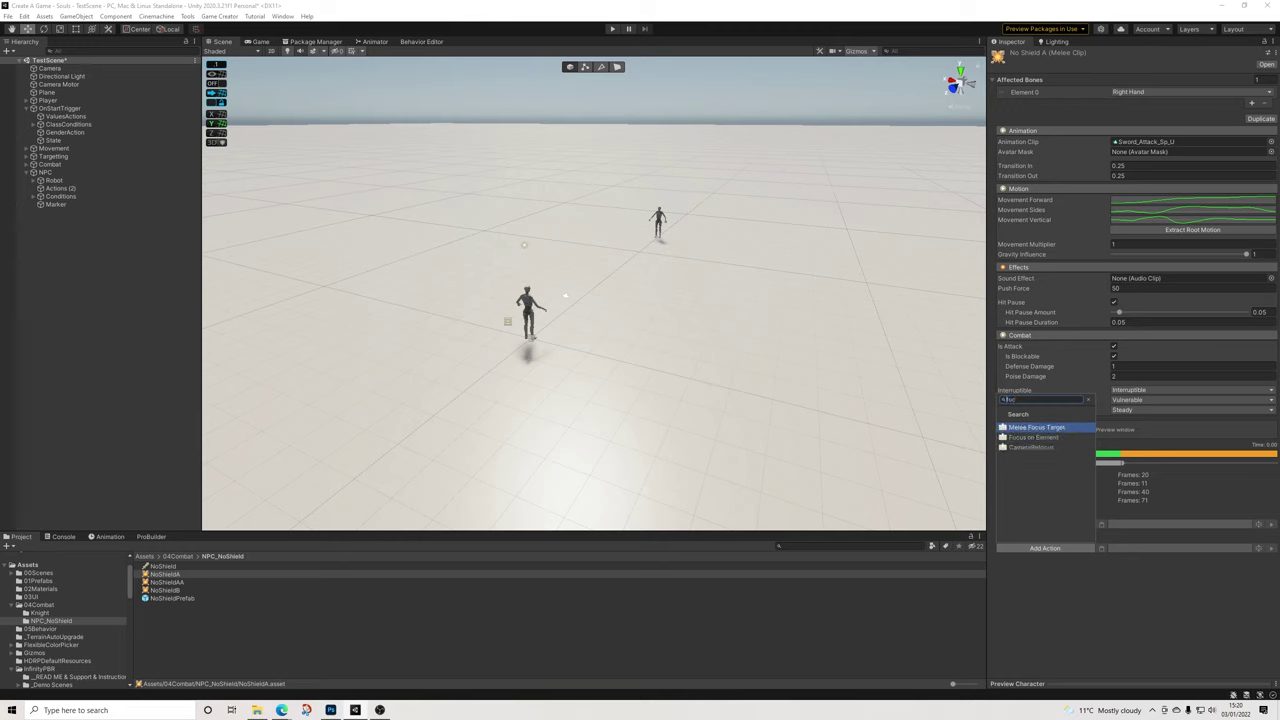
{"action": "key", "text": "Return"}
{"action": "left_click", "coordinate": [1190, 559]}
{"action": "left_click", "coordinate": [1140, 580]}
{"action": "left_click", "coordinate": [1190, 573]}
{"action": "left_click", "coordinate": [1146, 595]}
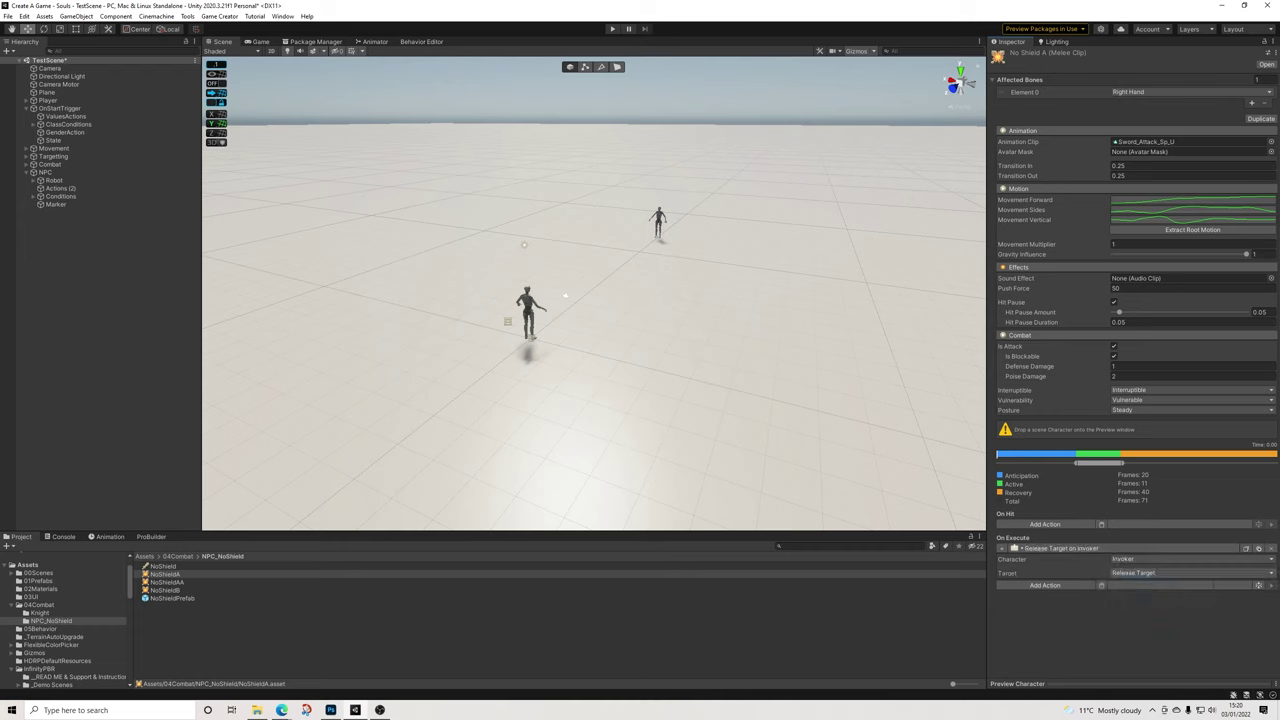
Add the same Release Target on Invoker action to On Execute of NoShieldAA and NoShieldB, and test the fight in play mode
{"action": "left_click", "coordinate": [167, 582]}
{"action": "left_click", "coordinate": [1102, 548]}
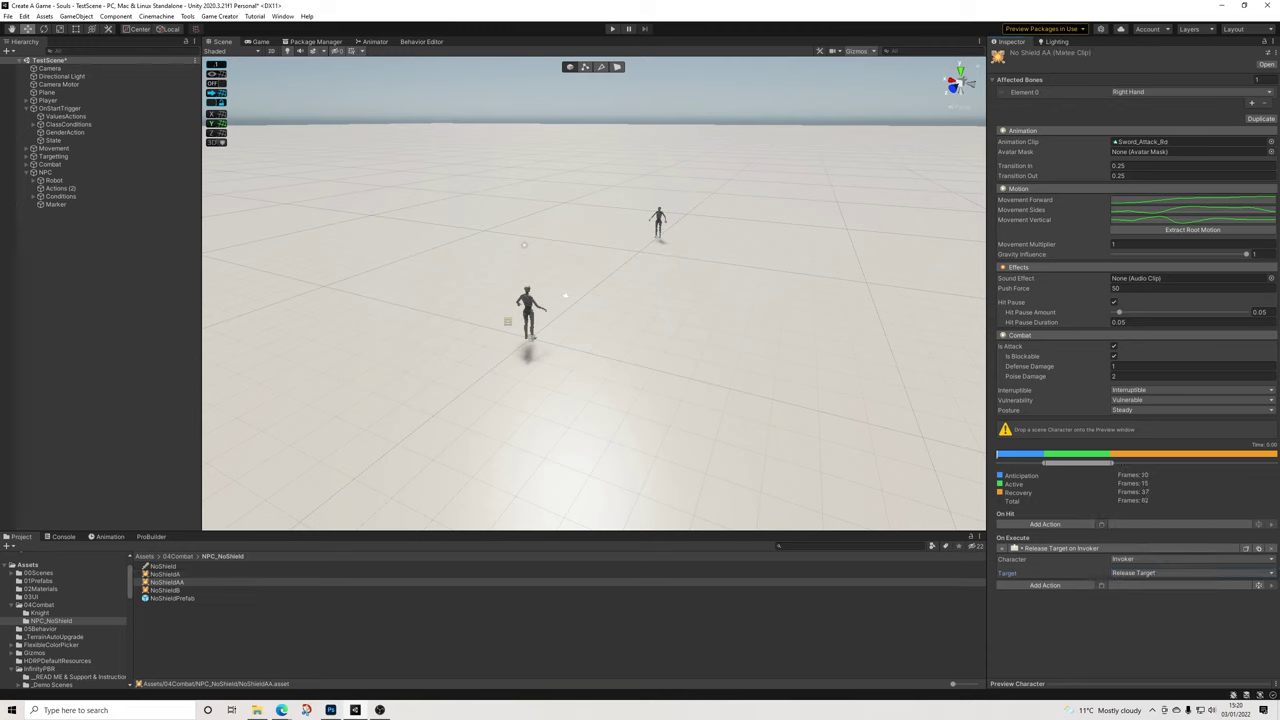
{"action": "left_click", "coordinate": [165, 590]}
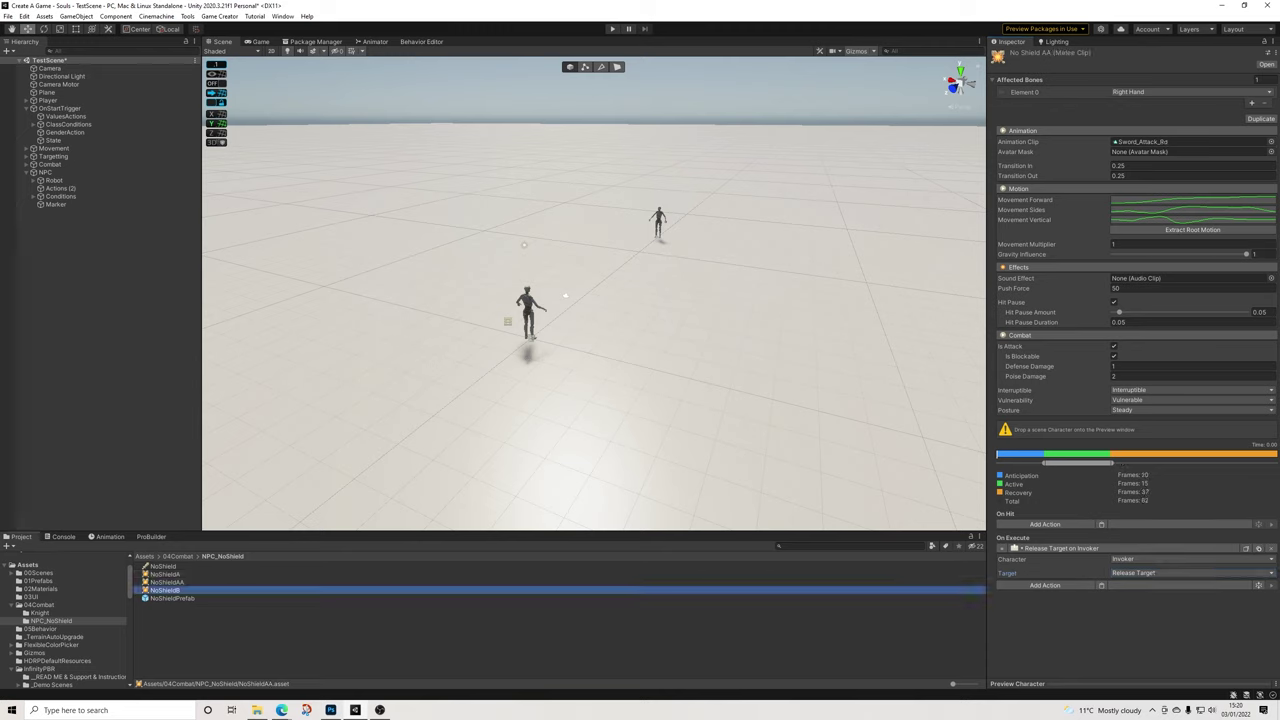
{"action": "left_click", "coordinate": [1102, 548]}
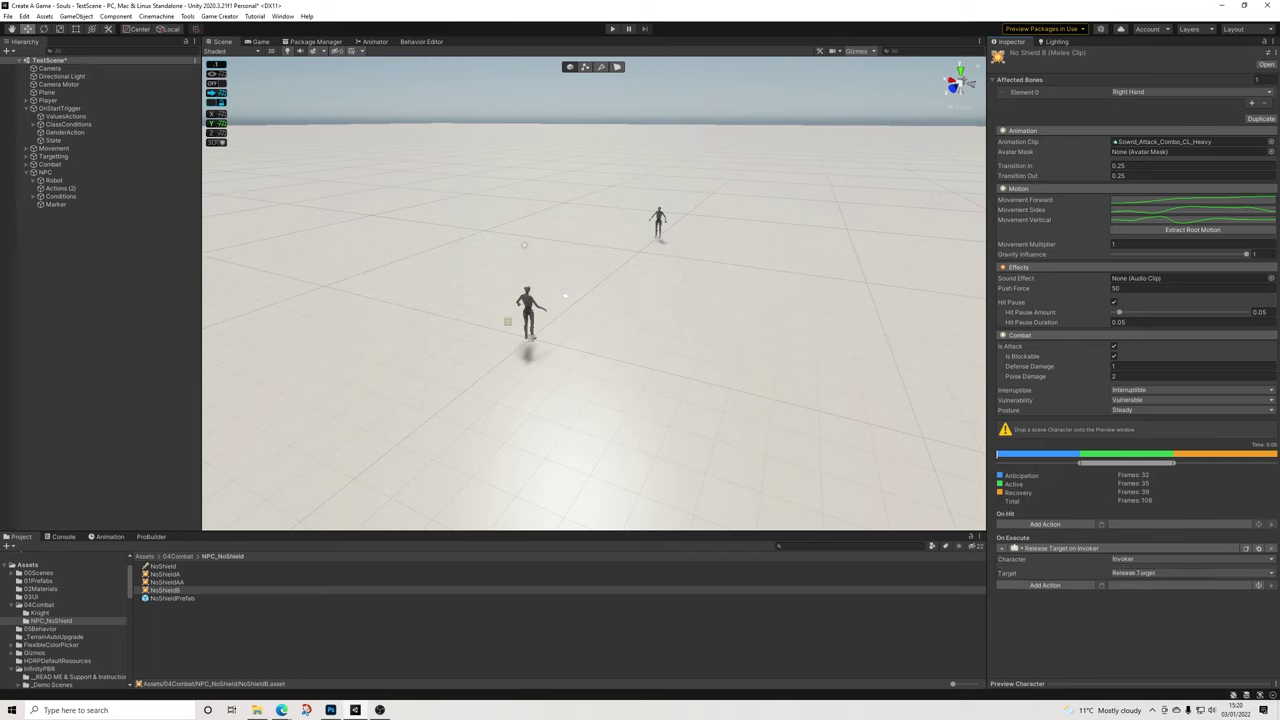
{"action": "left_click", "coordinate": [613, 29]}
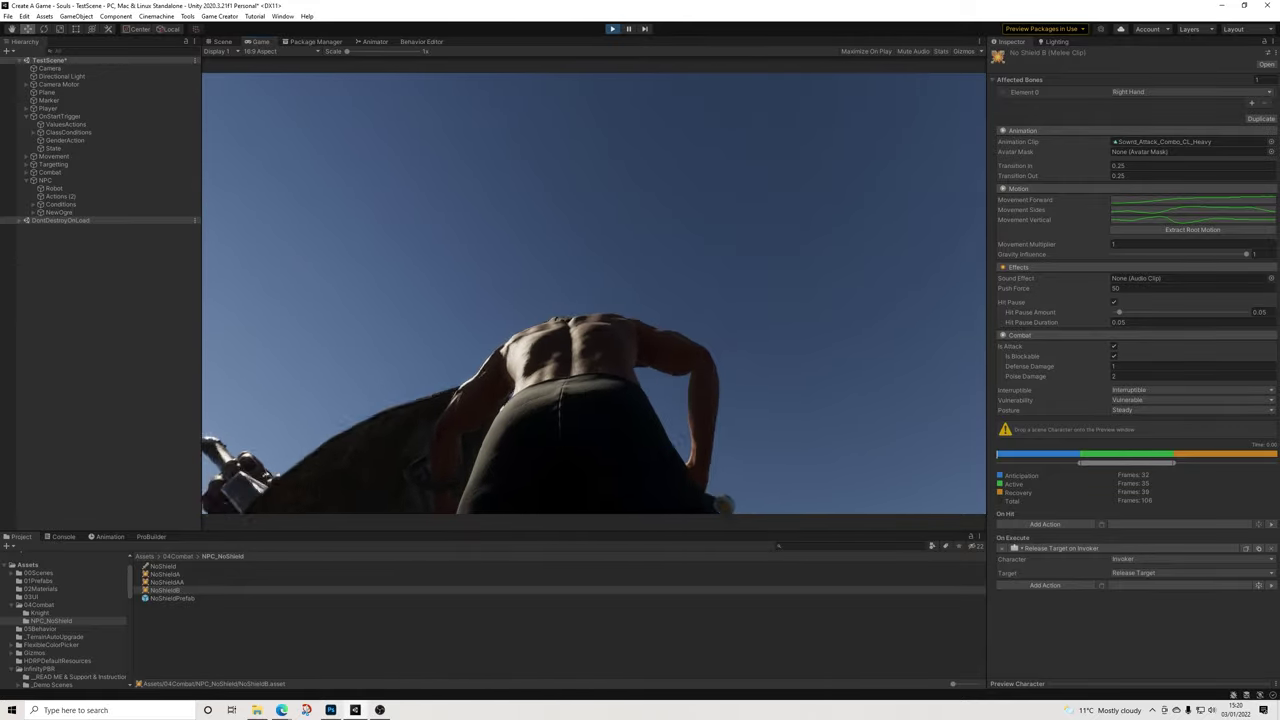
{"action": "key", "text": "ctrl+p"}
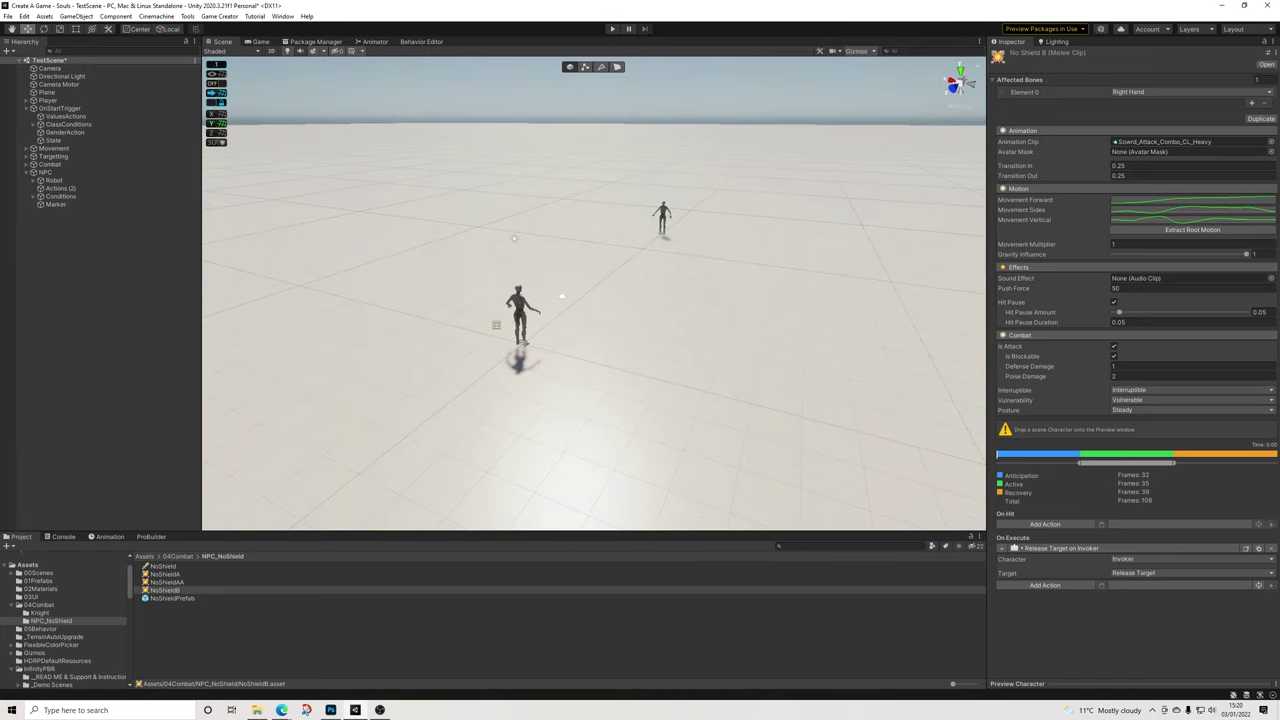
In a new play session, fit NoShieldPrefab(Clone) into the ogre's right hand at about X -0.123, Y 0.242, Z 0.039, and return to the game view
{"action": "key", "text": "ctrl+p"}
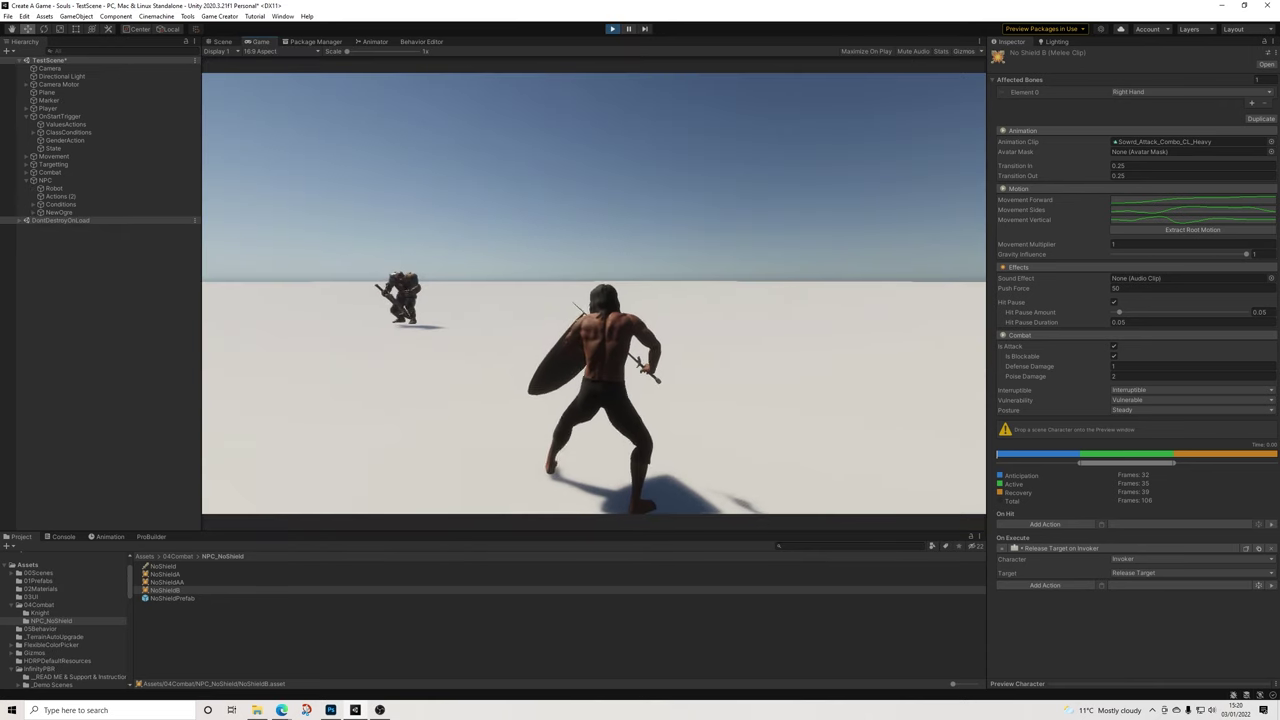
{"action": "key", "text": "ctrl+1"}
{"action": "left_click", "coordinate": [653, 210]}
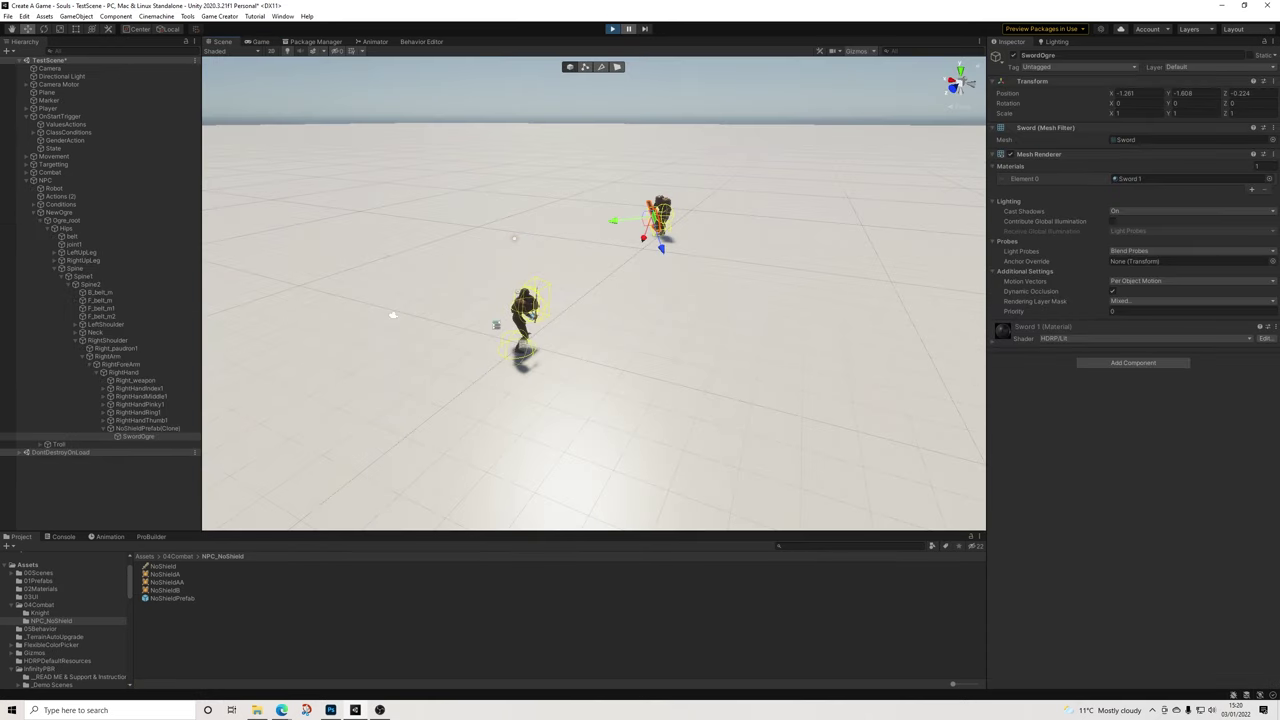
{"action": "key", "text": "f"}
{"action": "left_click_drag", "start_coordinate": [600, 300], "coordinate": [806, 300], "text": "alt"}
{"action": "left_click", "coordinate": [640, 358]}
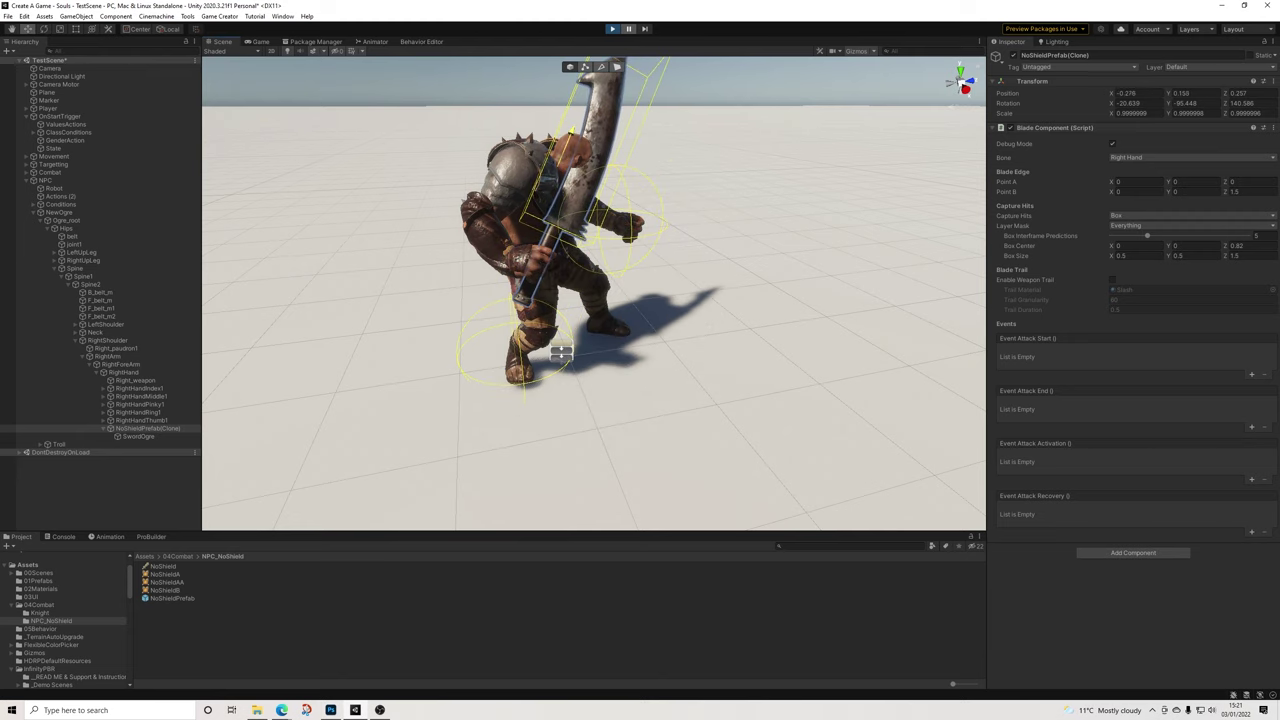
{"action": "key", "text": "f"}
{"action": "scroll", "coordinate": [594, 293], "scroll_direction": "down", "scroll_amount": 3}
{"action": "left_click_drag", "start_coordinate": [860, 440], "coordinate": [573, 286], "text": "alt"}
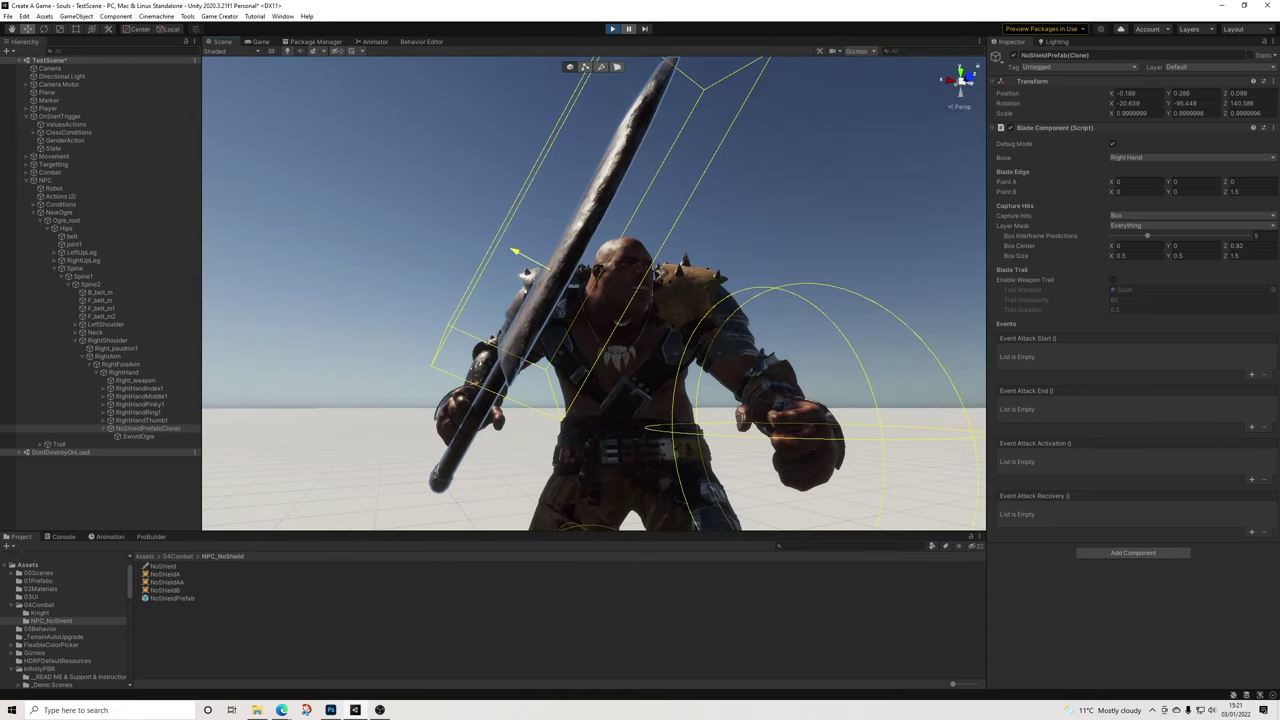
{"action": "left_click_drag", "start_coordinate": [560, 246], "coordinate": [820, 175]}
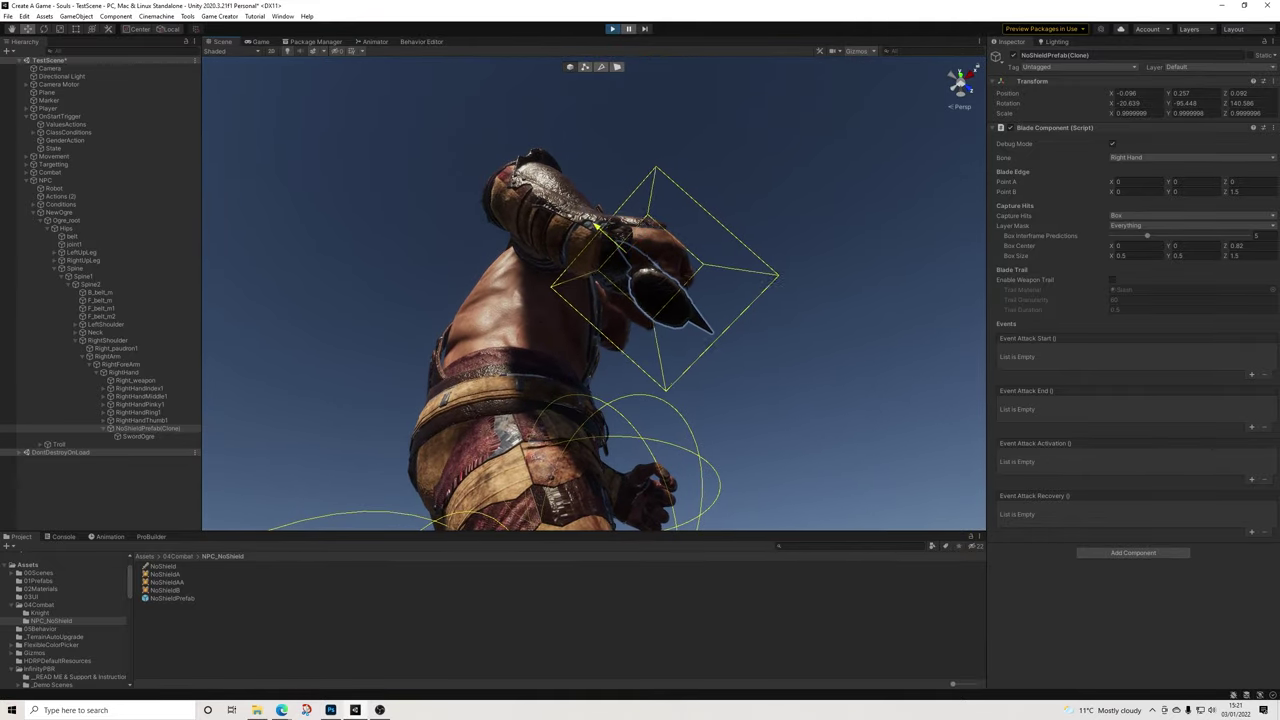
{"action": "left_click_drag", "start_coordinate": [820, 175], "coordinate": [620, 335], "text": "alt"}
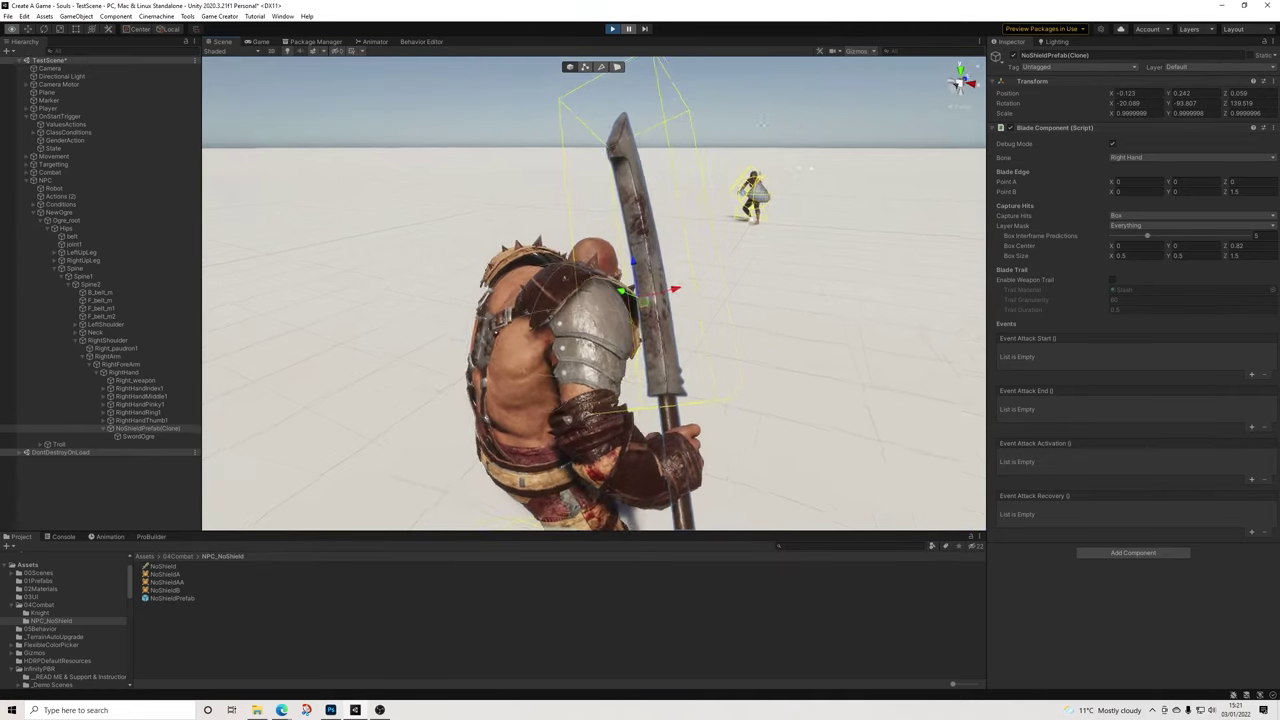
{"action": "key", "text": "ctrl+shift+p"}
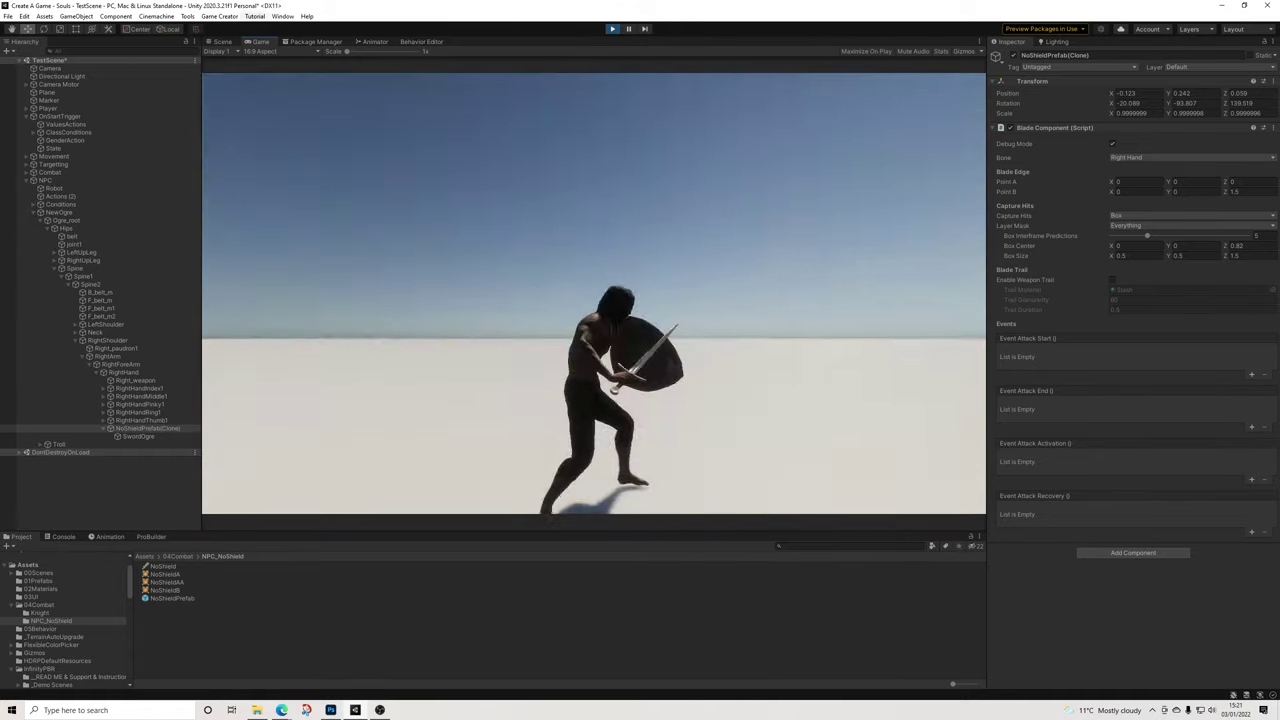
In the Scene view, refit the sword in the ogre's hand at X -0.122, Y 0.242, Z 0.058 and copy its Transform component
{"action": "key", "text": "ctrl+1"}
{"action": "left_click_drag", "start_coordinate": [598, 250], "coordinate": [600, 428], "text": "alt"}
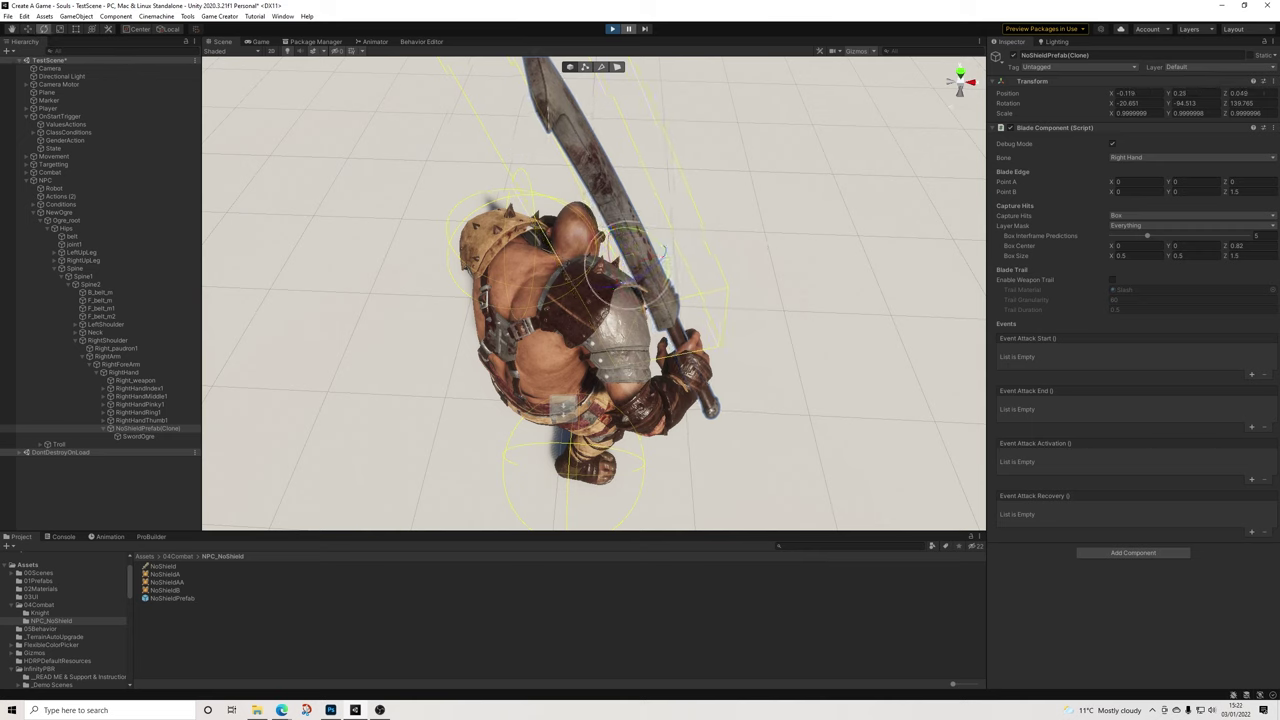
{"action": "left_click_drag", "start_coordinate": [835, 435], "coordinate": [600, 226], "text": "alt"}
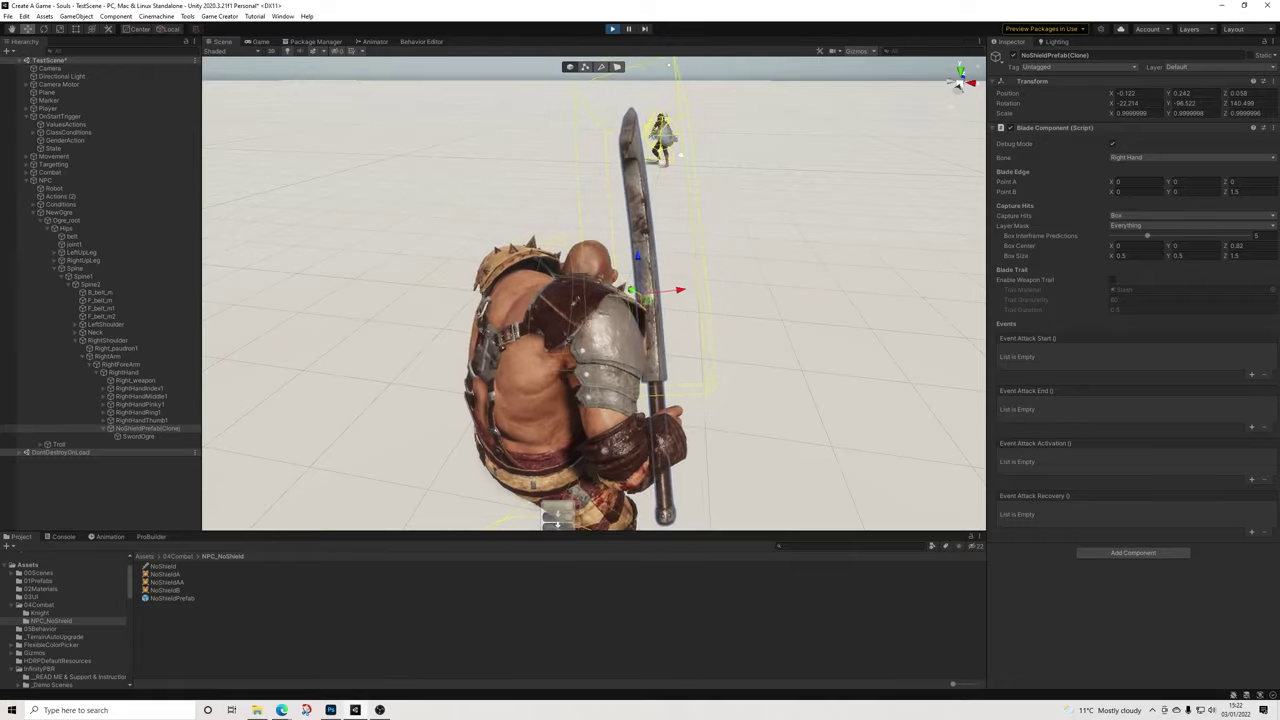
{"action": "left_click_drag", "start_coordinate": [800, 300], "coordinate": [250, 196], "text": "alt"}
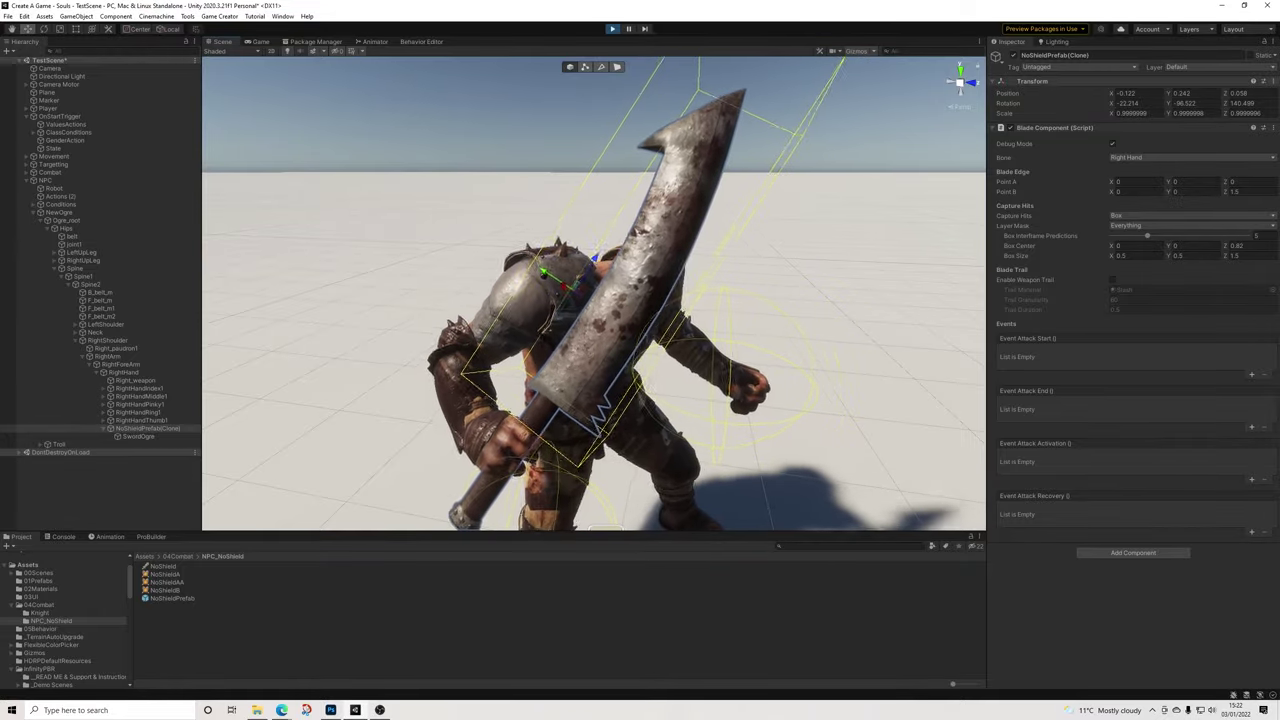
{"action": "left_click", "coordinate": [1273, 81]}
{"action": "left_click", "coordinate": [1207, 128]}
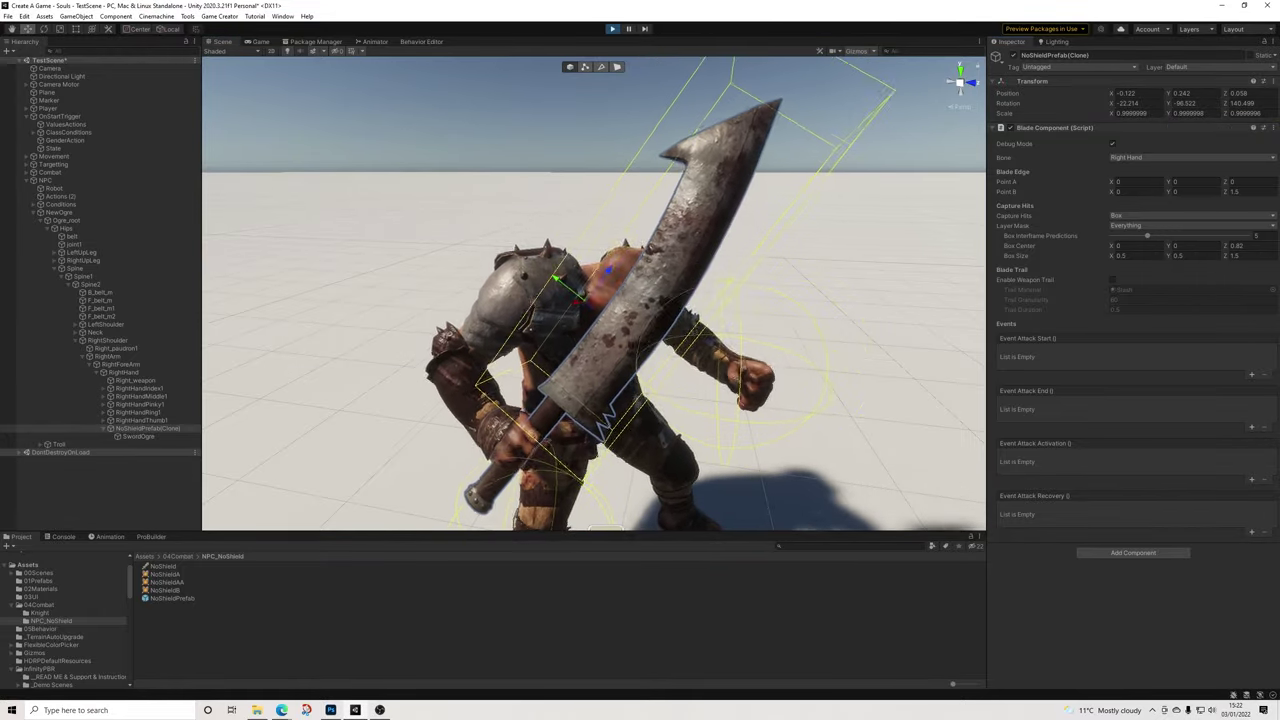
Stop play mode, paste the copied Transform values onto the NoShieldPrefab asset, and save the scene
{"action": "key", "text": "ctrl+p"}
{"action": "left_click", "coordinate": [172, 598]}
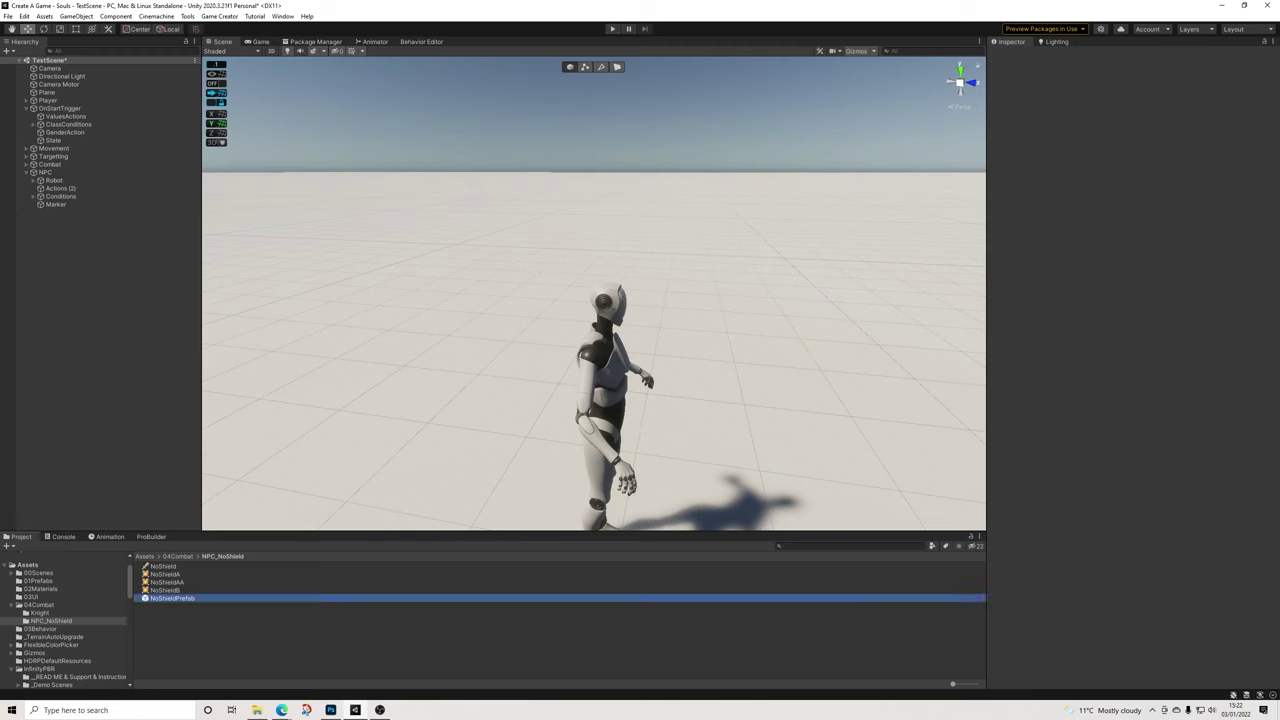
{"action": "left_click", "coordinate": [1273, 175]}
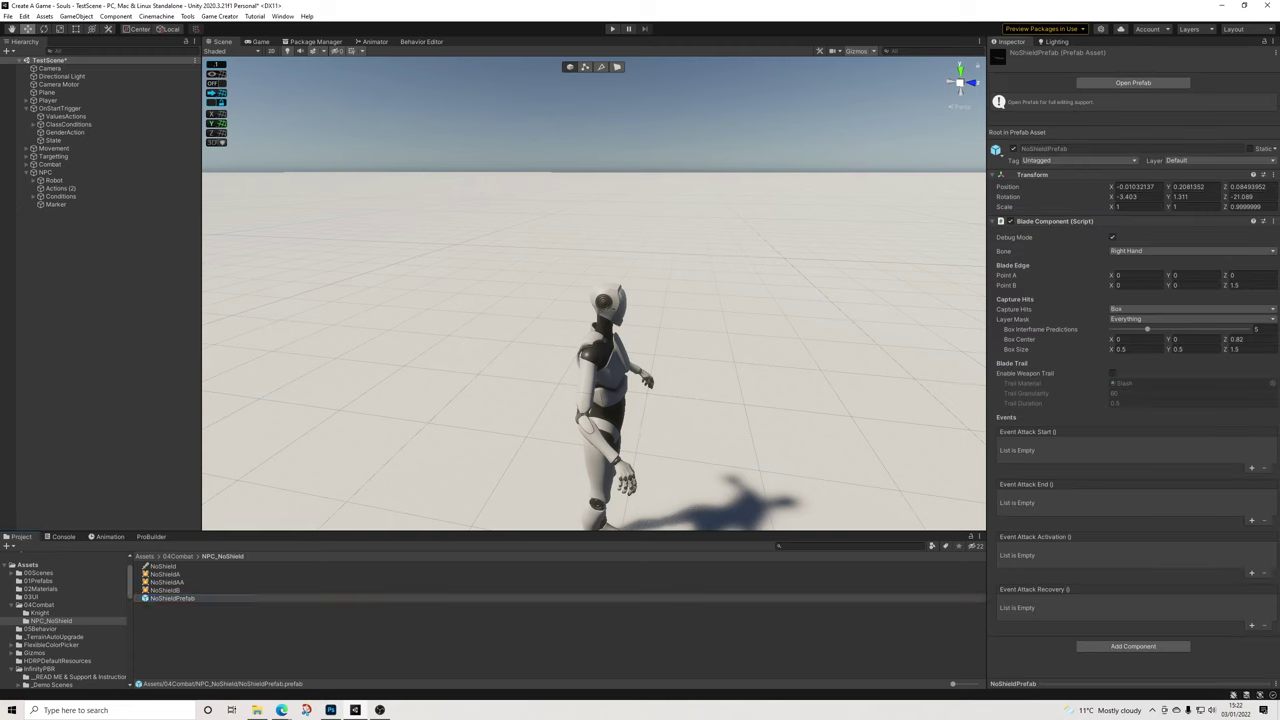
{"action": "double_click", "coordinate": [172, 598]}
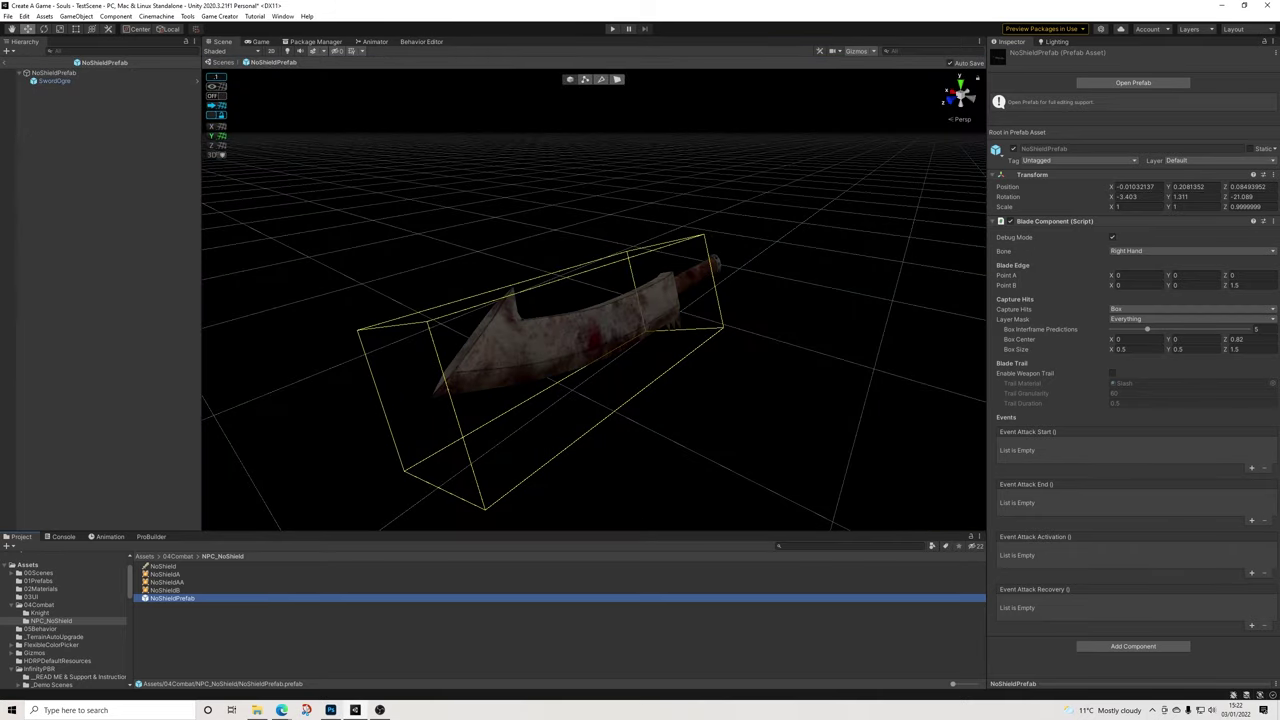
{"action": "left_click", "coordinate": [1273, 175]}
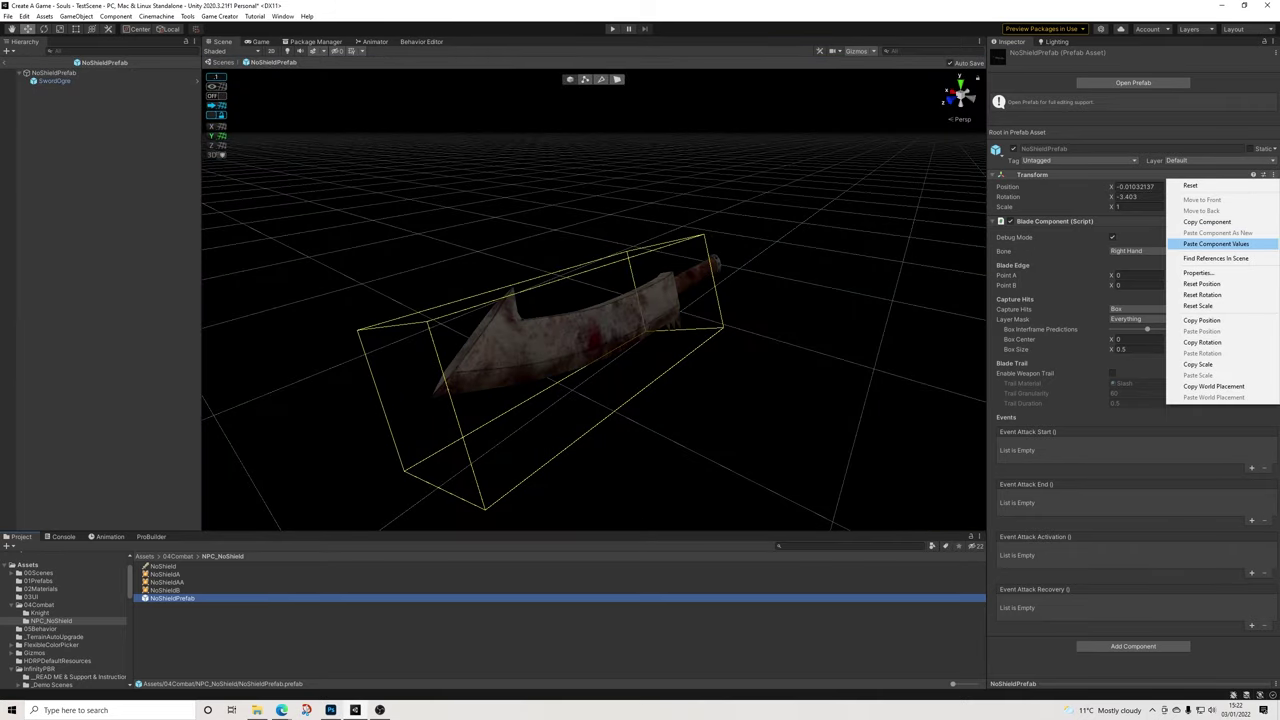
{"action": "left_click", "coordinate": [1215, 244]}
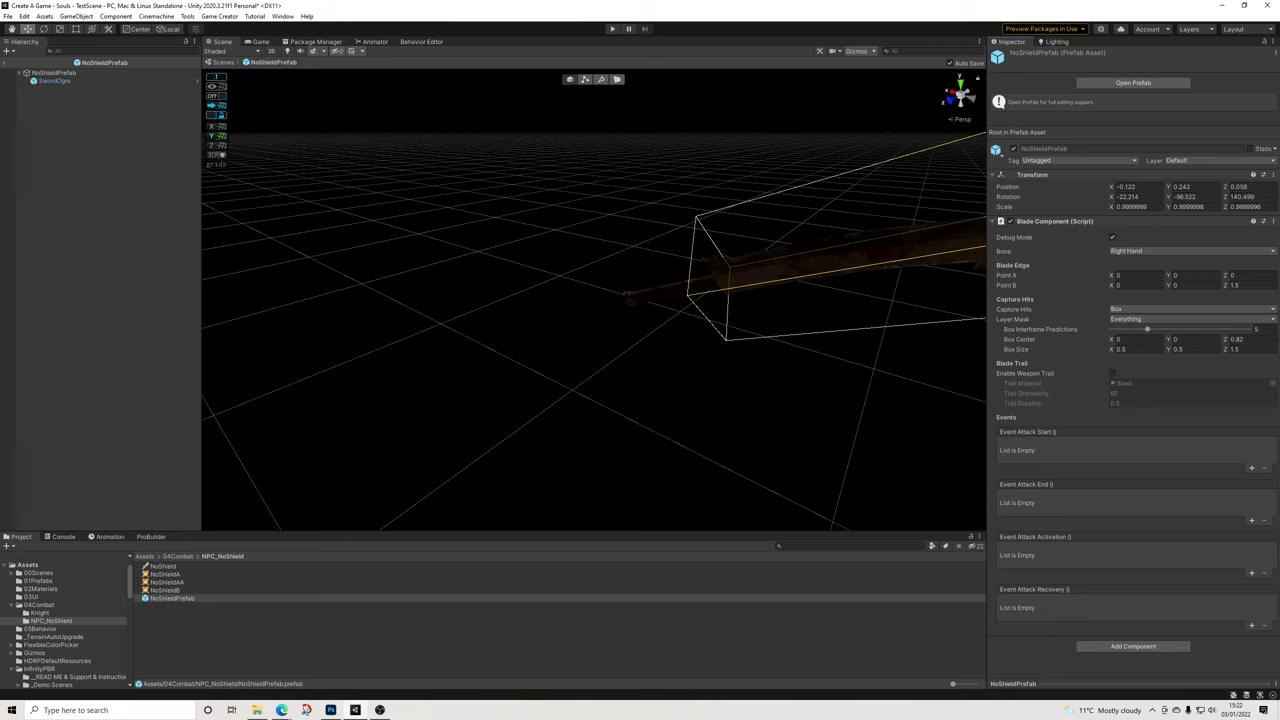
{"action": "left_click", "coordinate": [27, 73]}
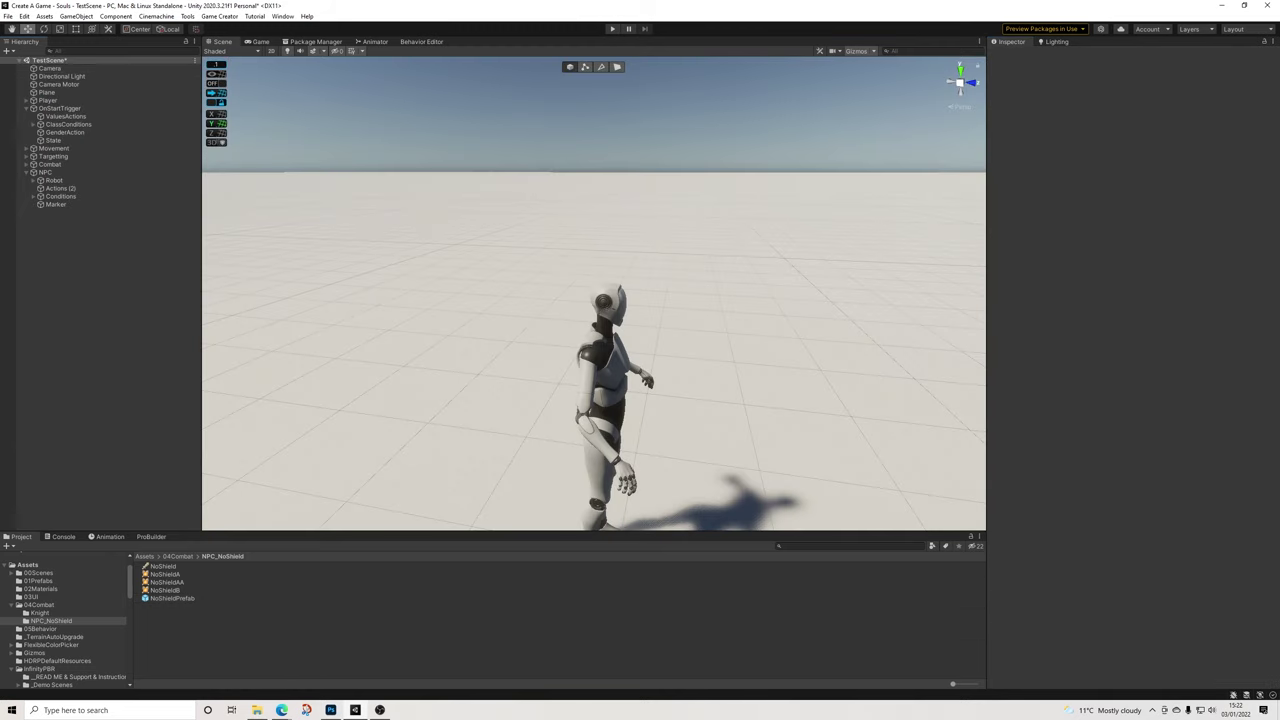
{"action": "left_click", "coordinate": [8, 16]}
{"action": "left_click", "coordinate": [30, 63]}
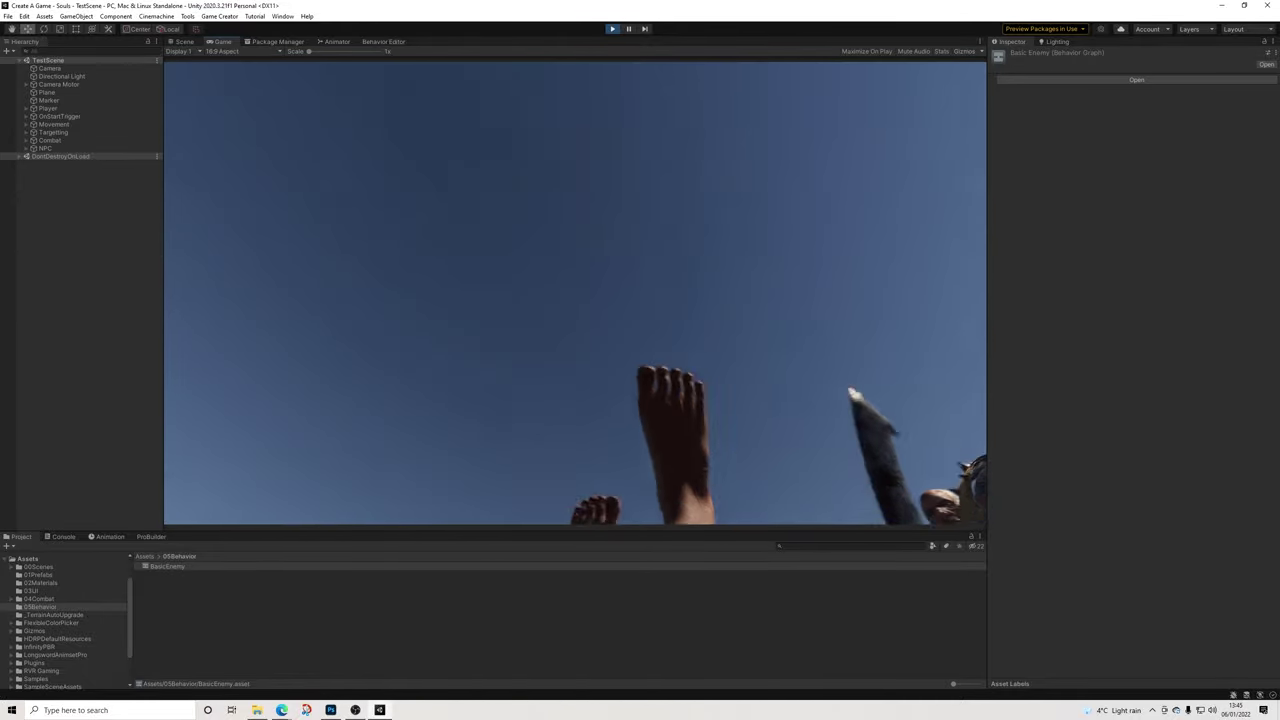
After stopping play mode, give the NoShield branch's Set Target task the Character Invoker Is Not Attacking condition, with mode Allow To Complete
{"action": "key", "text": "ctrl+p"}
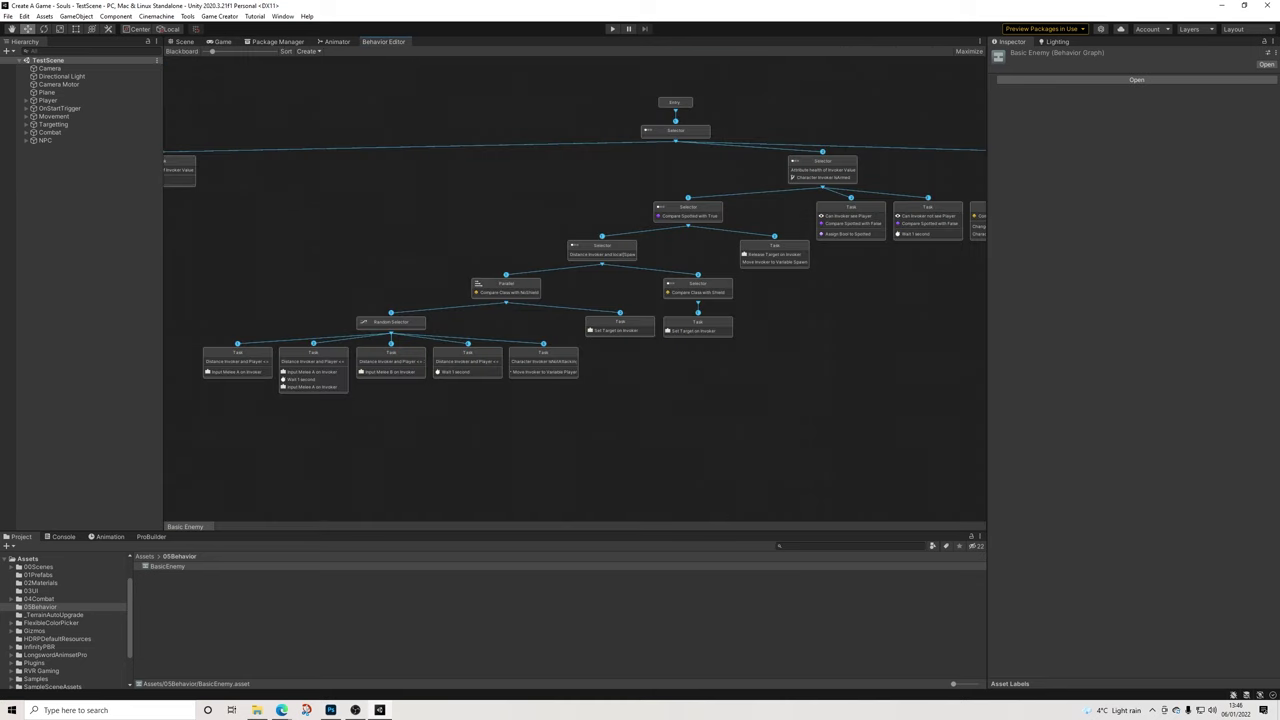
{"action": "left_click", "coordinate": [543, 362]}
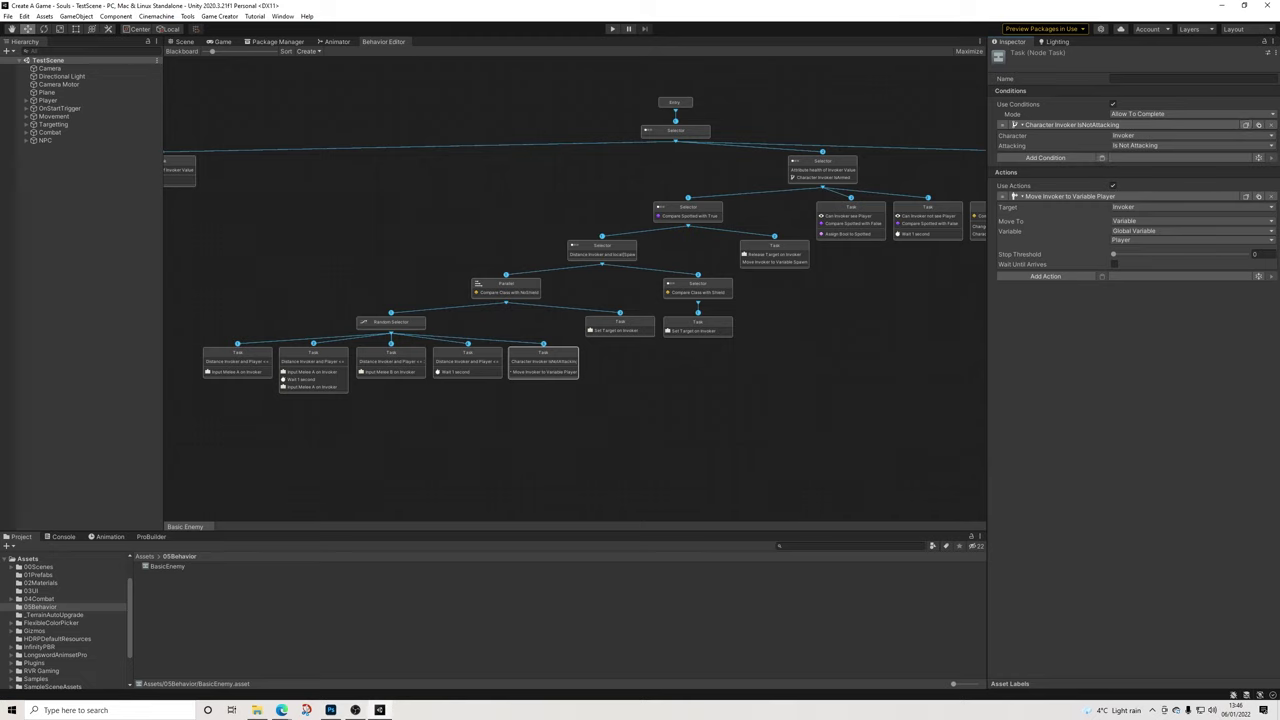
{"action": "left_click", "coordinate": [620, 327]}
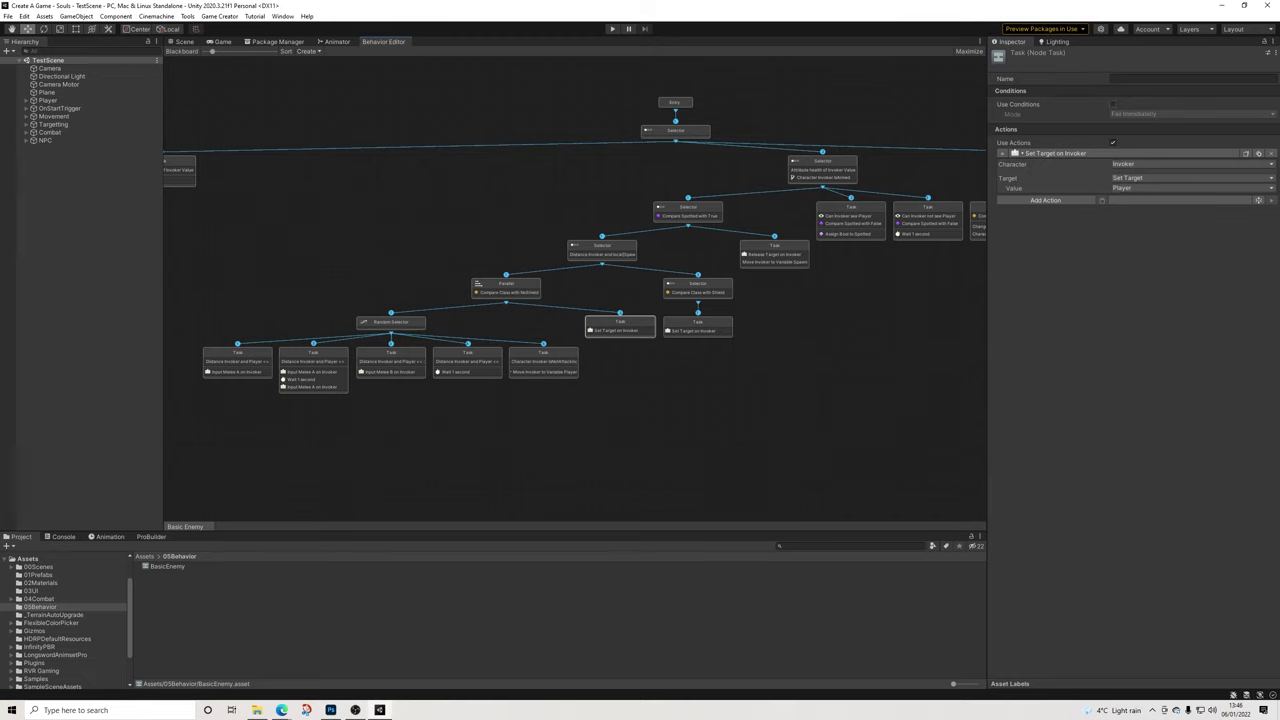
{"action": "left_click", "coordinate": [1113, 104]}
{"action": "left_click", "coordinate": [1150, 114]}
{"action": "left_click", "coordinate": [1152, 136]}
{"action": "left_click", "coordinate": [1102, 125]}
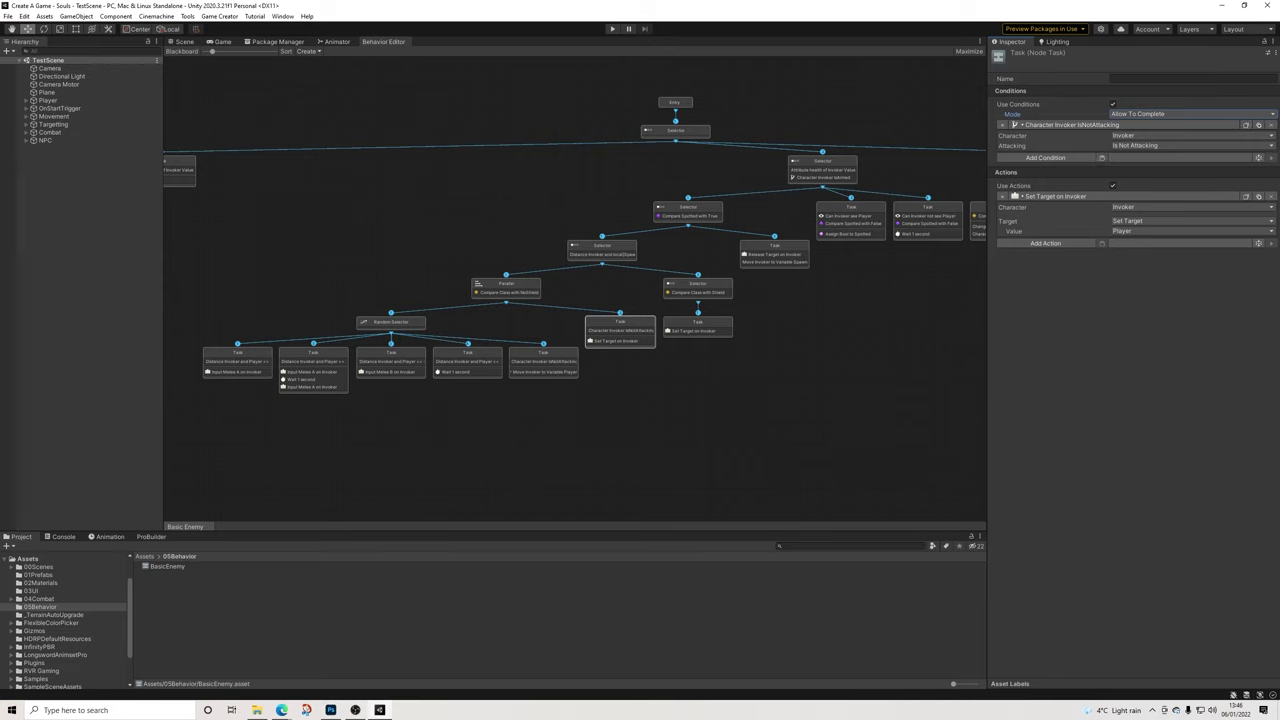
Add the Is Not Attacking condition with mode Allow To Complete to the Release Target task, and test the ogre fight in play mode
{"action": "left_click", "coordinate": [775, 250]}
{"action": "left_click", "coordinate": [1113, 104]}
{"action": "left_click", "coordinate": [1150, 114]}
{"action": "left_click", "coordinate": [1152, 136]}
{"action": "left_click", "coordinate": [1102, 125]}
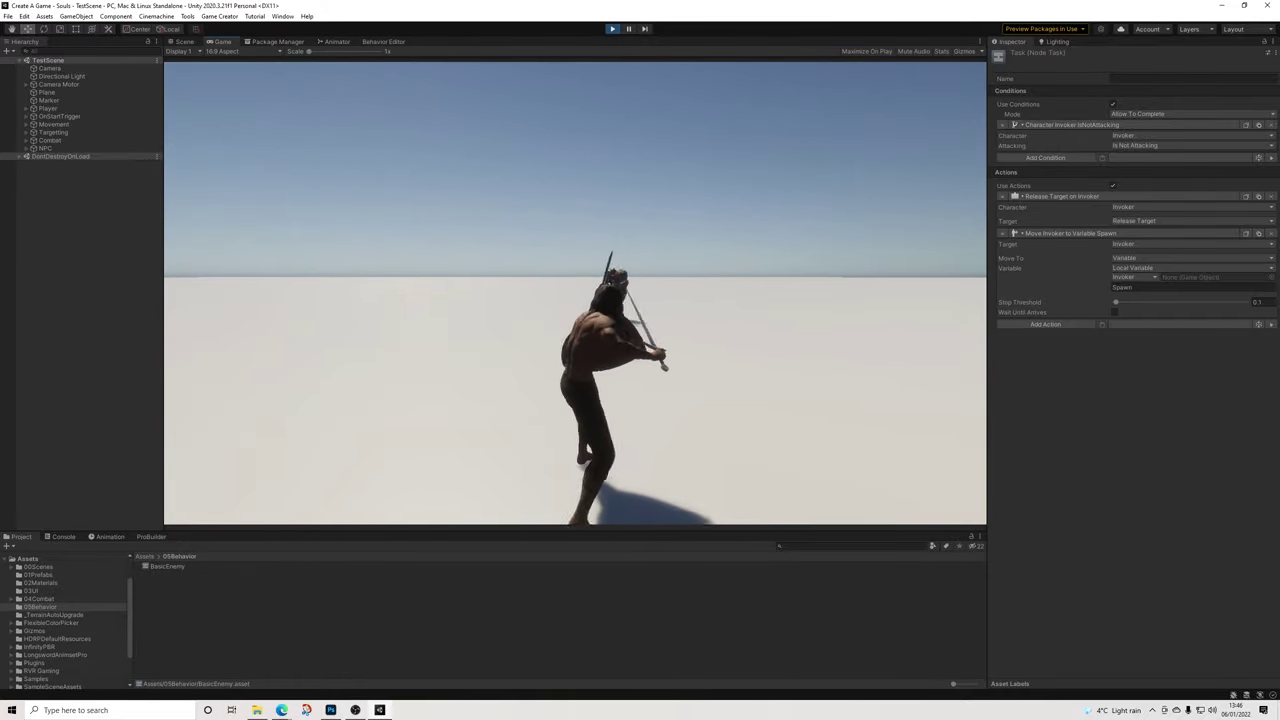
{"action": "key", "text": "d"}
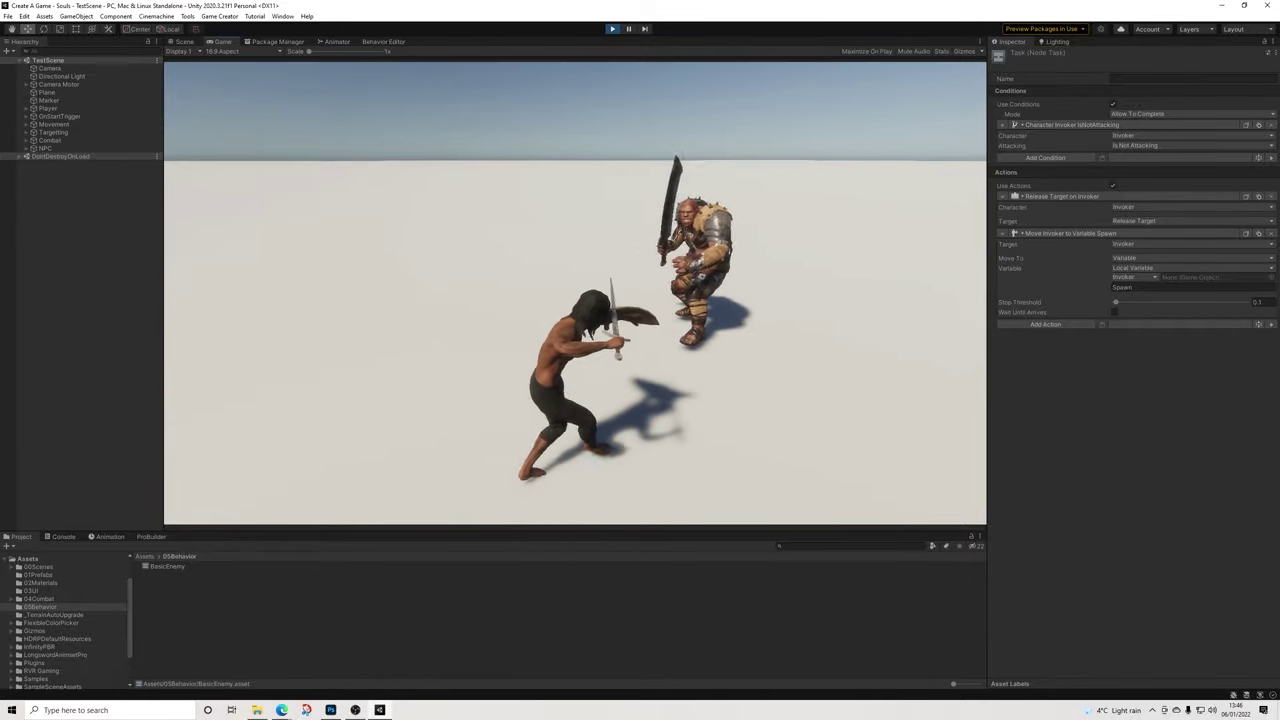
{"action": "key", "text": "ctrl+p"}
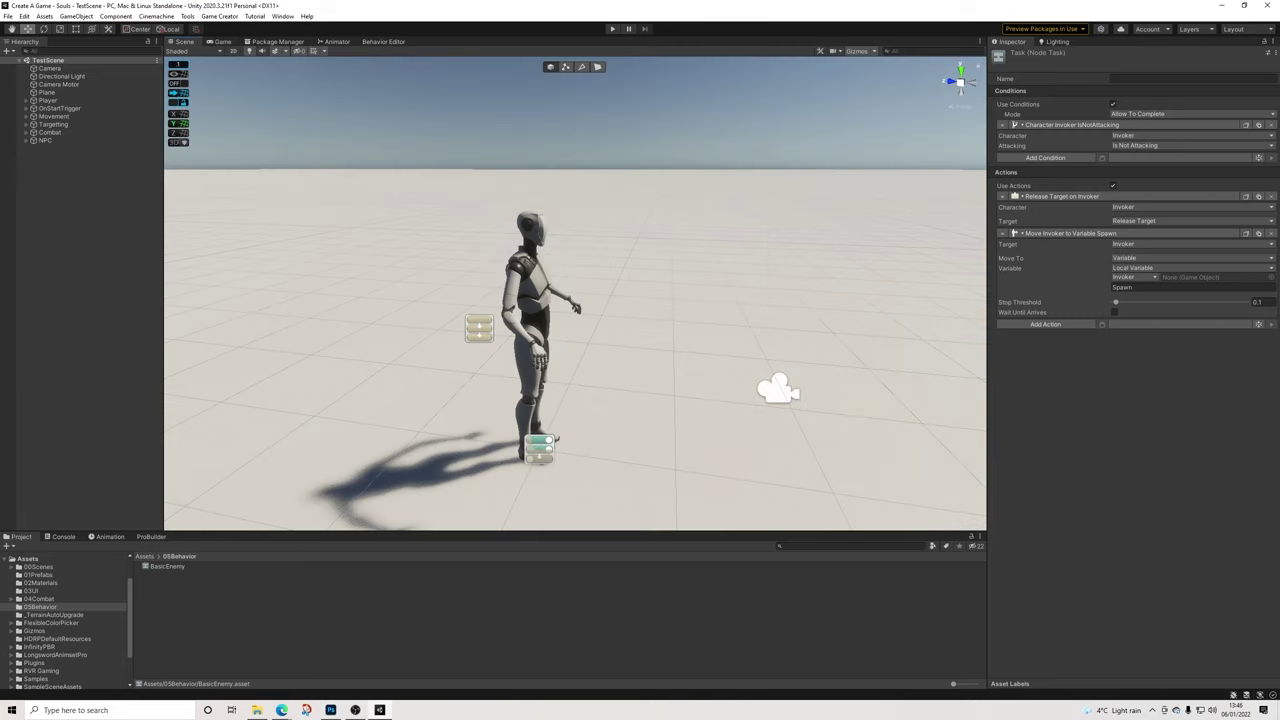
Add a UI Canvas as a child of the NPC object
{"action": "scroll", "coordinate": [575, 293], "scroll_direction": "down", "scroll_amount": 10}
{"action": "middle_click_drag", "start_coordinate": [790, 305], "coordinate": [440, 272]}
{"action": "scroll", "coordinate": [358, 300], "scroll_direction": "down", "scroll_amount": 3}
{"action": "scroll", "coordinate": [465, 273], "scroll_direction": "up", "scroll_amount": 2}
{"action": "left_click", "coordinate": [46, 140]}
{"action": "left_click", "coordinate": [27, 140]}
{"action": "left_click", "coordinate": [44, 140]}
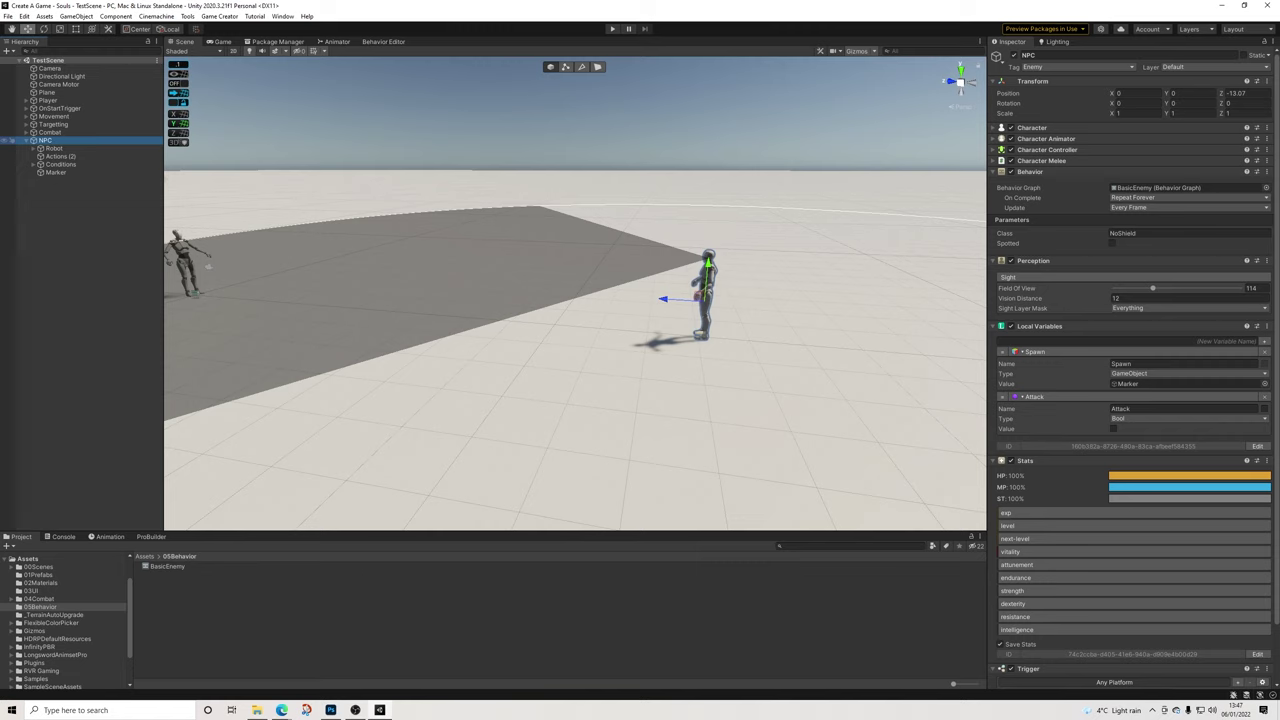
{"action": "right_click", "coordinate": [44, 141]}
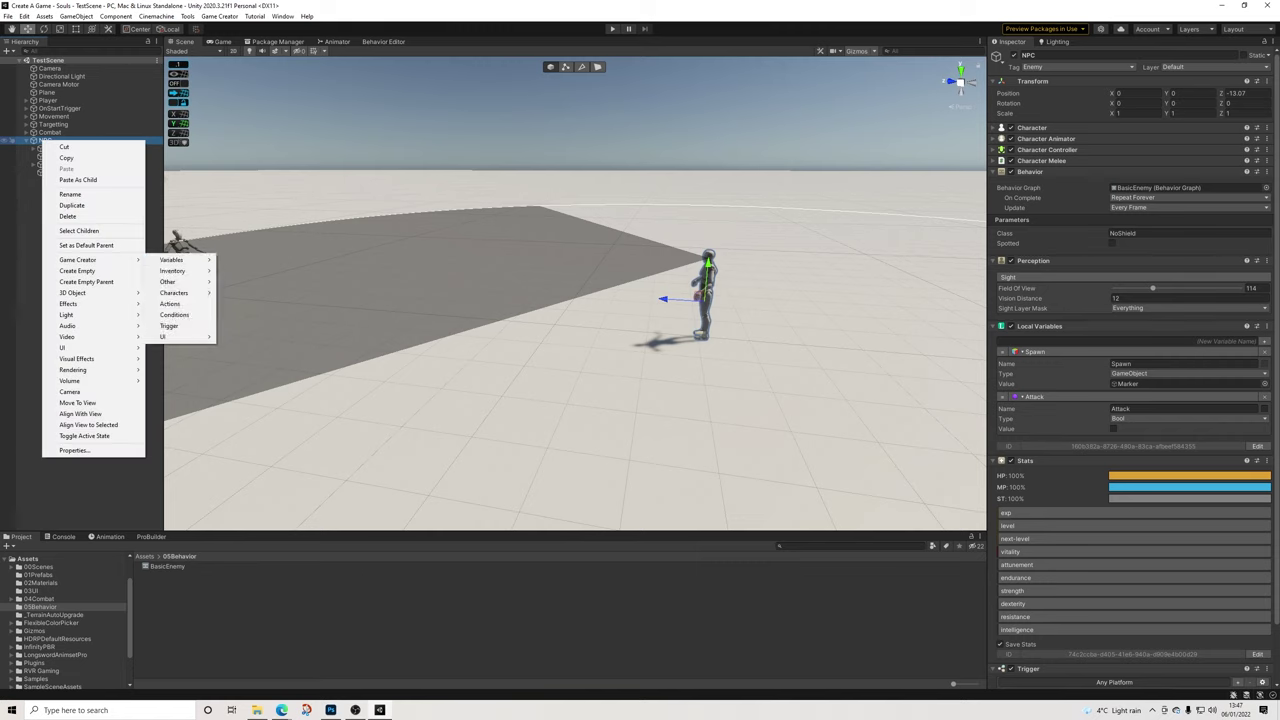
{"action": "mouse_move", "coordinate": [90, 259]}
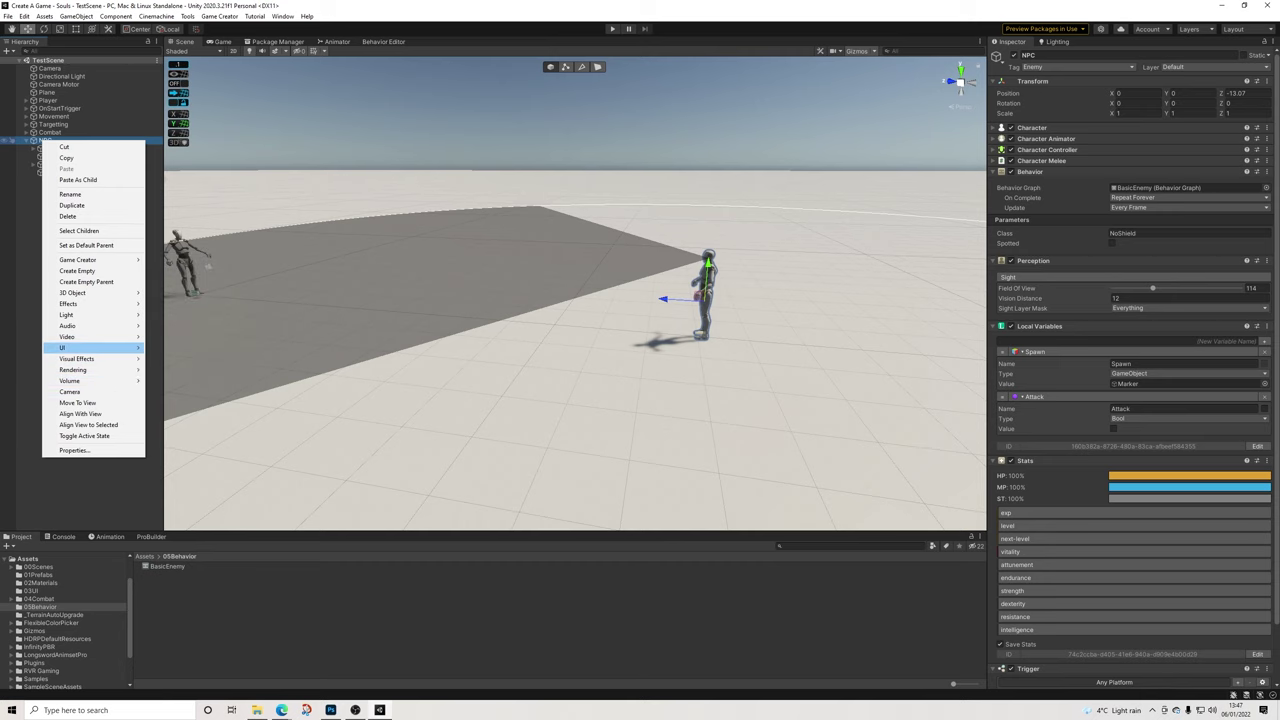
{"action": "mouse_move", "coordinate": [80, 347]}
{"action": "left_click", "coordinate": [170, 490]}
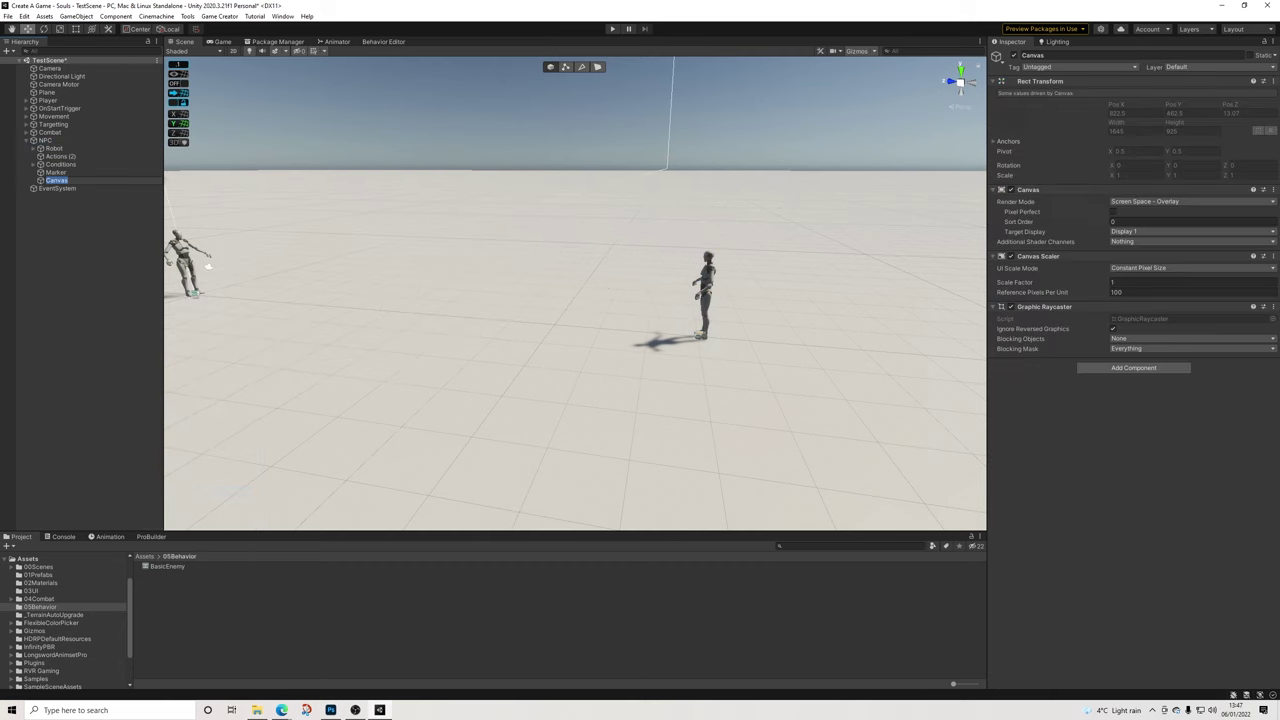
Set the Canvas to World Space render mode, position 0, 0, 0, width 100 and height 100
{"action": "left_click", "coordinate": [1190, 201]}
{"action": "left_click", "coordinate": [1150, 235]}
{"action": "left_click", "coordinate": [1130, 103]}
{"action": "type", "text": "0"}
{"action": "key", "text": "Tab"}
{"action": "type", "text": "0"}
{"action": "key", "text": "Tab"}
{"action": "type", "text": "0"}
{"action": "key", "text": "Tab"}
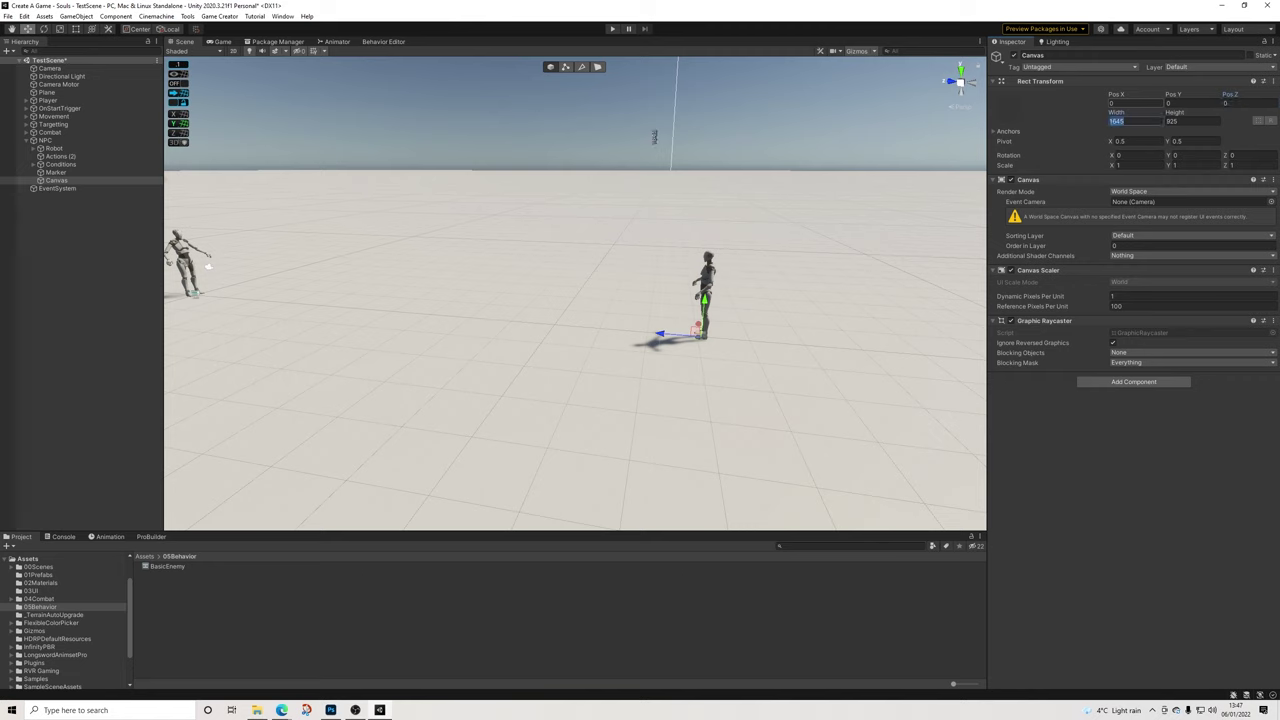
{"action": "type", "text": "100"}
{"action": "key", "text": "Tab"}
{"action": "type", "text": "100"}
Scale the Canvas to 0.01 on all three axes
{"action": "left_click", "coordinate": [1136, 166]}
{"action": "type", "text": "0.01"}
{"action": "key", "text": "Tab"}
{"action": "type", "text": "00.01"}
{"action": "key", "text": "Tab"}
{"action": "type", "text": "0"}
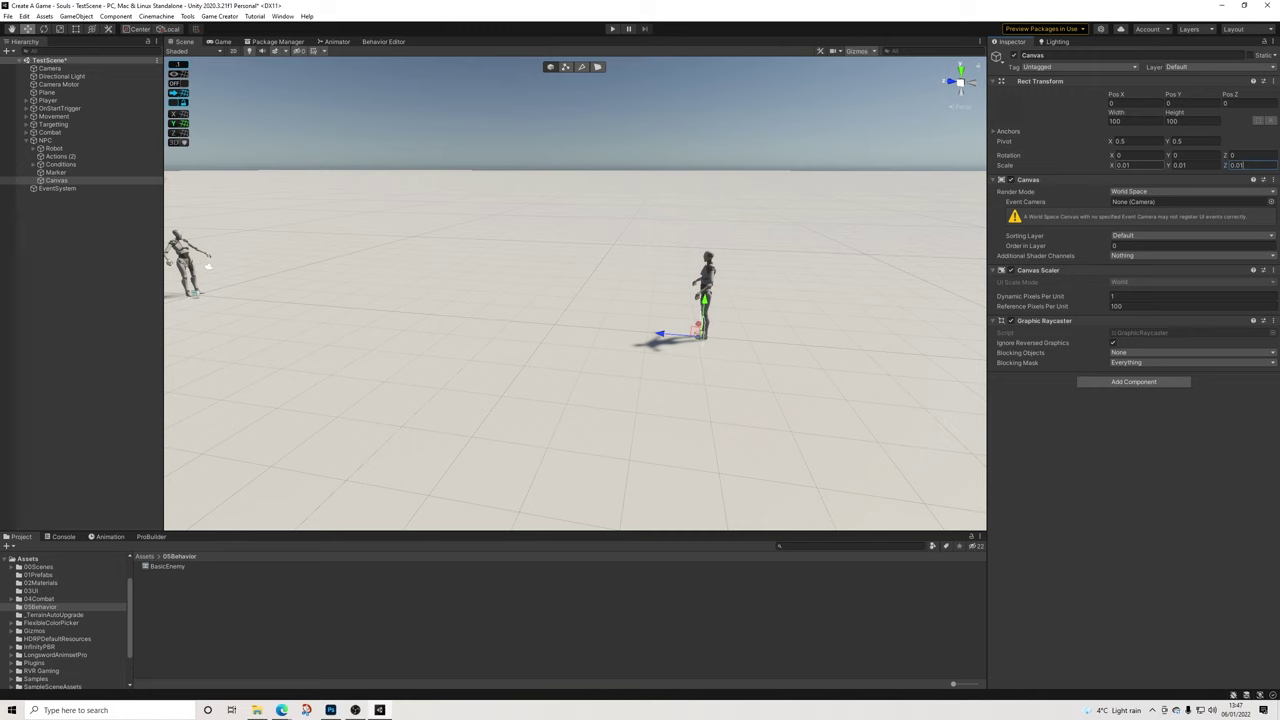
Frame the Canvas with the robot and set its scale to 0.02 on all three axes
{"action": "type", "text": "f"}
{"action": "left_click_drag", "start_coordinate": [420, 310], "coordinate": [740, 320], "text": "alt"}
{"action": "scroll", "coordinate": [575, 293], "scroll_direction": "down", "scroll_amount": 10}
{"action": "left_click_drag", "start_coordinate": [600, 310], "coordinate": [690, 285], "text": "alt"}
{"action": "middle_click_drag", "start_coordinate": [690, 285], "coordinate": [695, 347]}
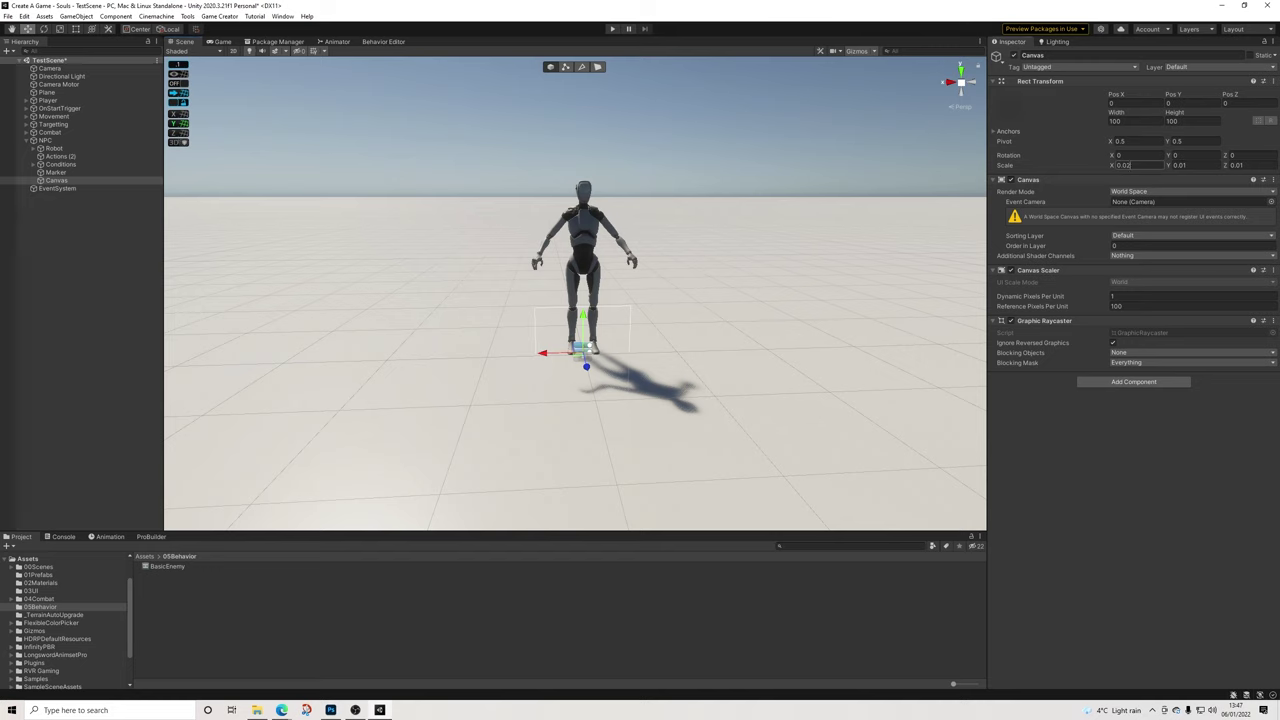
{"action": "type", "text": ".02"}
{"action": "key", "text": "Tab"}
Raise the Canvas to Pos Y 1.8, level with the top of the robot's head
{"action": "left_click_drag", "start_coordinate": [583, 316], "coordinate": [584, 138]}
{"action": "left_click_drag", "start_coordinate": [590, 200], "coordinate": [582, 175], "text": "alt"}
{"action": "middle_click_drag", "start_coordinate": [582, 175], "coordinate": [587, 206]}
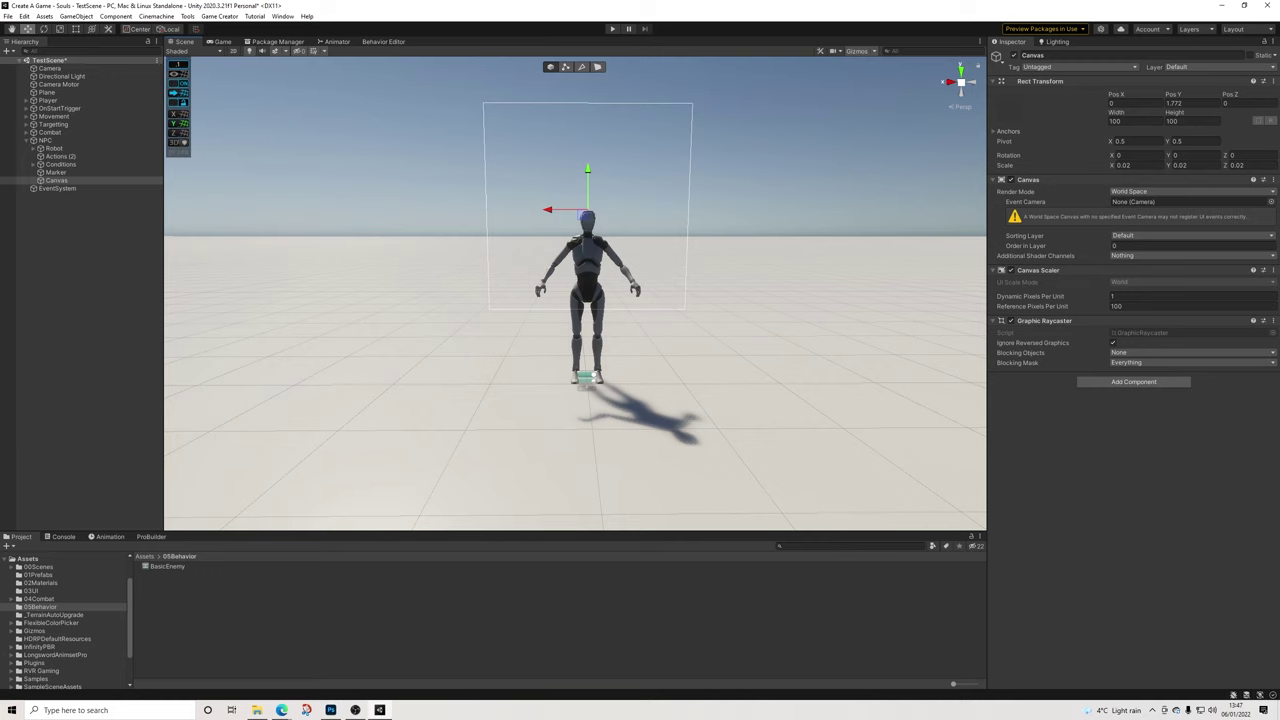
{"action": "mouse_move", "coordinate": [587, 184]}
{"action": "left_mouse_down"}
{"action": "mouse_move", "coordinate": [587, 202]}
{"action": "mouse_move", "coordinate": [587, 181]}
{"action": "left_mouse_up"}
{"action": "scroll", "coordinate": [587, 181], "scroll_direction": "up", "scroll_amount": 3}
{"action": "middle_click_drag", "start_coordinate": [587, 181], "coordinate": [576, 280]}
{"action": "scroll", "coordinate": [570, 241], "scroll_direction": "up", "scroll_amount": 2}
{"action": "left_click_drag", "start_coordinate": [576, 280], "coordinate": [577, 273], "text": "alt"}
Add a UI Image as a child of the Canvas
{"action": "right_click", "coordinate": [54, 180]}
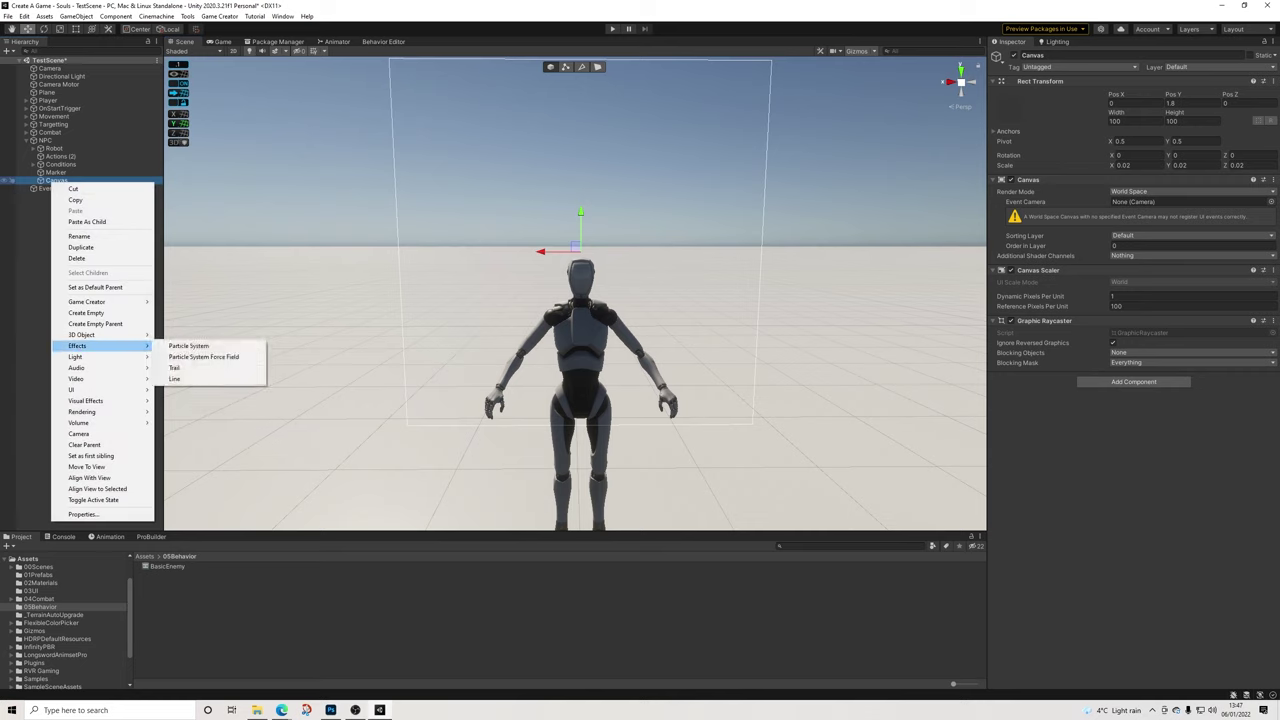
{"action": "mouse_move", "coordinate": [82, 334]}
{"action": "mouse_move", "coordinate": [75, 389]}
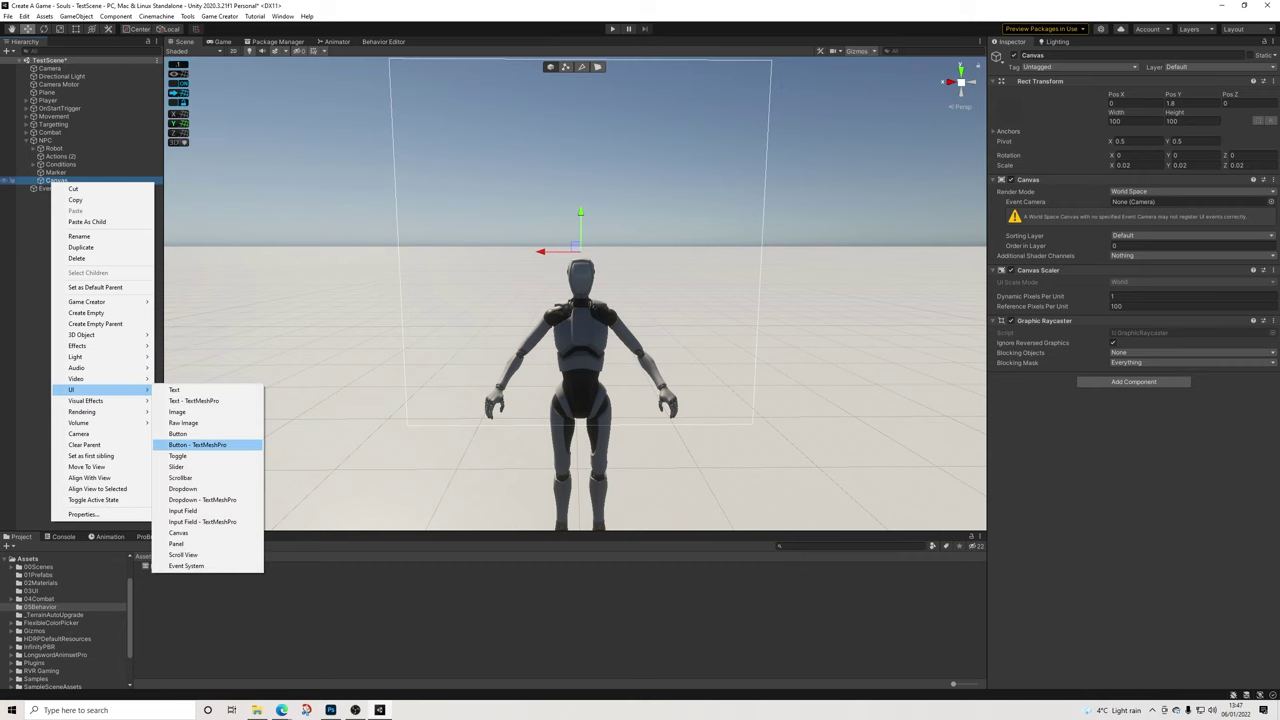
{"action": "left_click", "coordinate": [185, 408]}
{"action": "middle_click_drag", "start_coordinate": [580, 300], "coordinate": [577, 332]}
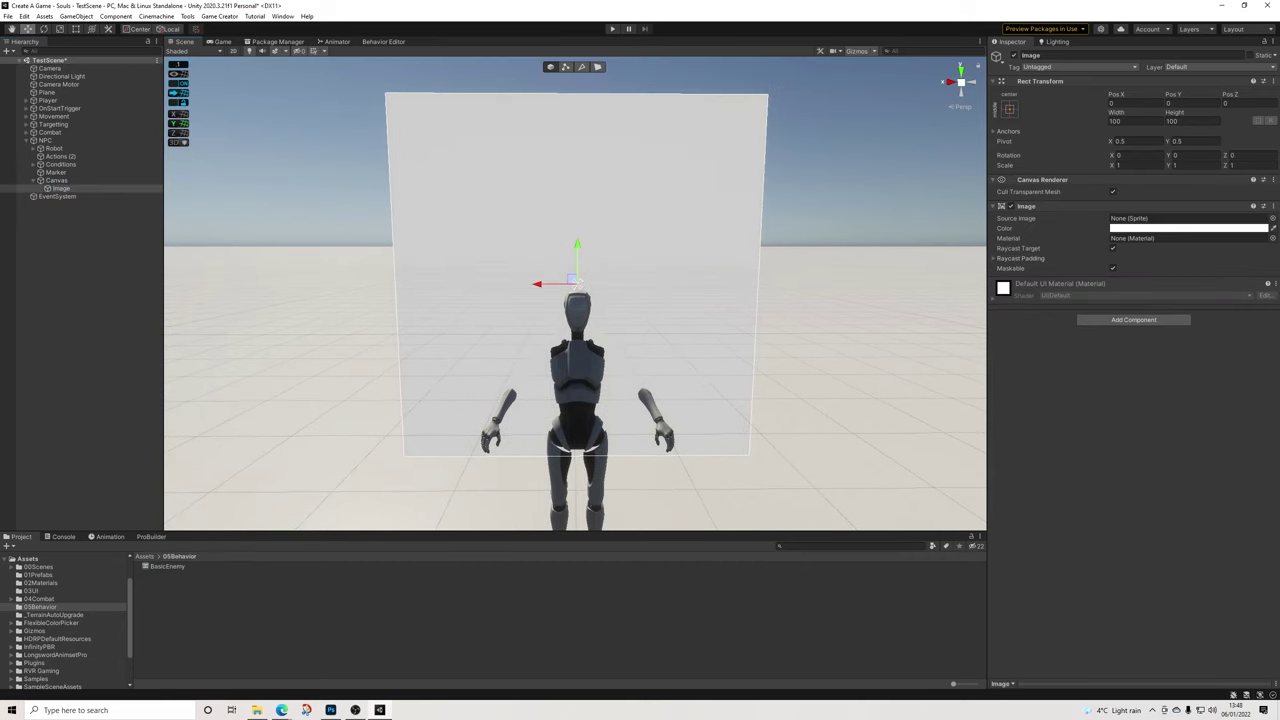
Shrink the Image with the Rect tool to a strip about 7.4 high above the robot's head, at about Pos Y 6.2
{"action": "key", "text": "t"}
{"action": "left_click_drag", "start_coordinate": [577, 95], "coordinate": [578, 258]}
{"action": "left_click_drag", "start_coordinate": [737, 456], "coordinate": [734, 249]}
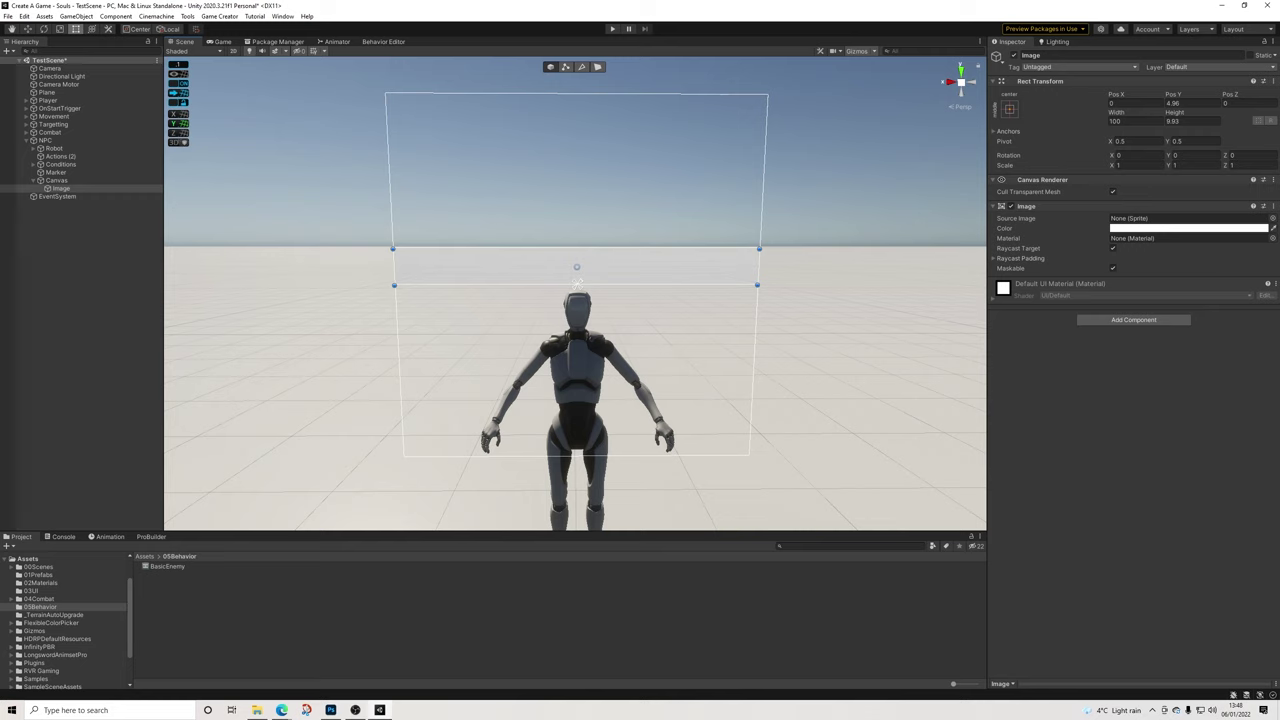
{"action": "left_click_drag", "start_coordinate": [735, 287], "coordinate": [734, 282]}
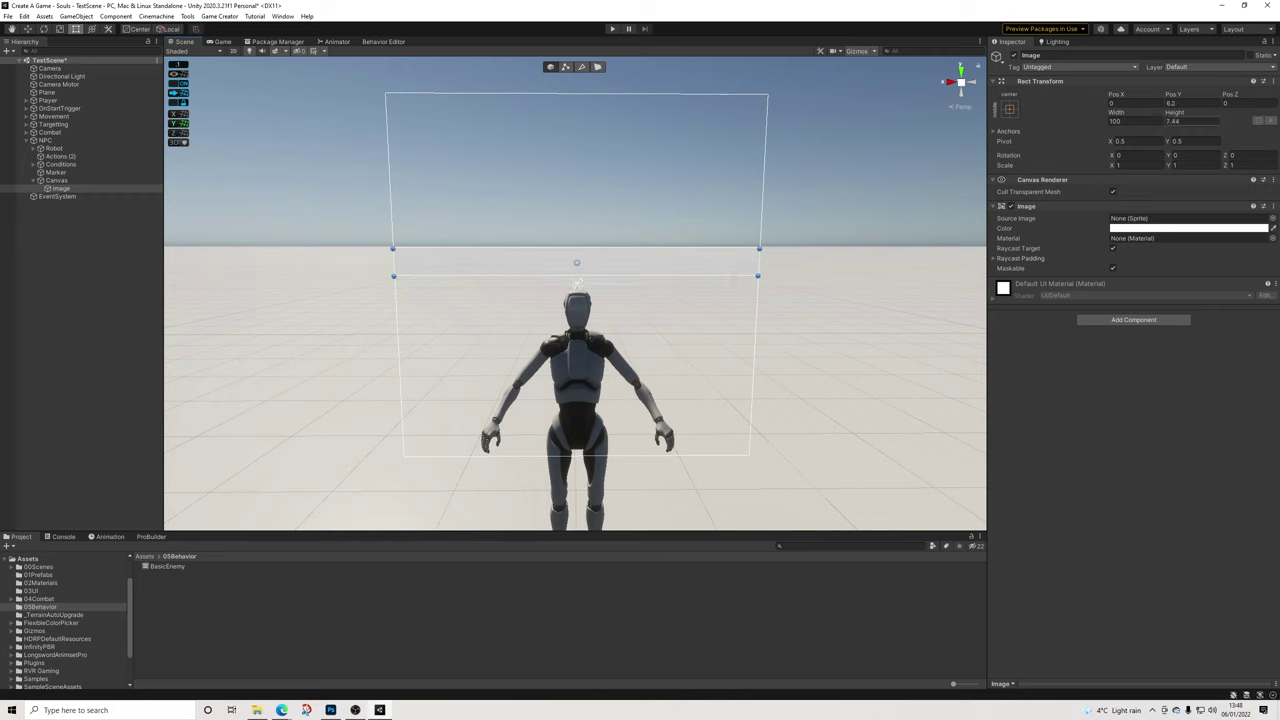
Set the Image's width to 40 and height to 5
{"action": "type", "text": "7"}
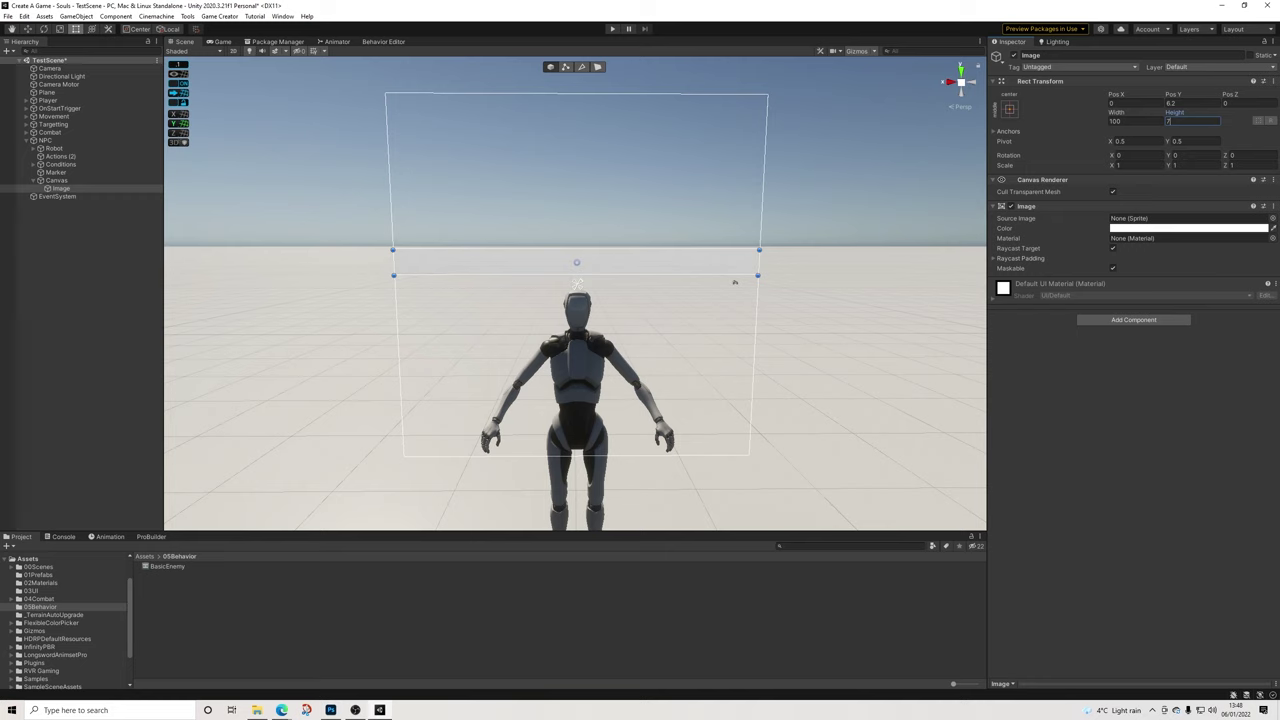
{"action": "key", "text": "shift+Tab"}
{"action": "type", "text": "60"}
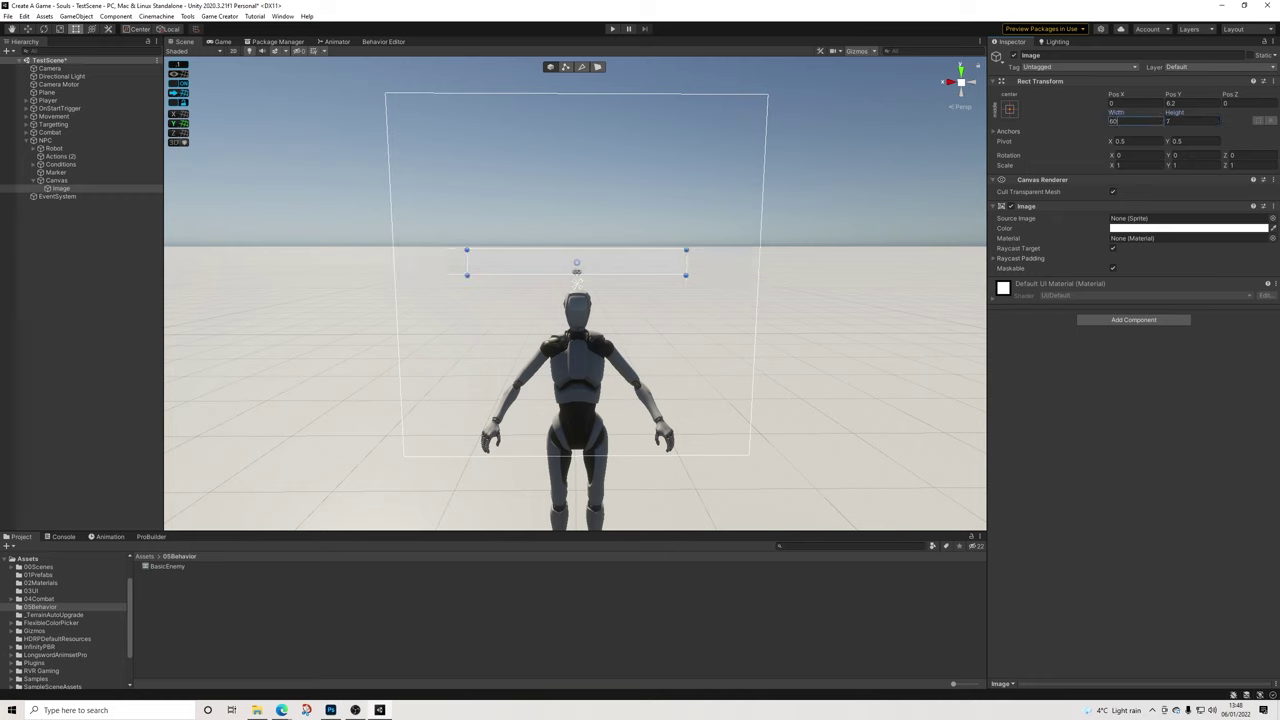
{"action": "key", "text": "Tab"}
{"action": "type", "text": "5"}
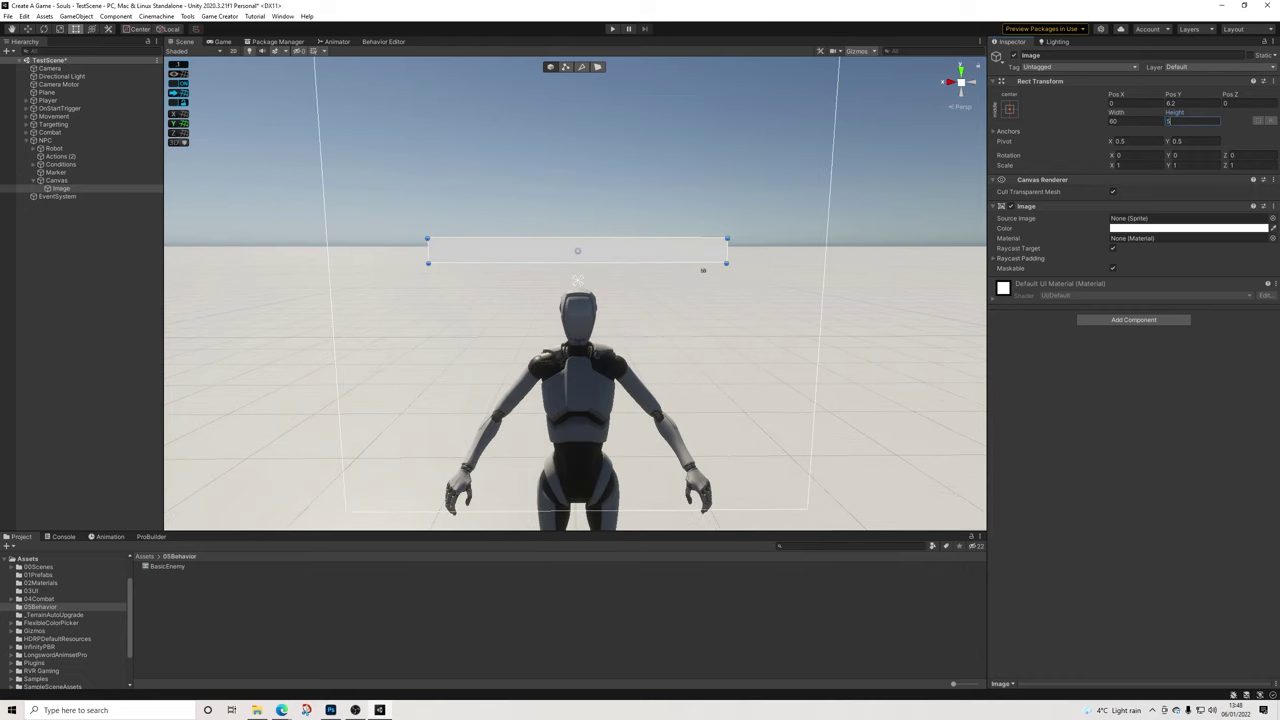
{"action": "left_click_drag", "start_coordinate": [662, 282], "coordinate": [580, 257], "text": "alt"}
{"action": "key", "text": "shift+Tab"}
{"action": "type", "text": "40"}
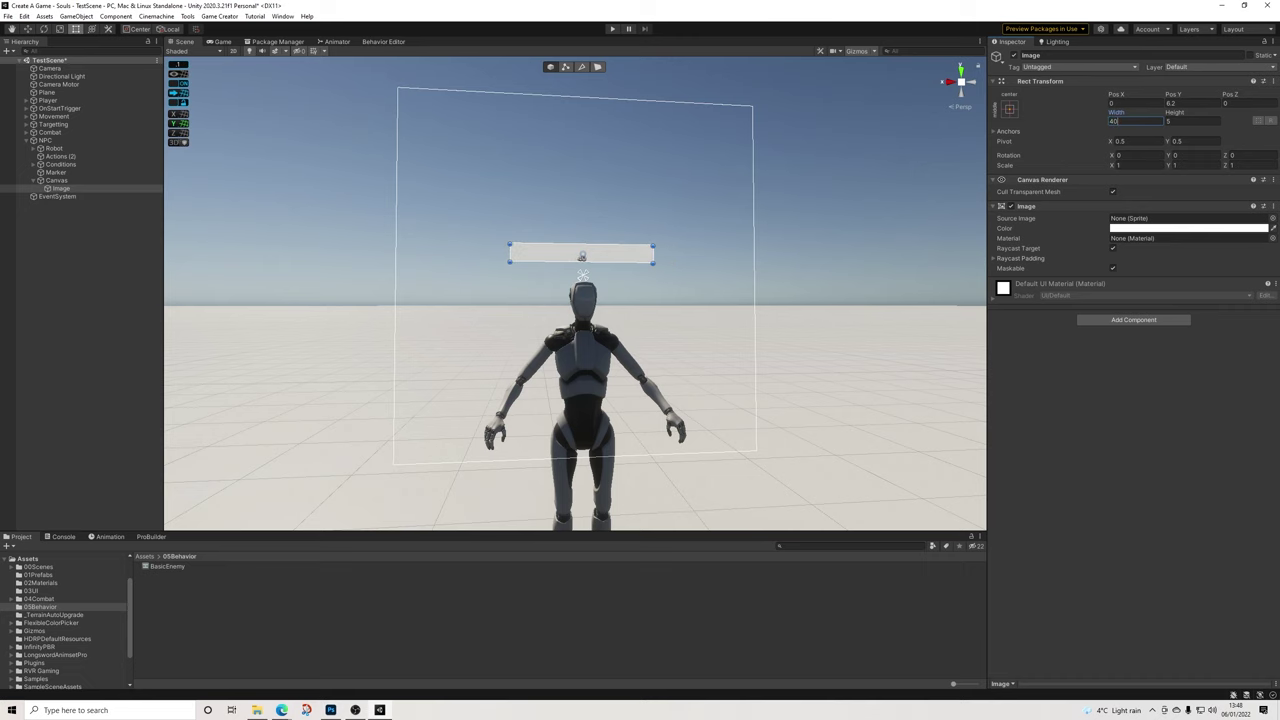
Colour the Image above the robot's head black (000000) with an alpha of 200
{"action": "left_click_drag", "start_coordinate": [690, 232], "coordinate": [672, 260], "text": "alt"}
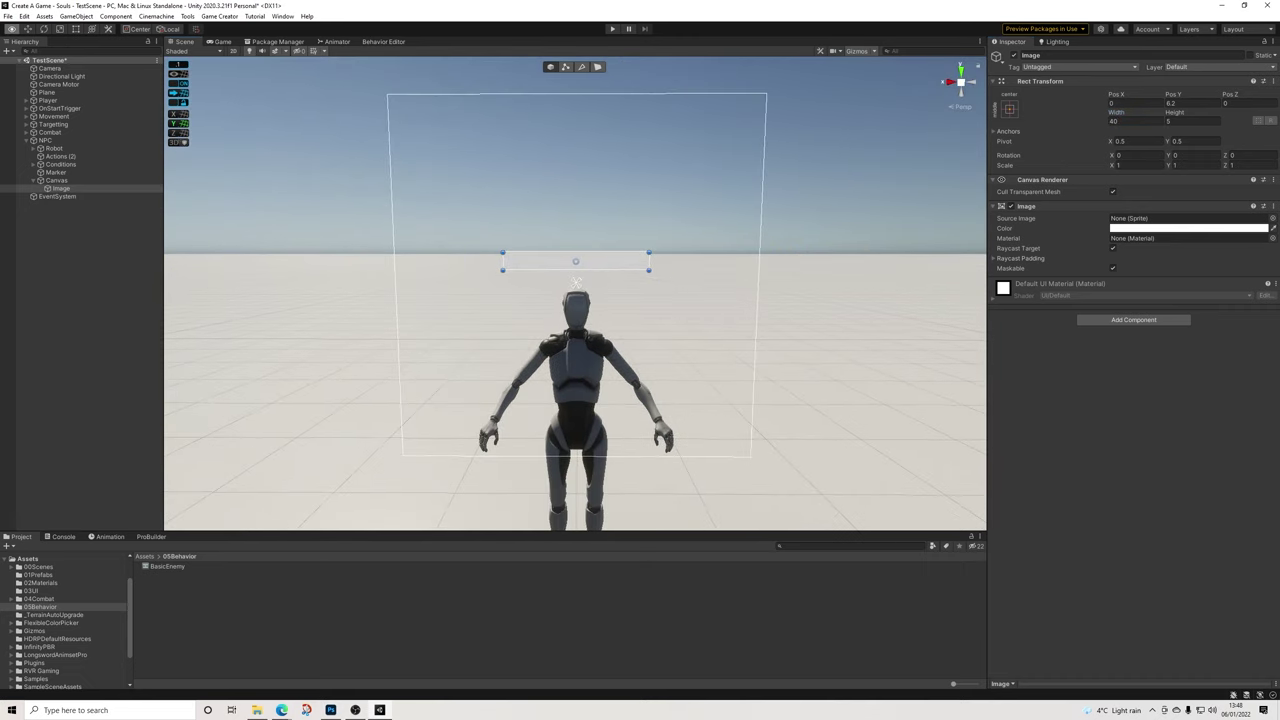
{"action": "left_click", "coordinate": [1160, 228]}
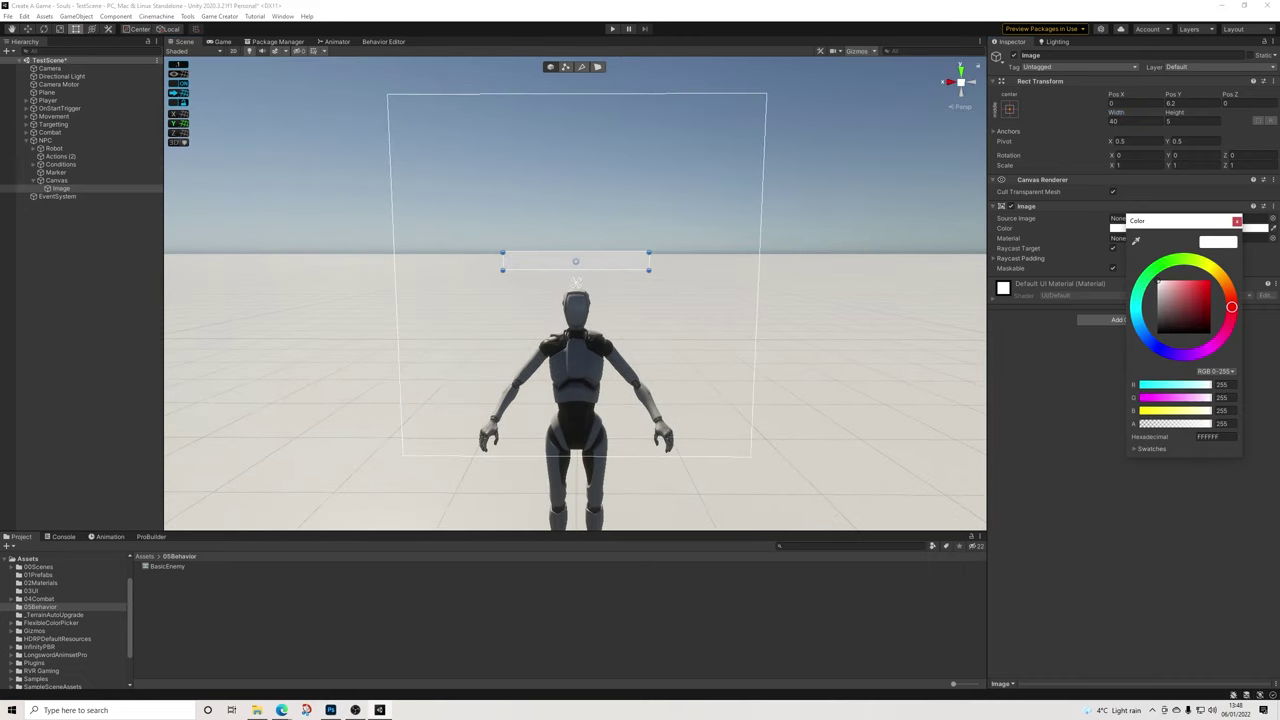
{"action": "left_click", "coordinate": [1157, 333]}
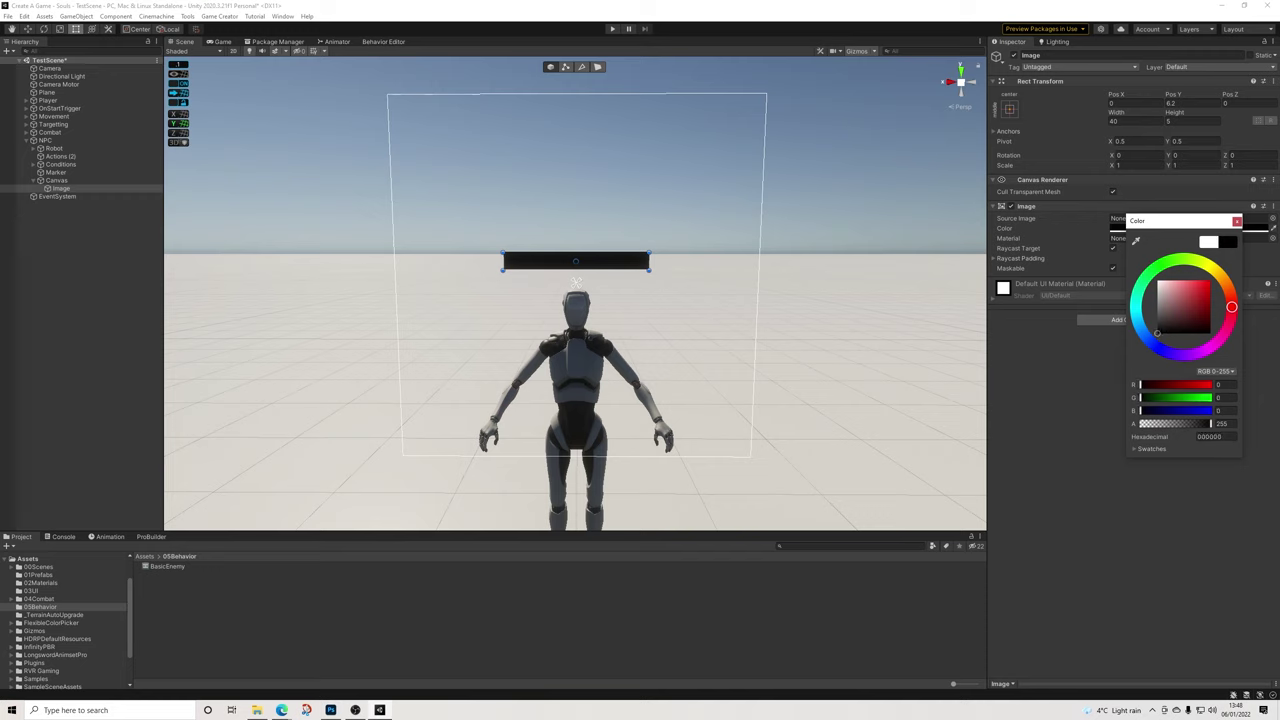
{"action": "left_click_drag", "start_coordinate": [1211, 424], "coordinate": [1197, 424]}
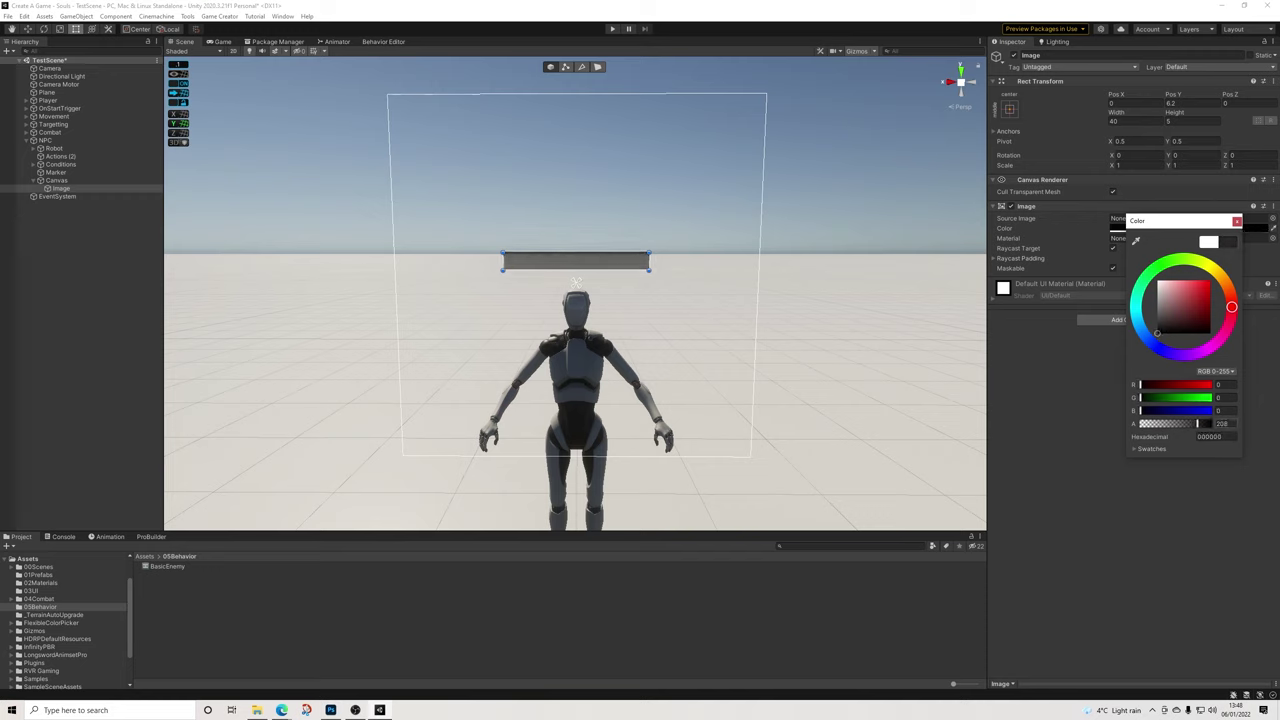
{"action": "type", "text": "200"}
{"action": "left_click", "coordinate": [1237, 221]}
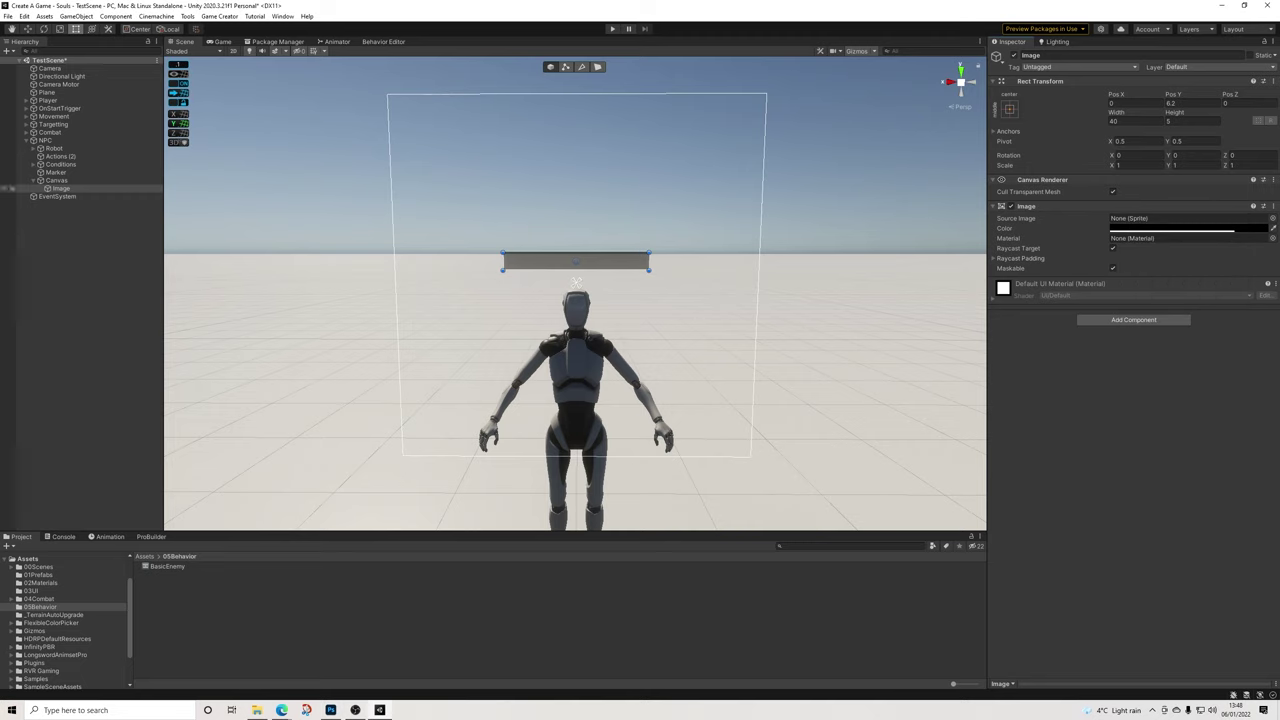
Rename the Image under the Canvas as HealthBar
{"action": "right_click", "coordinate": [56, 188]}
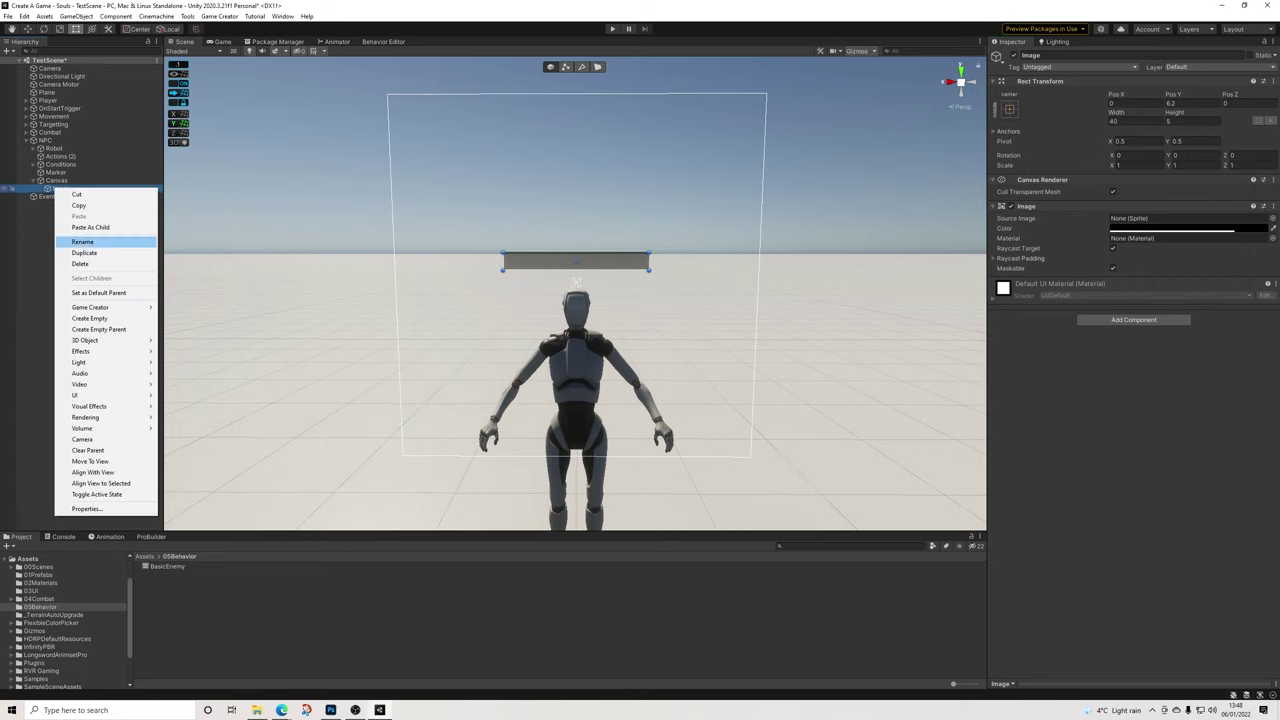
{"action": "left_click", "coordinate": [75, 241]}
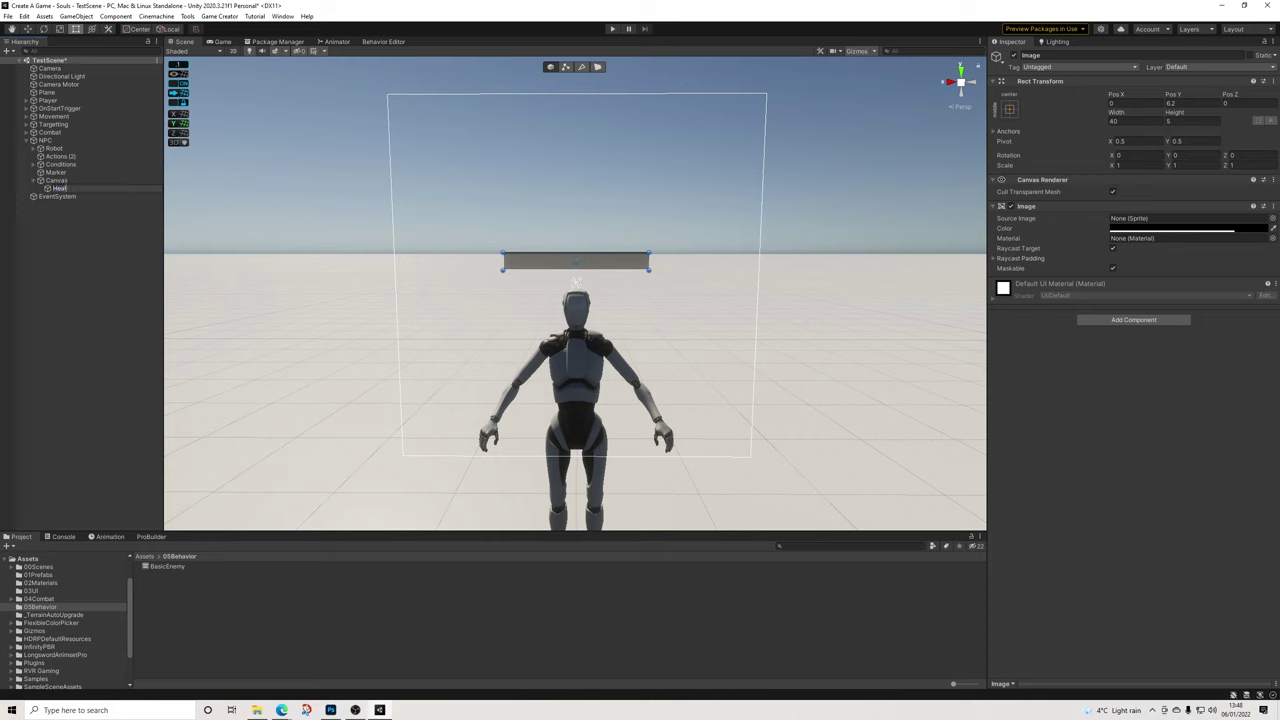
{"action": "type", "text": "HealthBar"}
{"action": "key", "text": "Return"}
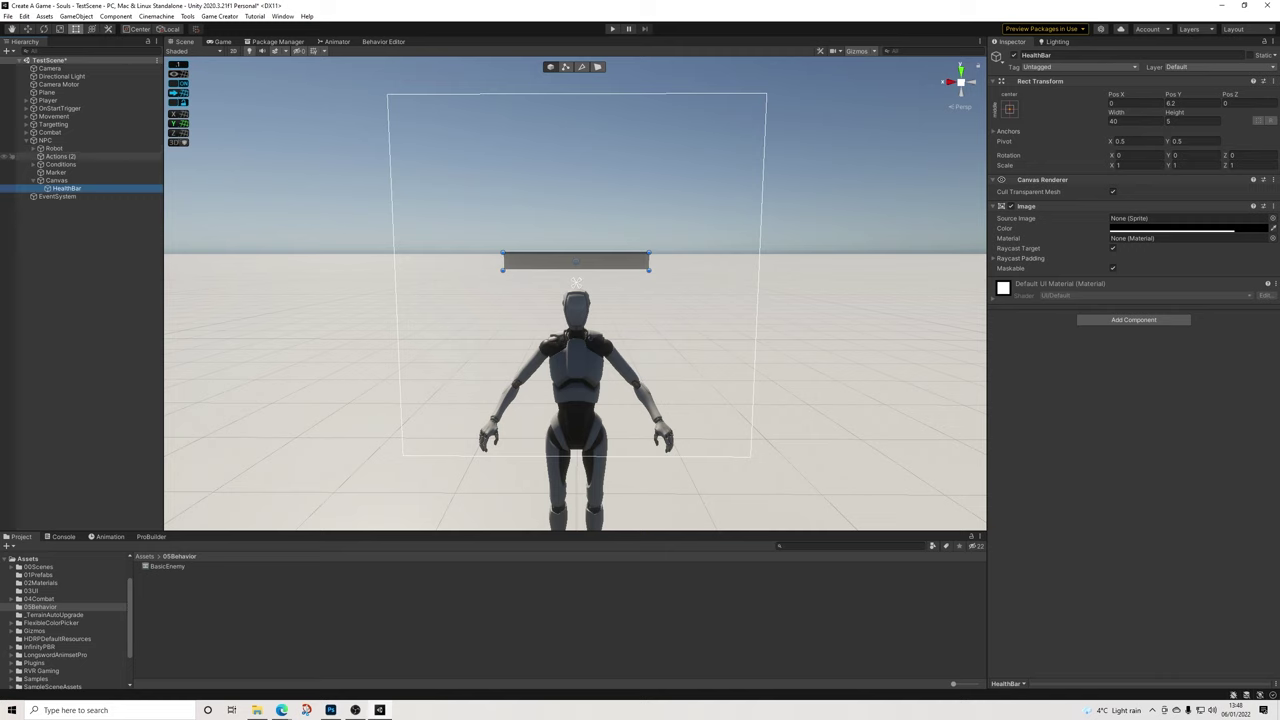
Add an Attribute UI component to the HealthBar object
{"action": "left_click", "coordinate": [57, 181]}
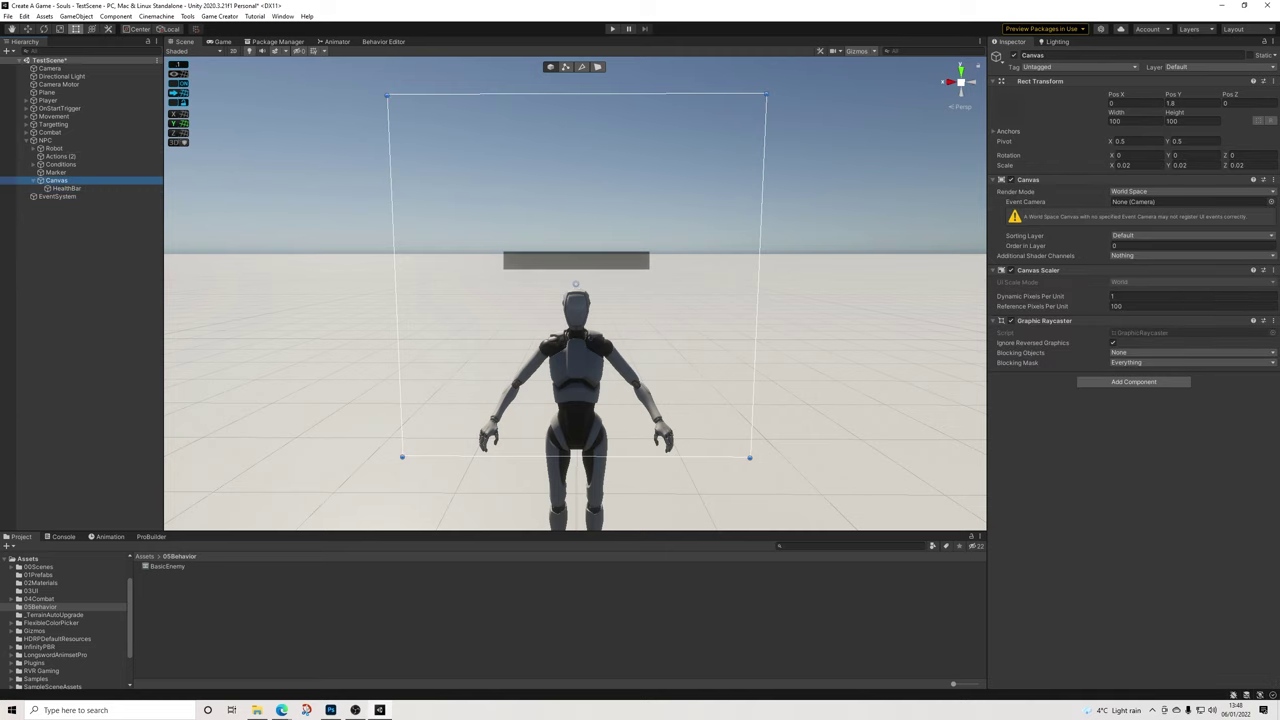
{"action": "right_click", "coordinate": [62, 188]}
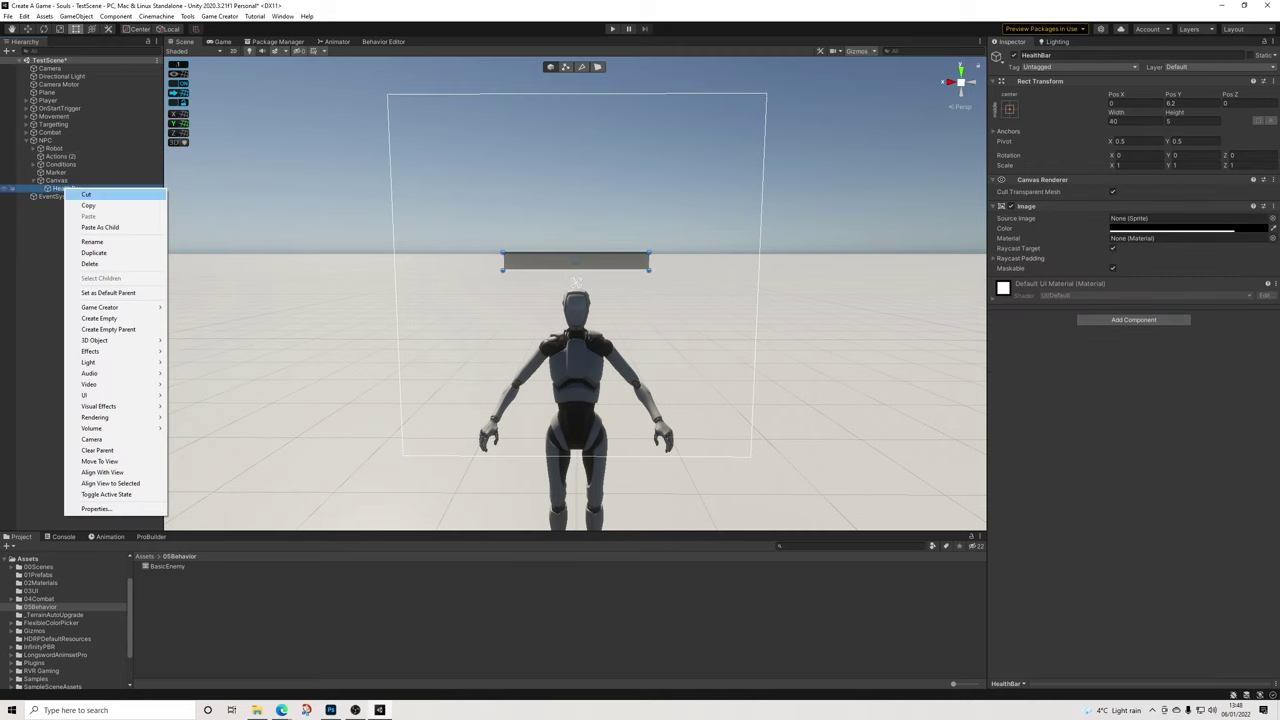
{"action": "left_click", "coordinate": [1133, 320]}
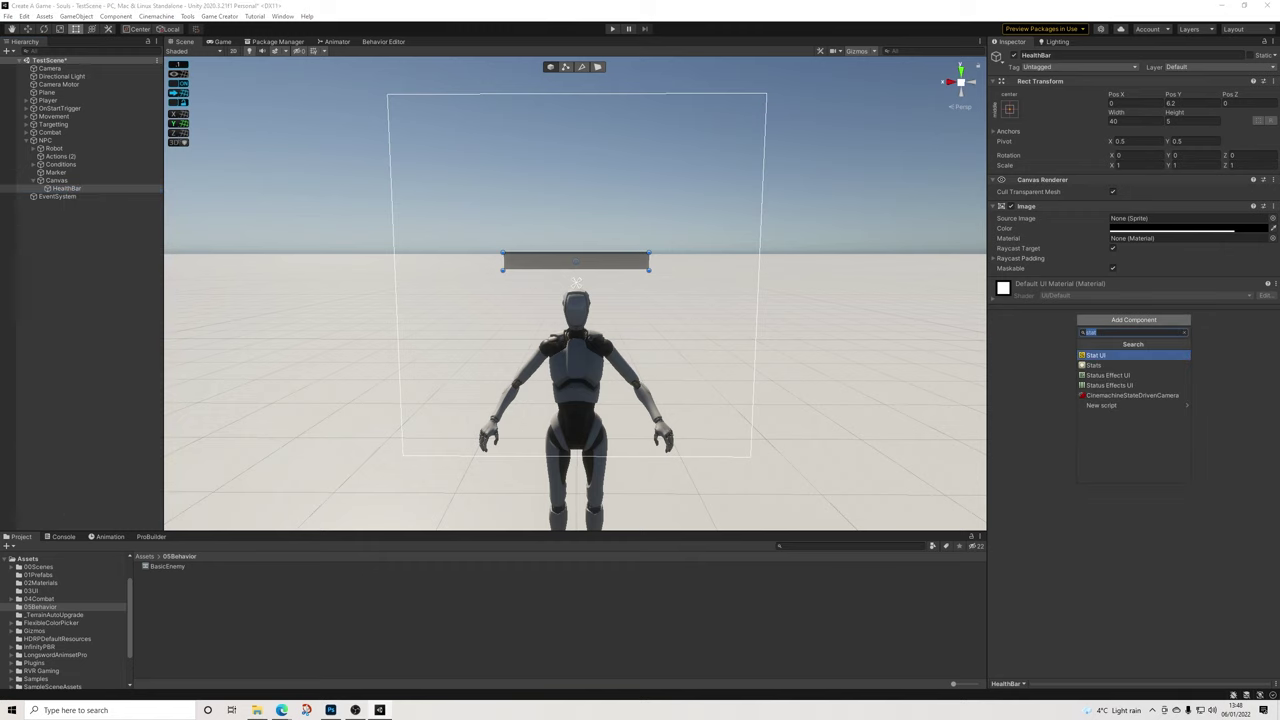
{"action": "type", "text": "att"}
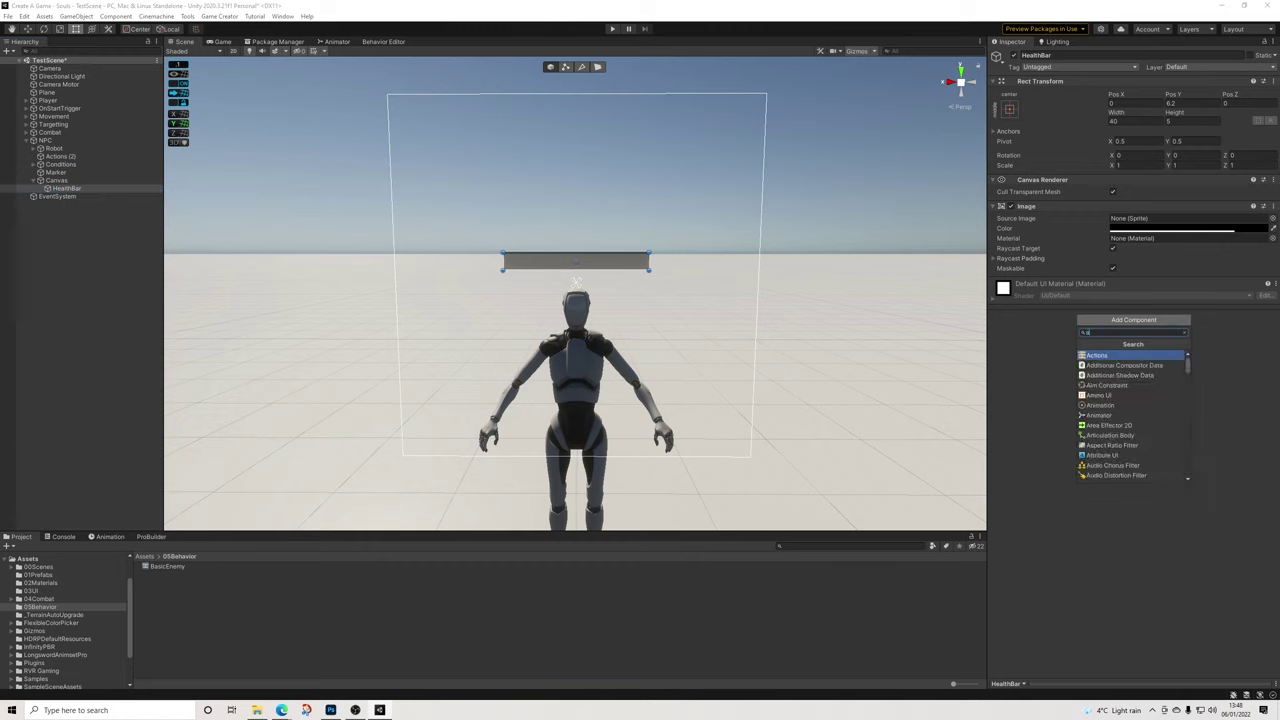
{"action": "key", "text": "Return"}
Set the Attribute UI's target to the NPC game object and its attribute to health
{"action": "left_click", "coordinate": [1150, 294]}
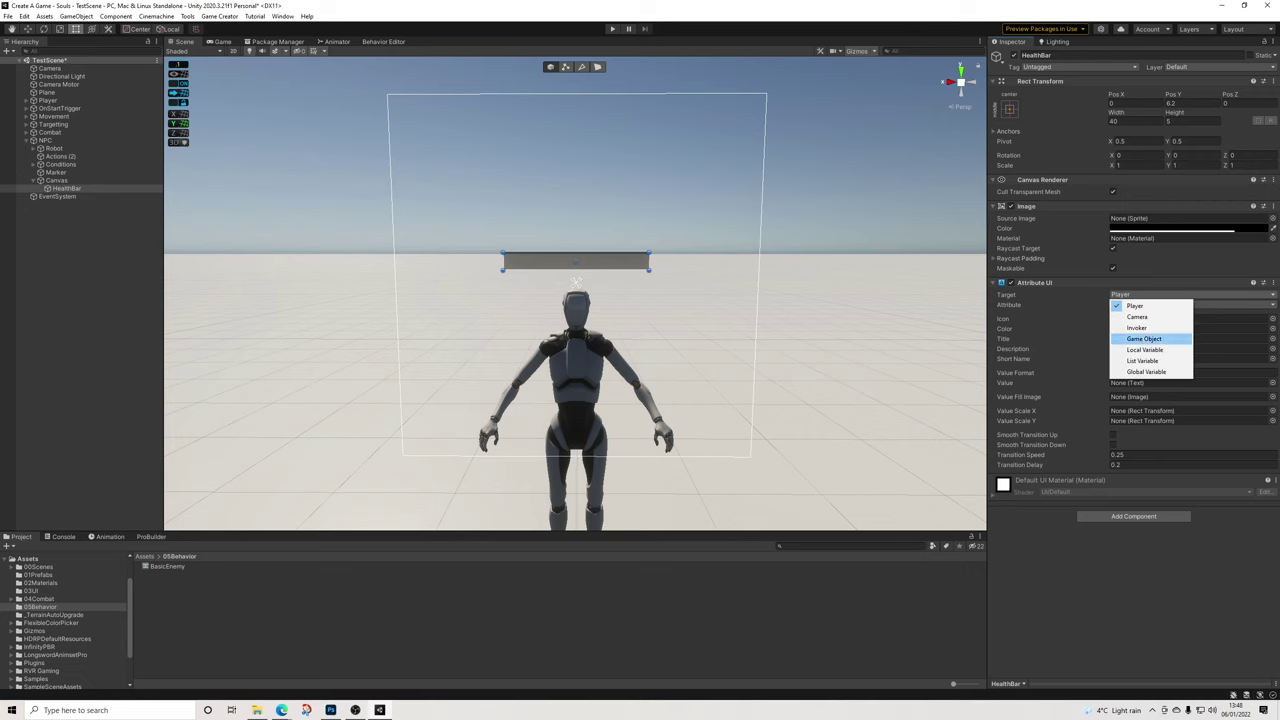
{"action": "left_click", "coordinate": [1144, 338]}
{"action": "mouse_move", "coordinate": [46, 140]}
{"action": "left_mouse_down"}
{"action": "mouse_move", "coordinate": [800, 235]}
{"action": "mouse_move", "coordinate": [1165, 305]}
{"action": "left_mouse_up"}
{"action": "left_click", "coordinate": [1165, 315]}
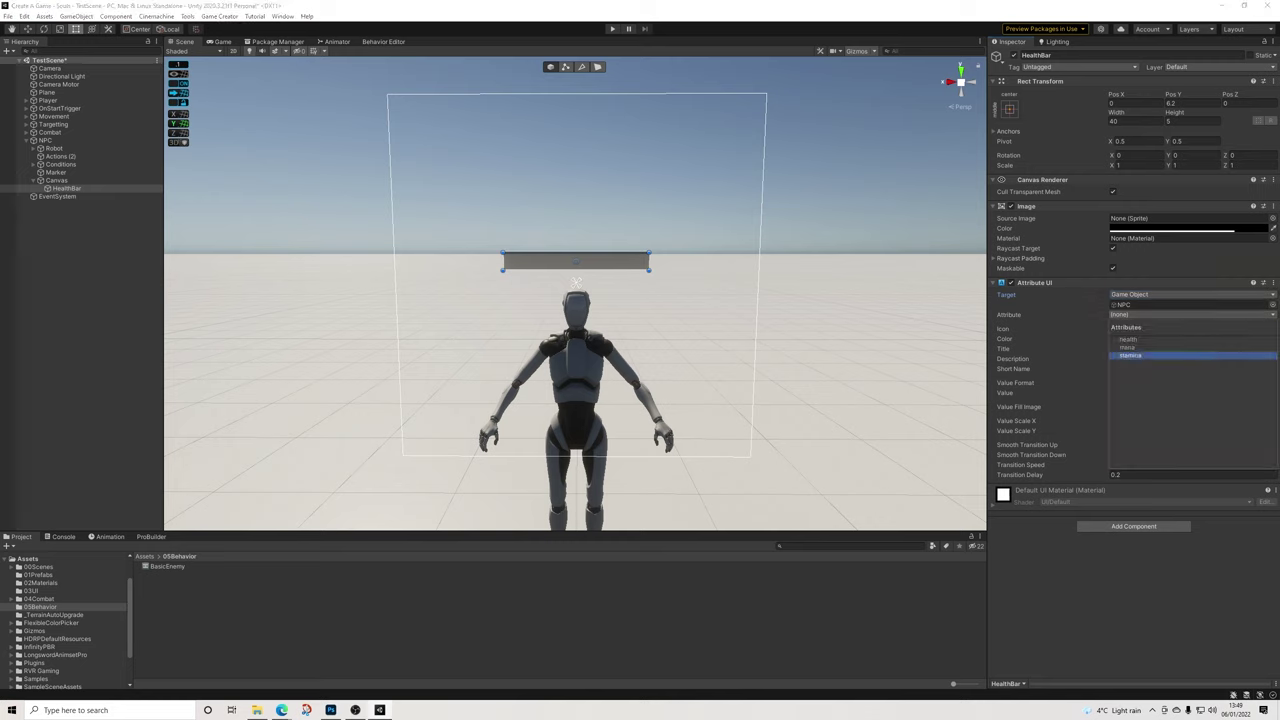
{"action": "left_click", "coordinate": [1128, 339]}
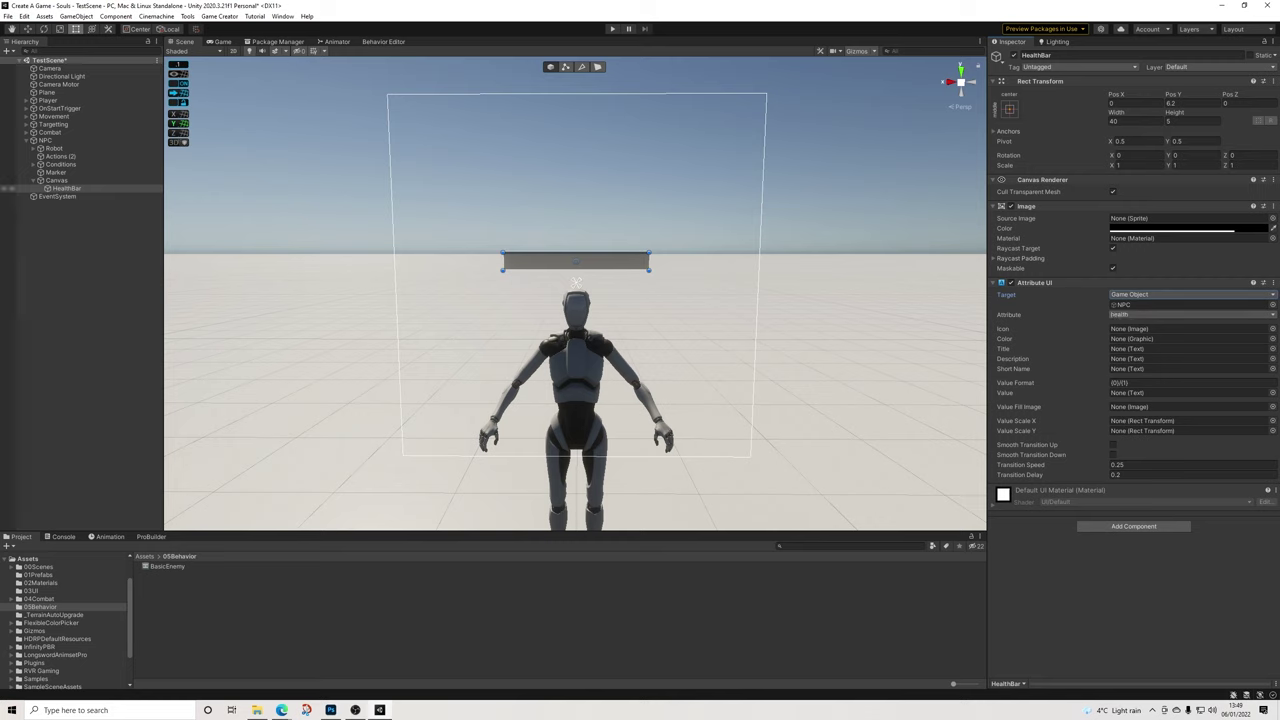
{"action": "right_click", "coordinate": [68, 188]}
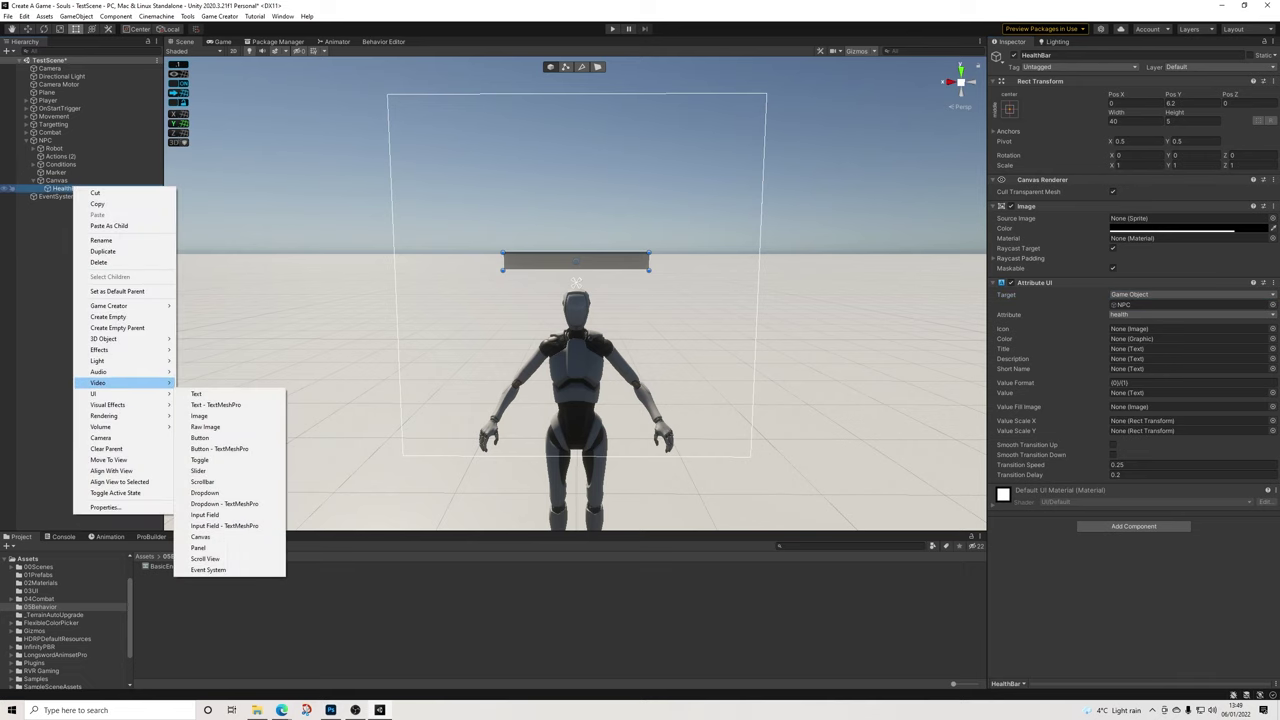
{"action": "mouse_move", "coordinate": [120, 393]}
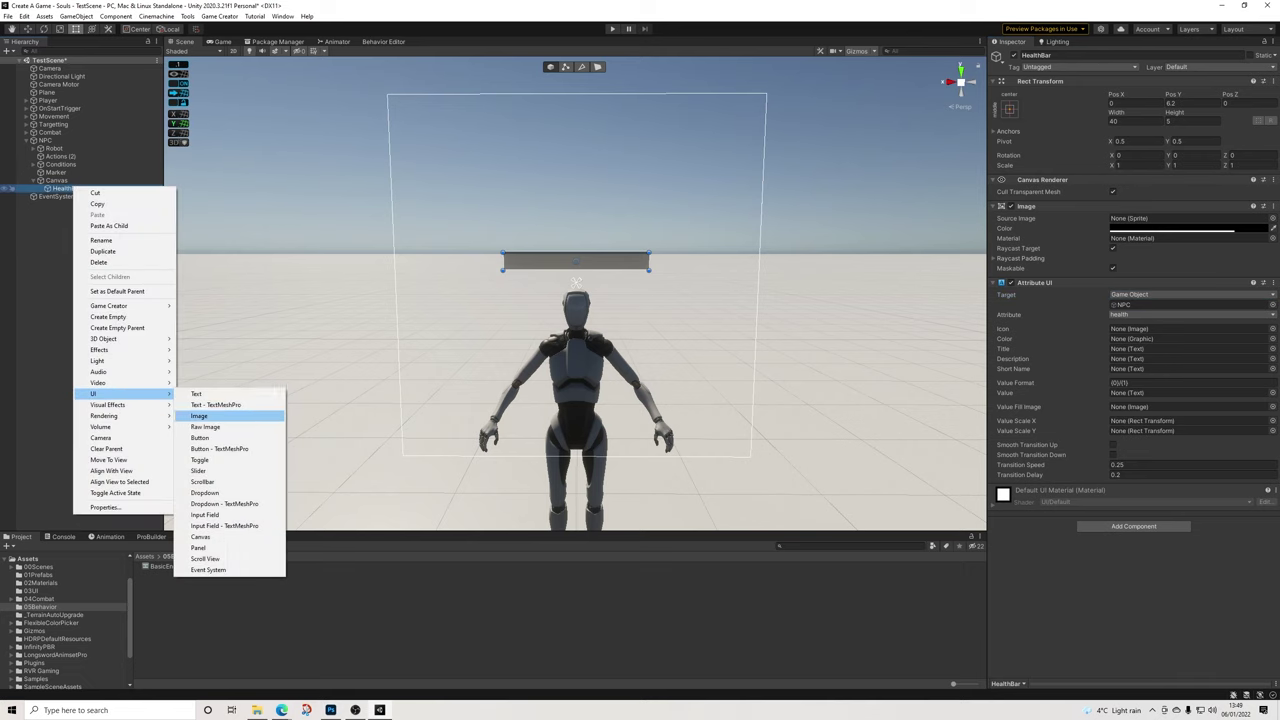
{"action": "left_click", "coordinate": [57, 181]}
Duplicate HealthBar twice and make both copies children of the original HealthBar
{"action": "left_click", "coordinate": [67, 188]}
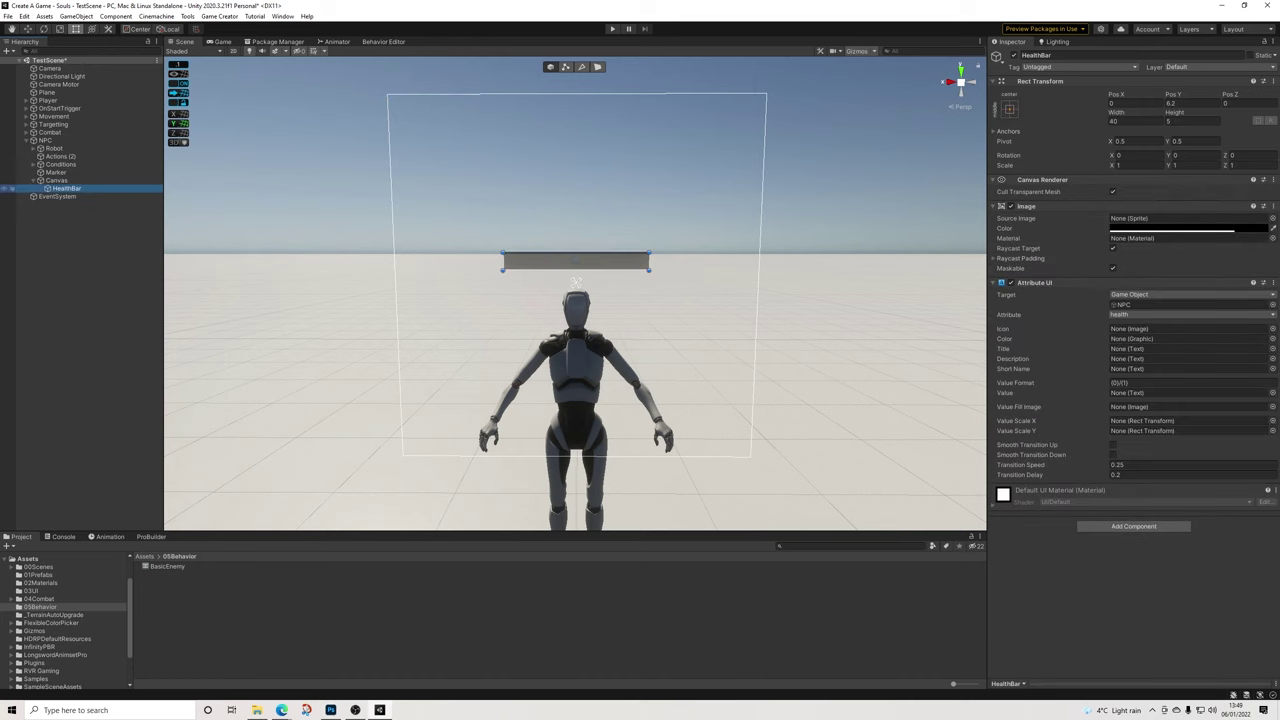
{"action": "key", "text": "ctrl+d"}
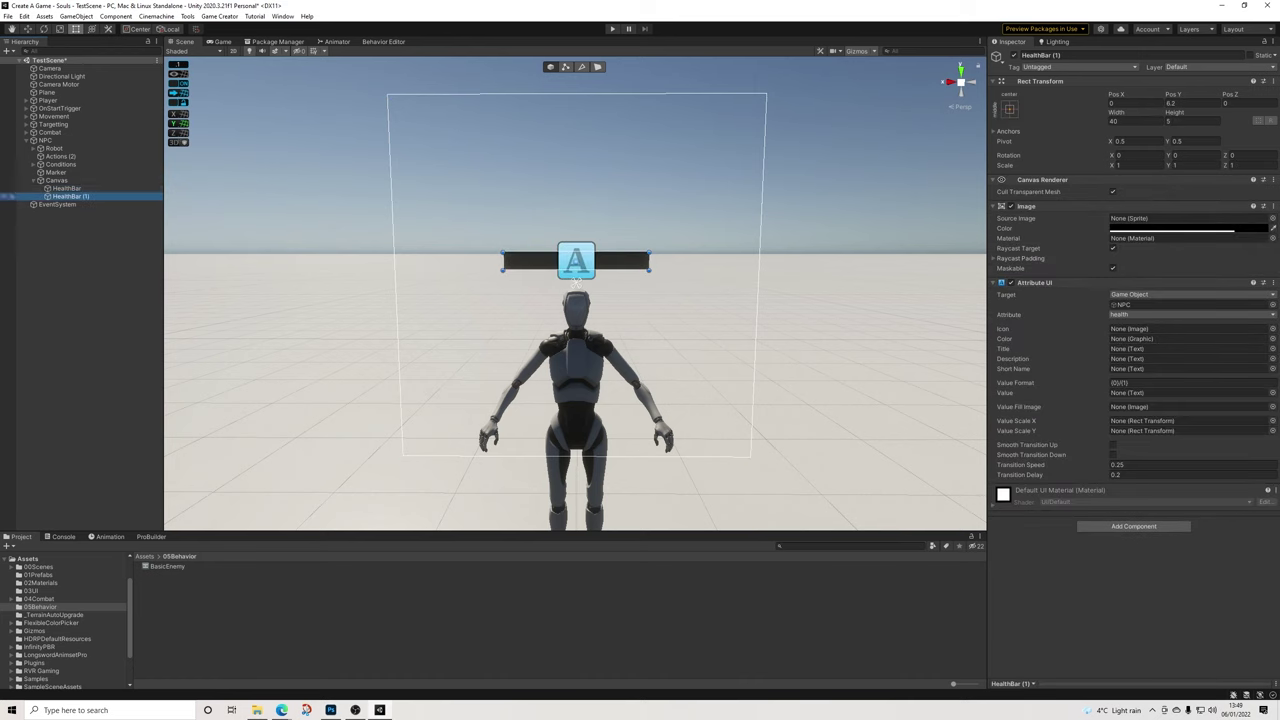
{"action": "key", "text": "ctrl+d"}
{"action": "double_click", "coordinate": [71, 196], "text": "shift"}
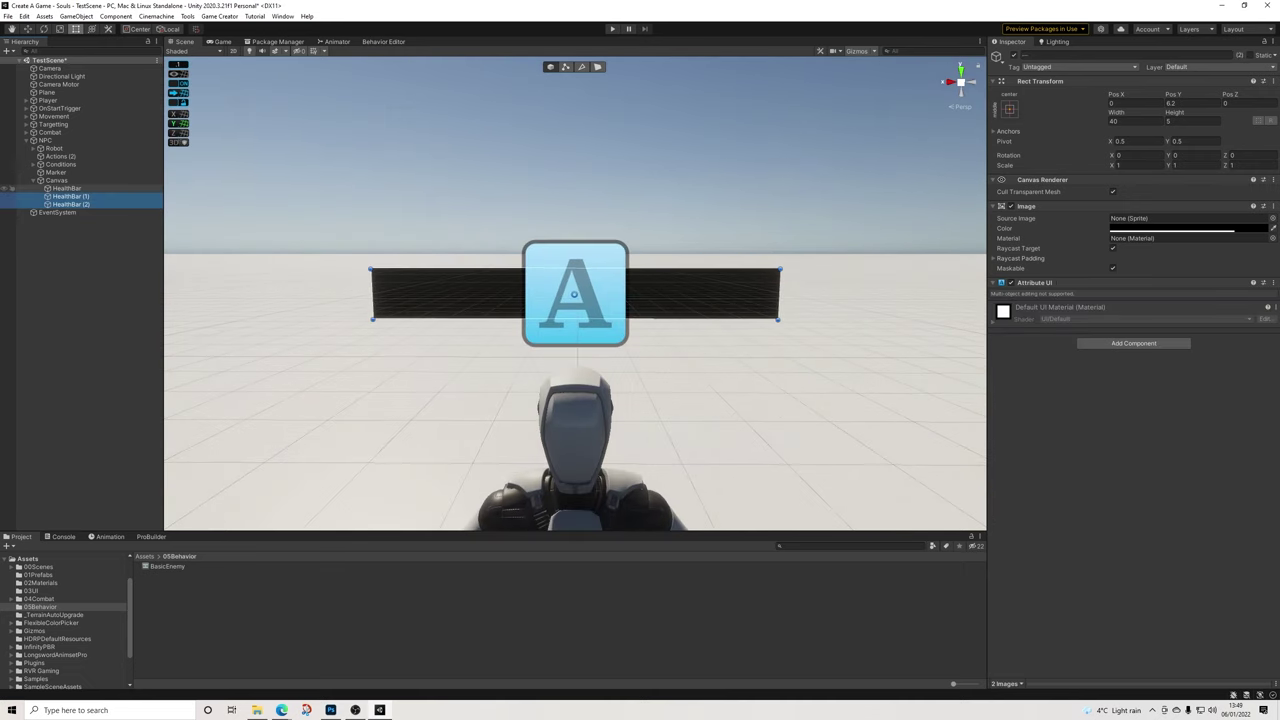
{"action": "left_click_drag", "start_coordinate": [71, 197], "coordinate": [67, 188]}
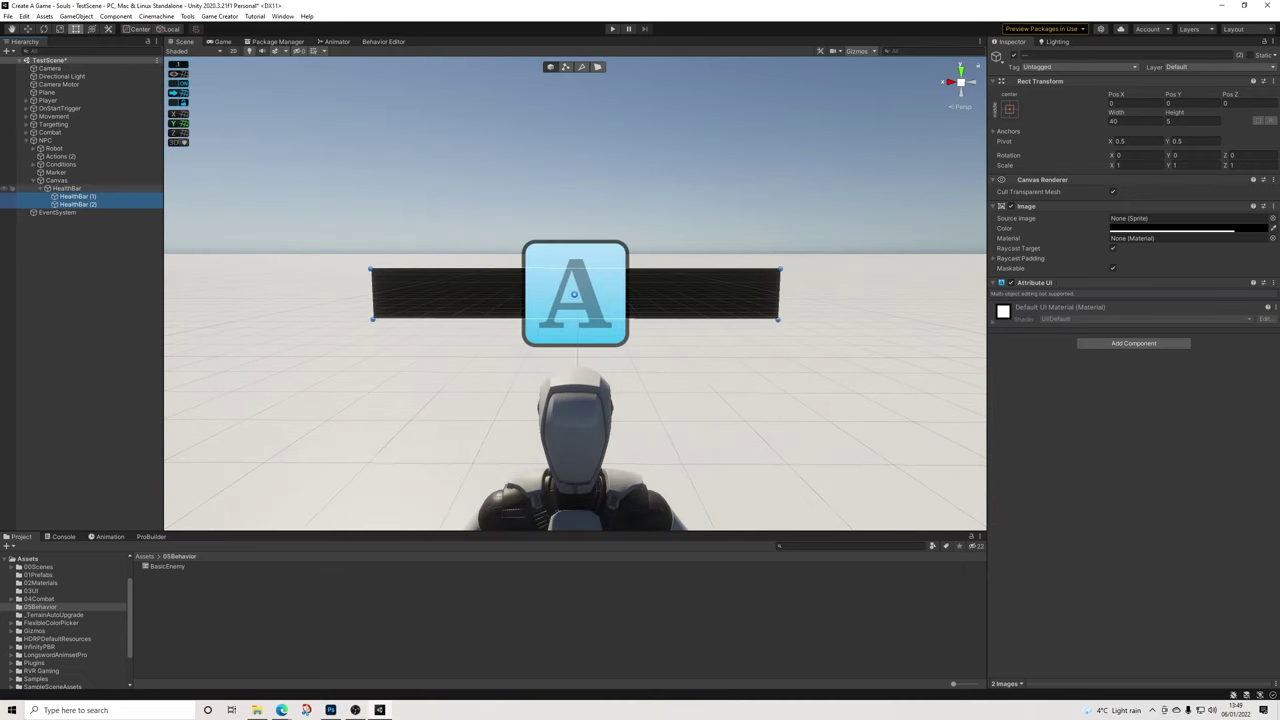
Rename the first child bar as HealthDelay and assign its own Image component as the Attribute UI's Value Fill Image
{"action": "left_click", "coordinate": [77, 196]}
{"action": "left_click", "coordinate": [1068, 55]}
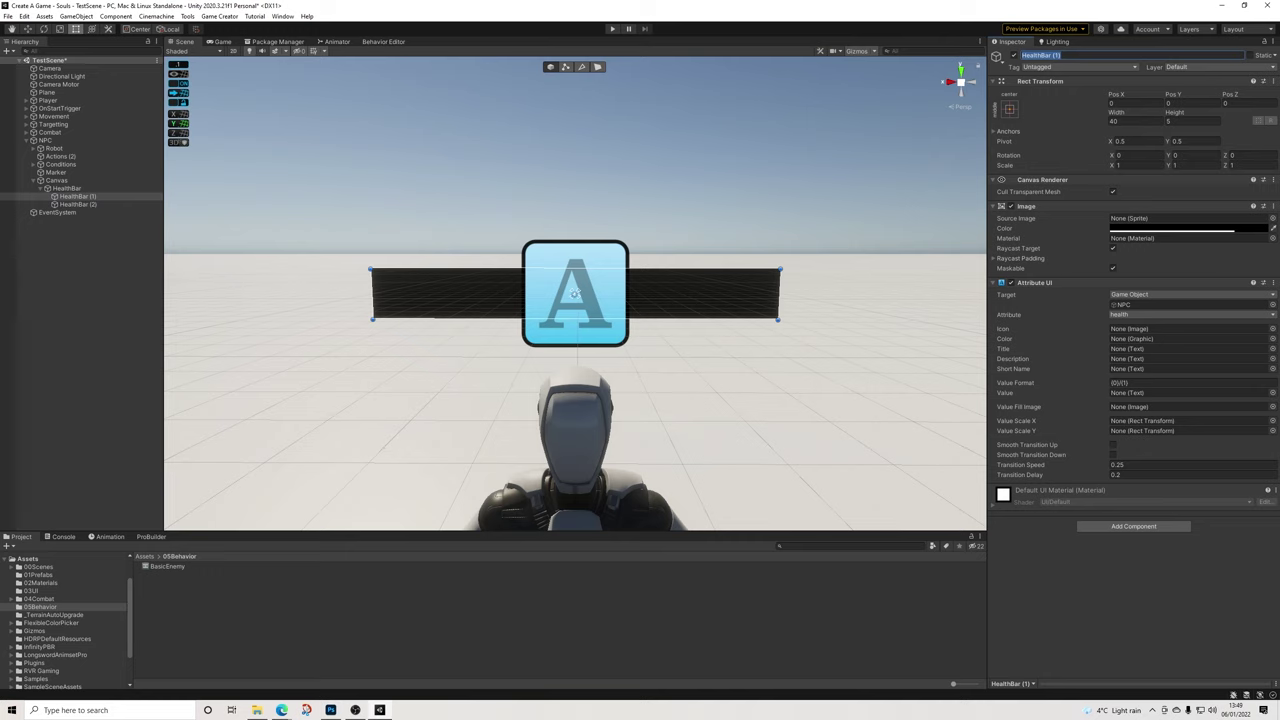
{"action": "left_click", "coordinate": [1066, 55]}
{"action": "key", "text": "BackSpace"}
{"action": "key", "text": "BackSpace"}
{"action": "key", "text": "BackSpace"}
{"action": "type", "text": "Delay"}
{"action": "key", "text": "Return"}
{"action": "left_click_drag", "start_coordinate": [1027, 206], "coordinate": [1142, 407]}
Remove the Attribute UI component from the second child bar and rename that bar as Health
{"action": "left_click", "coordinate": [78, 204]}
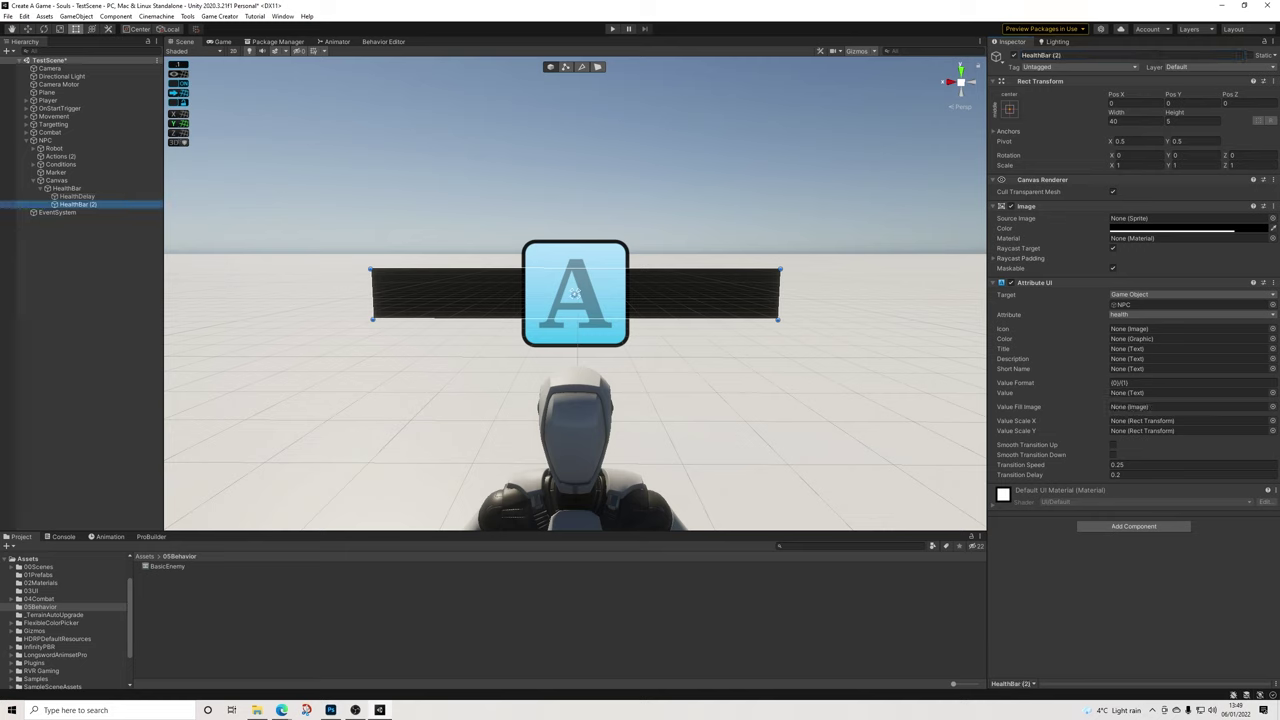
{"action": "left_click", "coordinate": [1271, 282]}
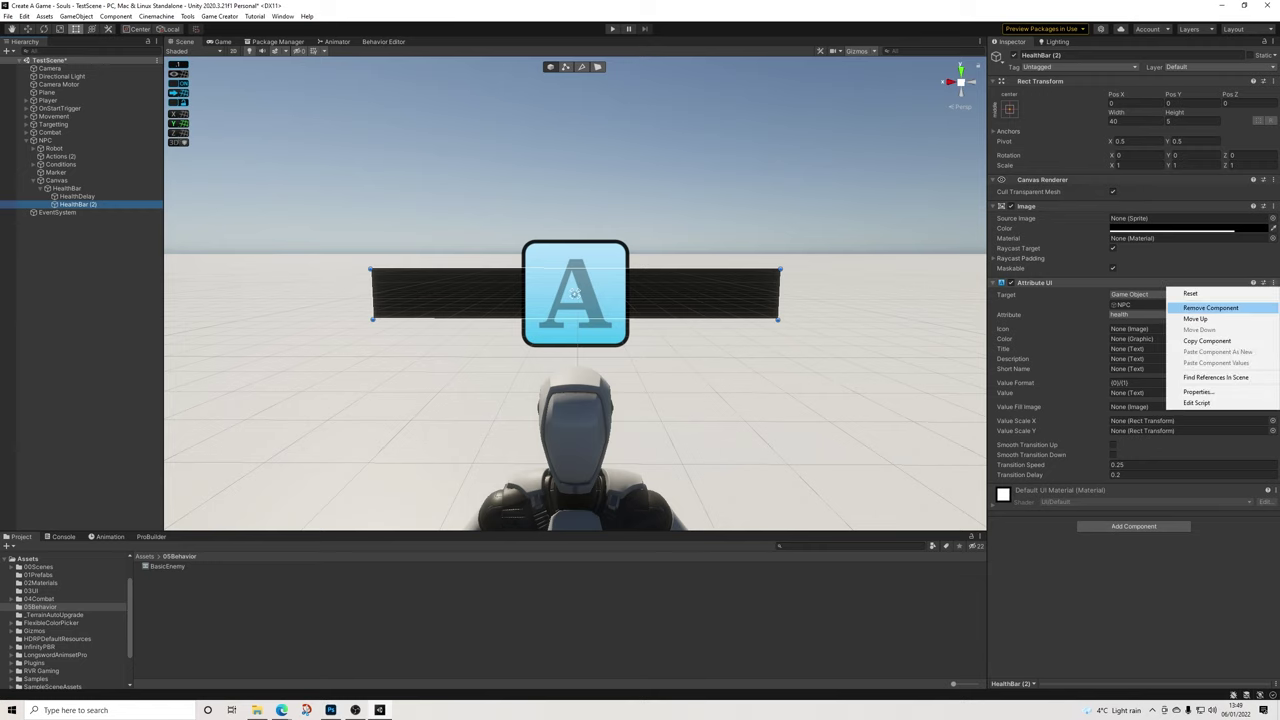
{"action": "left_click", "coordinate": [1210, 307]}
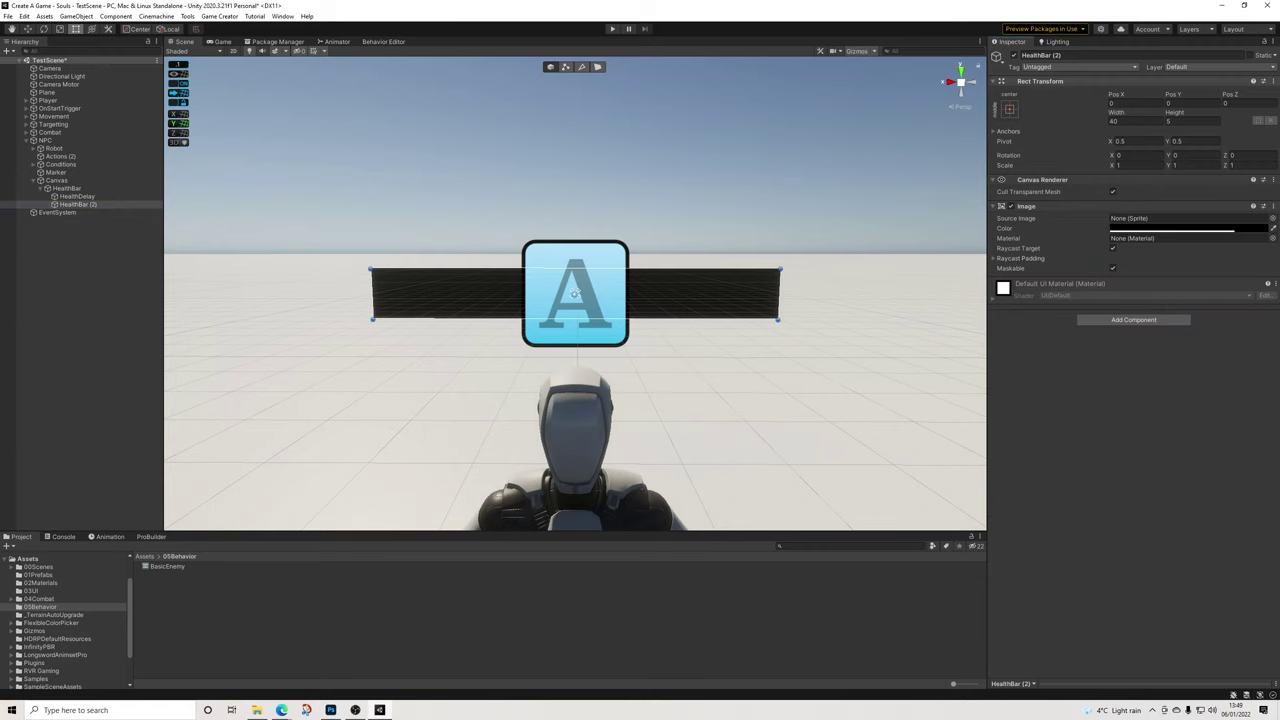
{"action": "left_click_drag", "start_coordinate": [1062, 55], "coordinate": [1053, 55]}
{"action": "key", "text": "BackSpace"}
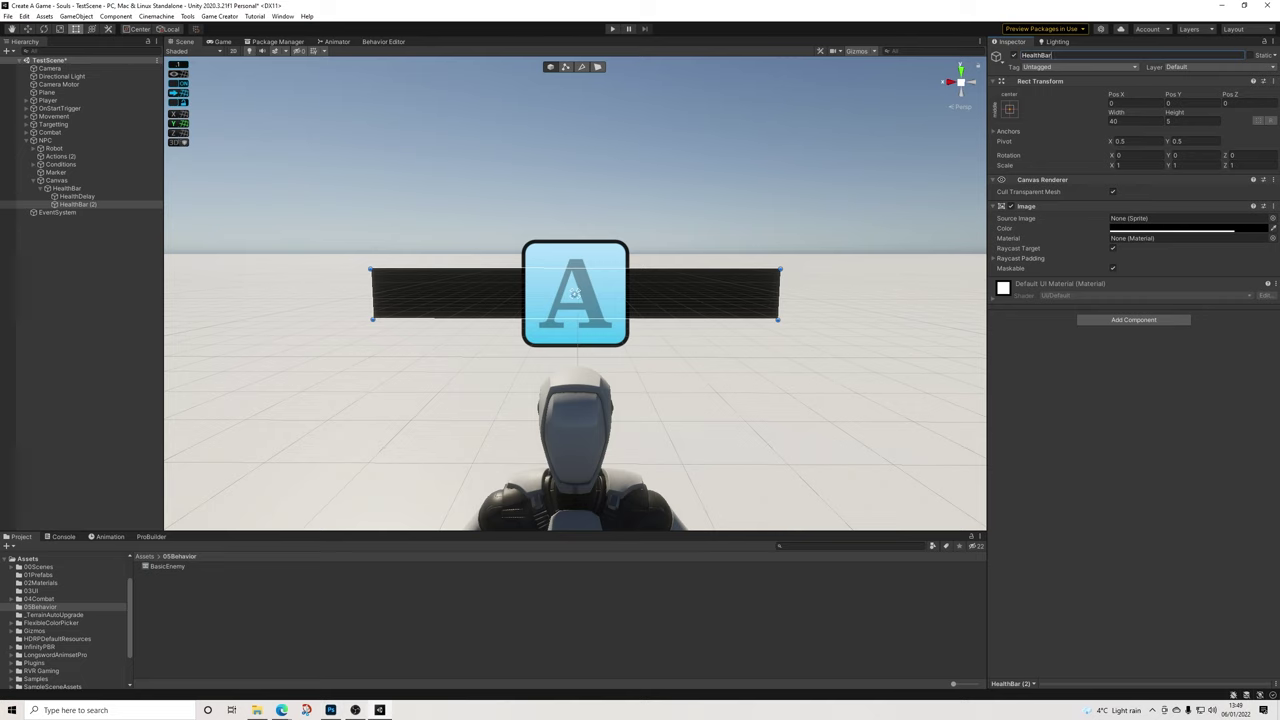
{"action": "key", "text": "Return"}
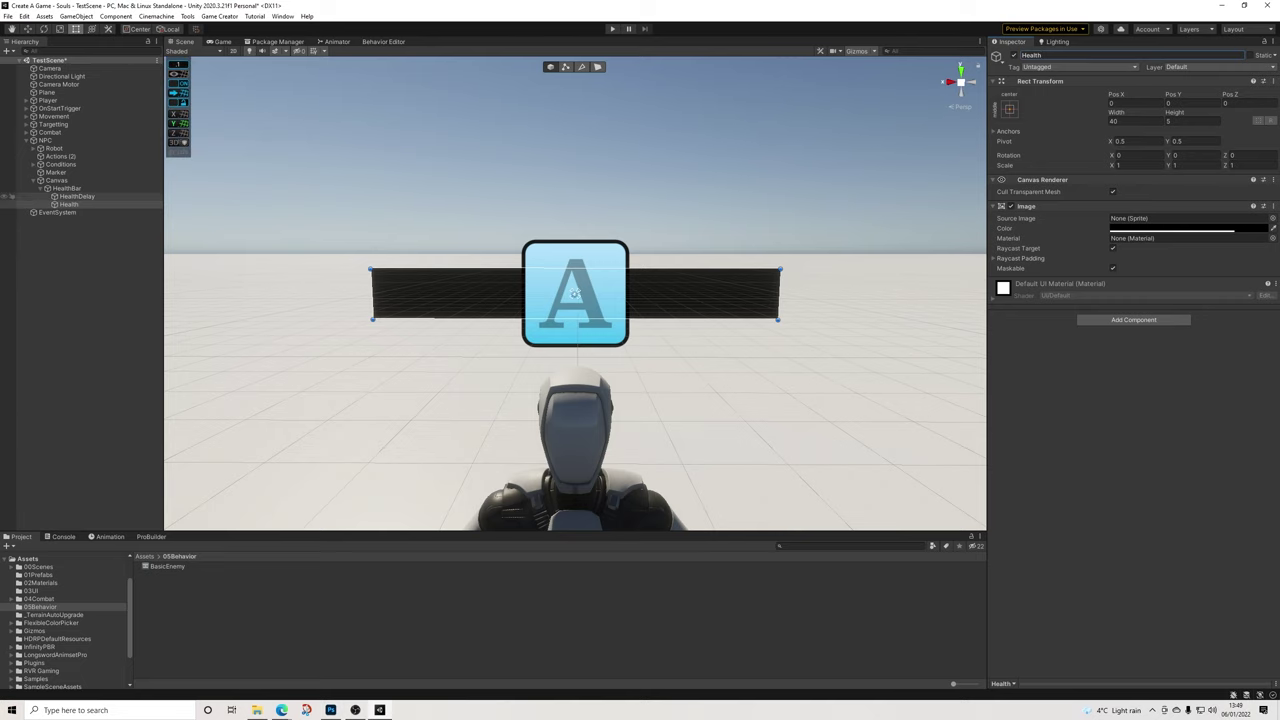
Assign the Square sprite from the MeleeExamples materials as the source image of both HealthDelay and Health
{"action": "left_click", "coordinate": [77, 196], "text": "shift"}
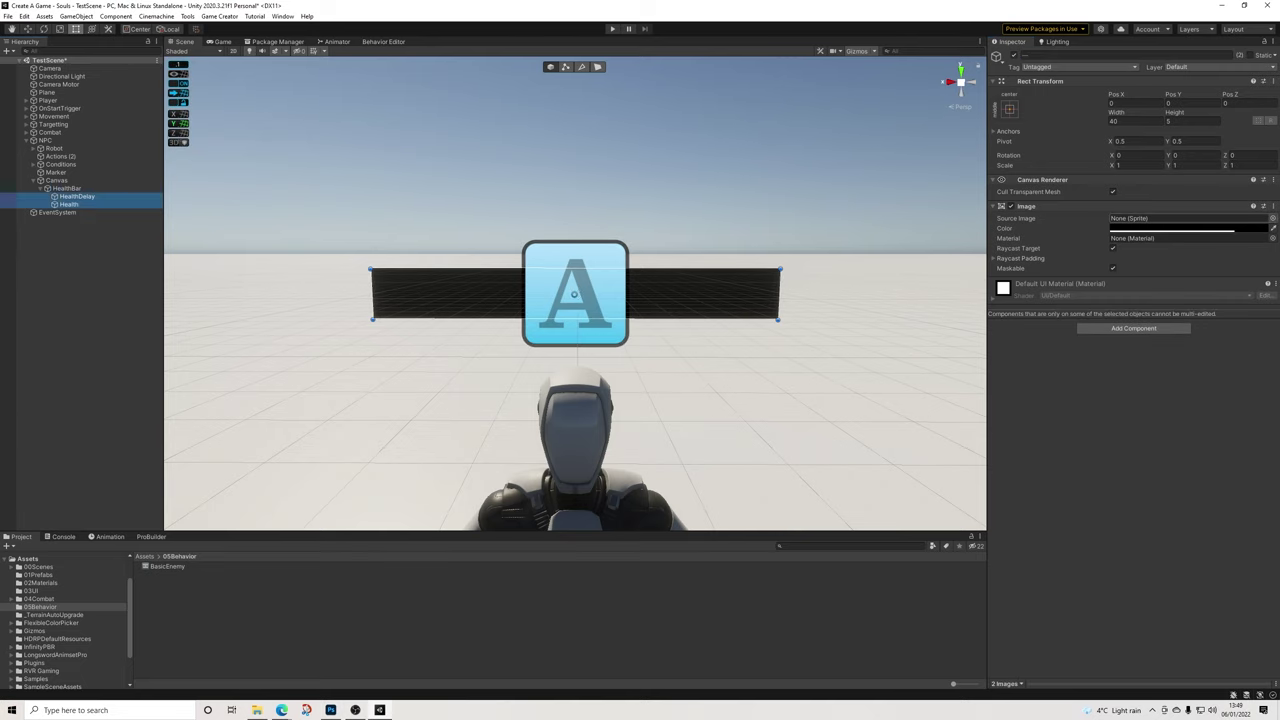
{"action": "left_click", "coordinate": [1272, 218]}
{"action": "type", "text": "squa"}
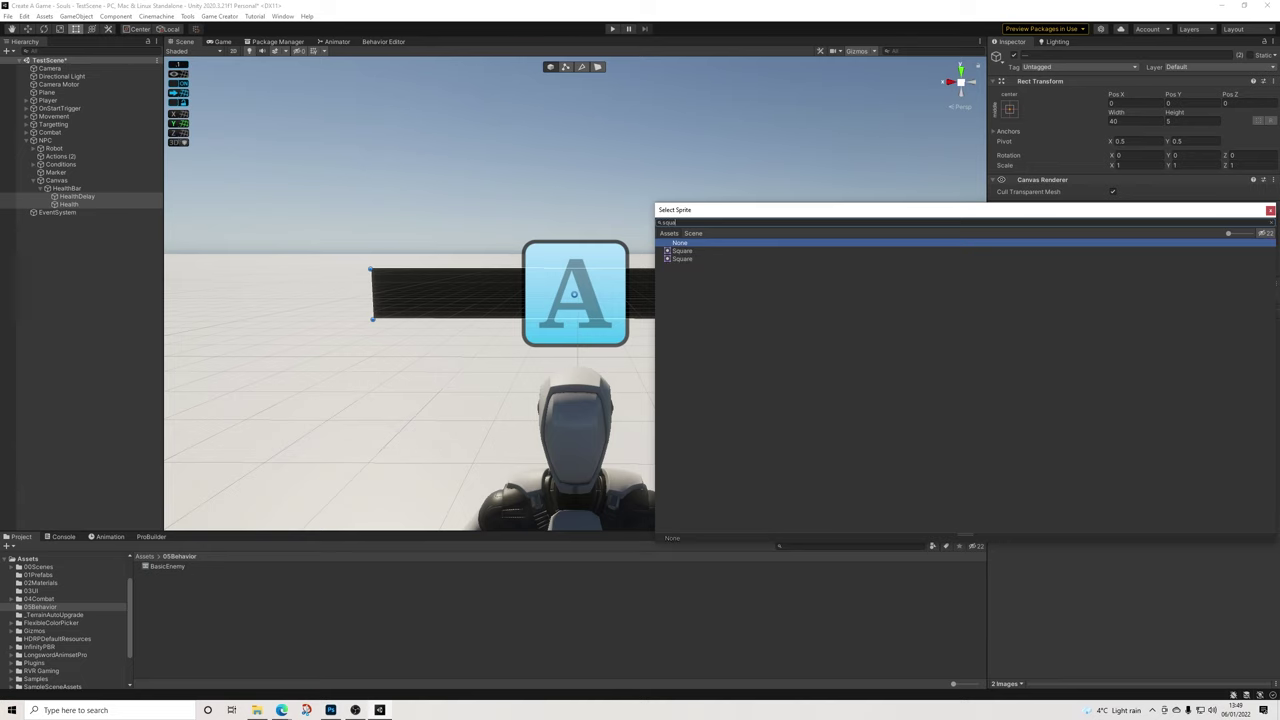
{"action": "left_click", "coordinate": [682, 251]}
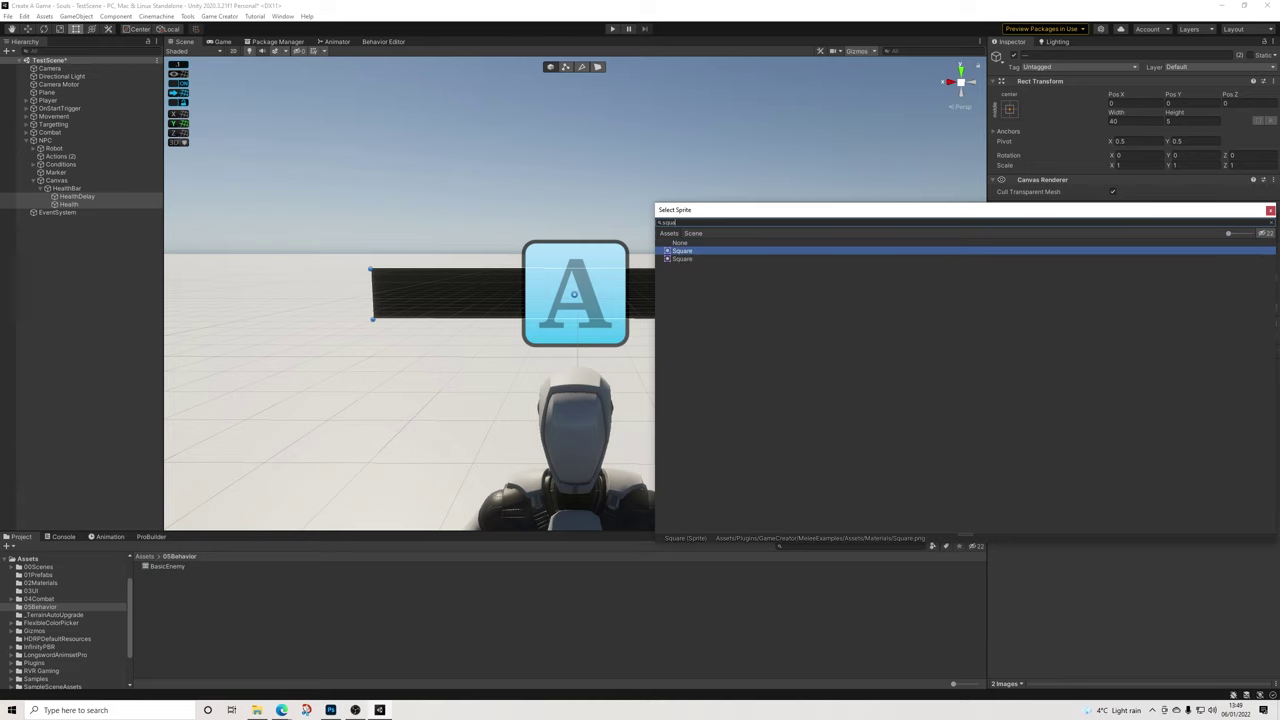
{"action": "key", "text": "Return"}
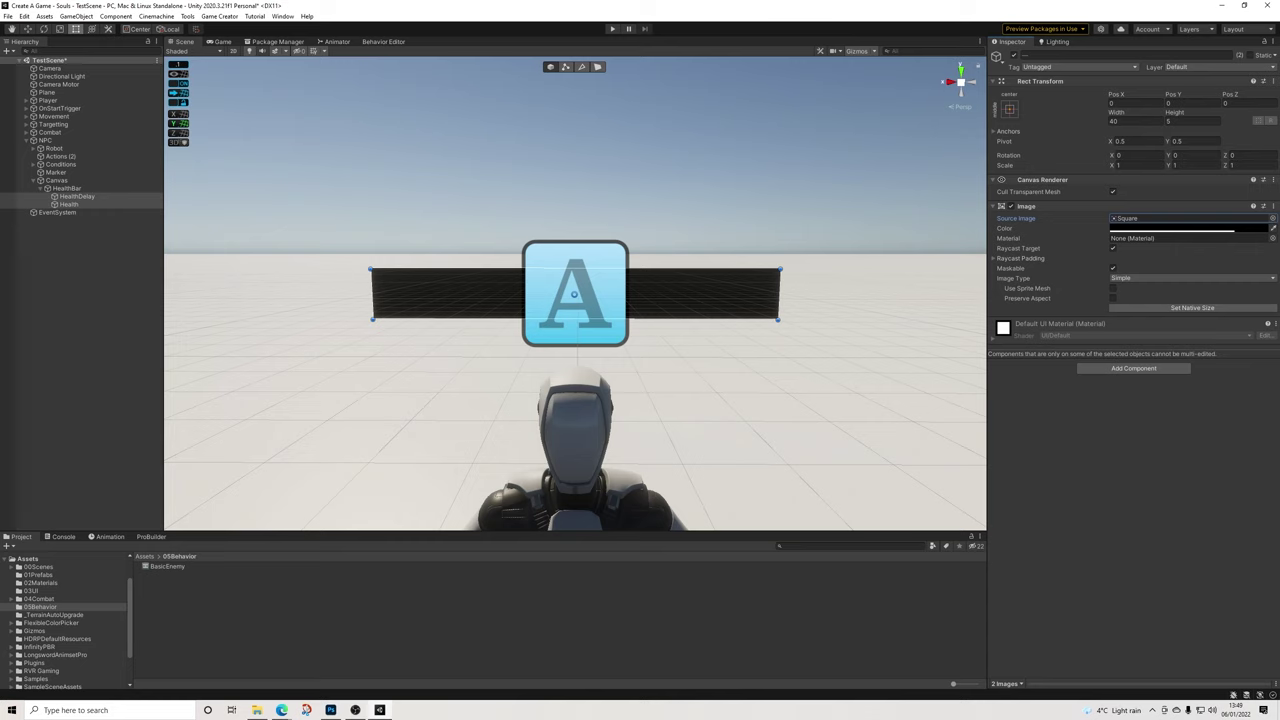
Colour the HealthDelay and Health images dark red (A60000) with an alpha of 255
{"action": "left_click", "coordinate": [1170, 229]}
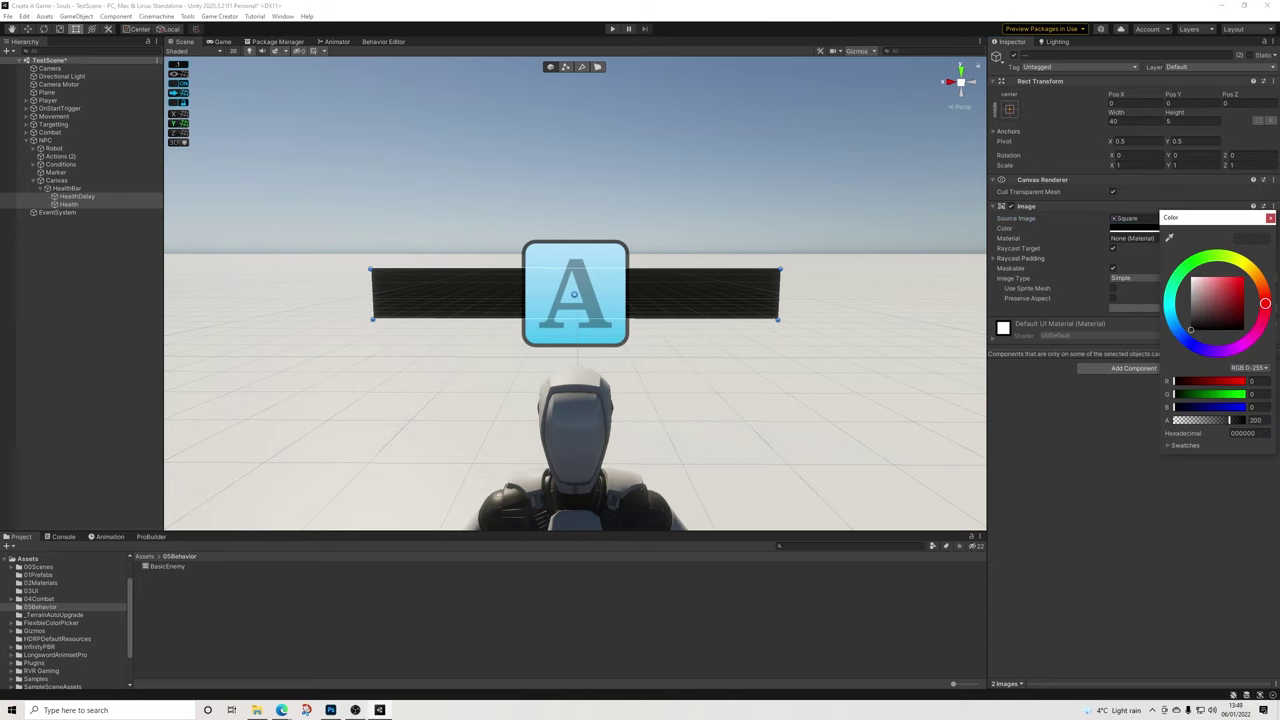
{"action": "left_click", "coordinate": [1243, 278]}
{"action": "left_click_drag", "start_coordinate": [1243, 277], "coordinate": [1243, 296]}
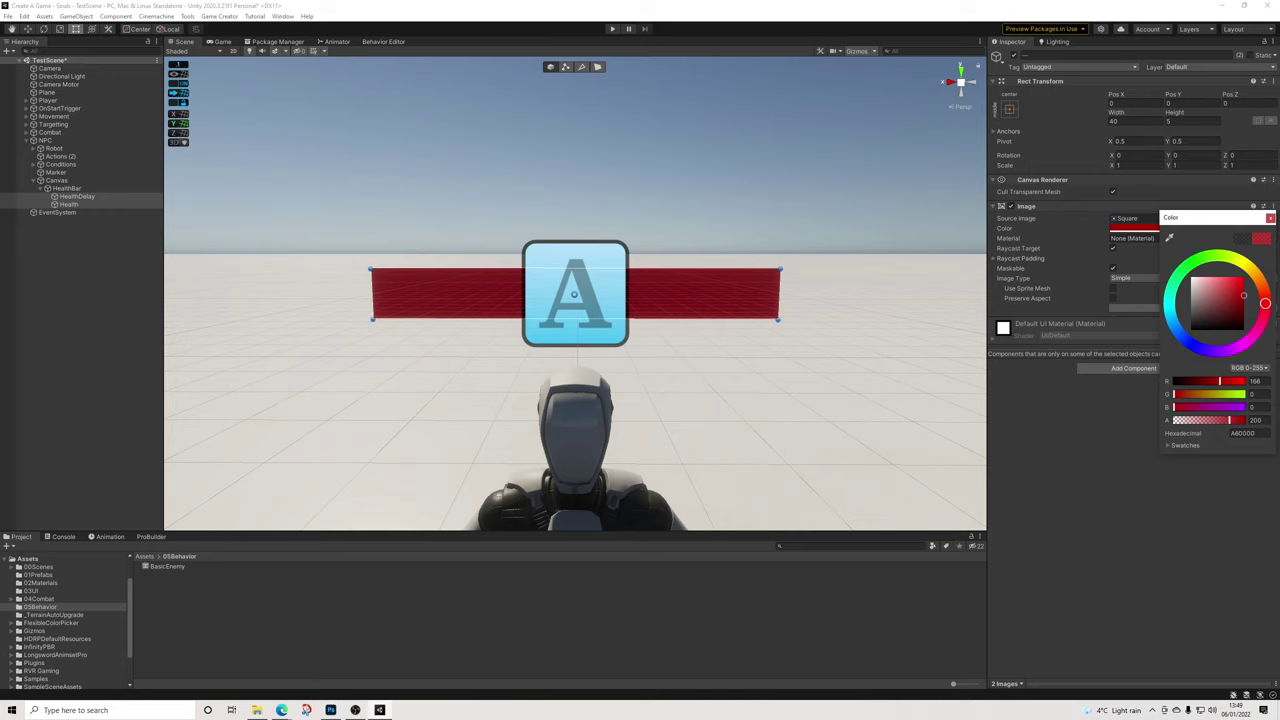
{"action": "left_click", "coordinate": [1270, 218]}
{"action": "left_click", "coordinate": [1180, 229]}
{"action": "left_click", "coordinate": [1256, 424]}
{"action": "type", "text": "255"}
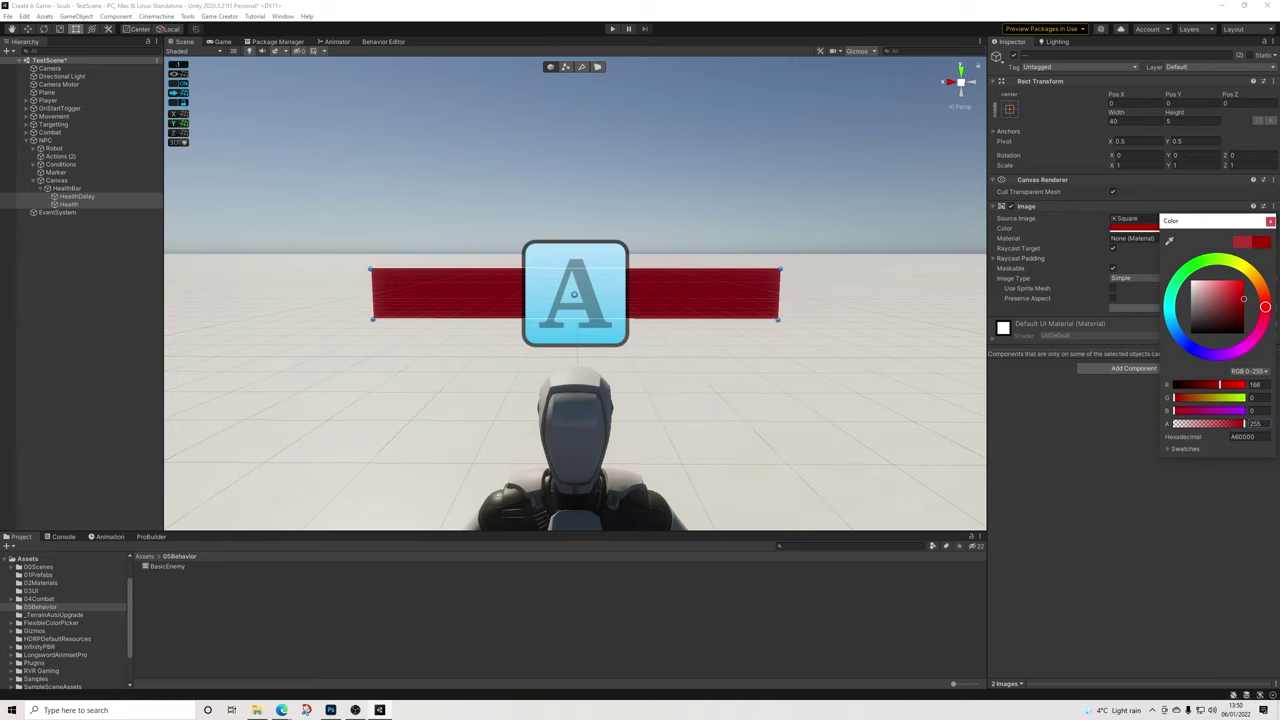
{"action": "left_click", "coordinate": [1270, 221]}
Set the HealthDelay and Health images to the Filled type with a Horizontal fill method
{"action": "left_click", "coordinate": [1190, 278]}
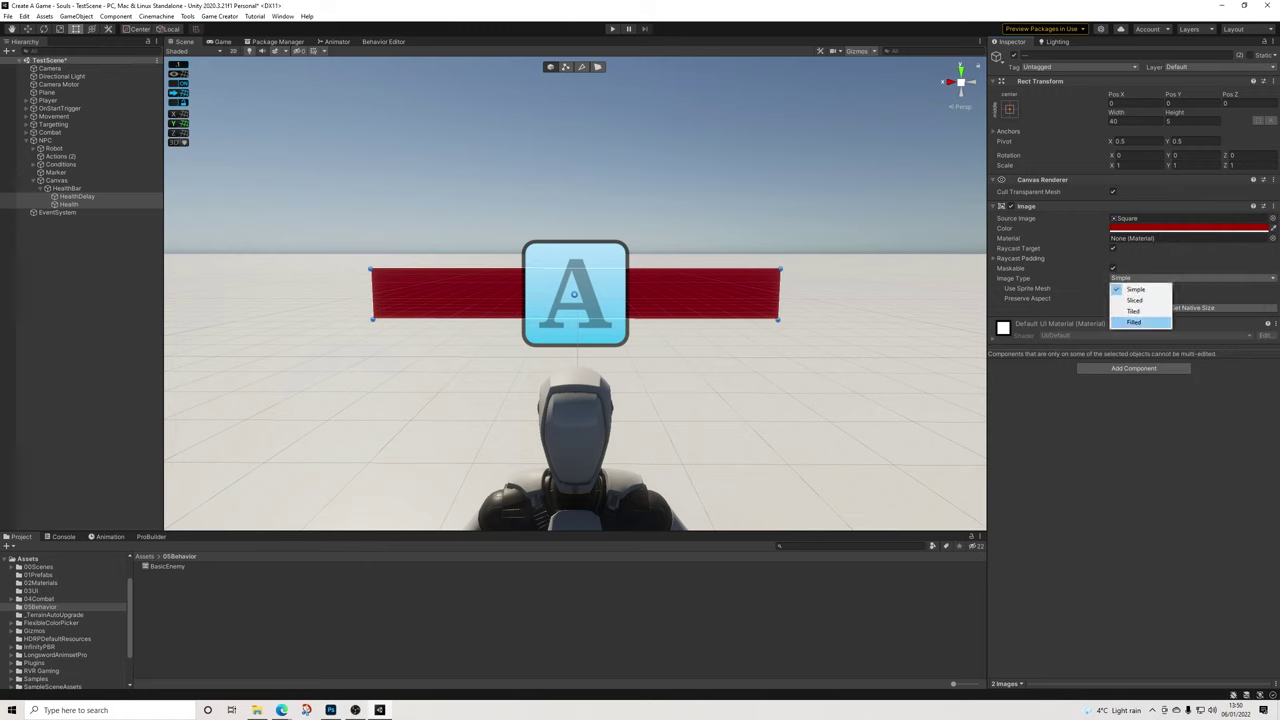
{"action": "left_click", "coordinate": [1135, 321]}
{"action": "left_click", "coordinate": [1190, 288]}
{"action": "left_click", "coordinate": [1130, 295]}
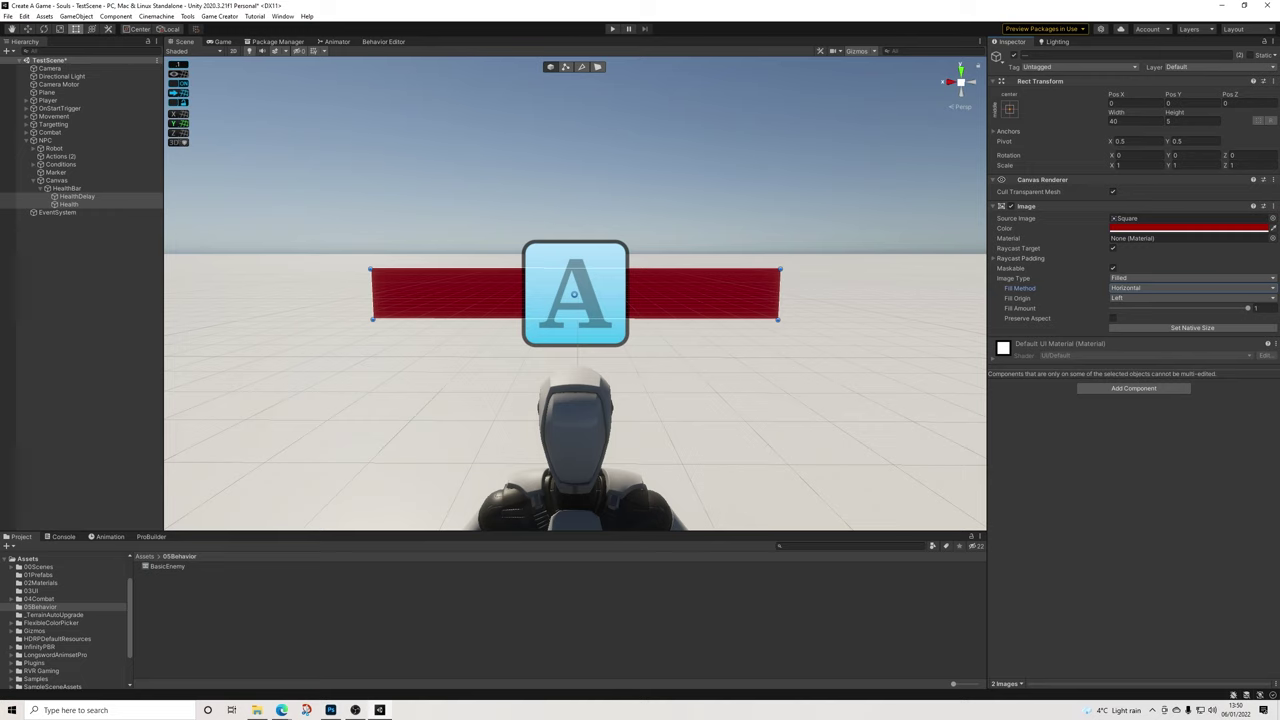
Assign the Health image as the Value Fill Image of the HealthBar's Attribute UI
{"action": "mouse_move", "coordinate": [640, 380]}
{"action": "left_mouse_down", "text": "alt"}
{"action": "mouse_move", "coordinate": [700, 340]}
{"action": "mouse_move", "coordinate": [640, 362]}
{"action": "mouse_move", "coordinate": [595, 360]}
{"action": "left_mouse_up", "text": "alt"}
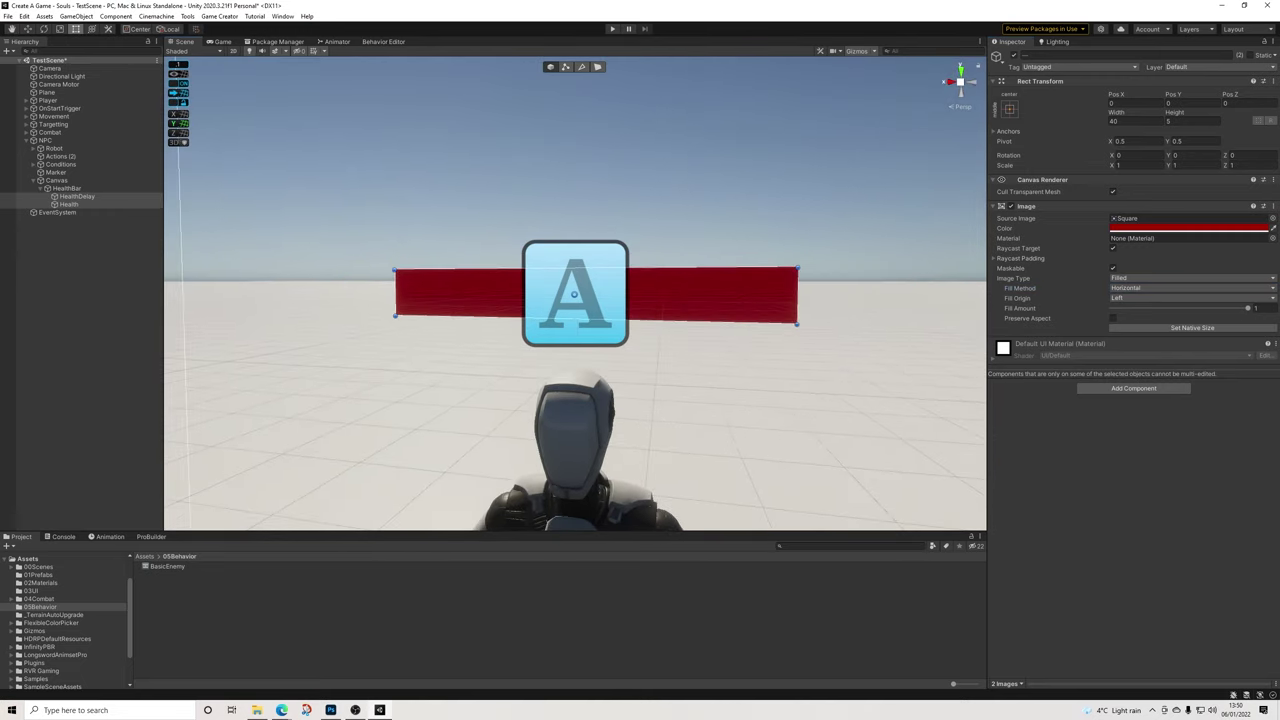
{"action": "left_click", "coordinate": [66, 188]}
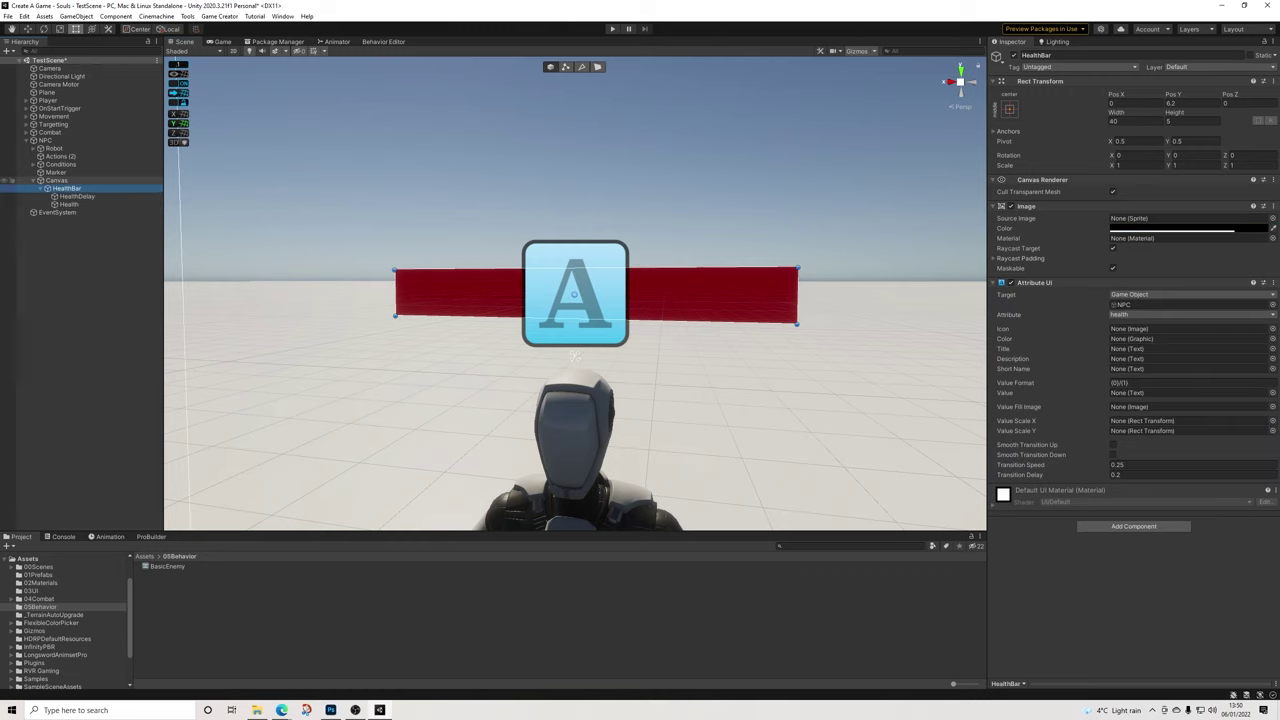
{"action": "left_click_drag", "start_coordinate": [69, 204], "coordinate": [1150, 406]}
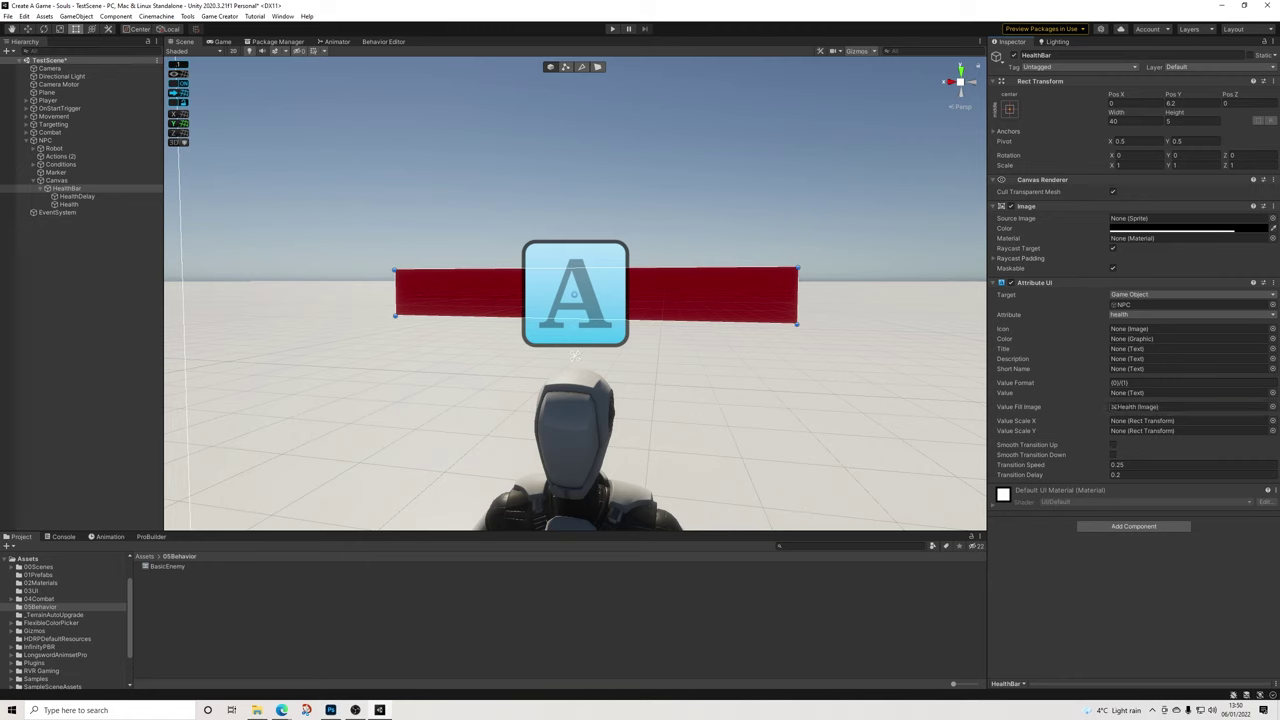
Add a UI Text element as a child of HealthBar
{"action": "right_click", "coordinate": [70, 189]}
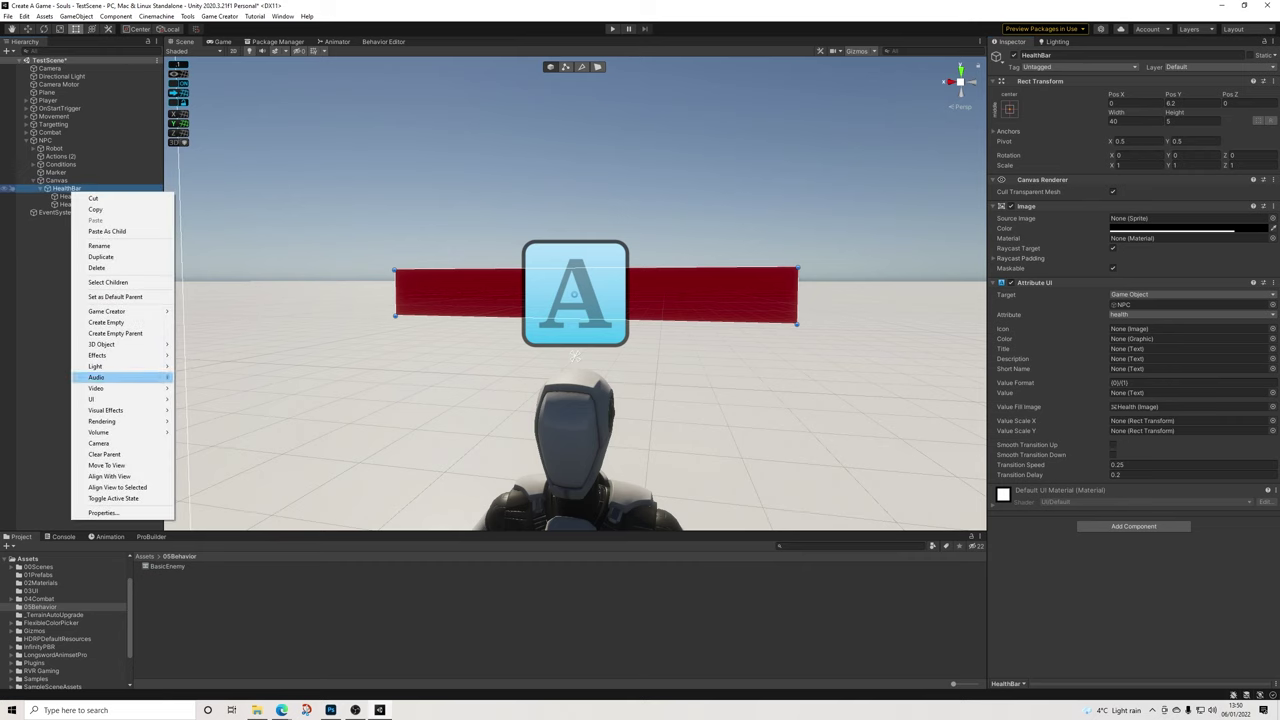
{"action": "mouse_move", "coordinate": [120, 399]}
{"action": "left_click", "coordinate": [200, 399]}
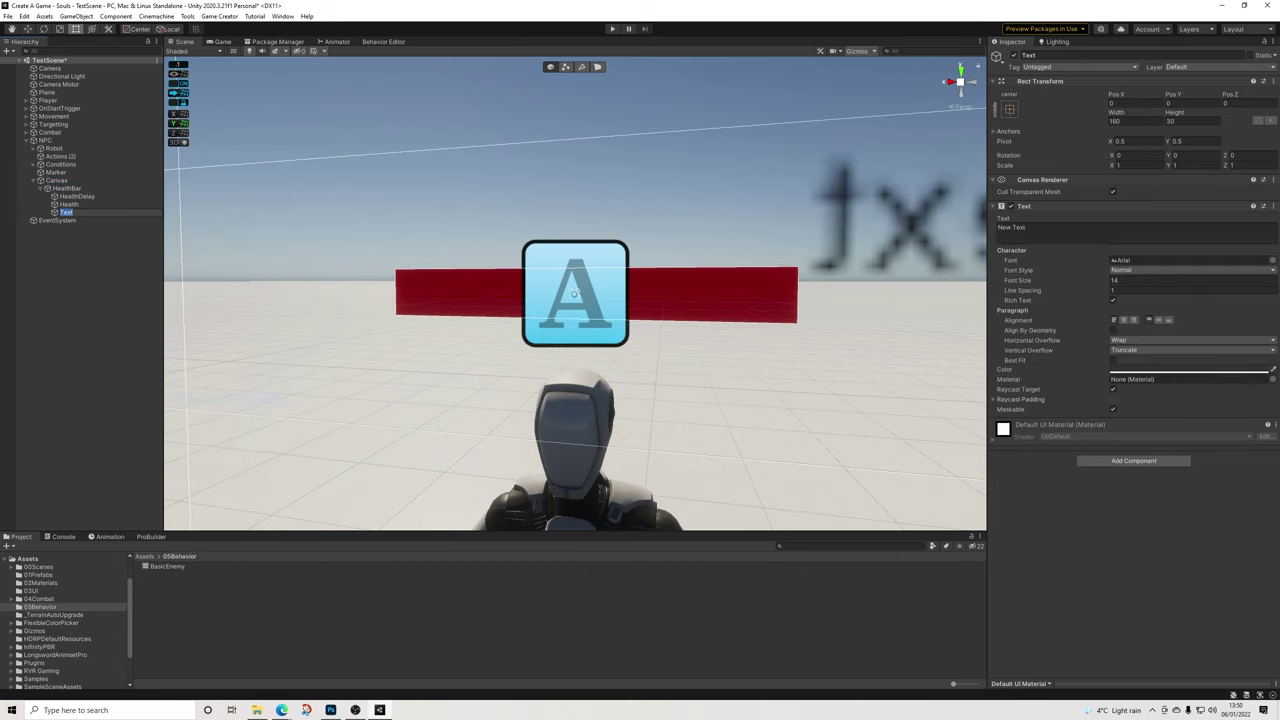
{"action": "key", "text": "f"}
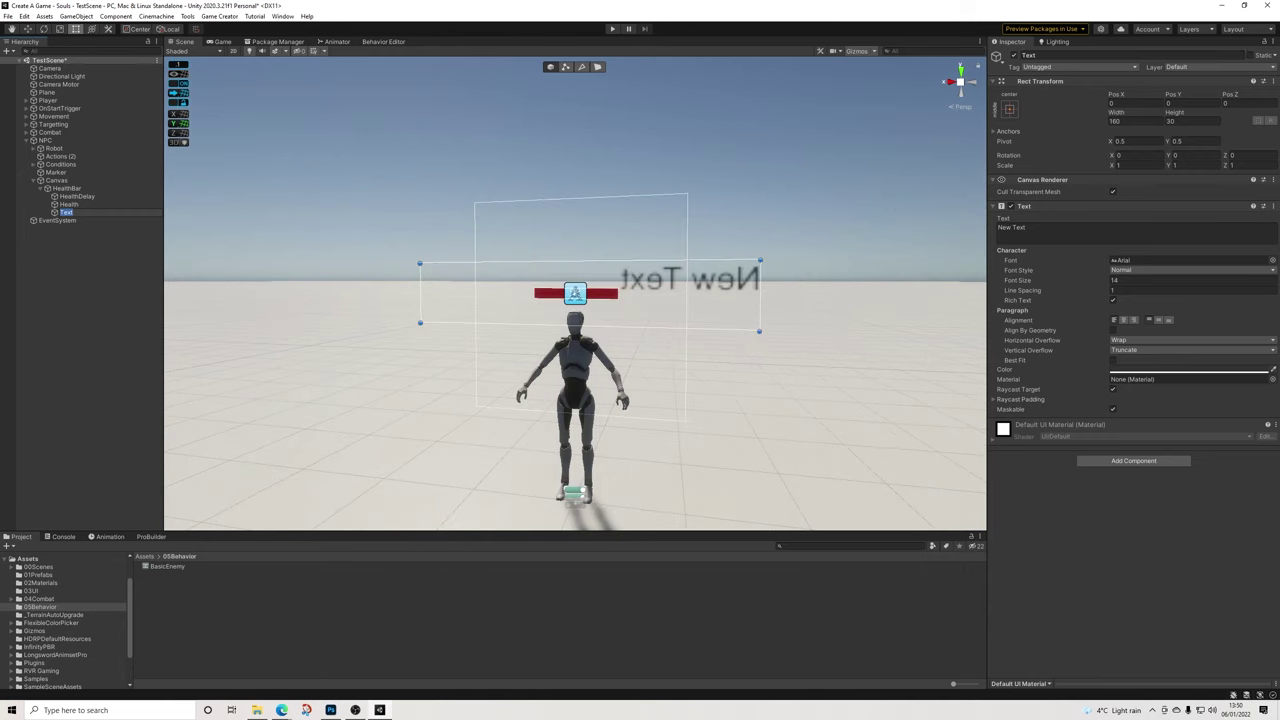
{"action": "left_click", "coordinate": [1060, 55]}
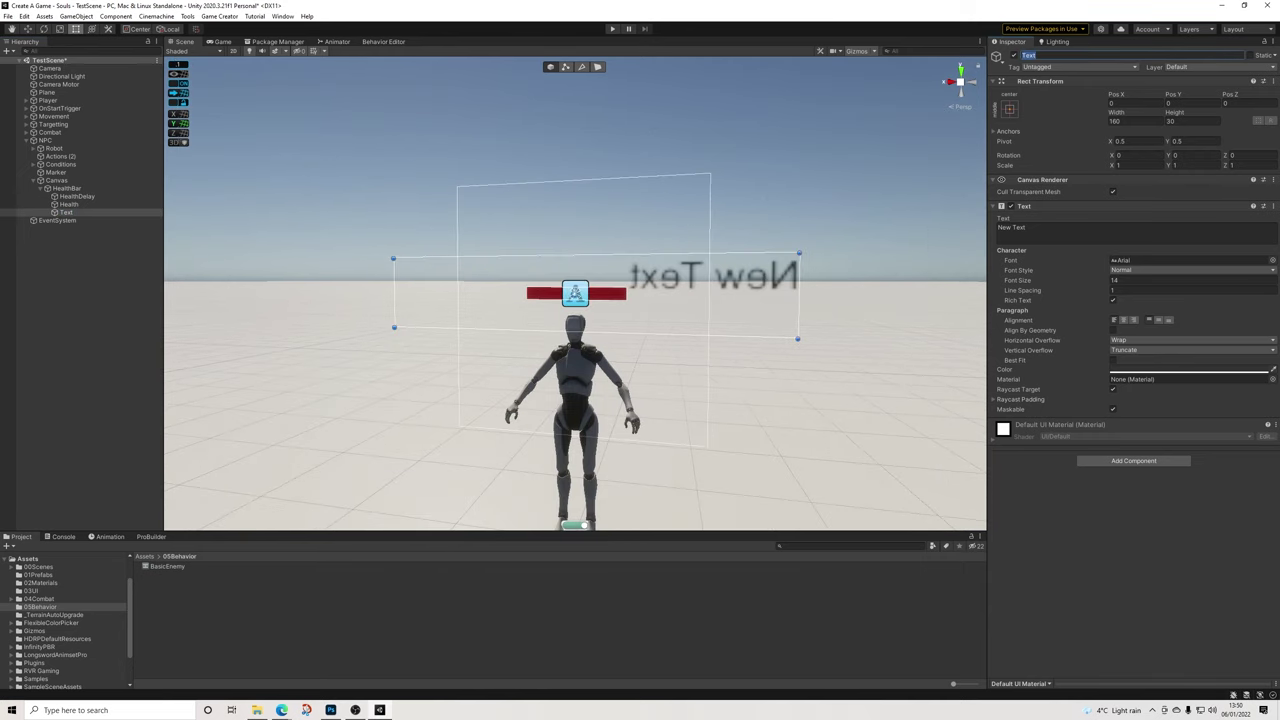
Scale the Text element to 0.1 in X, 0.1 in Y and 0.01 in Z
{"action": "left_click", "coordinate": [1138, 166]}
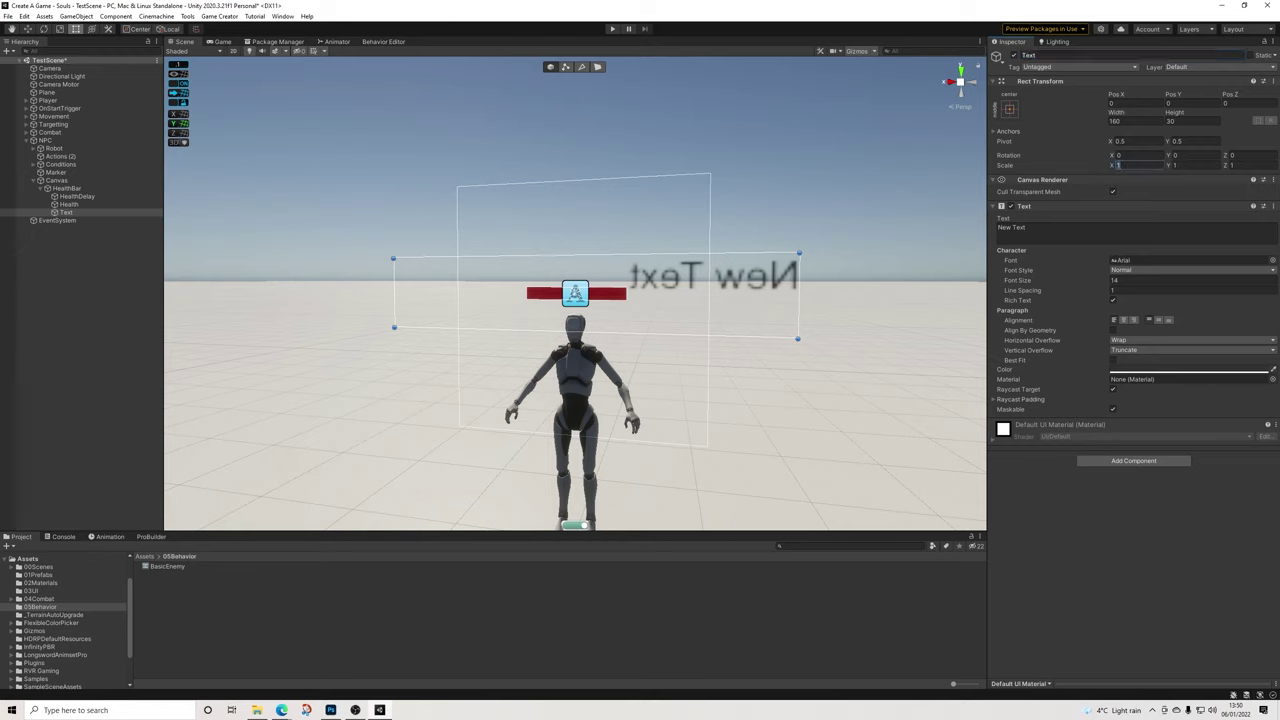
{"action": "type", "text": "0.1"}
{"action": "key", "text": "Tab"}
{"action": "type", "text": "0.1"}
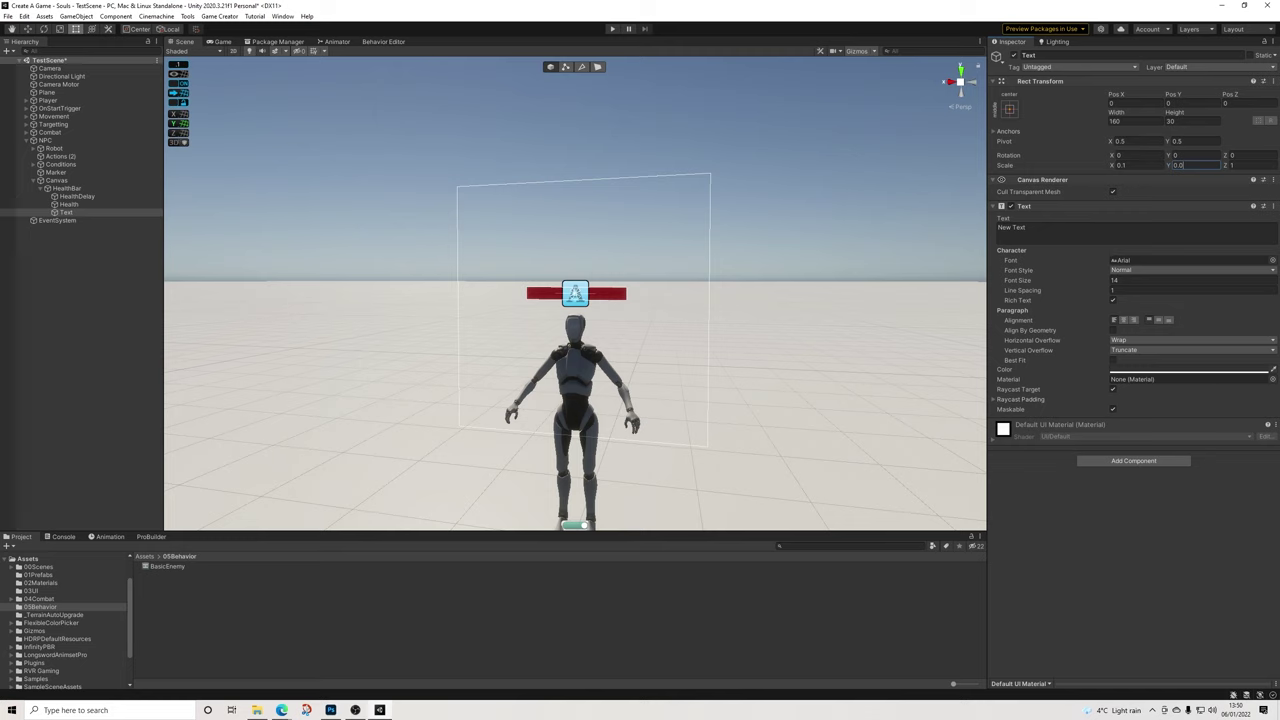
{"action": "type", "text": ".1"}
{"action": "key", "text": "Tab"}
{"action": "type", "text": "0.01"}
Set the Text element's colour to white (FFFFFF)
{"action": "left_click", "coordinate": [1190, 370]}
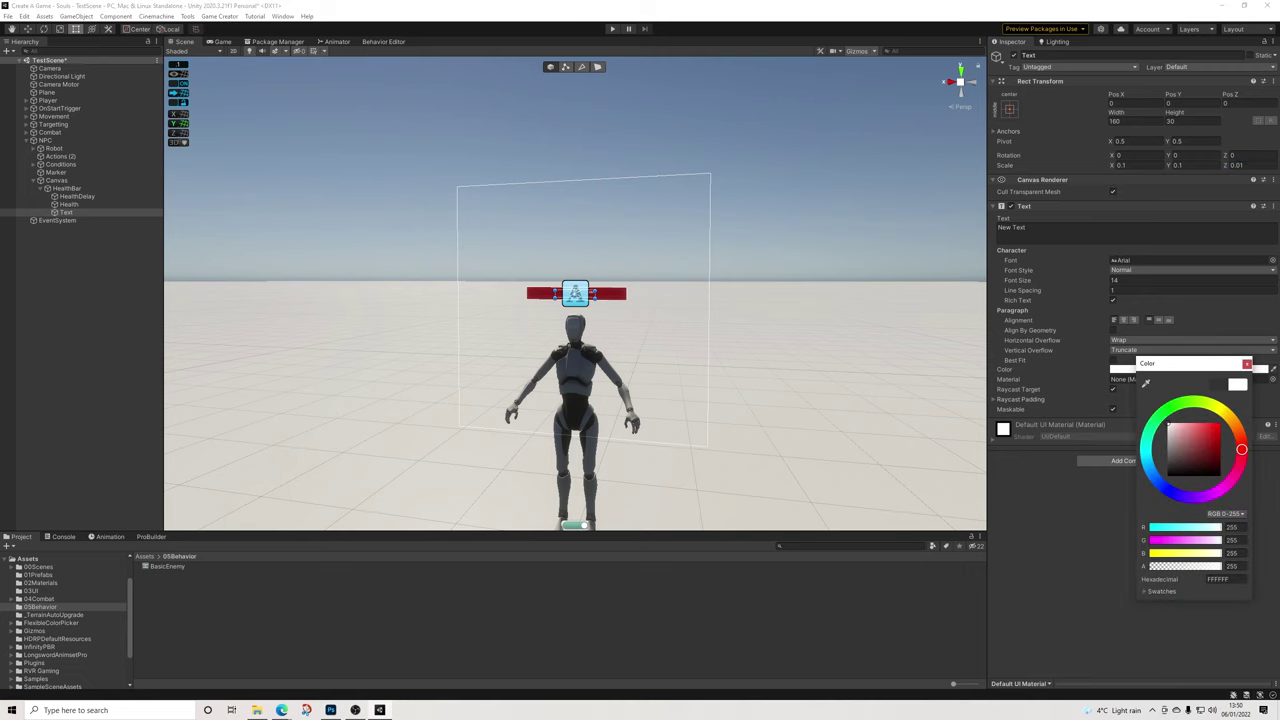
{"action": "left_click", "coordinate": [1247, 364]}
{"action": "scroll", "coordinate": [575, 294], "scroll_direction": "up", "scroll_amount": 6}
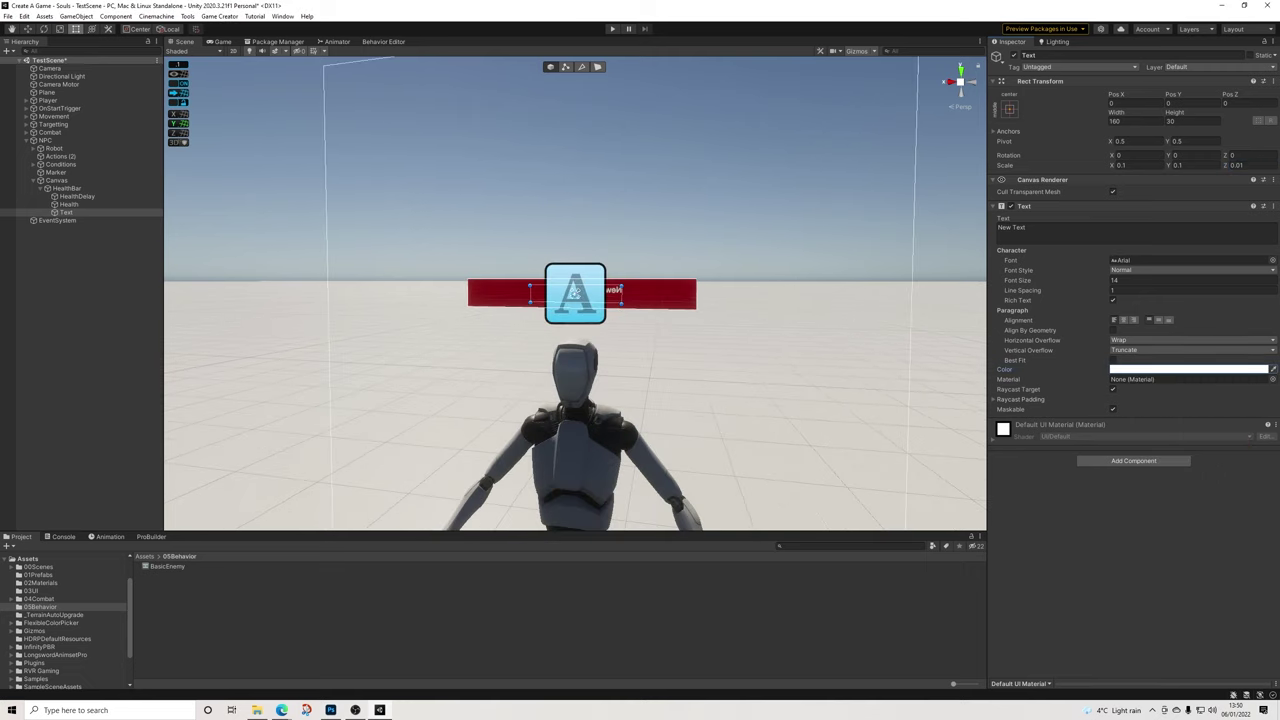
{"action": "left_click_drag", "start_coordinate": [800, 320], "coordinate": [822, 348], "text": "alt"}
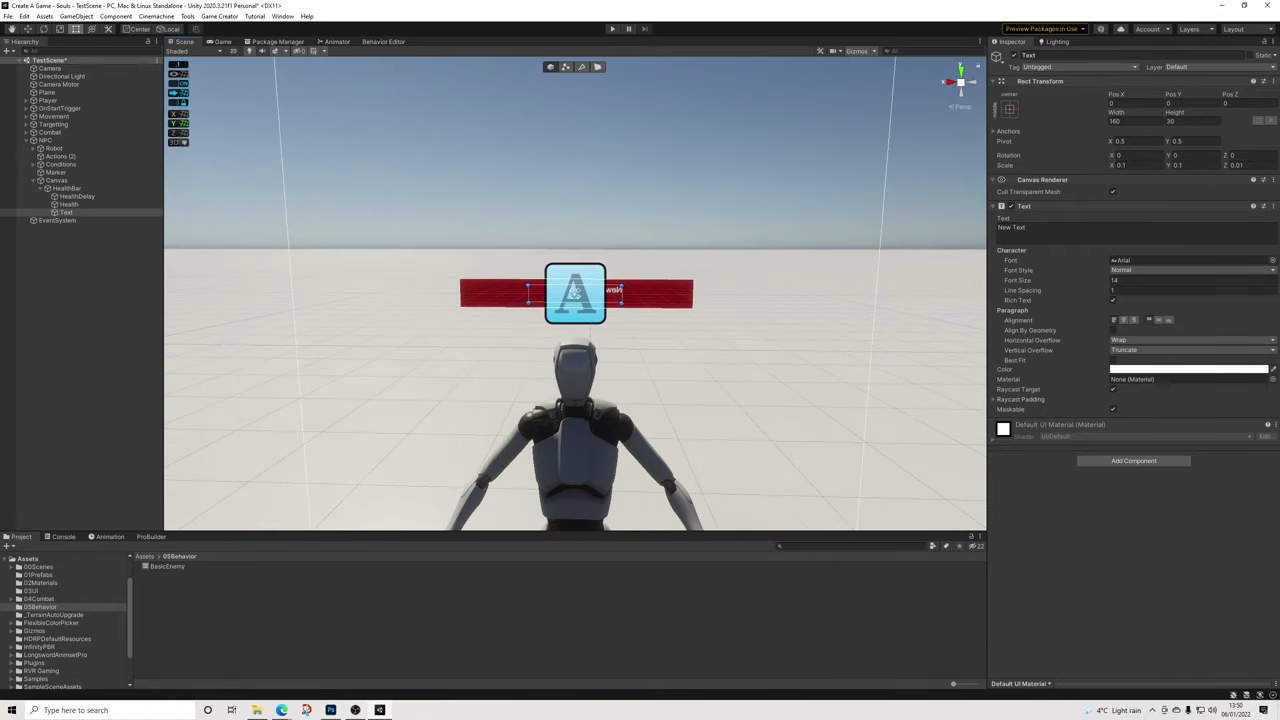
Rotate the HealthBar object 180 degrees around Y
{"action": "left_click", "coordinate": [57, 181]}
{"action": "left_click", "coordinate": [67, 188]}
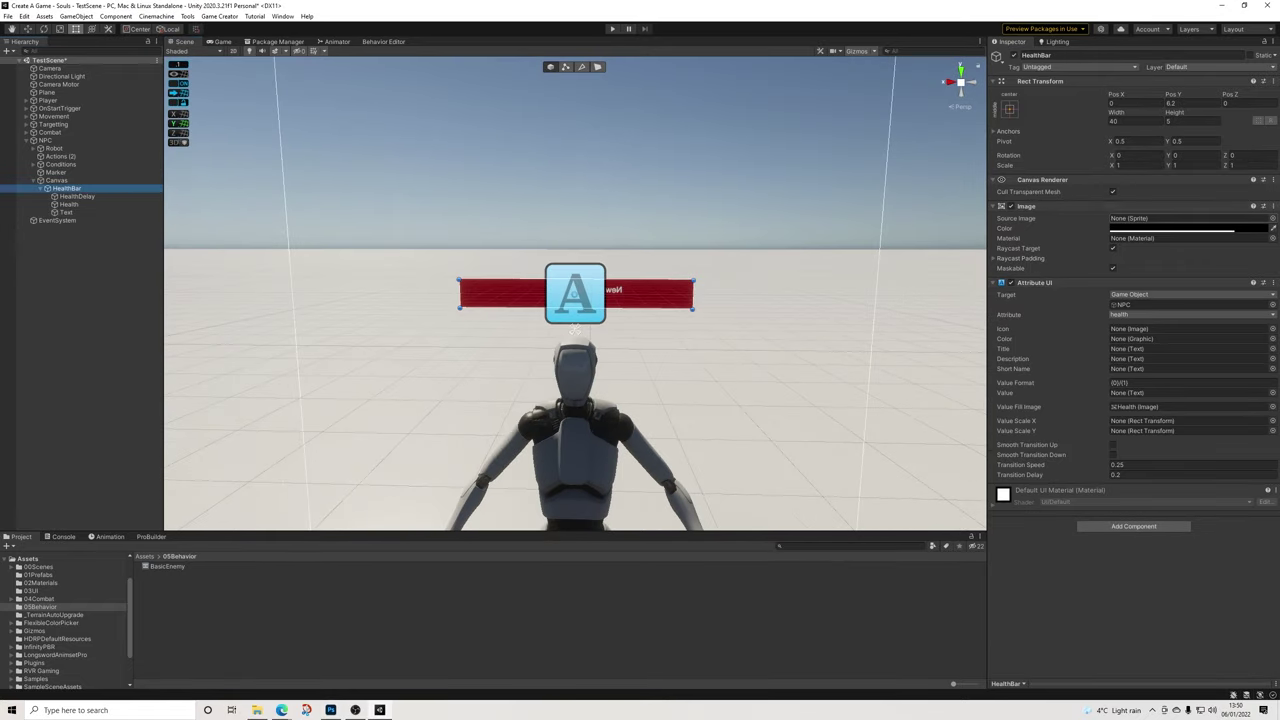
{"action": "left_click", "coordinate": [1185, 156]}
{"action": "type", "text": "180"}
Centre the Text element's contents horizontally and vertically, and hide the gizmo icons in the scene view
{"action": "left_click", "coordinate": [575, 292]}
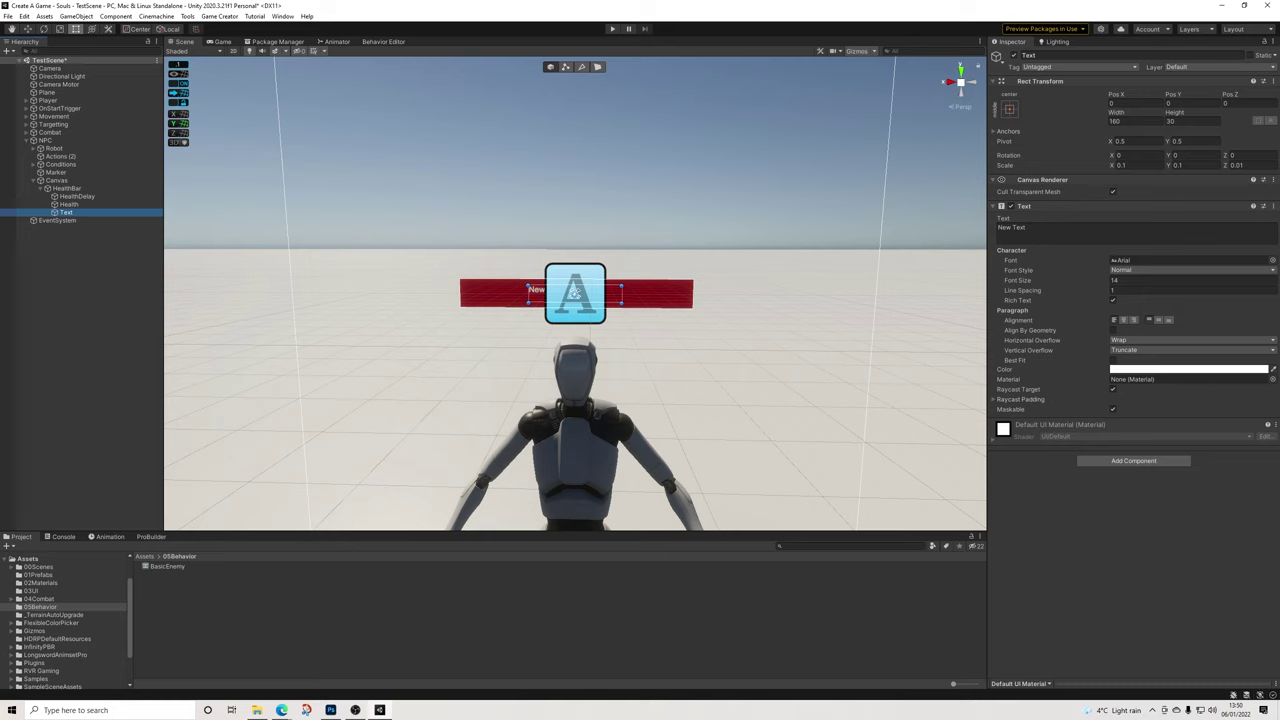
{"action": "left_click", "coordinate": [1124, 320]}
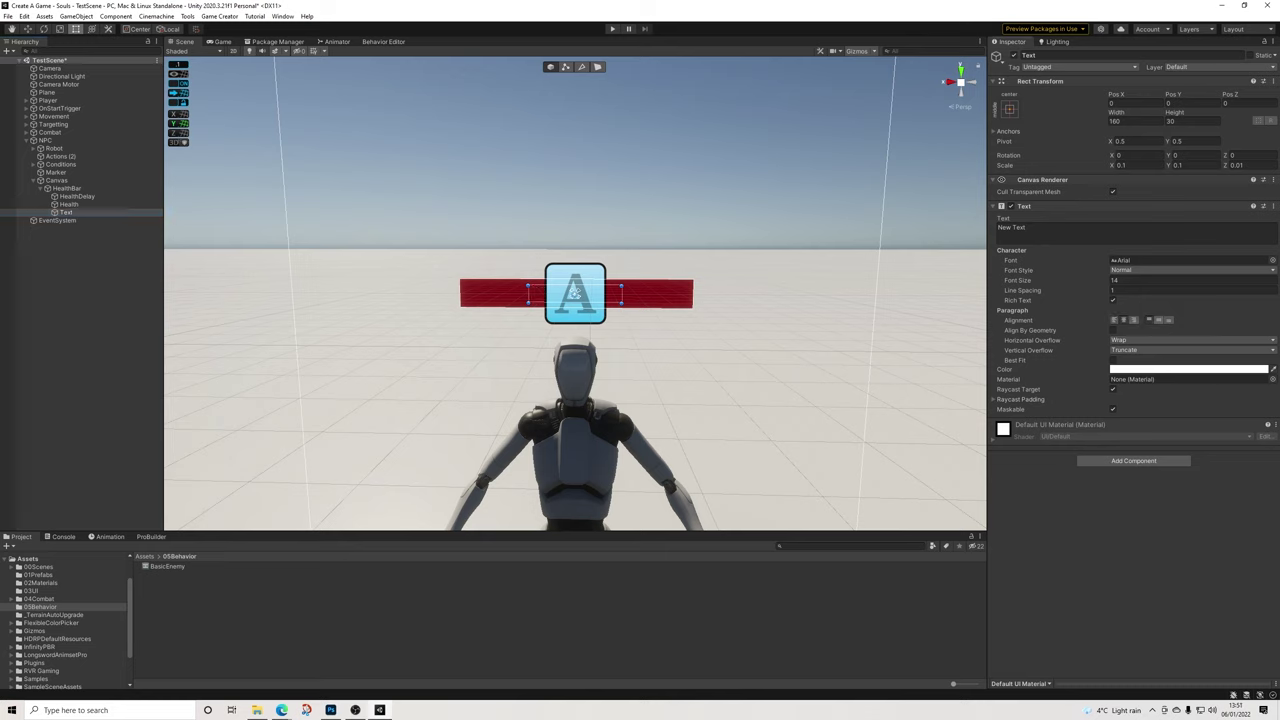
{"action": "left_click", "coordinate": [1159, 320]}
{"action": "left_click", "coordinate": [857, 51]}
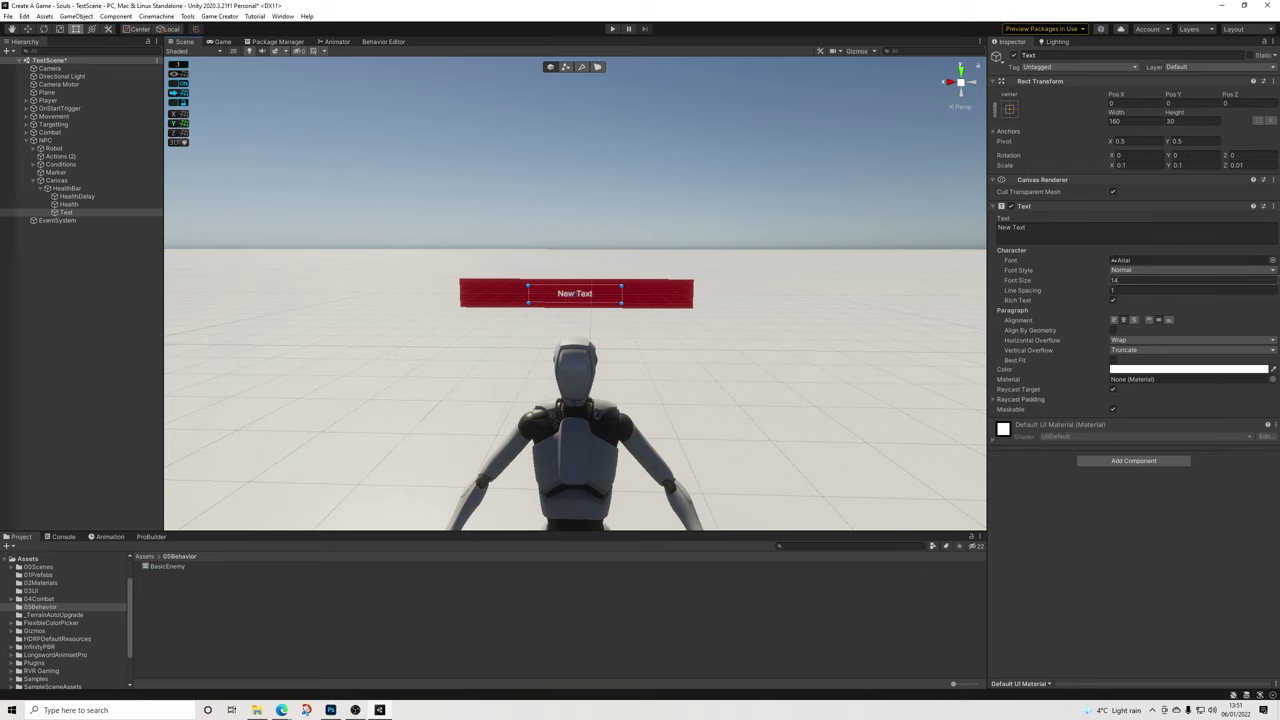
Stretch the Text element's rectangle to cover the whole health bar, 400 wide and 50 high
{"action": "left_click_drag", "start_coordinate": [576, 286], "coordinate": [692, 294]}
{"action": "key", "text": "t"}
{"action": "left_click_drag", "start_coordinate": [527, 294], "coordinate": [458, 294]}
Set the Text element's font size to 25 and its font style to Bold
{"action": "left_click", "coordinate": [1114, 280]}
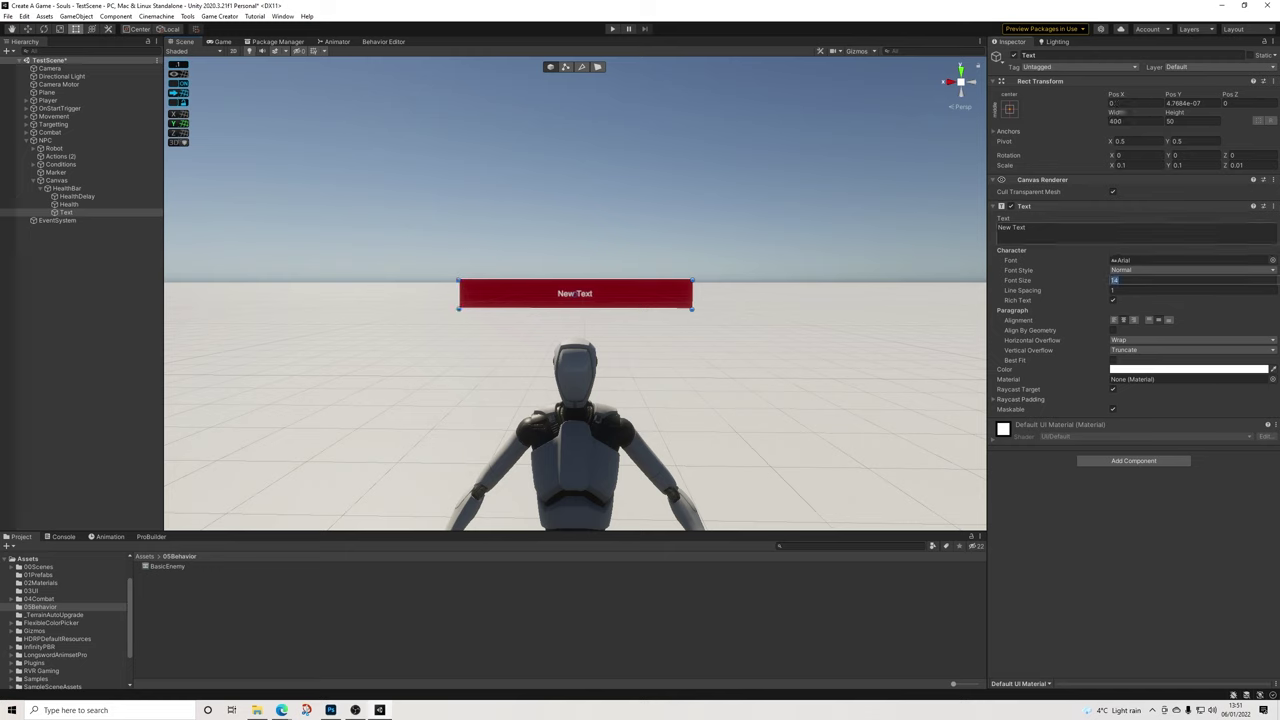
{"action": "type", "text": "24"}
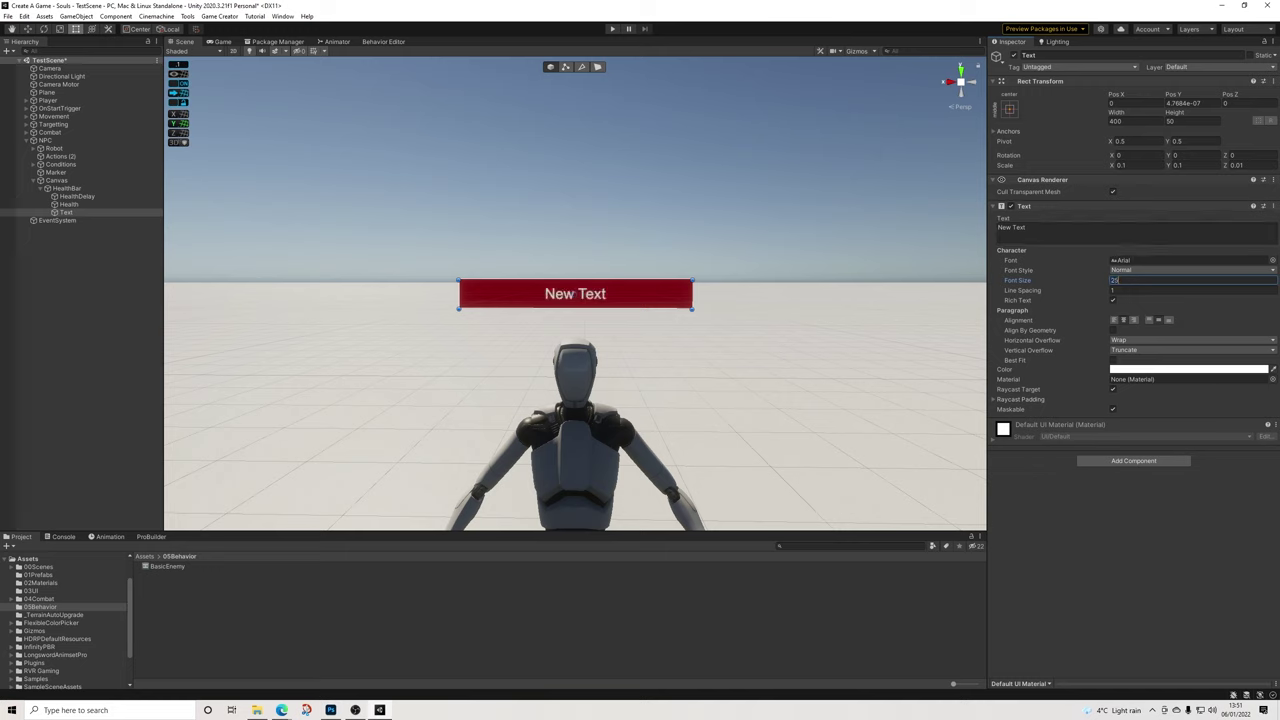
{"action": "left_click", "coordinate": [1150, 270]}
{"action": "left_click", "coordinate": [1140, 292]}
Set both the horizontal and vertical overflow of the Text element to Overflow
{"action": "left_click", "coordinate": [1190, 340]}
{"action": "left_click", "coordinate": [1138, 362]}
{"action": "left_click", "coordinate": [1190, 350]}
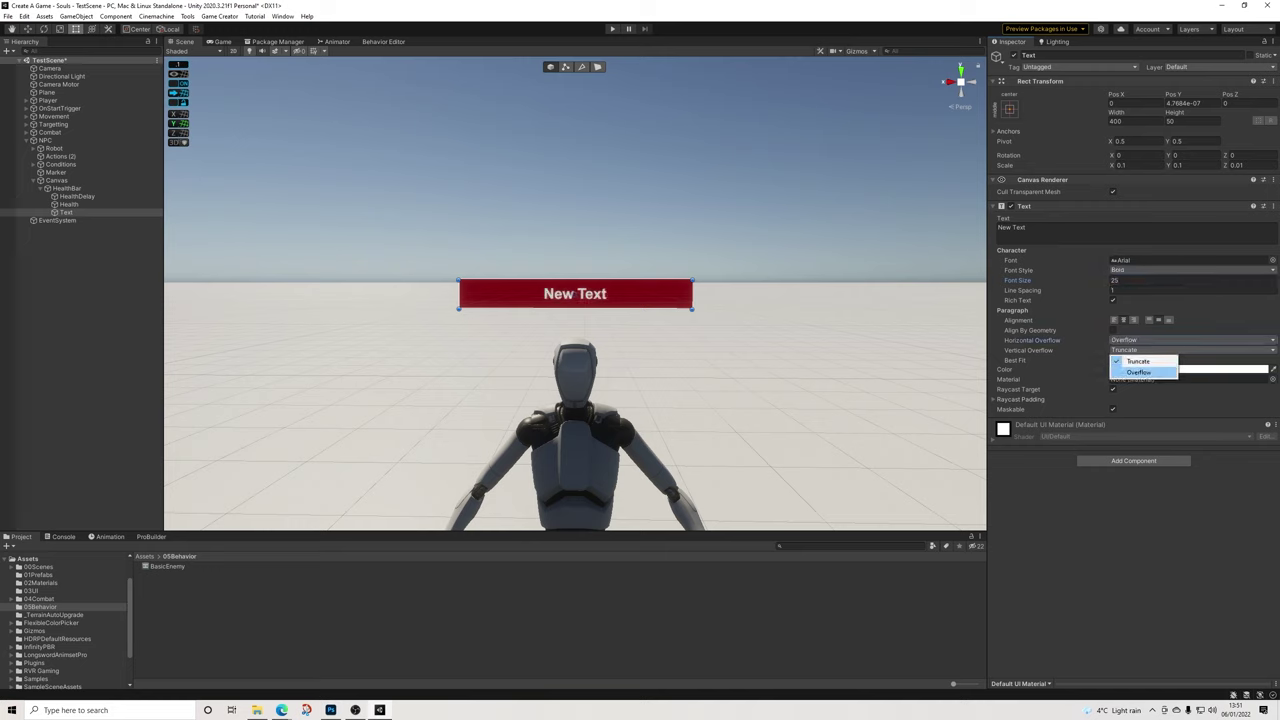
{"action": "left_click", "coordinate": [1140, 372]}
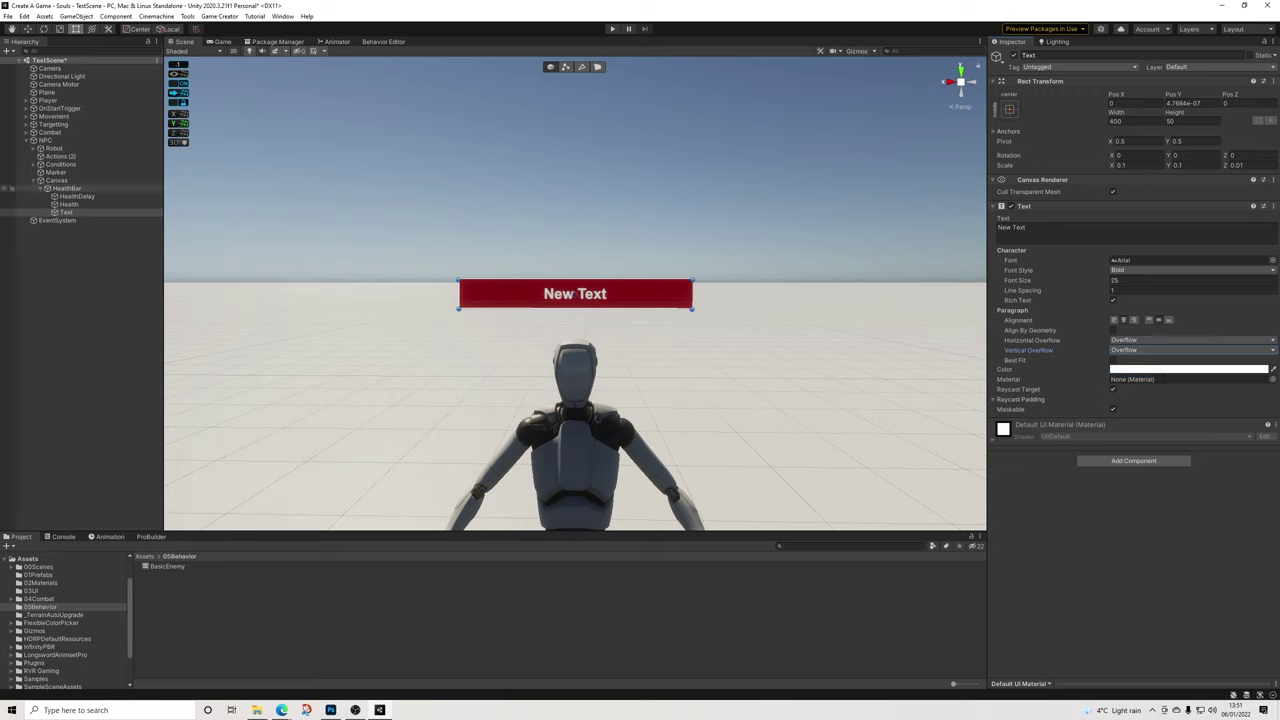
Add Trigger and Actions components to the Canvas and link its Actions to the On Start trigger
{"action": "left_click", "coordinate": [56, 180]}
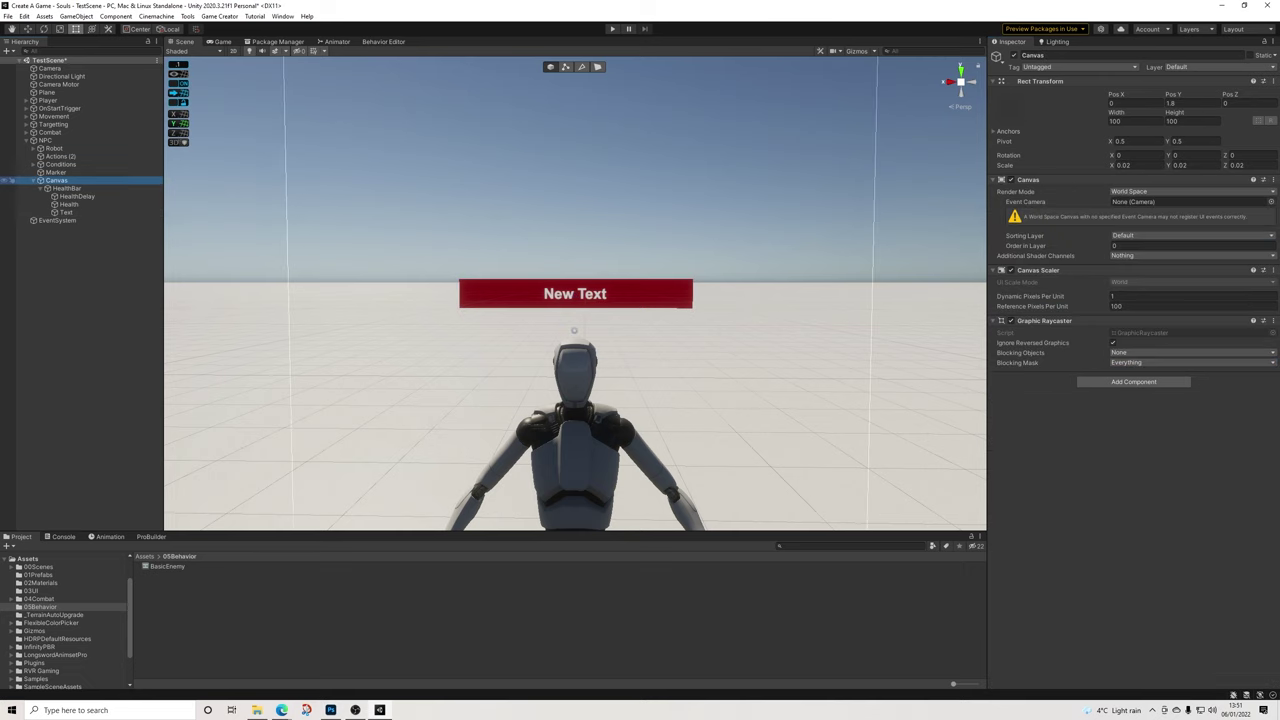
{"action": "left_click", "coordinate": [1133, 381]}
{"action": "type", "text": "trig"}
{"action": "key", "text": "Return"}
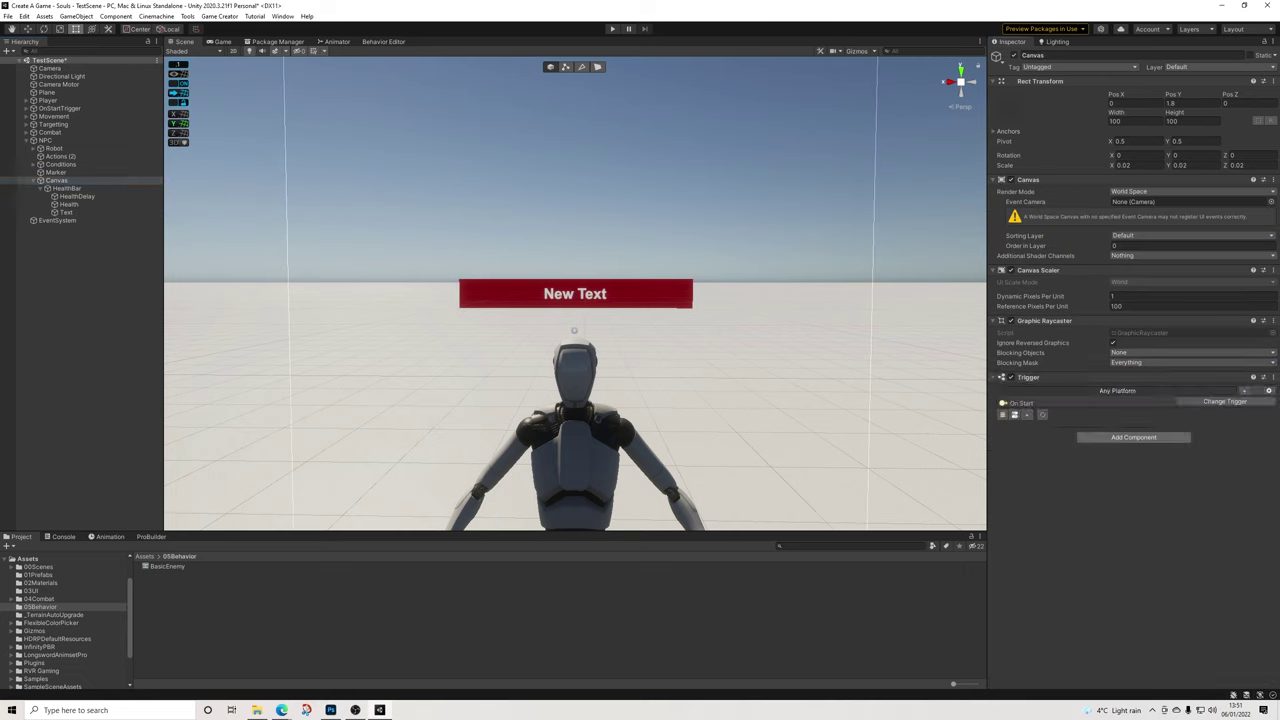
{"action": "left_click", "coordinate": [1133, 437]}
{"action": "type", "text": "act"}
{"action": "key", "text": "Return"}
{"action": "left_click", "coordinate": [1028, 414]}
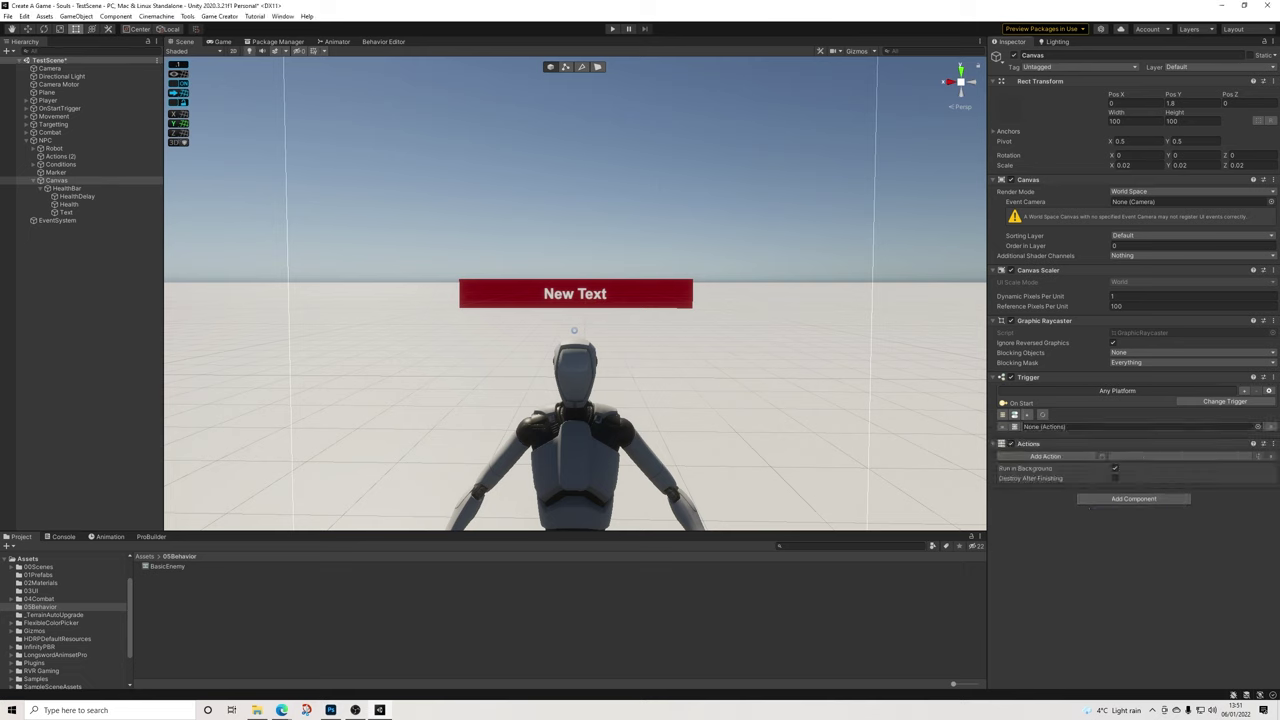
{"action": "left_click_drag", "start_coordinate": [1029, 443], "coordinate": [1064, 427]}
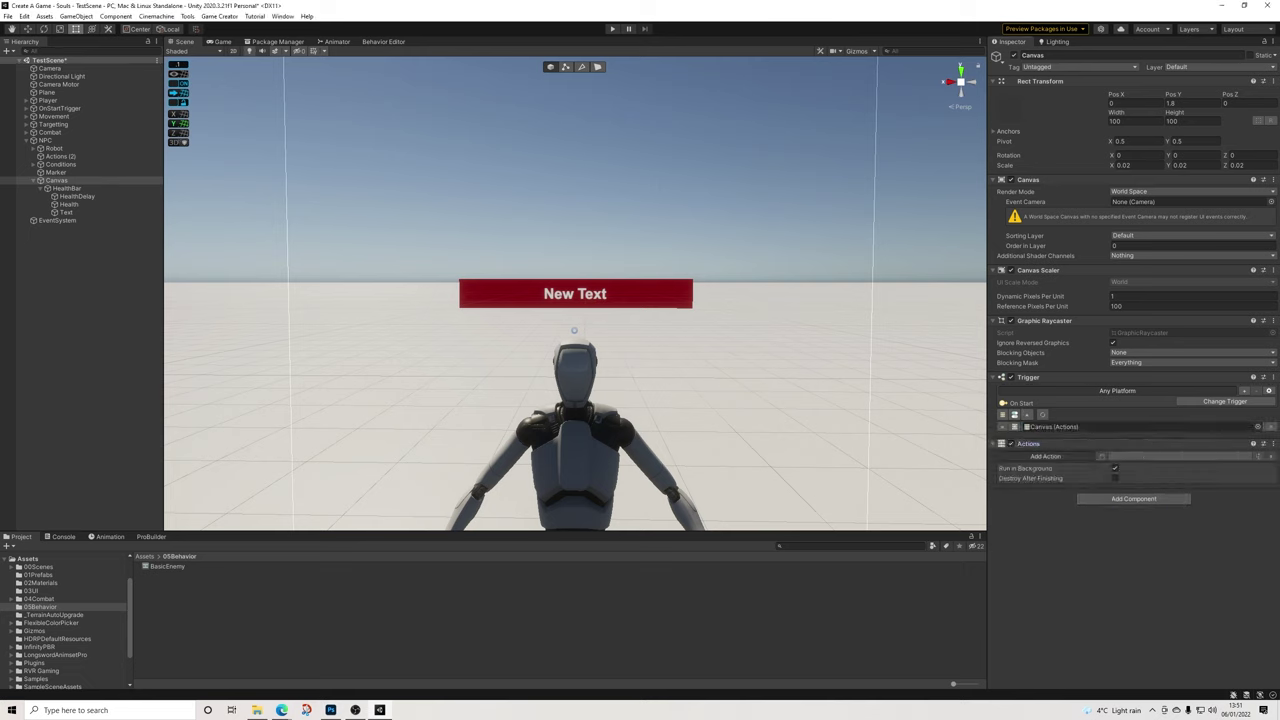
Add a Look At action to the Canvas Actions with Invoker as target and Camera as the look-at position
{"action": "left_click", "coordinate": [1045, 456]}
{"action": "type", "text": "look"}
{"action": "key", "text": "Return"}
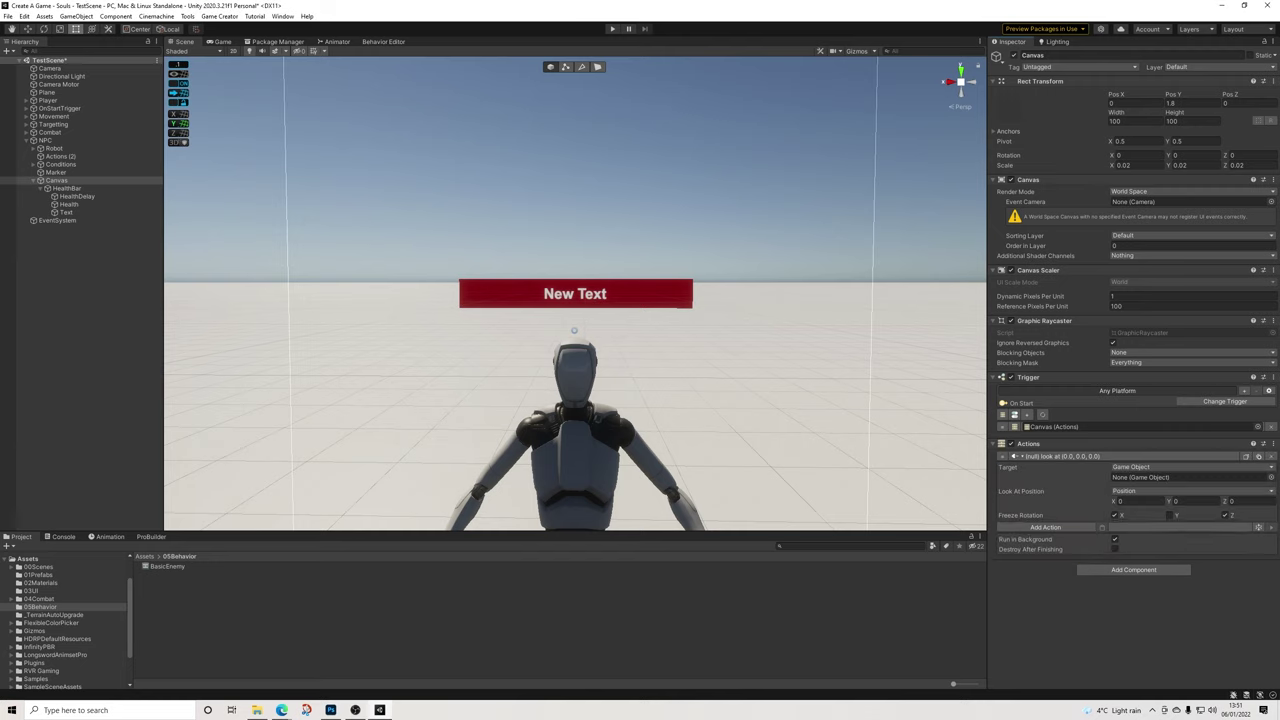
{"action": "left_click", "coordinate": [1190, 467]}
{"action": "left_click", "coordinate": [1138, 500]}
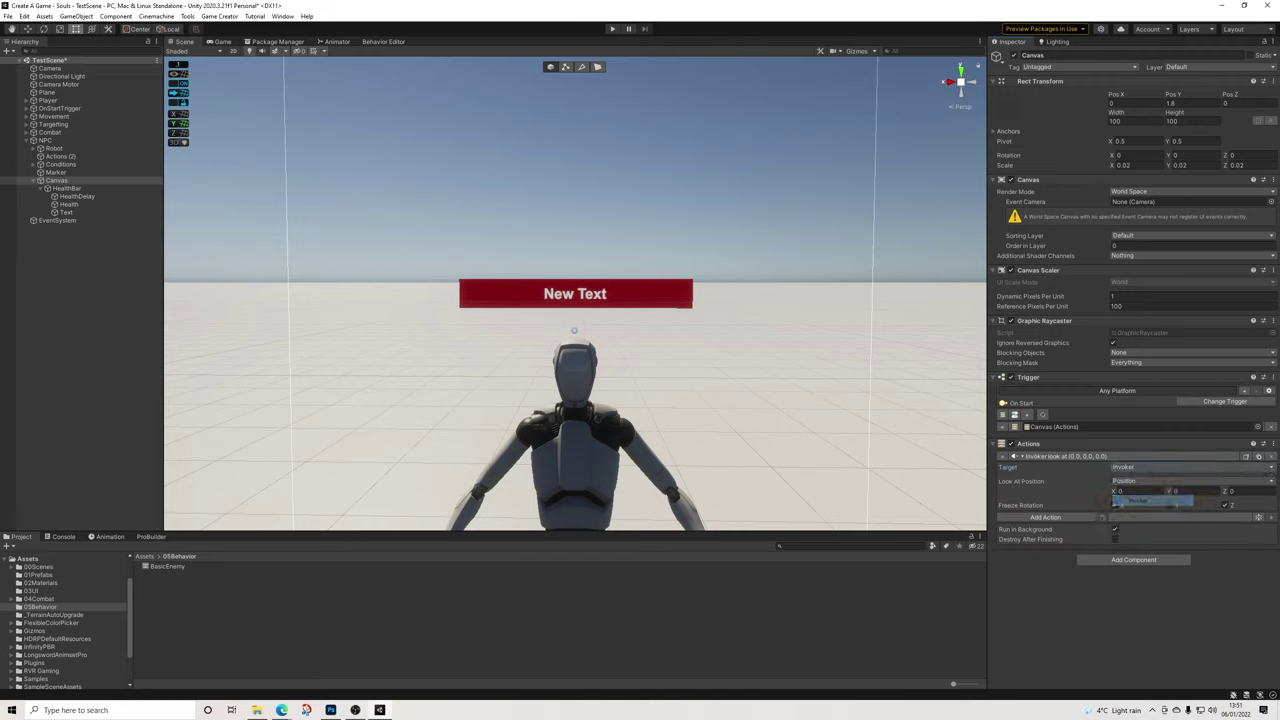
{"action": "left_click", "coordinate": [1190, 481]}
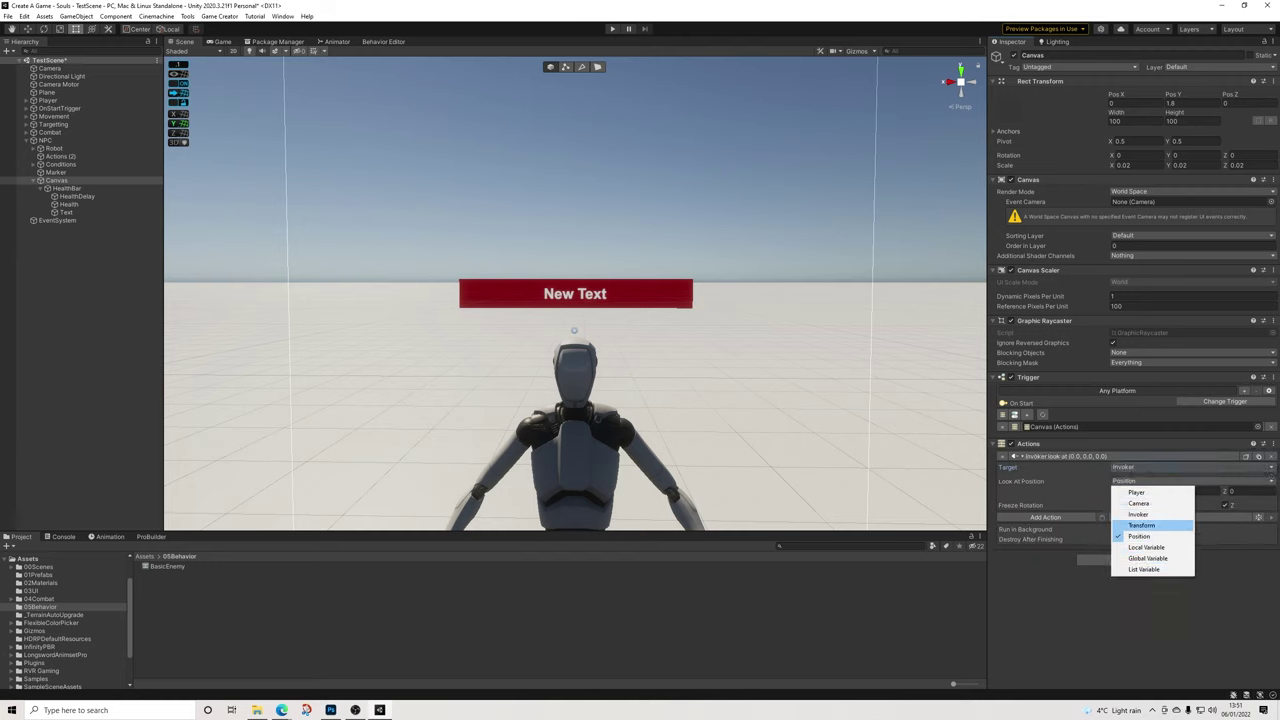
{"action": "left_click", "coordinate": [1139, 503]}
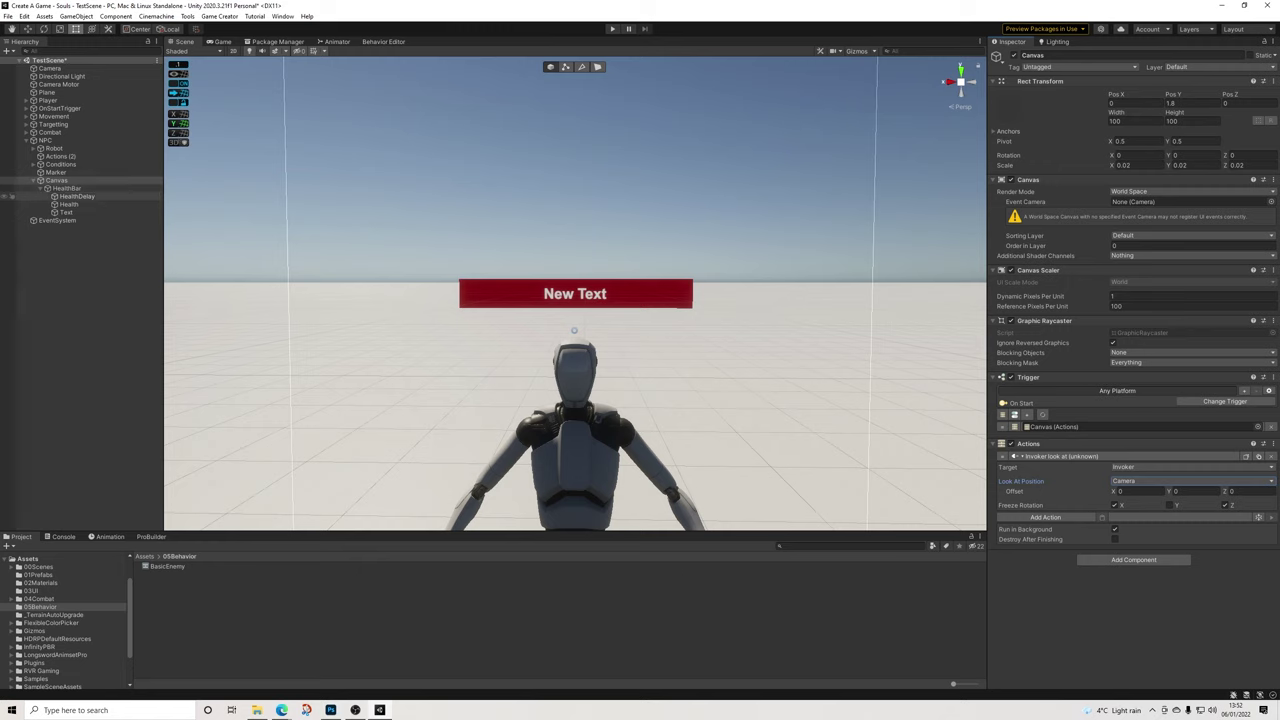
Assign the Text element as the Value text of the HealthBar's Attribute UI
{"action": "left_click", "coordinate": [67, 188]}
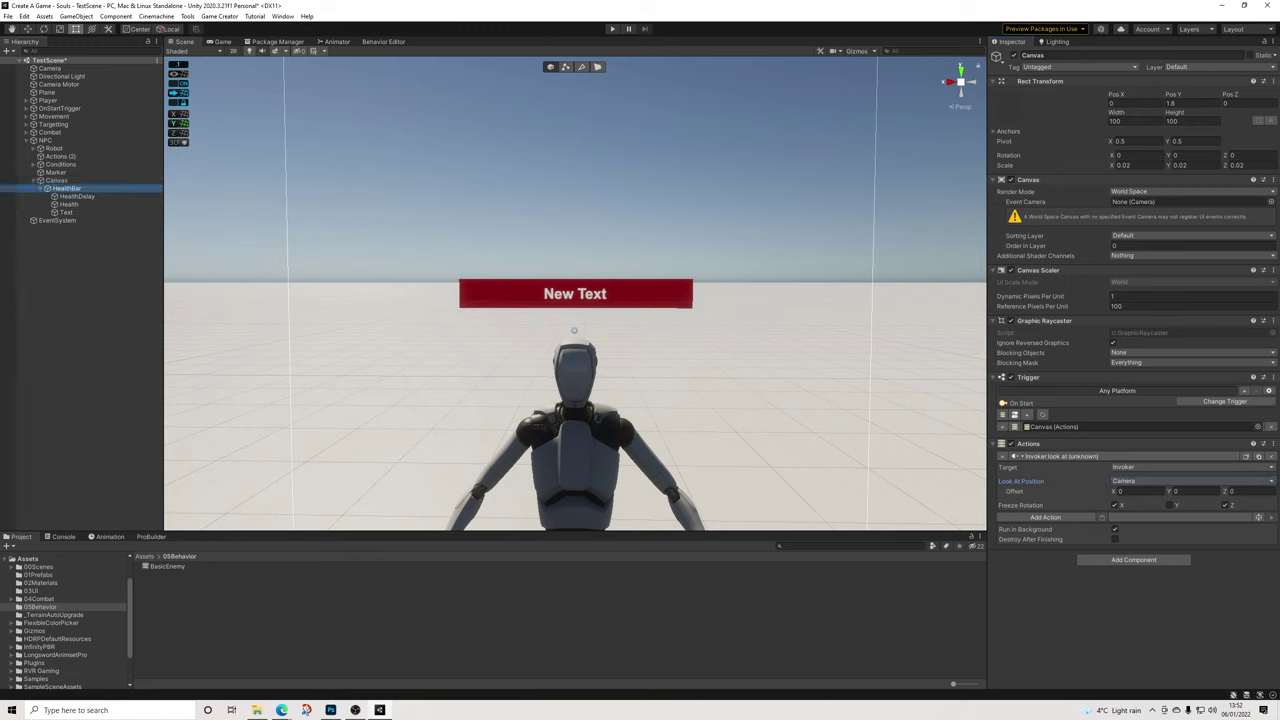
{"action": "left_click_drag", "start_coordinate": [66, 212], "coordinate": [1150, 392]}
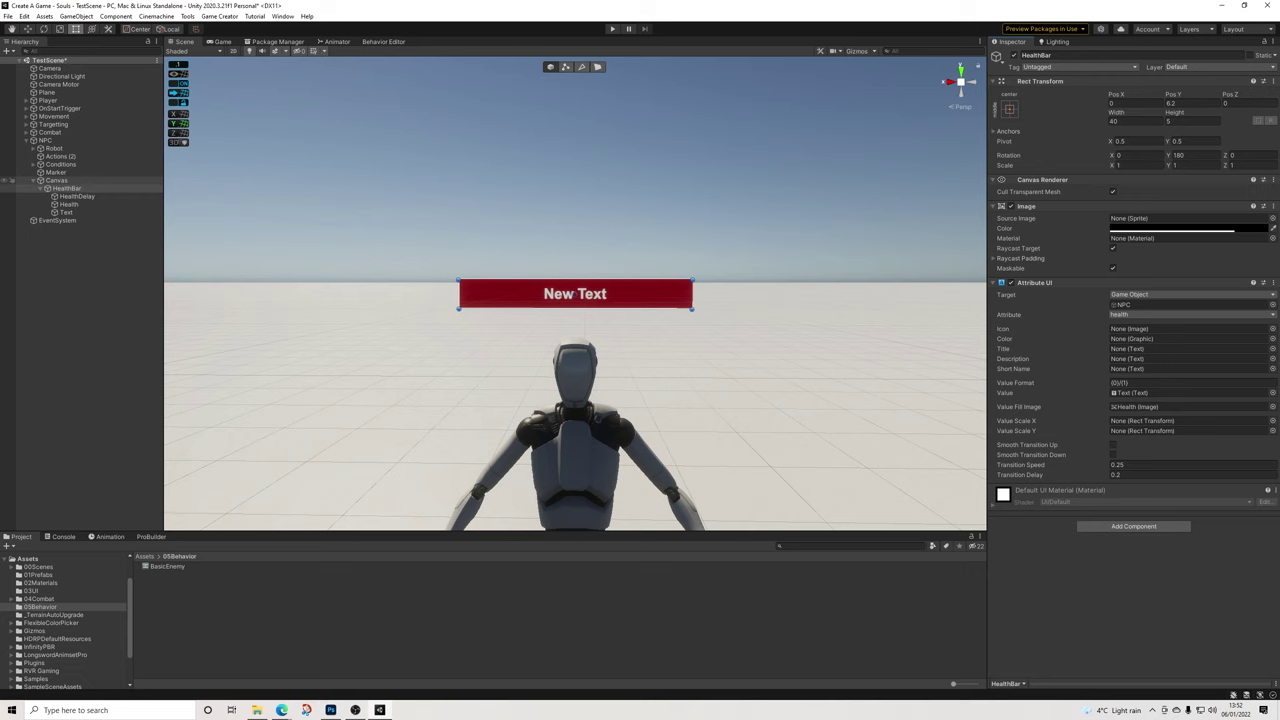
Add a Restart action after the Look At action in the Canvas Actions
{"action": "left_click", "coordinate": [56, 180]}
{"action": "key", "text": "Left"}
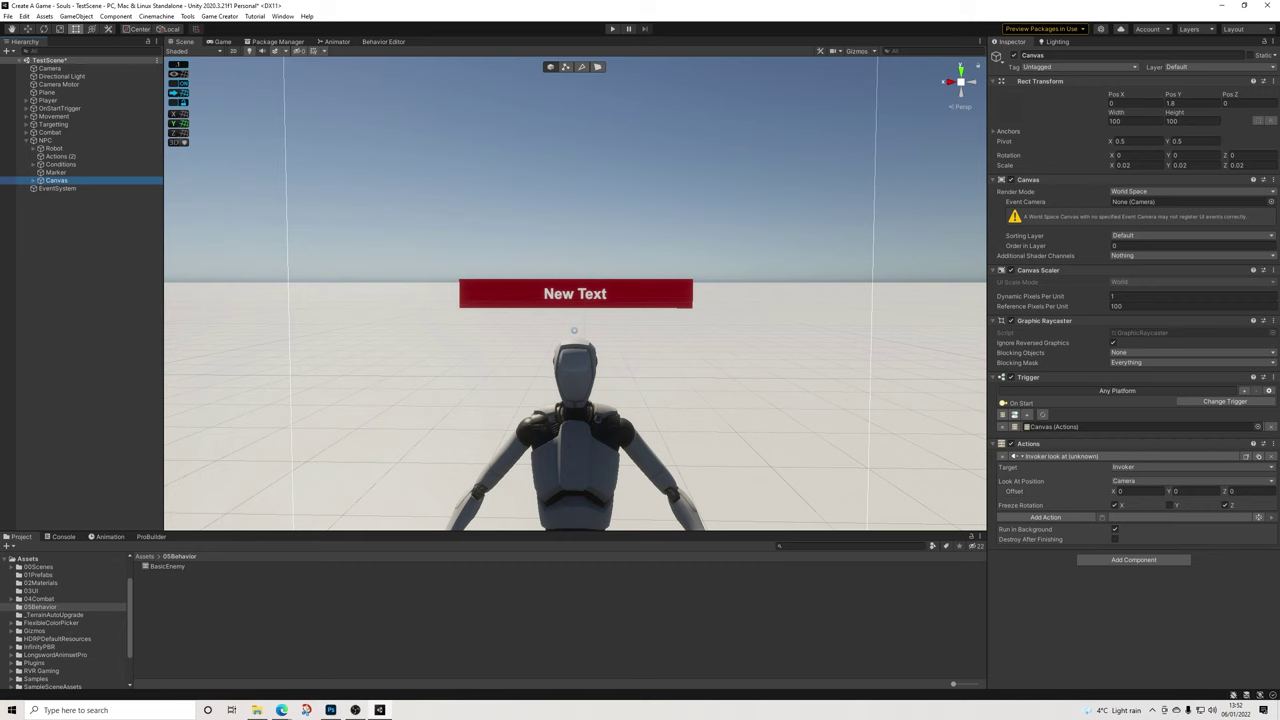
{"action": "left_click", "coordinate": [1045, 517]}
{"action": "type", "text": "res"}
{"action": "key", "text": "Down"}
{"action": "key", "text": "Down"}
{"action": "key", "text": "Down"}
{"action": "key", "text": "Return"}
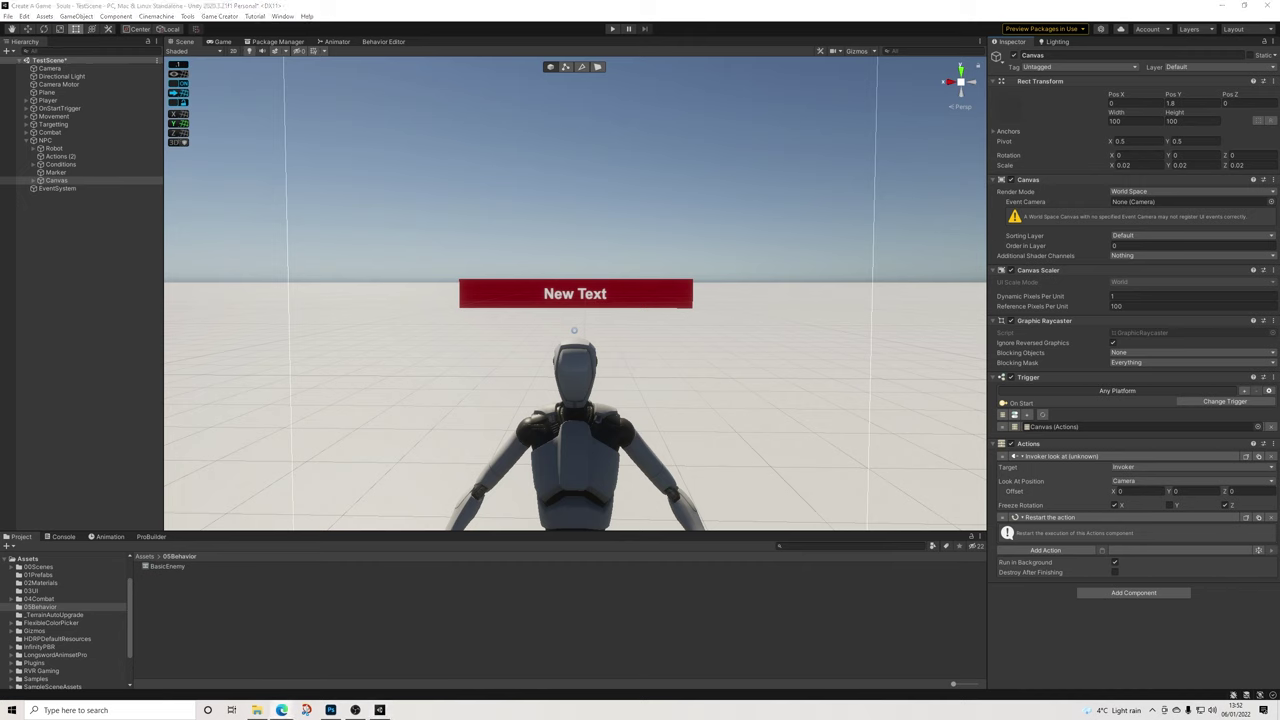
Review the NPC's components, its On Start trigger's Actions and the clauses of the linked Conditions object
{"action": "left_click", "coordinate": [46, 140]}
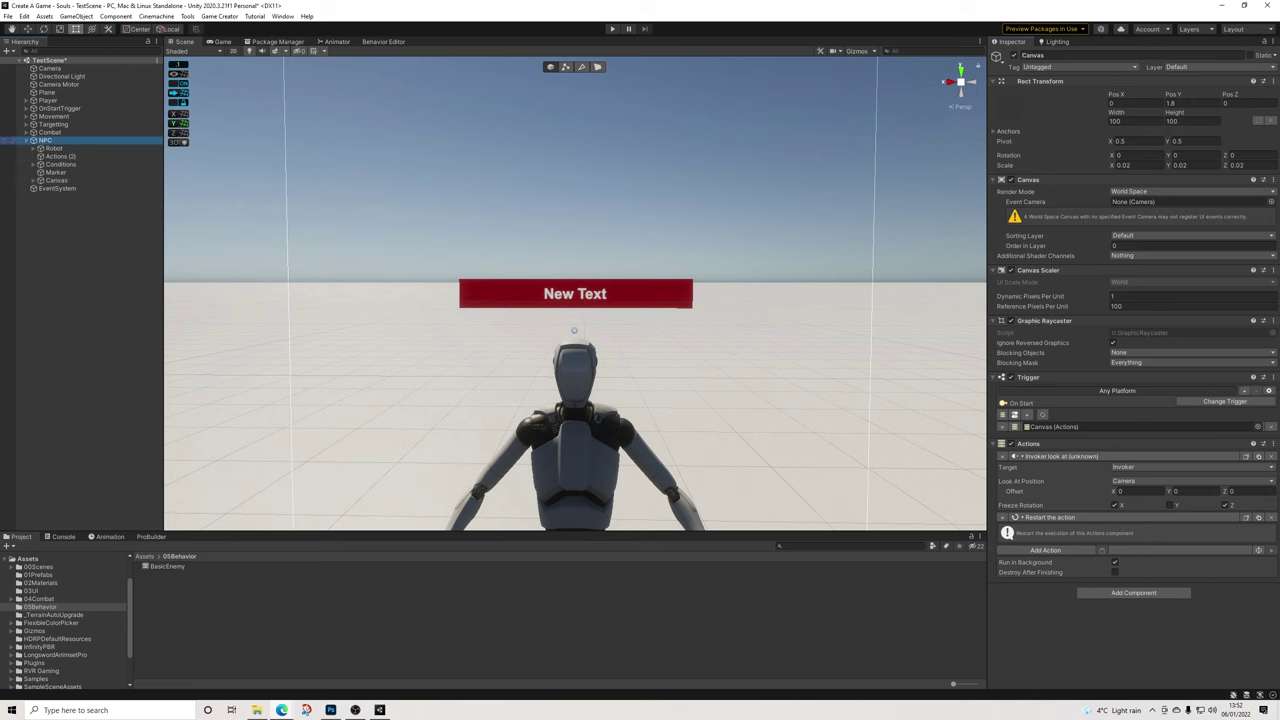
{"action": "left_click", "coordinate": [1030, 171]}
{"action": "left_click", "coordinate": [1033, 182]}
{"action": "left_click", "coordinate": [1040, 193]}
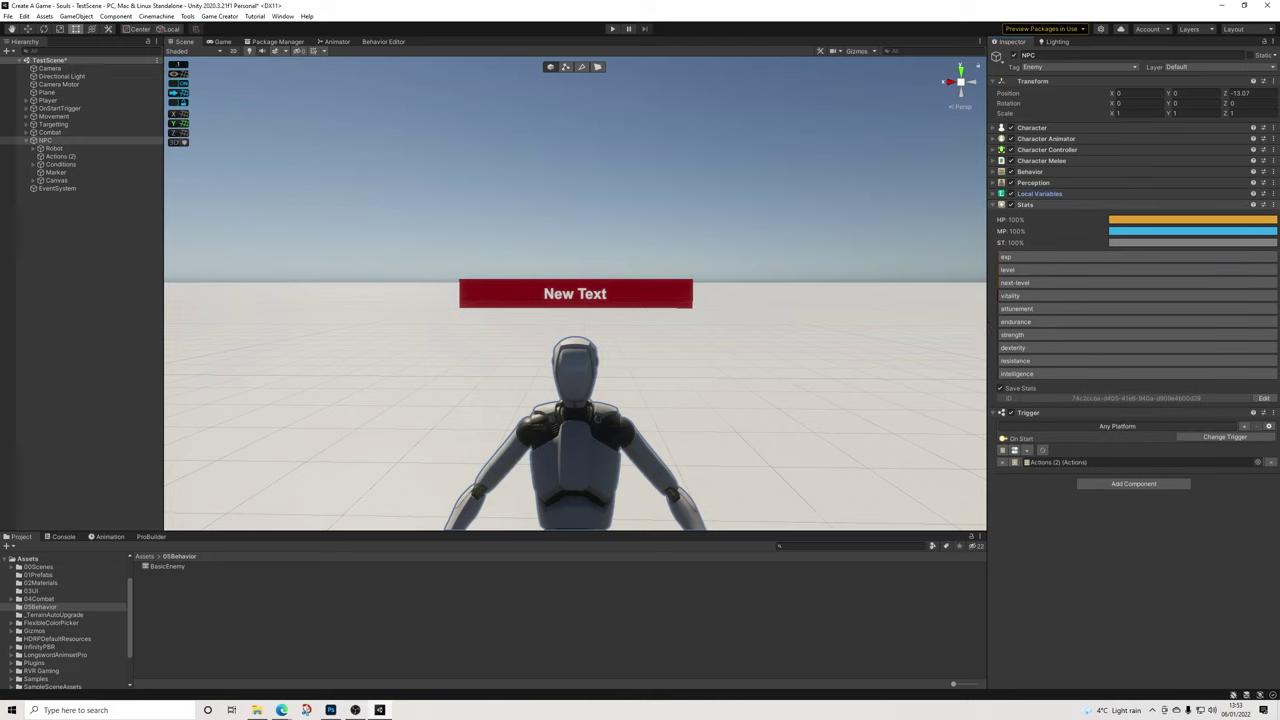
{"action": "left_click", "coordinate": [1025, 204]}
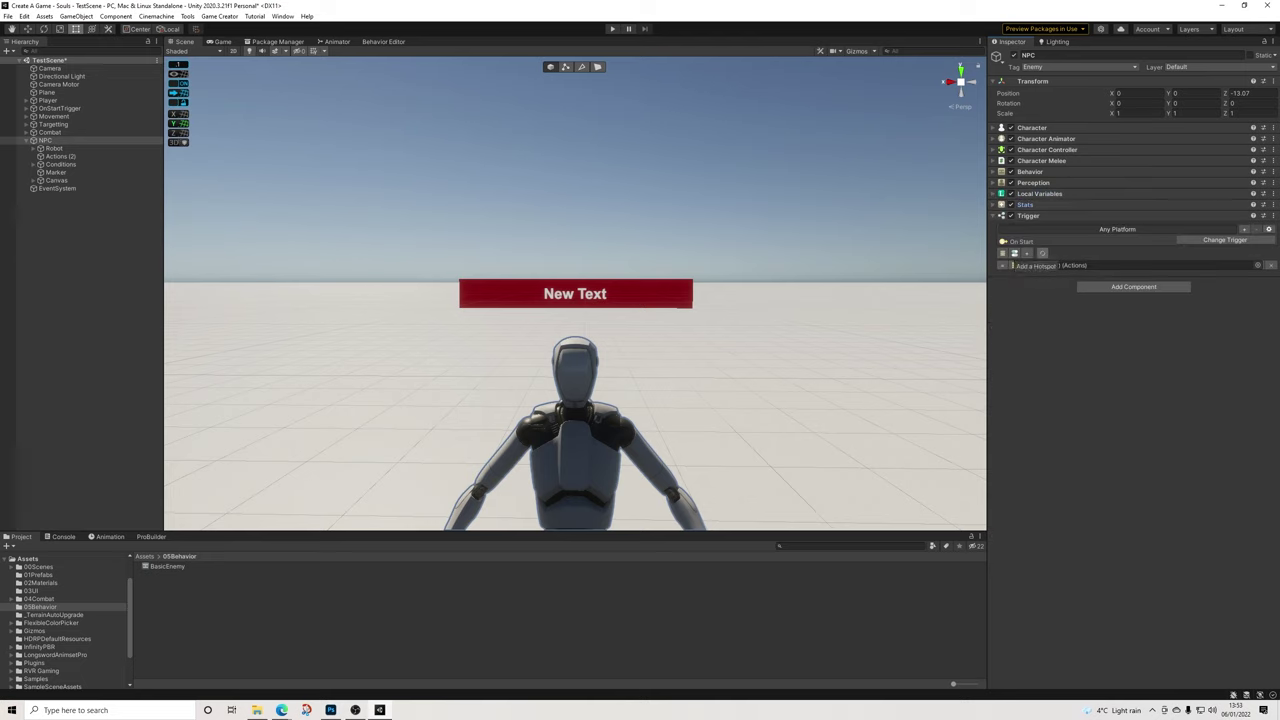
{"action": "left_click", "coordinate": [1062, 265]}
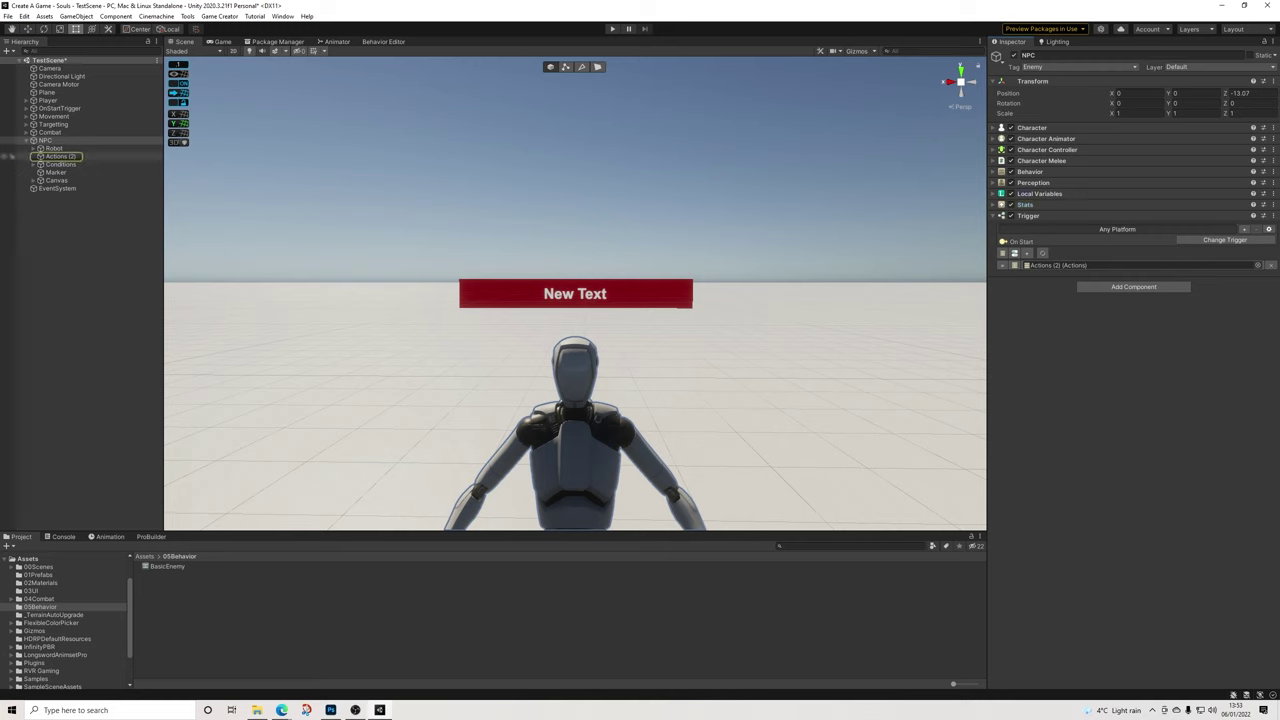
{"action": "left_click", "coordinate": [60, 156]}
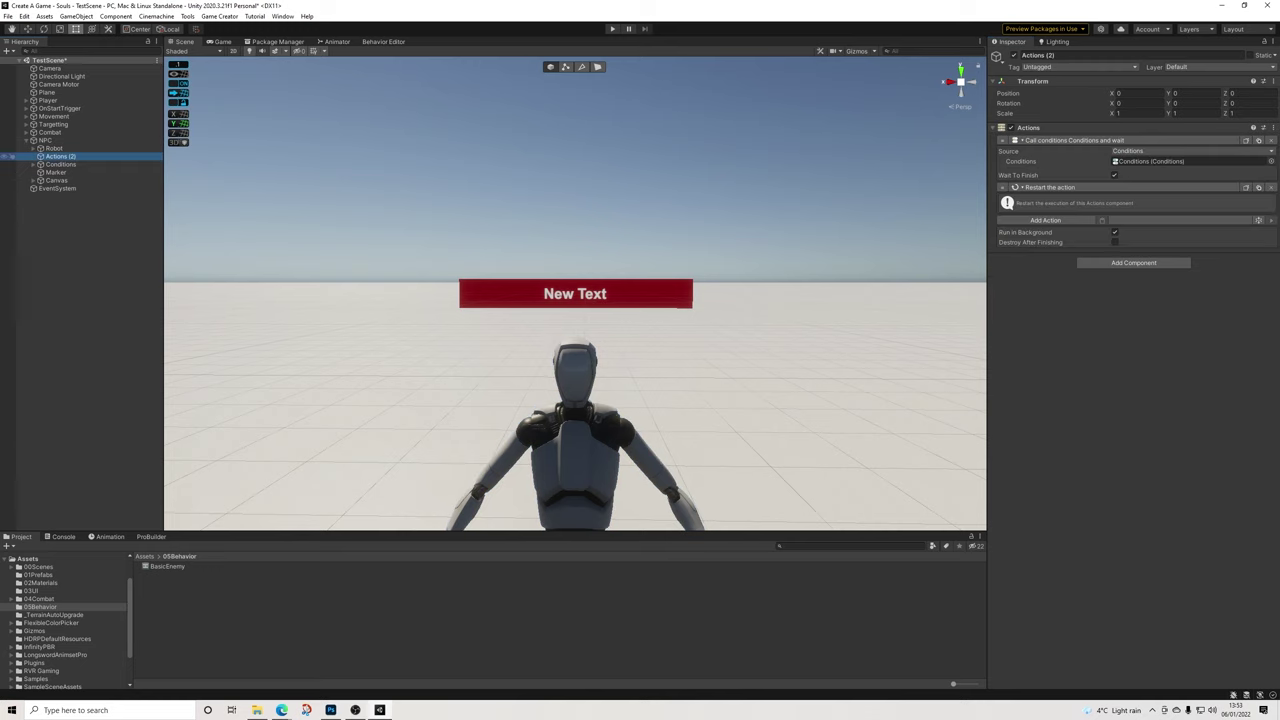
{"action": "left_click", "coordinate": [61, 164]}
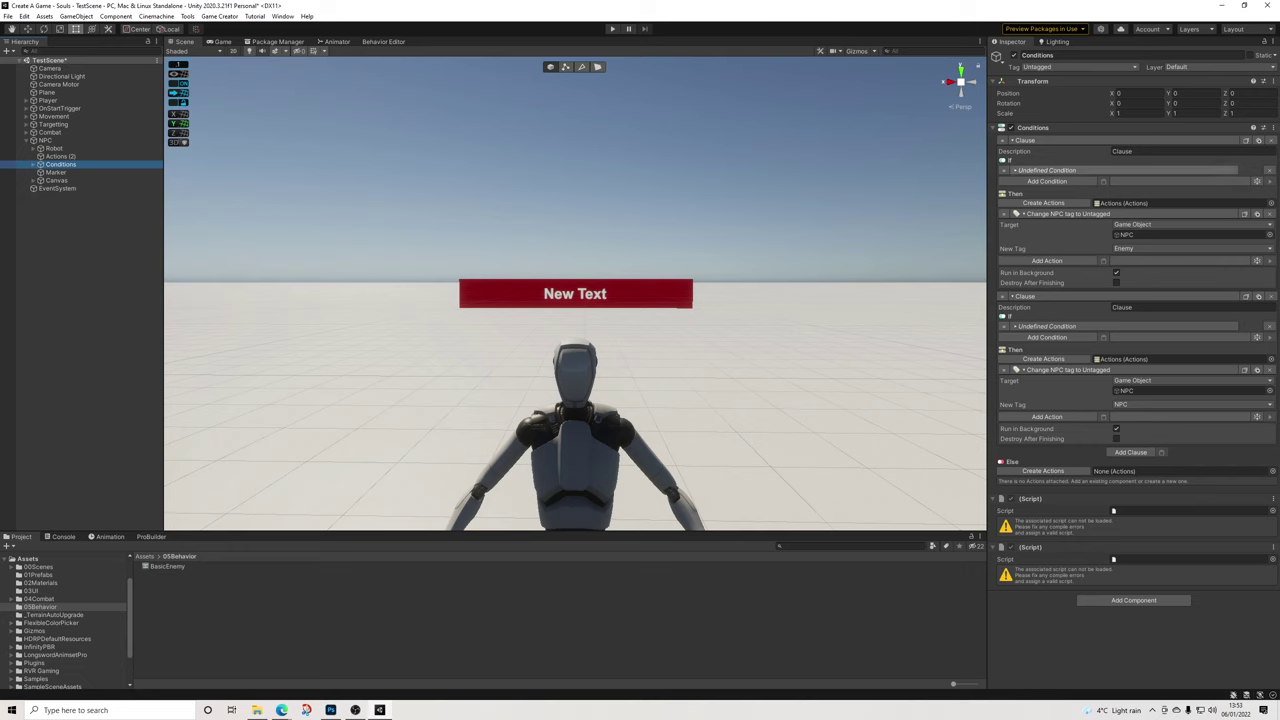
{"action": "left_click", "coordinate": [1120, 170]}
{"action": "left_click", "coordinate": [1120, 170]}
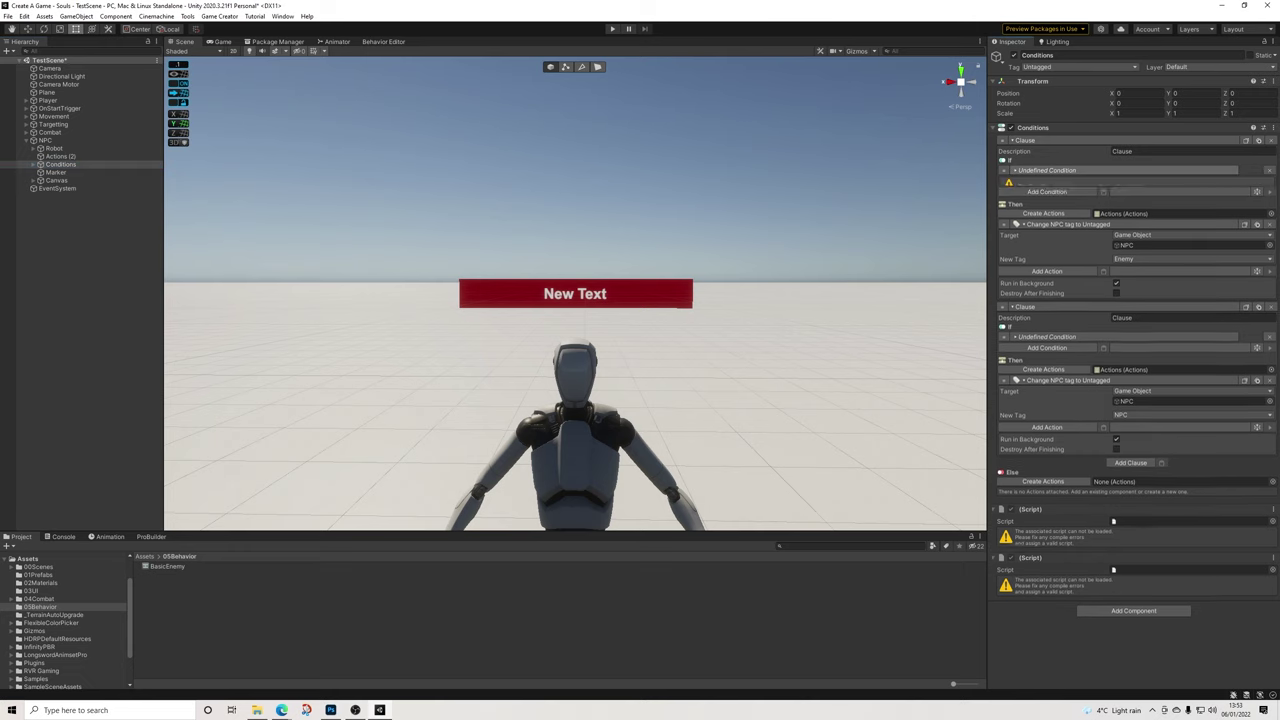
Remove the two missing script components and the undefined condition in each clause of the NPC's Conditions object
{"action": "left_click", "coordinate": [1273, 499]}
{"action": "left_click", "coordinate": [1211, 524]}
{"action": "left_click", "coordinate": [1273, 499]}
{"action": "left_click", "coordinate": [1210, 523]}
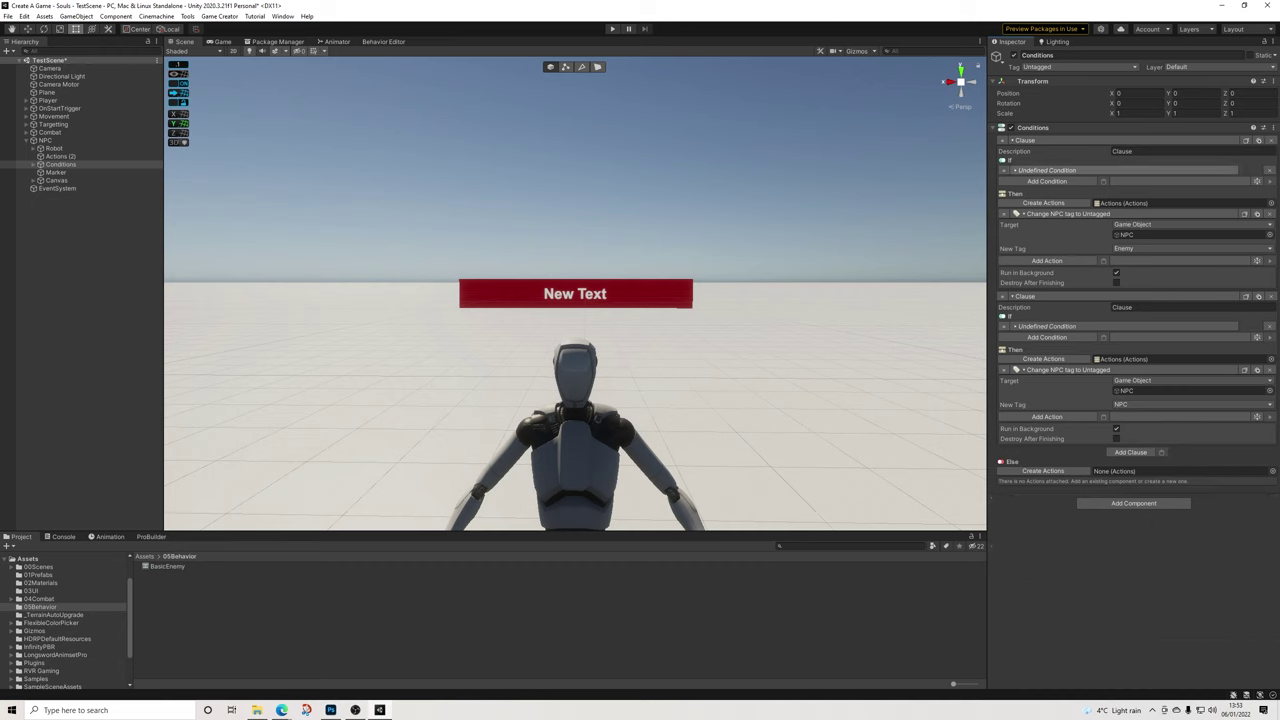
{"action": "left_click", "coordinate": [1270, 170]}
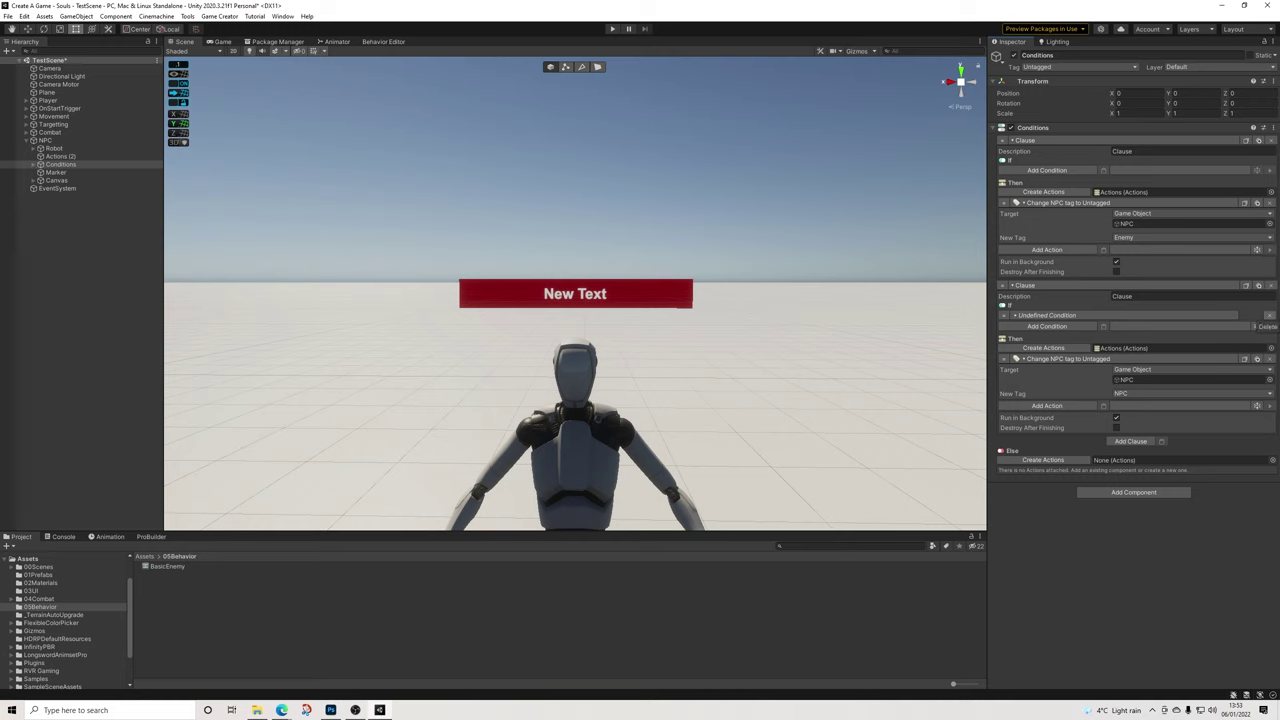
{"action": "left_click", "coordinate": [1269, 315]}
Add a Renderer Visible condition to the first clause of the Conditions
{"action": "left_click", "coordinate": [1047, 170]}
{"action": "type", "text": "focu"}
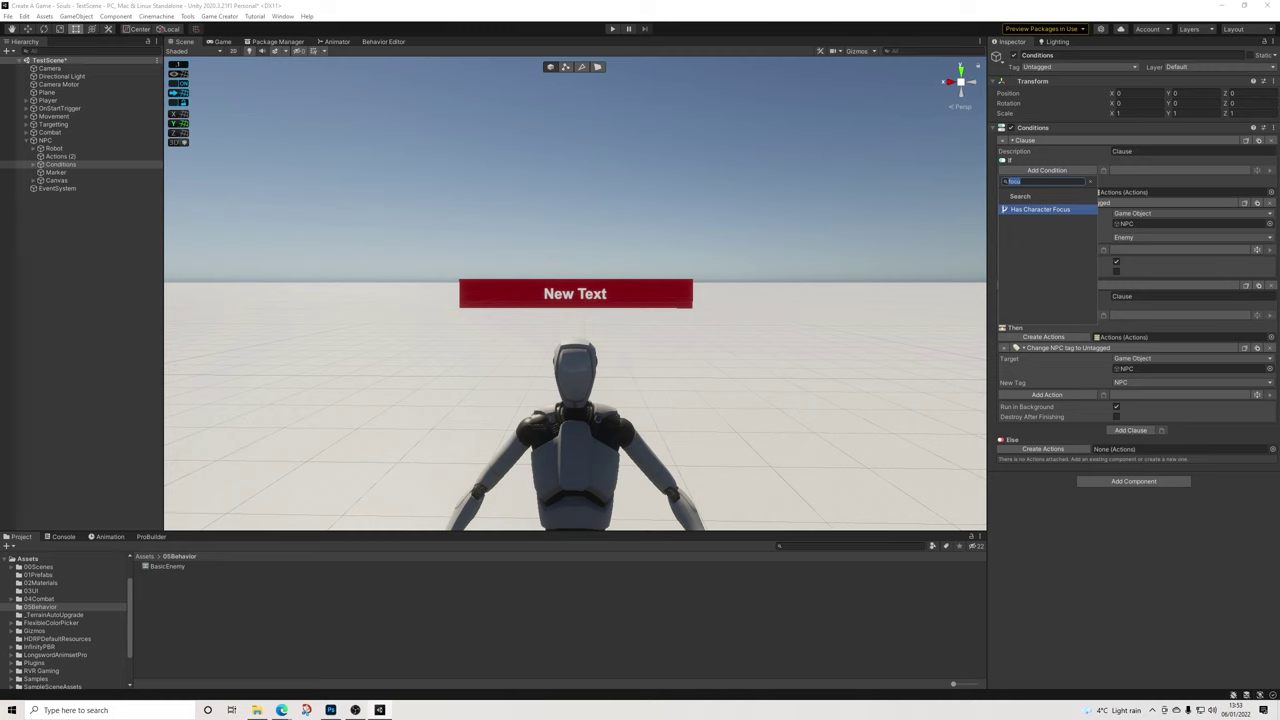
{"action": "type", "text": "cam"}
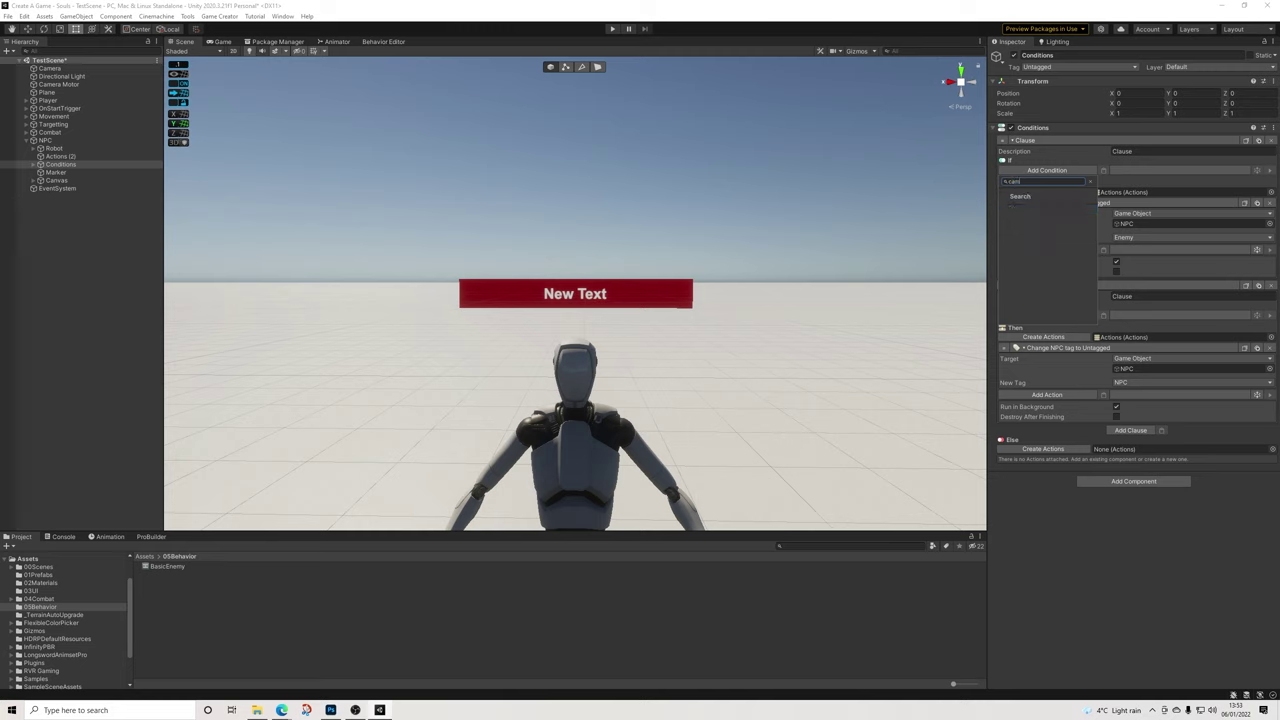
{"action": "key", "text": "BackSpace"}
{"action": "key", "text": "BackSpace"}
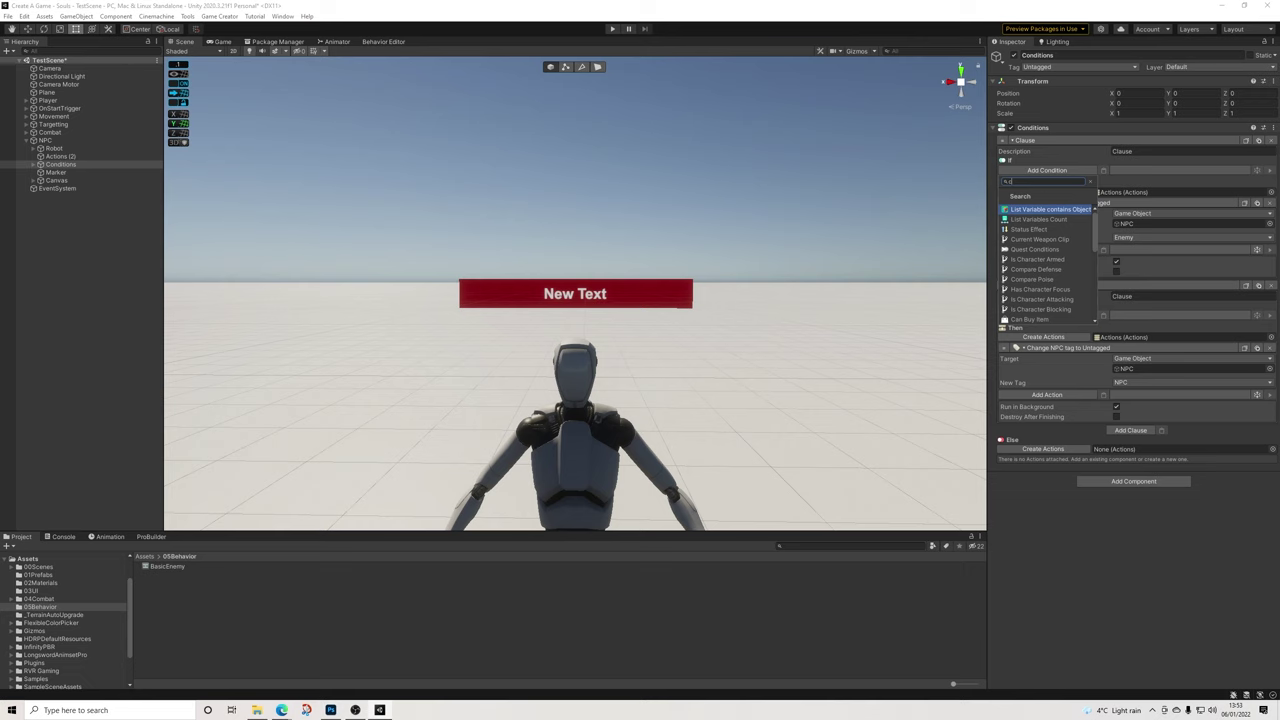
{"action": "left_click", "coordinate": [1022, 299]}
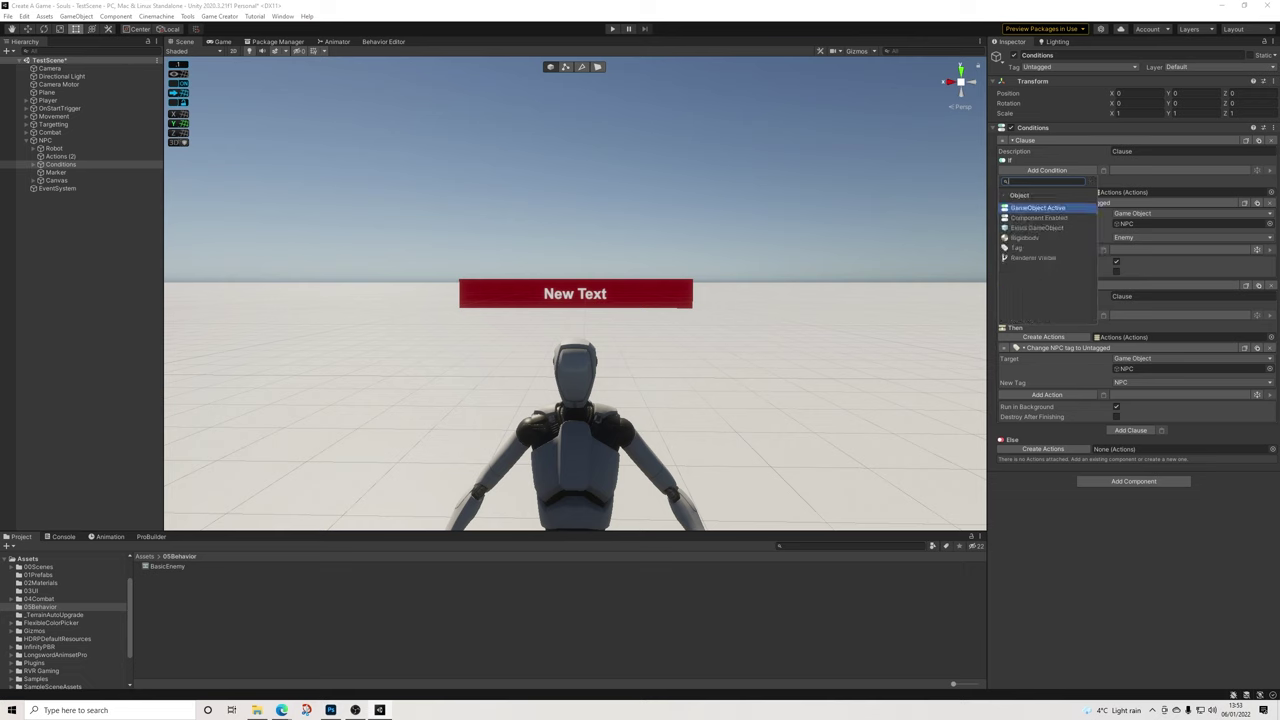
{"action": "left_click", "coordinate": [1032, 258]}
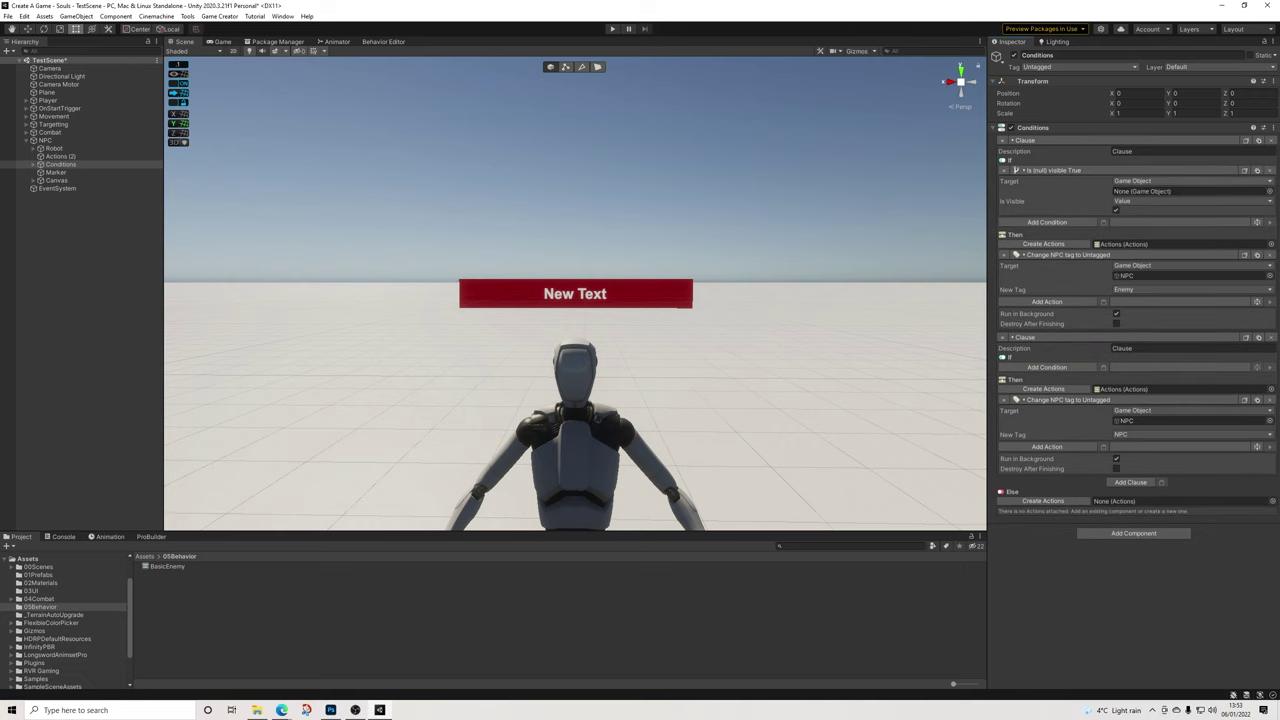
Target the visibility condition at NPC with Is Visible on, and give the second clause the same condition with Is Visible off
{"action": "left_click_drag", "start_coordinate": [46, 140], "coordinate": [1165, 191]}
{"action": "left_click", "coordinate": [1116, 210]}
{"action": "left_click", "coordinate": [1116, 210]}
{"action": "left_click", "coordinate": [1103, 367]}
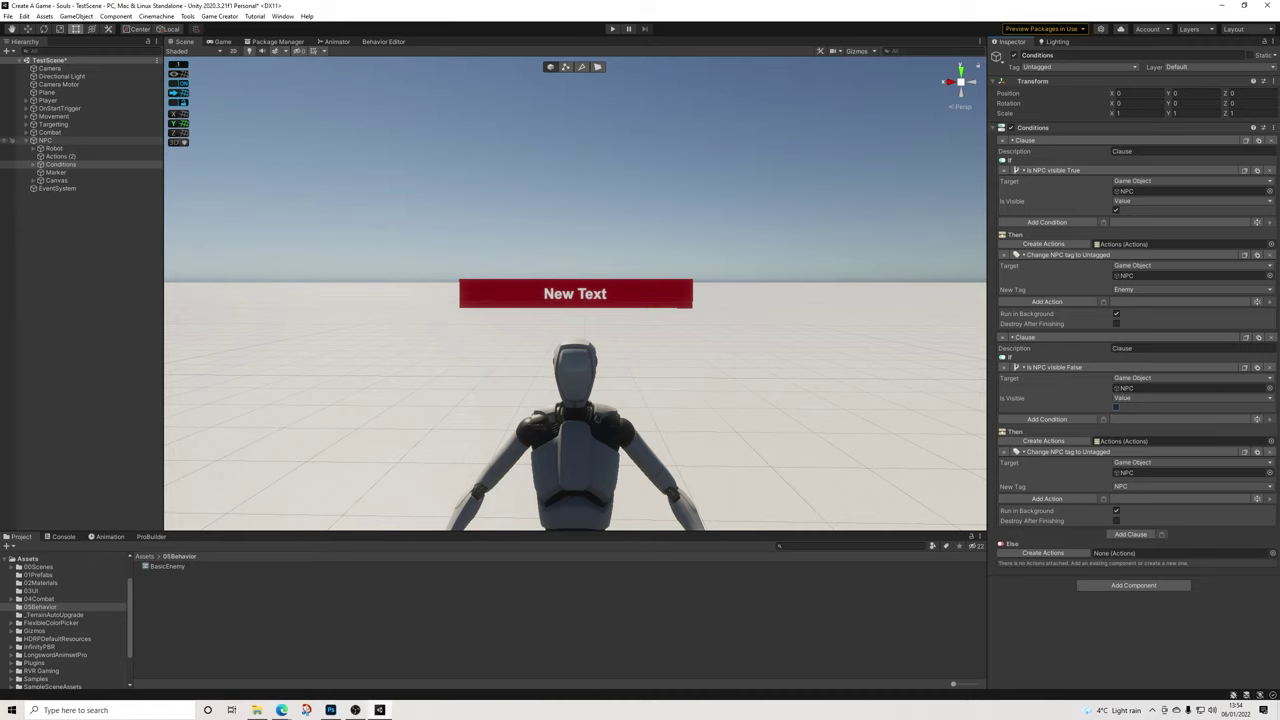
Add a second Trigger component to the NPC and set its event to On Variable Change
{"action": "left_click", "coordinate": [46, 140]}
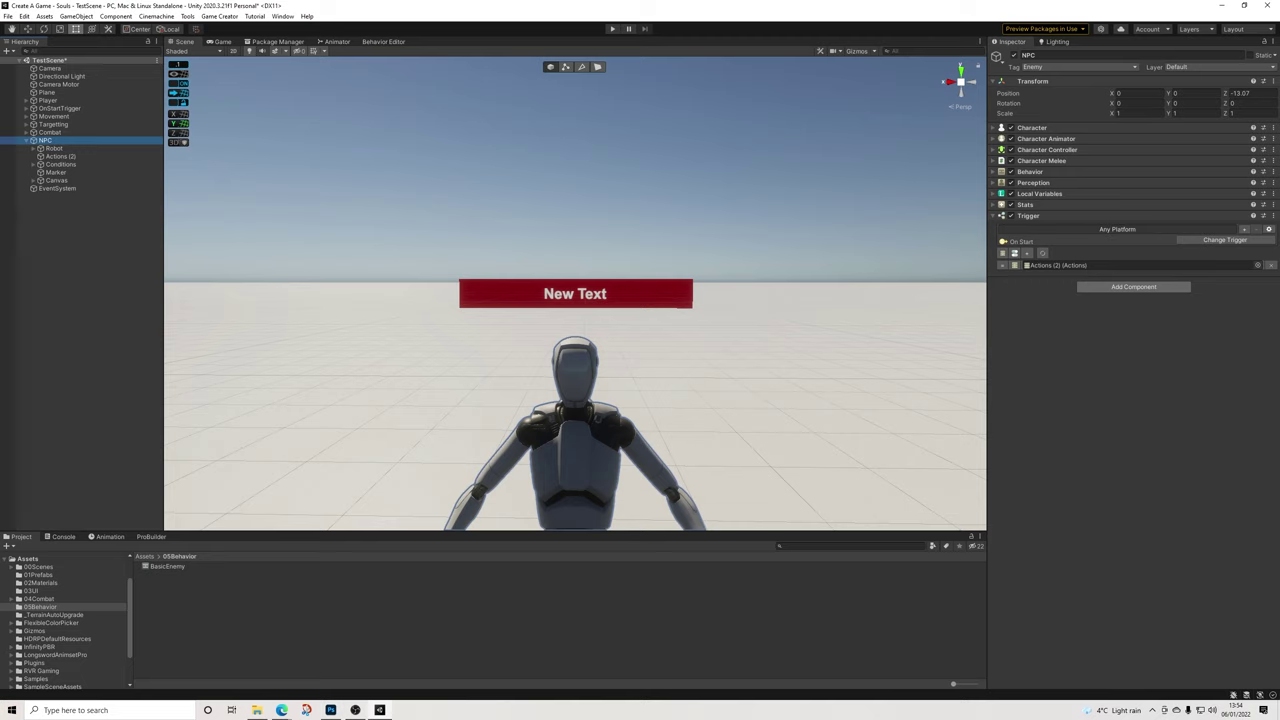
{"action": "left_click", "coordinate": [1133, 287]}
{"action": "type", "text": "tri"}
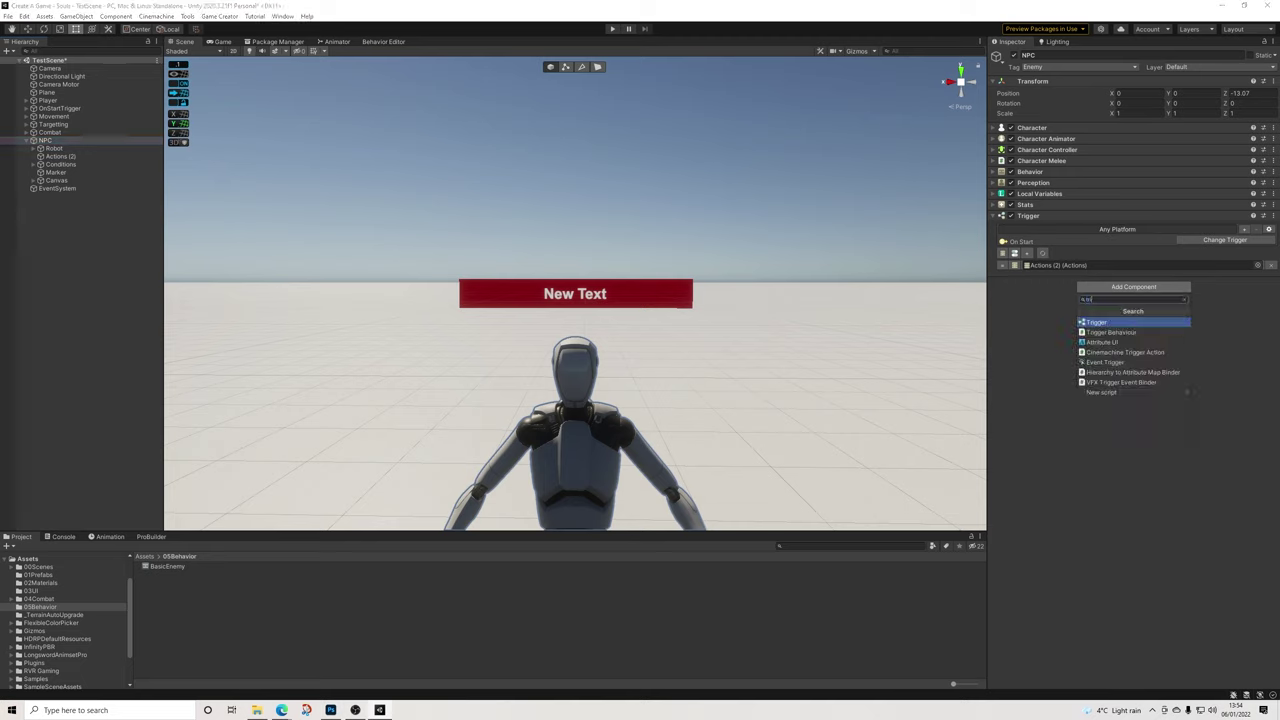
{"action": "key", "text": "Return"}
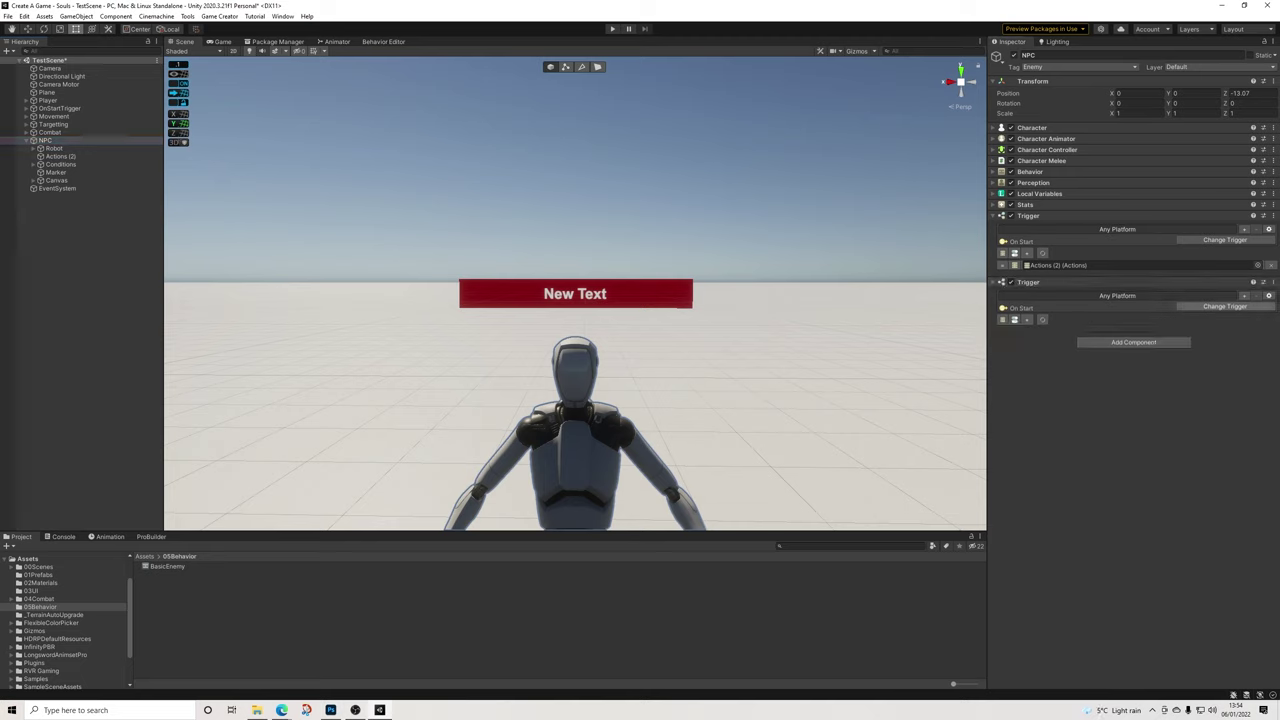
{"action": "left_click", "coordinate": [1225, 307]}
{"action": "type", "text": "var"}
{"action": "key", "text": "Return"}
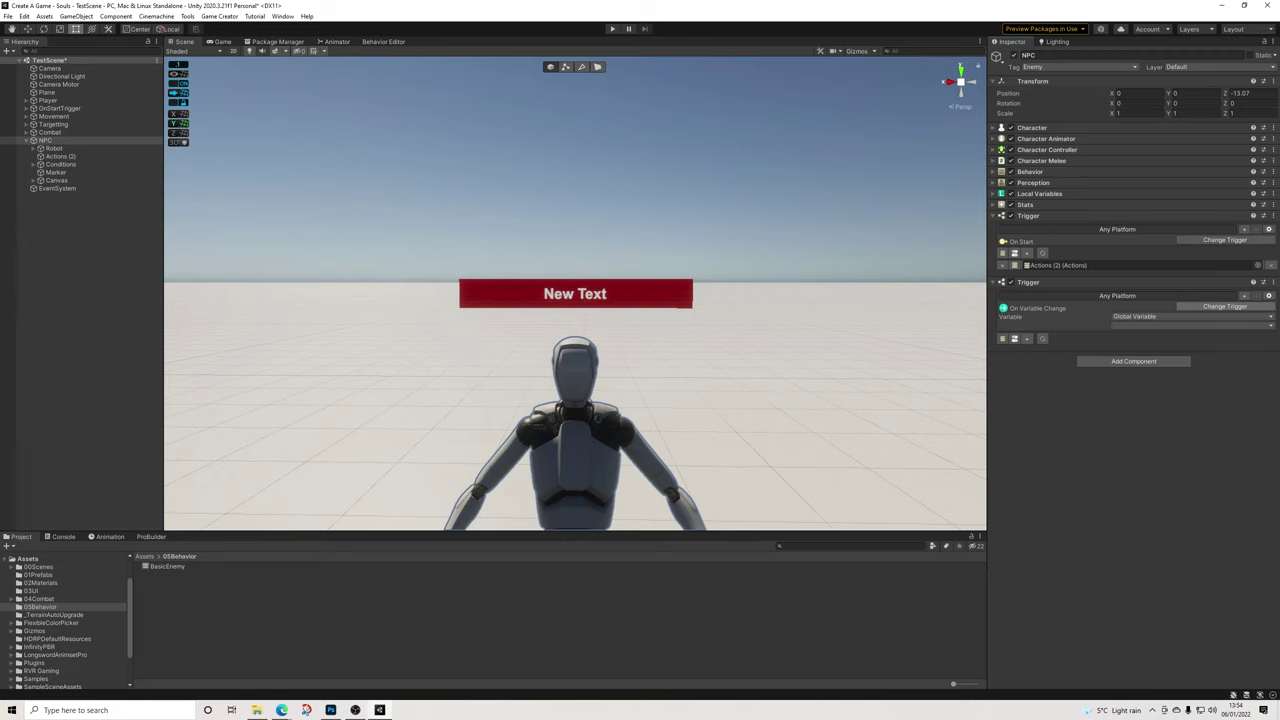
Set the new trigger to watch the global variable TargetFocussed
{"action": "left_click", "coordinate": [1192, 325]}
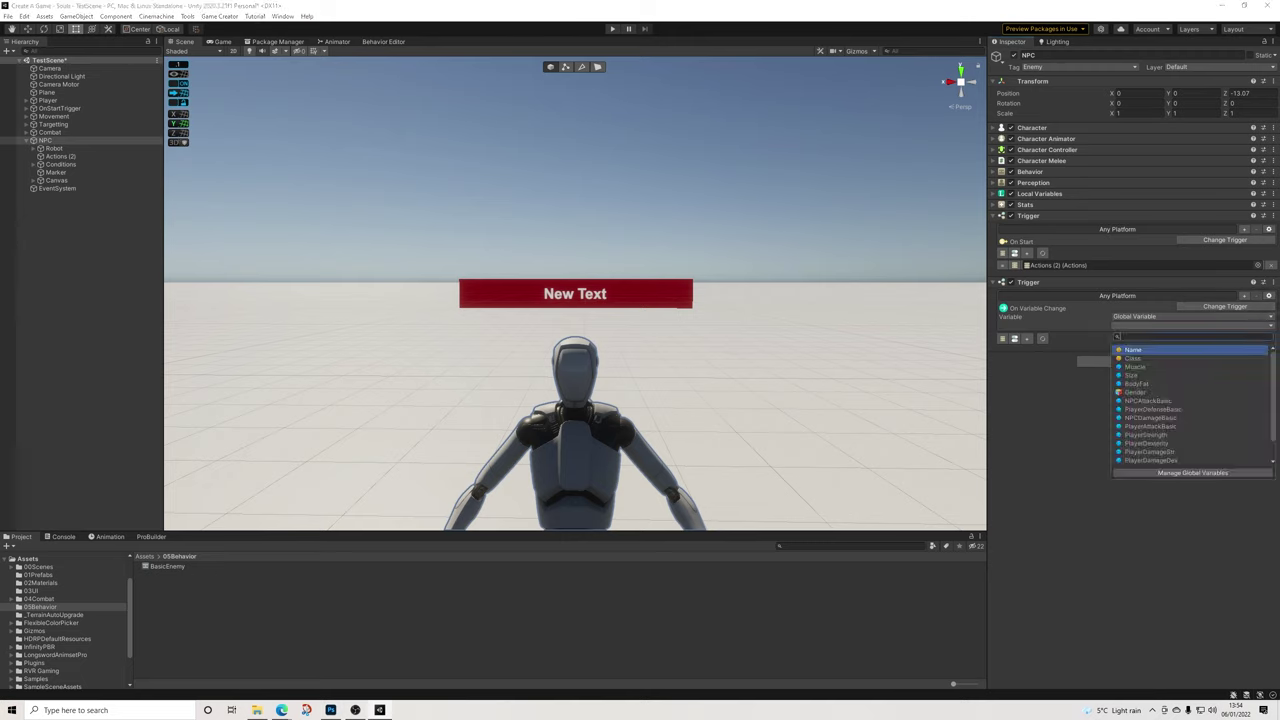
{"action": "scroll", "coordinate": [1190, 418], "scroll_direction": "down", "scroll_amount": 2}
{"action": "key", "text": "Up"}
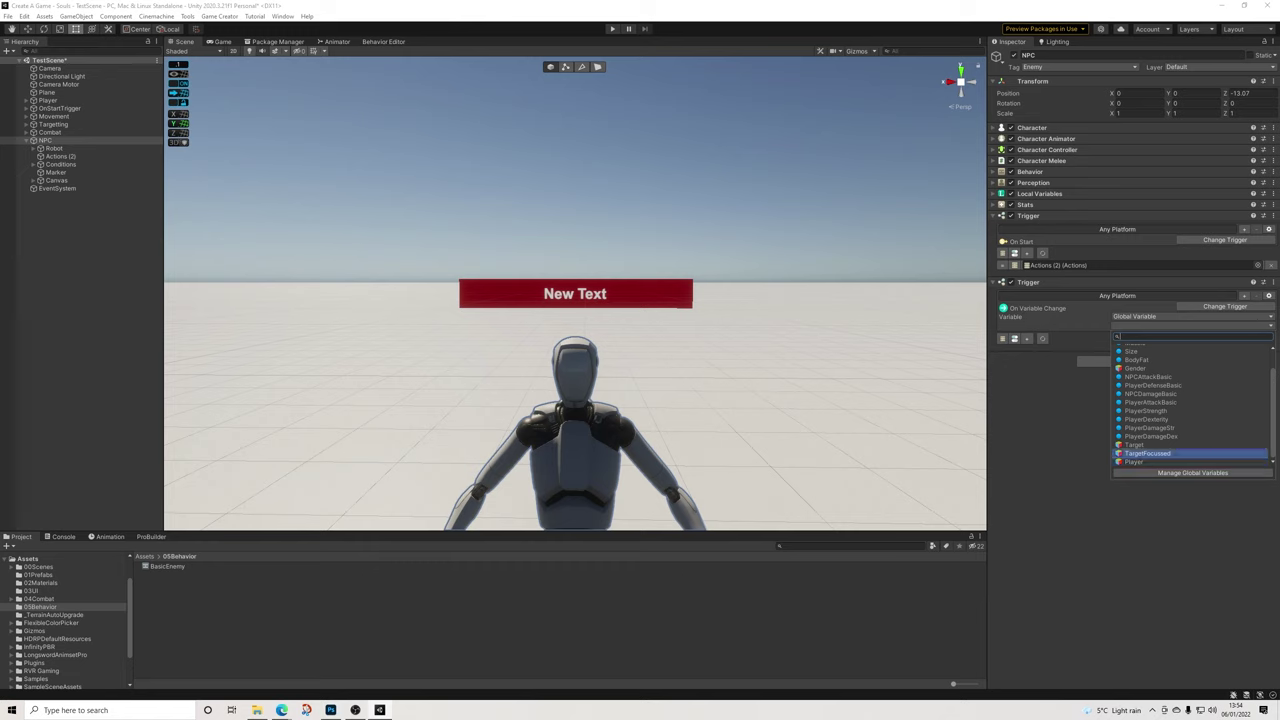
{"action": "key", "text": "Return"}
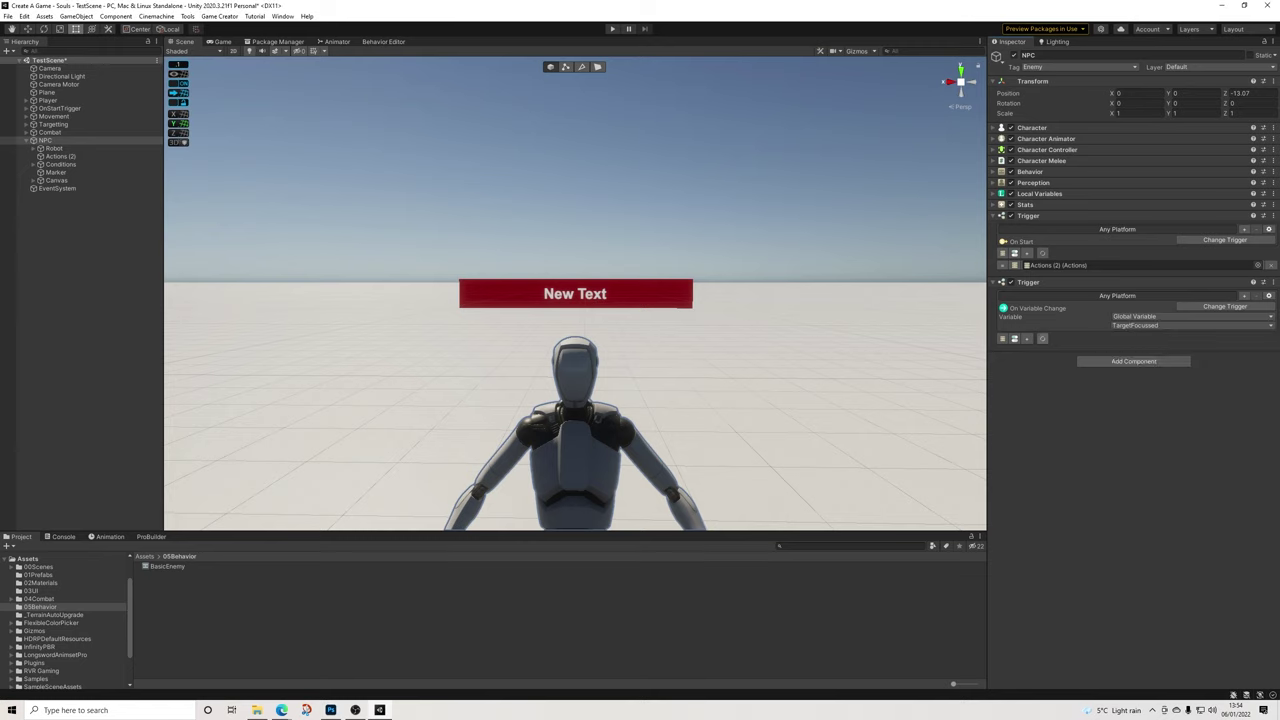
Create a Conditions object for the On Variable Change trigger and rename it ConditionsCanvas
{"action": "left_click", "coordinate": [1014, 338]}
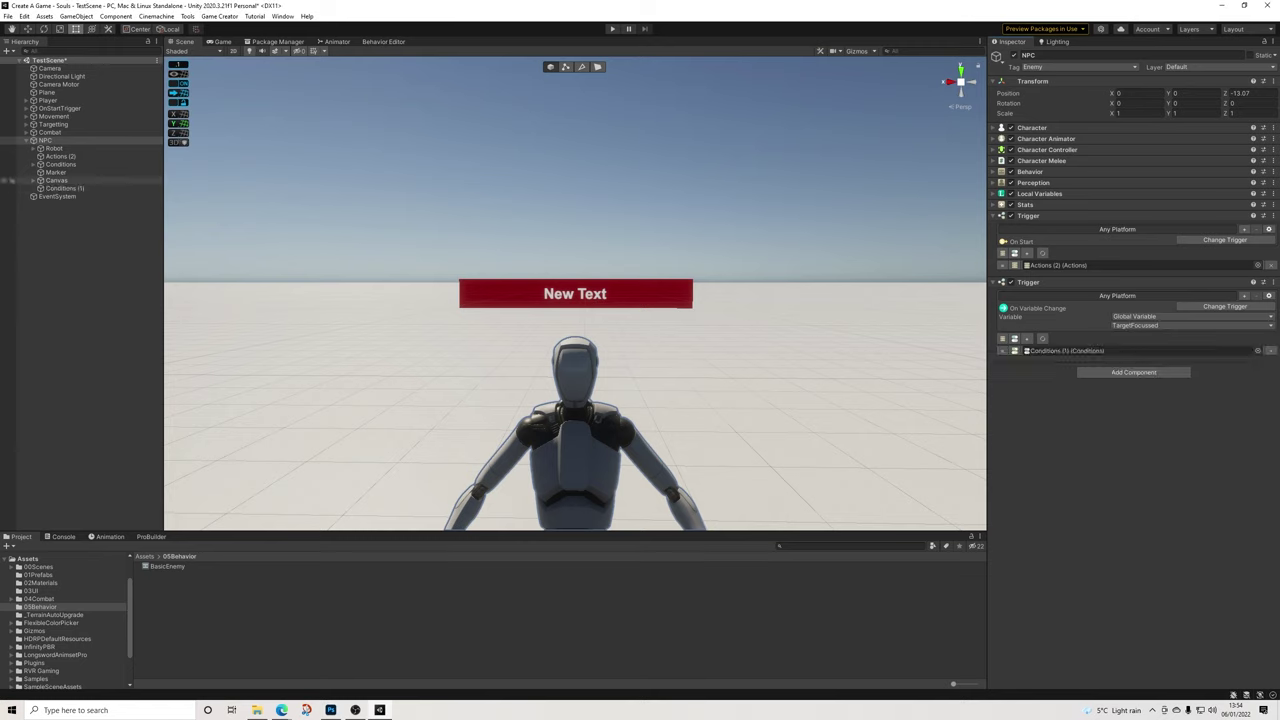
{"action": "left_click", "coordinate": [64, 188]}
{"action": "left_click", "coordinate": [1080, 55]}
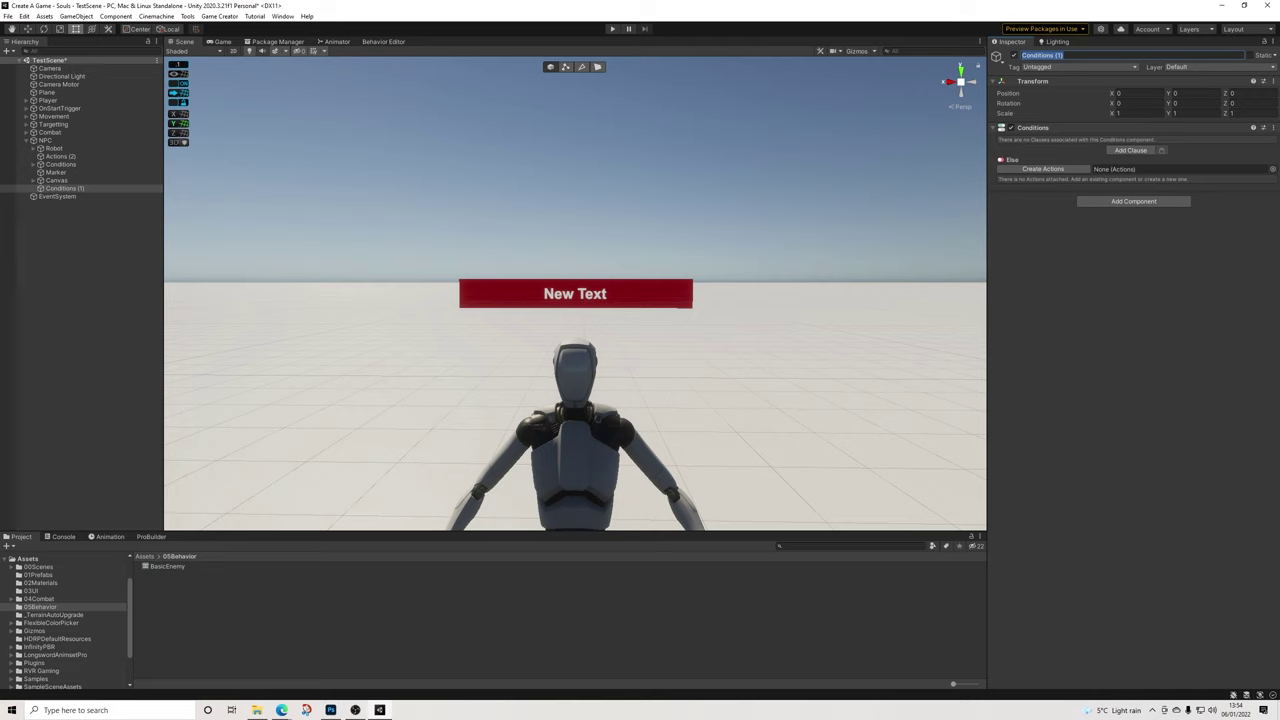
{"action": "left_click", "coordinate": [1072, 55]}
{"action": "key", "text": "BackSpace"}
{"action": "type", "text": "C"}
{"action": "key", "text": "Return"}
Rename the NPC's Actions (2) object as ActionsCallCondition
{"action": "left_click", "coordinate": [61, 156]}
{"action": "left_click_drag", "start_coordinate": [1056, 55], "coordinate": [1045, 55]}
{"action": "key", "text": "BackSpace"}
{"action": "type", "text": "CallCondition"}
{"action": "key", "text": "Return"}
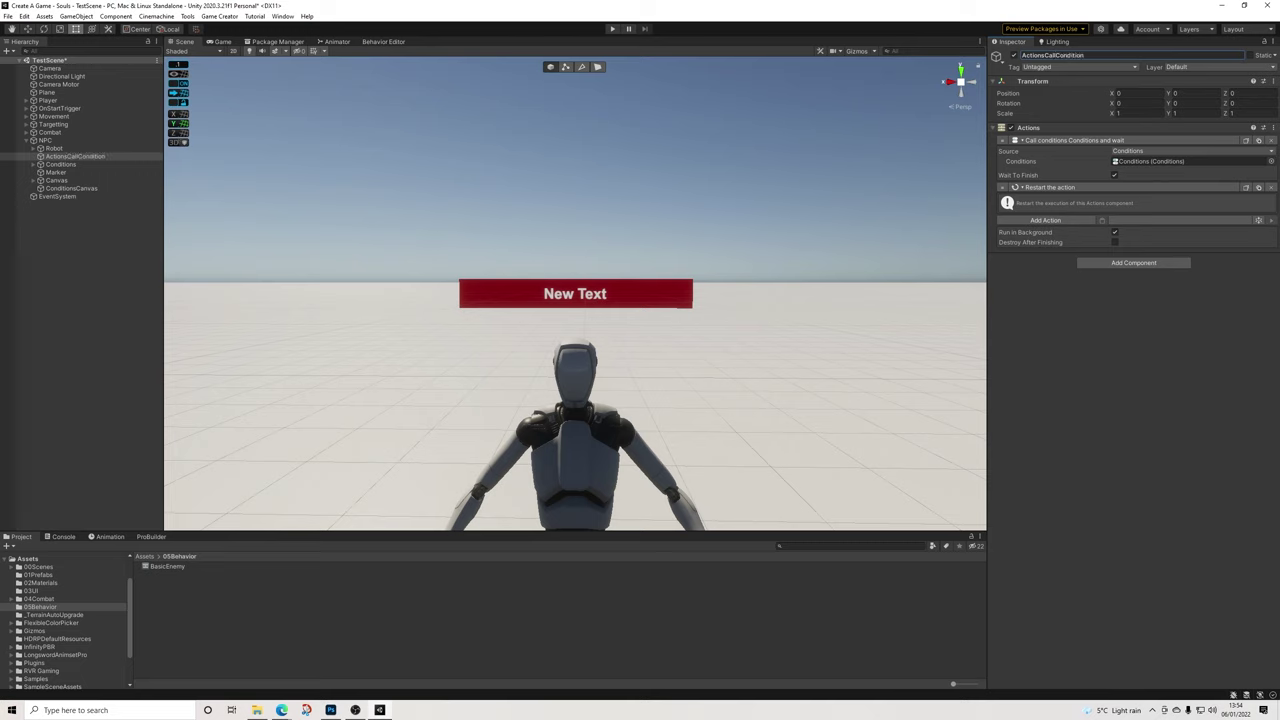
Rename the NPC's original Conditions object as ConditionsTargetable
{"action": "left_click", "coordinate": [61, 165]}
{"action": "left_click", "coordinate": [1053, 55]}
{"action": "key", "text": "End"}
{"action": "type", "text": "Targets"}
{"action": "key", "text": "Return"}
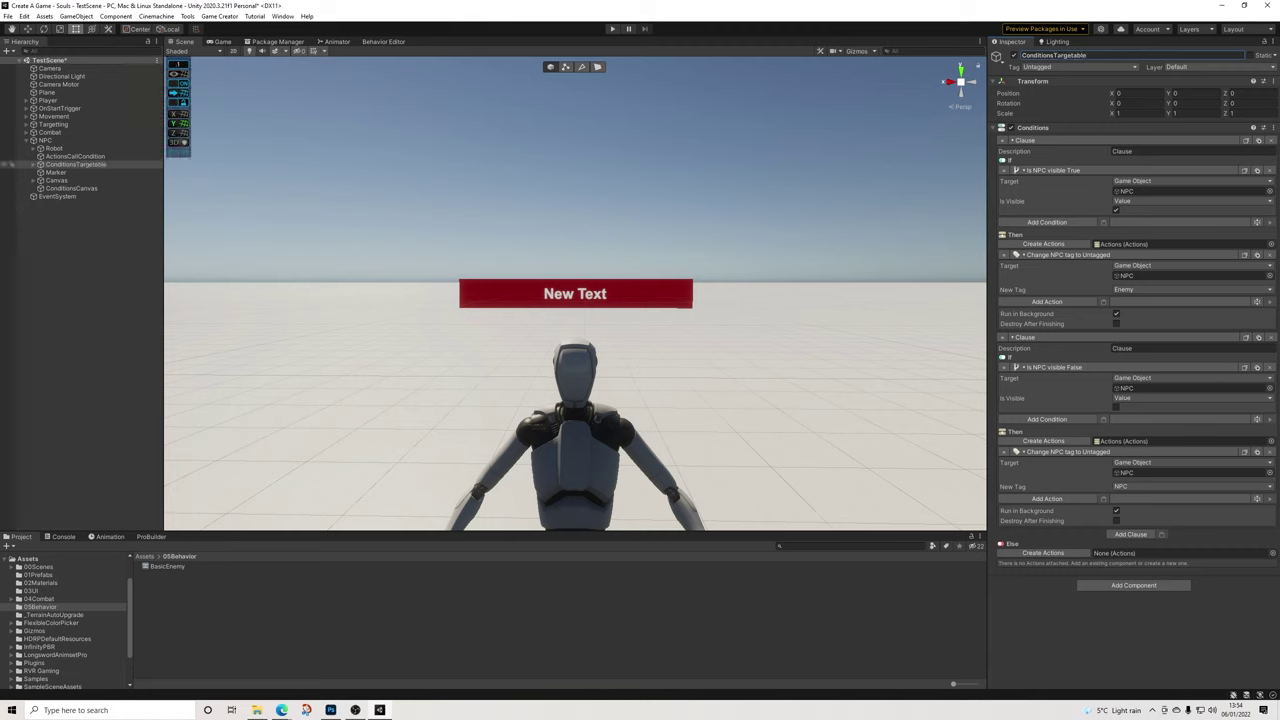
Move ActionsCallCondition and ConditionsTargetable below Canvas in the NPC's hierarchy
{"action": "left_click", "coordinate": [75, 156], "text": "ctrl"}
{"action": "key", "text": "f"}
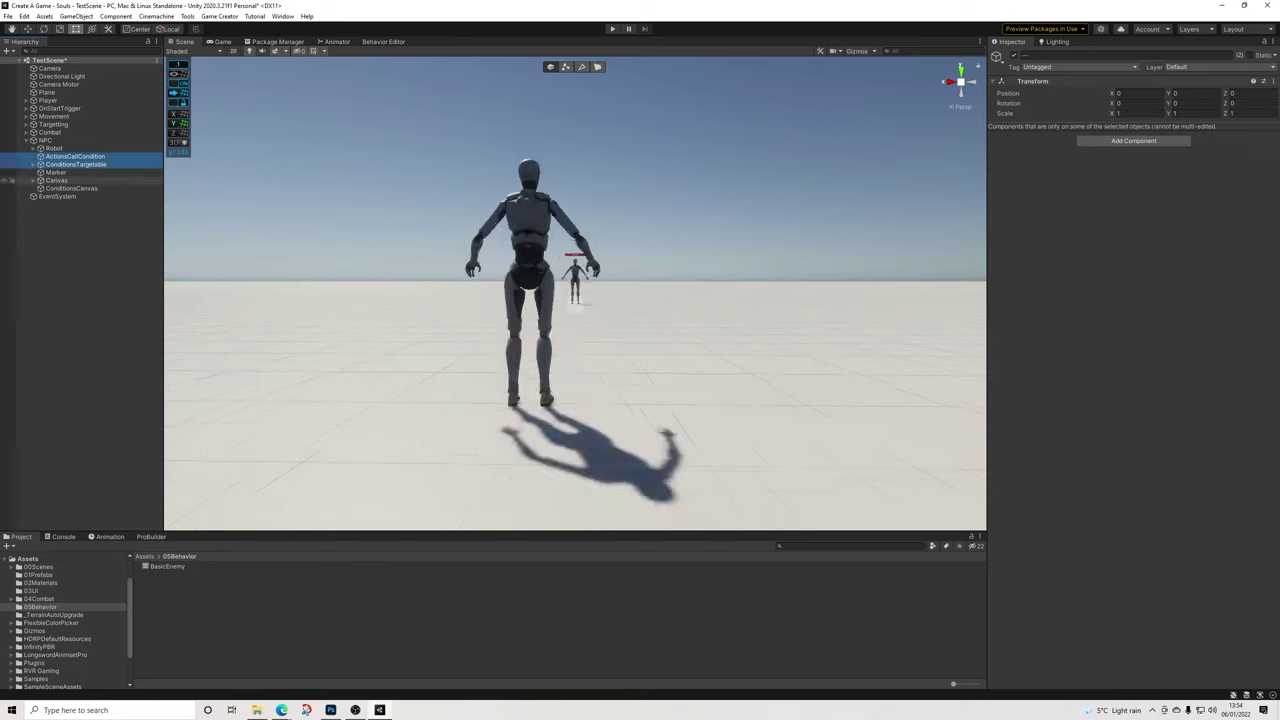
{"action": "left_click_drag", "start_coordinate": [70, 160], "coordinate": [70, 184]}
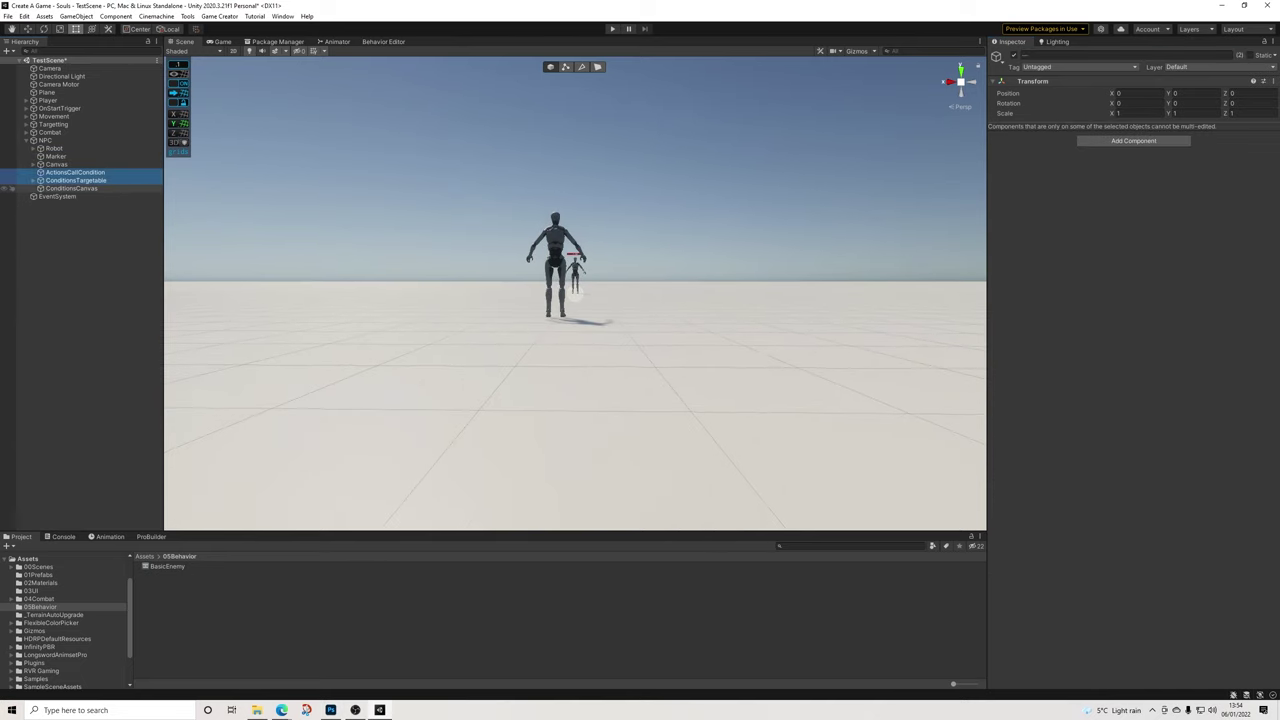
Add a clause to the ConditionsCanvas object's Conditions
{"action": "left_click", "coordinate": [70, 188]}
{"action": "key", "text": "f"}
{"action": "scroll", "coordinate": [575, 293], "scroll_direction": "up", "scroll_amount": 5}
{"action": "middle_click_drag", "start_coordinate": [575, 293], "coordinate": [611, 268]}
{"action": "scroll", "coordinate": [545, 376], "scroll_direction": "up", "scroll_amount": 5}
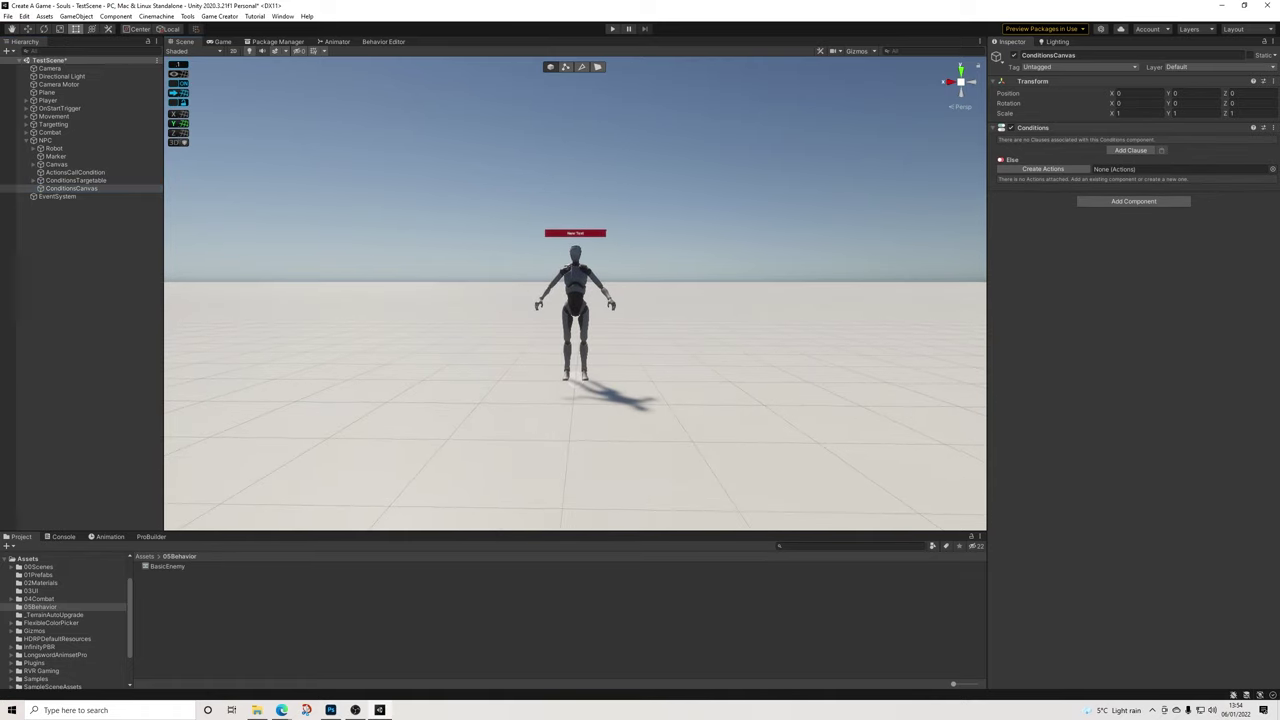
{"action": "scroll", "coordinate": [611, 268], "scroll_direction": "up", "scroll_amount": 4}
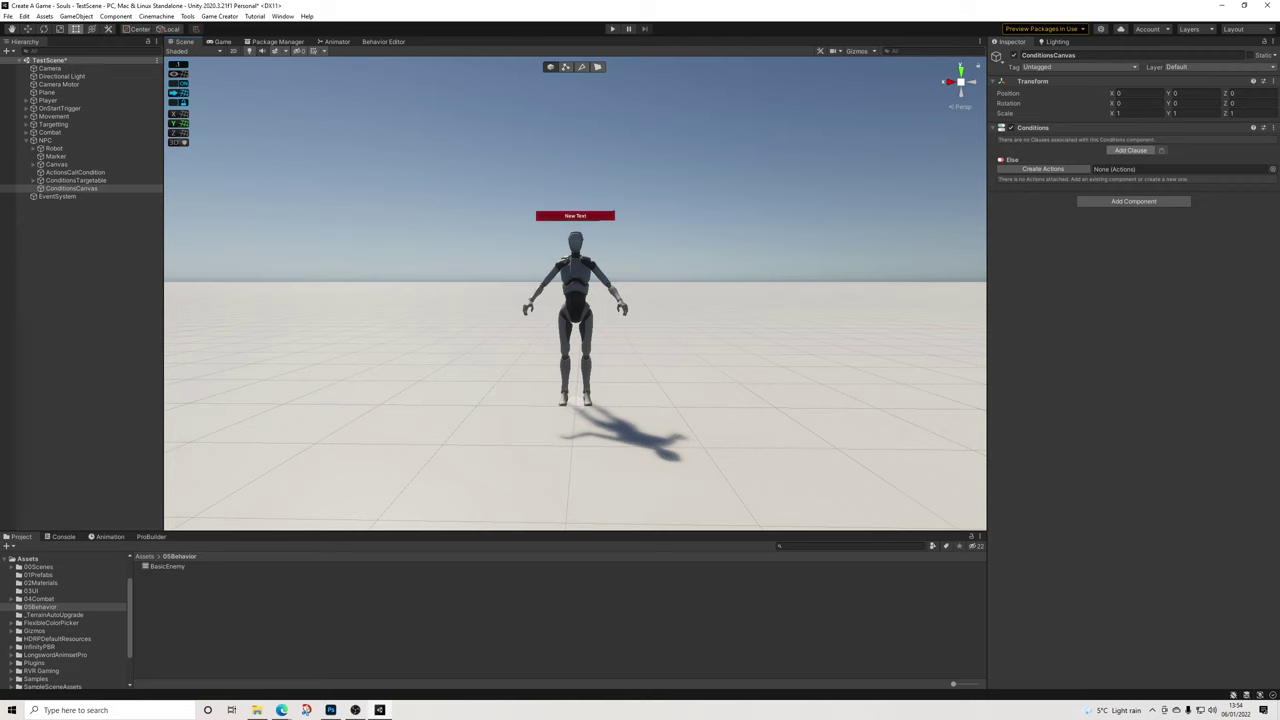
{"action": "left_click", "coordinate": [1130, 150]}
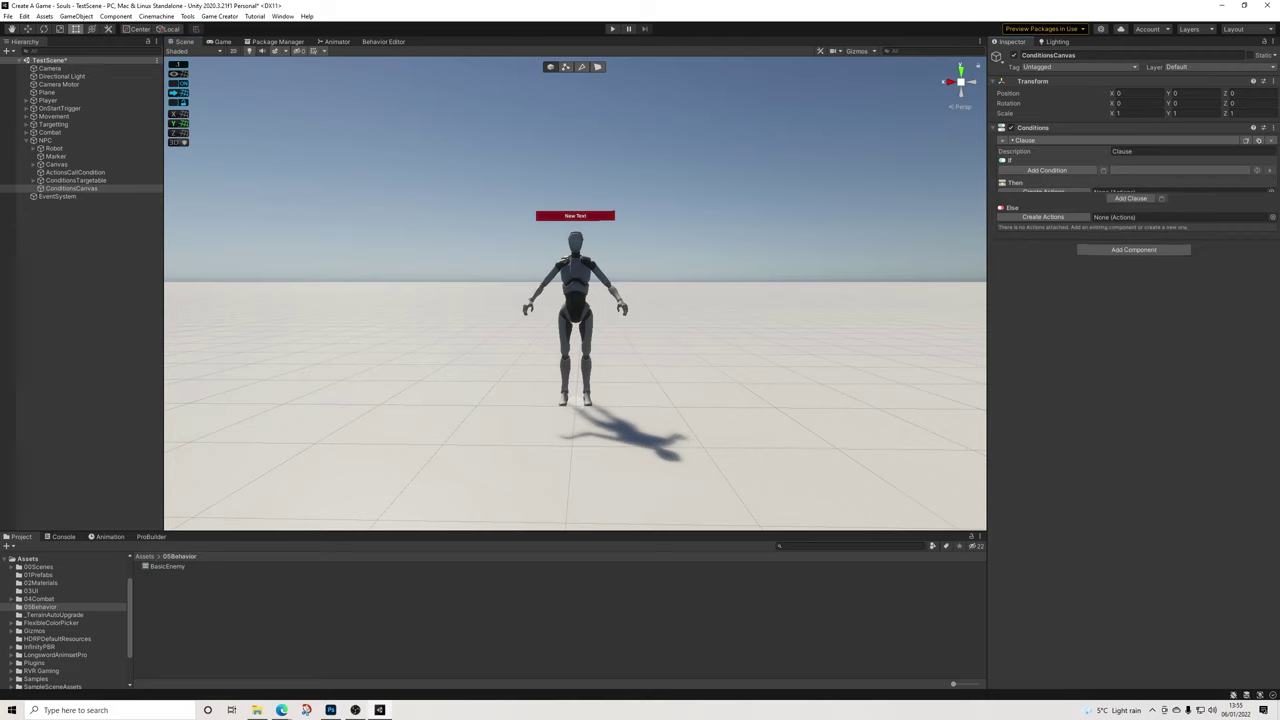
Add a Variable GameObject condition comparing global variable TargetFocussed with NPC to the ConditionsCanvas clause, and create the clause's Then actions
{"action": "left_click", "coordinate": [1047, 170]}
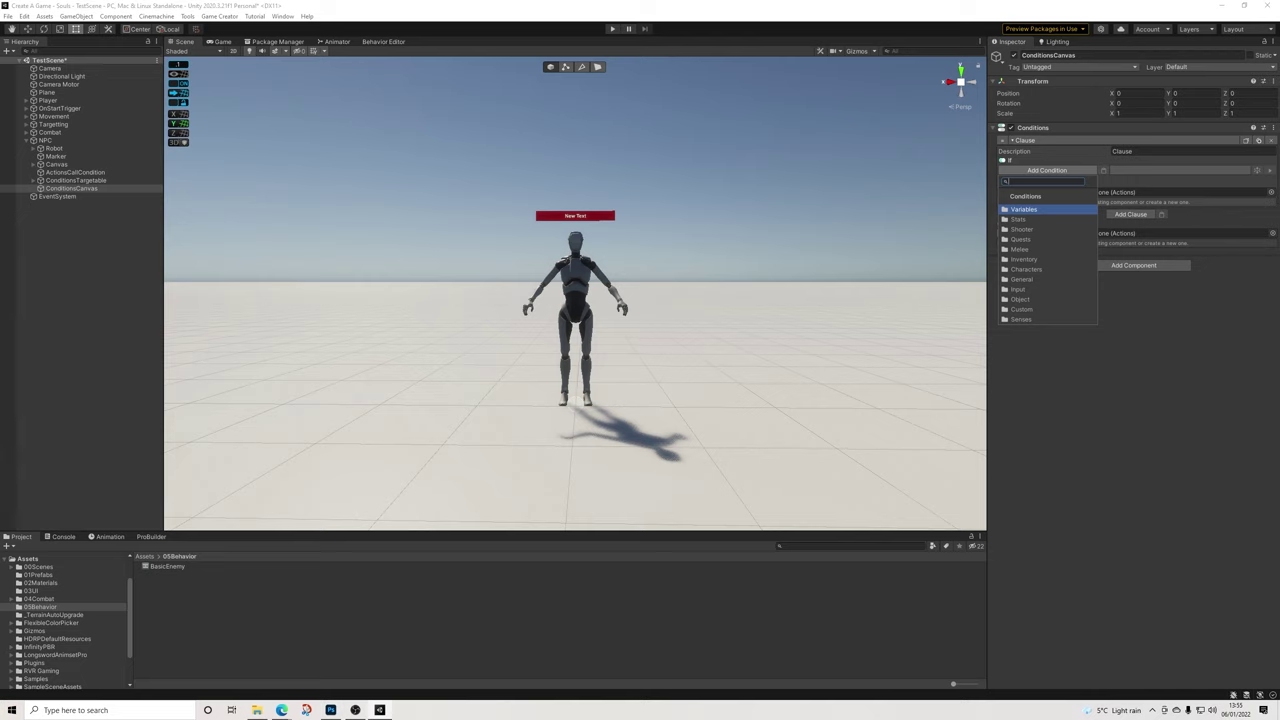
{"action": "type", "text": "gam"}
{"action": "key", "text": "Down"}
{"action": "key", "text": "Down"}
{"action": "key", "text": "Down"}
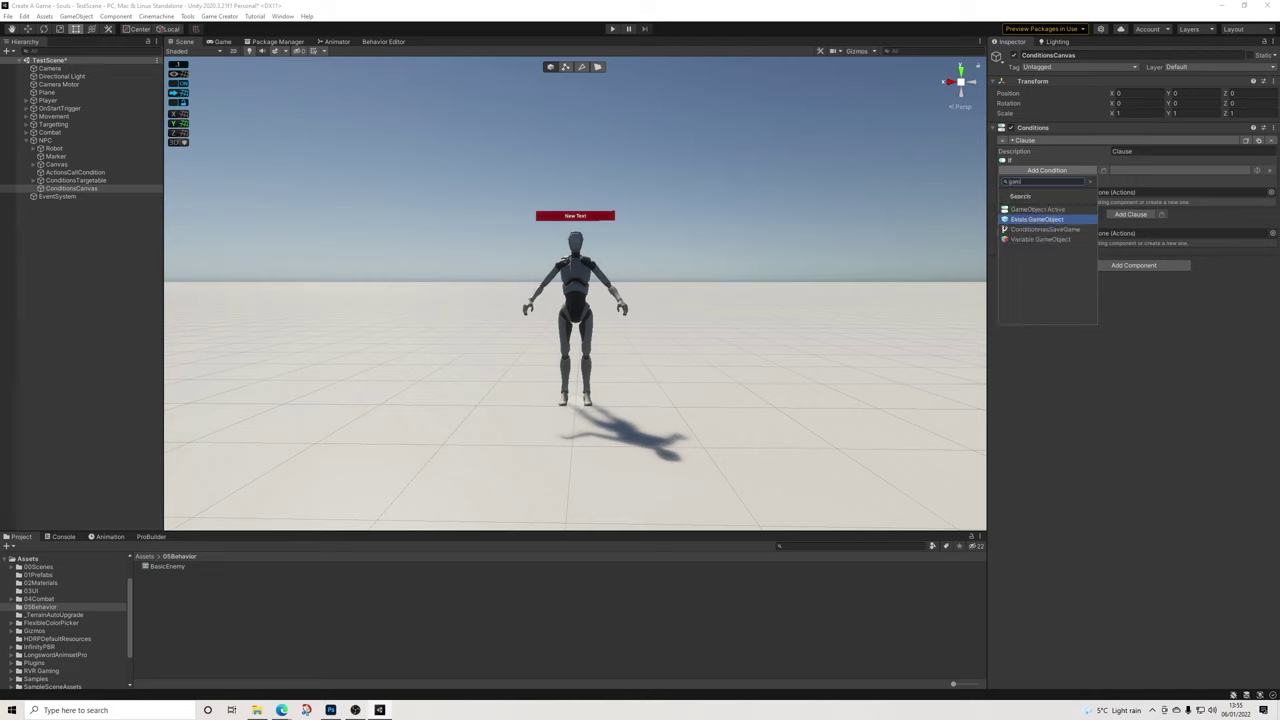
{"action": "left_click", "coordinate": [1040, 239]}
{"action": "left_click", "coordinate": [1192, 190]}
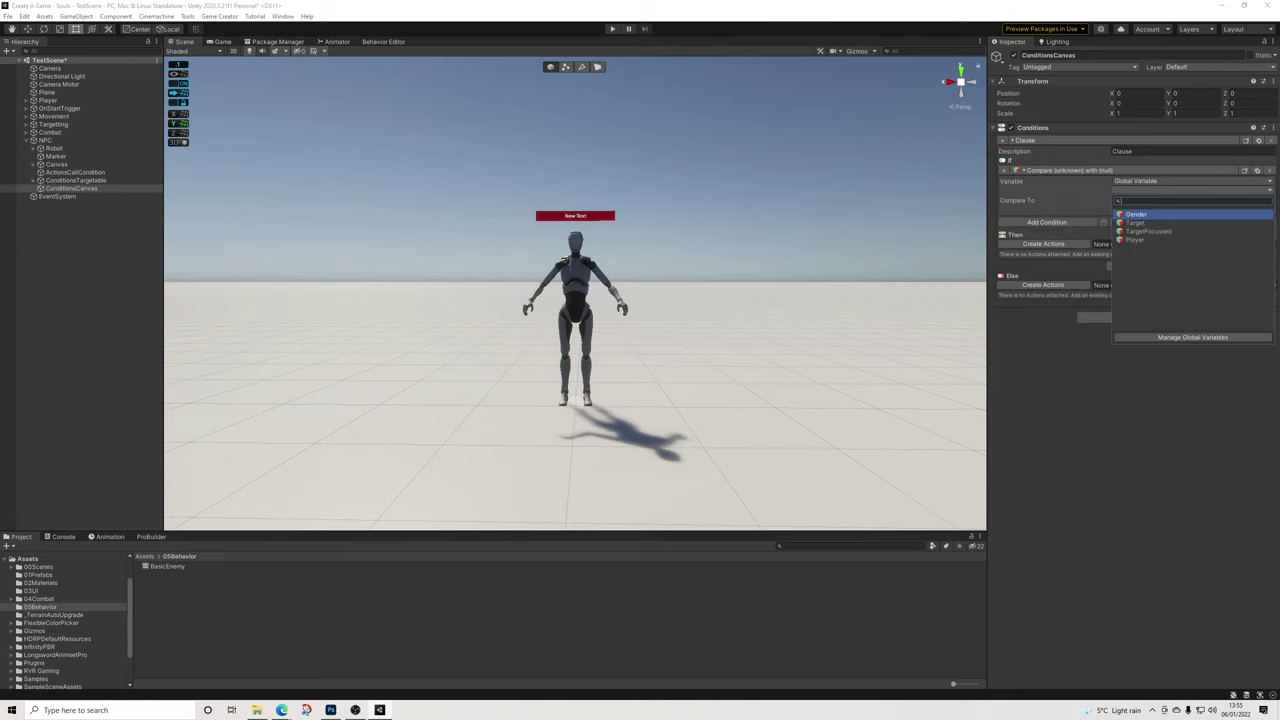
{"action": "key", "text": "Up"}
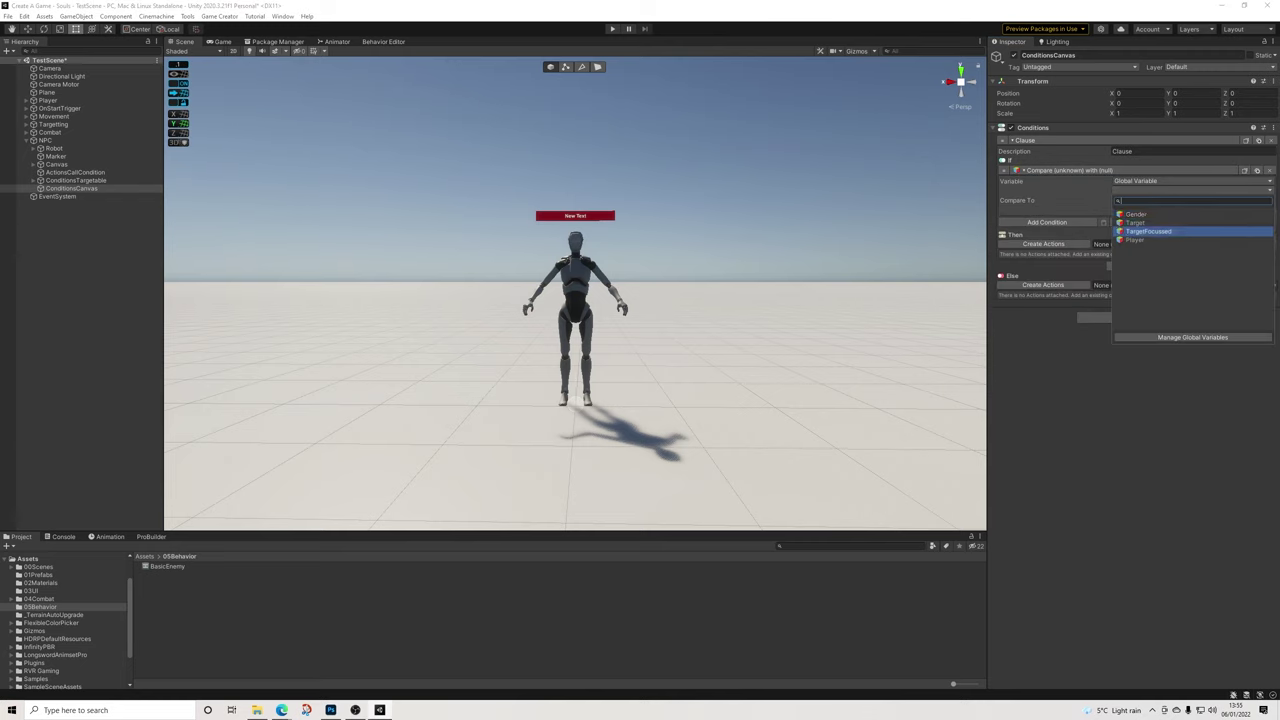
{"action": "key", "text": "Return"}
{"action": "left_click_drag", "start_coordinate": [45, 140], "coordinate": [1150, 210]}
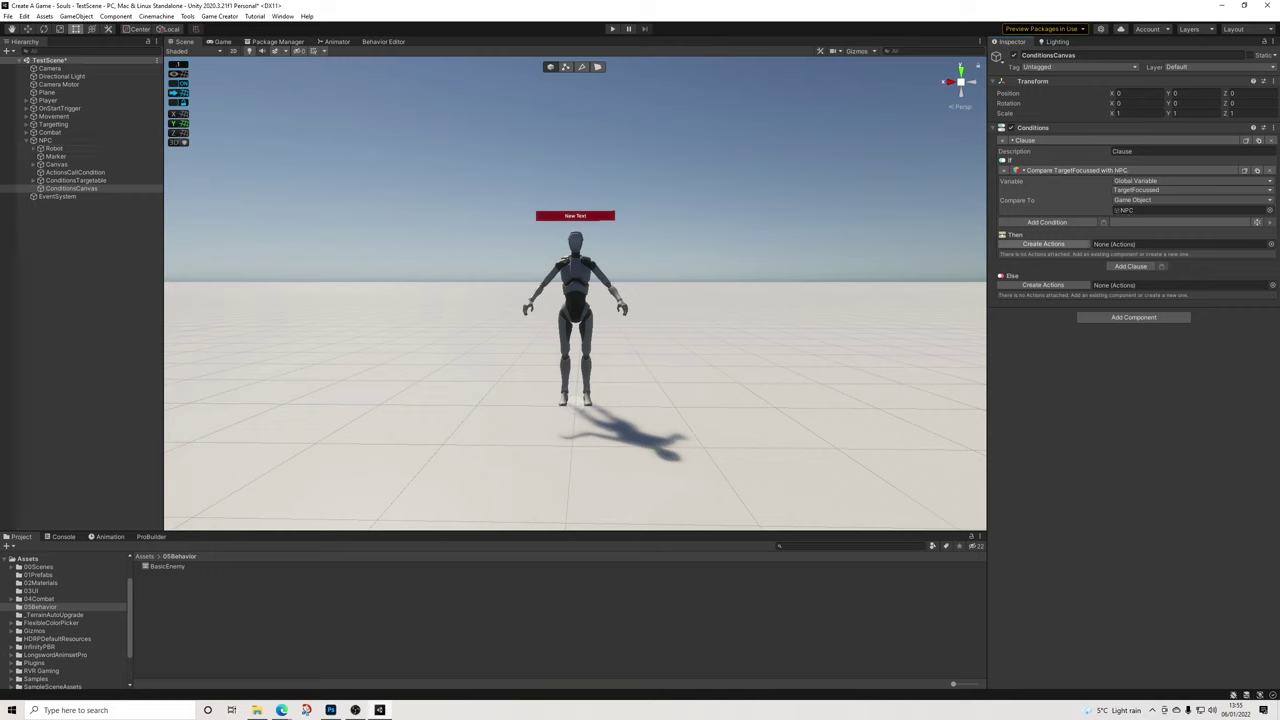
{"action": "left_click", "coordinate": [1043, 244]}
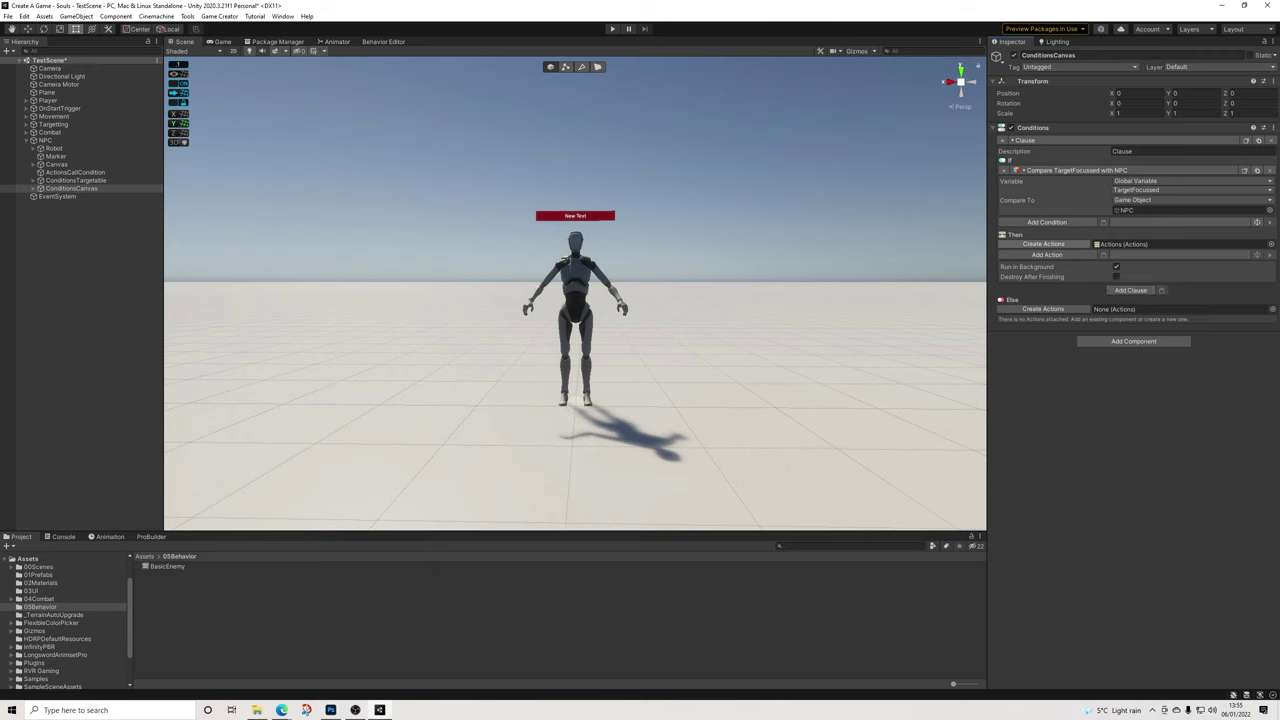
Add a Canvas Group component to the NPC's Canvas and set its alpha to 0
{"action": "left_click", "coordinate": [57, 164]}
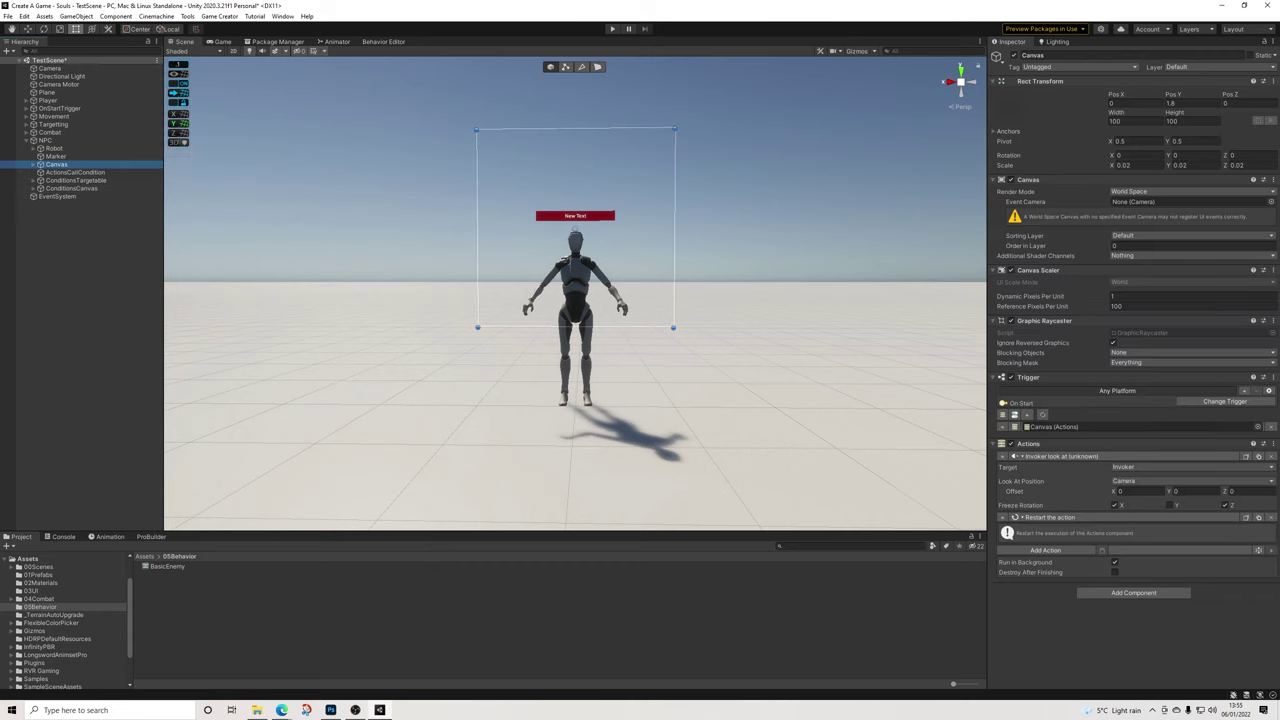
{"action": "left_click", "coordinate": [1135, 550]}
{"action": "type", "text": "group"}
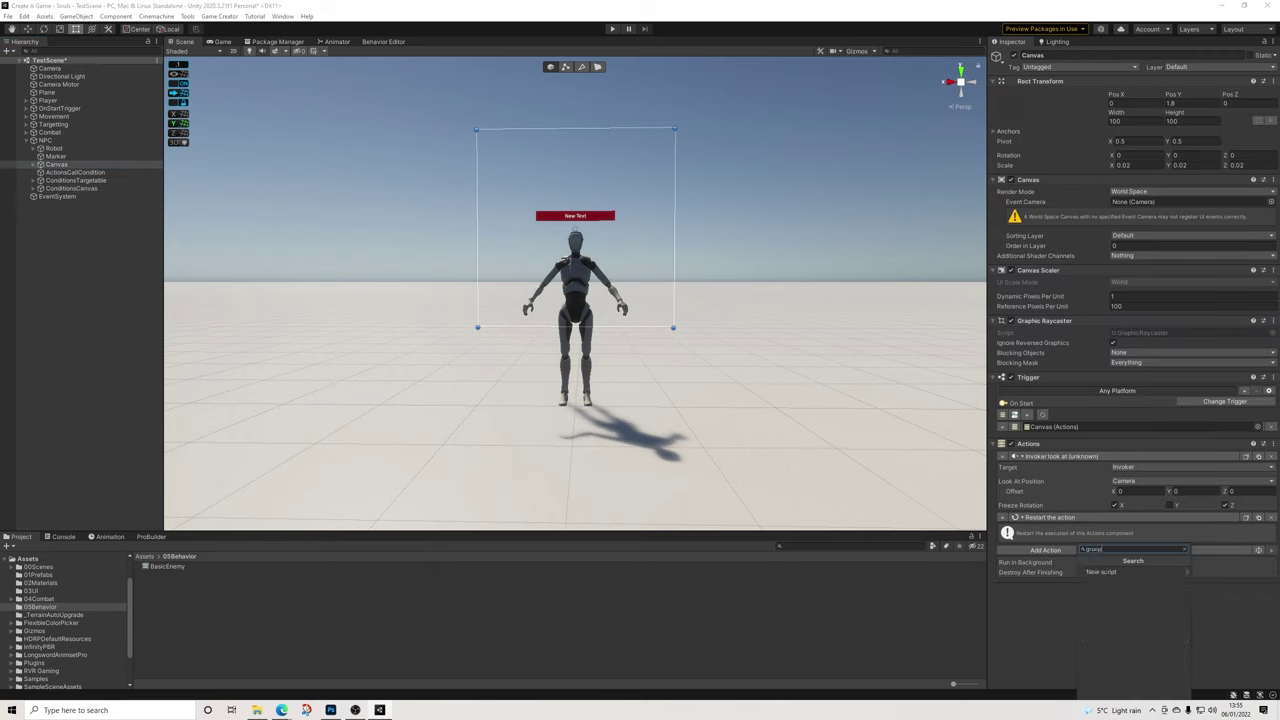
{"action": "key", "text": "BackSpace"}
{"action": "key", "text": "BackSpace"}
{"action": "key", "text": "BackSpace"}
{"action": "key", "text": "BackSpace"}
{"action": "key", "text": "BackSpace"}
{"action": "type", "text": "canvas"}
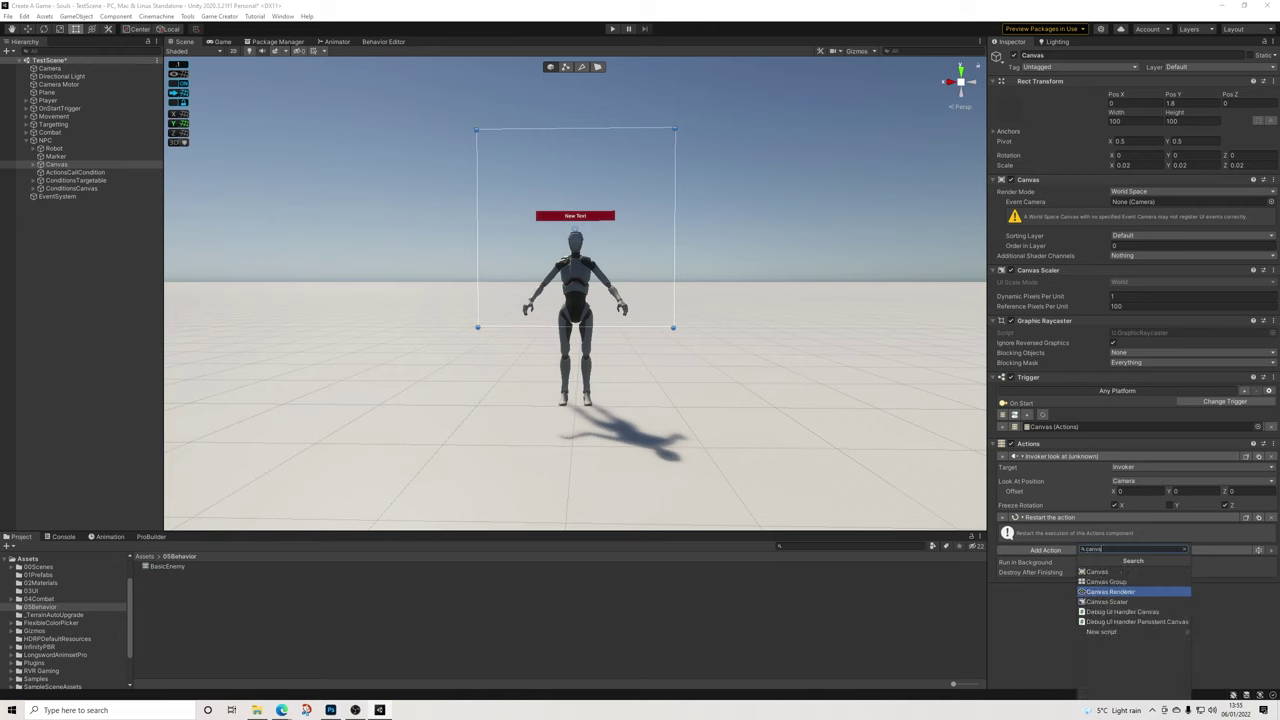
{"action": "left_click", "coordinate": [1100, 581]}
{"action": "left_click", "coordinate": [1113, 600]}
{"action": "type", "text": "0"}
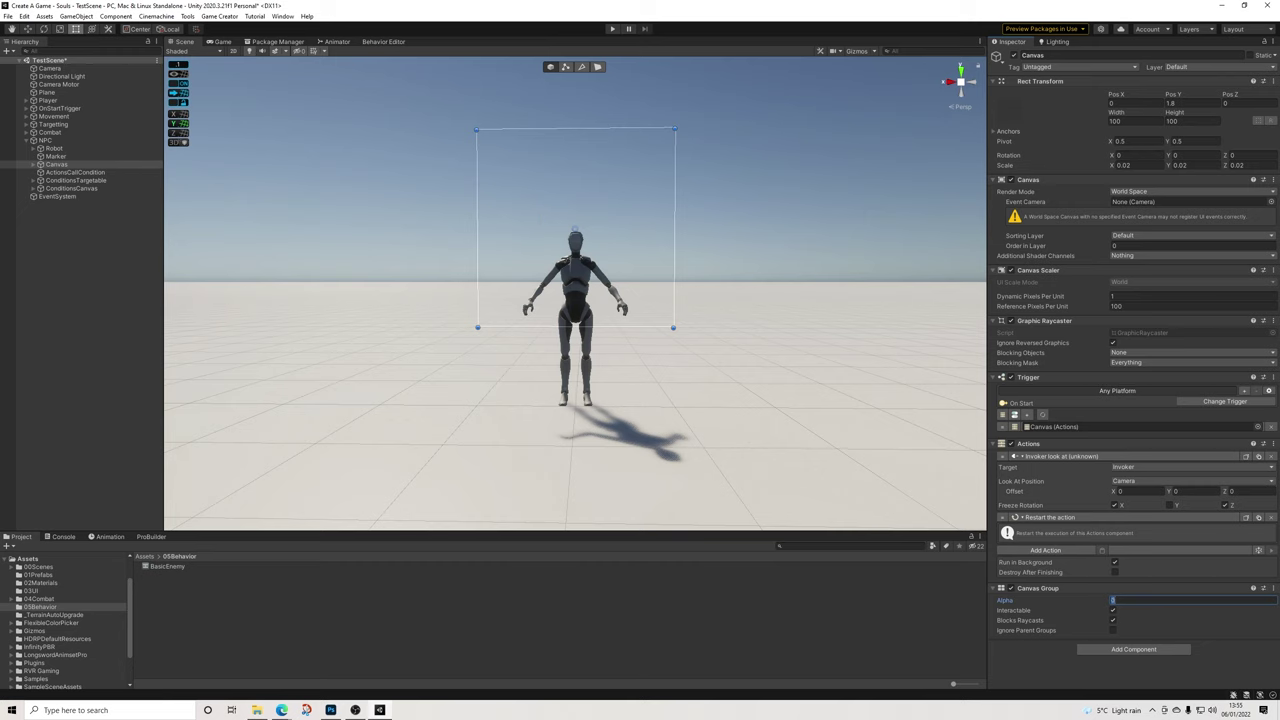
{"action": "key", "text": "Return"}
Add a Change CanvasGroup settings action to the ConditionsCanvas clause, targeting the NPC's Canvas with an alpha of 1
{"action": "left_click", "coordinate": [72, 188]}
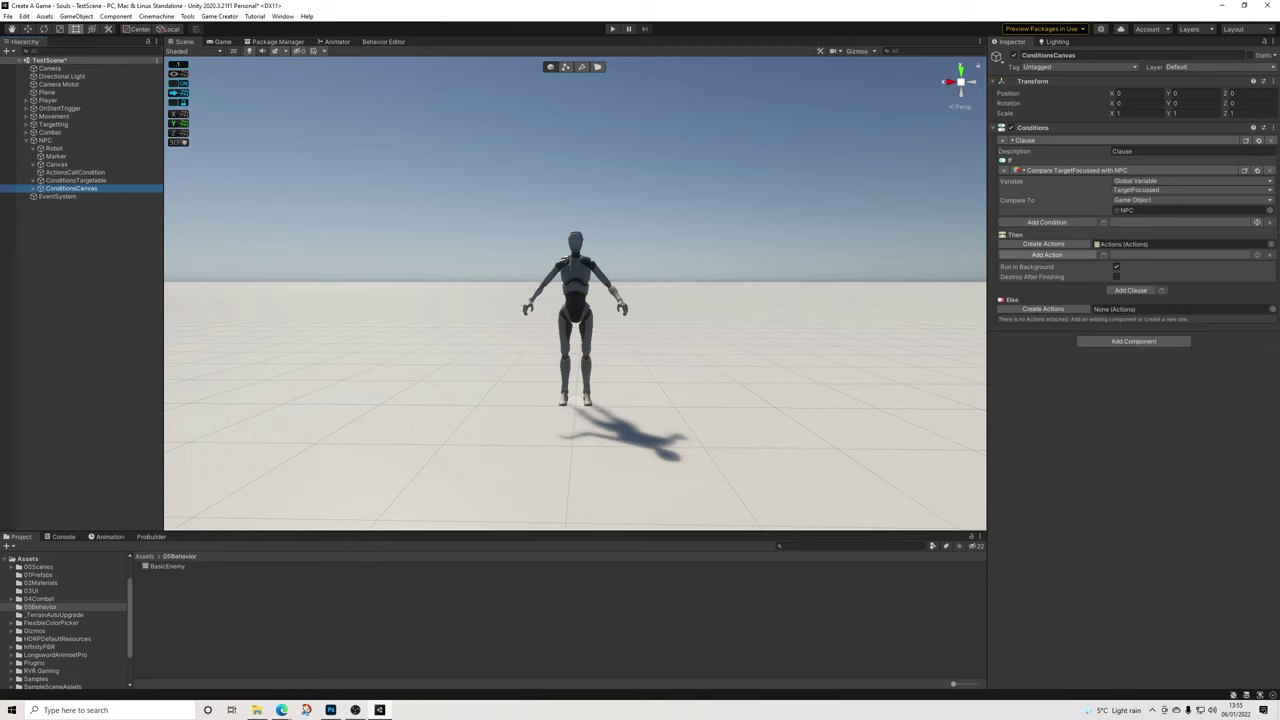
{"action": "left_click", "coordinate": [1047, 254]}
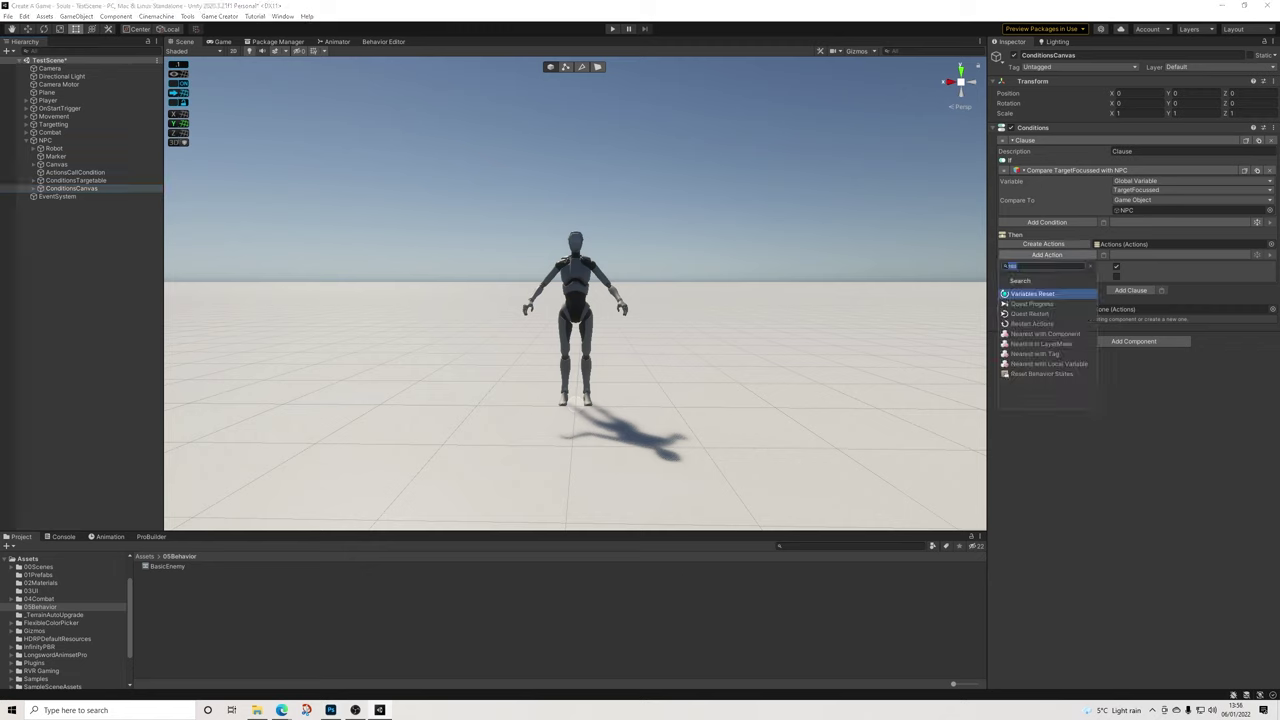
{"action": "type", "text": "cacn"}
{"action": "key", "text": "BackSpace"}
{"action": "type", "text": "nv"}
{"action": "key", "text": "Return"}
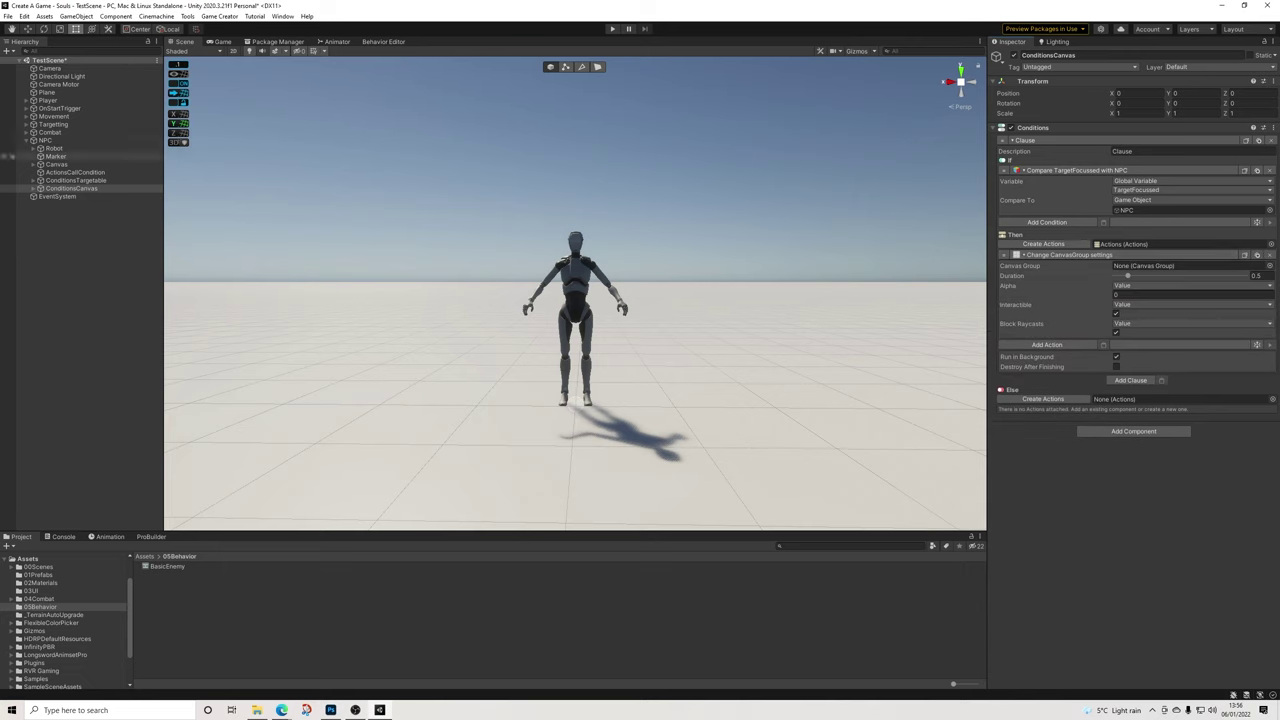
{"action": "left_click_drag", "start_coordinate": [57, 164], "coordinate": [1150, 266]}
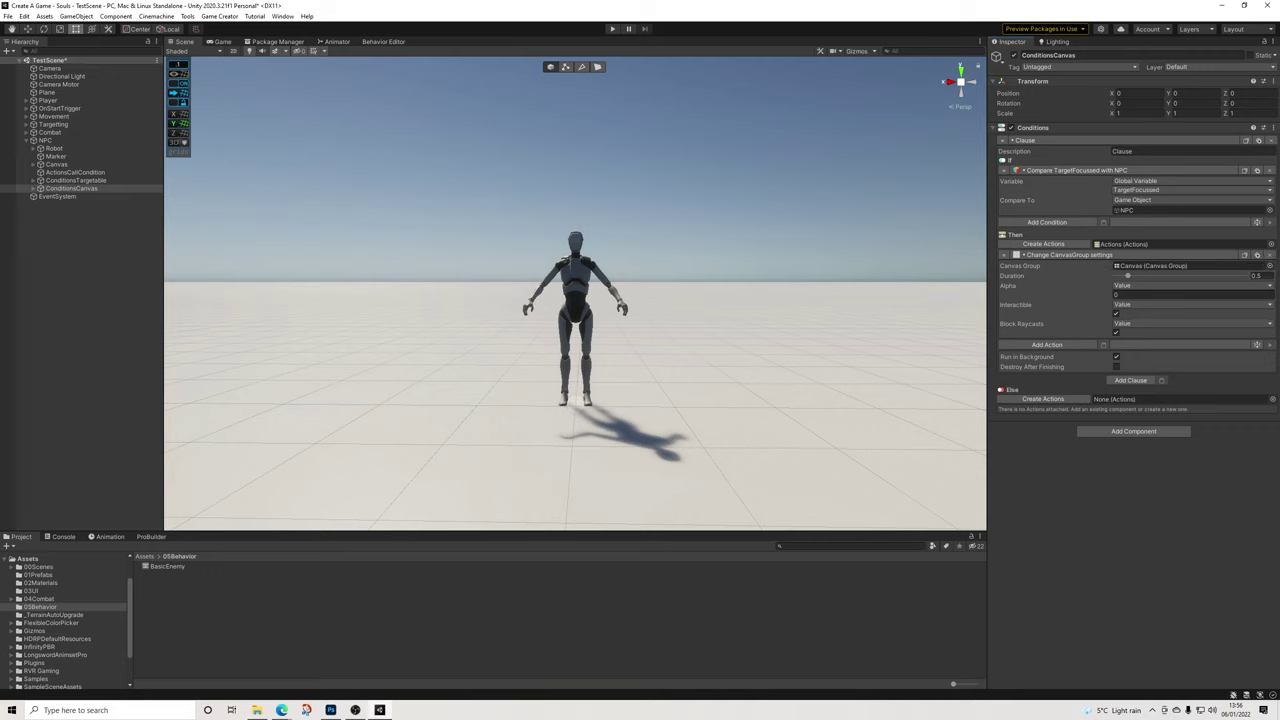
{"action": "left_click", "coordinate": [1142, 295]}
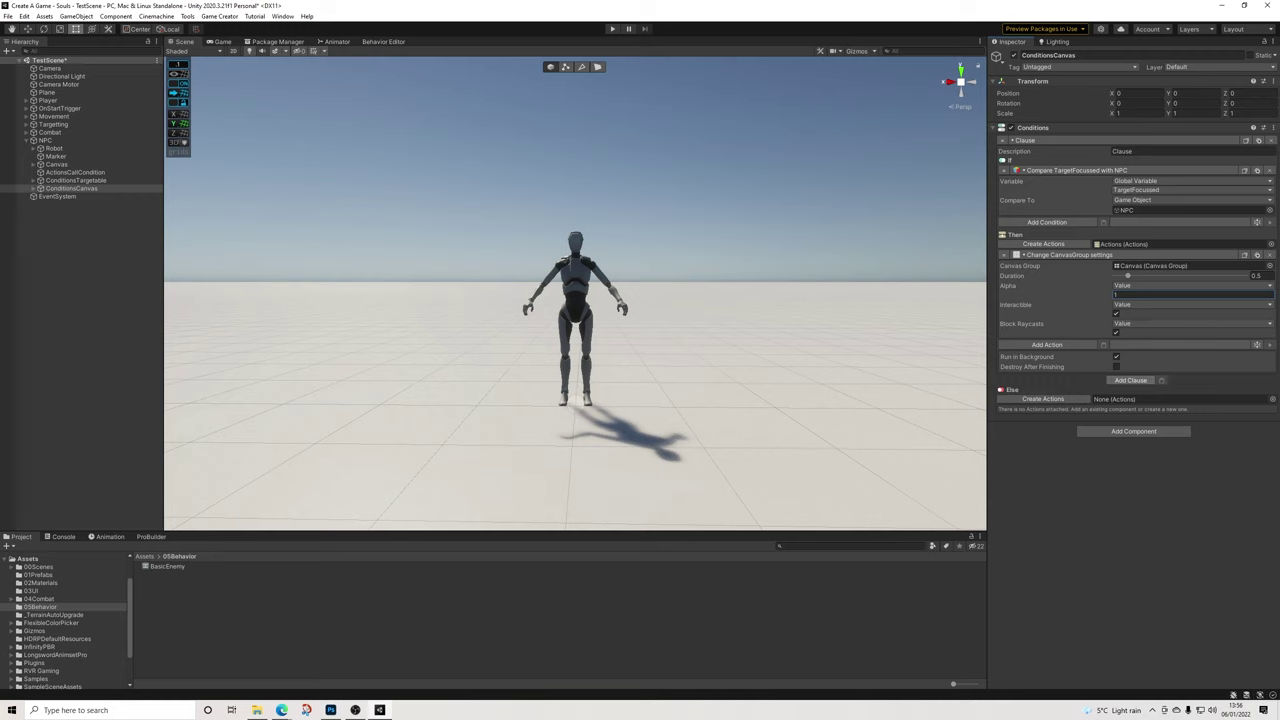
Add a second clause to ConditionsCanvas with a character condition requiring that Player Is Not Focused
{"action": "left_click", "coordinate": [1130, 380]}
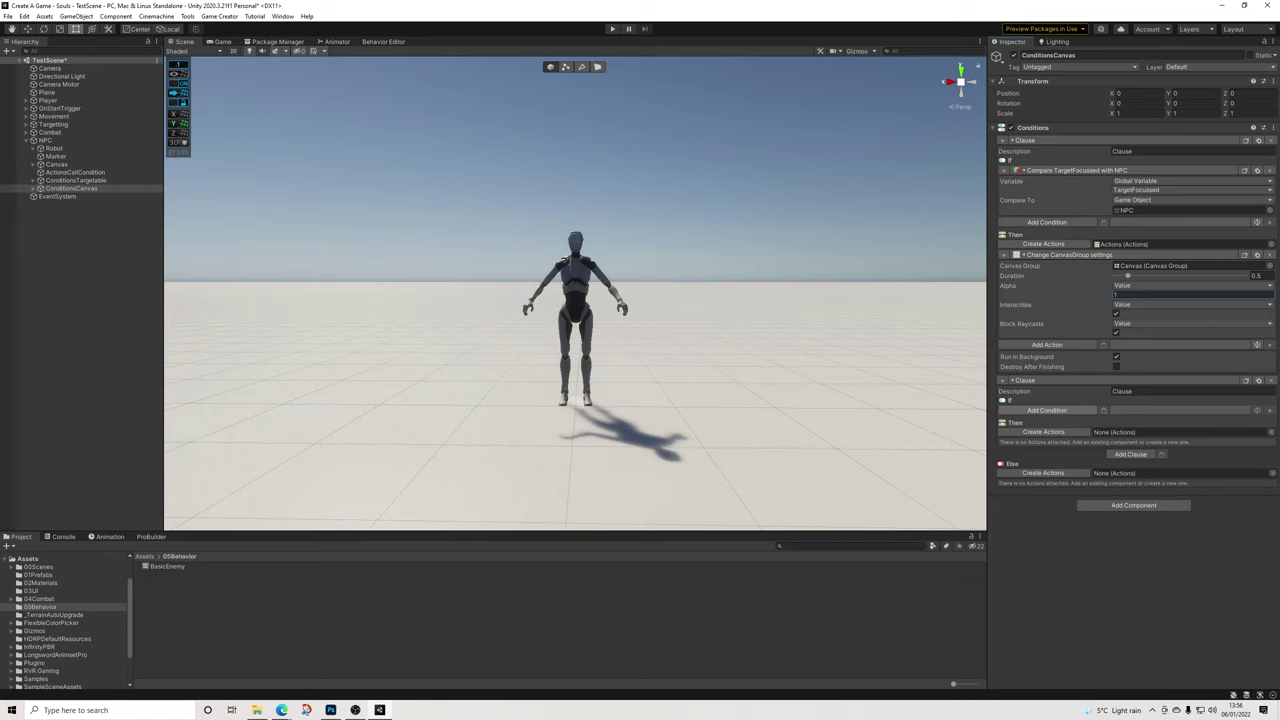
{"action": "left_click", "coordinate": [1047, 410]}
{"action": "type", "text": "gamfocus"}
{"action": "key", "text": "Return"}
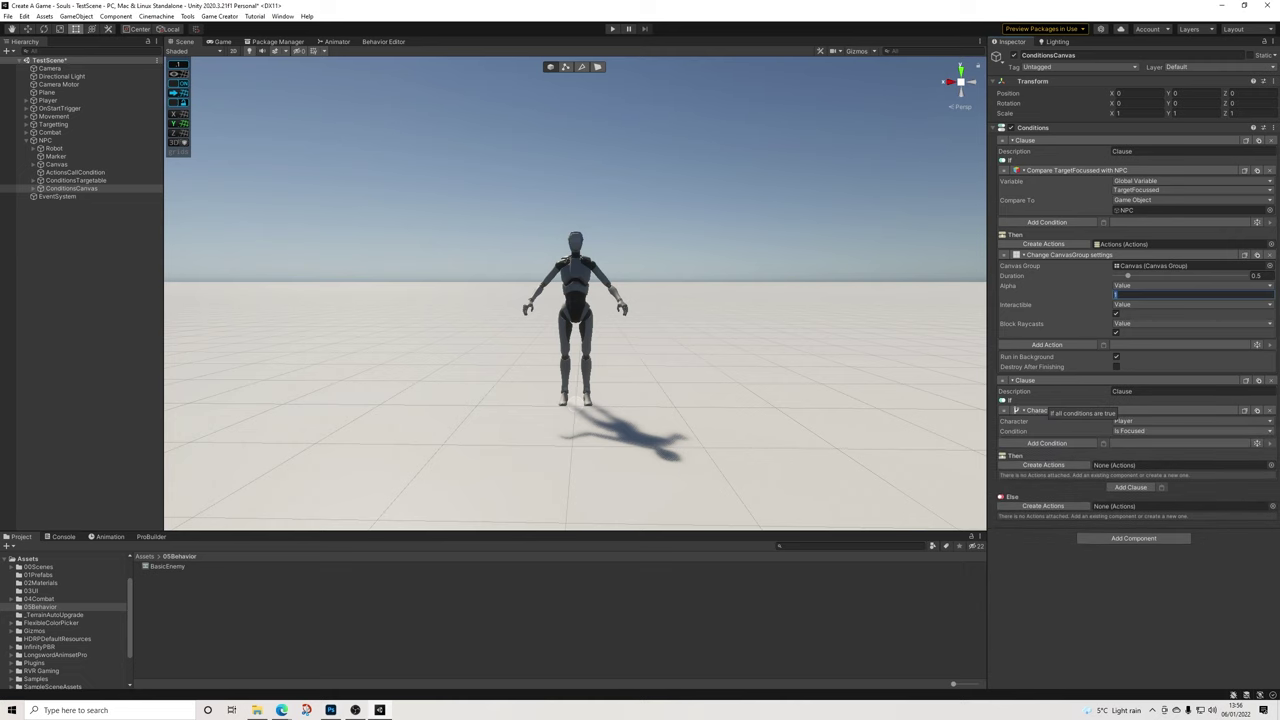
{"action": "left_click", "coordinate": [1190, 431]}
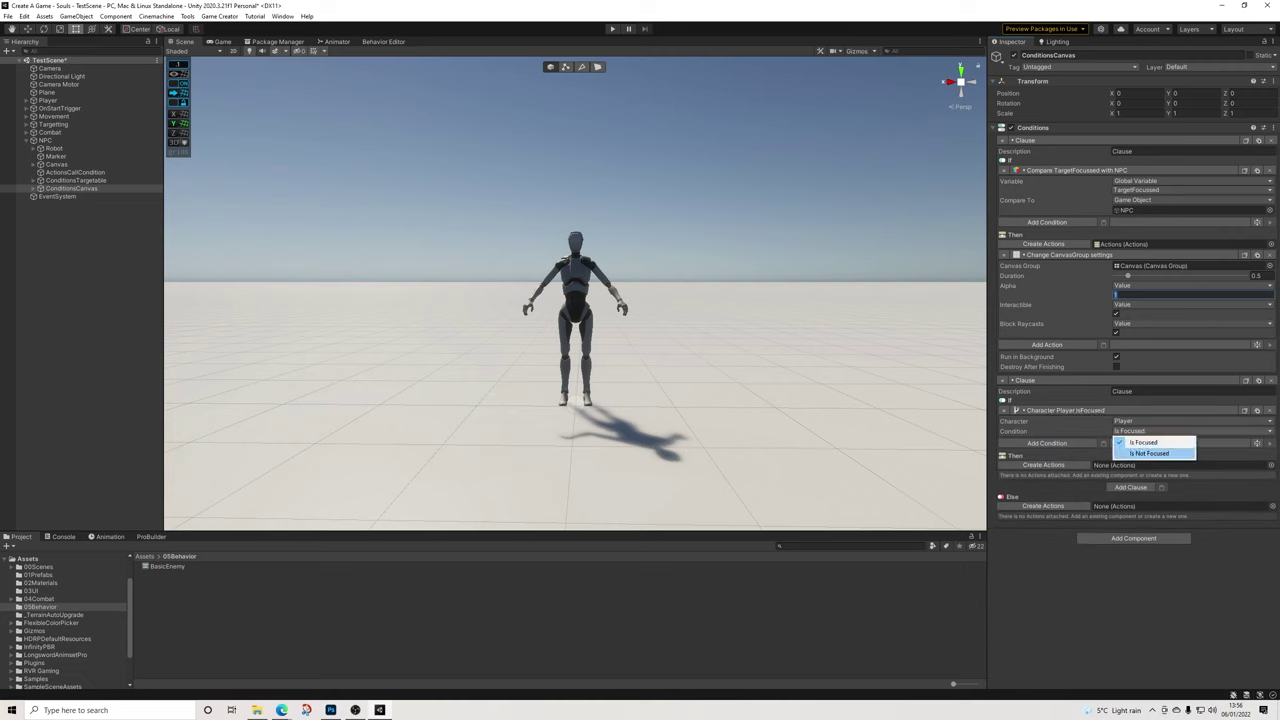
{"action": "left_click", "coordinate": [1145, 452]}
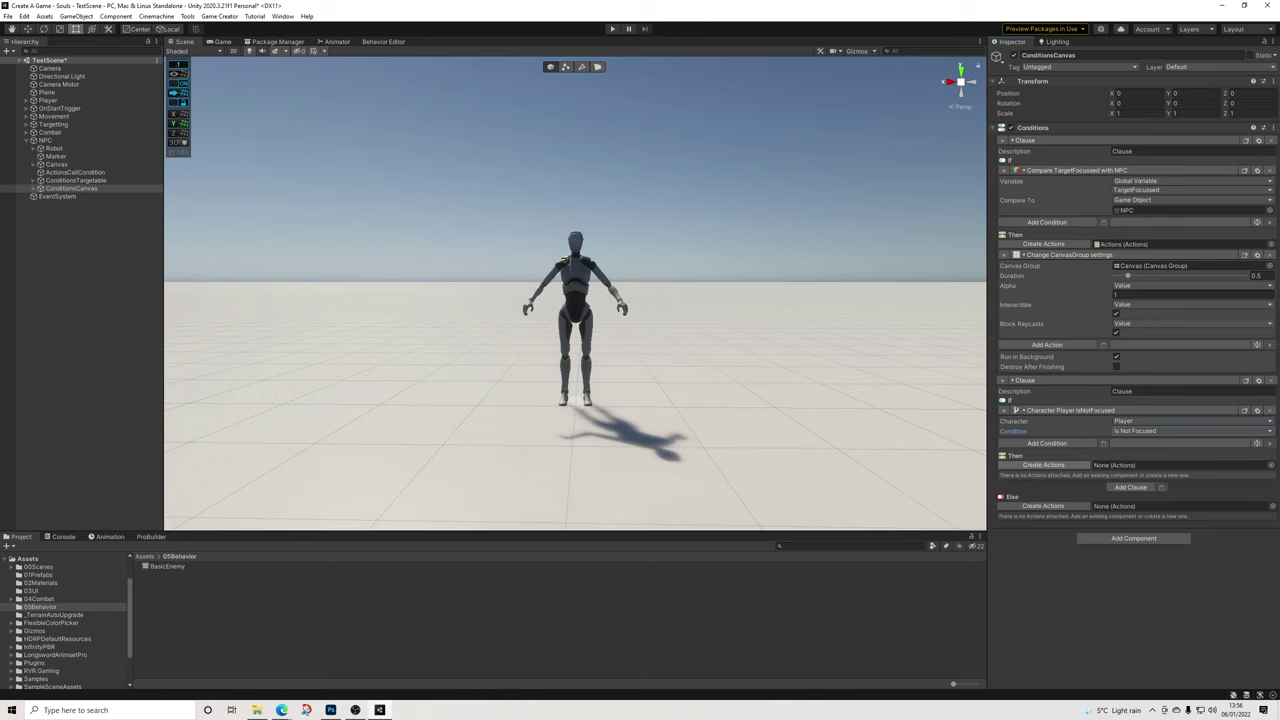
Create the second clause's Then actions with a copy of the Change CanvasGroup settings action, and set its alpha to 0
{"action": "left_click", "coordinate": [1044, 465]}
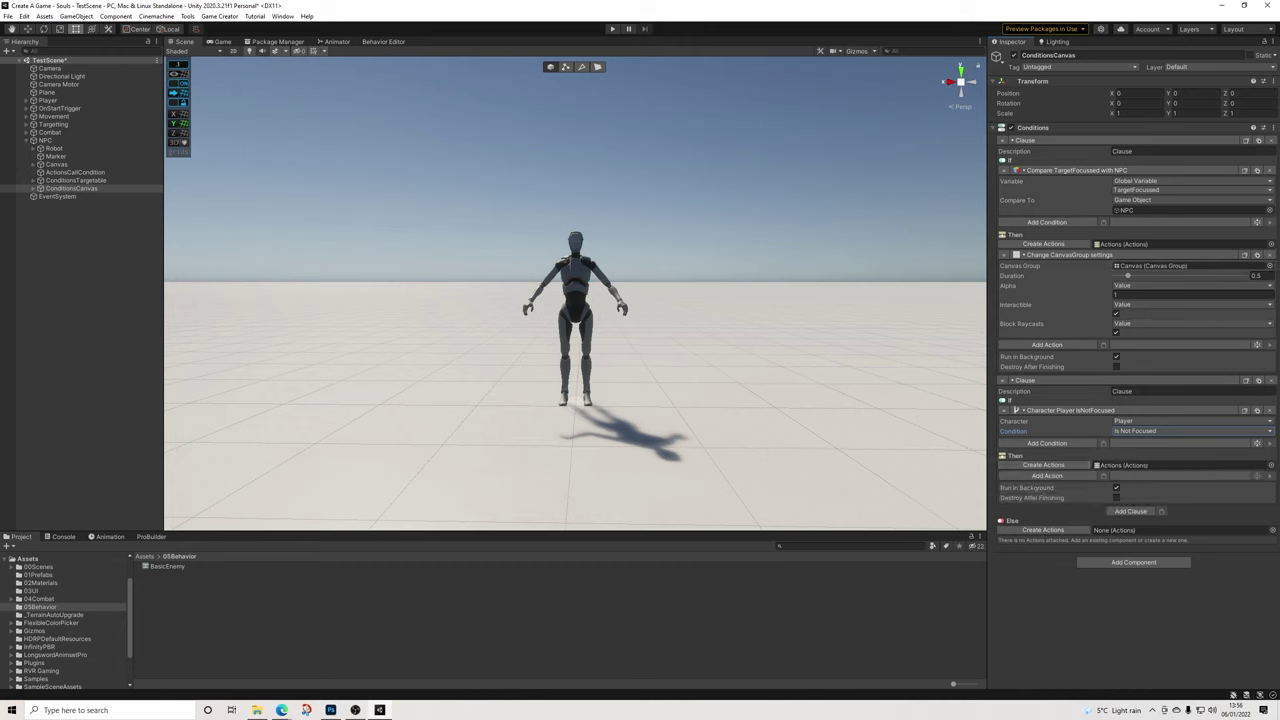
{"action": "left_click", "coordinate": [1120, 255]}
{"action": "left_click", "coordinate": [1120, 255]}
{"action": "left_click", "coordinate": [1245, 255]}
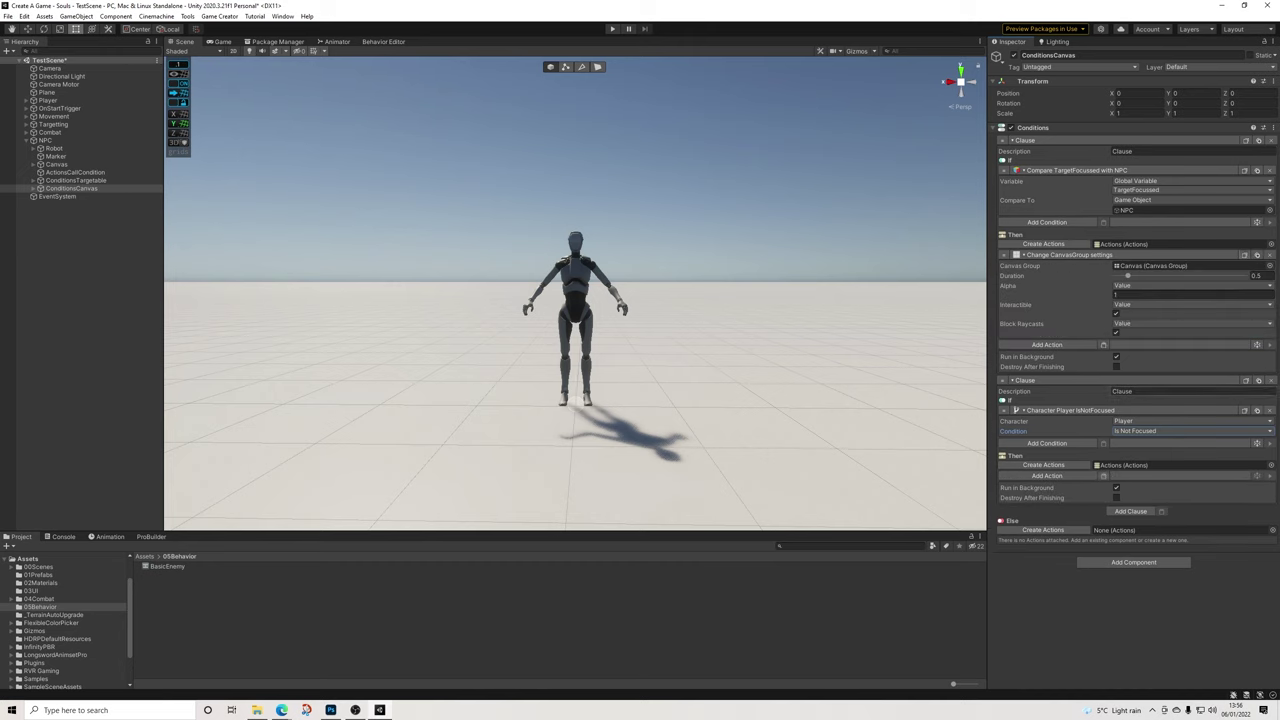
{"action": "left_click", "coordinate": [1103, 475]}
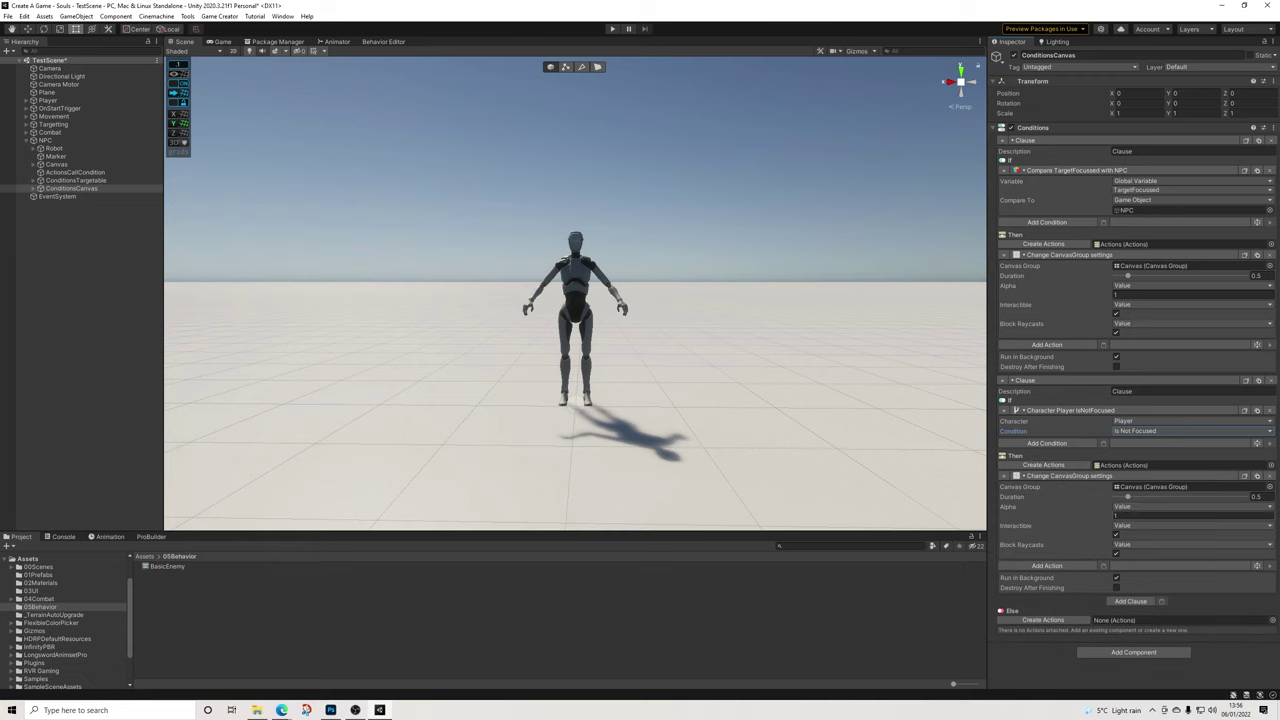
{"action": "left_click", "coordinate": [1150, 515]}
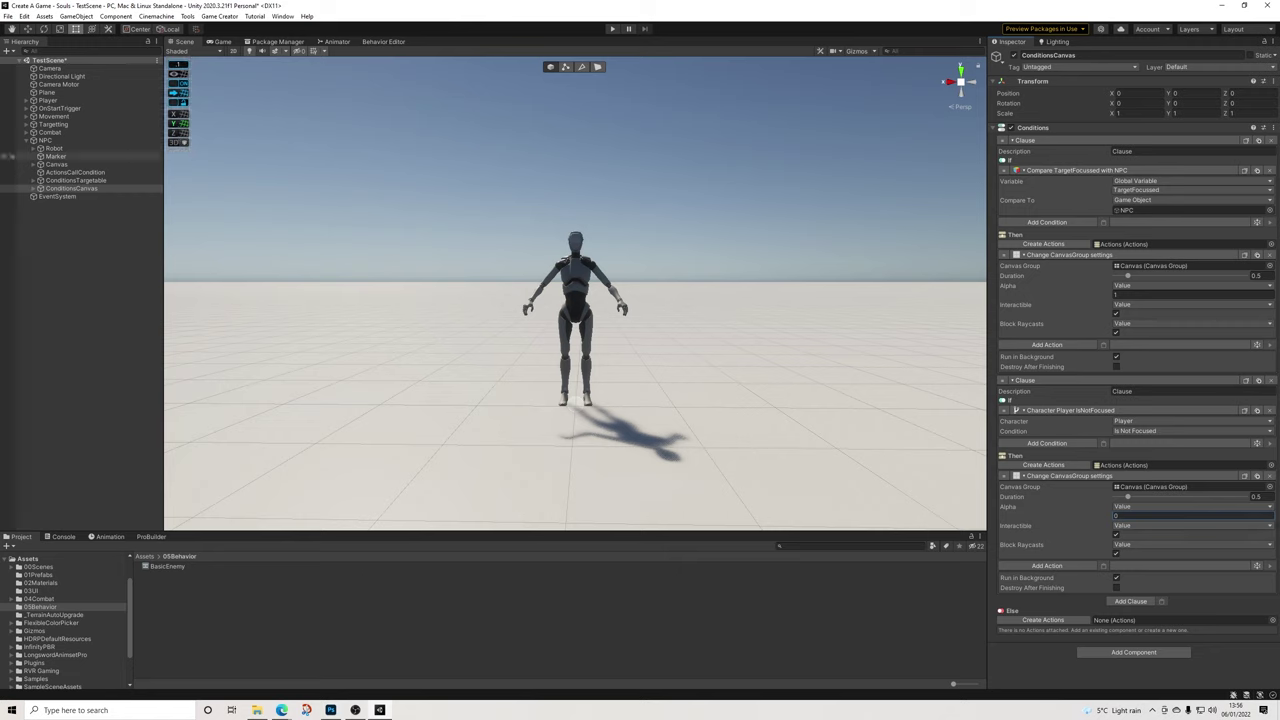
Set the NPC's On Variable Change trigger to watch the global variable Target
{"action": "left_click", "coordinate": [45, 140]}
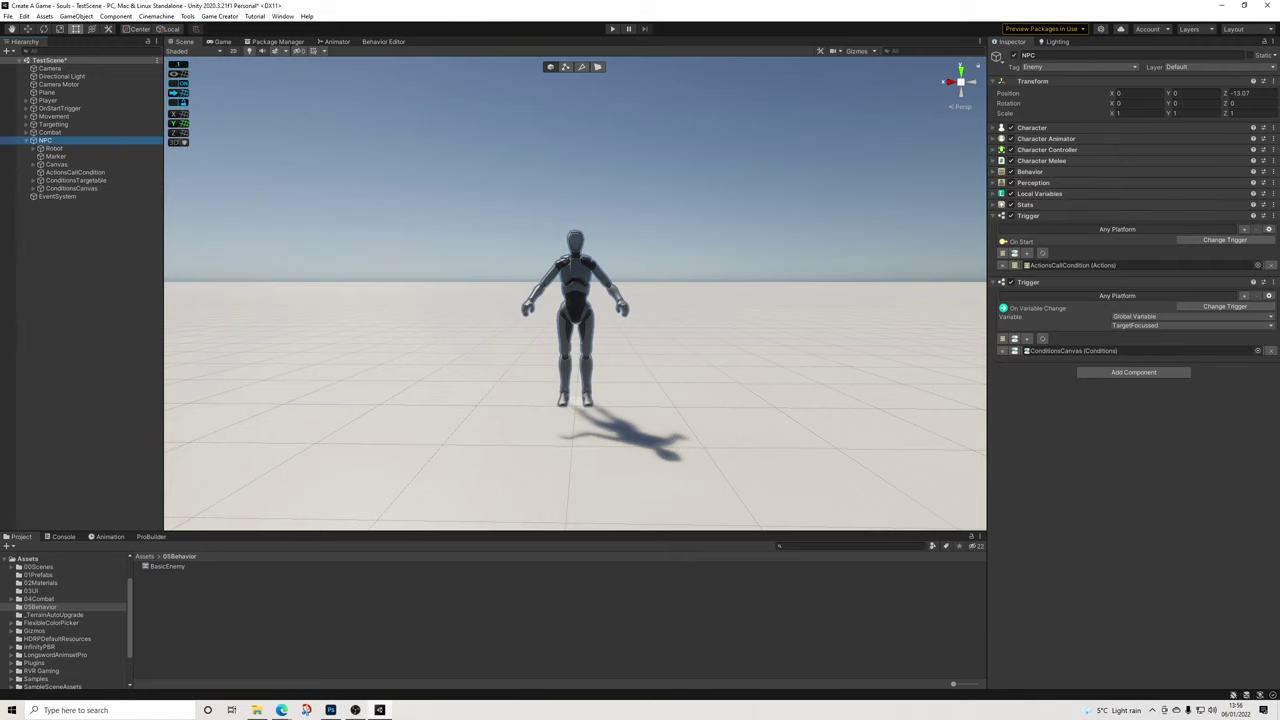
{"action": "left_click", "coordinate": [1144, 325]}
{"action": "scroll", "coordinate": [1142, 390], "scroll_direction": "down", "scroll_amount": 2}
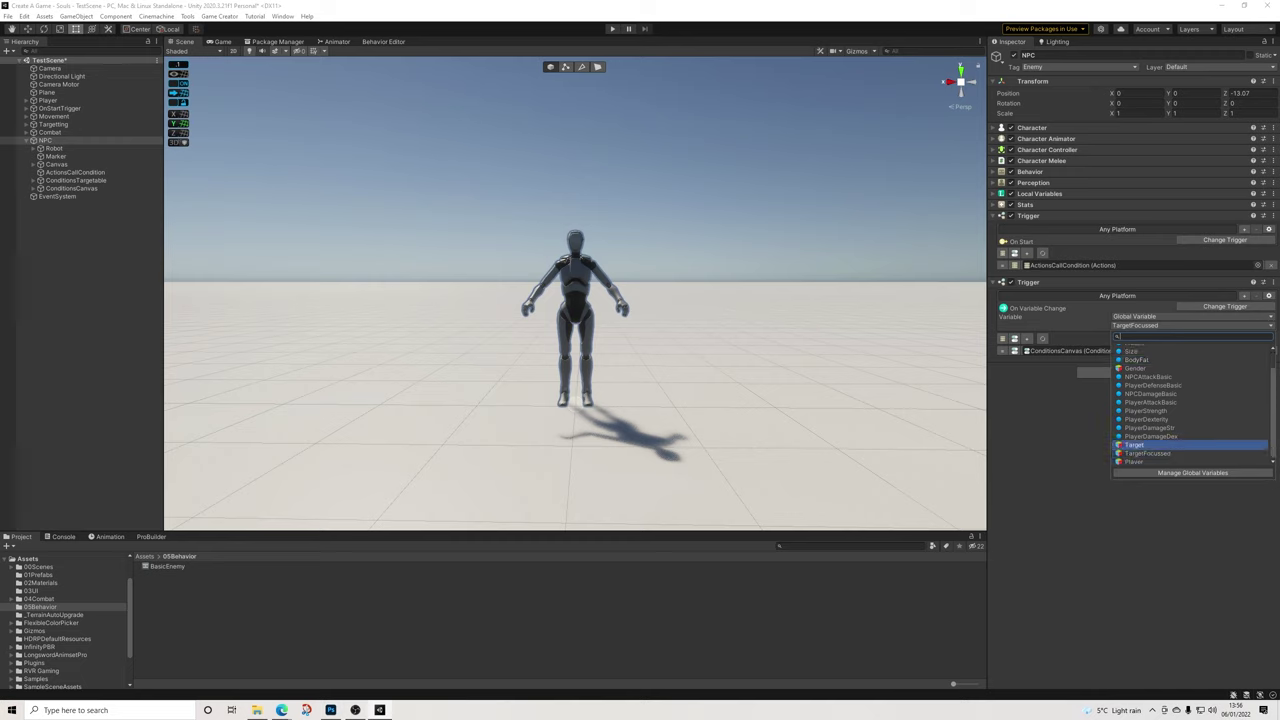
{"action": "key", "text": "Return"}
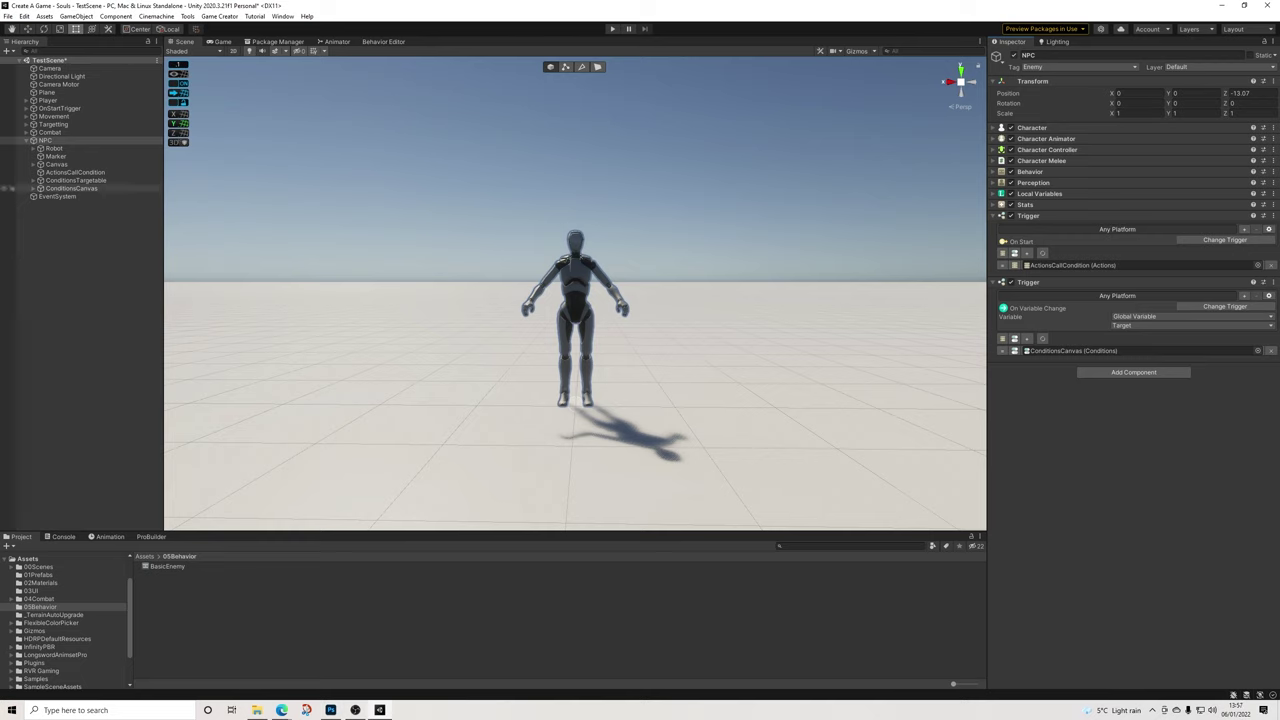
{"action": "left_click", "coordinate": [75, 180]}
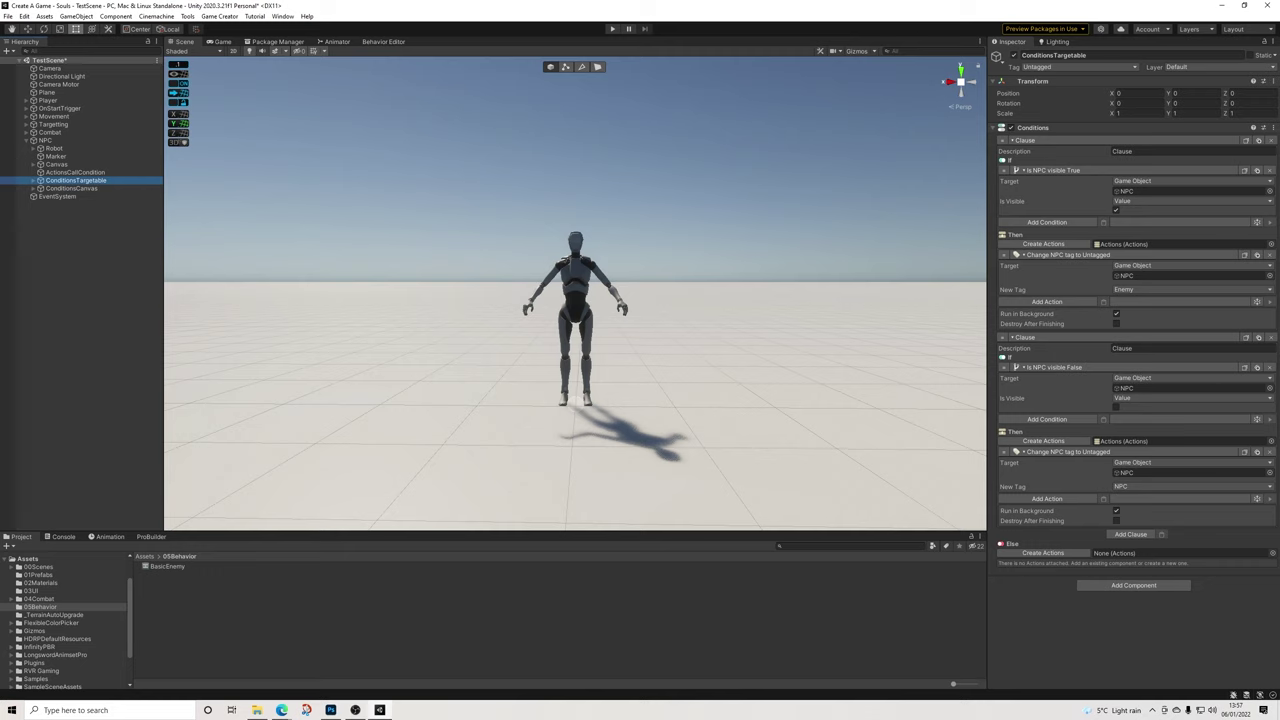
{"action": "left_click", "coordinate": [72, 188]}
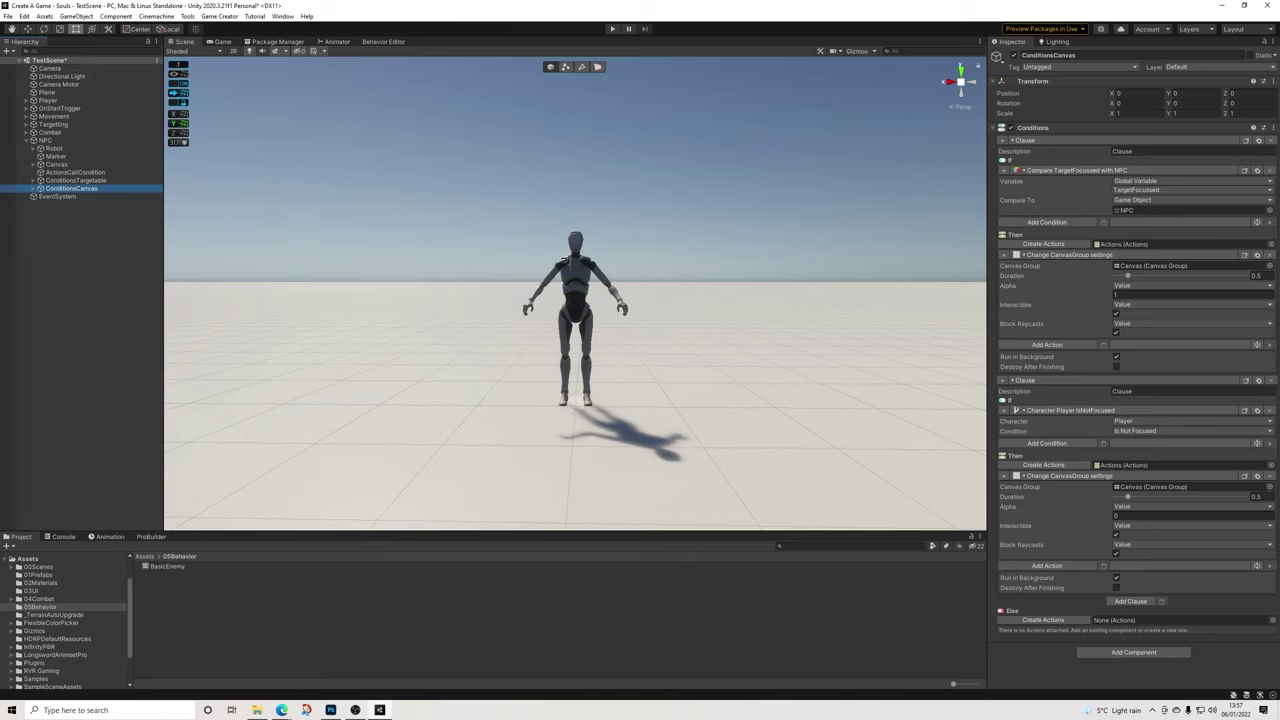
Add another Trigger component to the NPC, set it to On Receive Attack, and create a Conditions slot for it
{"action": "left_click", "coordinate": [46, 140]}
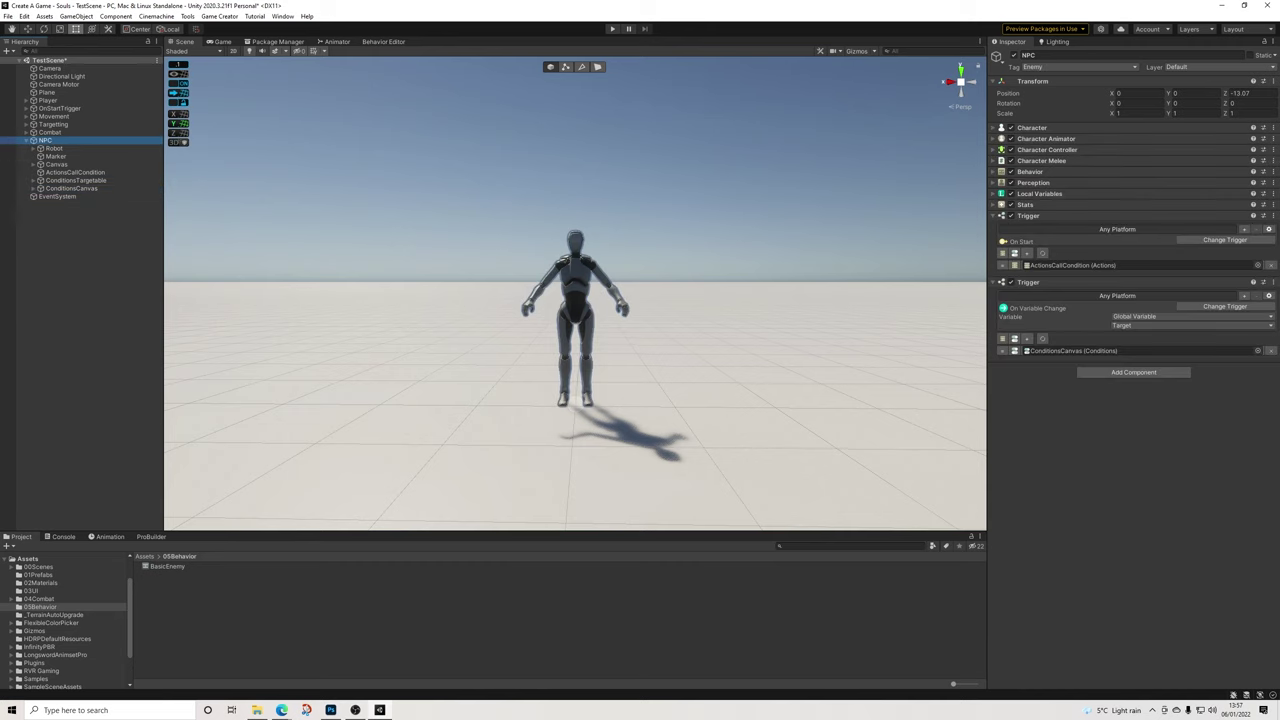
{"action": "left_click", "coordinate": [1133, 372]}
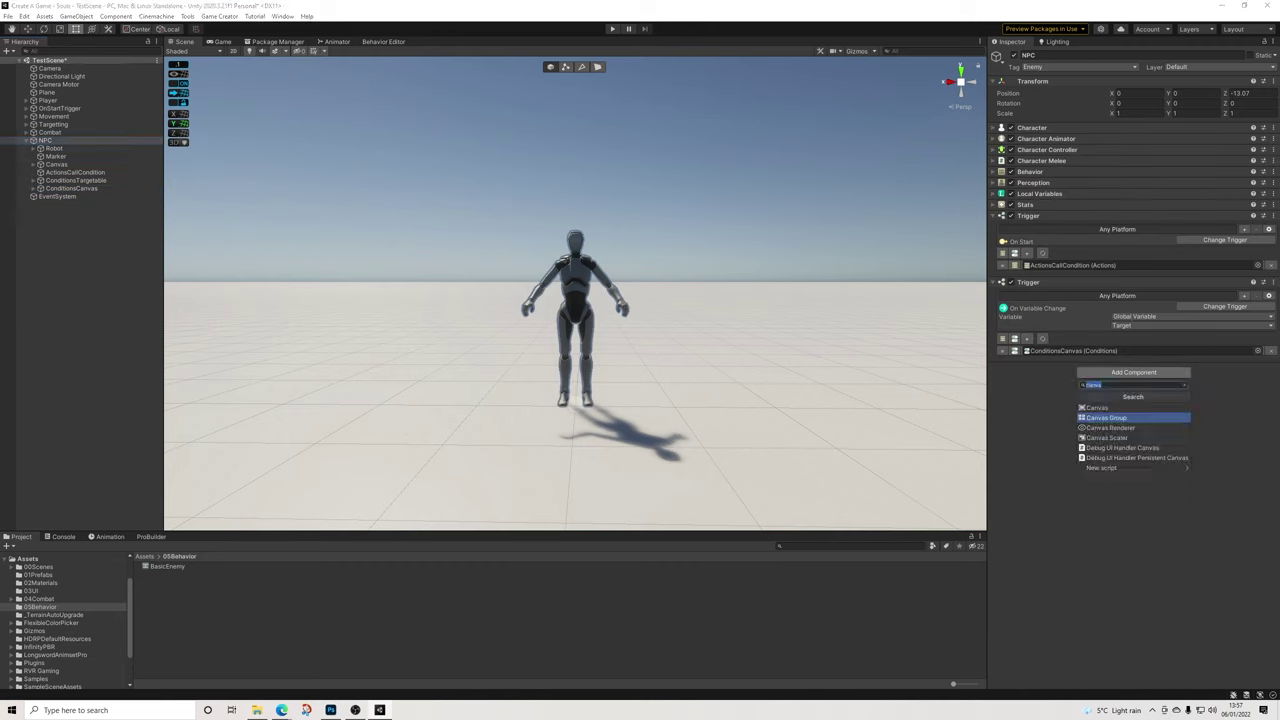
{"action": "type", "text": "trig"}
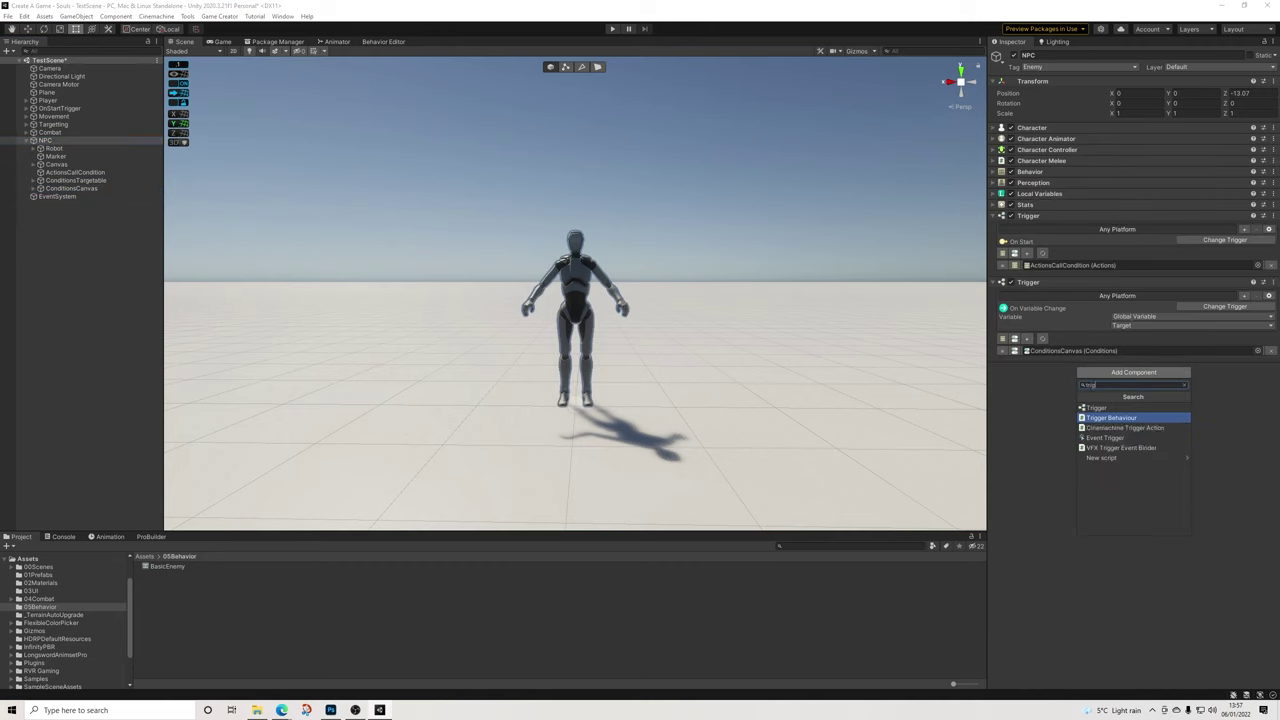
{"action": "left_click", "coordinate": [1100, 408]}
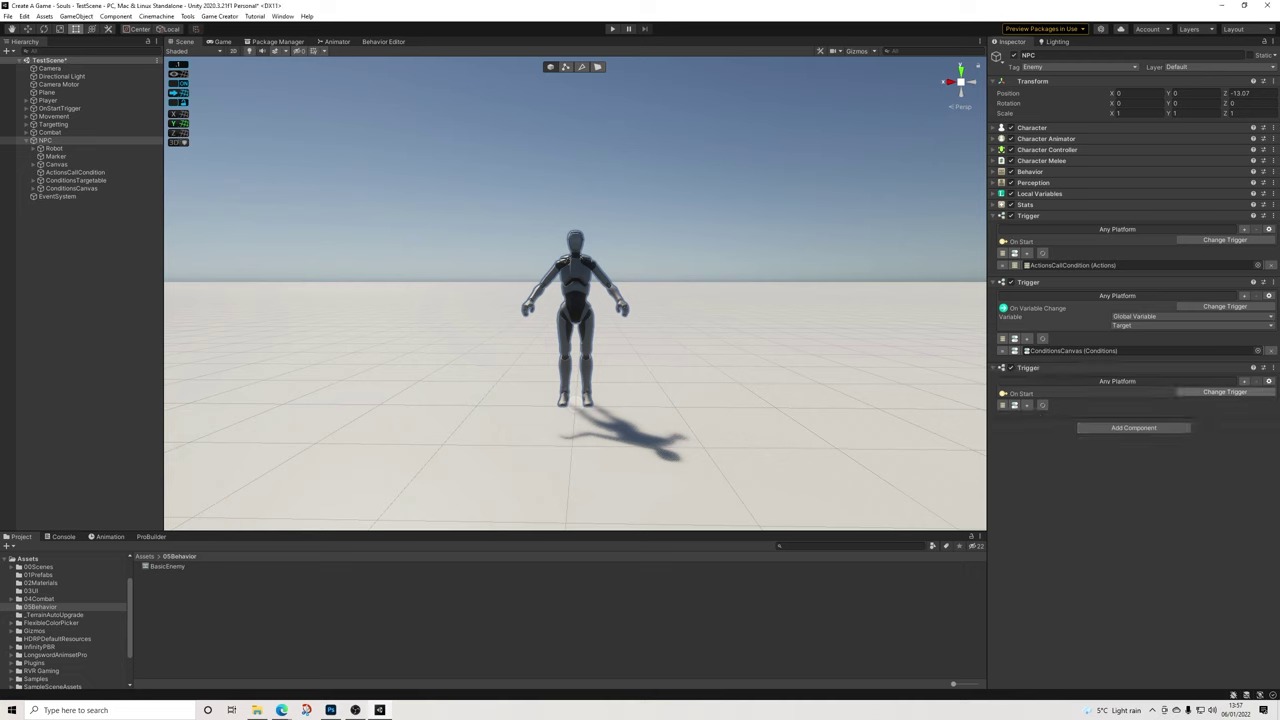
{"action": "left_click", "coordinate": [1225, 391]}
{"action": "type", "text": "rec"}
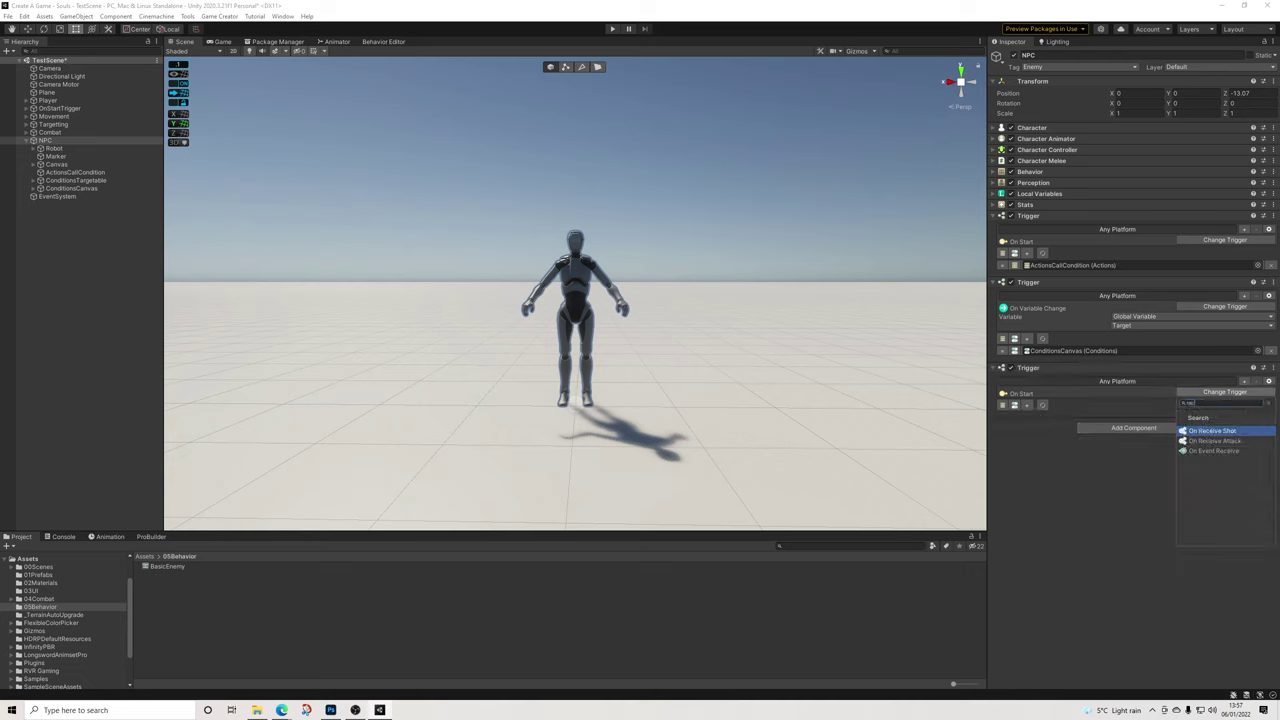
{"action": "key", "text": "Down"}
{"action": "key", "text": "Return"}
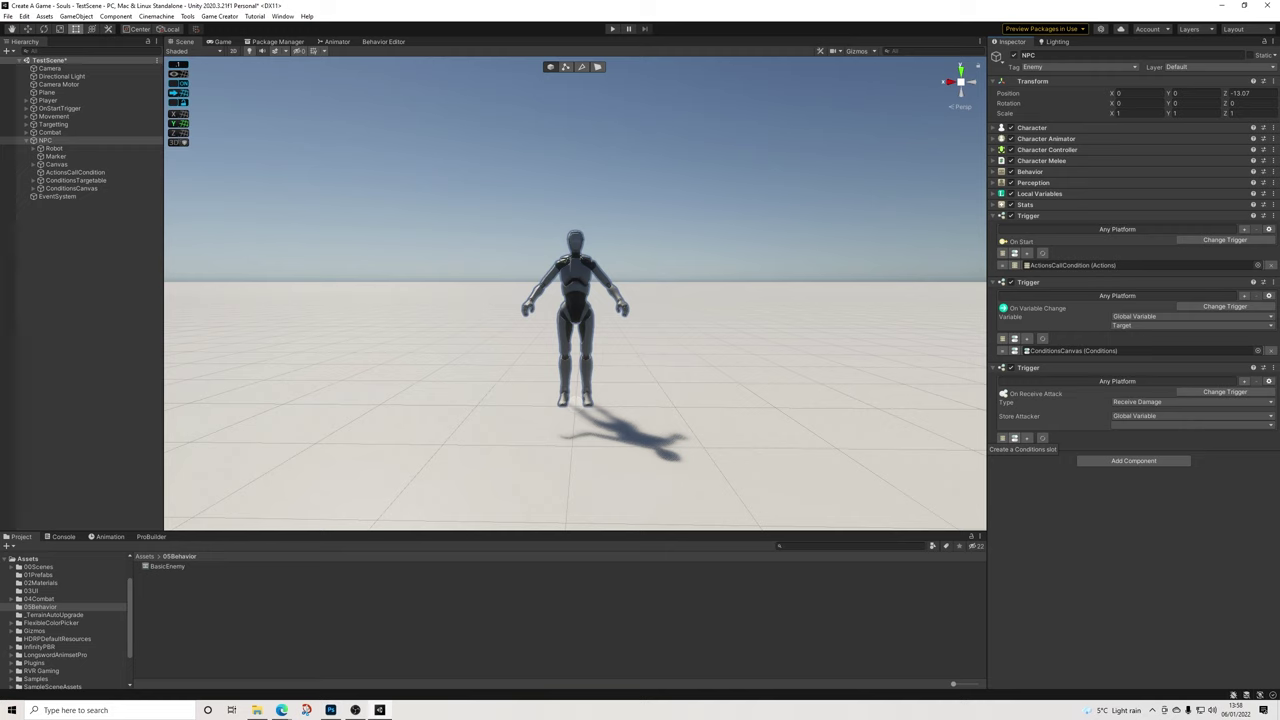
{"action": "left_click", "coordinate": [1014, 438]}
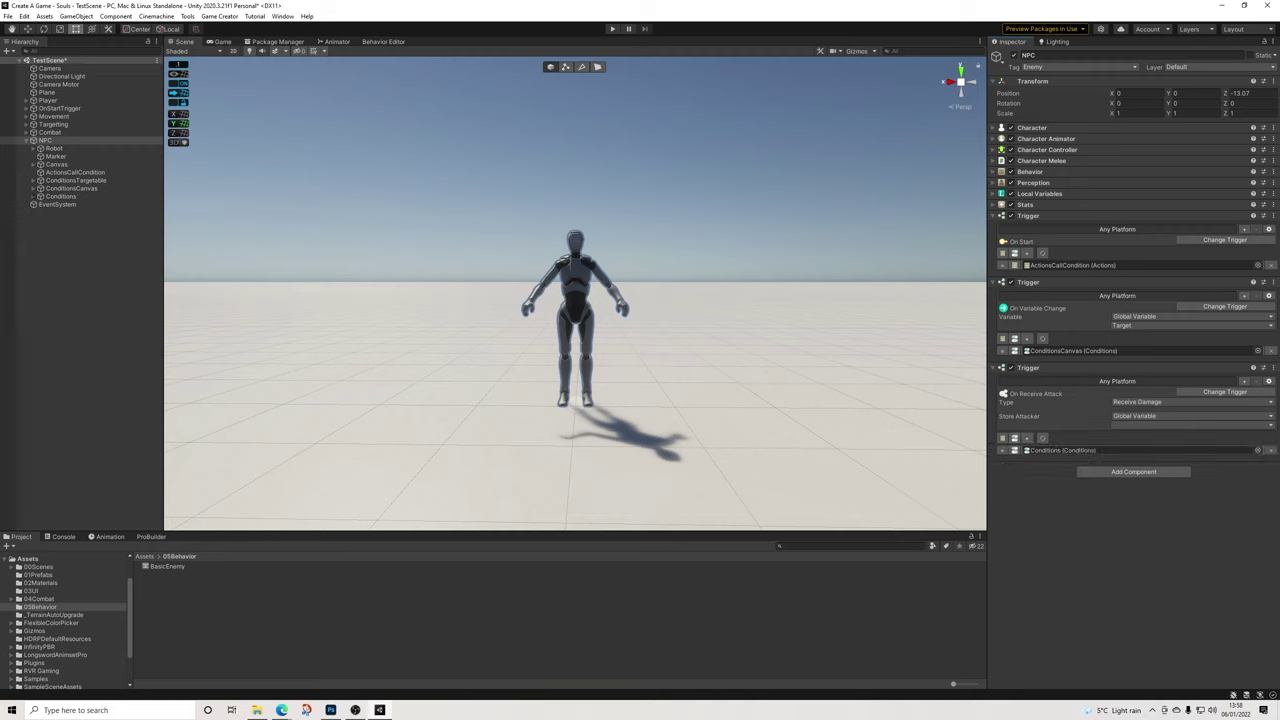
Rename the new Conditions object under NPC as ConditionsCanvasOnHit and add a clause to it
{"action": "left_click", "coordinate": [61, 196]}
{"action": "left_click", "coordinate": [1070, 55]}
{"action": "left_click", "coordinate": [1070, 55]}
{"action": "type", "text": "ConditionsCanvas"}
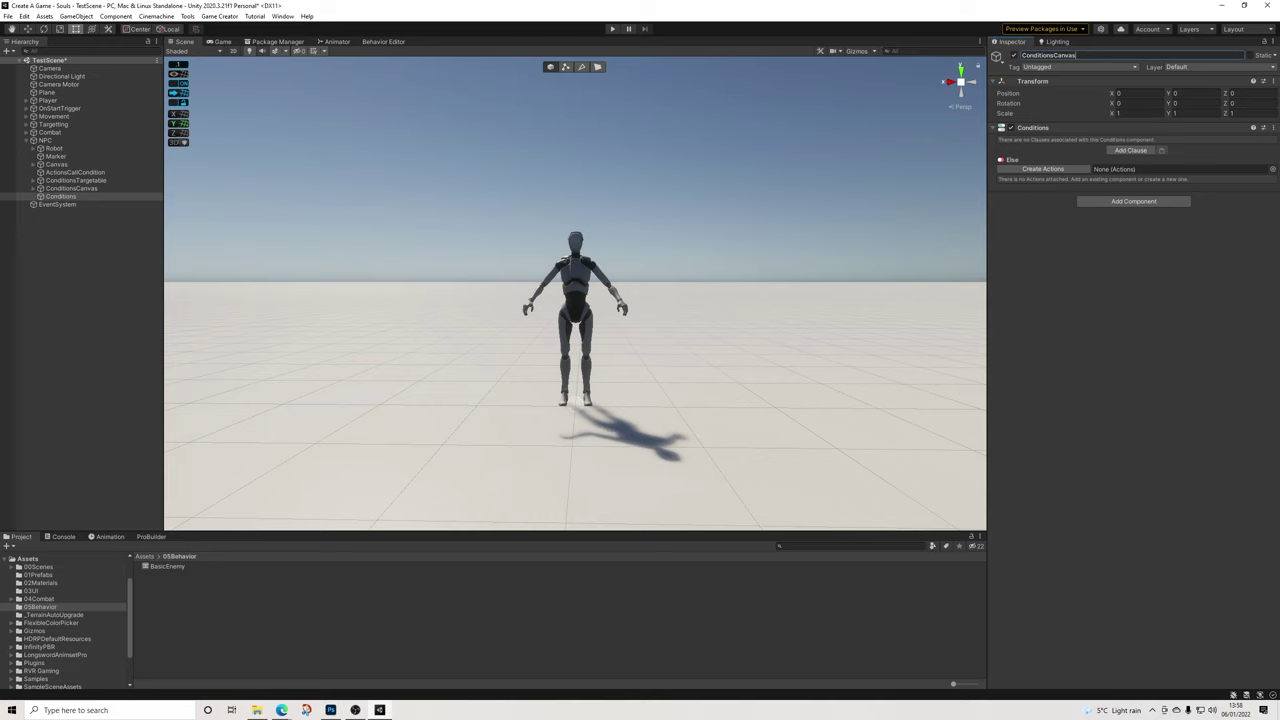
{"action": "type", "text": "OnHit"}
{"action": "key", "text": "Return"}
{"action": "left_click", "coordinate": [1130, 150]}
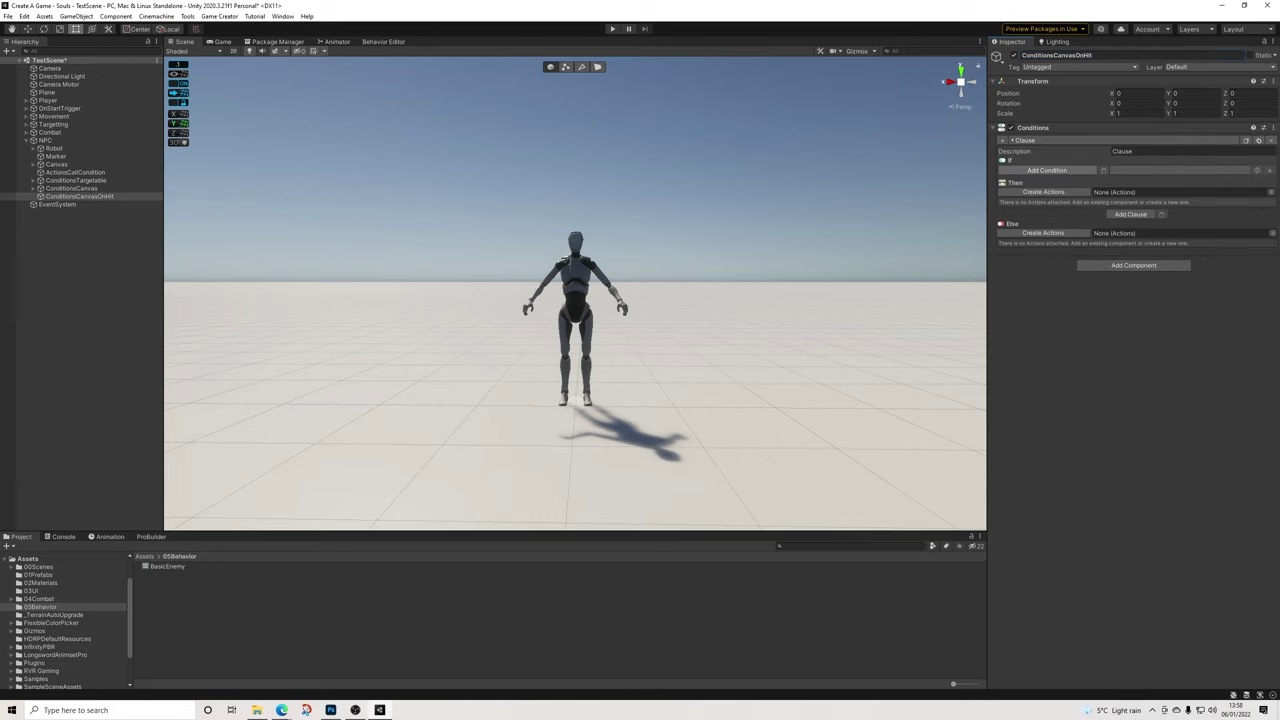
Copy the Character Player Is Not Focused condition from ConditionsCanvas into the ConditionsCanvasOnHit clause
{"action": "left_click", "coordinate": [72, 188]}
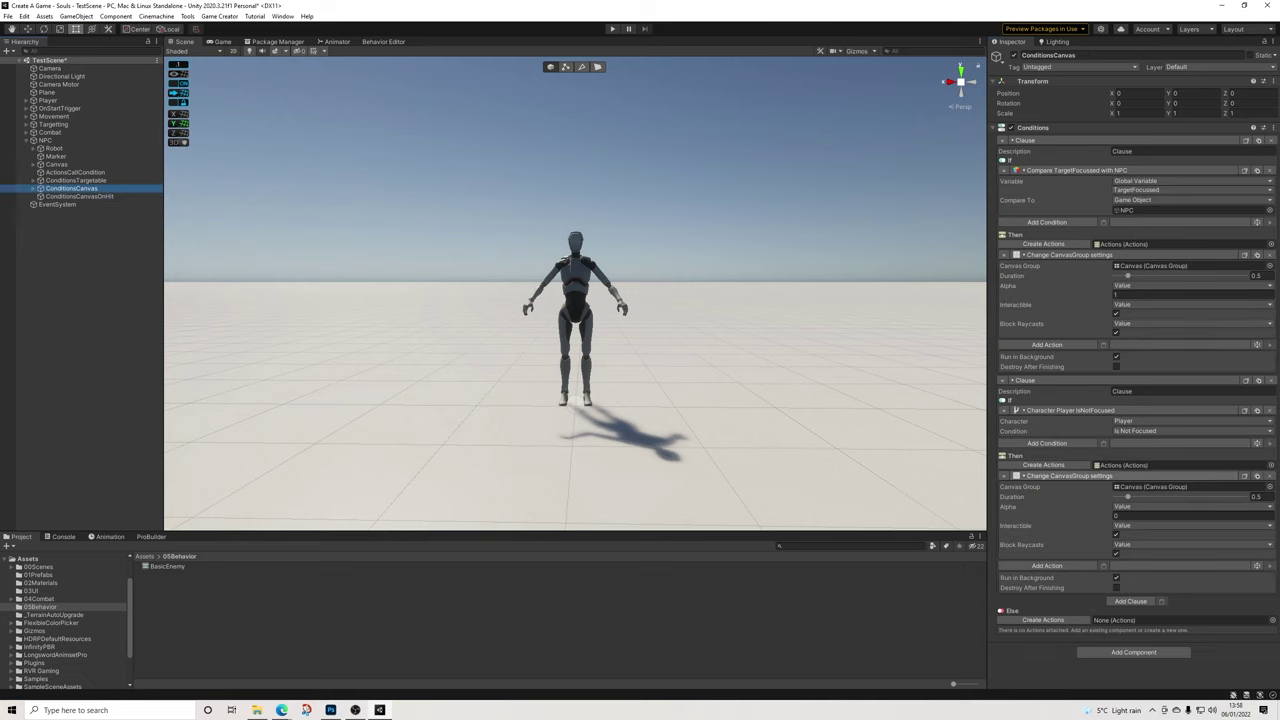
{"action": "left_click", "coordinate": [1245, 411]}
{"action": "left_click", "coordinate": [79, 196]}
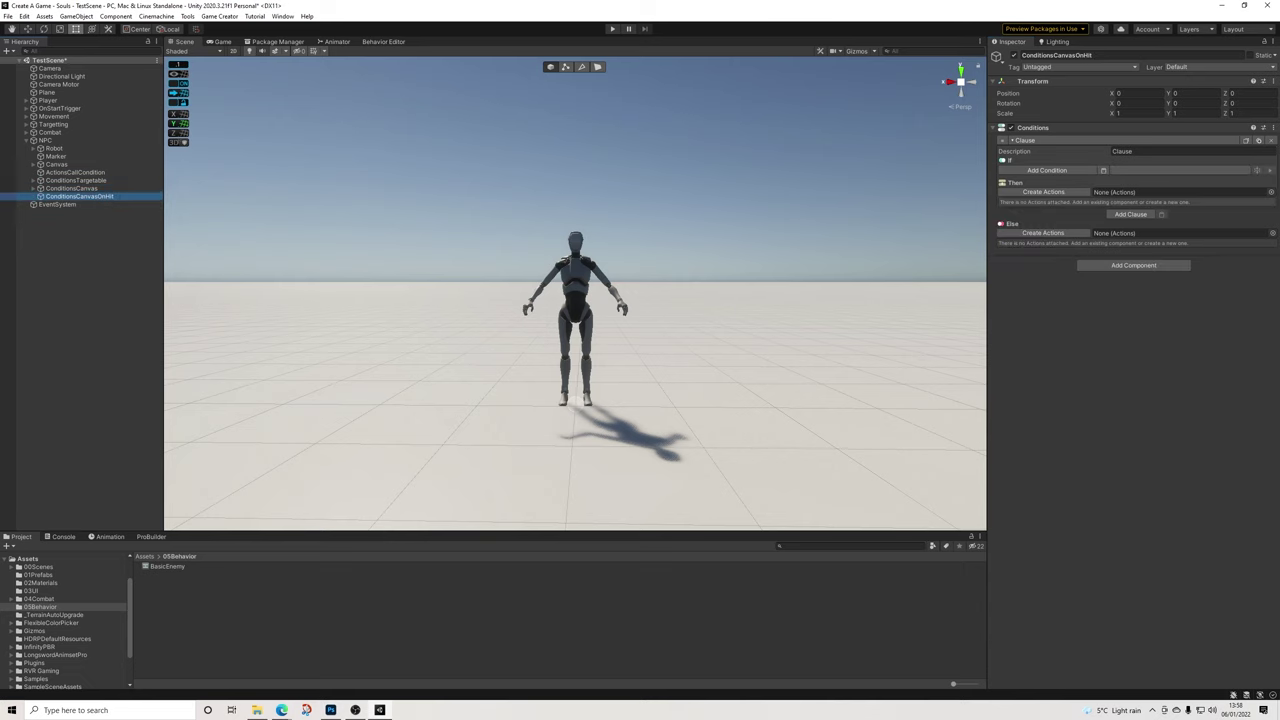
{"action": "left_click", "coordinate": [1103, 170]}
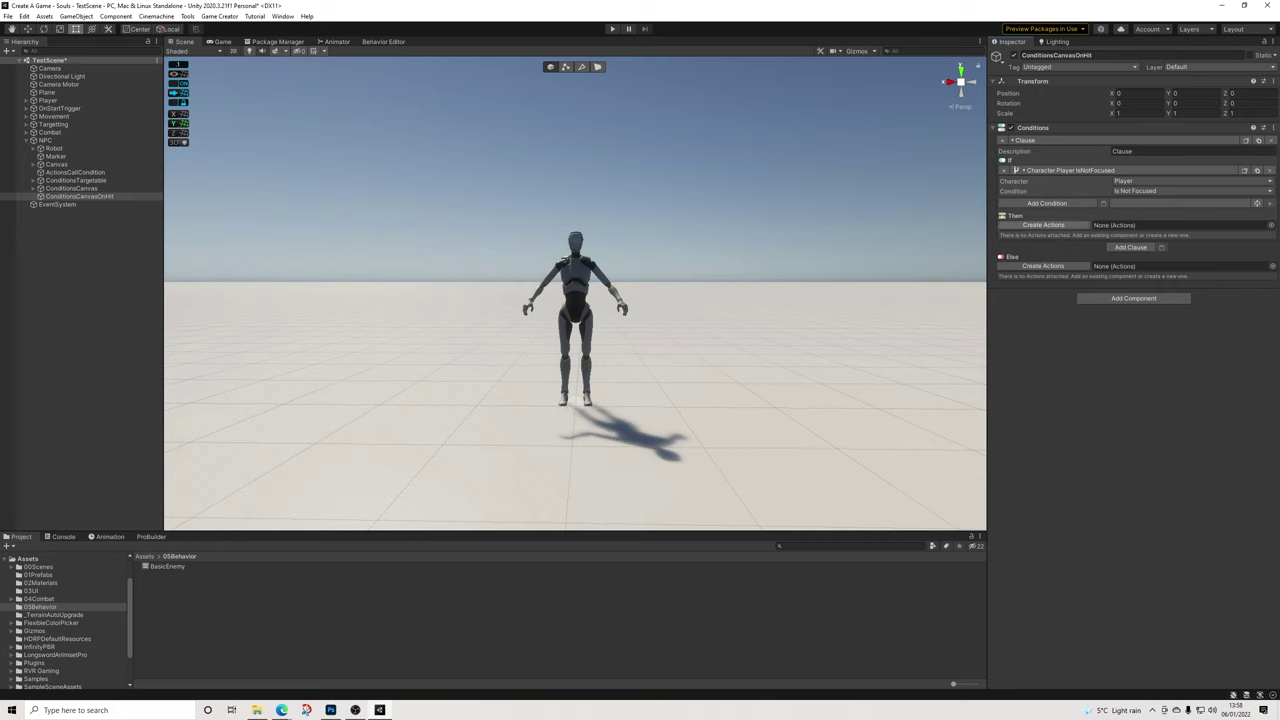
Create Then actions for ConditionsCanvasOnHit with two copies of the alpha 1 Change CanvasGroup settings action, setting the second copy's alpha to 0
{"action": "left_click", "coordinate": [1043, 225]}
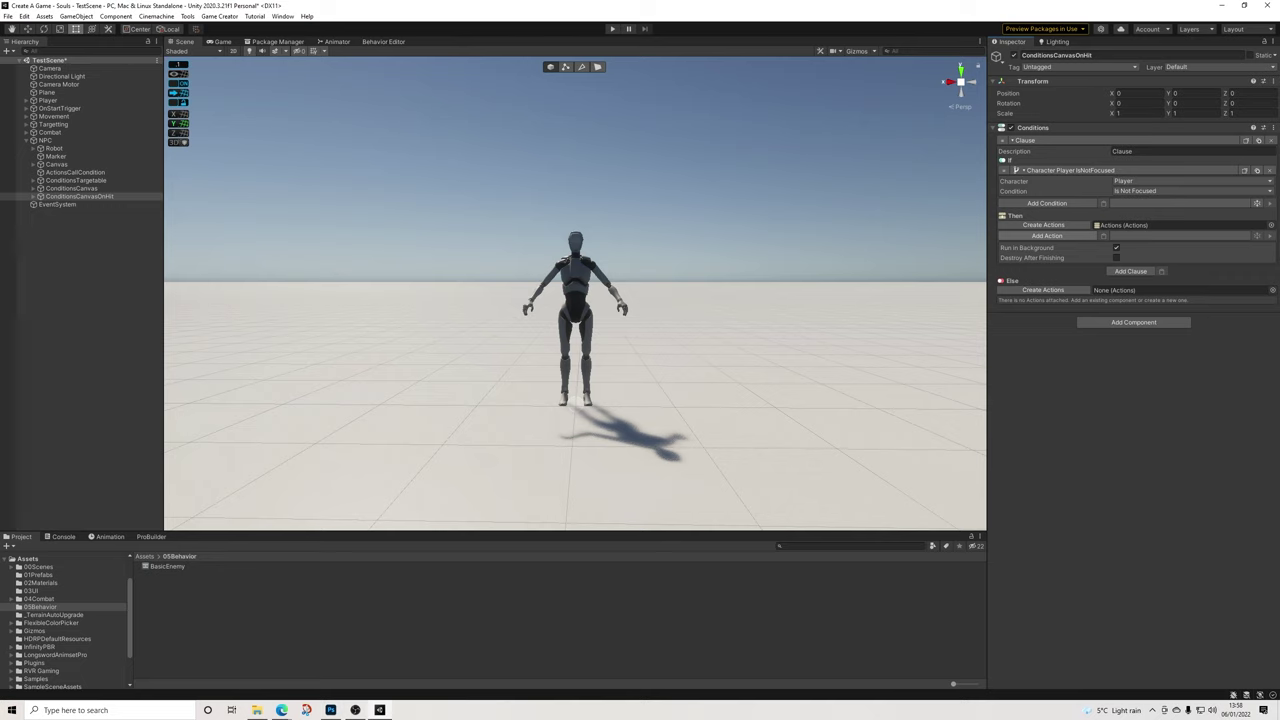
{"action": "left_click", "coordinate": [72, 188]}
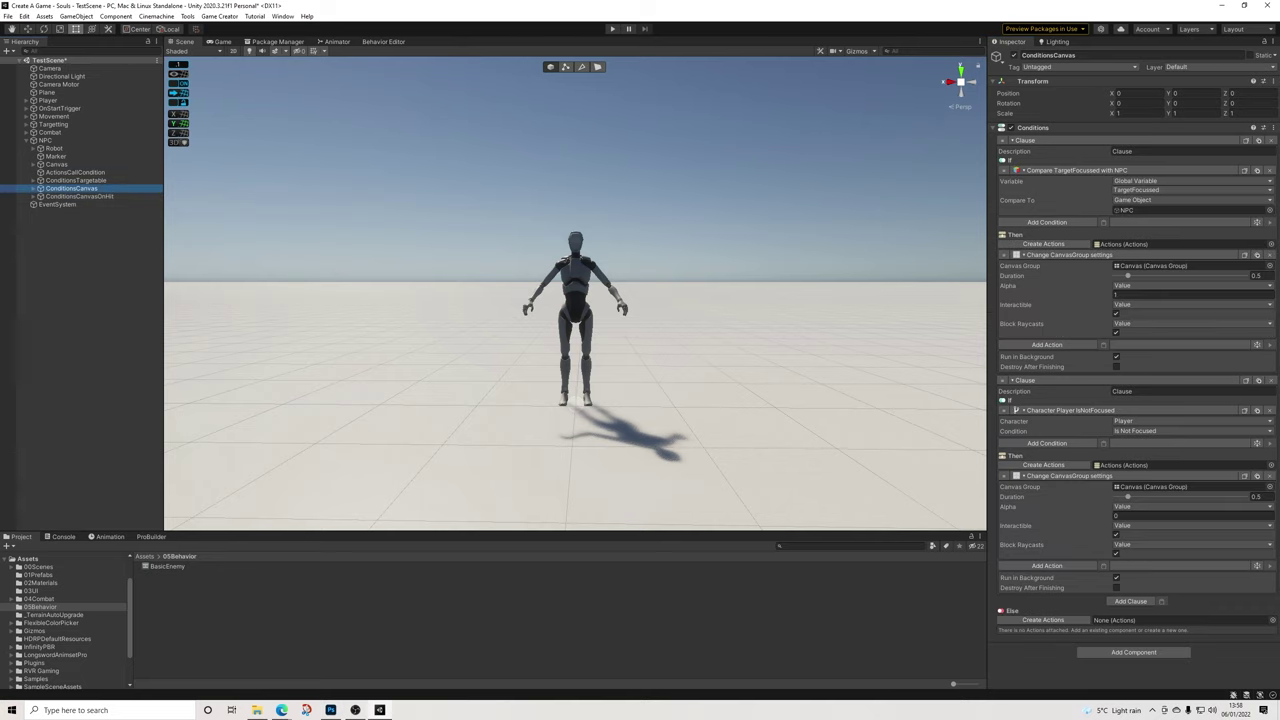
{"action": "left_click", "coordinate": [1245, 255]}
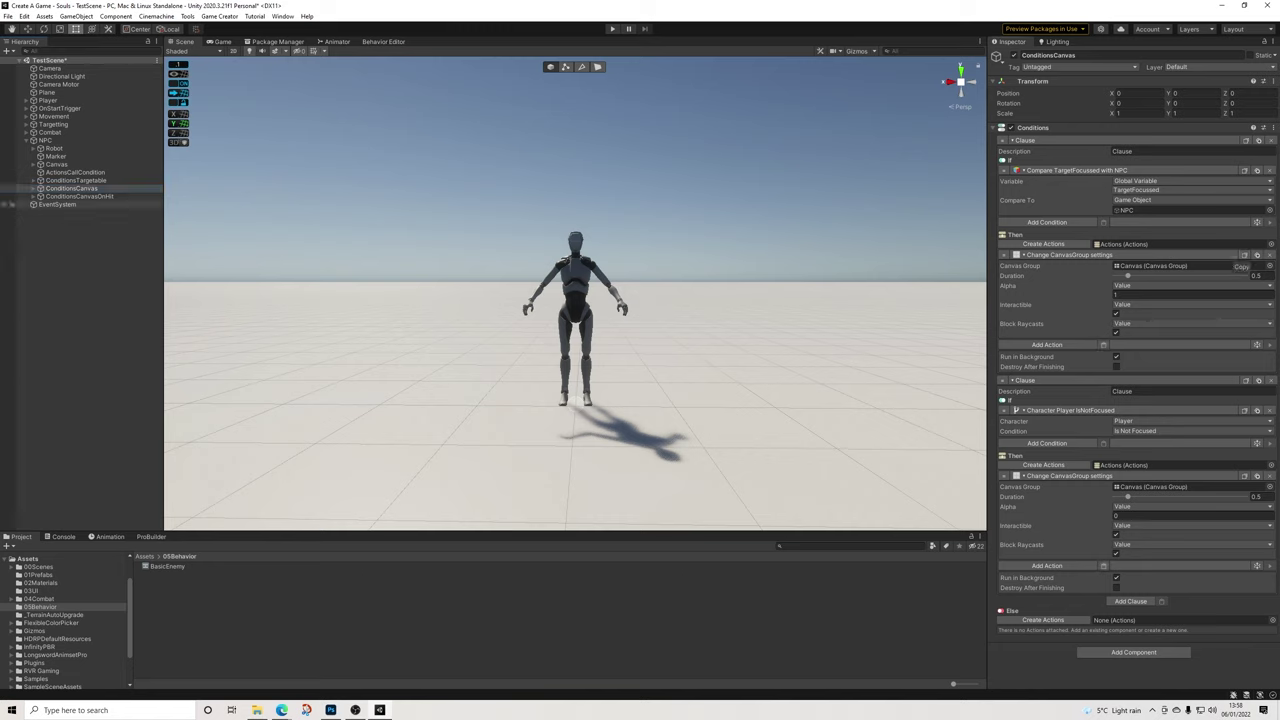
{"action": "left_click", "coordinate": [80, 196]}
{"action": "left_click", "coordinate": [1104, 236]}
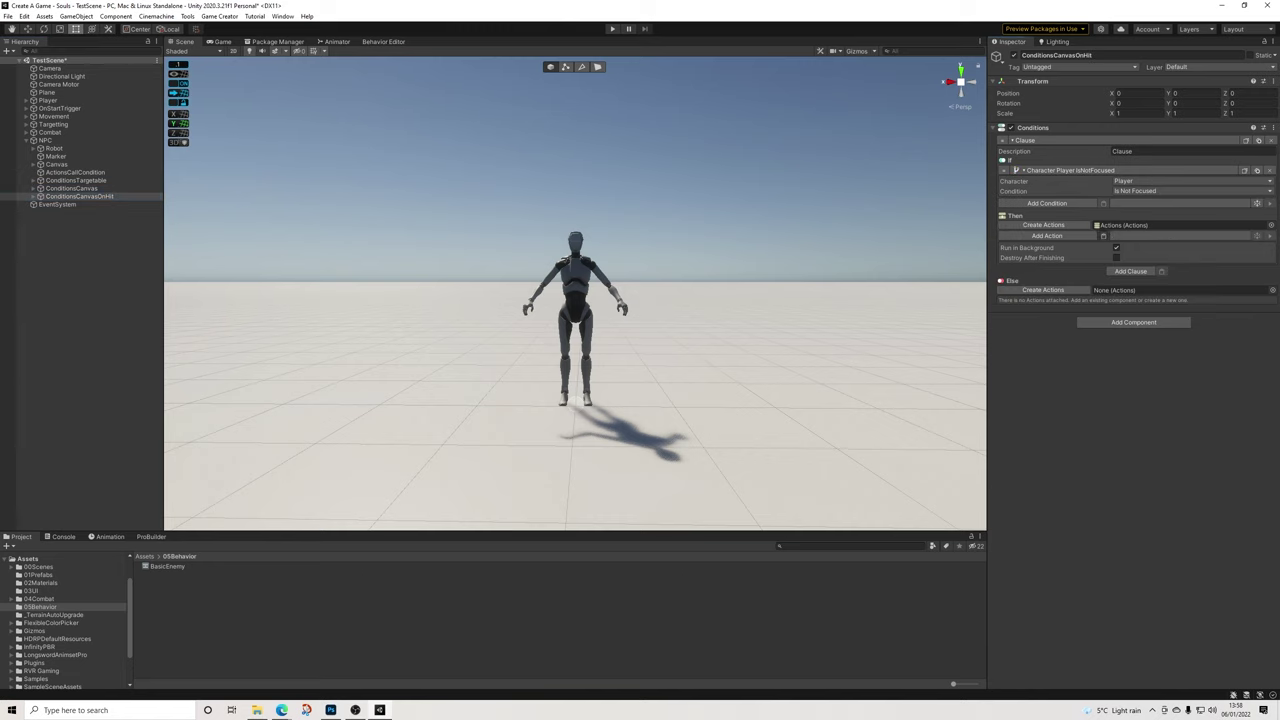
{"action": "left_click", "coordinate": [1258, 236]}
{"action": "left_click", "coordinate": [1150, 366]}
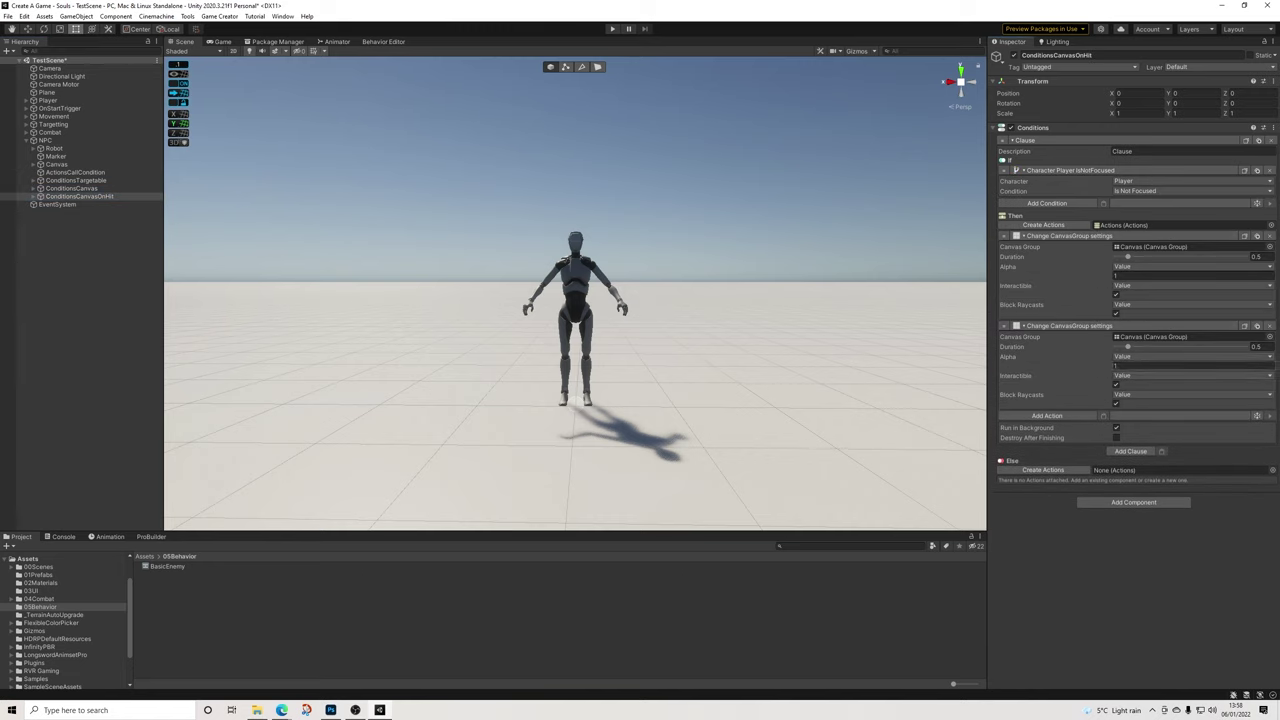
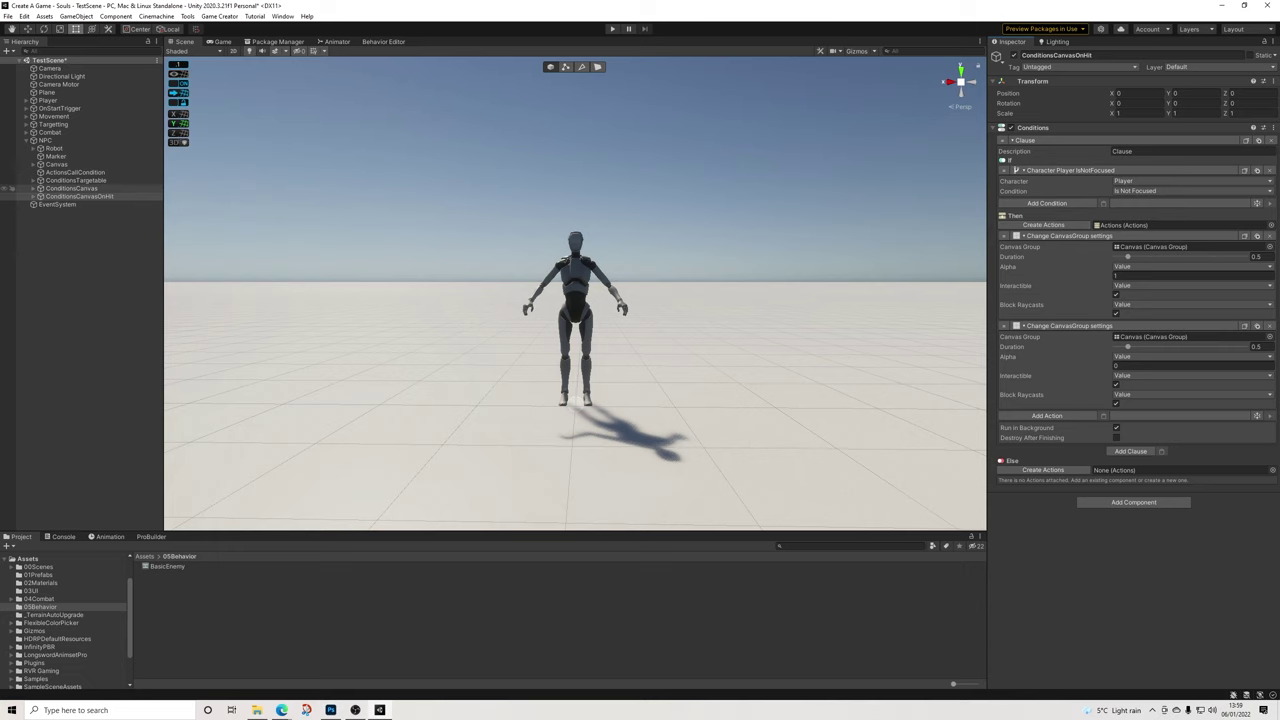
Examine the Basic Enemy behavior tree and its health attribute task, and review the ConditionsCanvasOnHit settings
{"action": "left_click", "coordinate": [384, 42]}
{"action": "scroll", "coordinate": [575, 280], "scroll_direction": "down", "scroll_amount": 1}
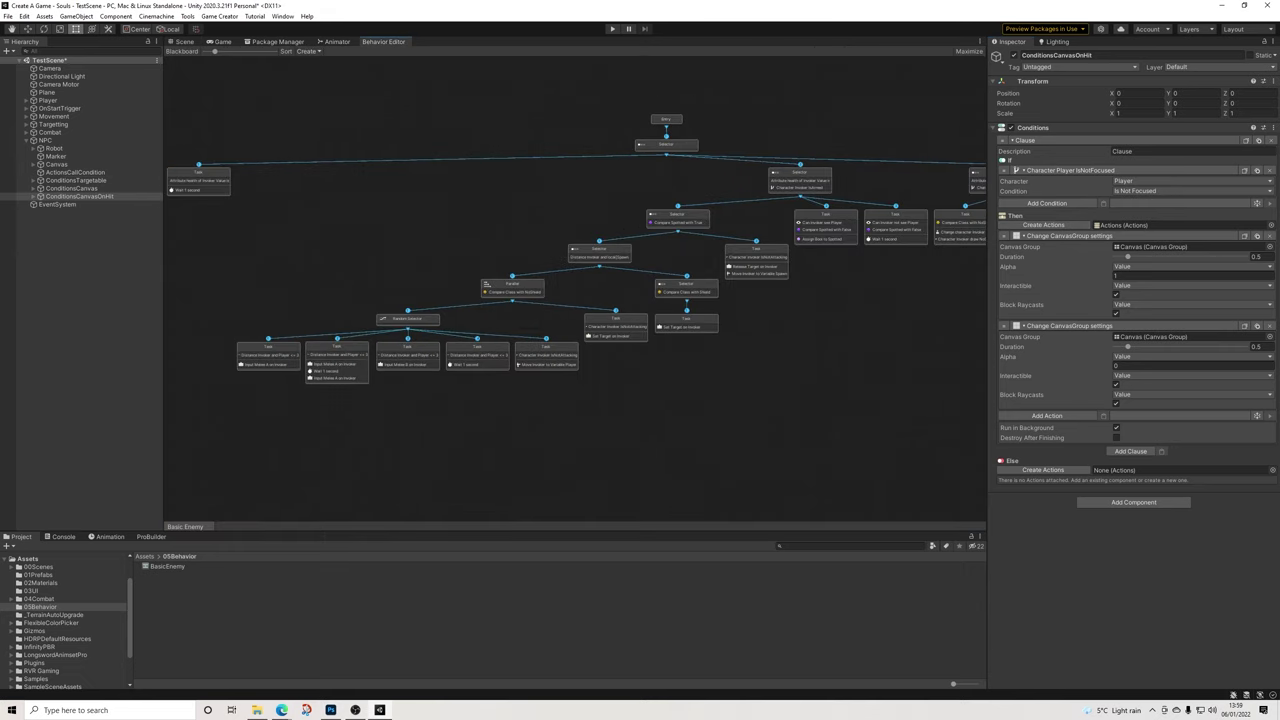
{"action": "middle_click_drag", "start_coordinate": [520, 280], "coordinate": [628, 280]}
{"action": "scroll", "coordinate": [575, 280], "scroll_direction": "up", "scroll_amount": 1}
{"action": "left_click", "coordinate": [278, 172]}
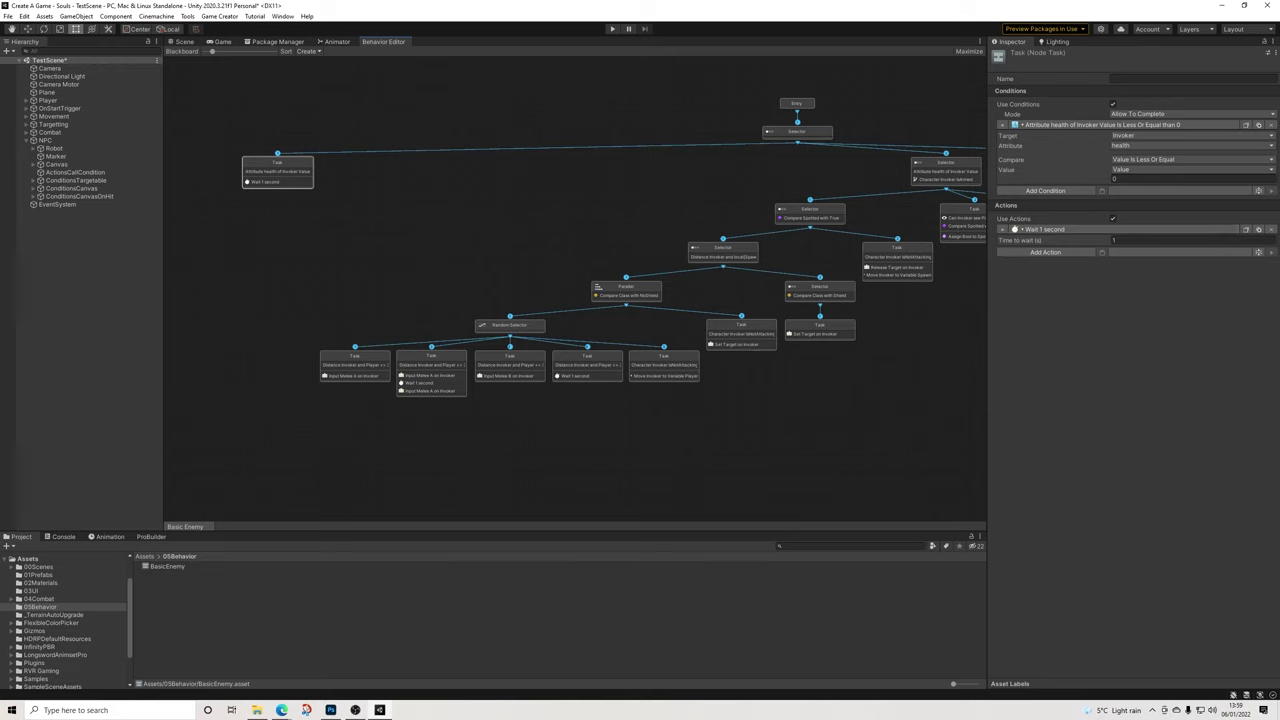
{"action": "scroll", "coordinate": [780, 300], "scroll_direction": "down", "scroll_amount": 1}
{"action": "middle_click_drag", "start_coordinate": [780, 300], "coordinate": [689, 287]}
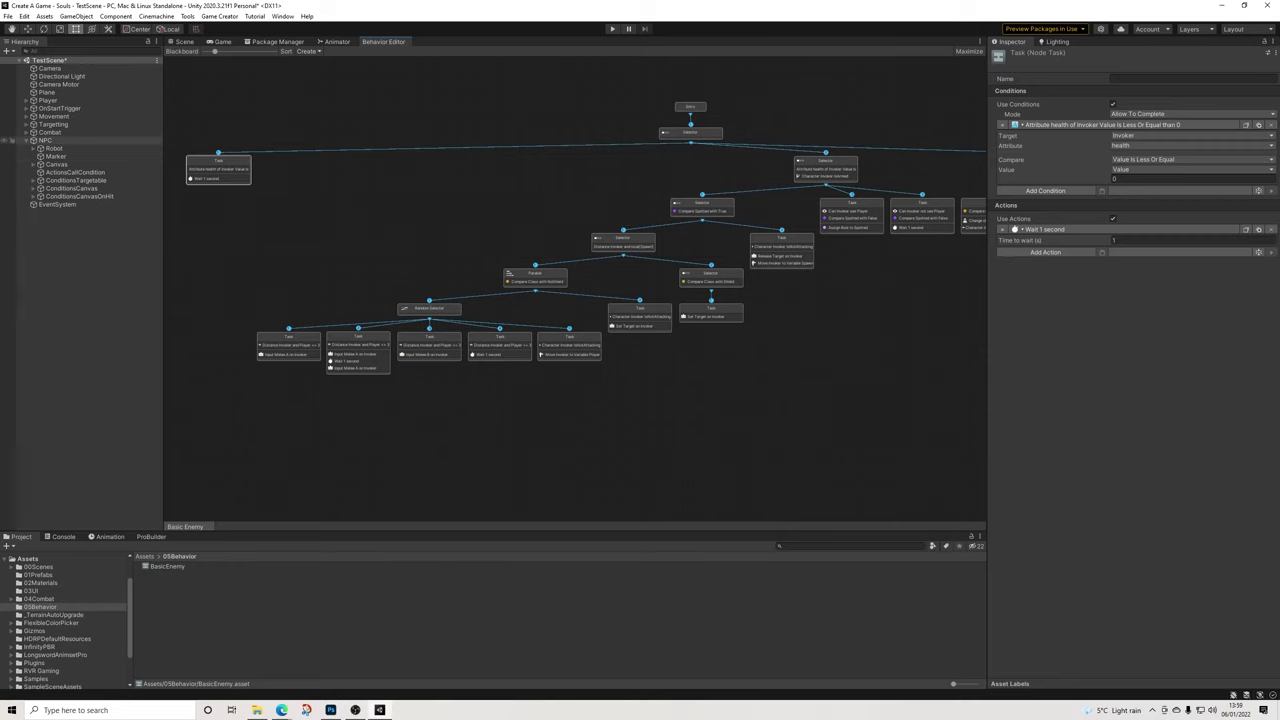
{"action": "left_click", "coordinate": [184, 42]}
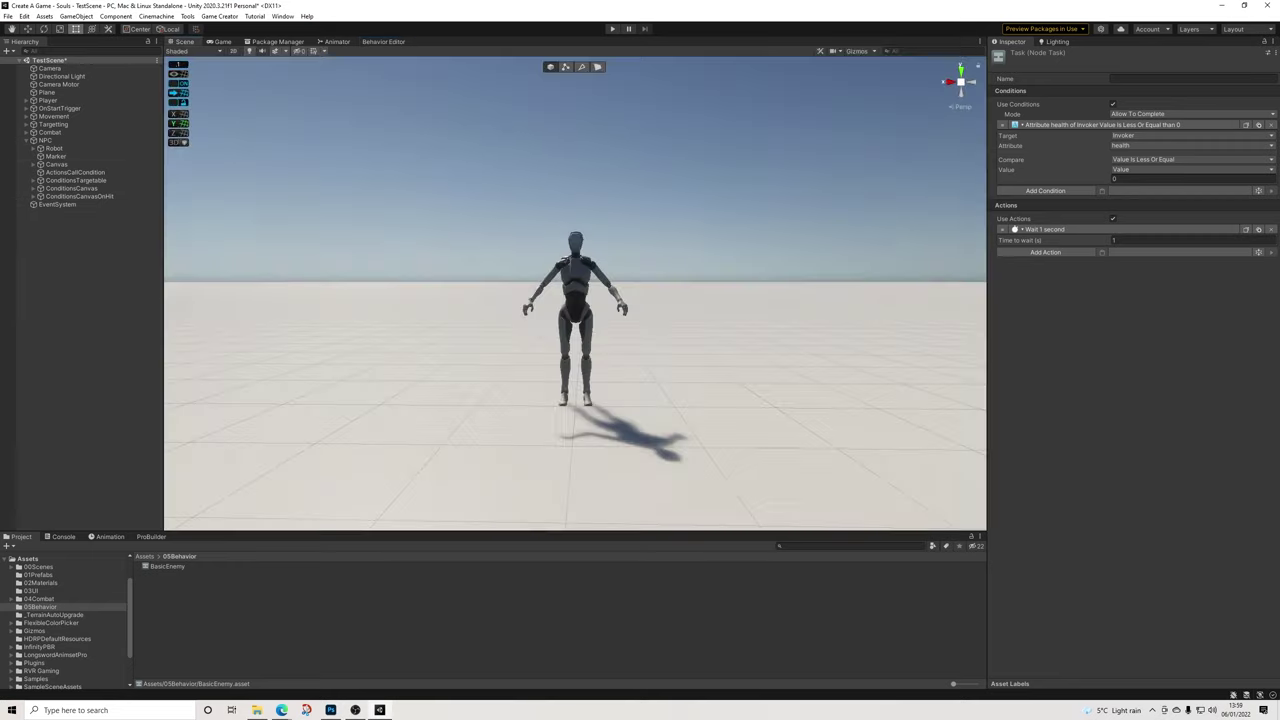
{"action": "left_click", "coordinate": [80, 197]}
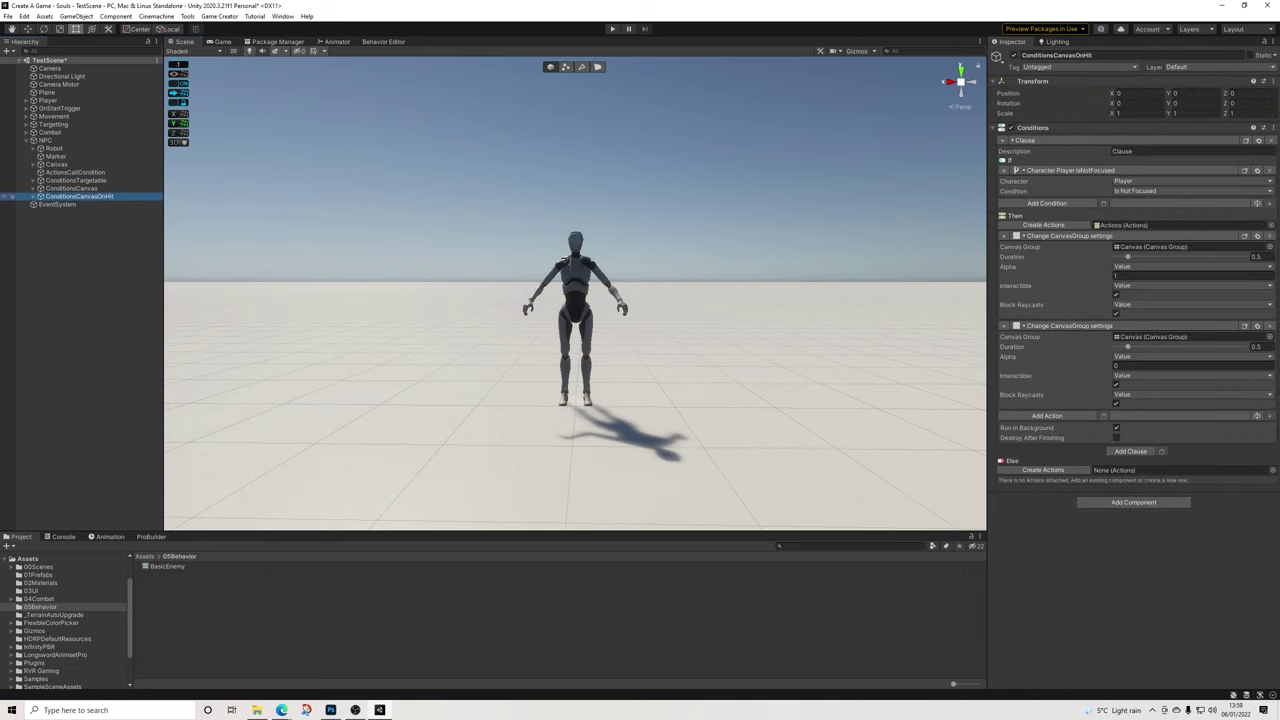
Create a second Conditions slot on the NPC's On Receive Attack trigger and add another Trigger component
{"action": "left_click", "coordinate": [45, 140]}
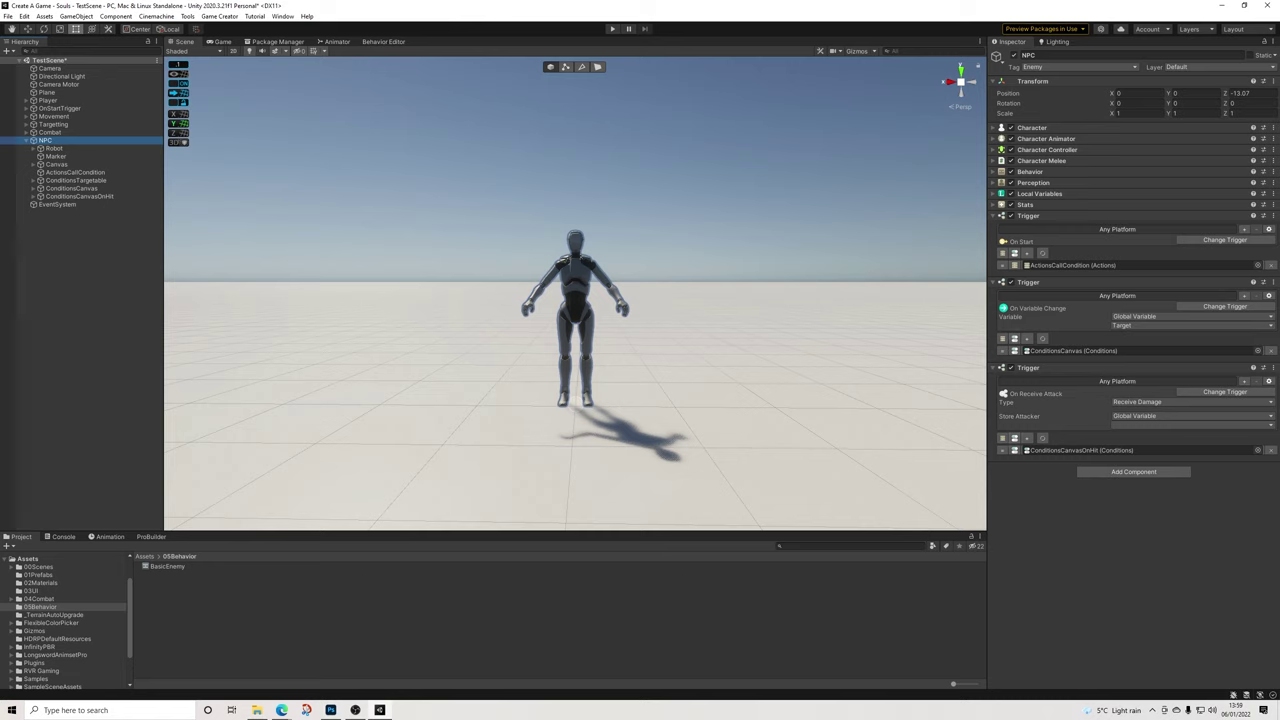
{"action": "left_click", "coordinate": [1014, 438]}
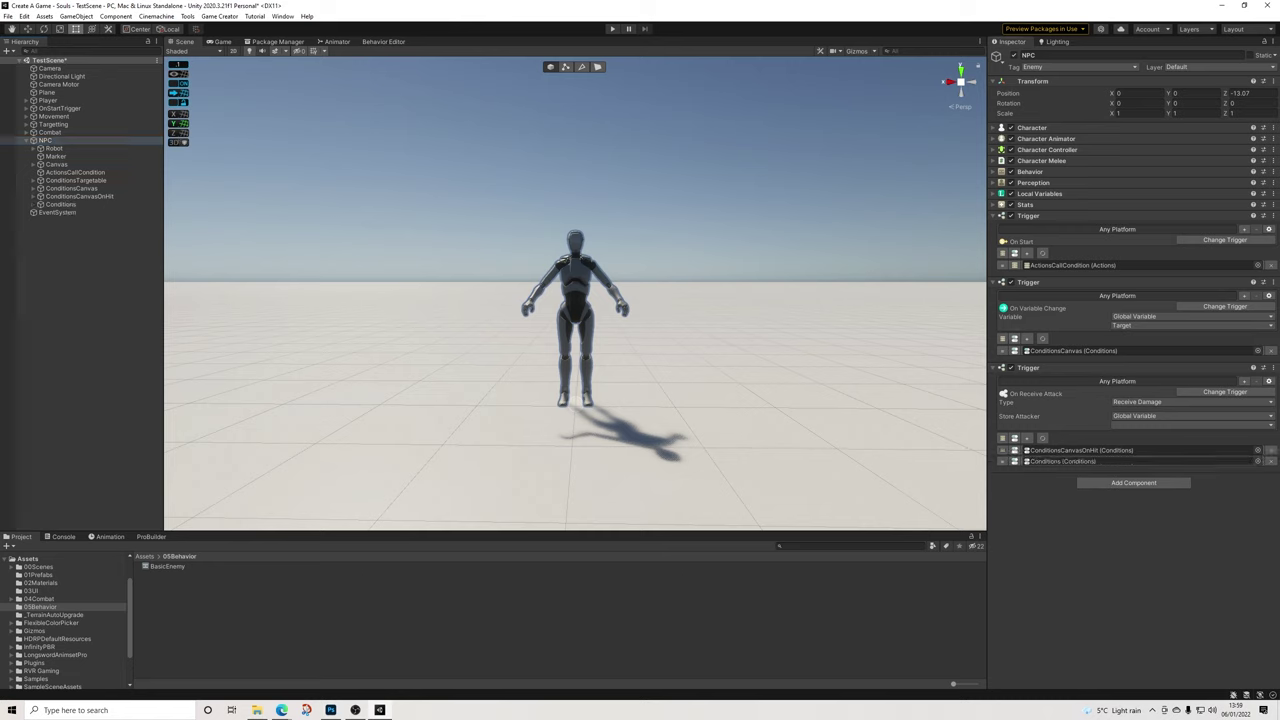
{"action": "left_click", "coordinate": [1133, 482]}
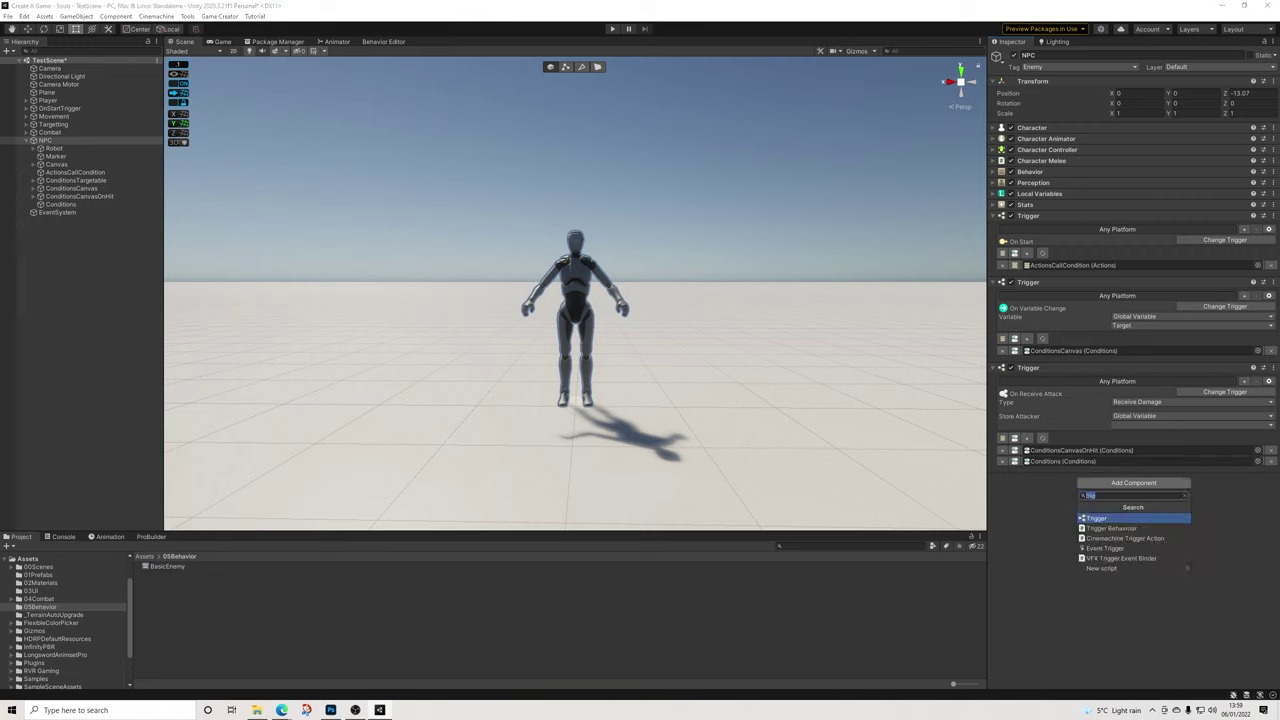
{"action": "type", "text": "trig"}
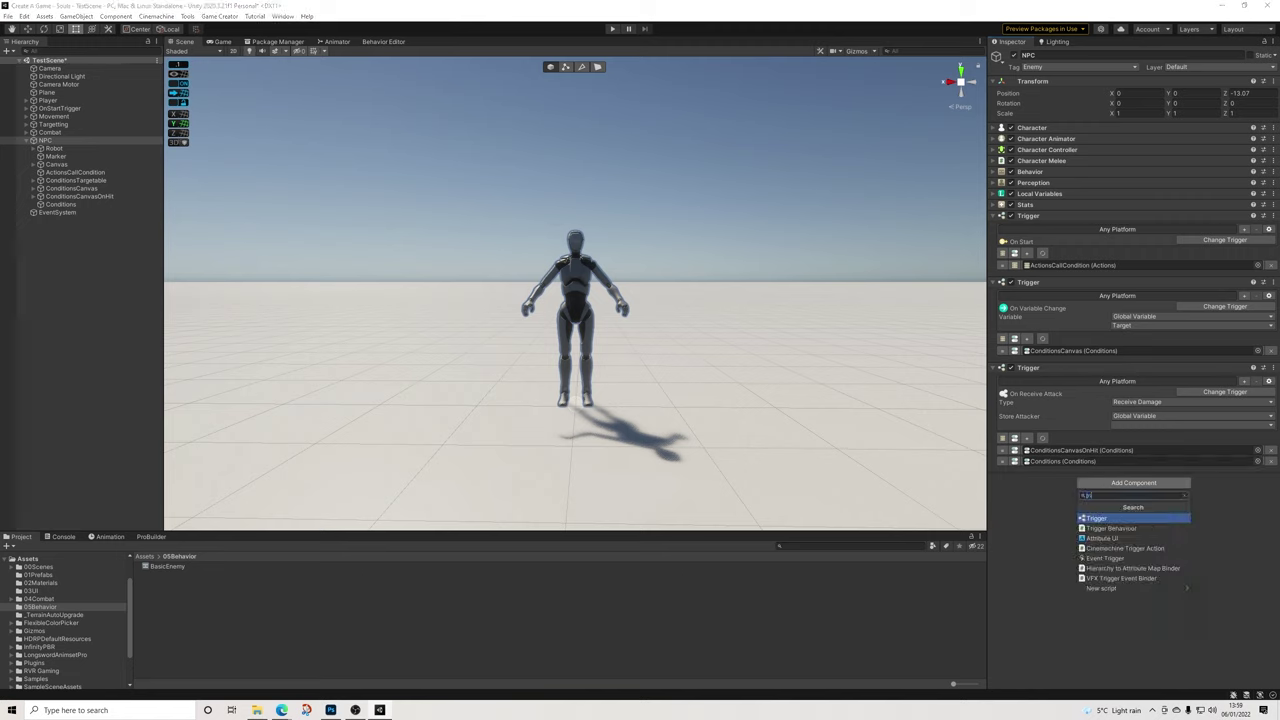
{"action": "key", "text": "Return"}
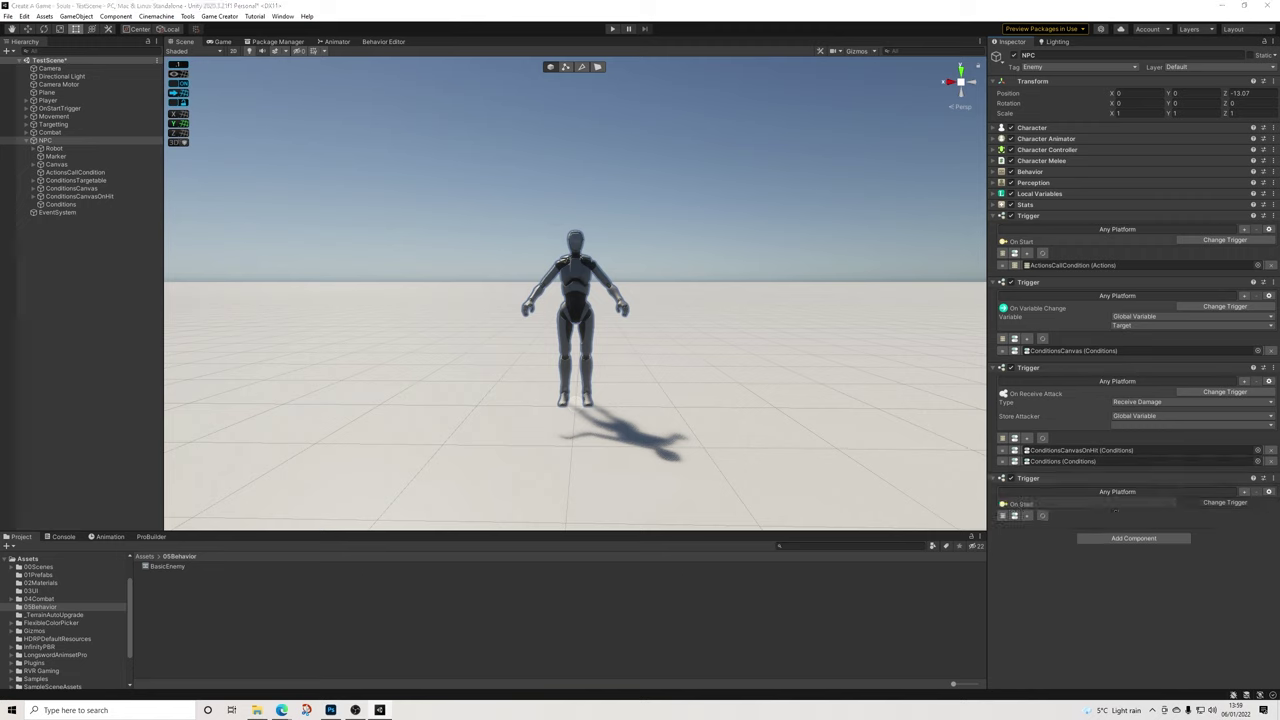
Set the new trigger to On Attr Change for the Invoker's health attribute and create a Conditions slot for it
{"action": "left_click", "coordinate": [1224, 502]}
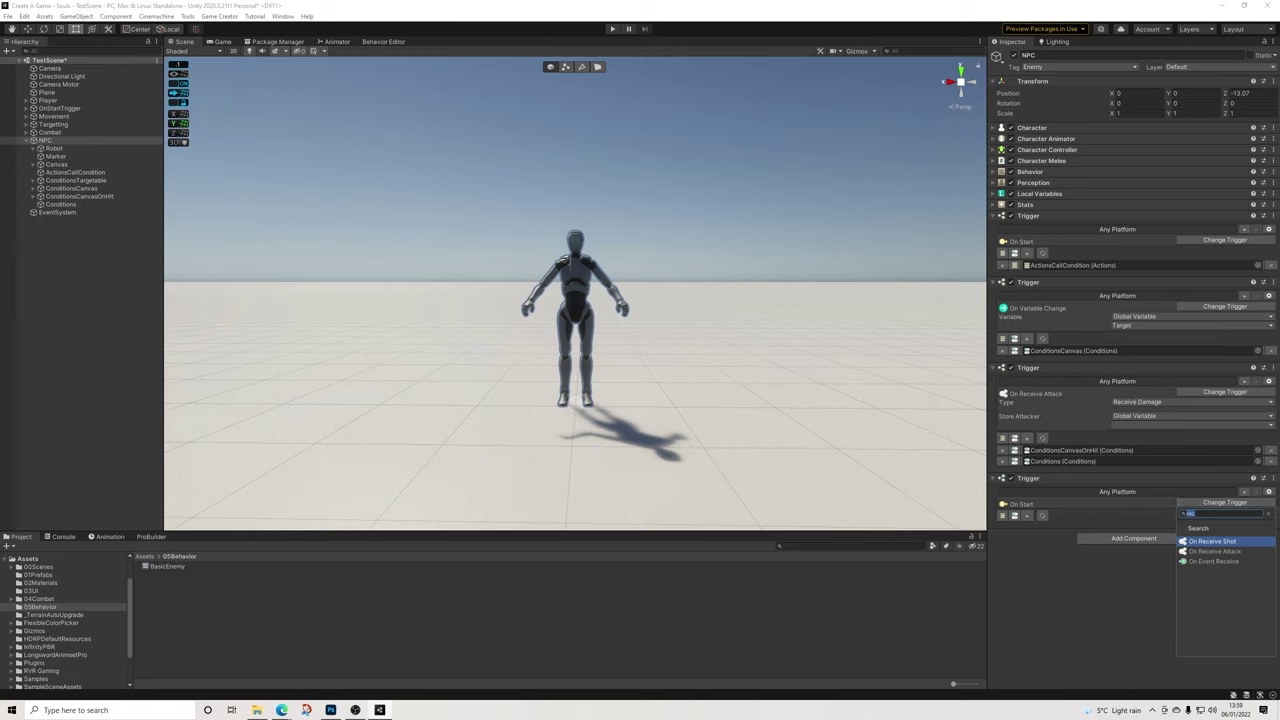
{"action": "type", "text": "att"}
{"action": "key", "text": "Return"}
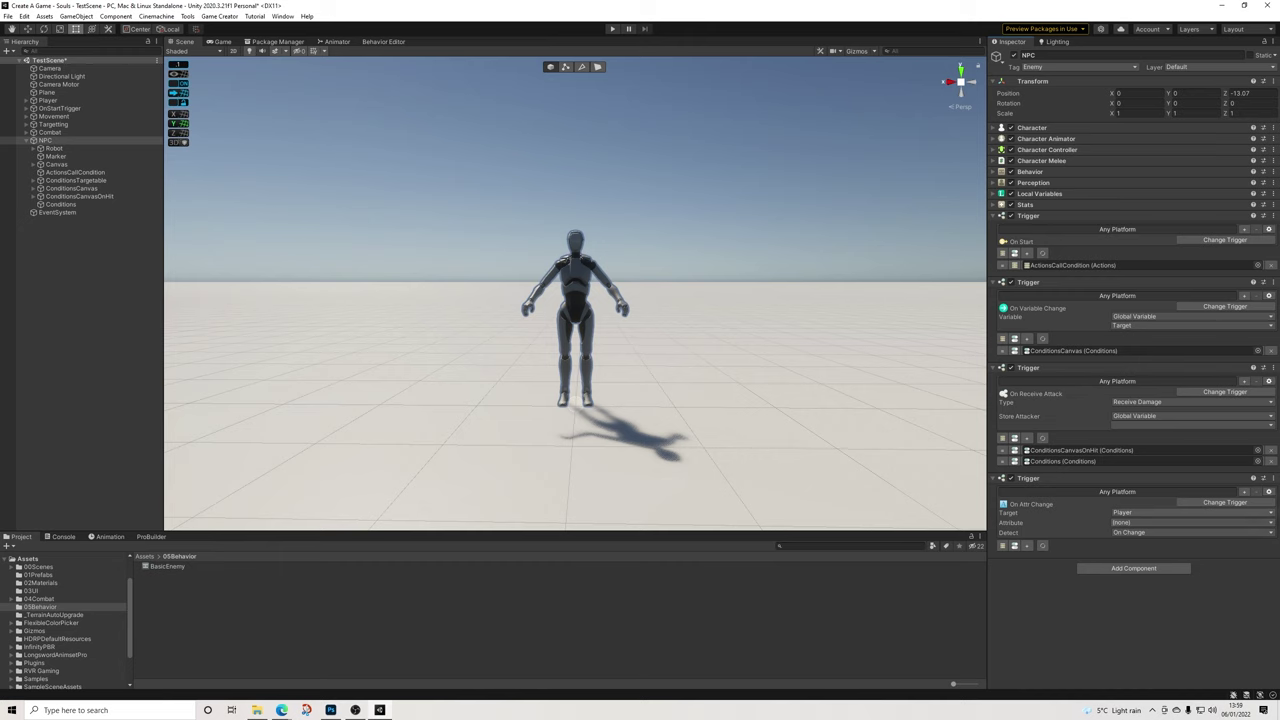
{"action": "left_click", "coordinate": [1150, 513]}
{"action": "left_click", "coordinate": [1145, 546]}
{"action": "left_click", "coordinate": [1150, 523]}
{"action": "left_click", "coordinate": [1137, 548]}
{"action": "left_click", "coordinate": [1014, 545]}
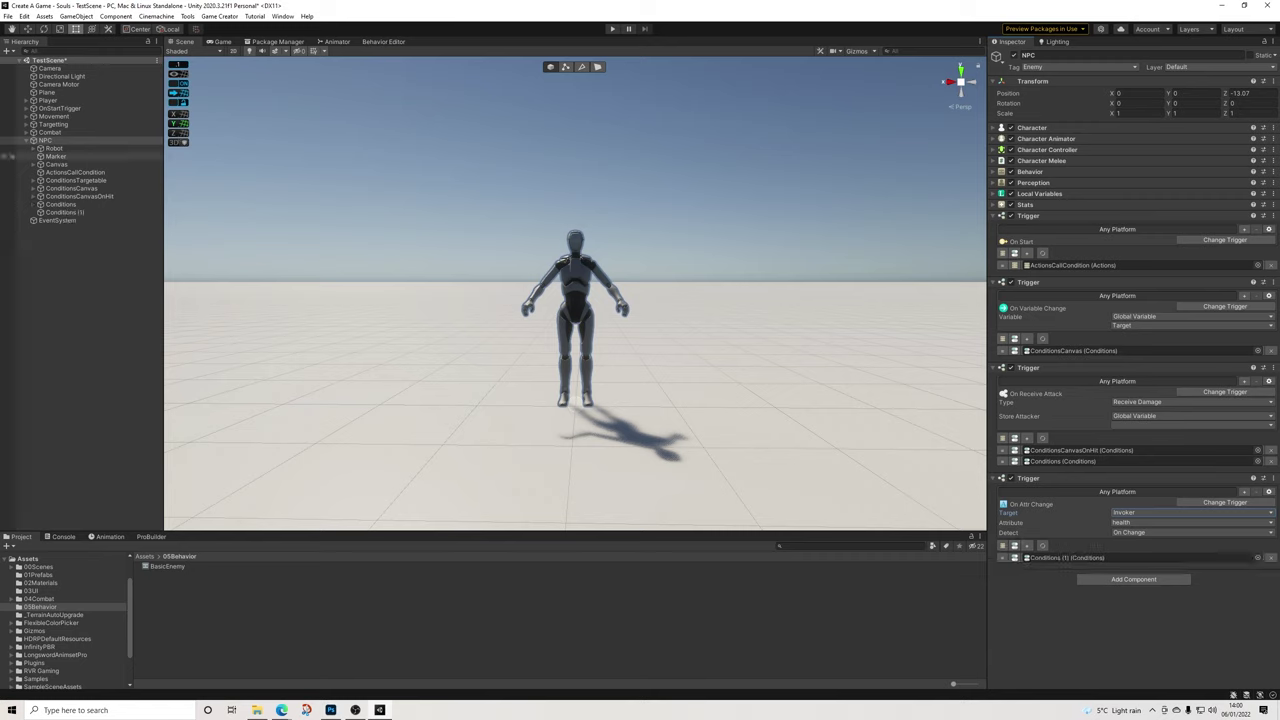
Rename the On Receive Attack trigger's second Conditions object as ConditionsHealth
{"action": "left_click", "coordinate": [61, 204]}
{"action": "left_click", "coordinate": [1110, 55]}
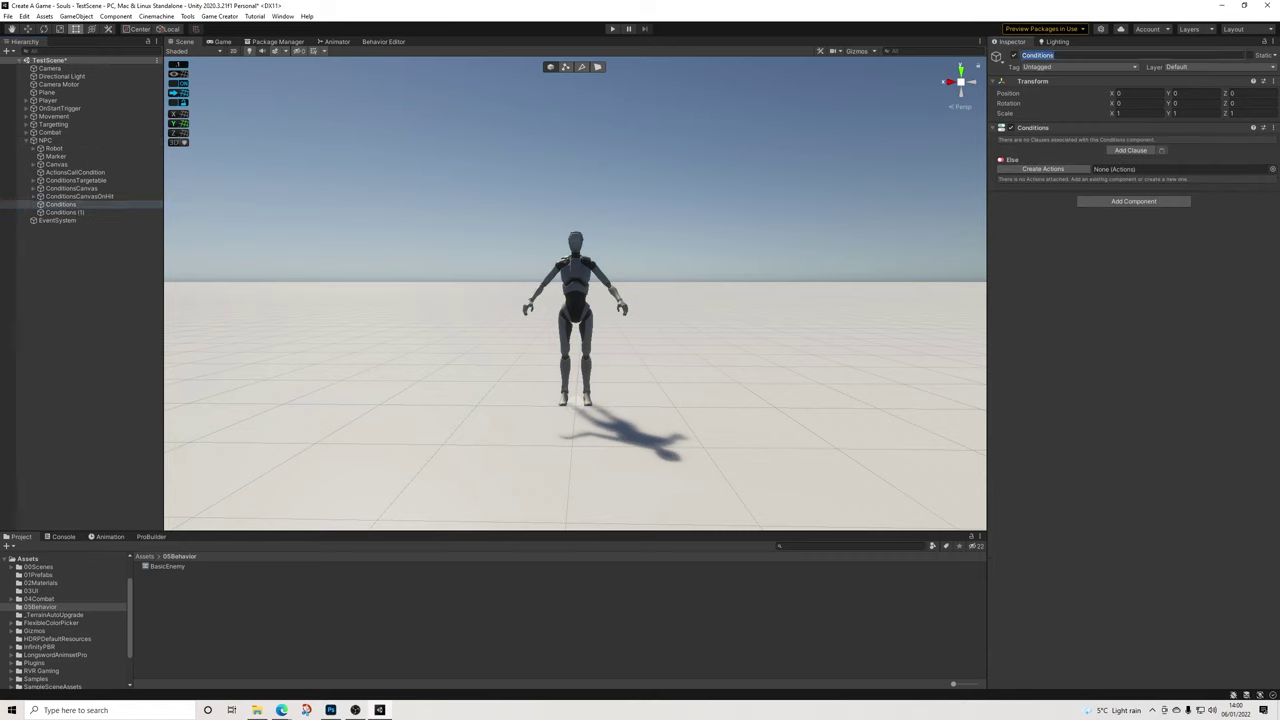
{"action": "key", "text": "Right"}
{"action": "type", "text": "Health"}
{"action": "key", "text": "Return"}
Rename the Conditions (1) object as ConditionsDeath
{"action": "left_click", "coordinate": [65, 212]}
{"action": "left_click", "coordinate": [1110, 55]}
{"action": "left_click_drag", "start_coordinate": [1066, 55], "coordinate": [1054, 55]}
{"action": "type", "text": "Death"}
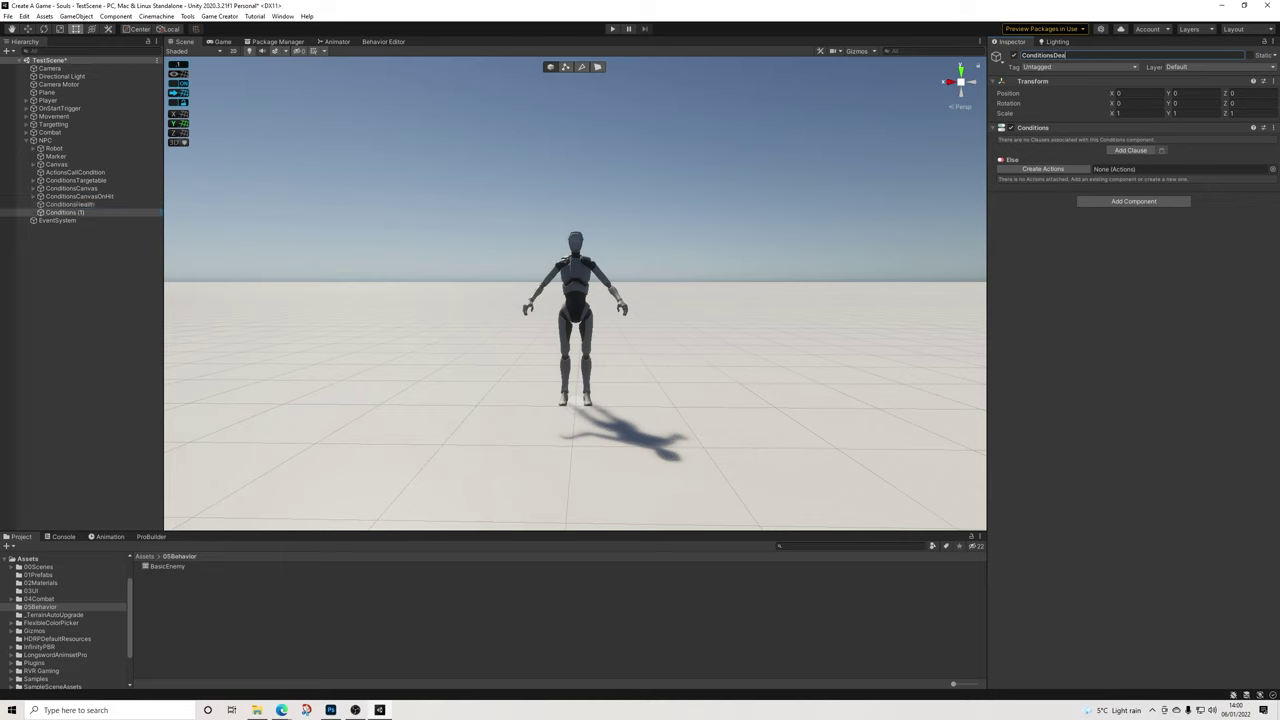
{"action": "key", "text": "Return"}
Add a clause to ConditionsHealth containing an attribute condition
{"action": "left_click", "coordinate": [70, 204]}
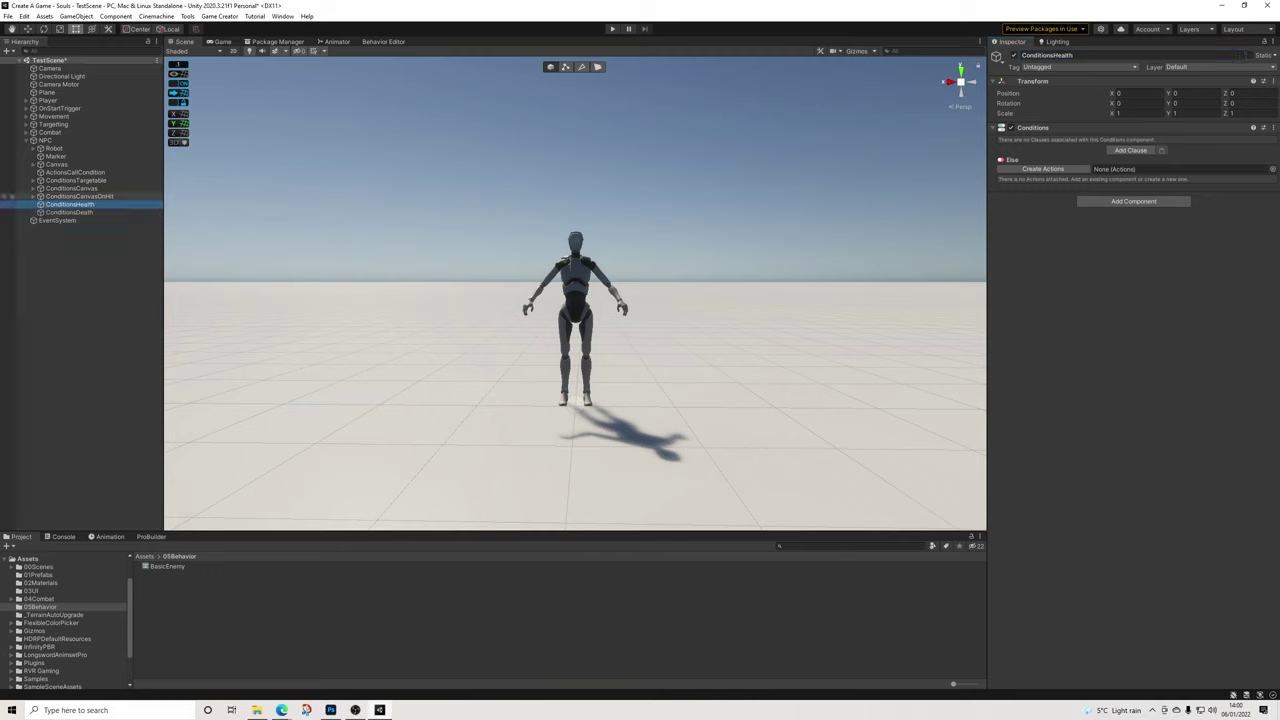
{"action": "left_click", "coordinate": [1130, 150]}
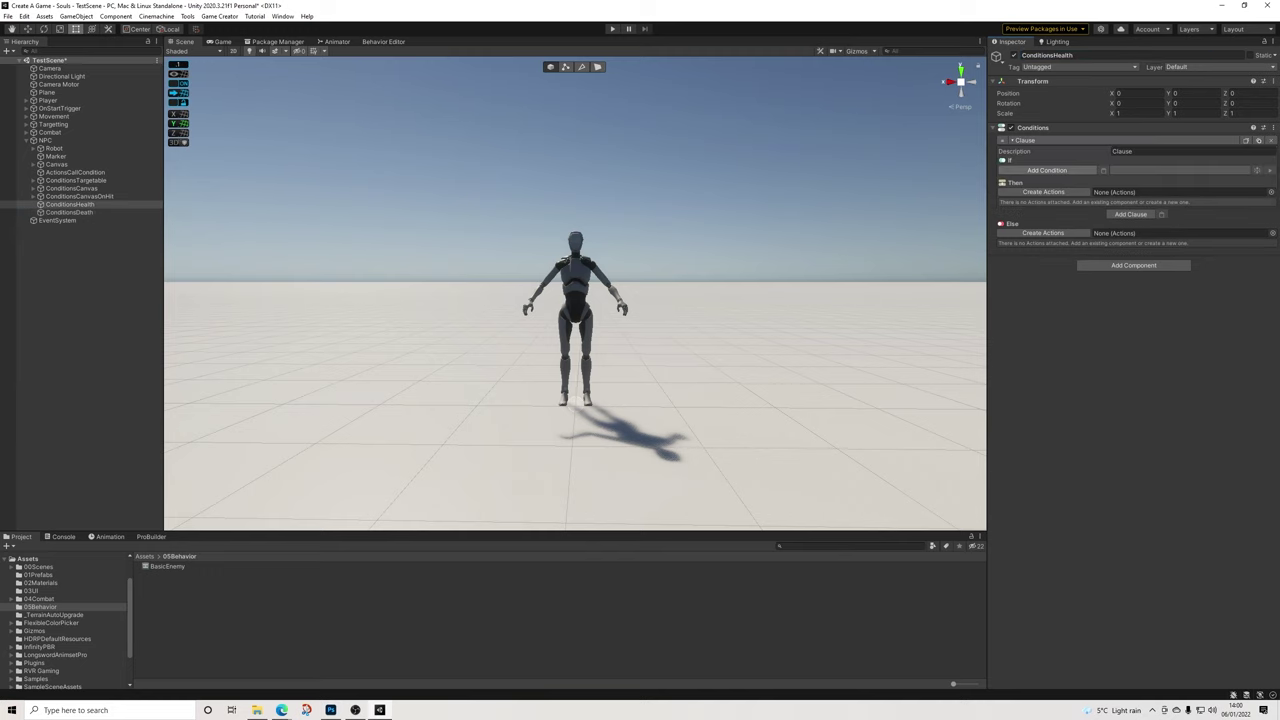
{"action": "left_click", "coordinate": [1047, 170]}
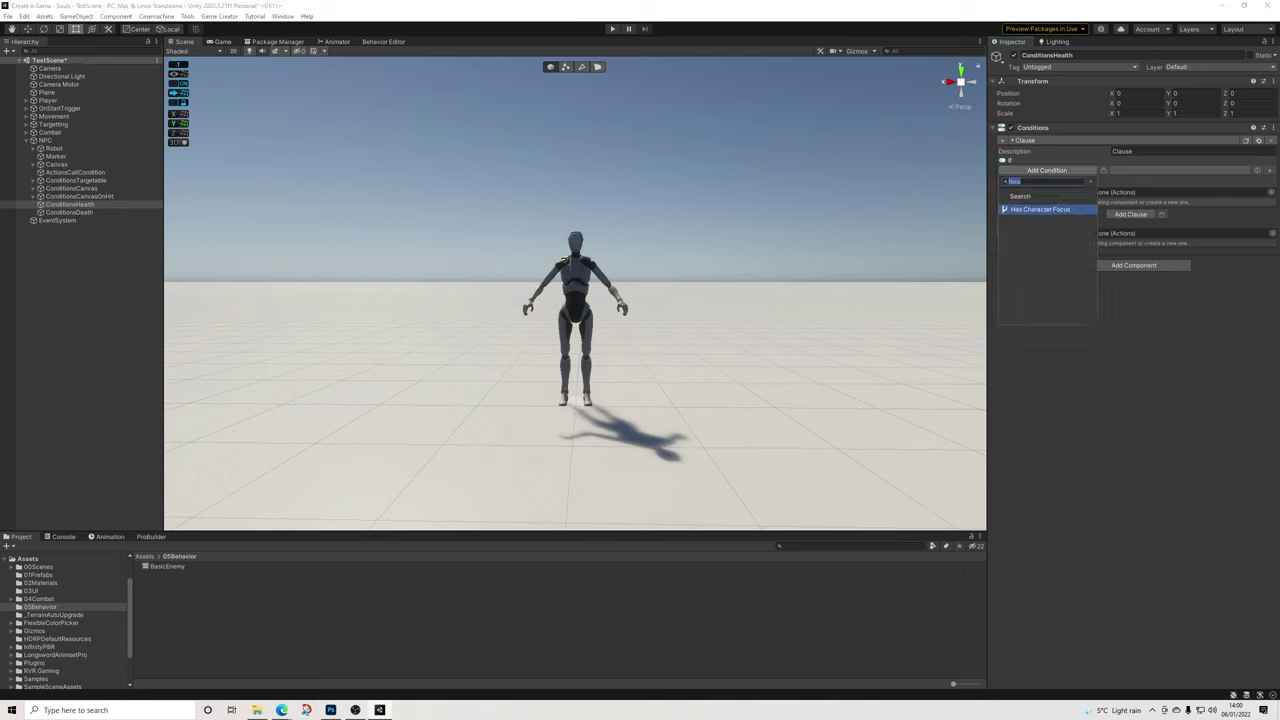
{"action": "type", "text": "att"}
{"action": "key", "text": "Return"}
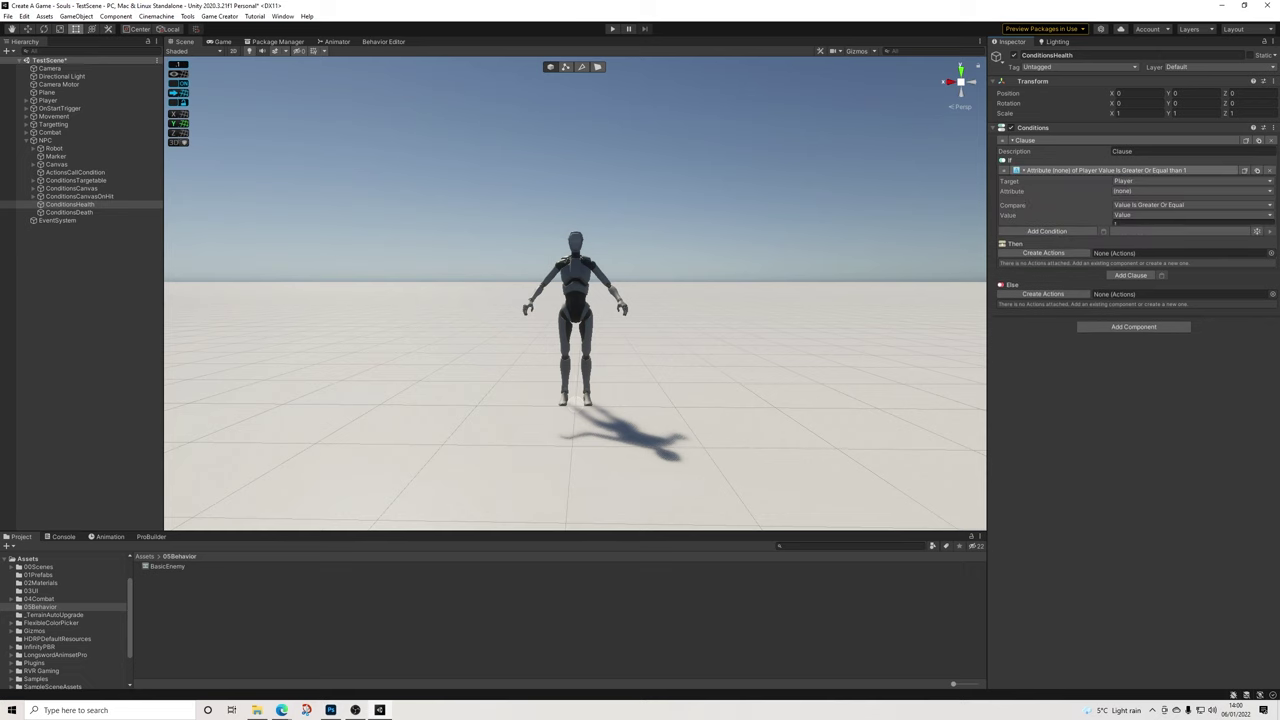
Set the attribute condition's target to the NPC game object and its attribute to health
{"action": "left_click", "coordinate": [1165, 181]}
{"action": "left_click", "coordinate": [1147, 225]}
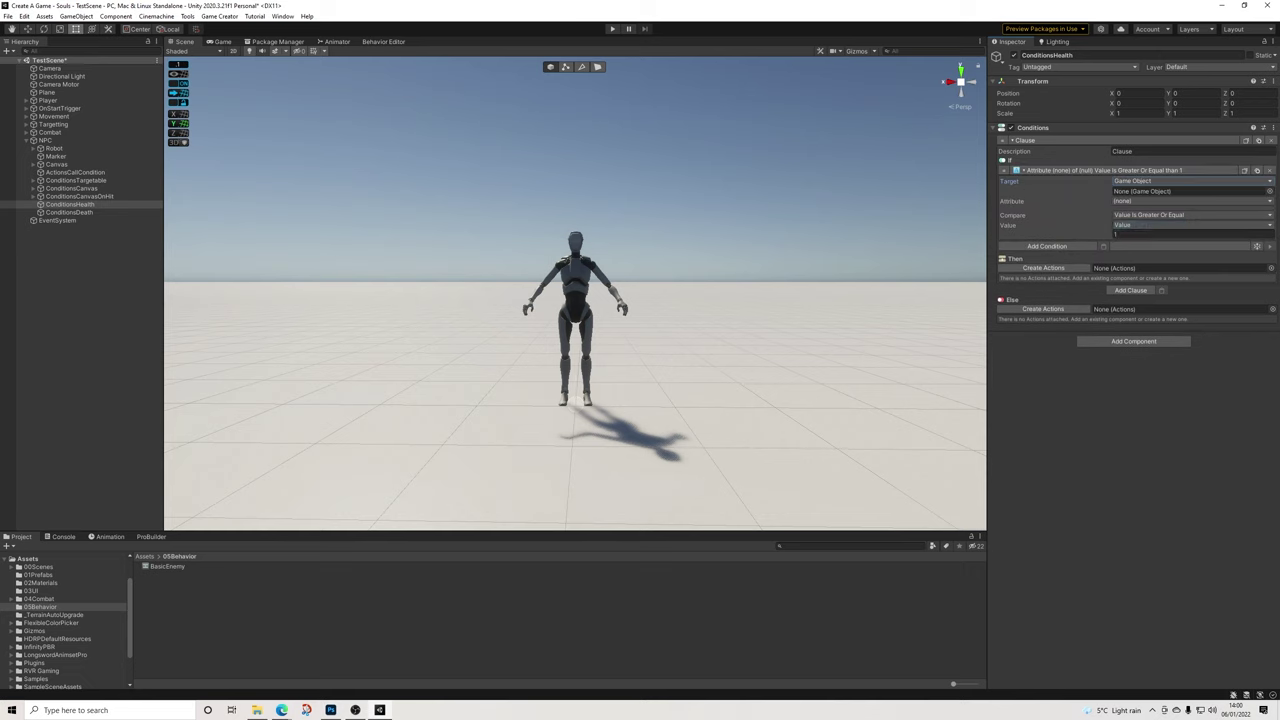
{"action": "left_click_drag", "start_coordinate": [44, 140], "coordinate": [1140, 191]}
{"action": "left_click", "coordinate": [1145, 201]}
{"action": "left_click", "coordinate": [1145, 226]}
{"action": "left_click", "coordinate": [1190, 215]}
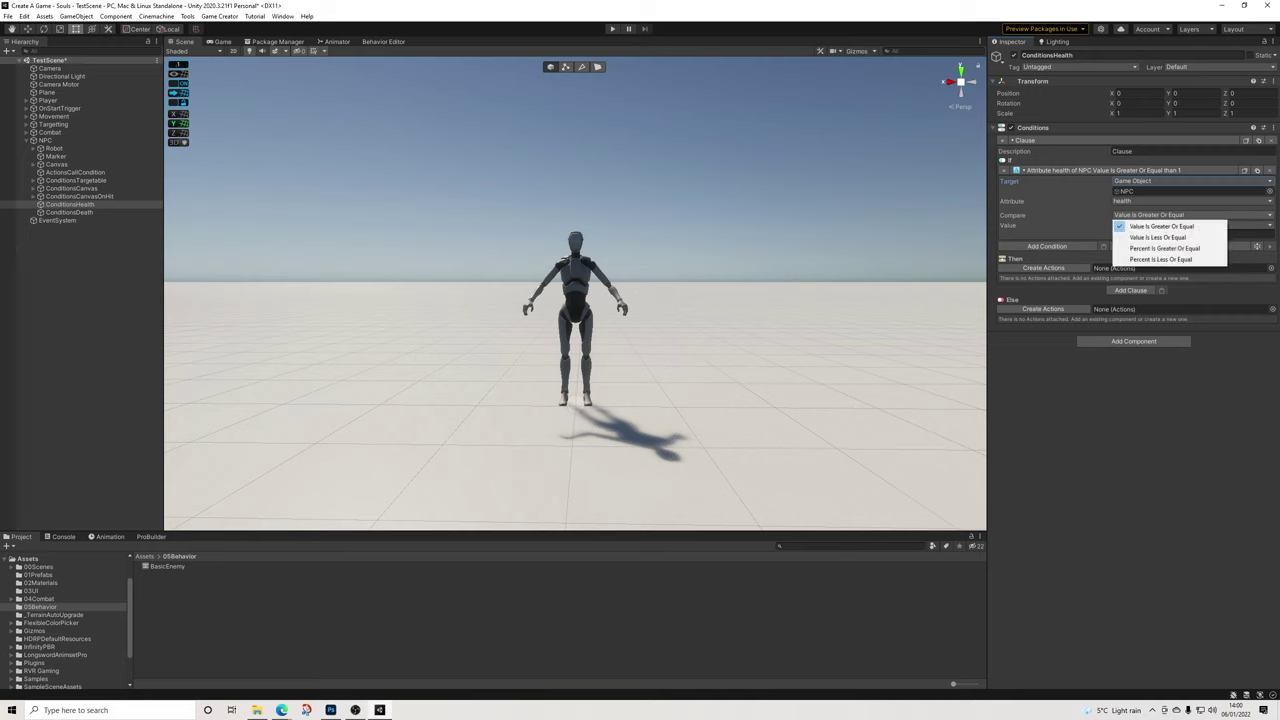
{"action": "left_click", "coordinate": [1120, 234]}
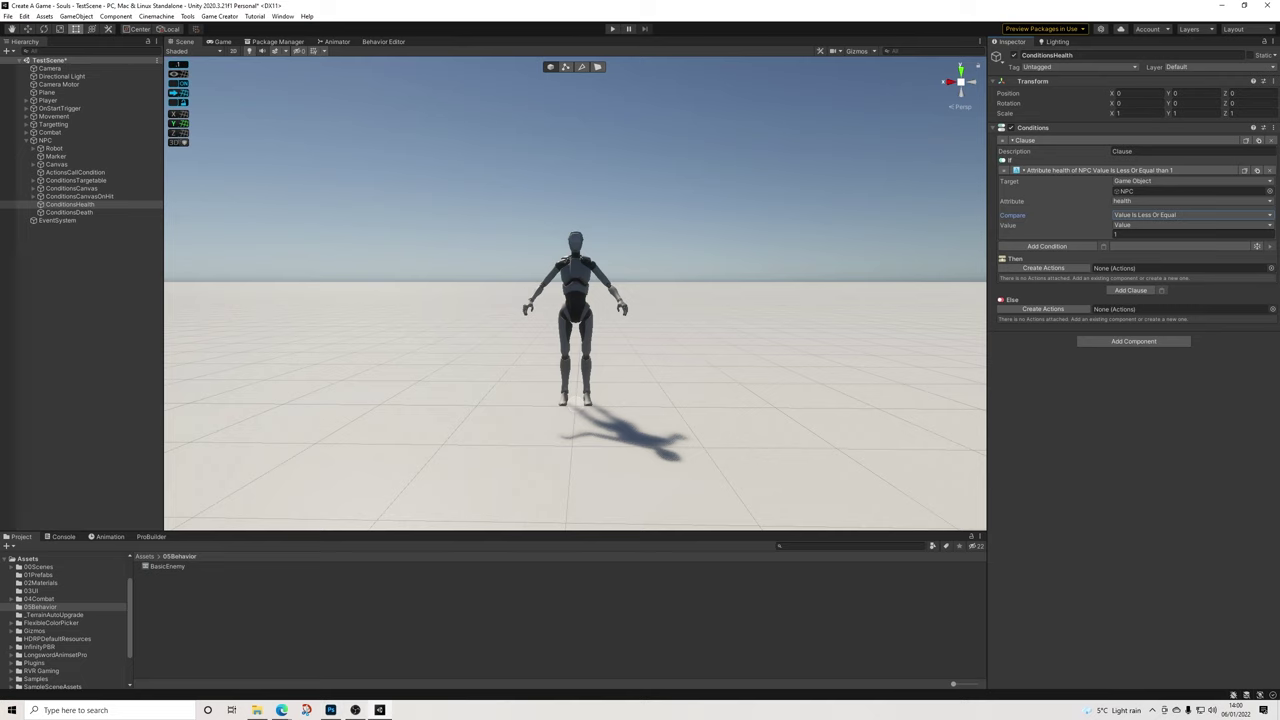
{"action": "left_click", "coordinate": [1190, 215]}
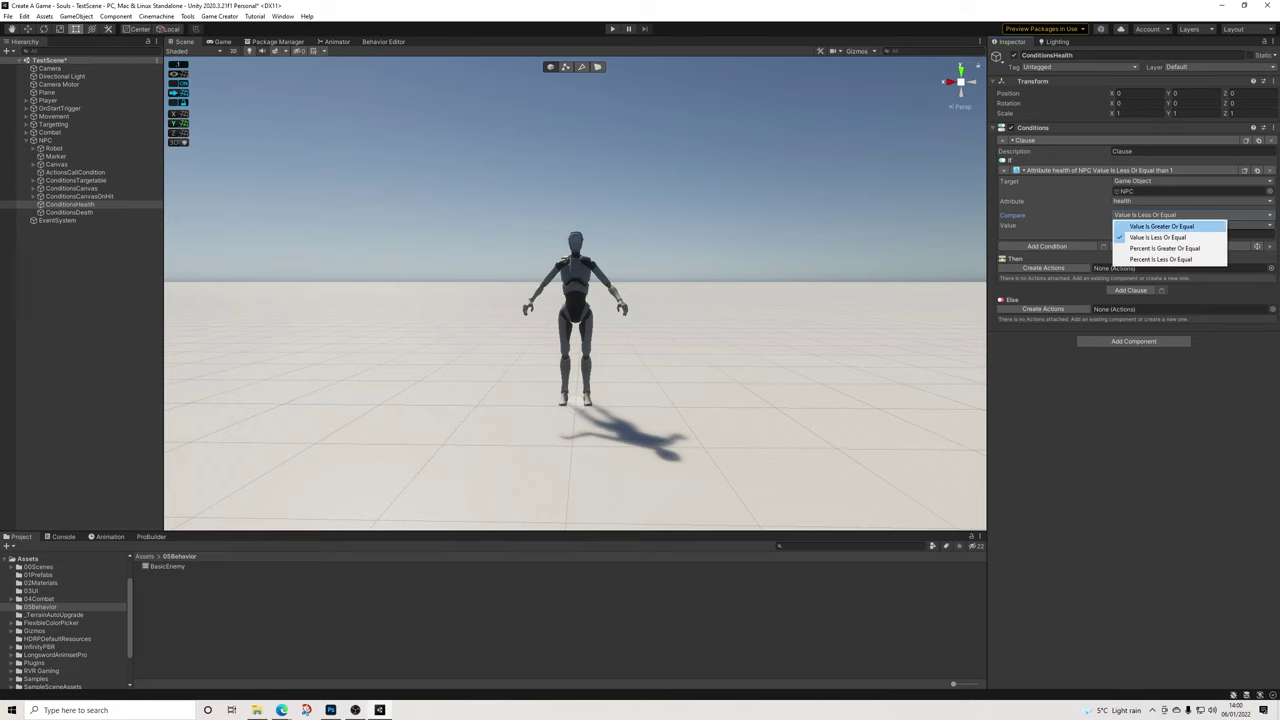
{"action": "left_click", "coordinate": [1161, 226]}
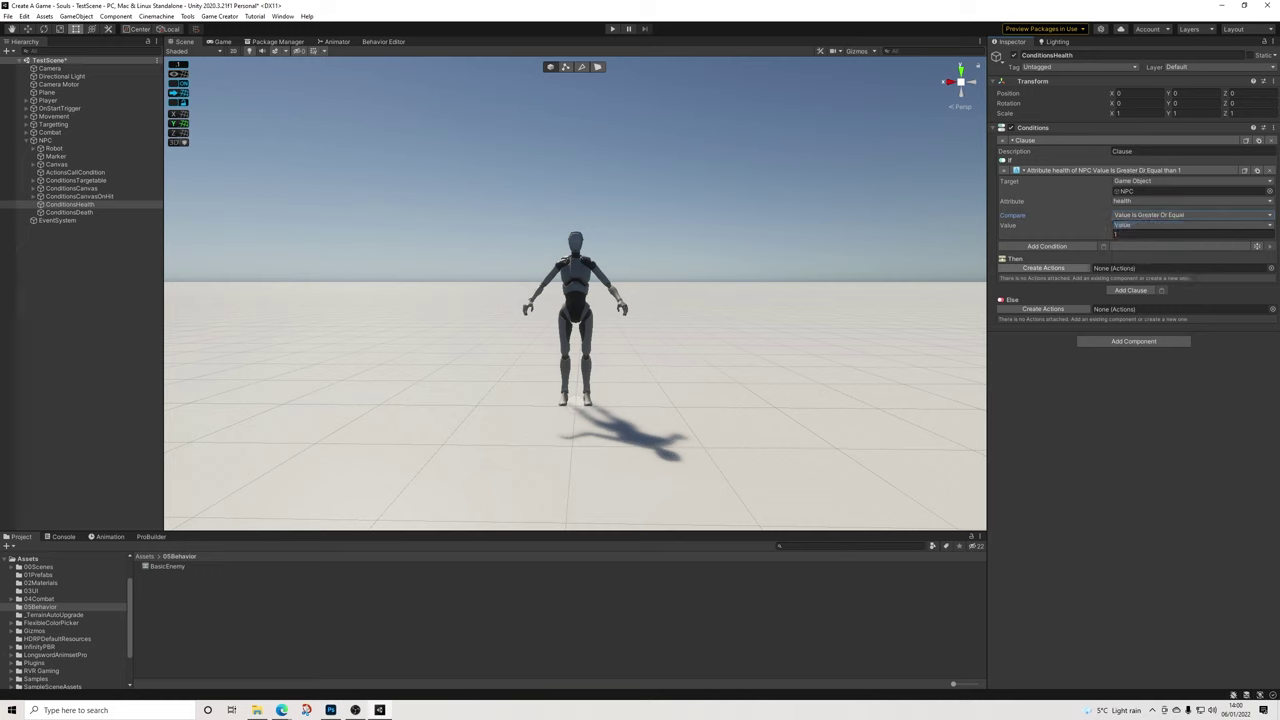
Create an Actions object for the Then part of the ConditionsHealth clause
{"action": "left_click", "coordinate": [1043, 268]}
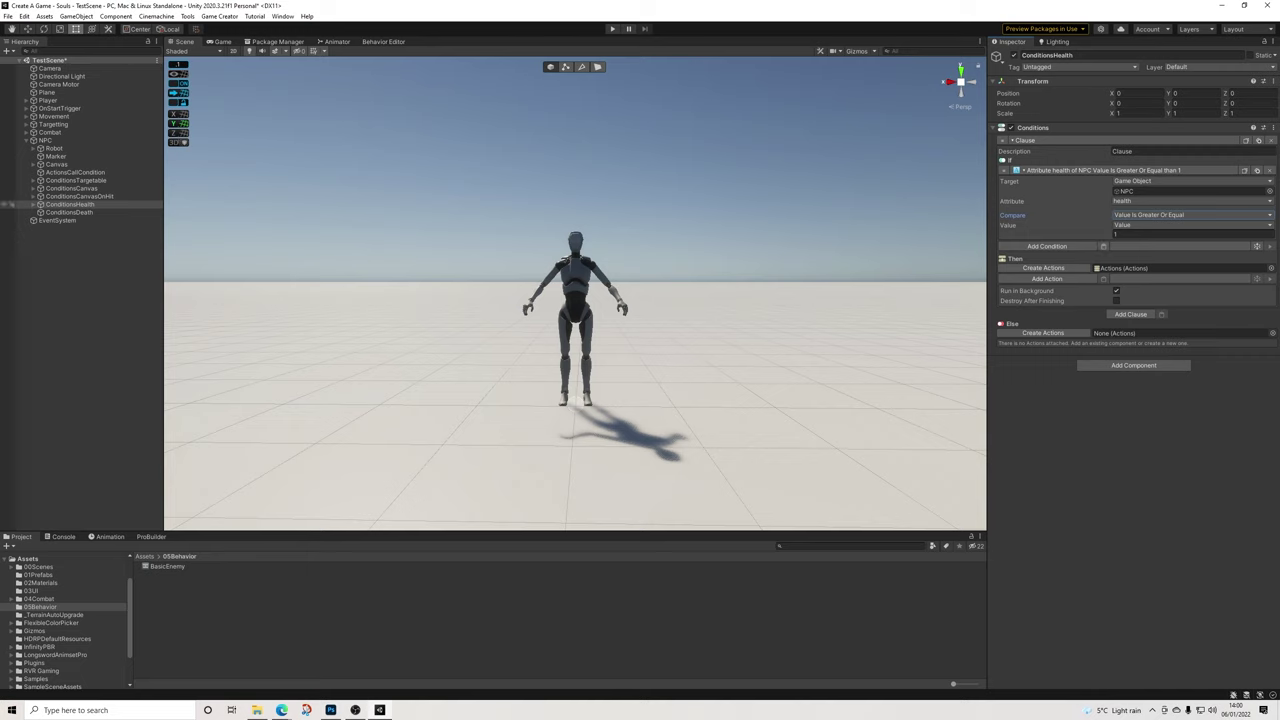
Give ConditionsDeath a clause checking that the NPC's health attribute has Value Is Less Or Equal 0
{"action": "left_click", "coordinate": [69, 212]}
{"action": "left_click", "coordinate": [1130, 150]}
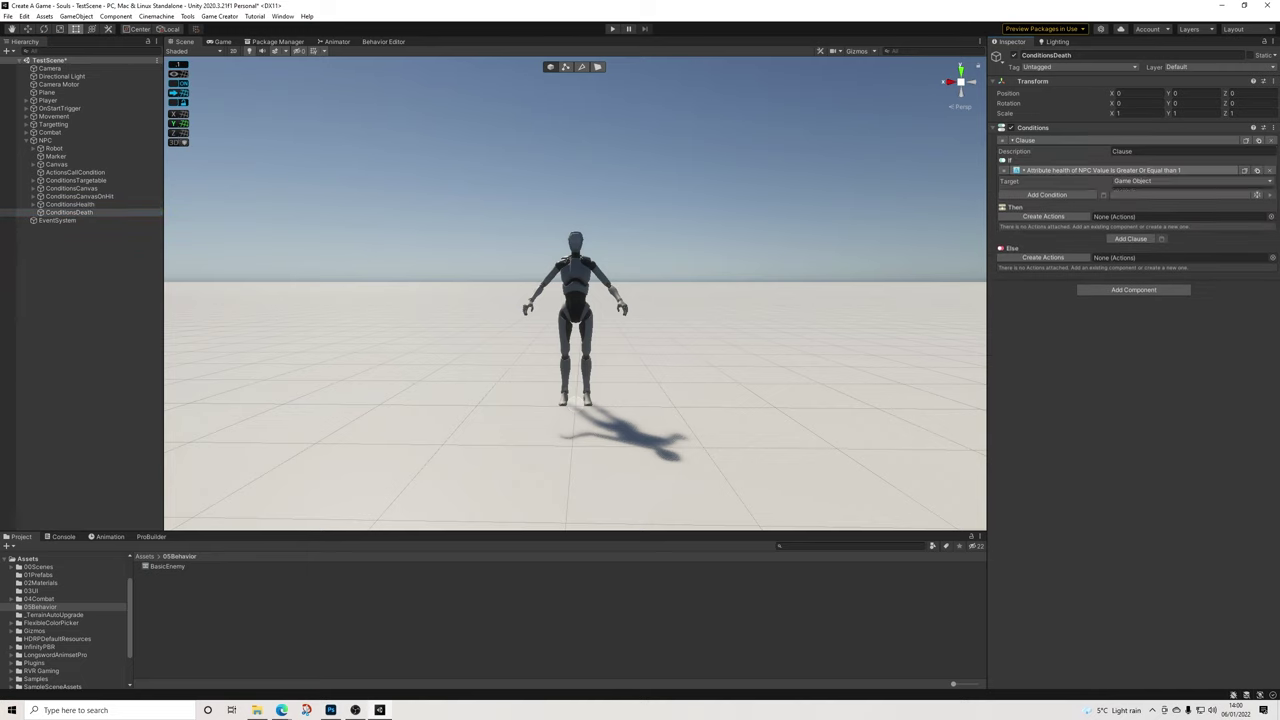
{"action": "left_click", "coordinate": [1190, 215]}
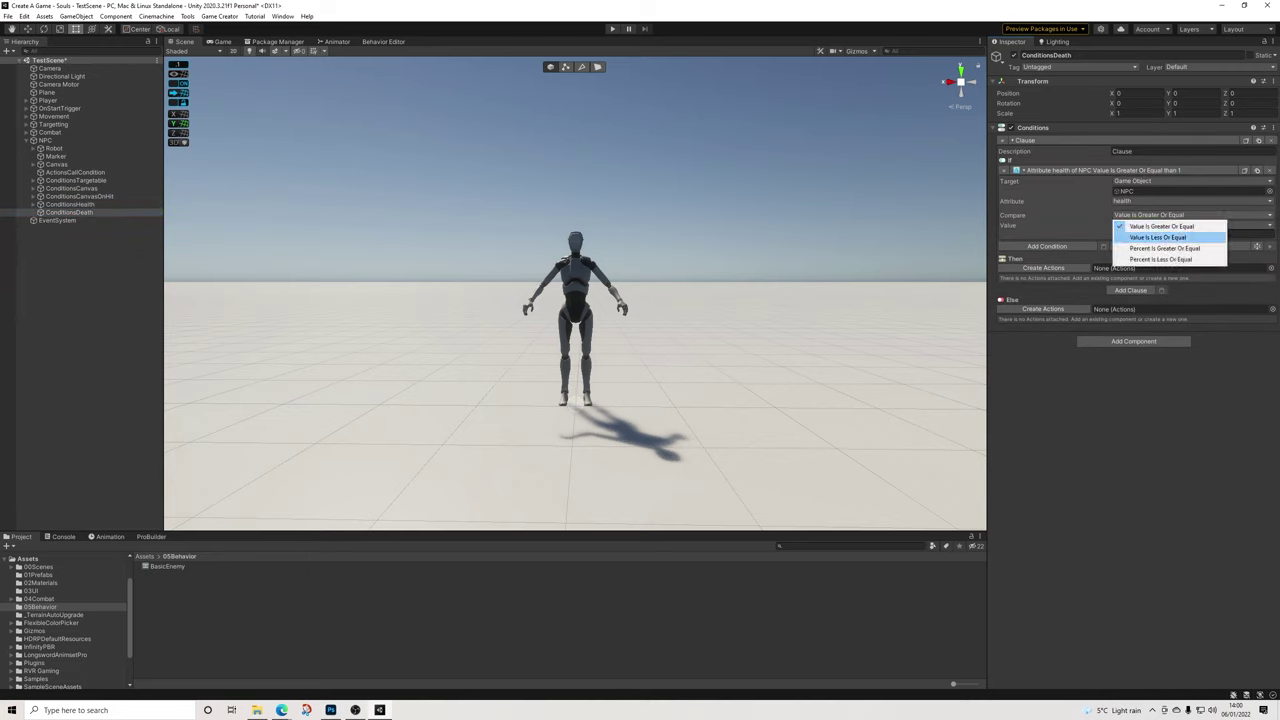
{"action": "left_click", "coordinate": [1158, 237]}
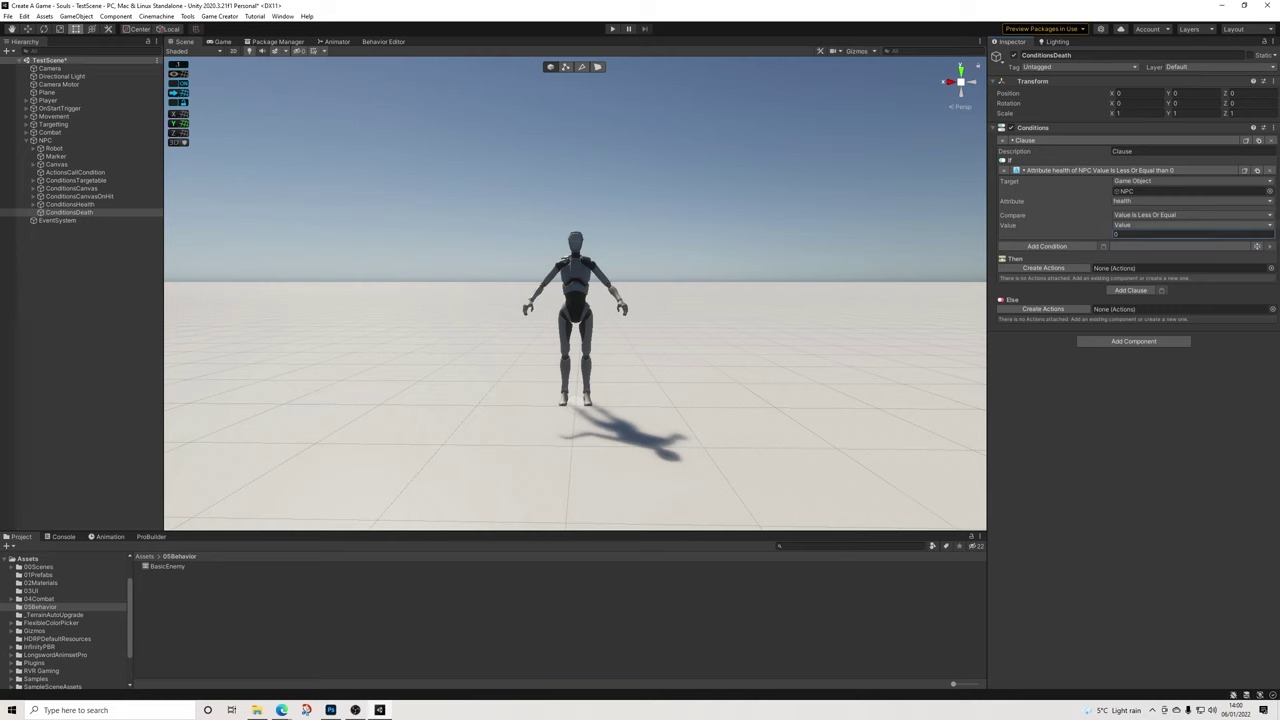
Create the Then actions of the ConditionsDeath clause and add a Wait action of 0.5 seconds
{"action": "left_click", "coordinate": [1043, 268]}
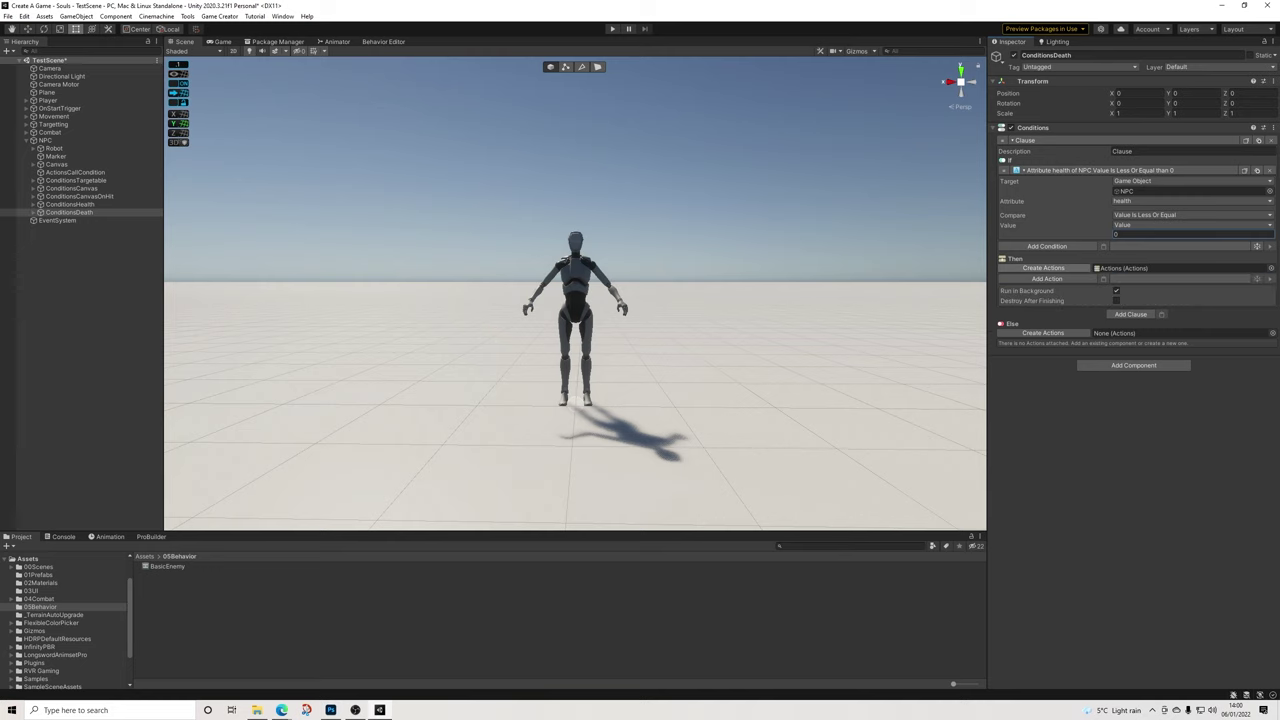
{"action": "left_click", "coordinate": [1047, 278]}
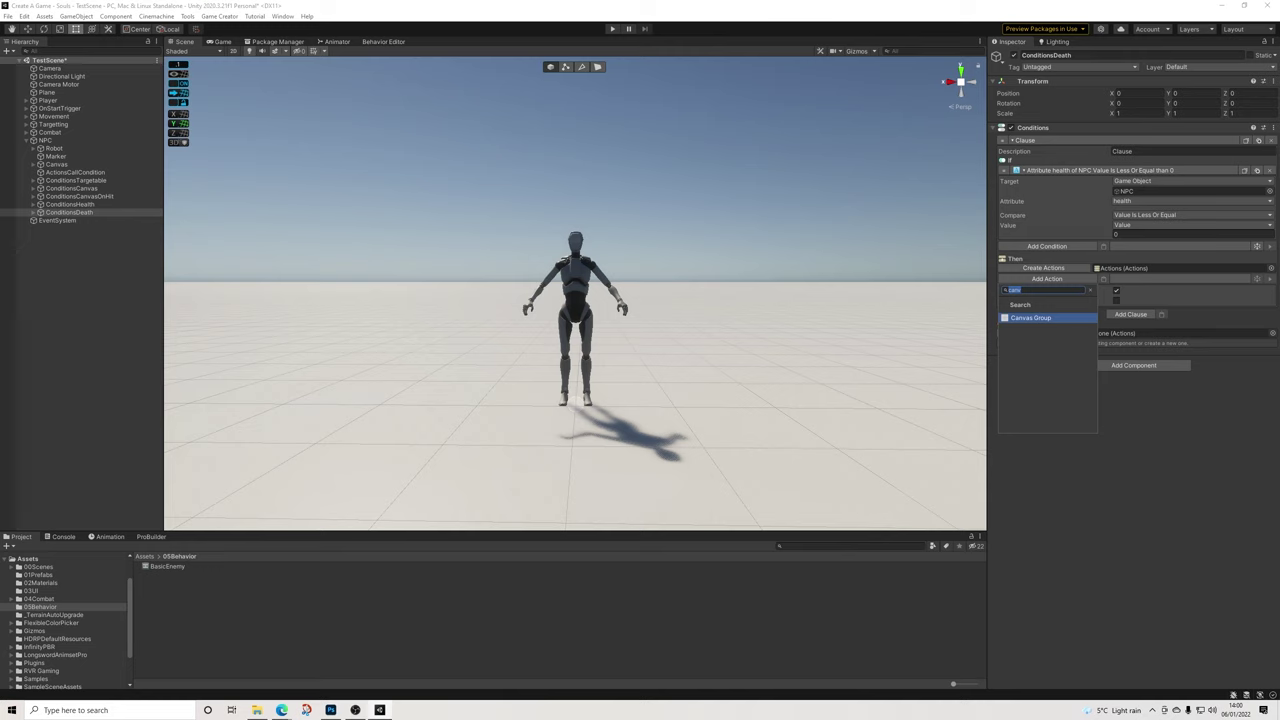
{"action": "type", "text": "wait"}
{"action": "key", "text": "Return"}
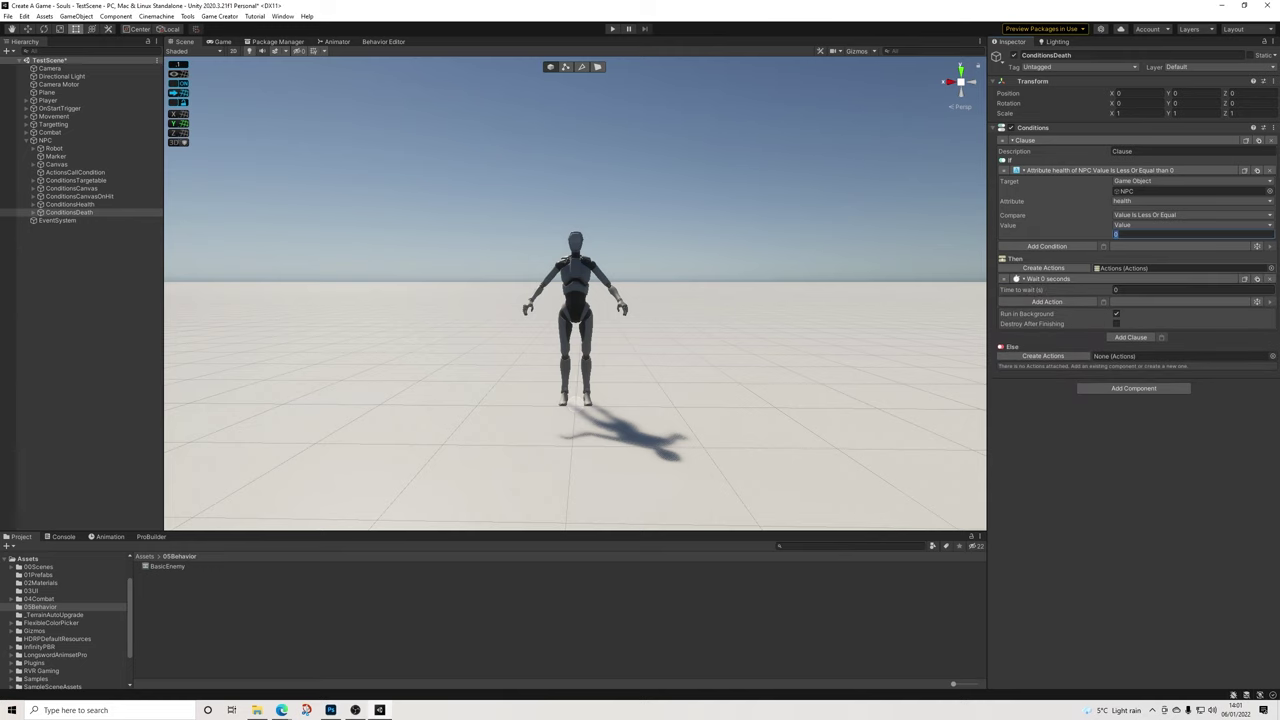
{"action": "left_click", "coordinate": [1190, 290]}
{"action": "type", "text": "0.5"}
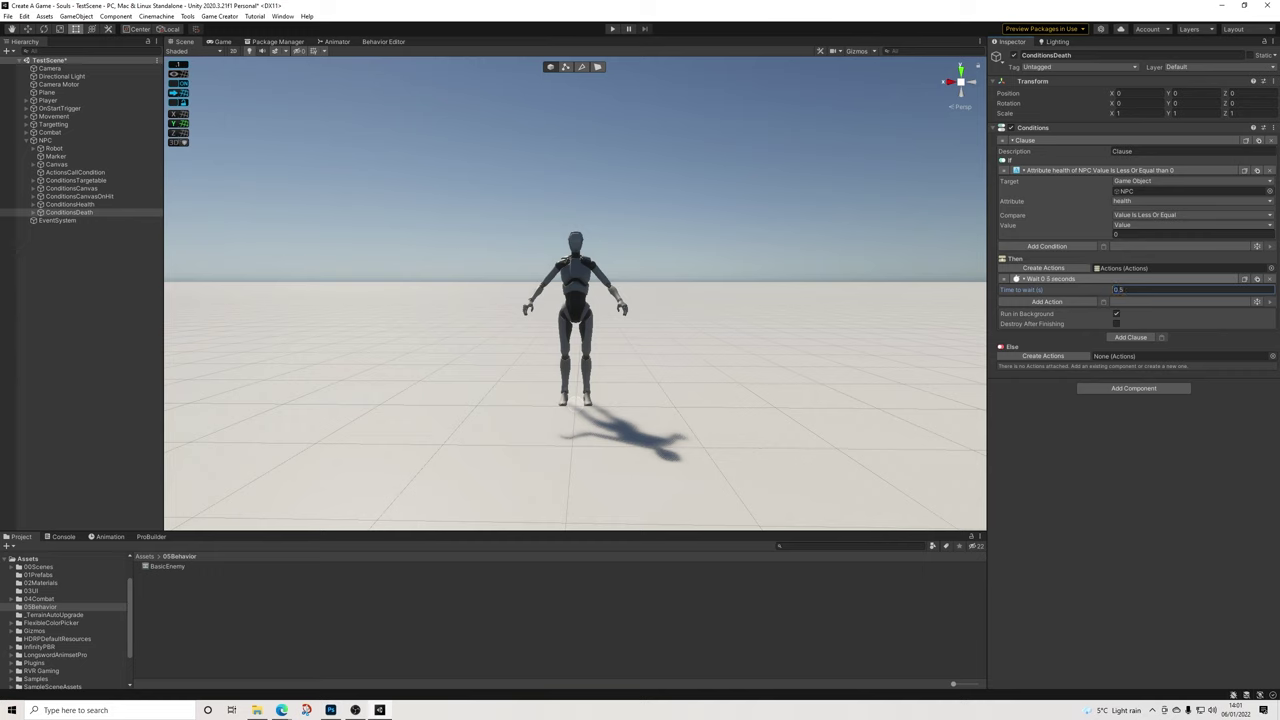
Add a Set Active action below the Wait action that makes the NPC's Canvas object inactive
{"action": "left_click", "coordinate": [1047, 301]}
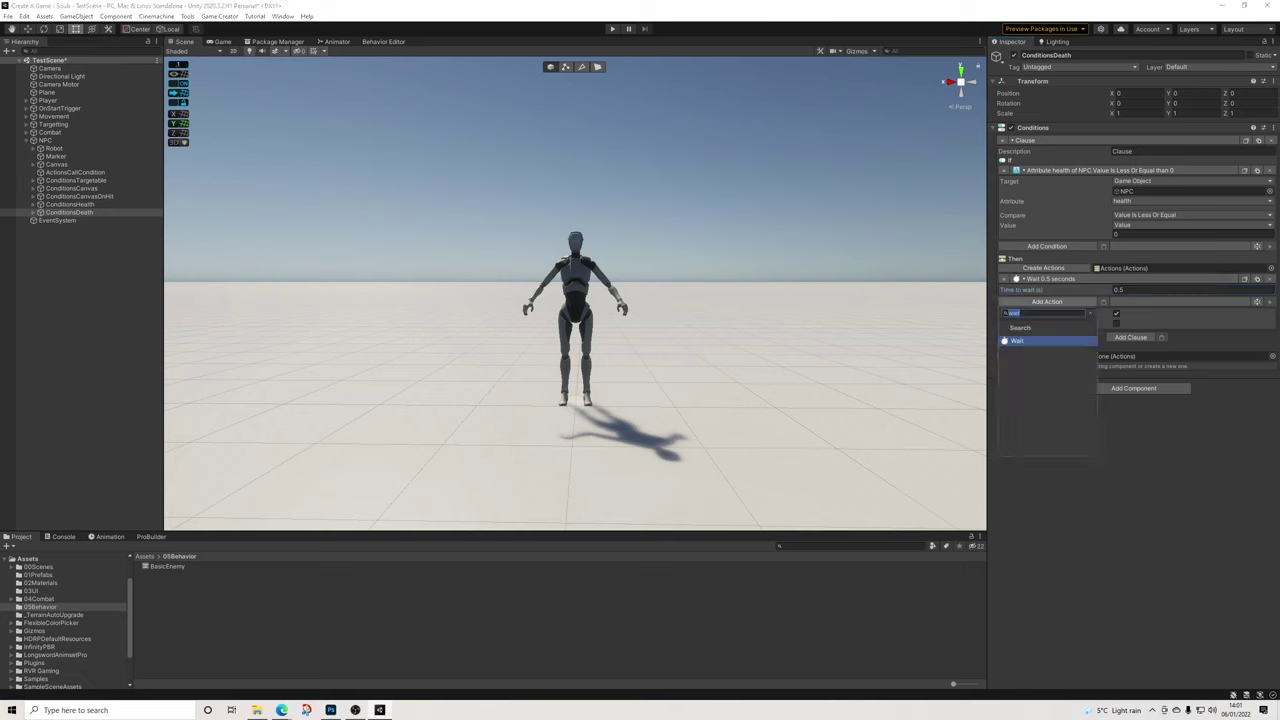
{"action": "type", "text": "set"}
{"action": "left_click", "coordinate": [1030, 371]}
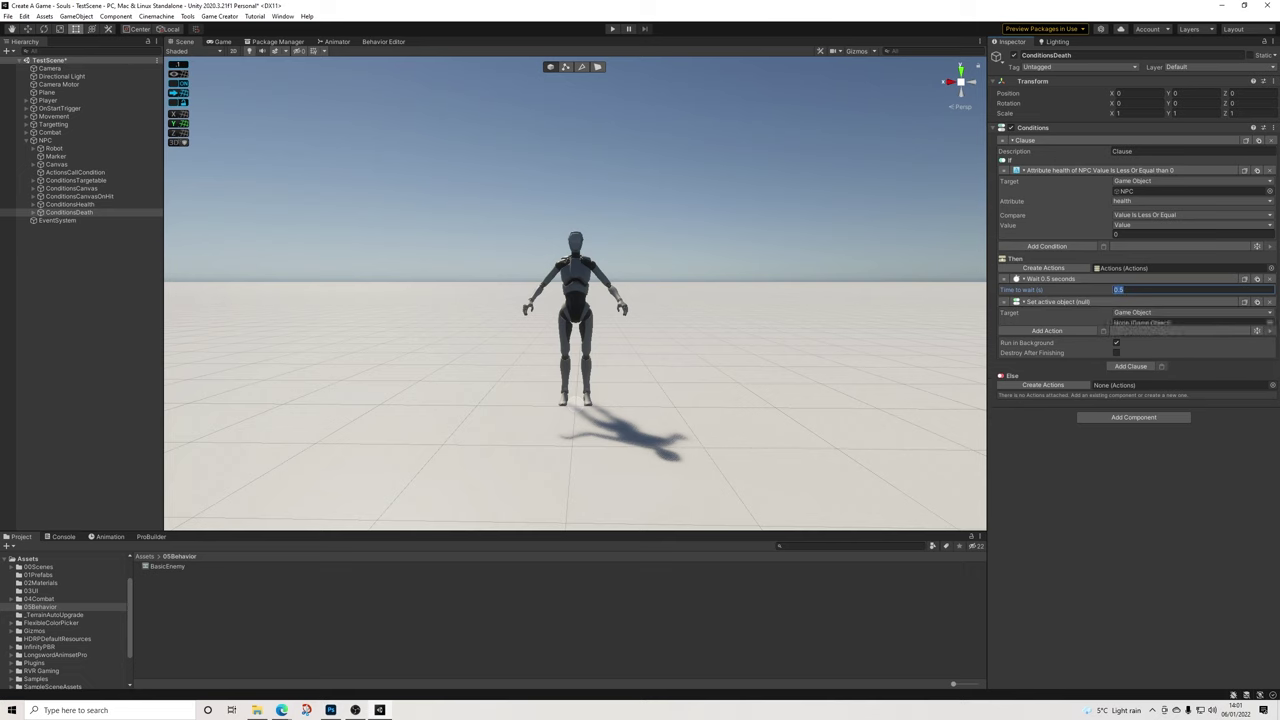
{"action": "left_click_drag", "start_coordinate": [57, 165], "coordinate": [1147, 323]}
{"action": "left_click", "coordinate": [1116, 333]}
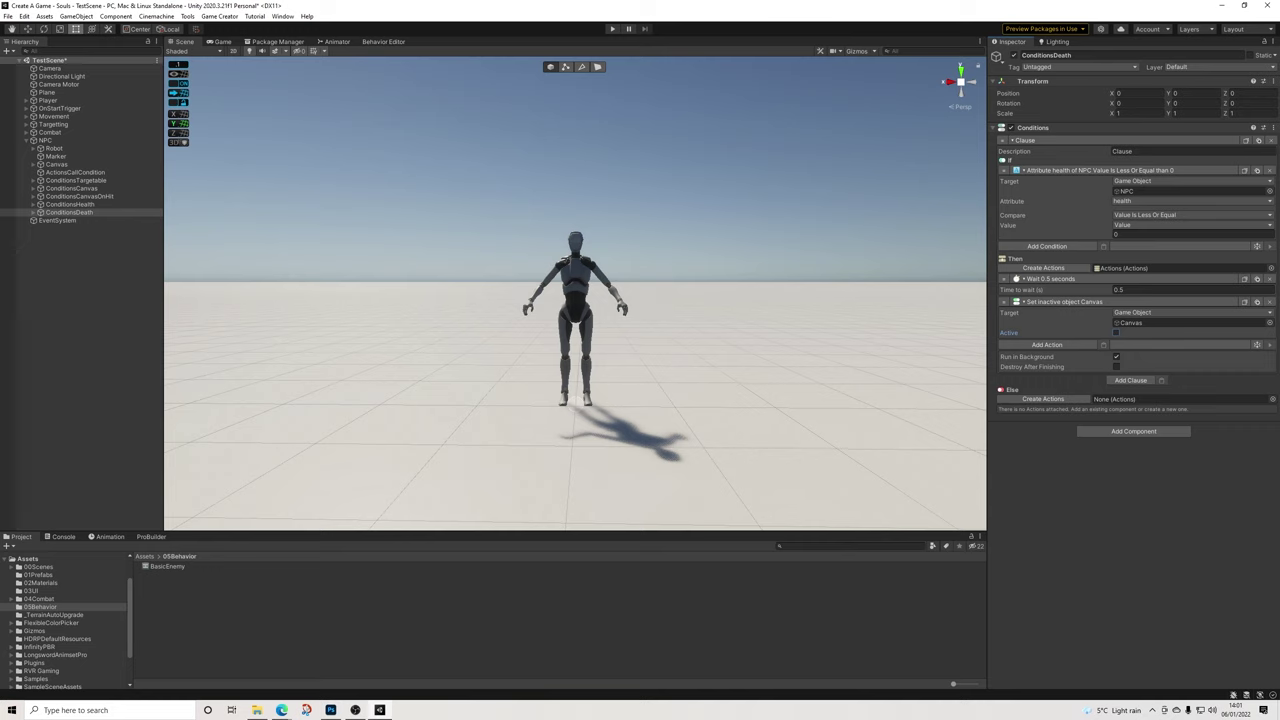
Add a Character State action targeting the NPC character, with its state type set to Animation Clip
{"action": "left_click", "coordinate": [1047, 344]}
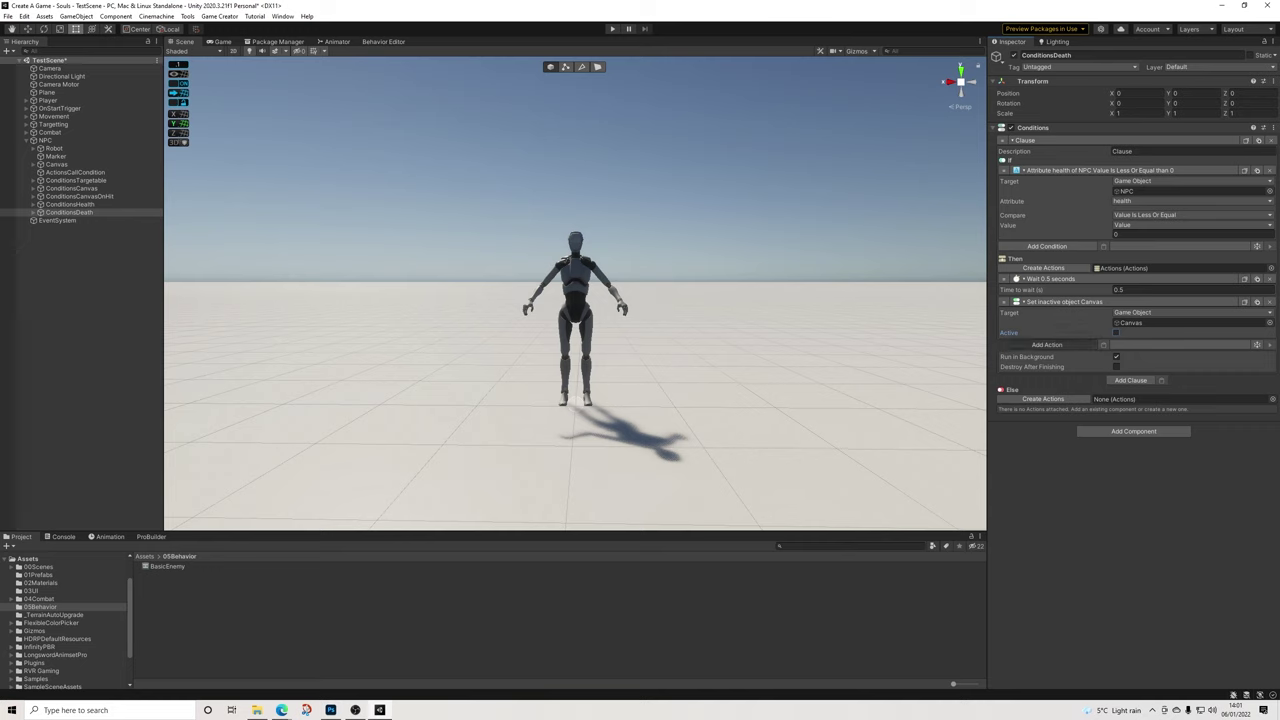
{"action": "type", "text": "state"}
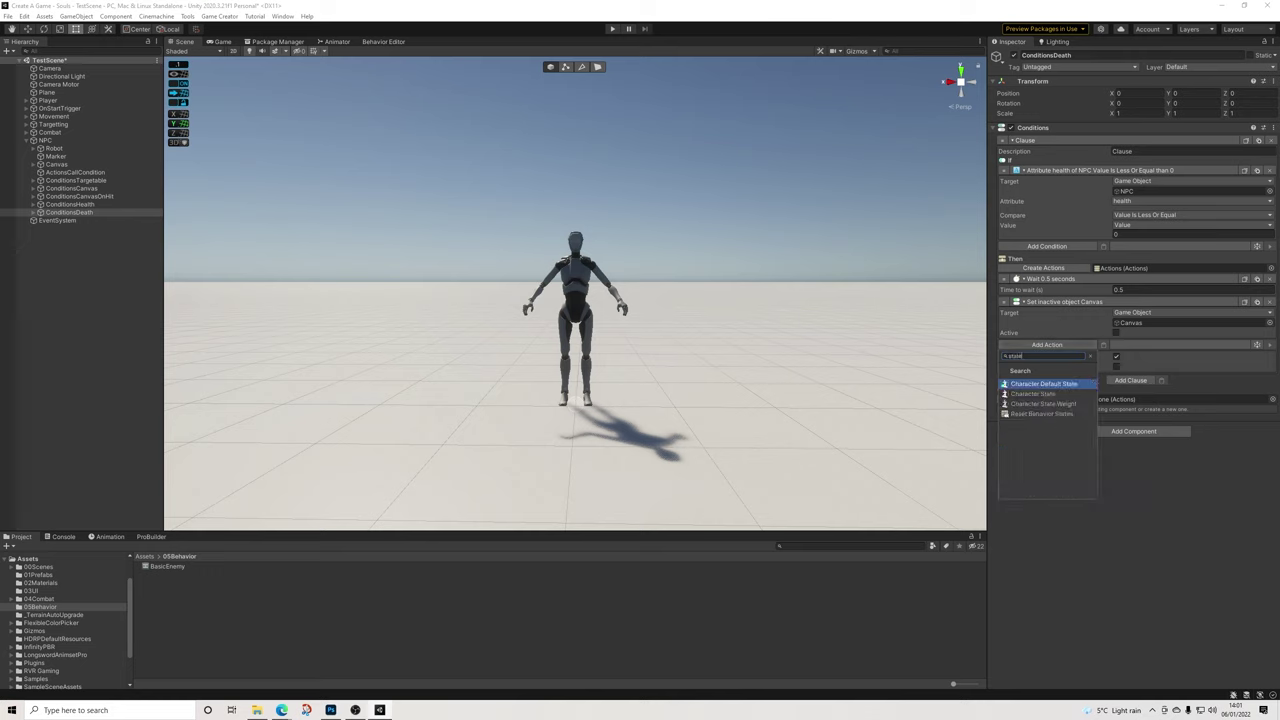
{"action": "key", "text": "Down"}
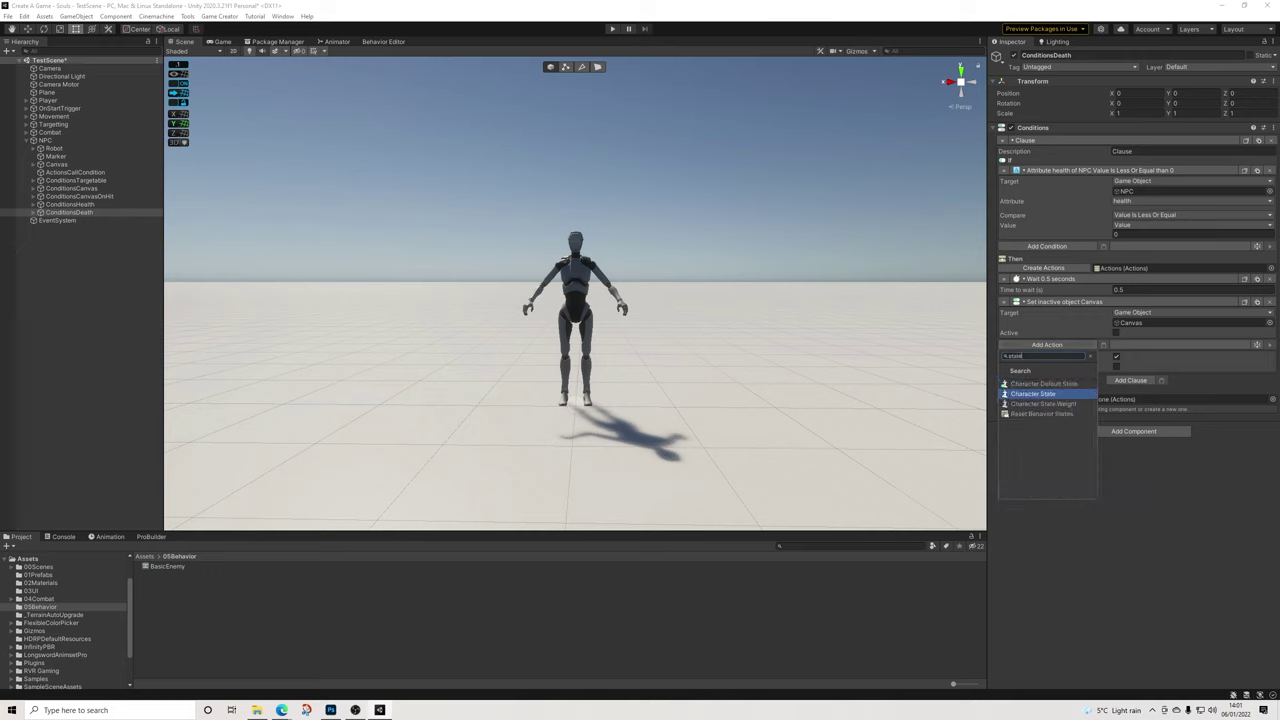
{"action": "key", "text": "Return"}
{"action": "left_click", "coordinate": [1146, 356]}
{"action": "left_click", "coordinate": [1144, 388]}
{"action": "left_click_drag", "start_coordinate": [46, 140], "coordinate": [1148, 366]}
{"action": "left_click", "coordinate": [1146, 386]}
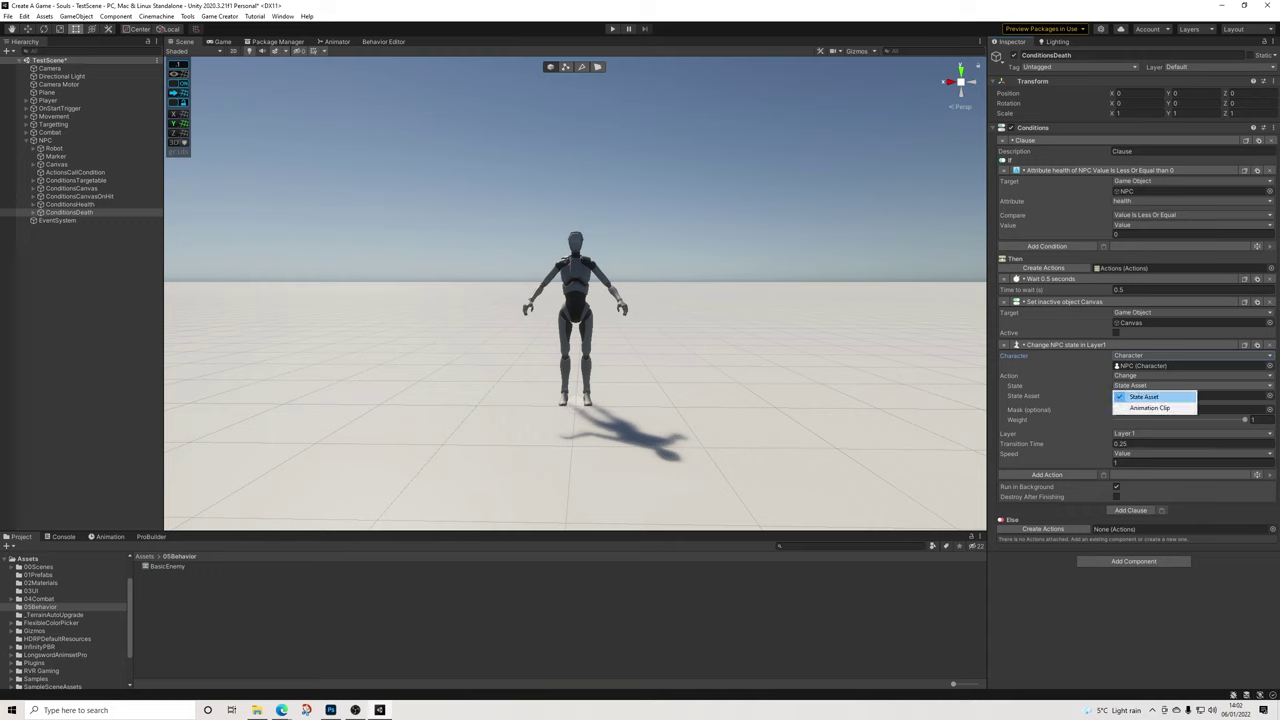
{"action": "left_click", "coordinate": [1150, 408]}
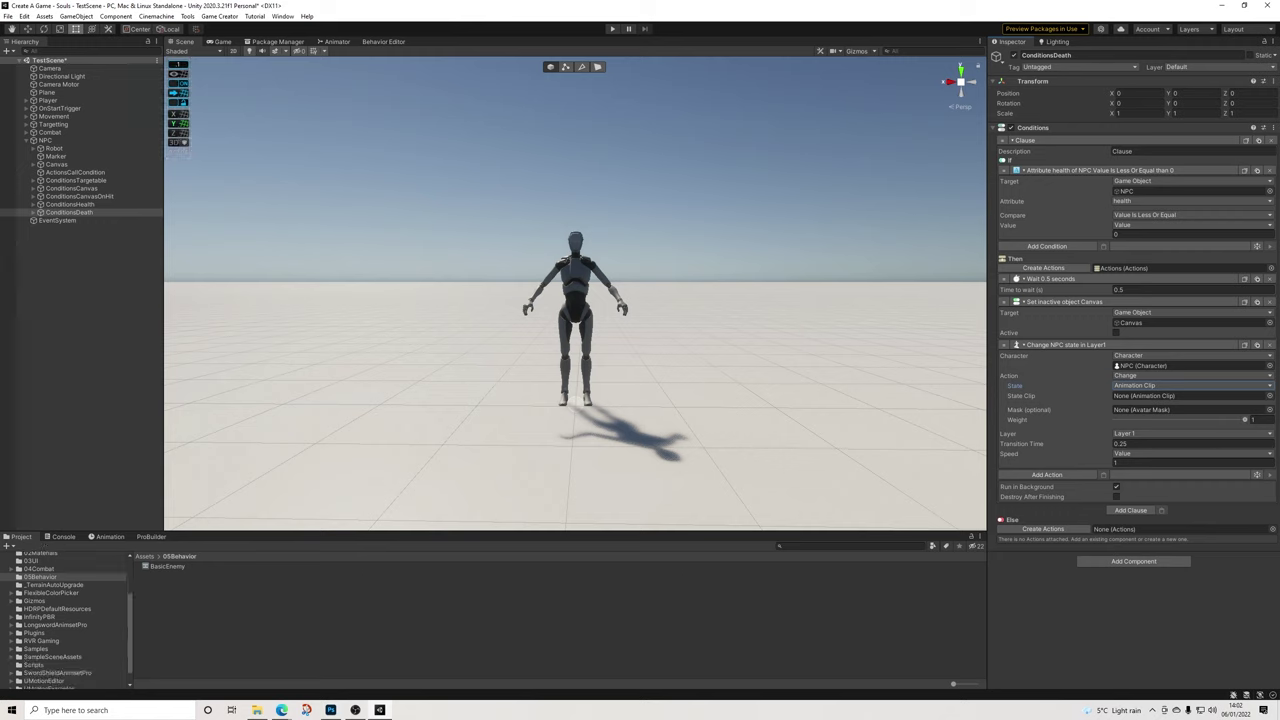
Open the Animations folder of SwordShieldAnimsetPro and expand SwordShieldAnimsetPro_part1 to reach its death and defeat clips
{"action": "scroll", "coordinate": [65, 620], "scroll_direction": "down", "scroll_amount": 3}
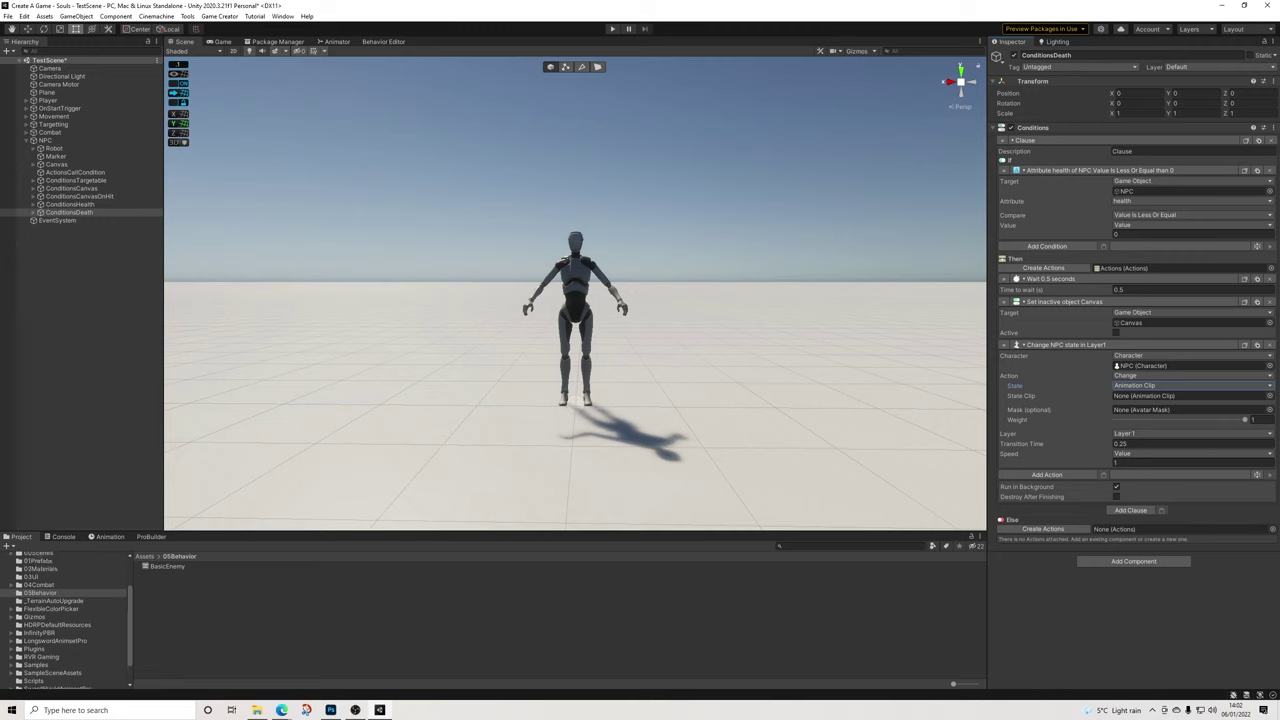
{"action": "left_click", "coordinate": [58, 659]}
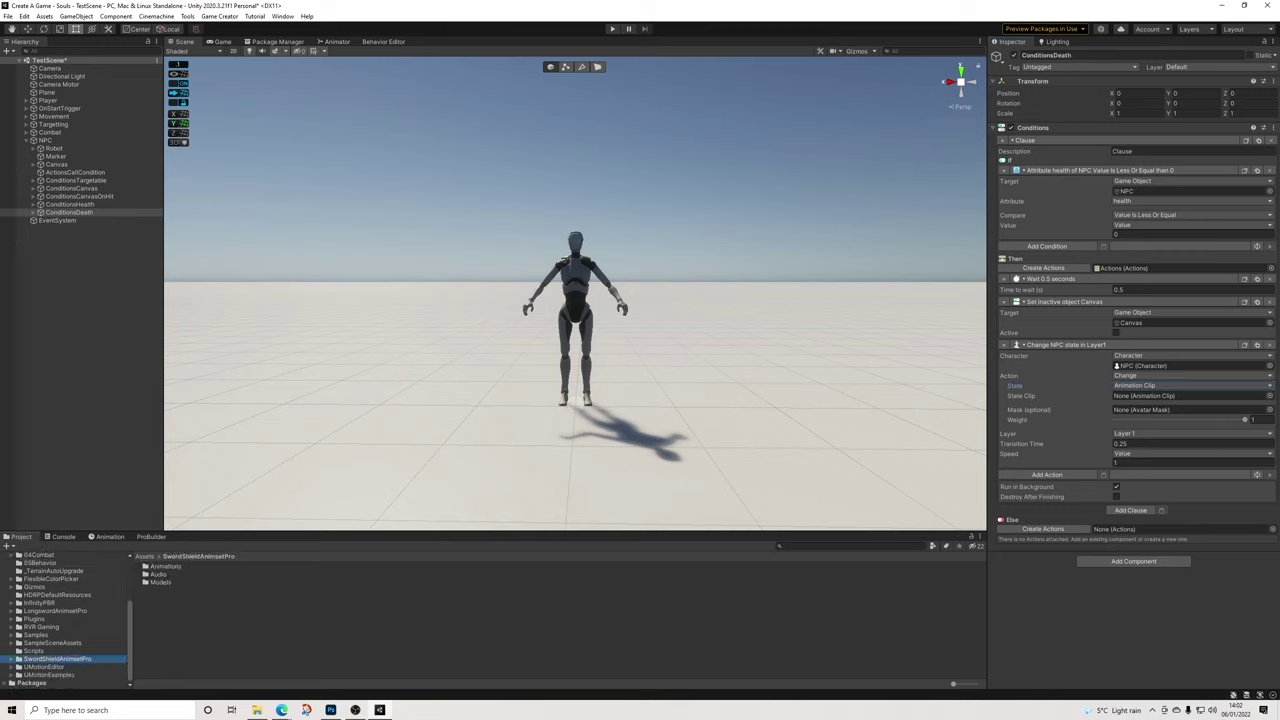
{"action": "left_click", "coordinate": [11, 659]}
{"action": "scroll", "coordinate": [65, 650], "scroll_direction": "down", "scroll_amount": 1}
{"action": "left_click", "coordinate": [46, 643]}
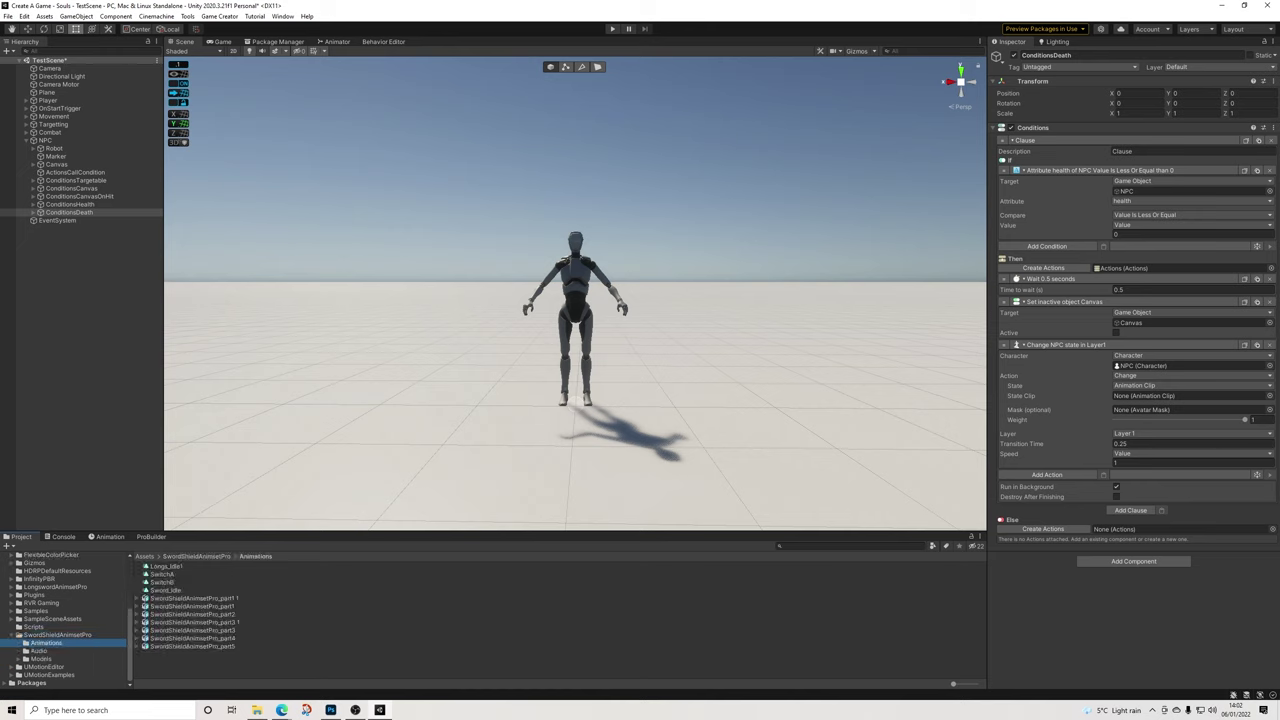
{"action": "left_click", "coordinate": [137, 606]}
{"action": "scroll", "coordinate": [200, 620], "scroll_direction": "down", "scroll_amount": 6}
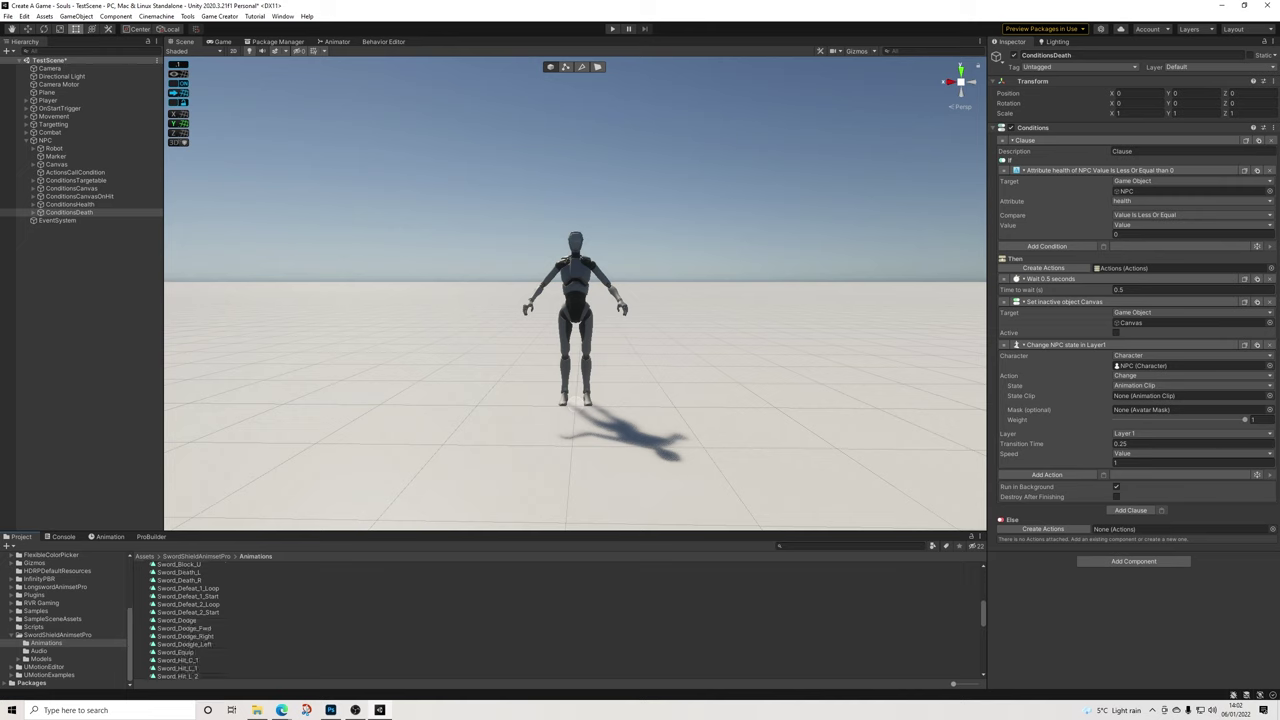
Preview the Sword_Defeat_1_Loop, Sword_Death_L and Sword_Death_R animation clips
{"action": "left_click", "coordinate": [188, 588]}
{"action": "left_click", "coordinate": [994, 388]}
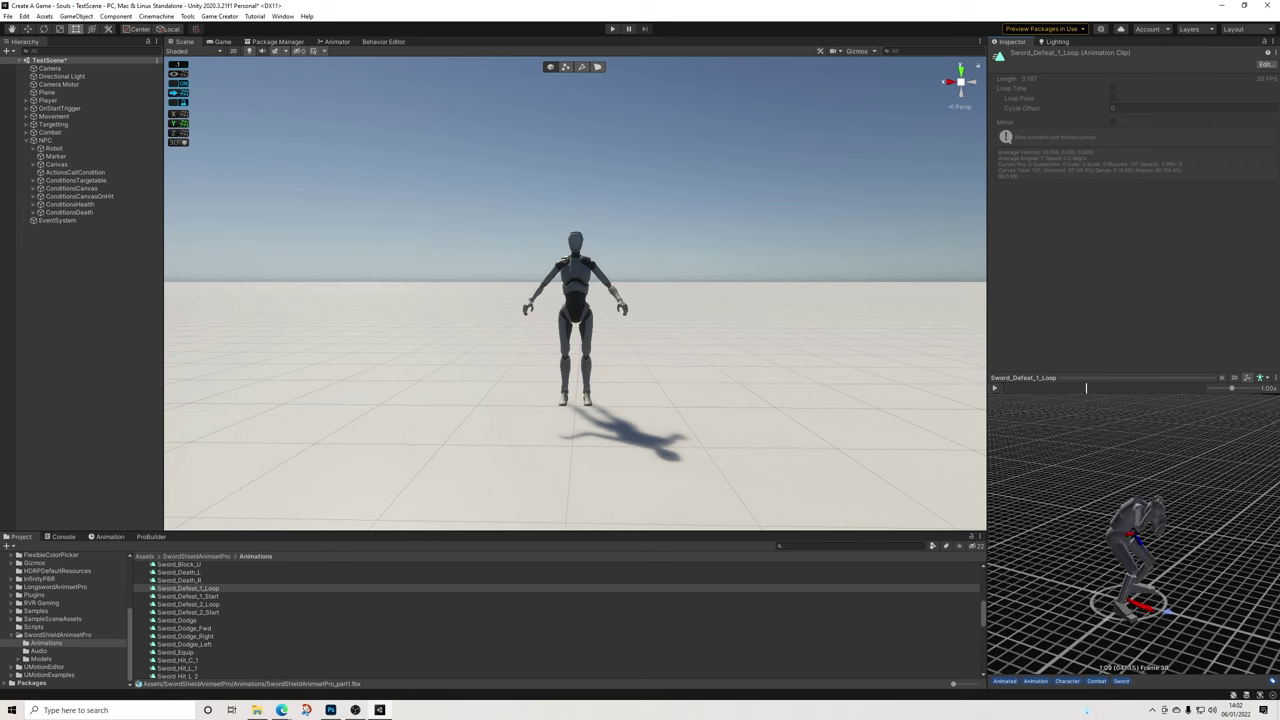
{"action": "scroll", "coordinate": [560, 620], "scroll_direction": "up", "scroll_amount": 2}
{"action": "left_click", "coordinate": [179, 594]}
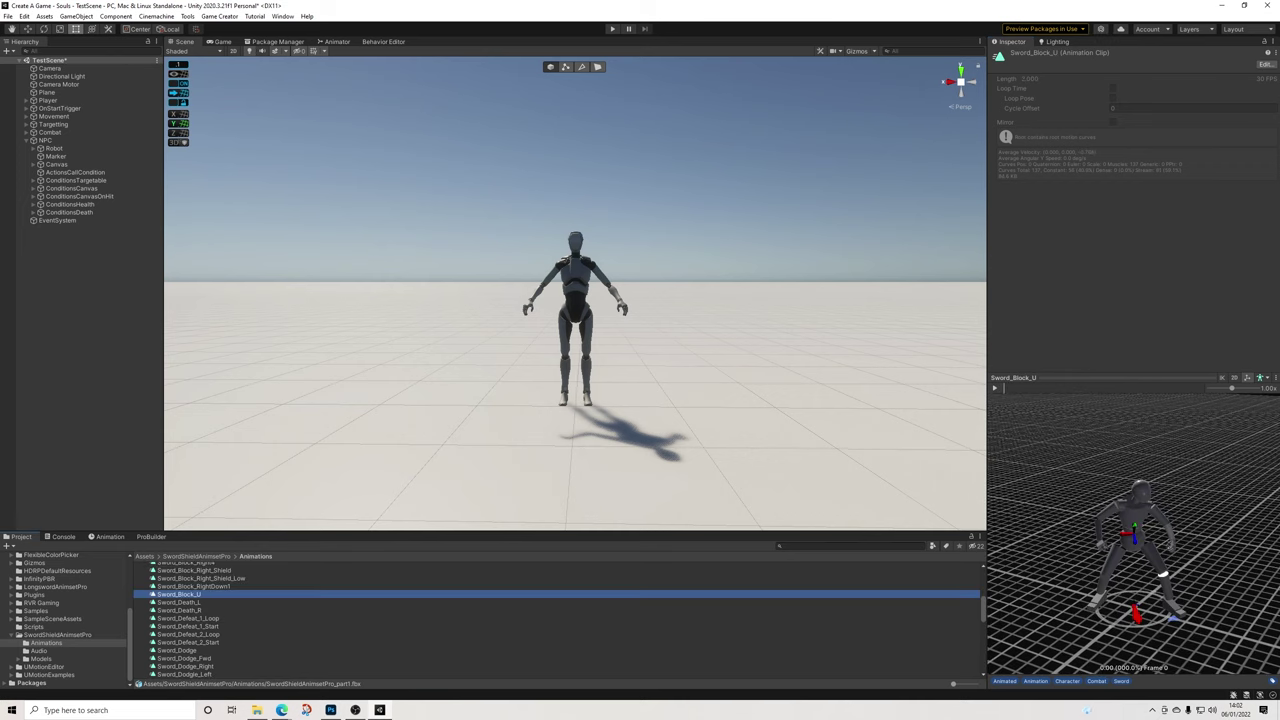
{"action": "left_click", "coordinate": [179, 602]}
{"action": "left_click", "coordinate": [995, 388]}
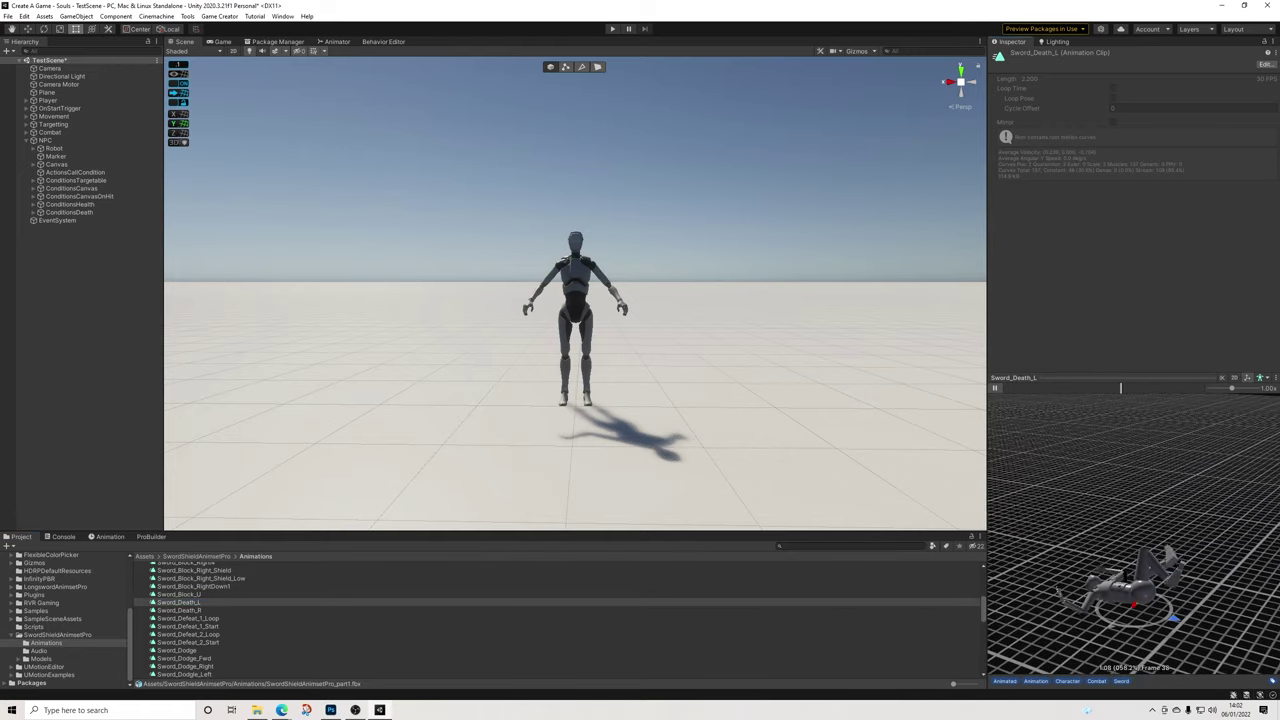
{"action": "left_click", "coordinate": [179, 610]}
{"action": "left_click", "coordinate": [995, 388]}
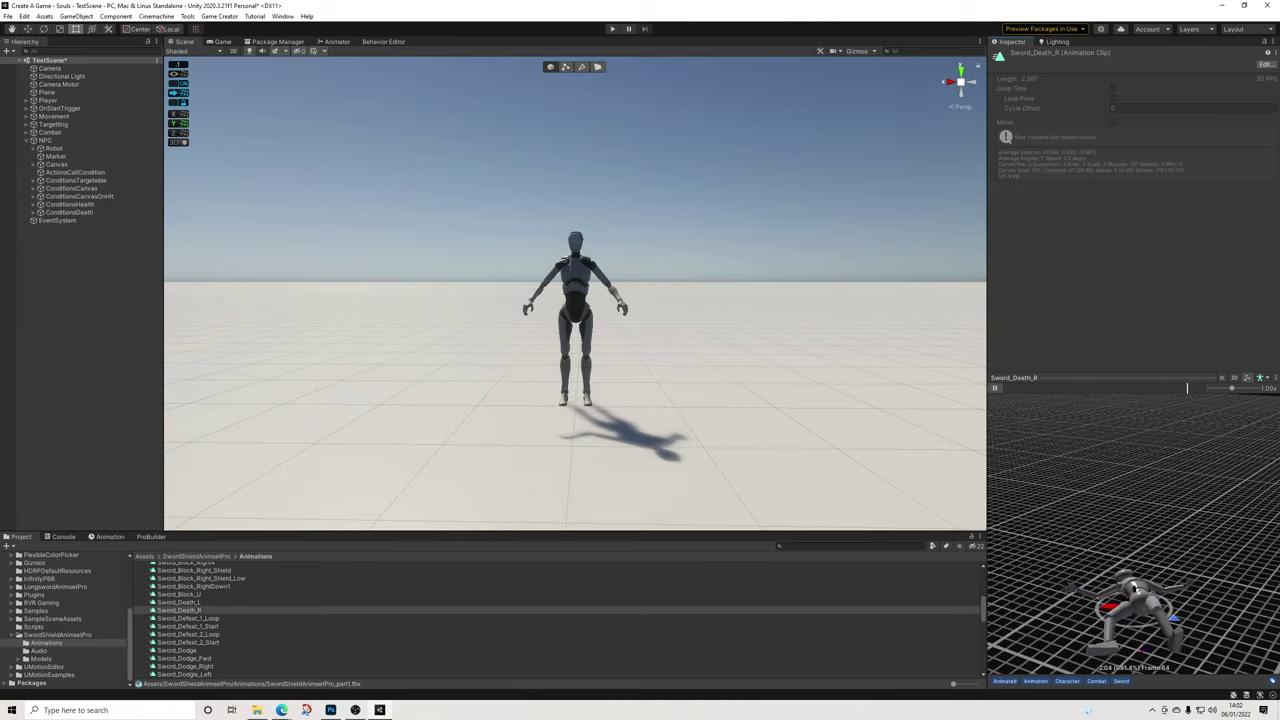
Replay the Sword_Death_L clip and assign it as the State Clip of the Character State action in ConditionsDeath
{"action": "left_click", "coordinate": [179, 602]}
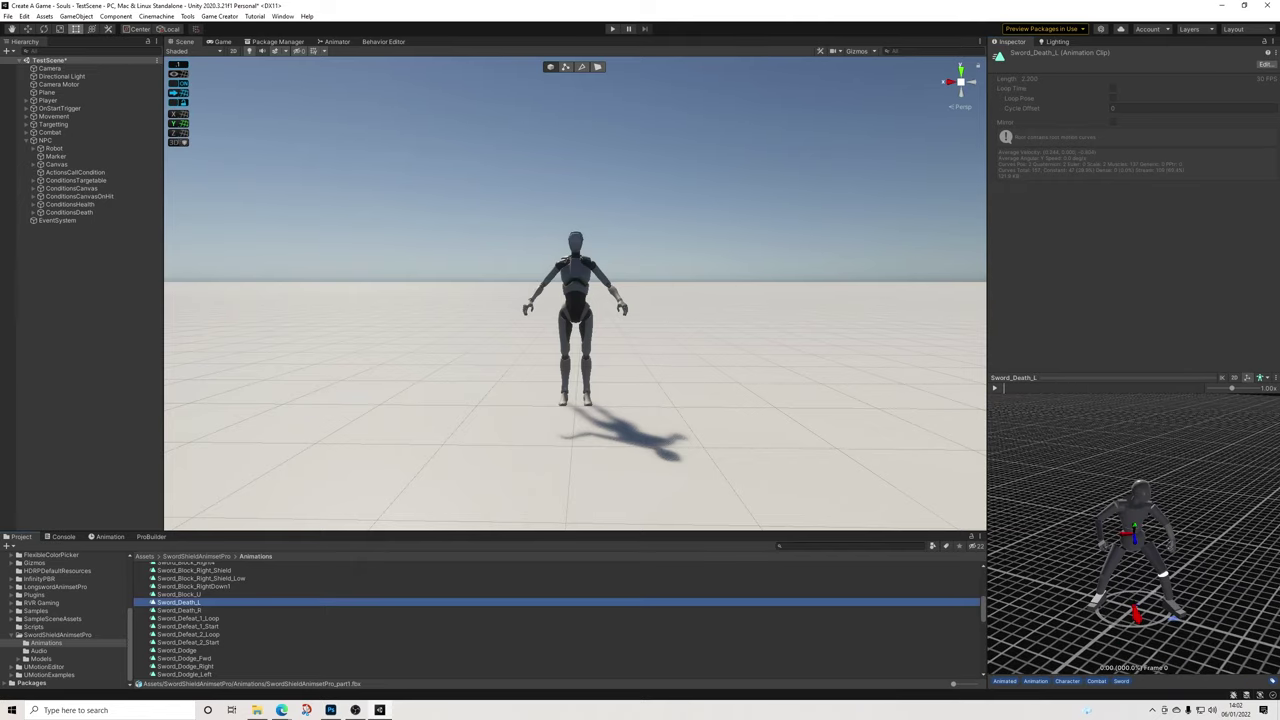
{"action": "left_click", "coordinate": [995, 388]}
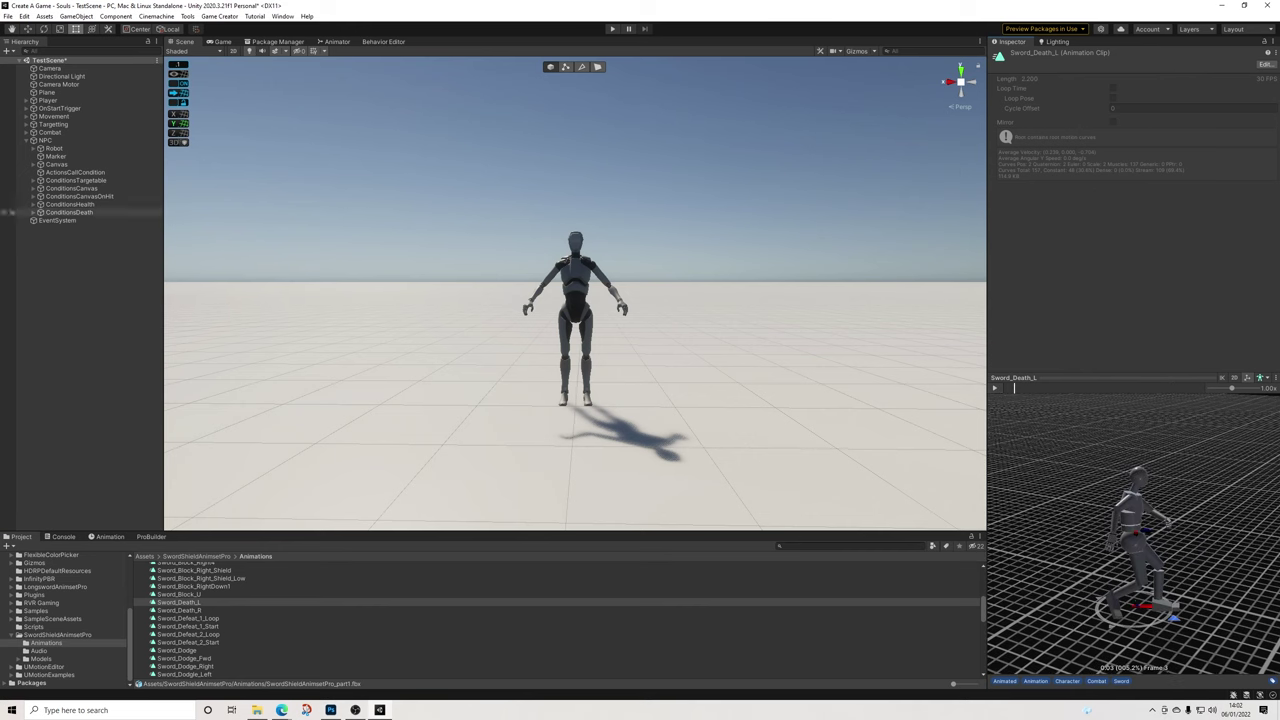
{"action": "left_click", "coordinate": [69, 212]}
{"action": "left_click_drag", "start_coordinate": [179, 602], "coordinate": [1152, 396]}
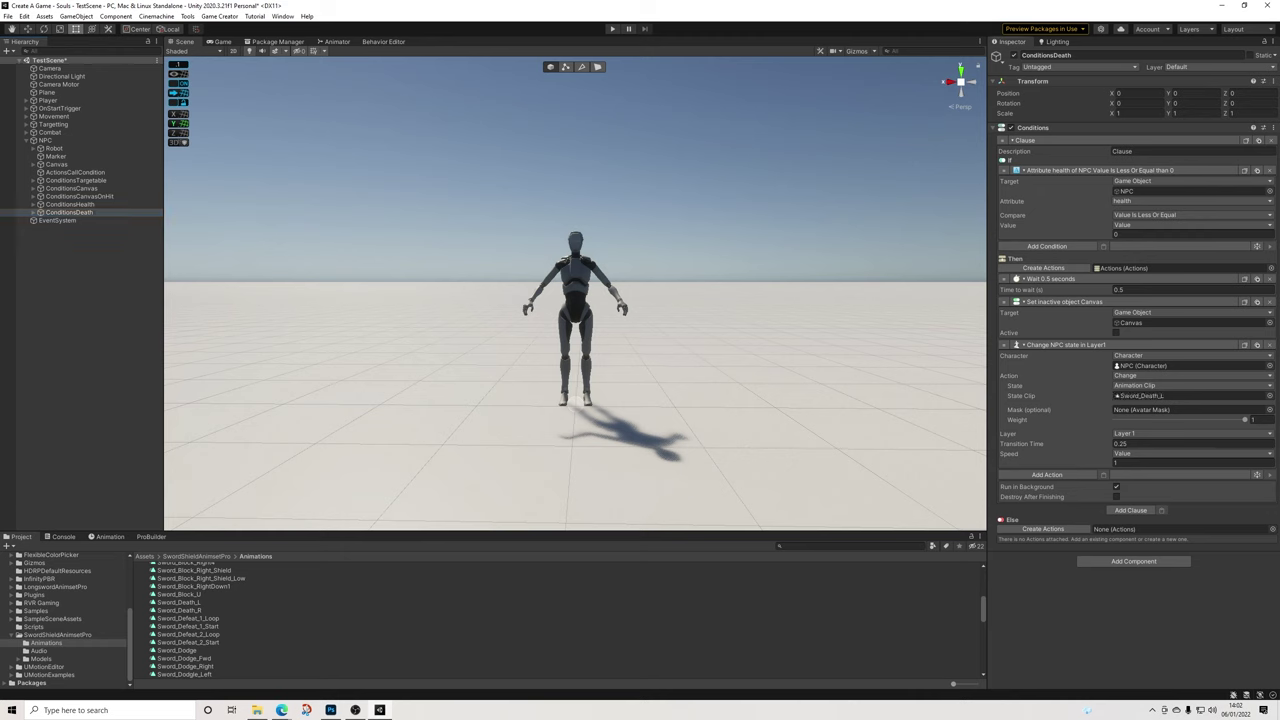
Examine the Sword_Death_L clip's frame range and loop options in the animation import settings of SwordShieldAnimsetPro_part1
{"action": "left_click", "coordinate": [179, 602]}
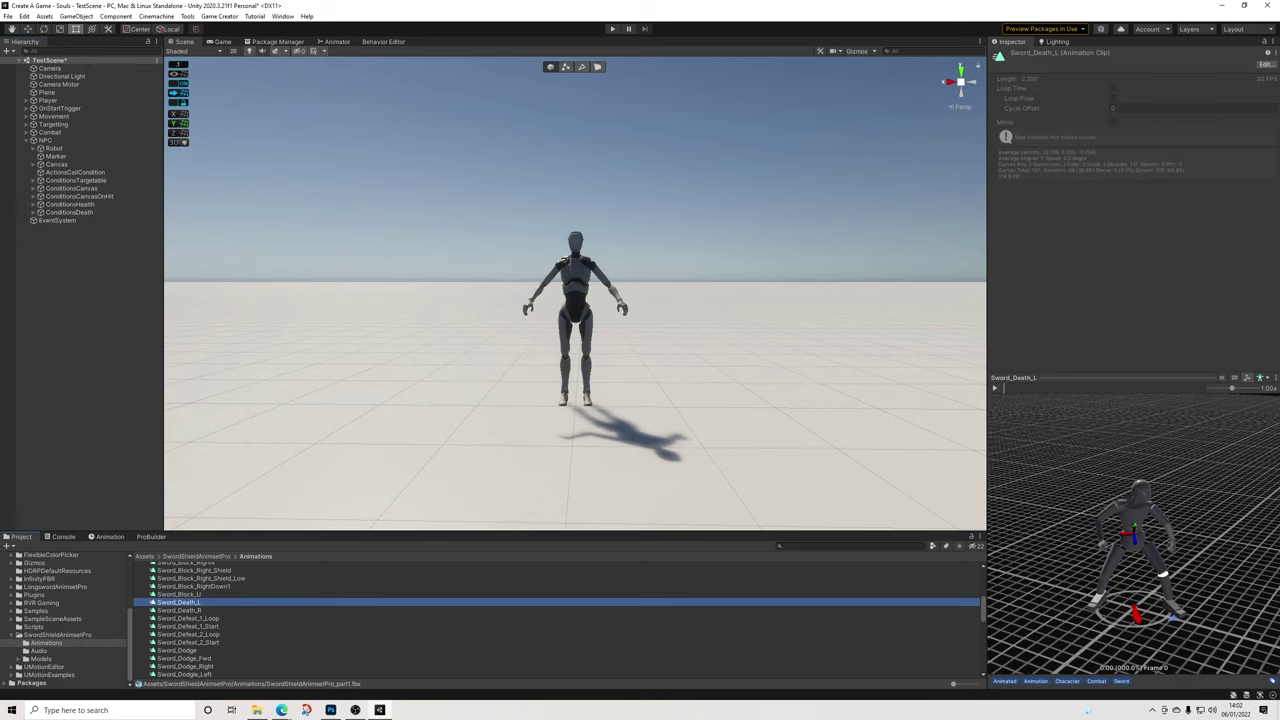
{"action": "scroll", "coordinate": [192, 602], "scroll_direction": "up", "scroll_amount": 3}
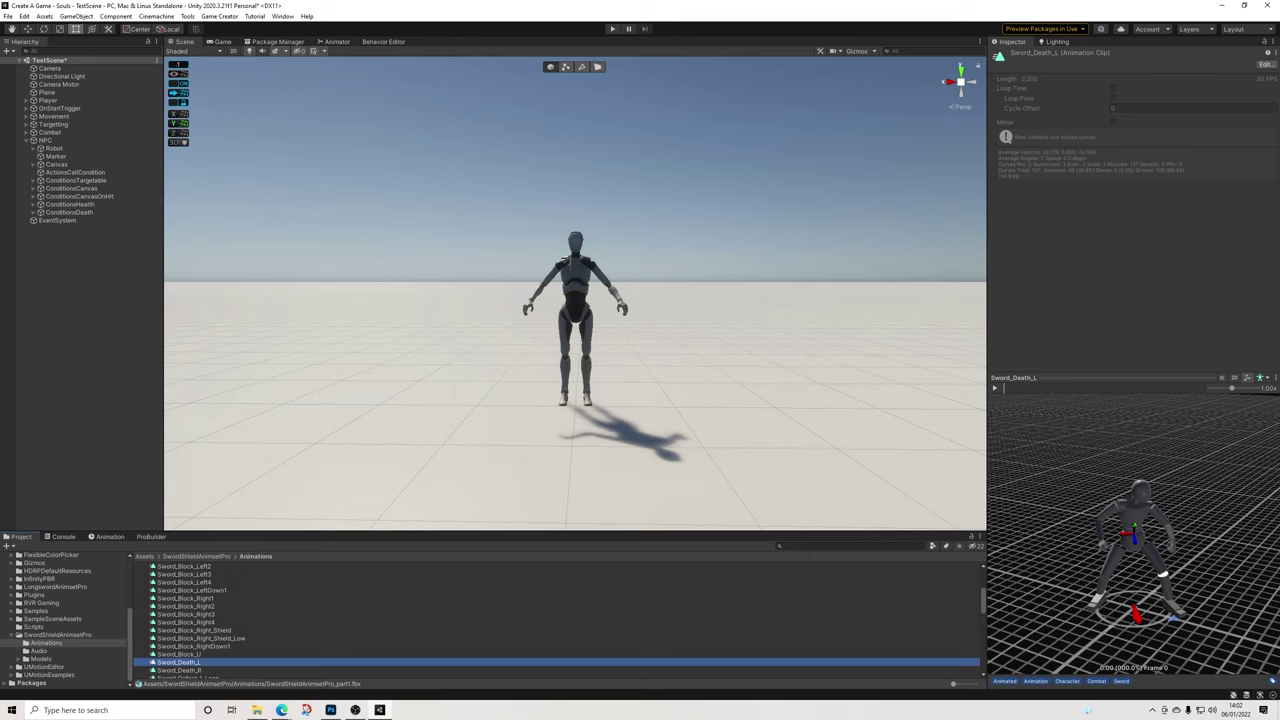
{"action": "left_click", "coordinate": [192, 576]}
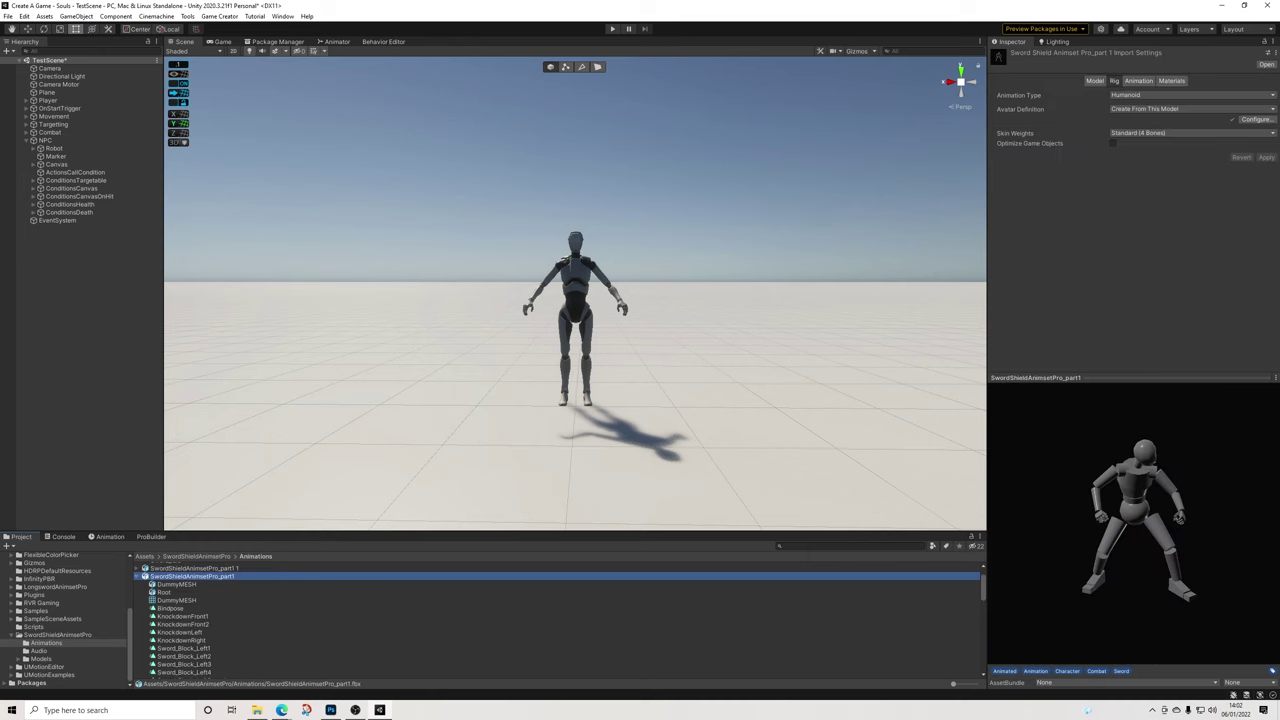
{"action": "left_click", "coordinate": [1136, 81]}
{"action": "scroll", "coordinate": [1130, 200], "scroll_direction": "down", "scroll_amount": 10}
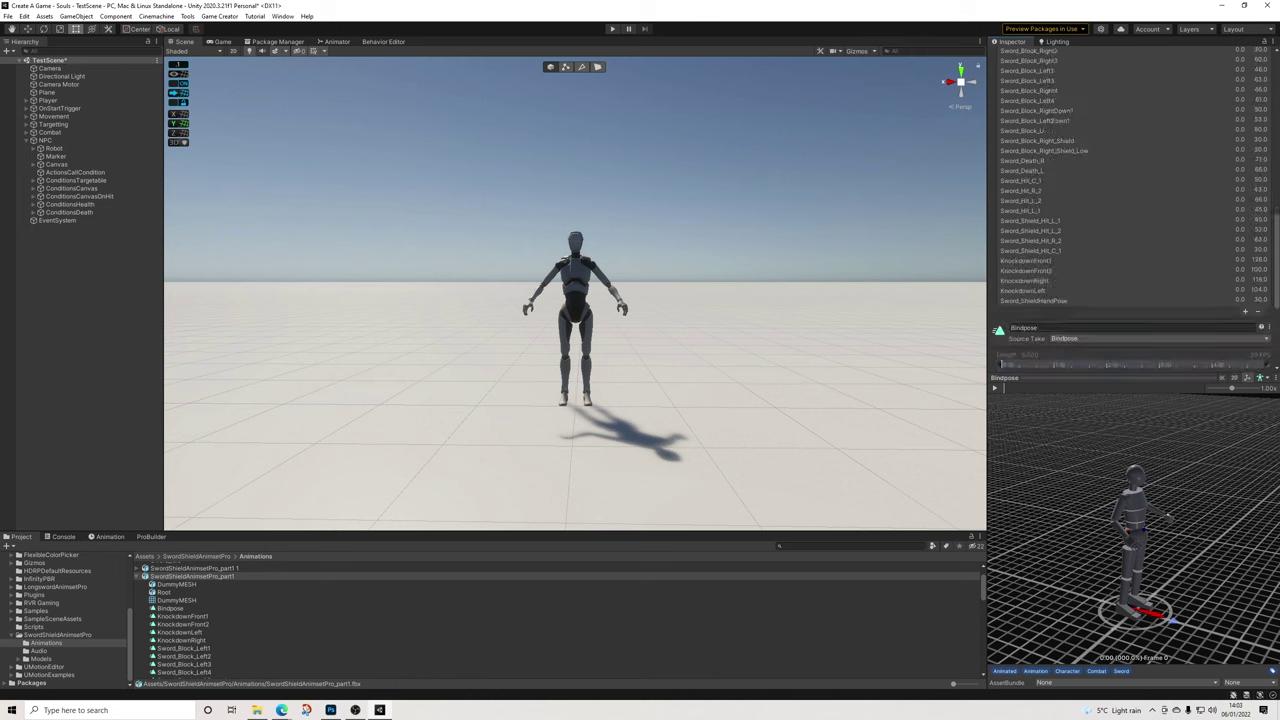
{"action": "left_click", "coordinate": [1022, 171]}
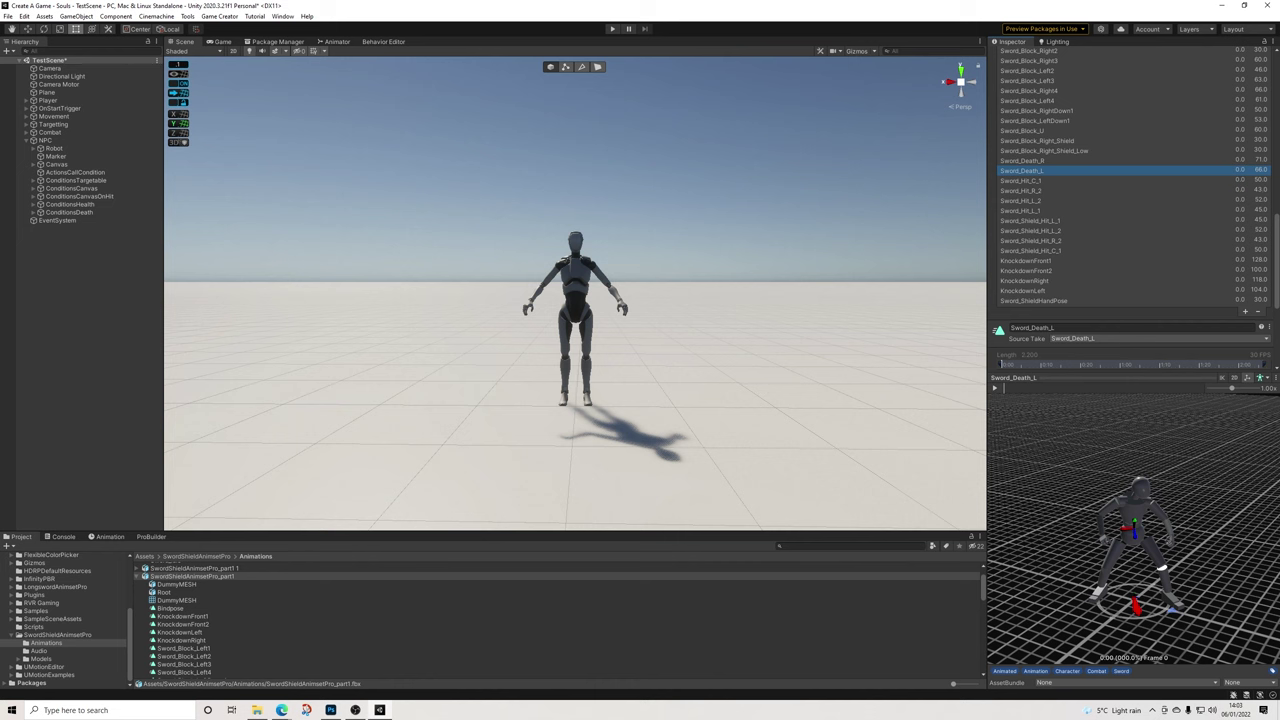
{"action": "mouse_move", "coordinate": [1005, 388]}
{"action": "left_mouse_down"}
{"action": "mouse_move", "coordinate": [1160, 388]}
{"action": "mouse_move", "coordinate": [1004, 388]}
{"action": "left_mouse_up"}
{"action": "scroll", "coordinate": [1130, 200], "scroll_direction": "down", "scroll_amount": 5}
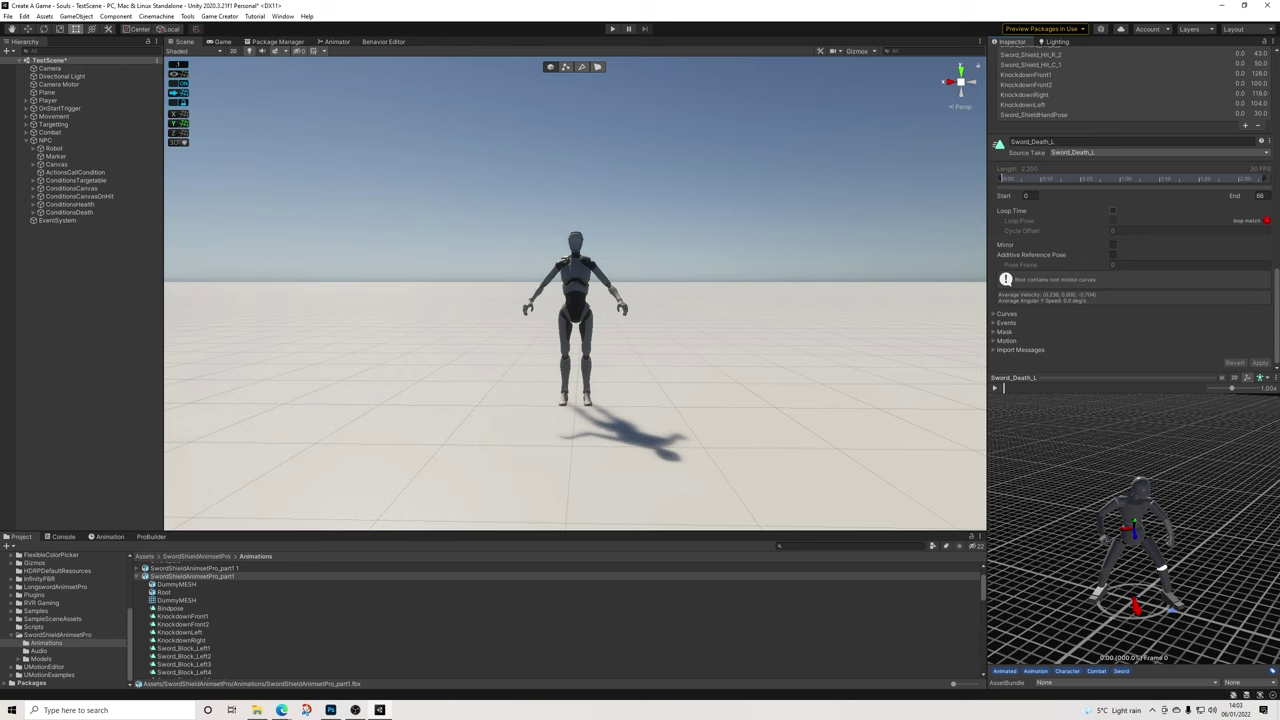
{"action": "scroll", "coordinate": [1130, 211], "scroll_direction": "up", "scroll_amount": 6}
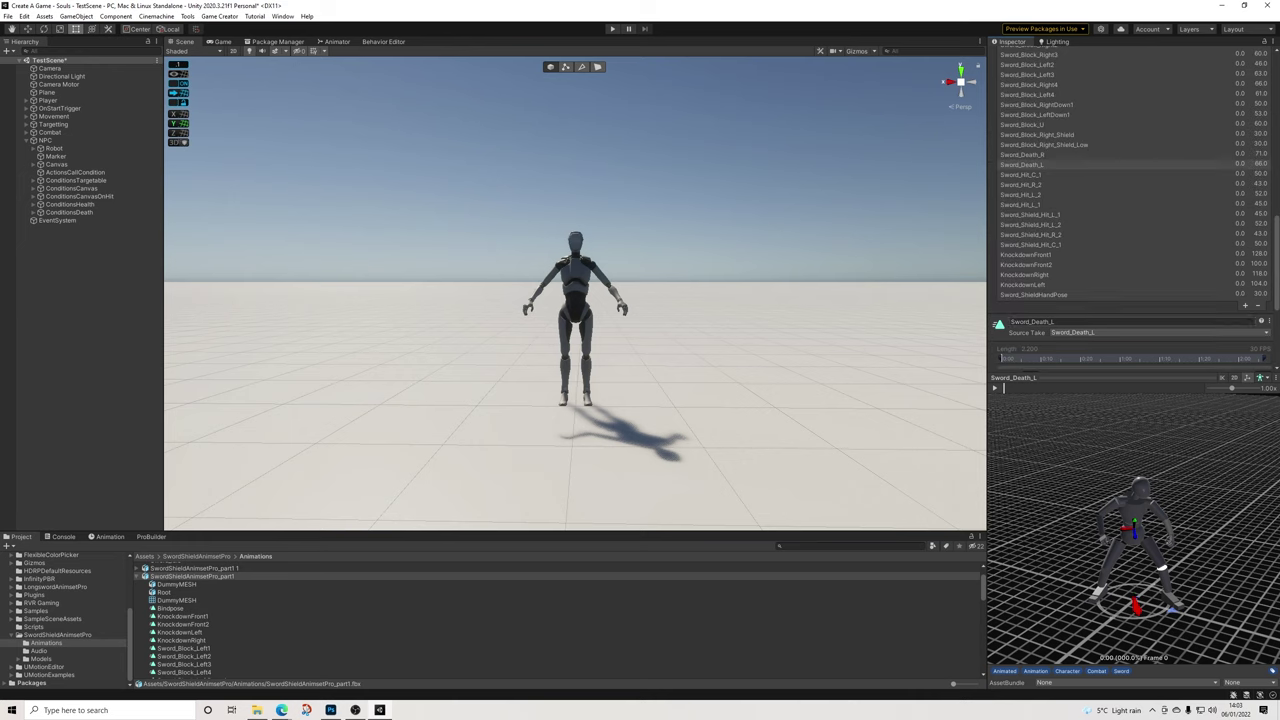
{"action": "scroll", "coordinate": [1130, 211], "scroll_direction": "down", "scroll_amount": 6}
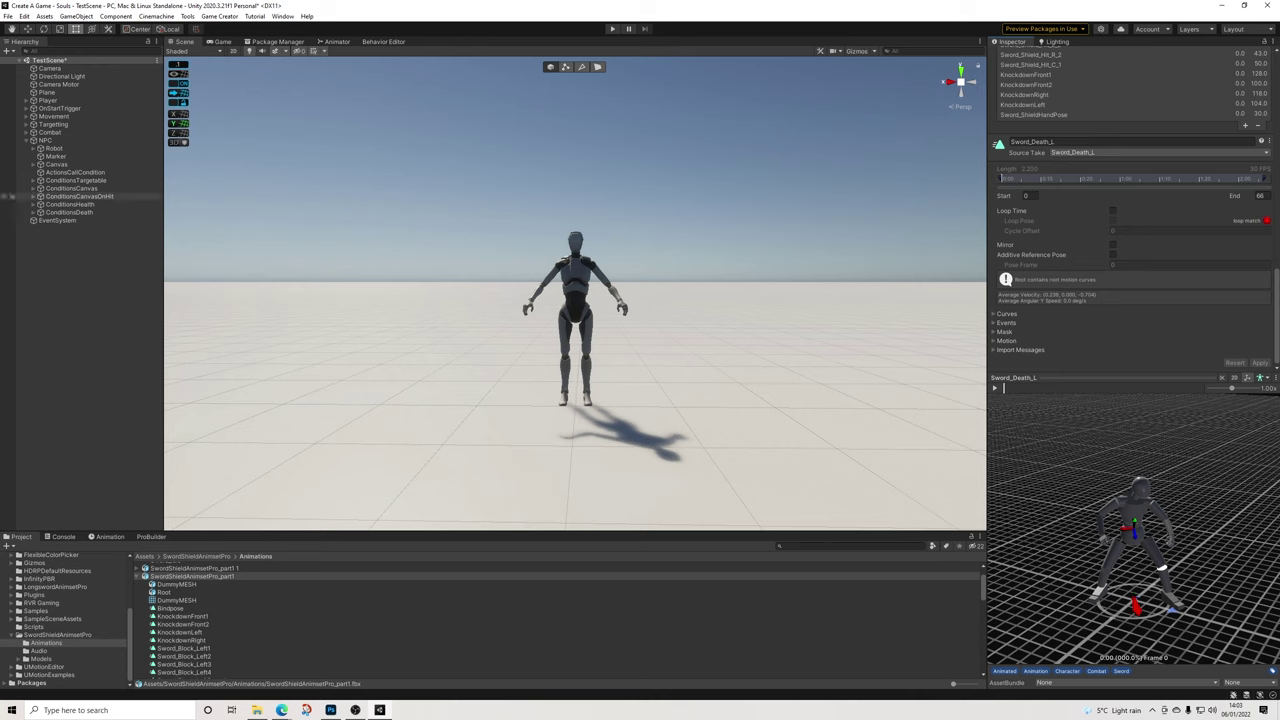
Add an Enable Component action to ConditionsDeath and place it above the Change NPC state action
{"action": "left_click", "coordinate": [46, 140]}
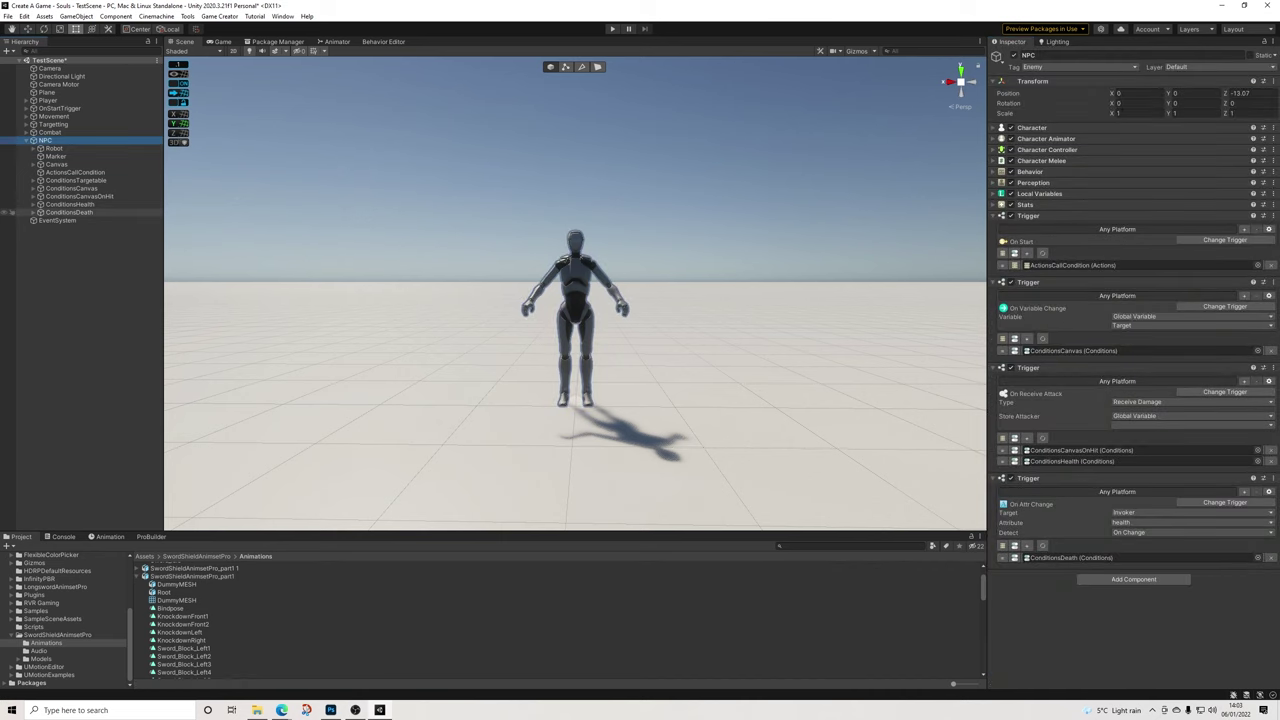
{"action": "left_click", "coordinate": [76, 212]}
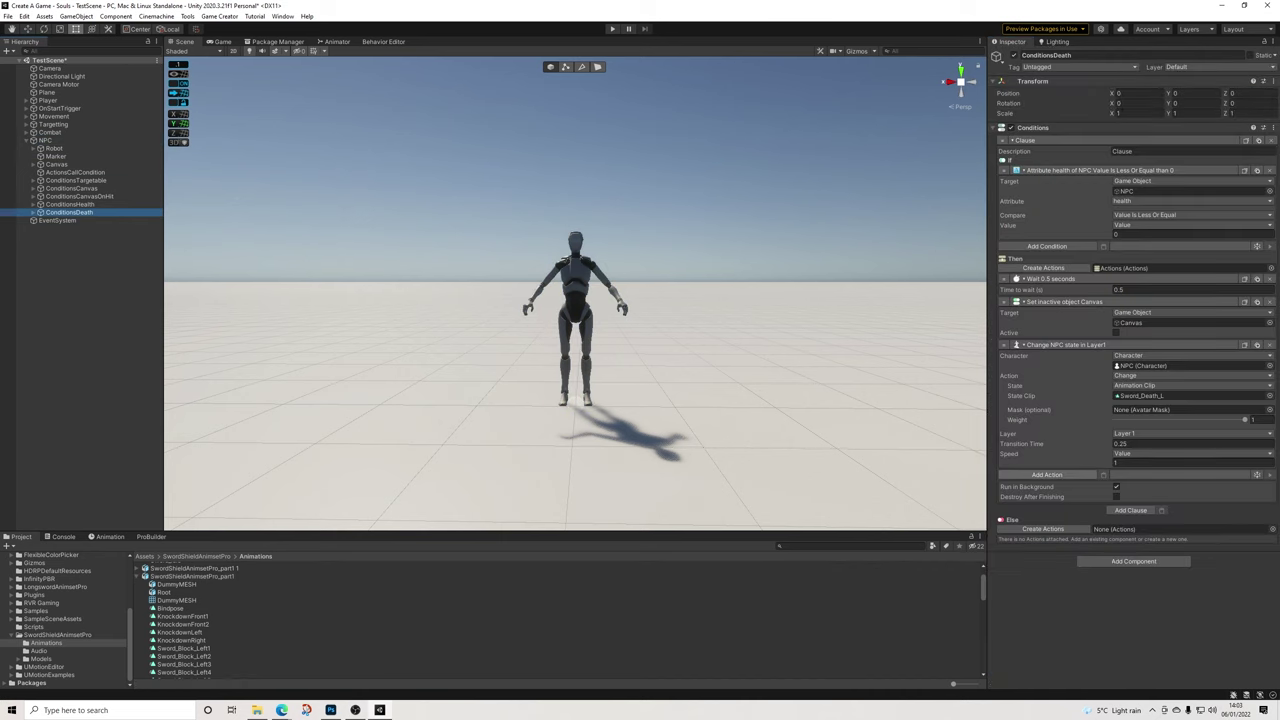
{"action": "left_click", "coordinate": [1047, 474]}
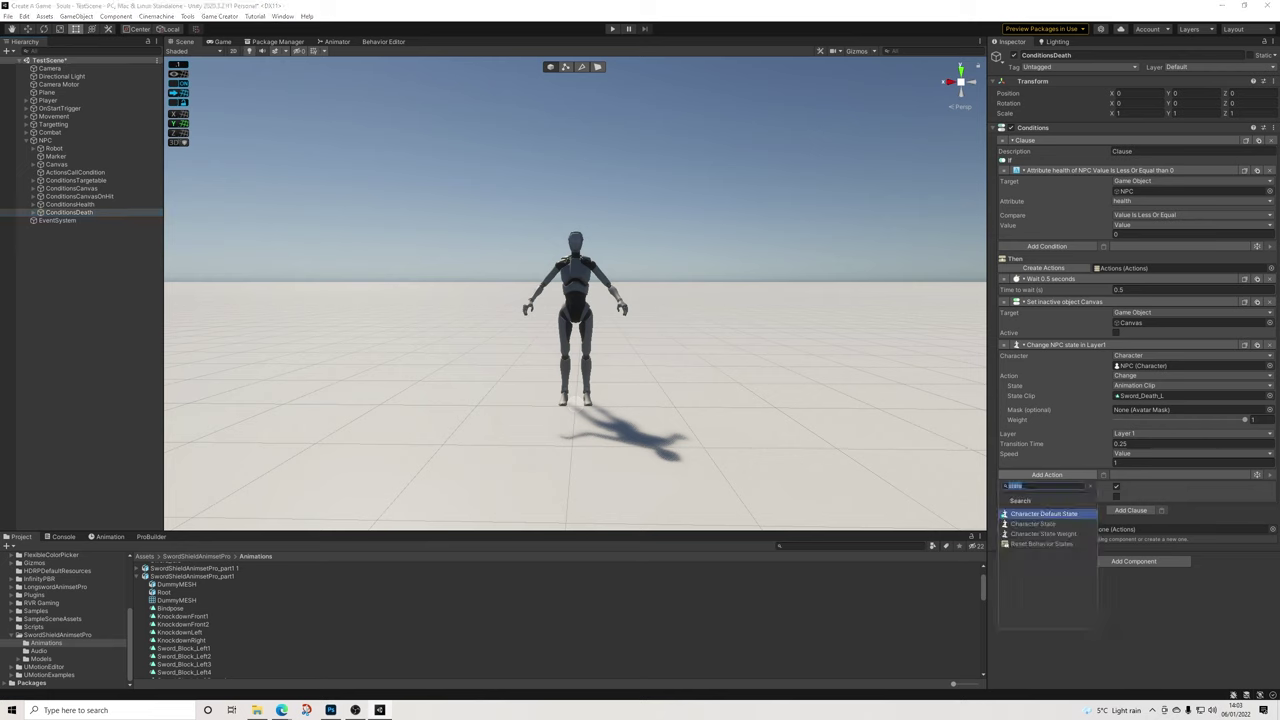
{"action": "type", "text": "com"}
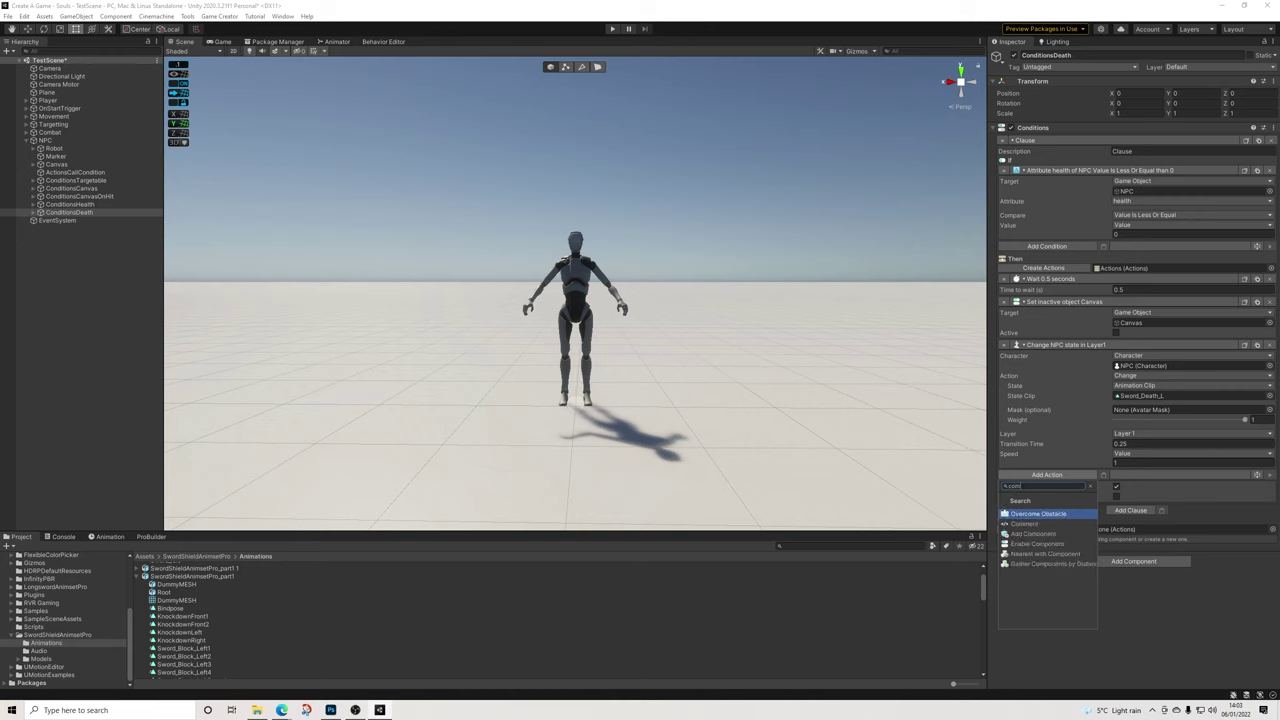
{"action": "key", "text": "Down"}
{"action": "key", "text": "Down"}
{"action": "key", "text": "Down"}
{"action": "key", "text": "Return"}
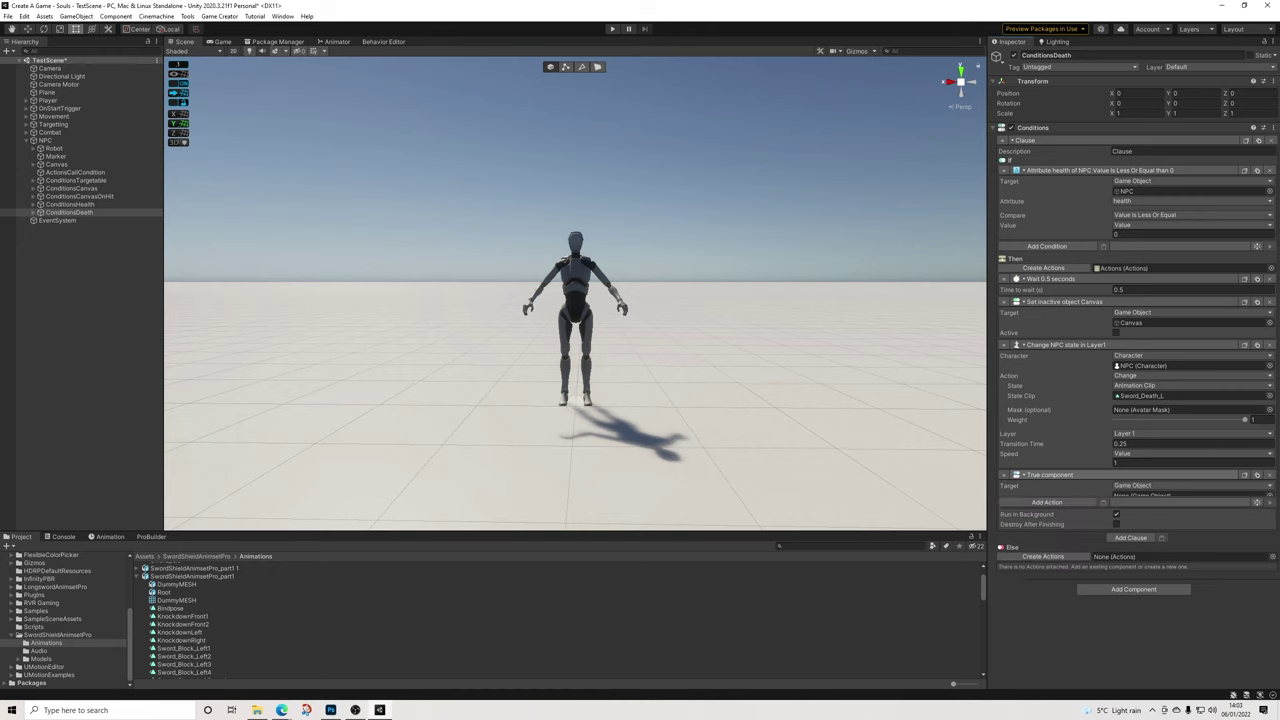
{"action": "left_click_drag", "start_coordinate": [1004, 475], "coordinate": [1004, 344]}
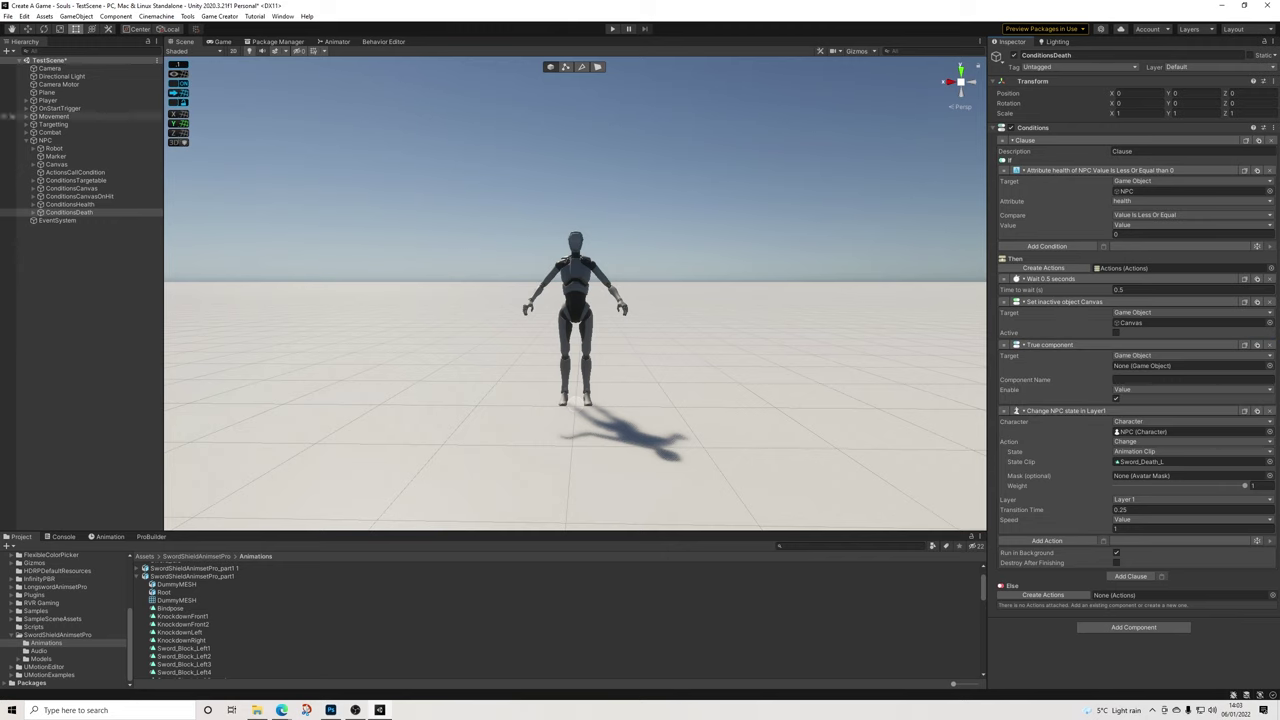
Make the Enable Component action disable the NPC game object's CharacterController component
{"action": "left_click_drag", "start_coordinate": [46, 140], "coordinate": [1190, 365]}
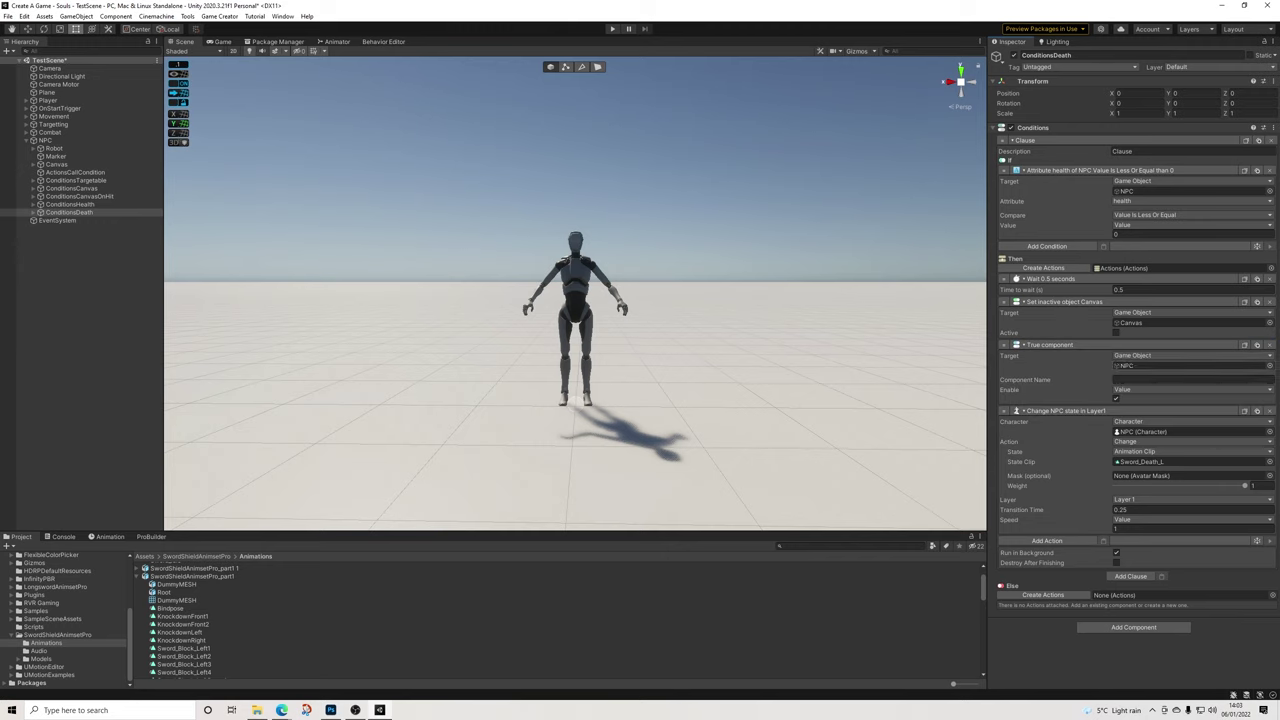
{"action": "type", "text": "CharacterController"}
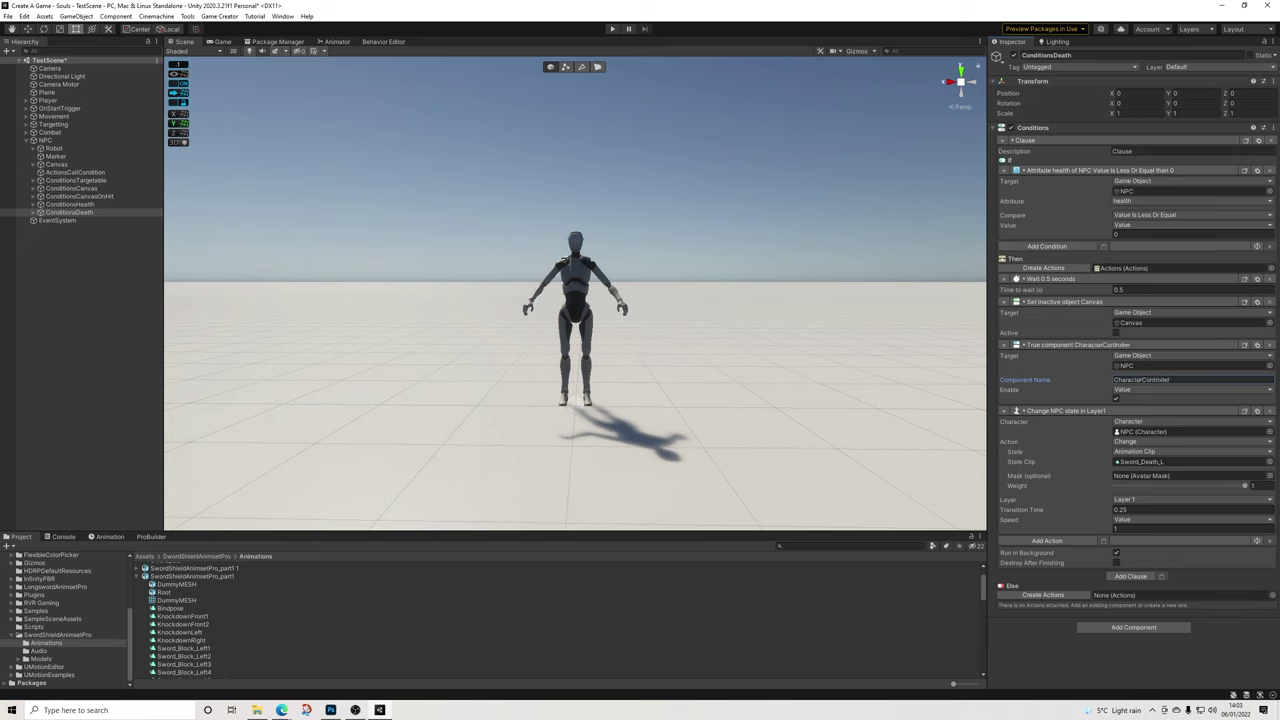
{"action": "left_click", "coordinate": [1116, 398]}
Add a Change Attribute action to the Then actions of ConditionsHealth
{"action": "left_click_drag", "start_coordinate": [640, 300], "coordinate": [530, 358], "text": "alt"}
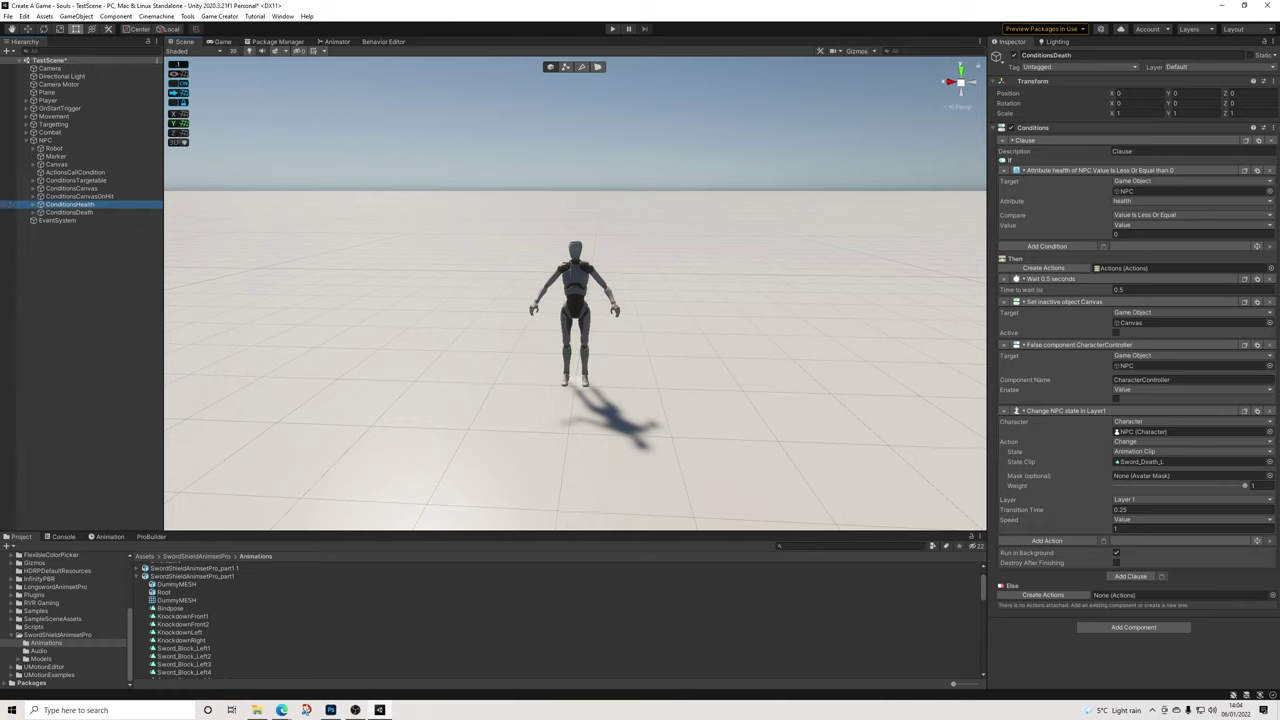
{"action": "left_click", "coordinate": [70, 204]}
{"action": "left_click", "coordinate": [1047, 279]}
{"action": "left_click", "coordinate": [1047, 278]}
{"action": "type", "text": "com"}
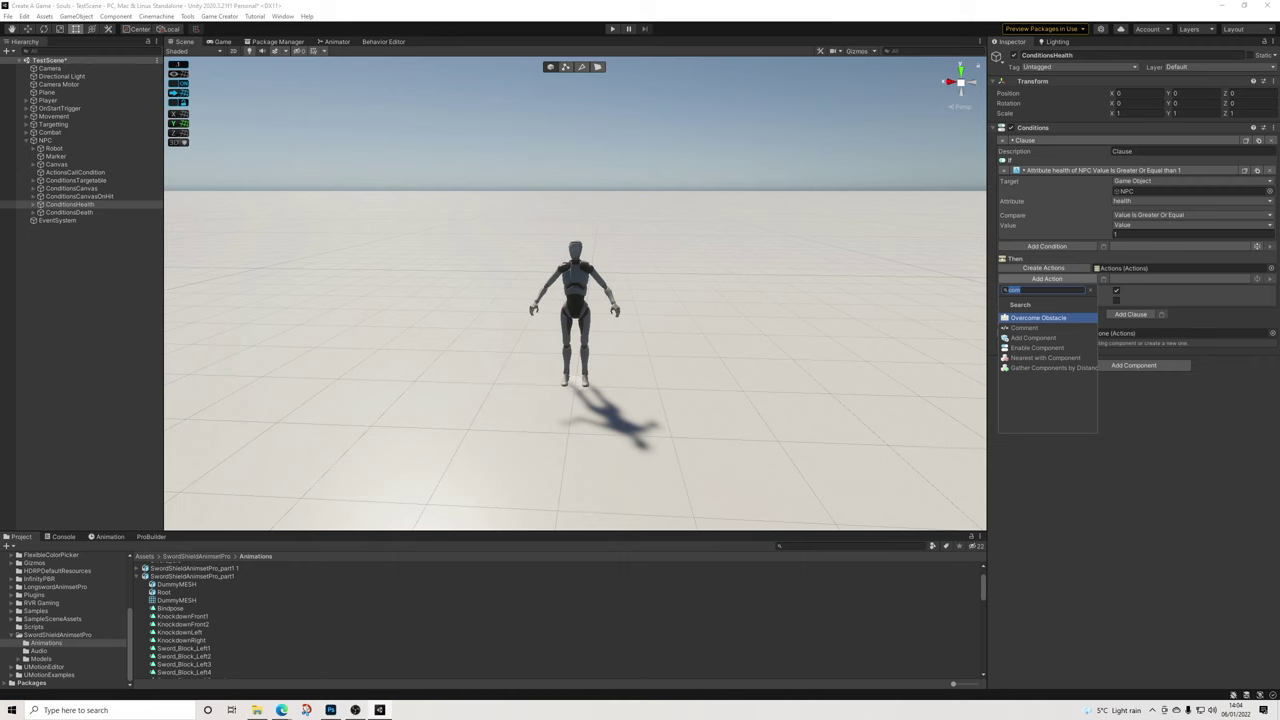
{"action": "type", "text": "att"}
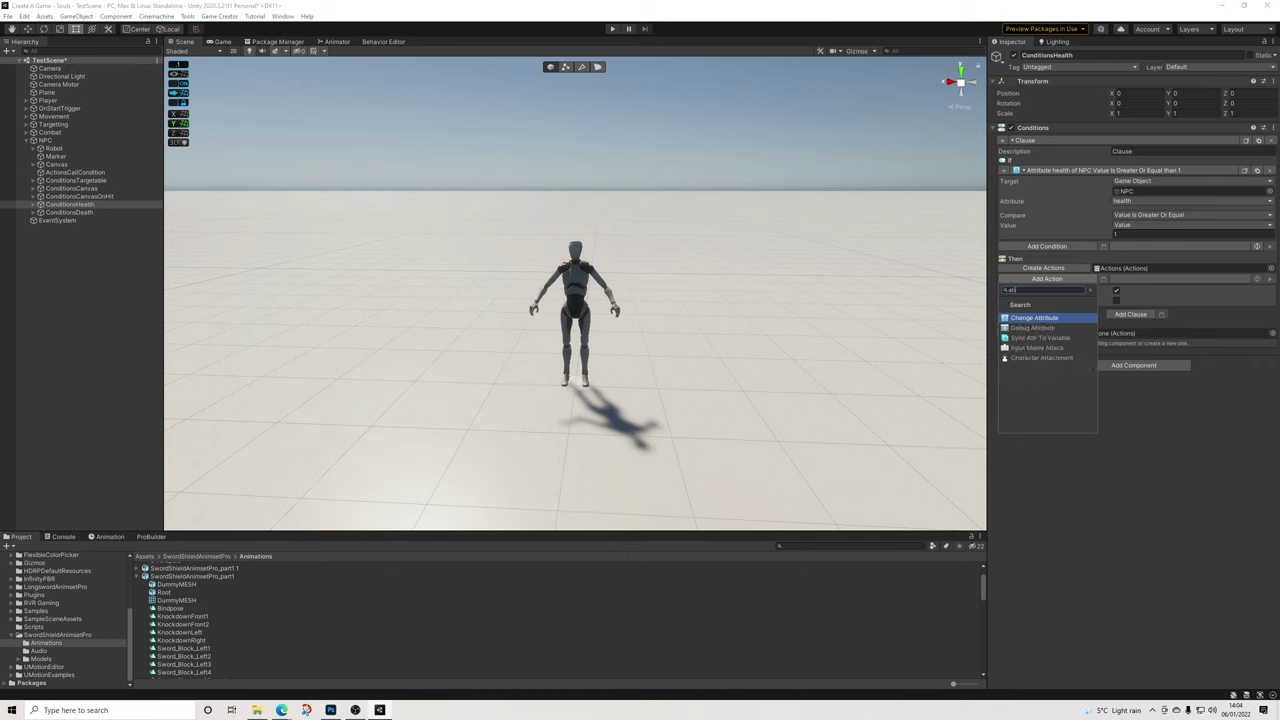
{"action": "left_click", "coordinate": [1036, 318]}
Target the Change Attribute action at the NPC game object's health attribute with the Subtract operation
{"action": "left_click", "coordinate": [1152, 290]}
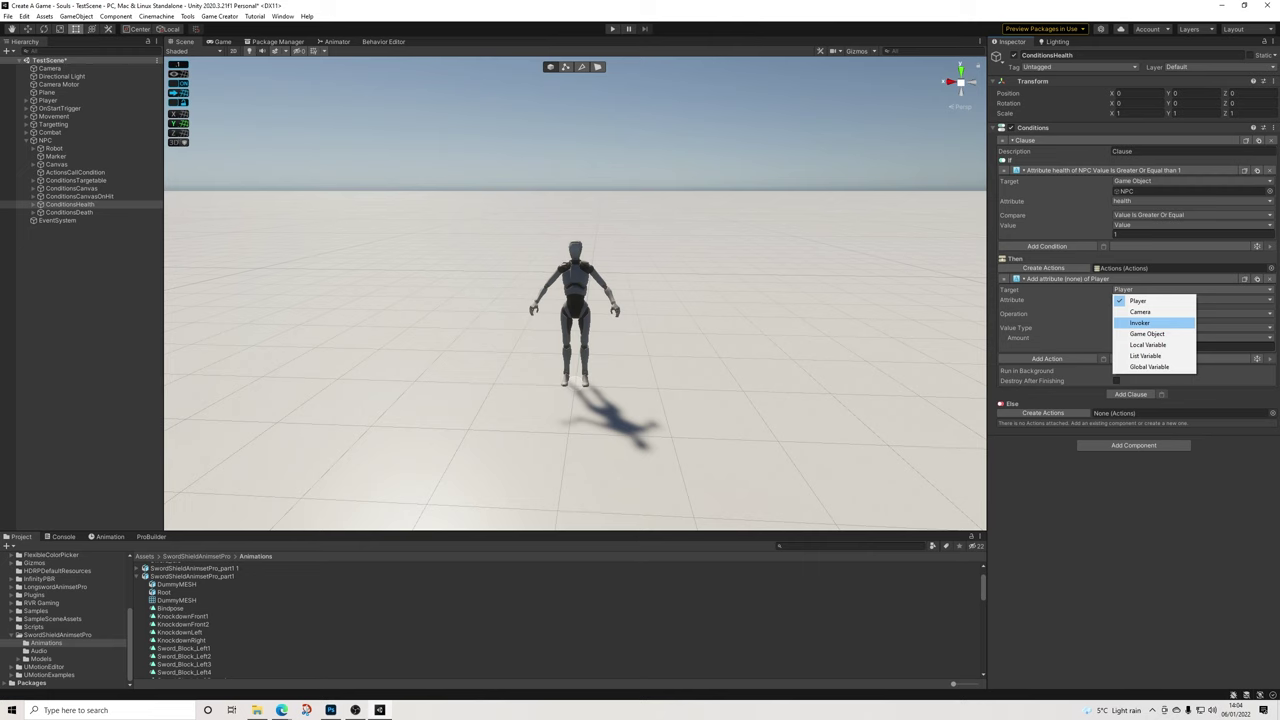
{"action": "left_click", "coordinate": [1147, 334]}
{"action": "left_click_drag", "start_coordinate": [46, 141], "coordinate": [1150, 300]}
{"action": "left_click", "coordinate": [1150, 310]}
{"action": "left_click", "coordinate": [1148, 335]}
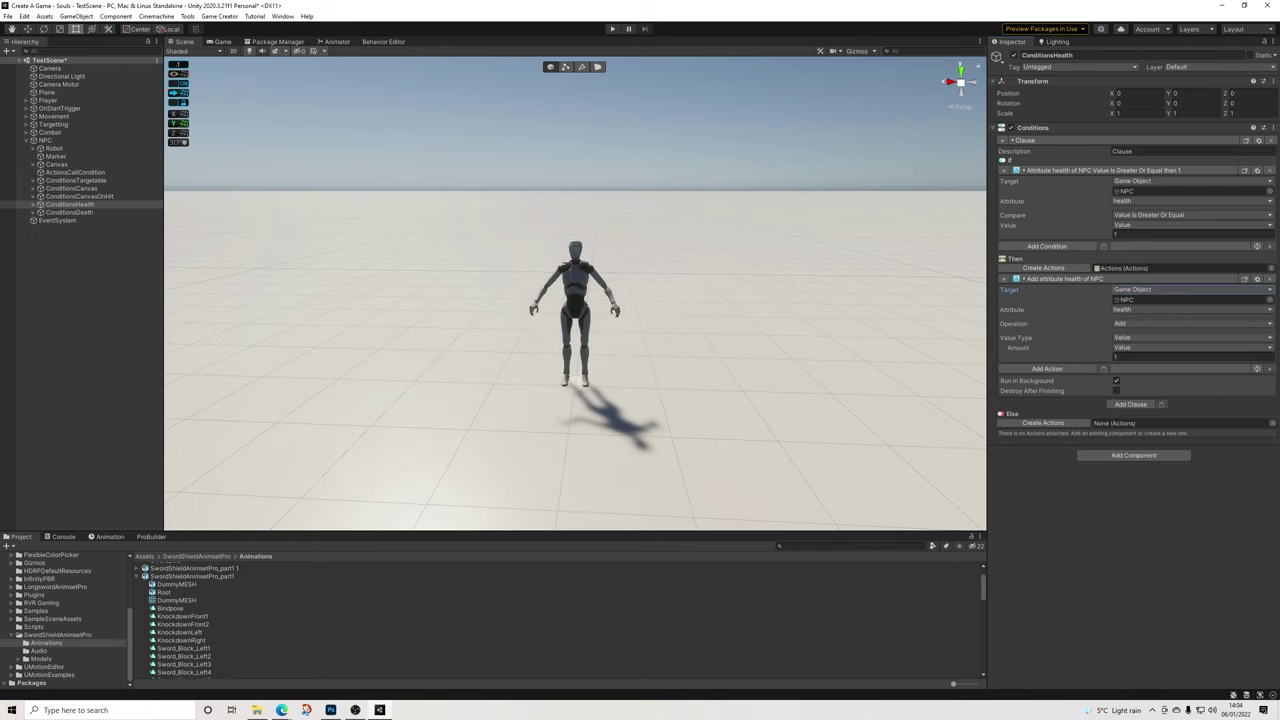
{"action": "left_click", "coordinate": [1190, 323]}
{"action": "left_click", "coordinate": [1140, 357]}
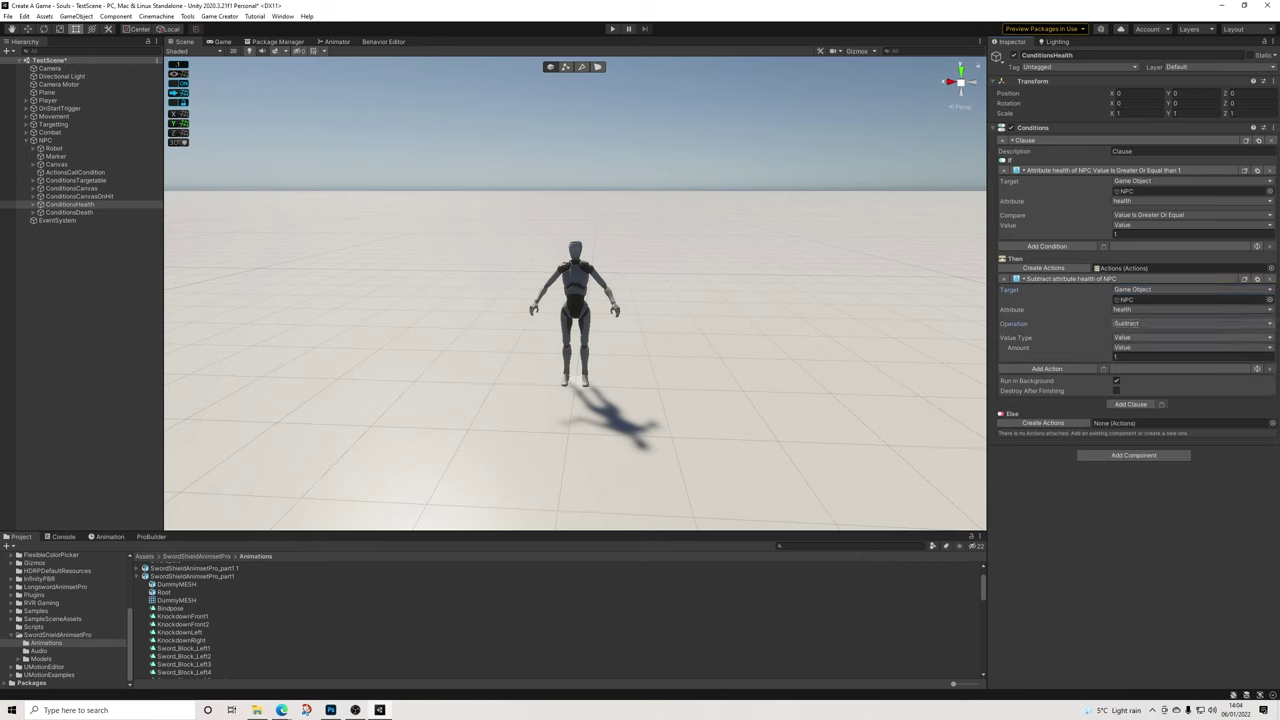
Set the subtracted amount to use the global variable PlayerDamageStr
{"action": "left_click", "coordinate": [1190, 347]}
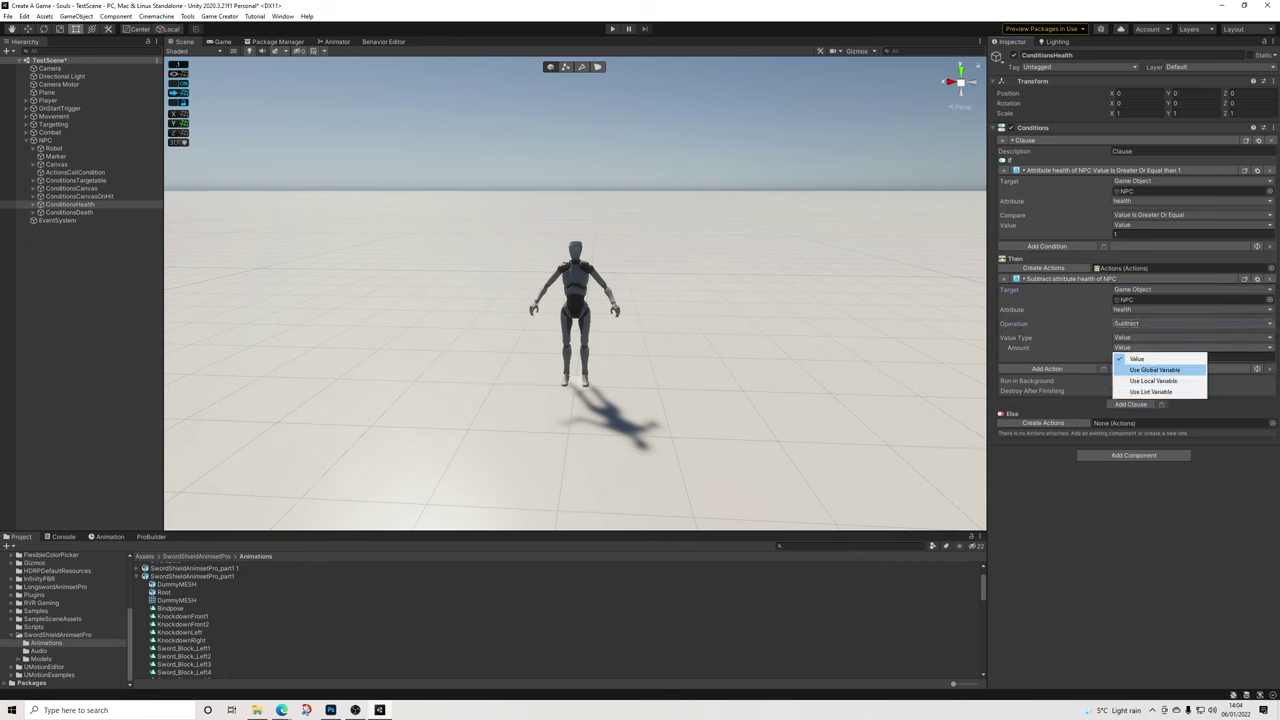
{"action": "left_click", "coordinate": [1150, 369]}
{"action": "left_click", "coordinate": [1190, 356]}
{"action": "key", "text": "Down"}
{"action": "key", "text": "Down"}
{"action": "key", "text": "Down"}
{"action": "key", "text": "Down"}
{"action": "key", "text": "Down"}
{"action": "key", "text": "Down"}
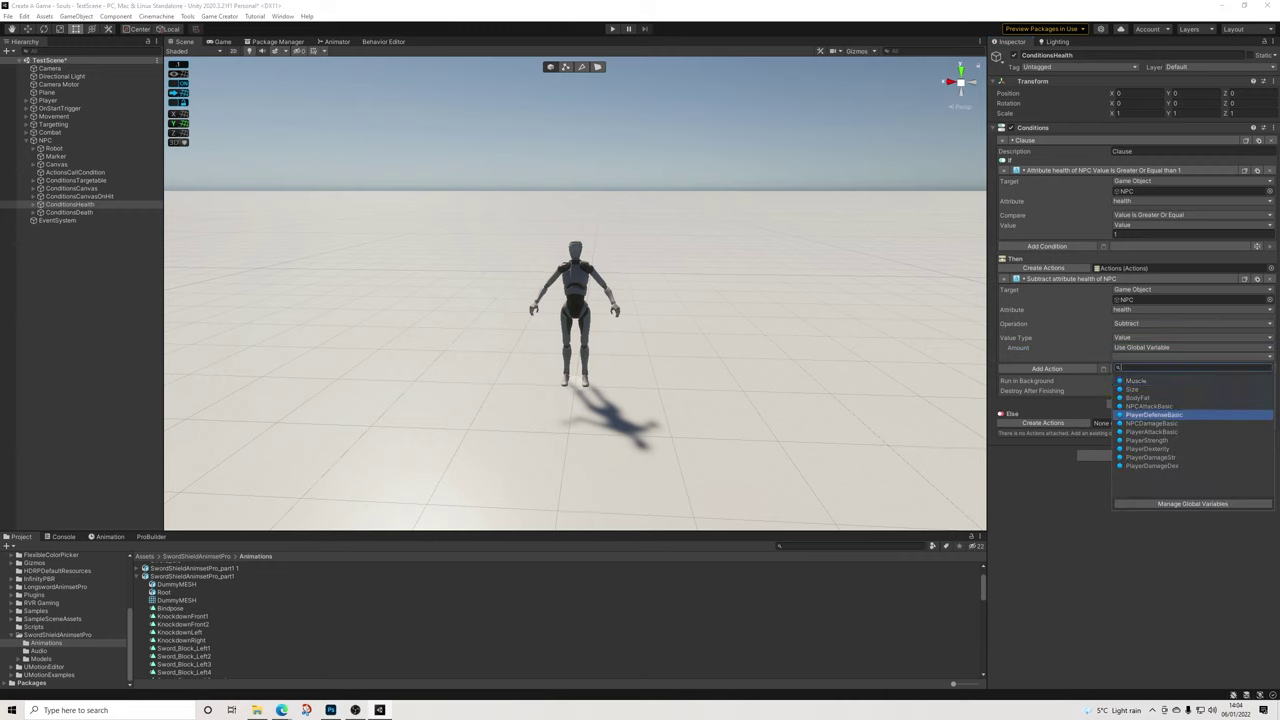
{"action": "key", "text": "Down"}
{"action": "key", "text": "Down"}
{"action": "key", "text": "Down"}
{"action": "key", "text": "Down"}
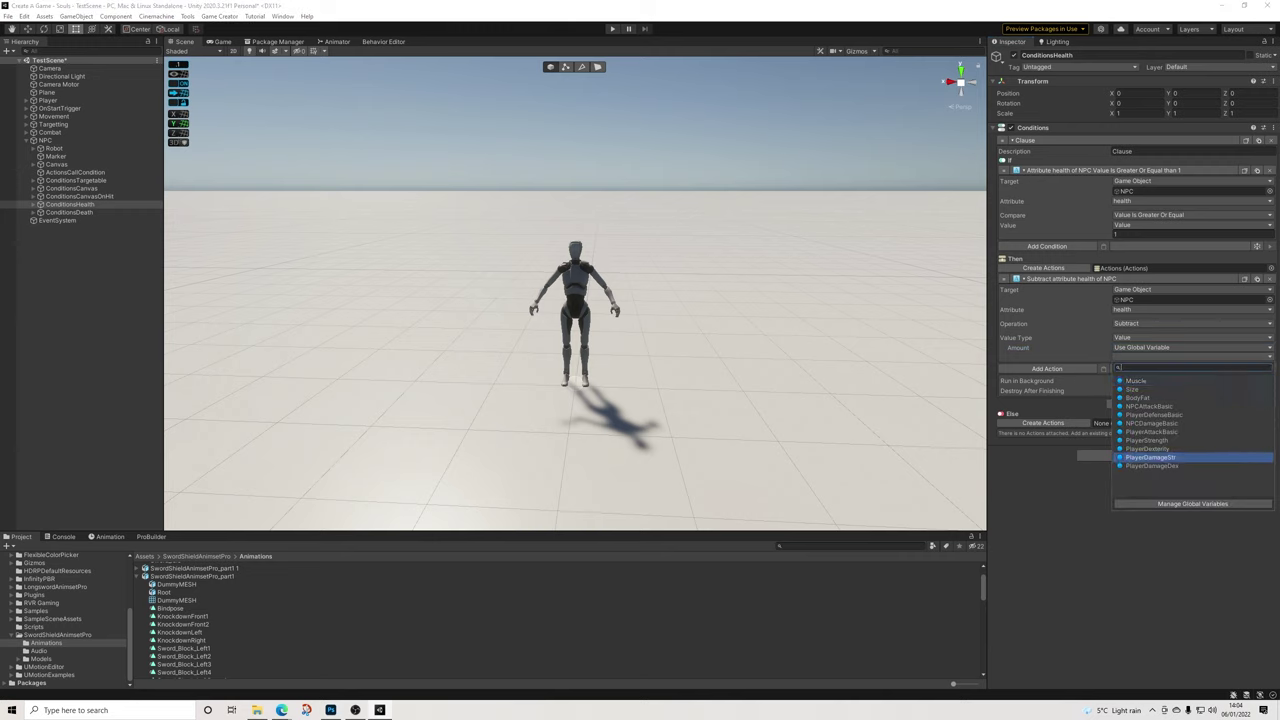
{"action": "key", "text": "Up"}
{"action": "key", "text": "Down"}
{"action": "key", "text": "Up"}
{"action": "key", "text": "Down"}
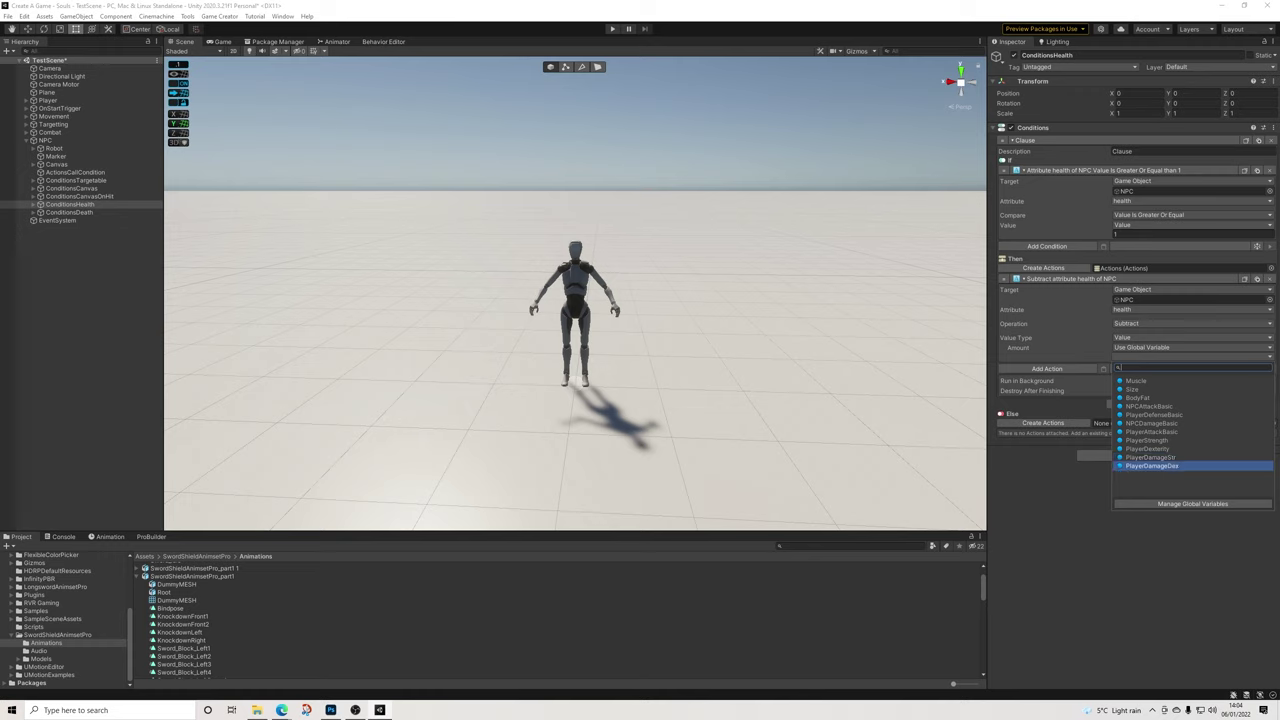
{"action": "key", "text": "Up"}
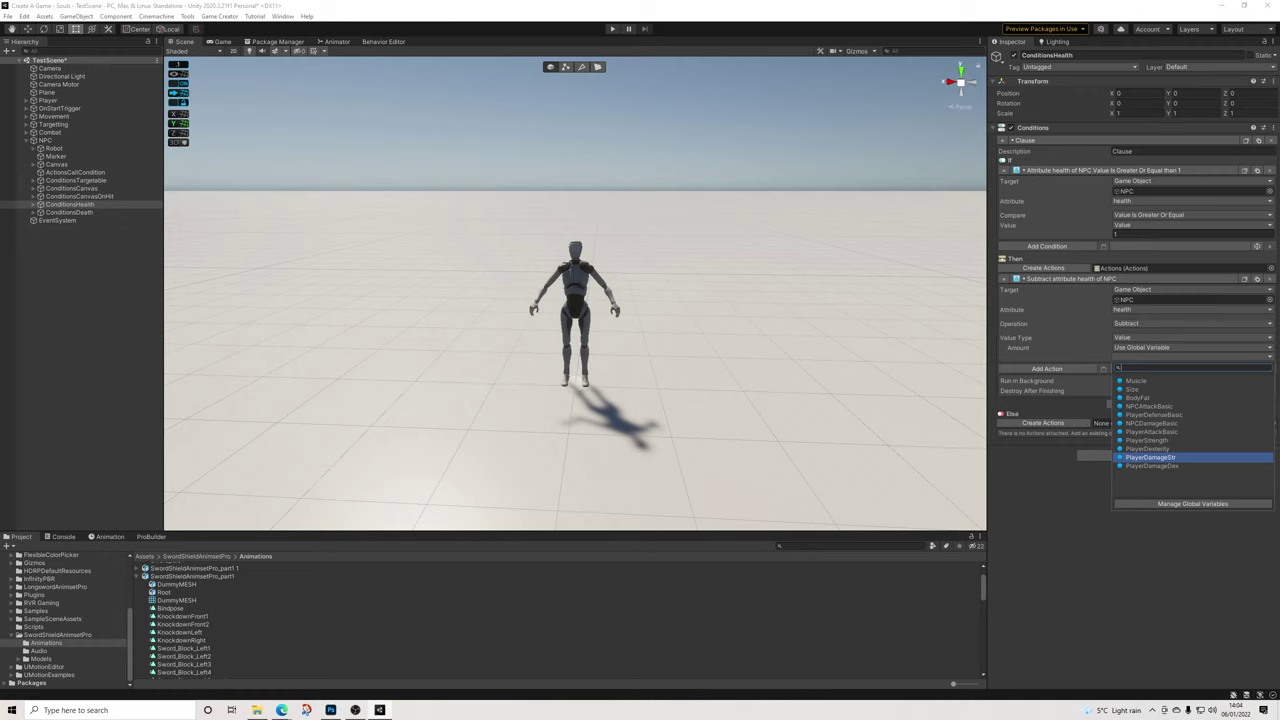
{"action": "key", "text": "Return"}
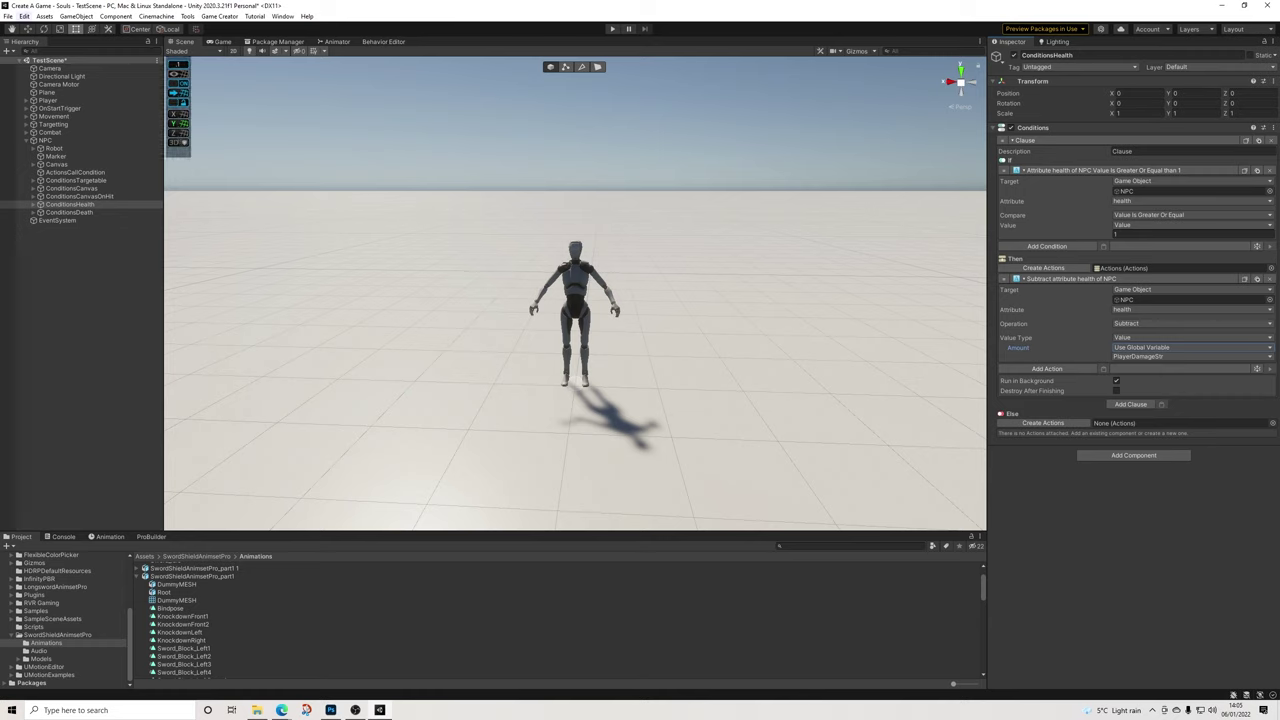
Save the scene and check the triggers on the NPC object
{"action": "left_click", "coordinate": [8, 16]}
{"action": "left_click", "coordinate": [30, 64]}
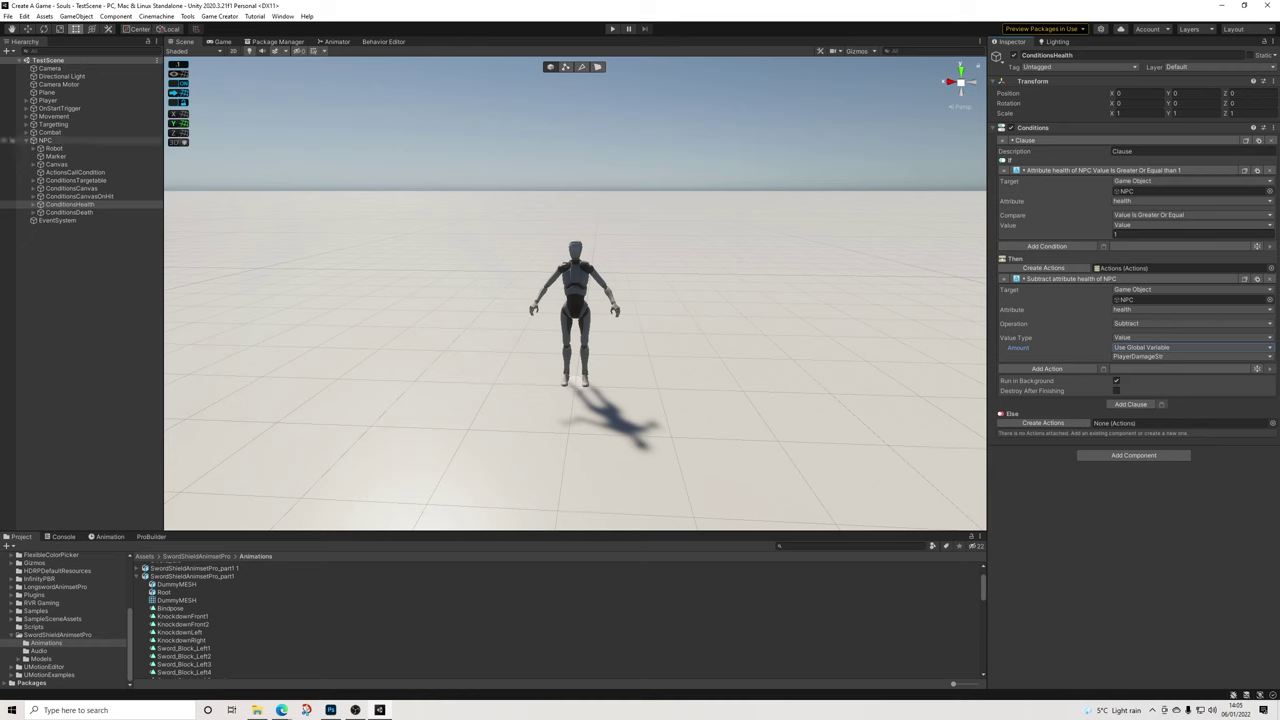
{"action": "left_click", "coordinate": [44, 140]}
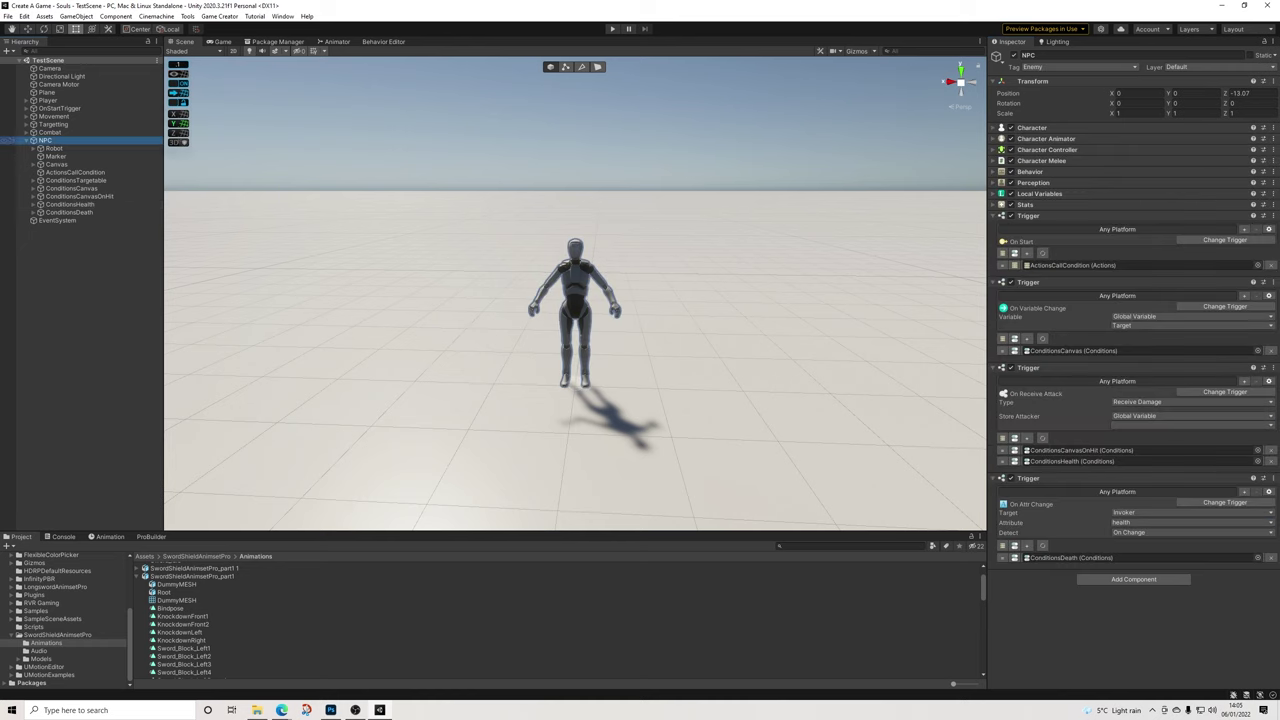
{"action": "left_click", "coordinate": [8, 16]}
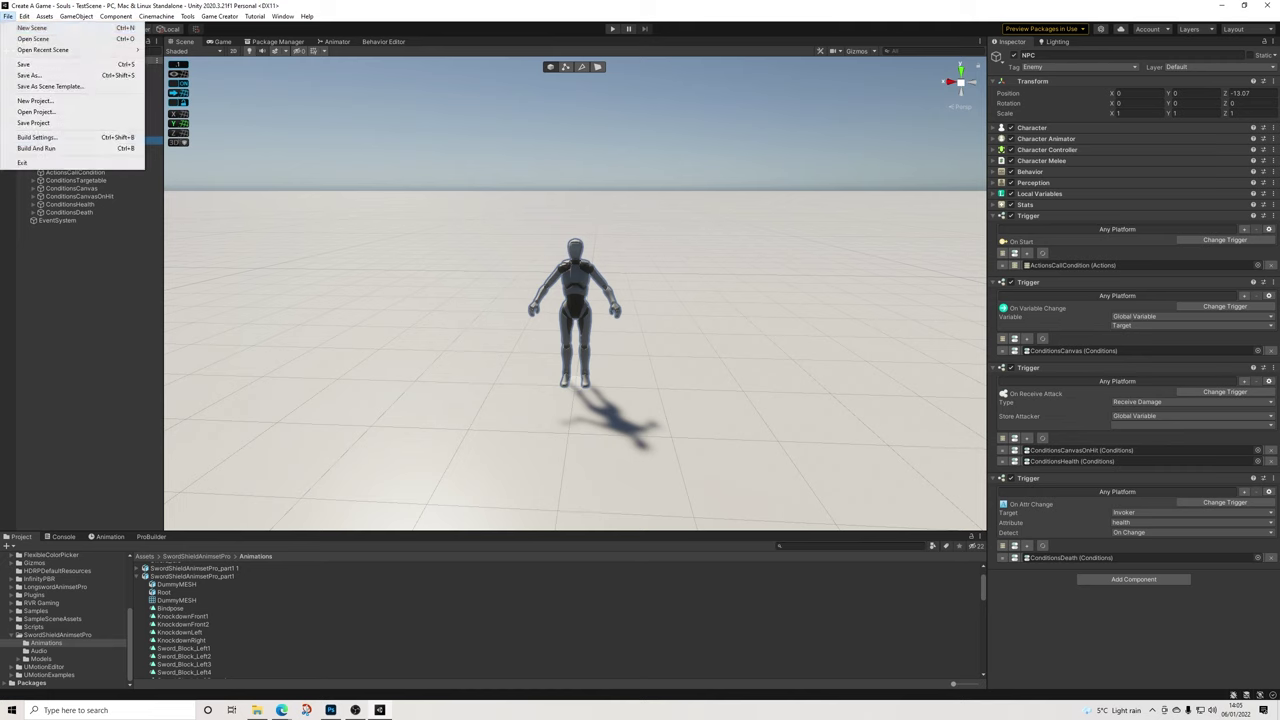
{"action": "left_click", "coordinate": [30, 64]}
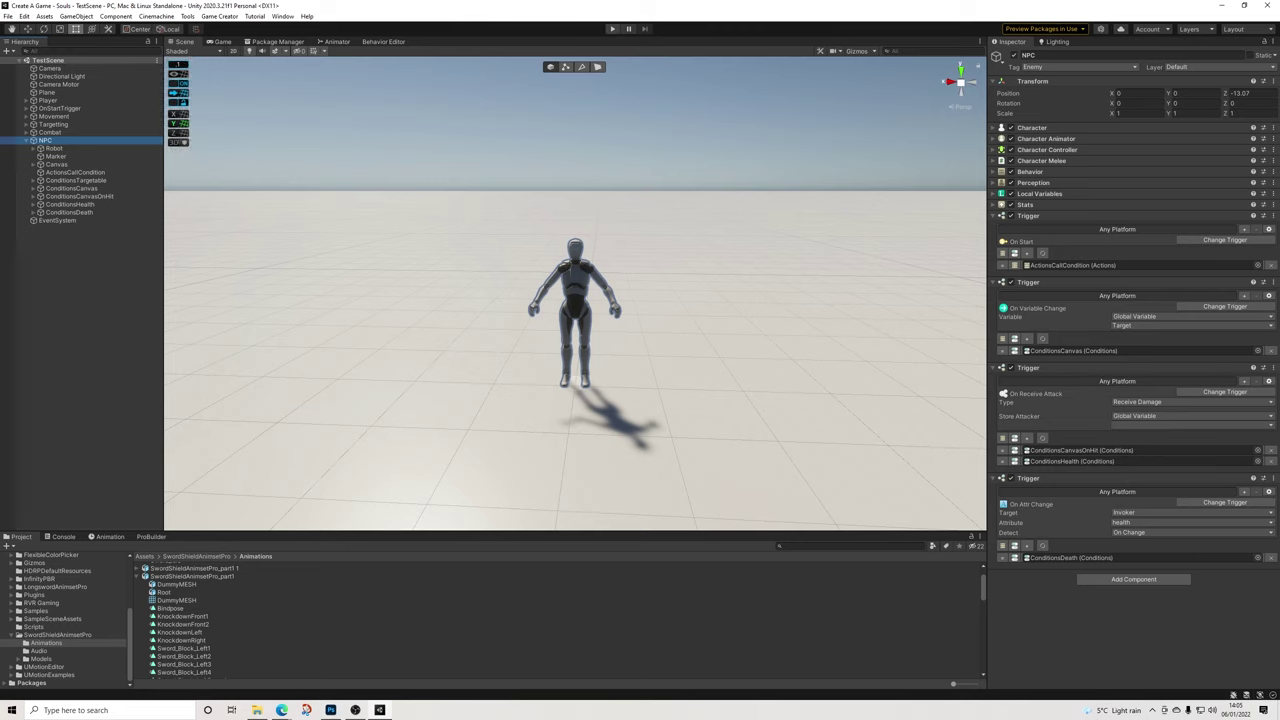
Play-test the scene by fighting the NPC to check its health bar and death, and exit play mode
{"action": "left_click", "coordinate": [612, 28]}
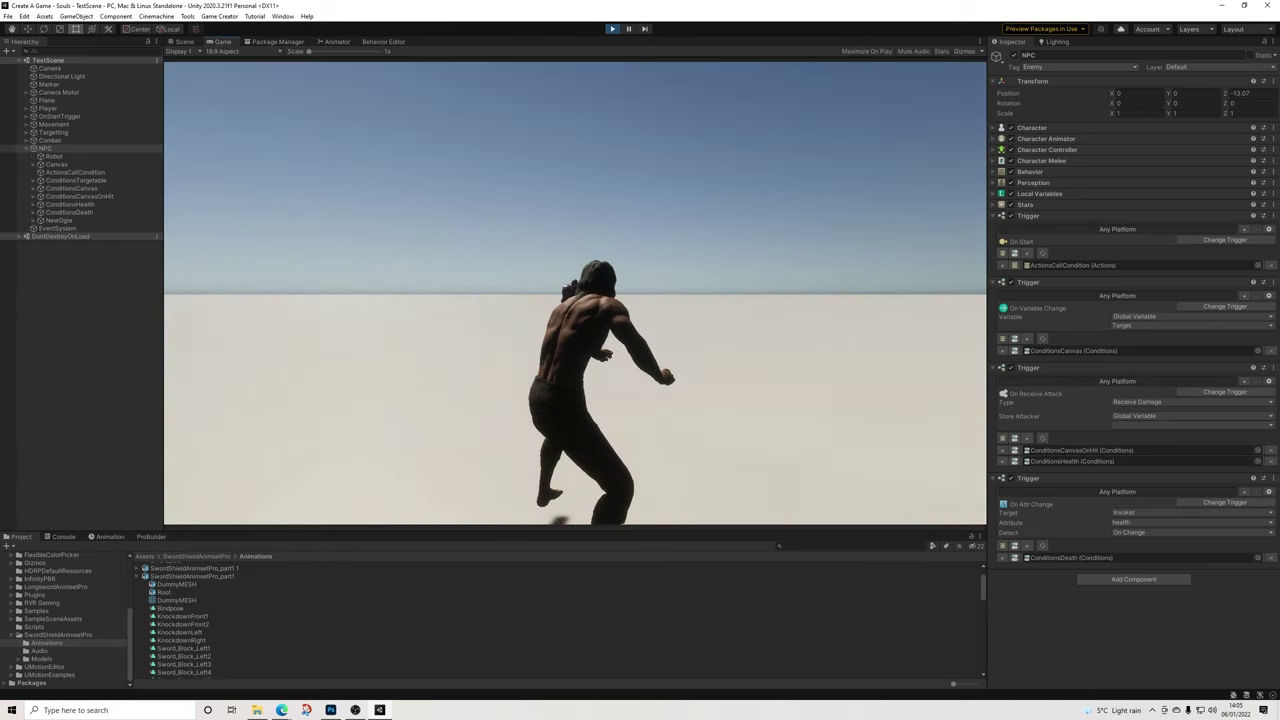
{"action": "key", "text": "w"}
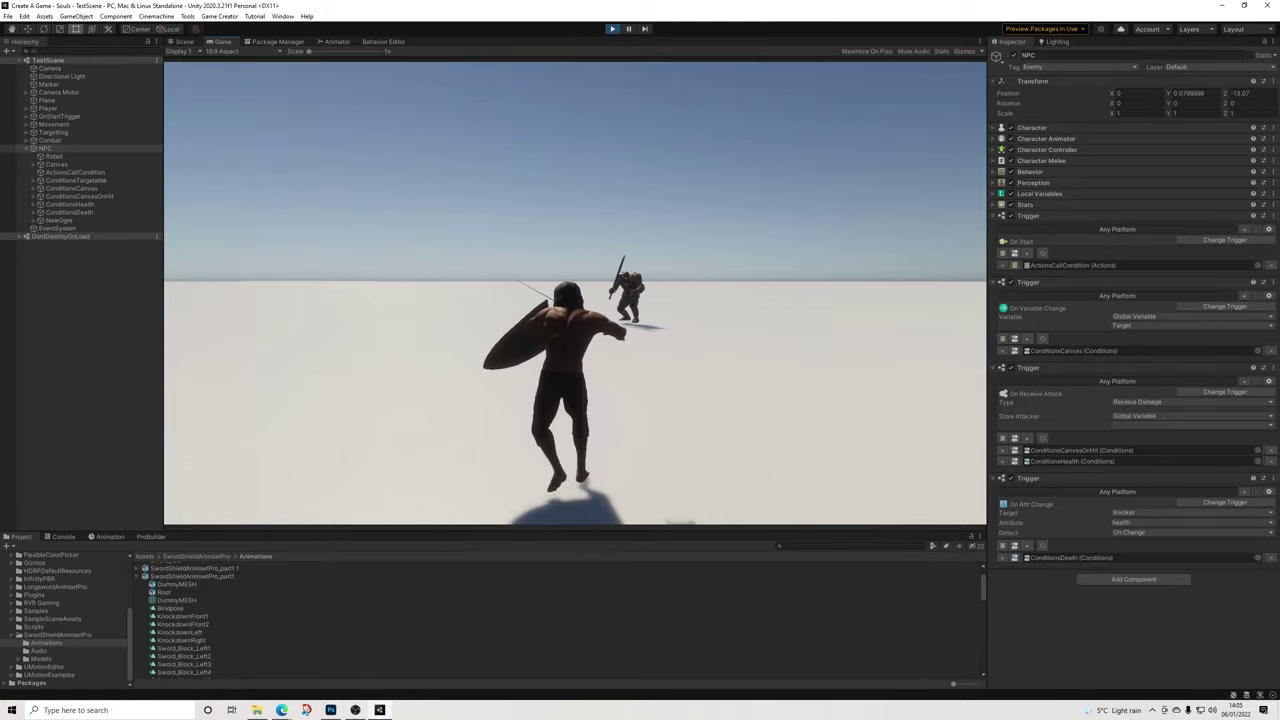
{"action": "key", "text": "w"}
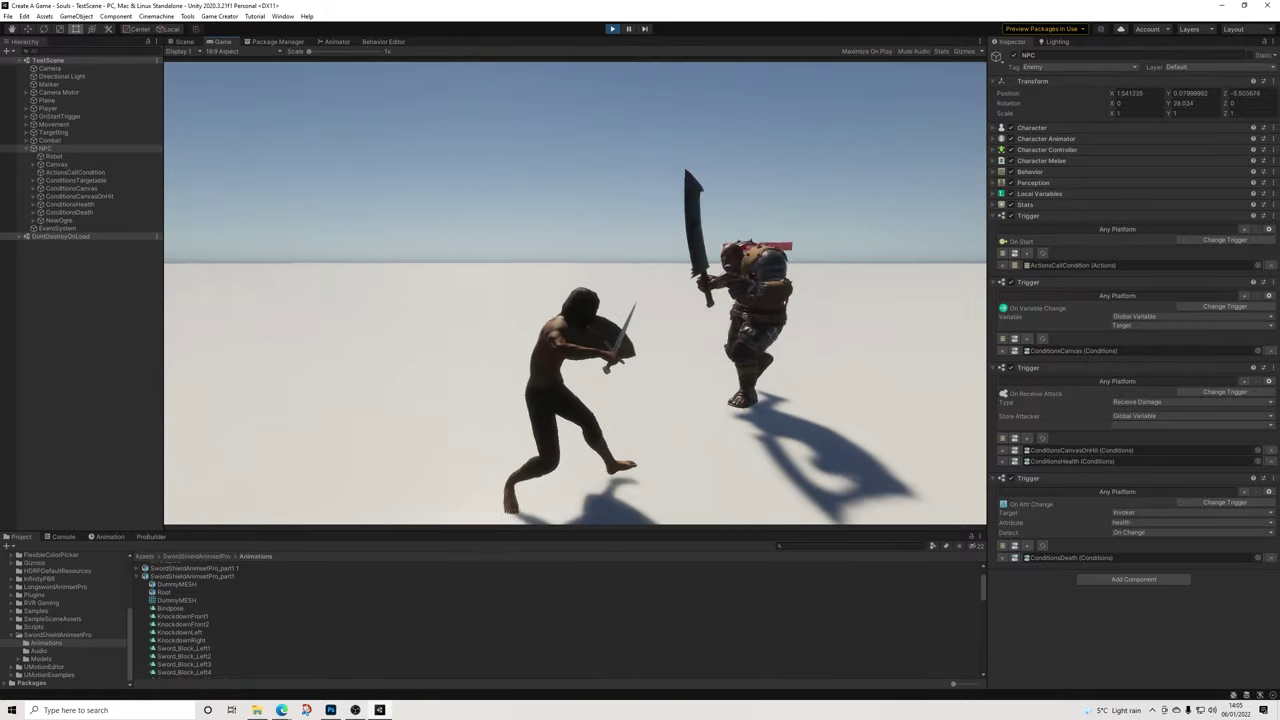
{"action": "key", "text": "w"}
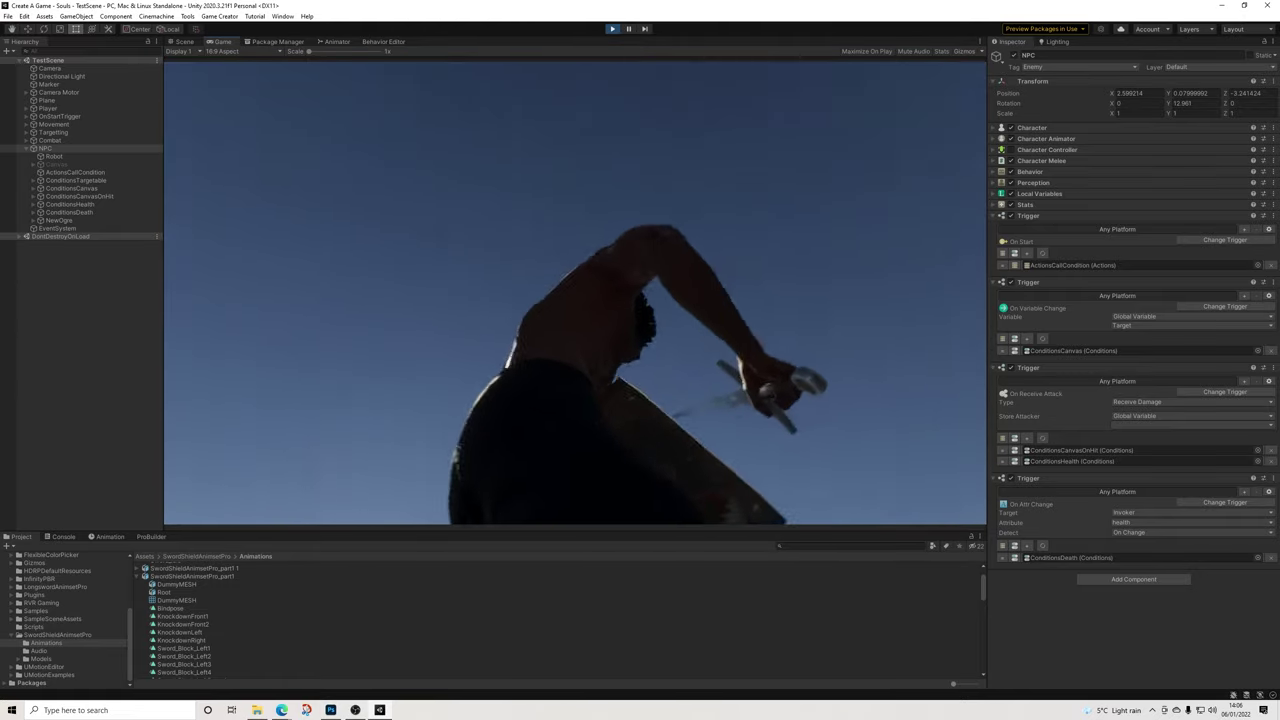
{"action": "key", "text": "ctrl+p"}
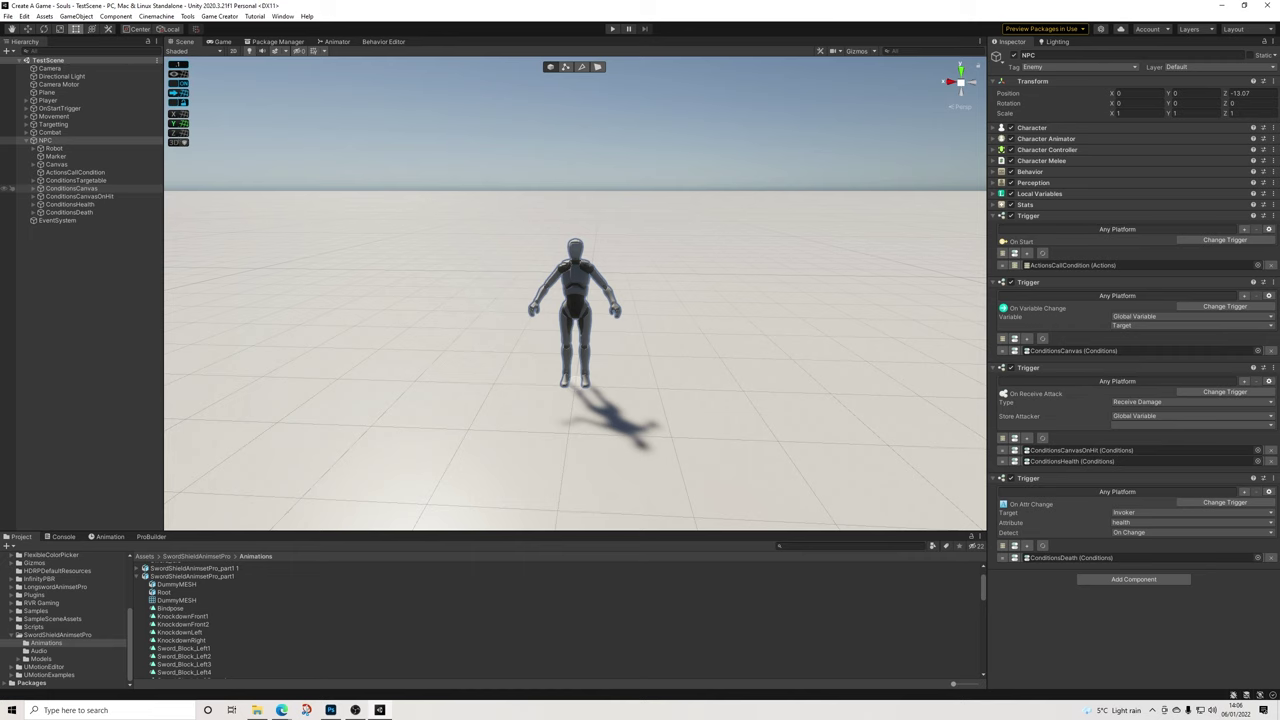
Review ConditionsCanvas and ConditionsCanvasOnHit, and set the NPC Canvas's Canvas Group Alpha to 1
{"action": "left_click", "coordinate": [72, 188]}
{"action": "left_click", "coordinate": [79, 196]}
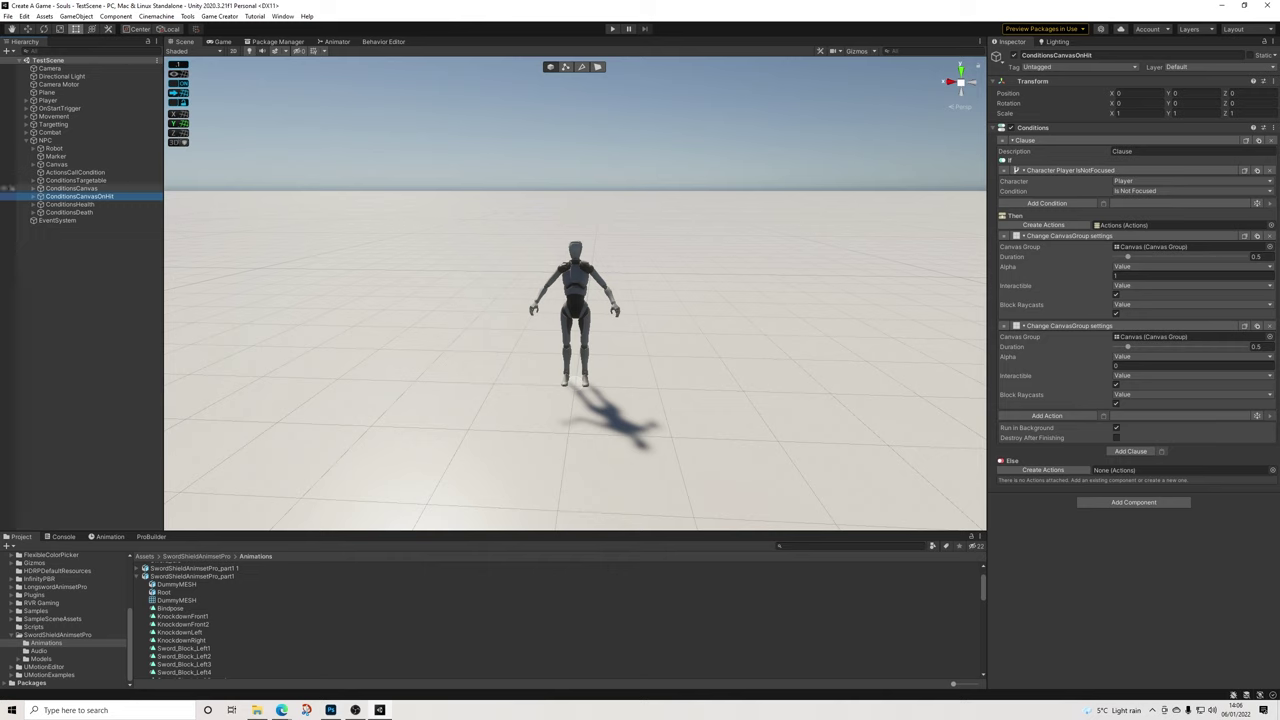
{"action": "left_click", "coordinate": [72, 188]}
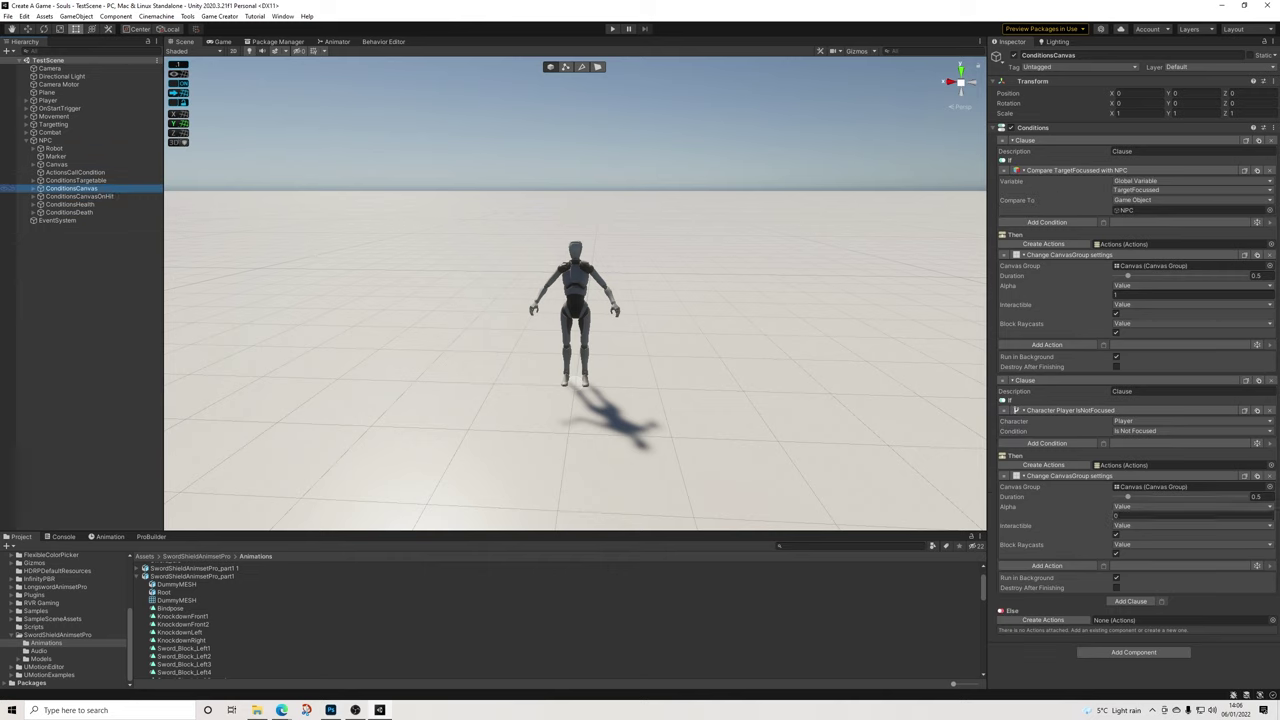
{"action": "left_click", "coordinate": [57, 164]}
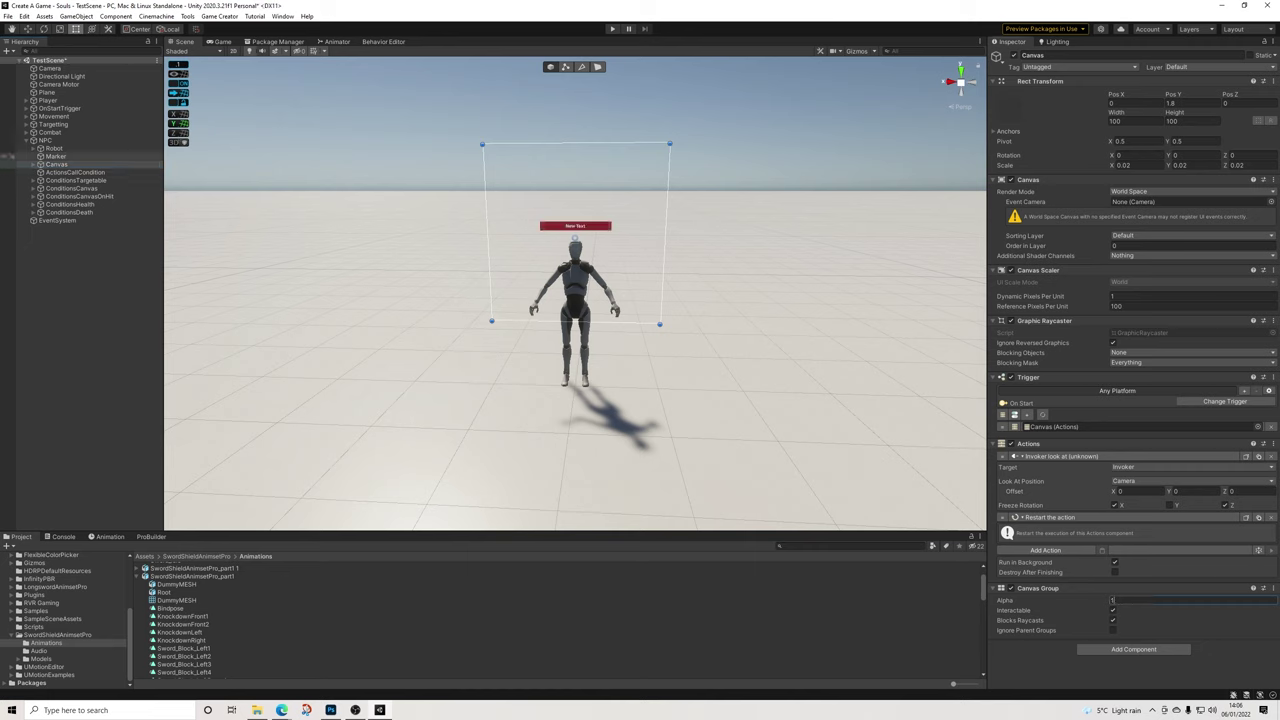
Raise the NPC's health bar Canvas above its head to Pos Y 1.9
{"action": "left_click", "coordinate": [50, 132]}
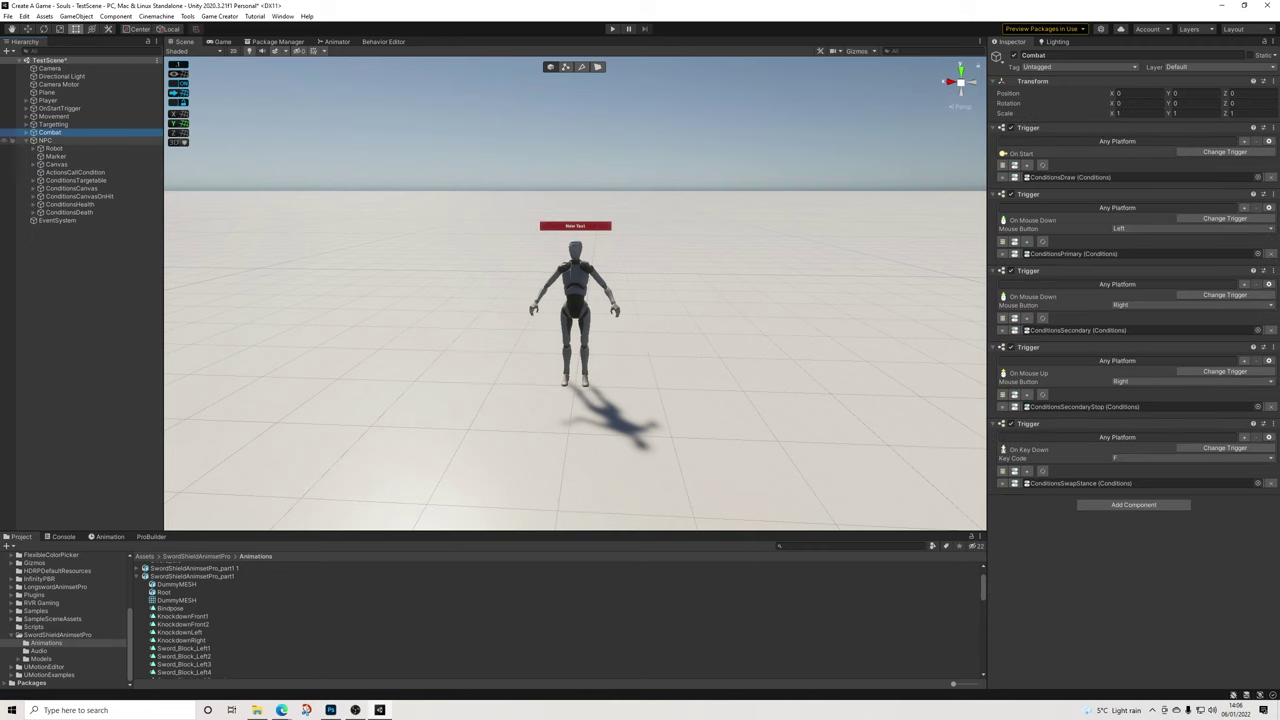
{"action": "left_click", "coordinate": [46, 140]}
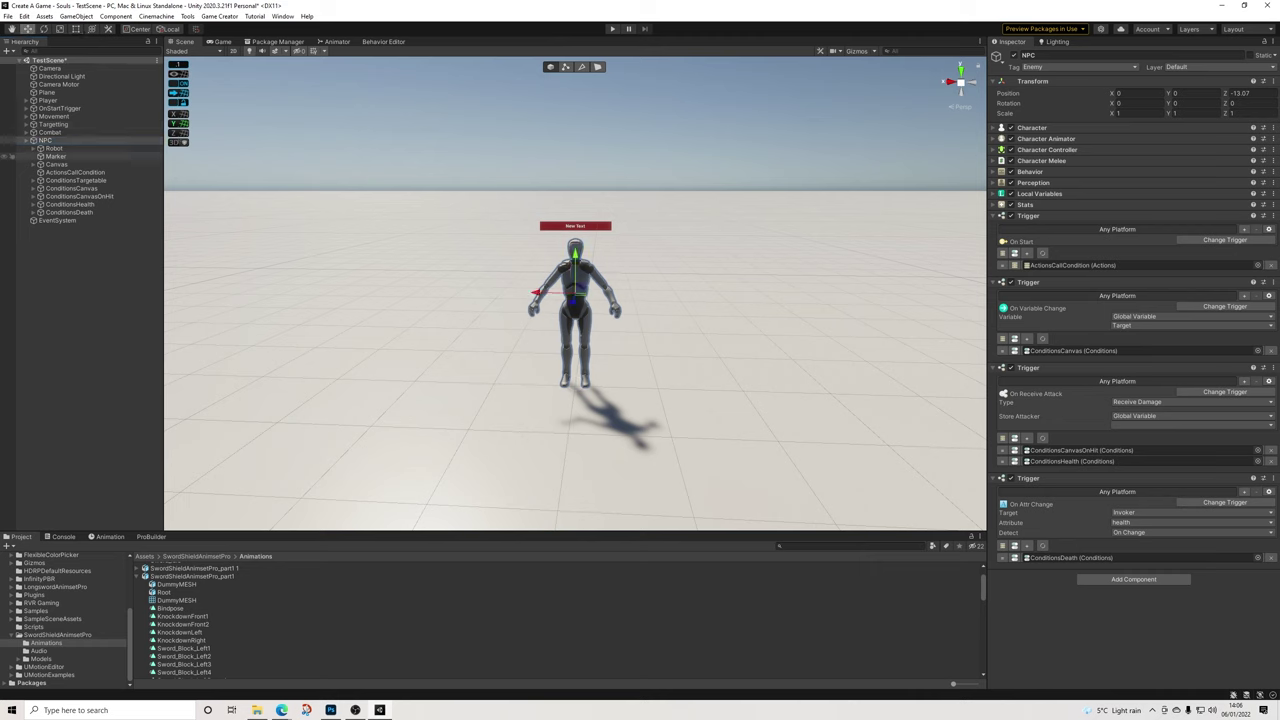
{"action": "left_click", "coordinate": [56, 164]}
{"action": "left_click_drag", "start_coordinate": [575, 199], "coordinate": [575, 190]}
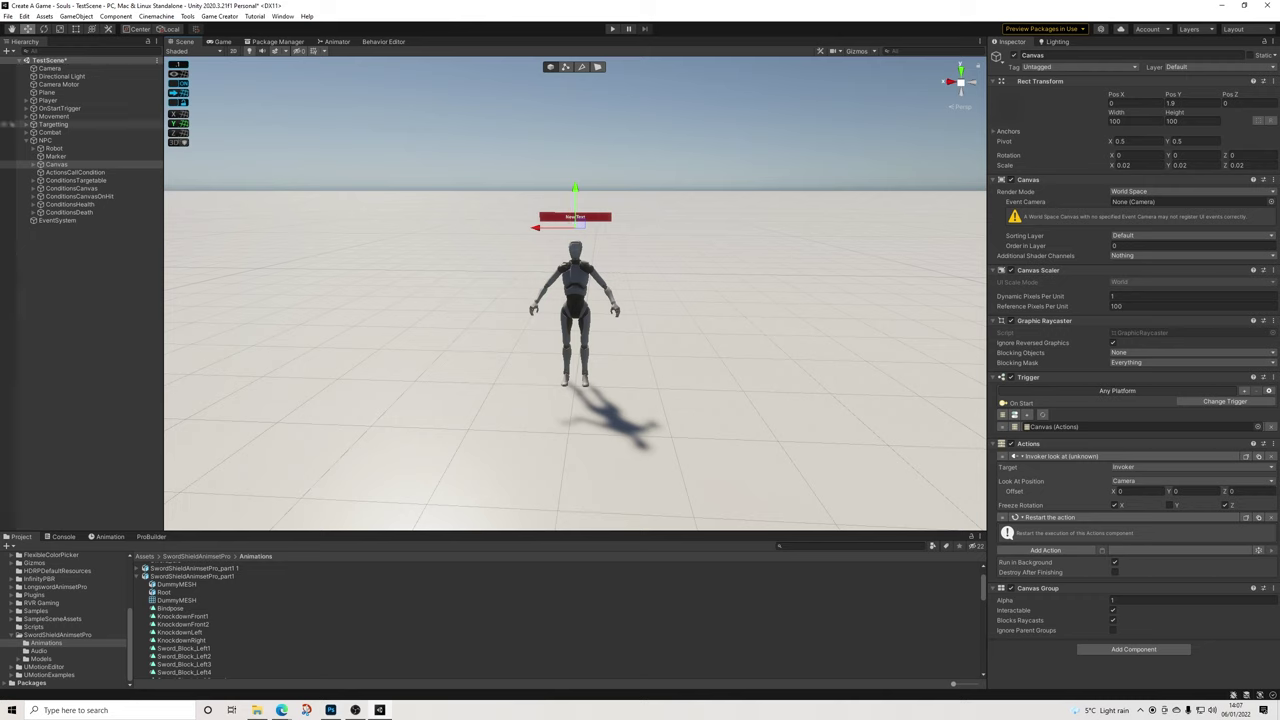
Play-test the scene by fighting the NPC until it dies, checking the raised health bar, and exit play mode
{"action": "left_click", "coordinate": [46, 140]}
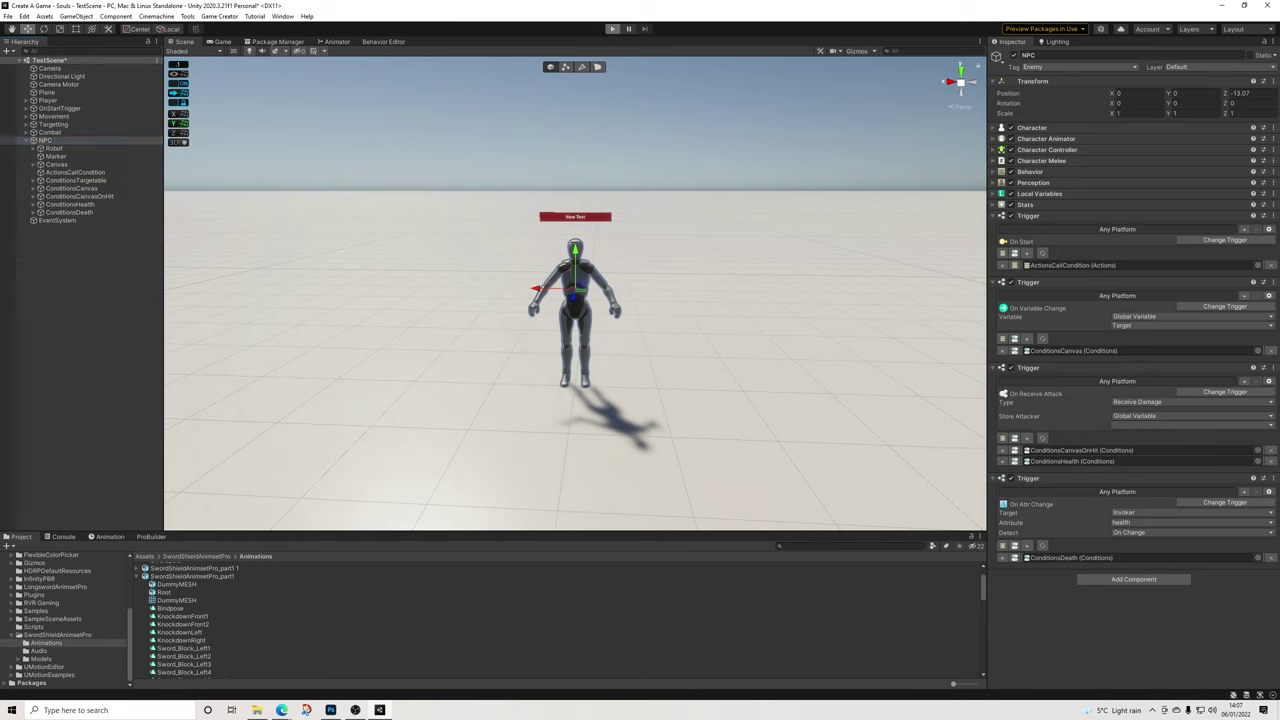
{"action": "key", "text": "ctrl+p"}
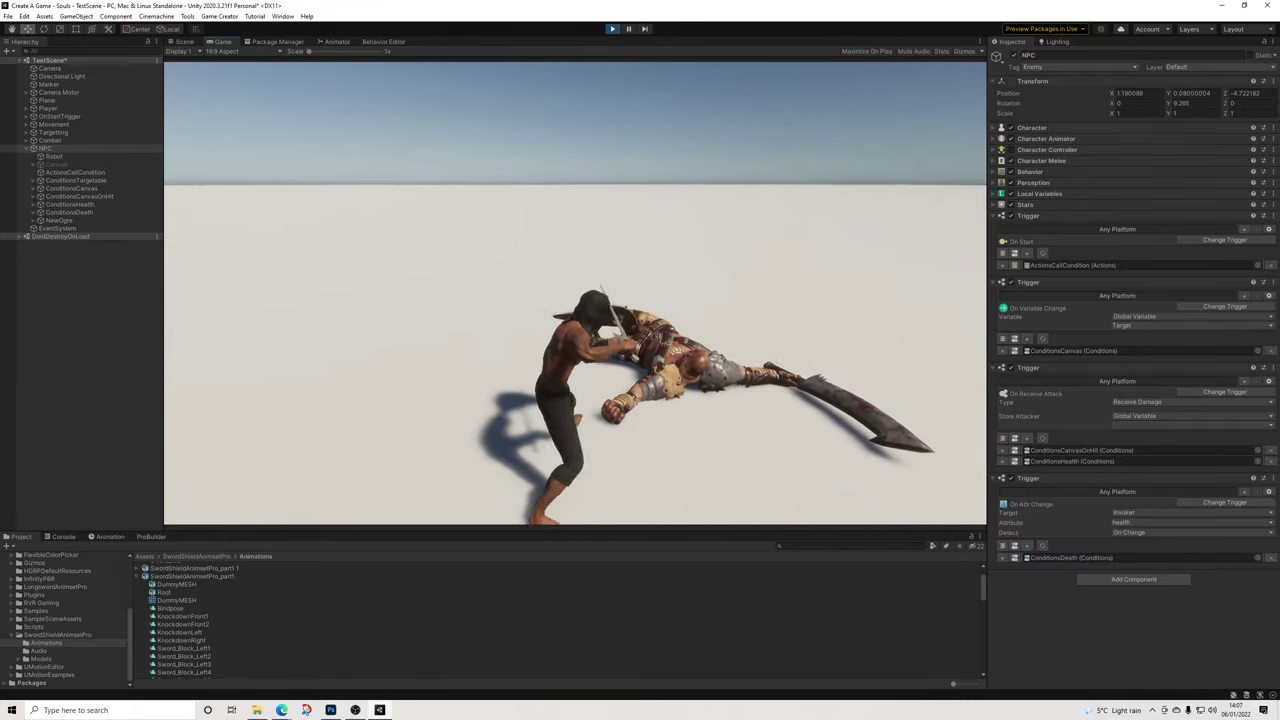
{"action": "key", "text": "ctrl+p"}
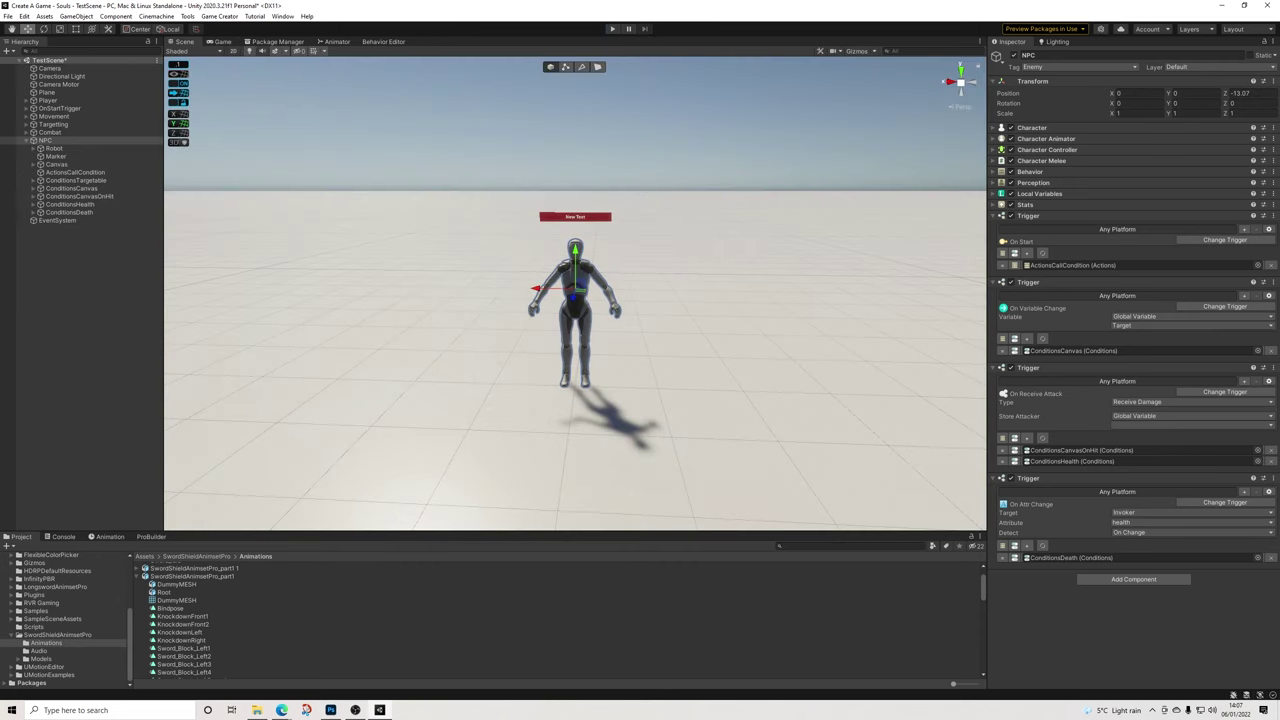
Raise the NPC's health bar Canvas to Pos Y 2, review ConditionsCanvas and ConditionsDeath, and save the scene
{"action": "left_click", "coordinate": [57, 164]}
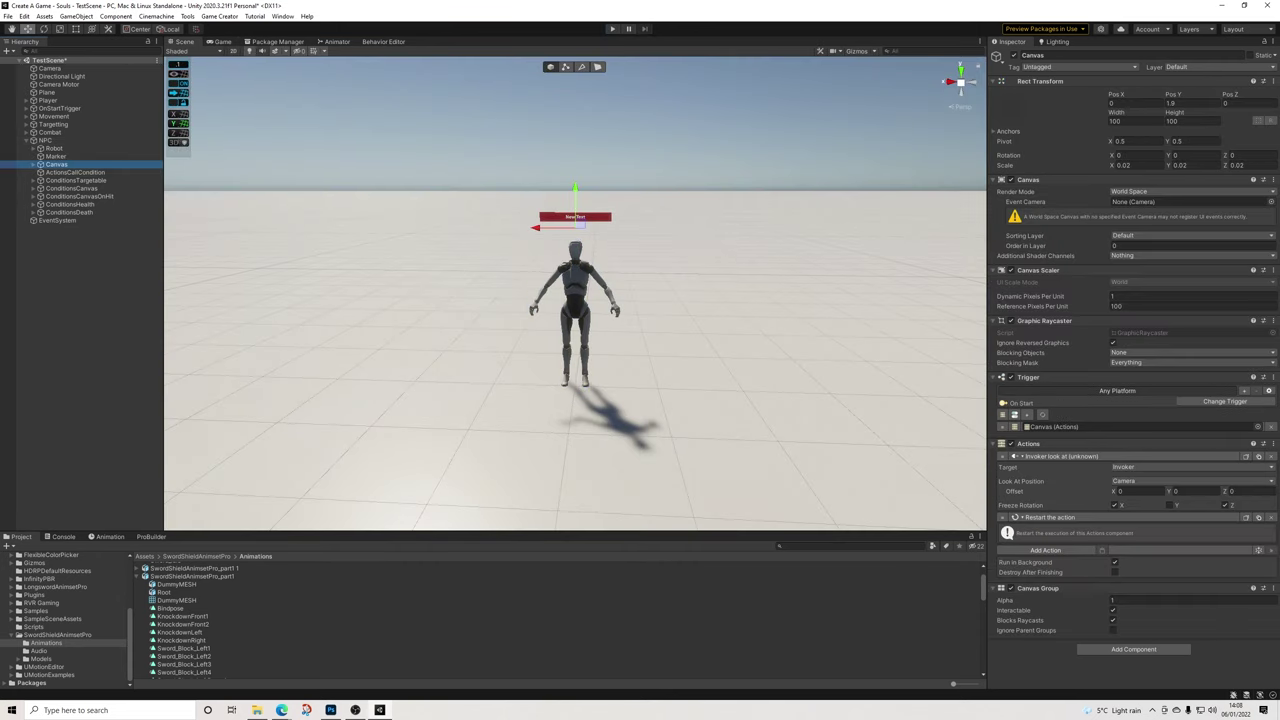
{"action": "left_click_drag", "start_coordinate": [575, 196], "coordinate": [575, 187]}
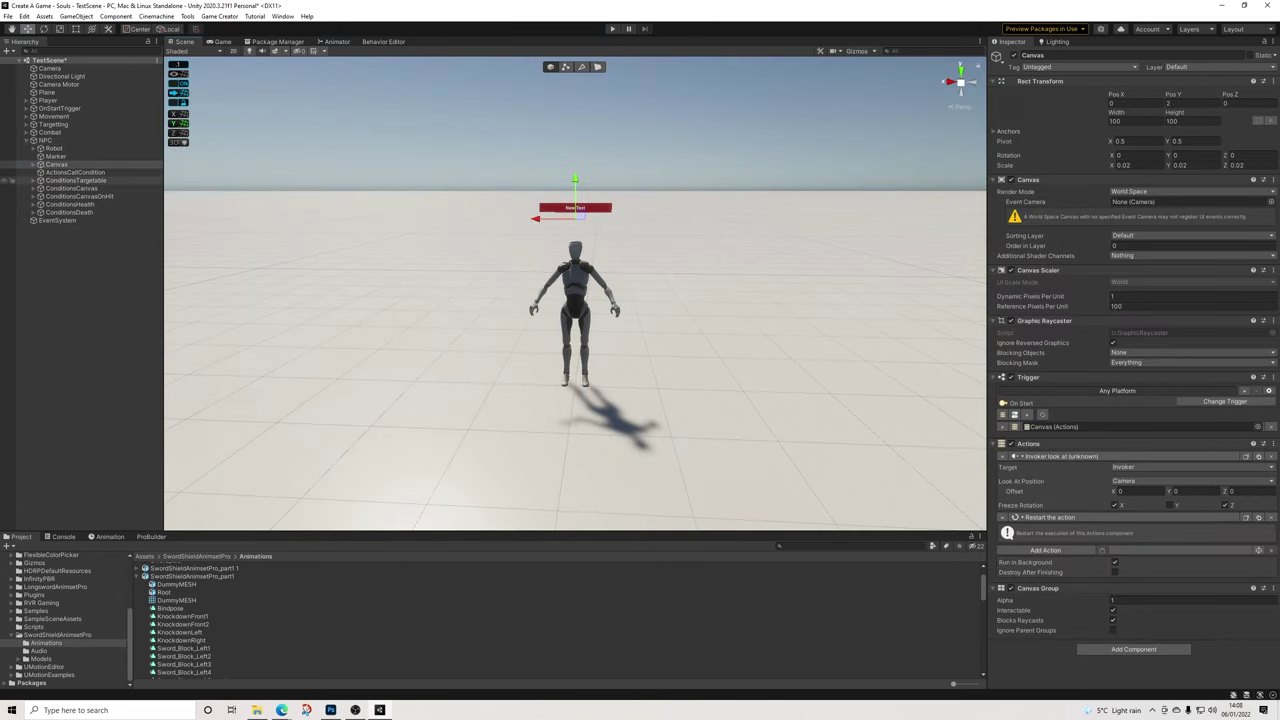
{"action": "left_click", "coordinate": [72, 189]}
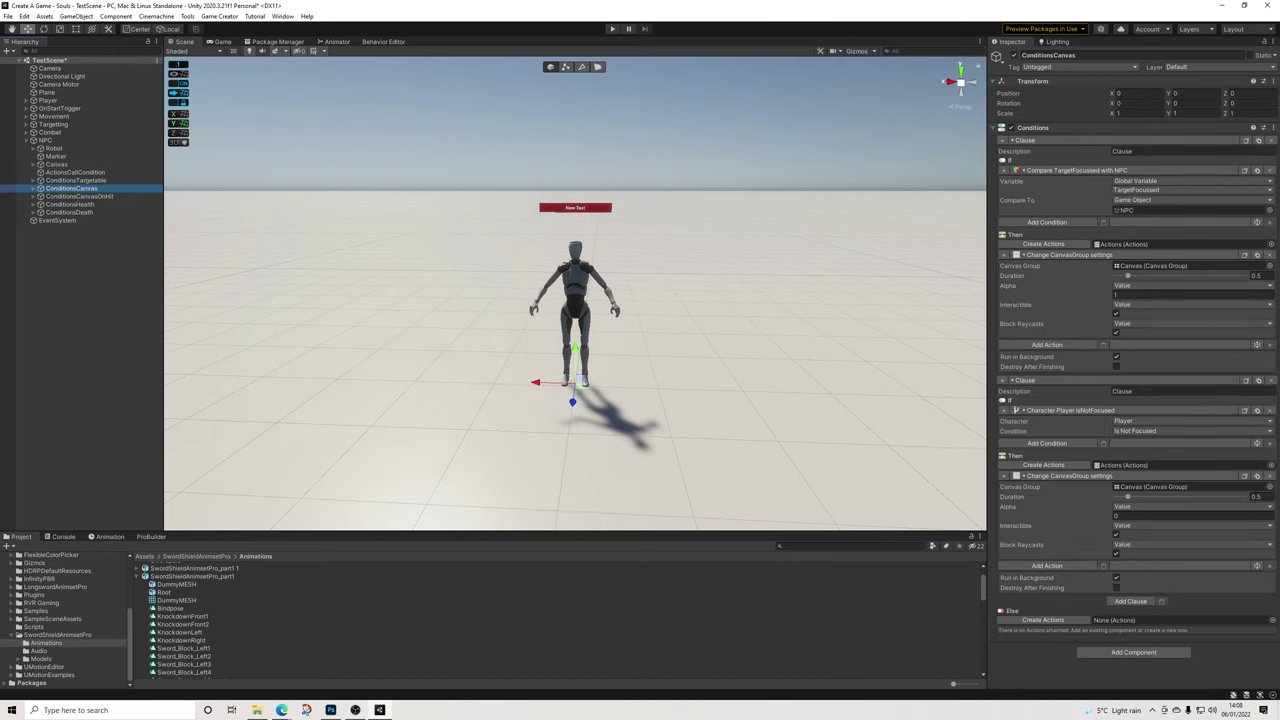
{"action": "left_click", "coordinate": [69, 212]}
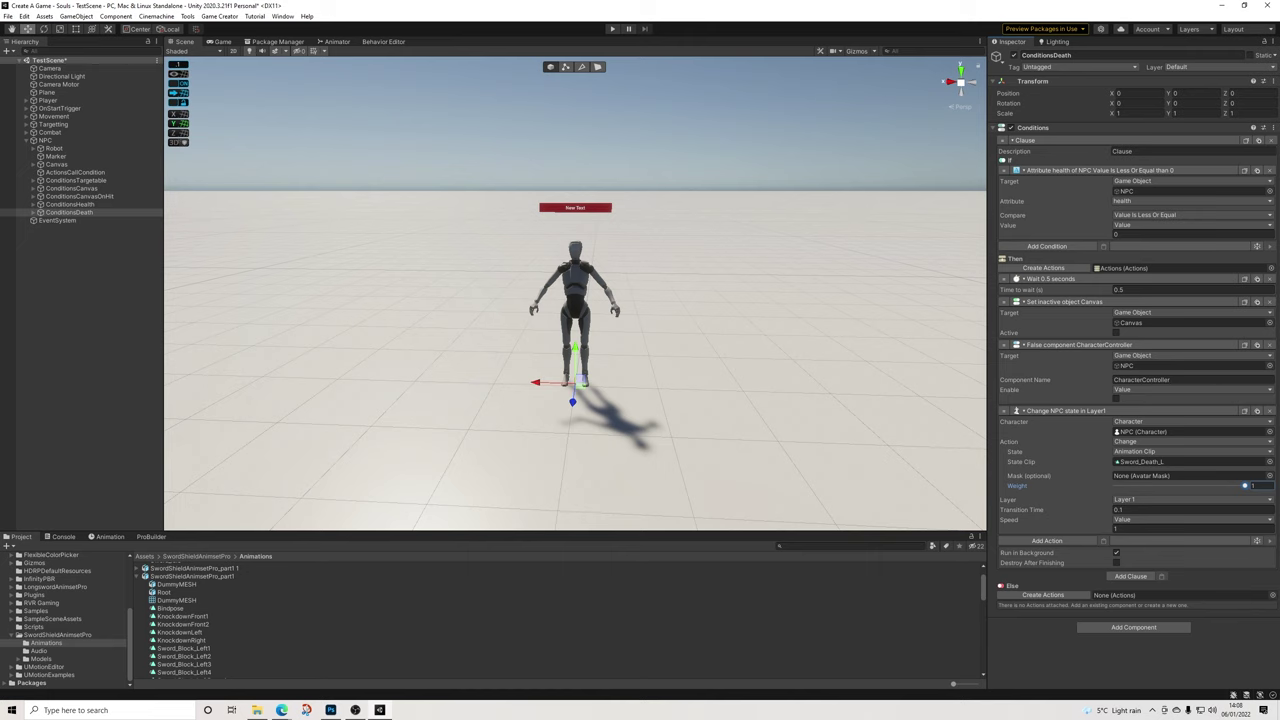
{"action": "left_click", "coordinate": [8, 16]}
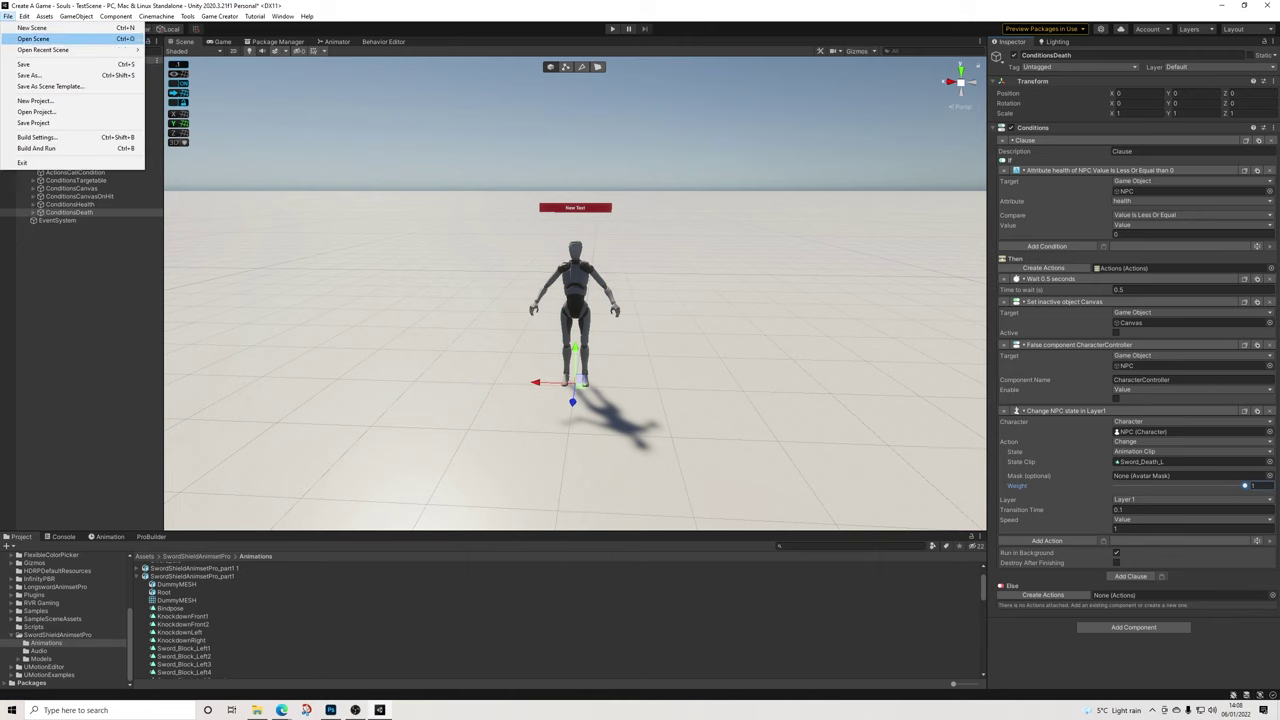
{"action": "left_click", "coordinate": [30, 66]}
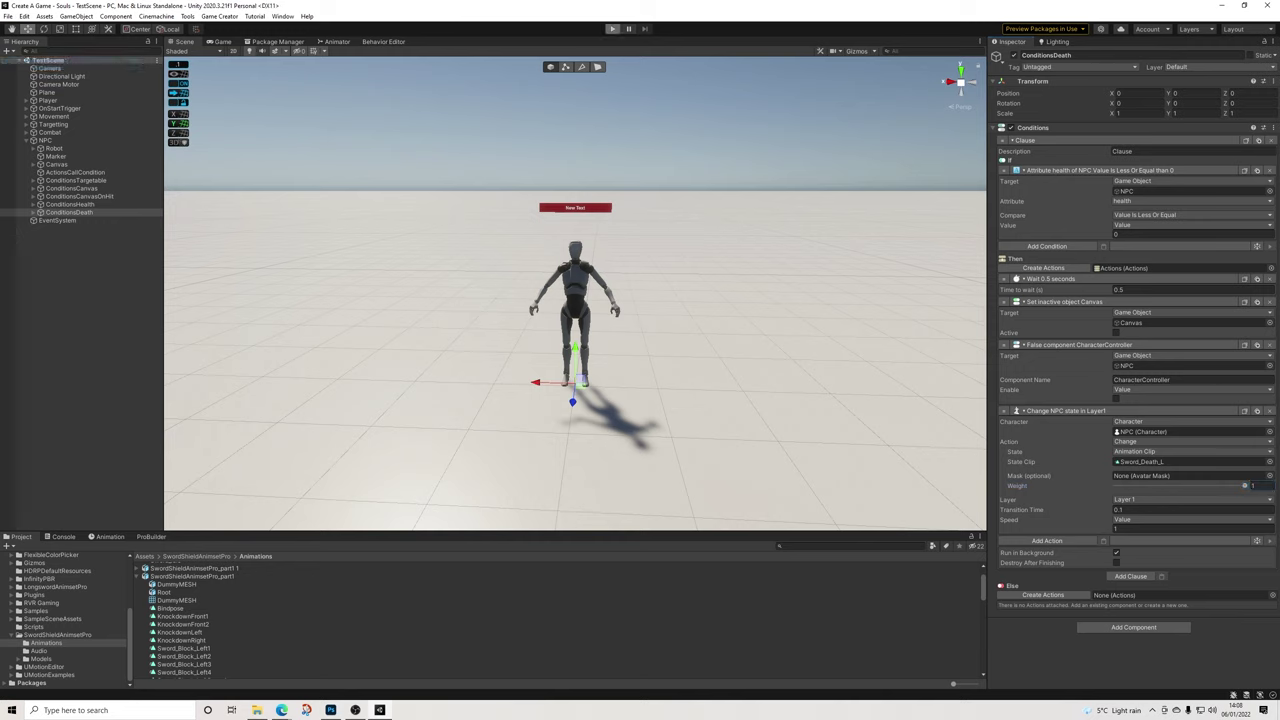
With the game running, set the Knight's PerfectBlock melee clip to Uninterruptible, Invincible and Steady posture
{"action": "left_click", "coordinate": [612, 28]}
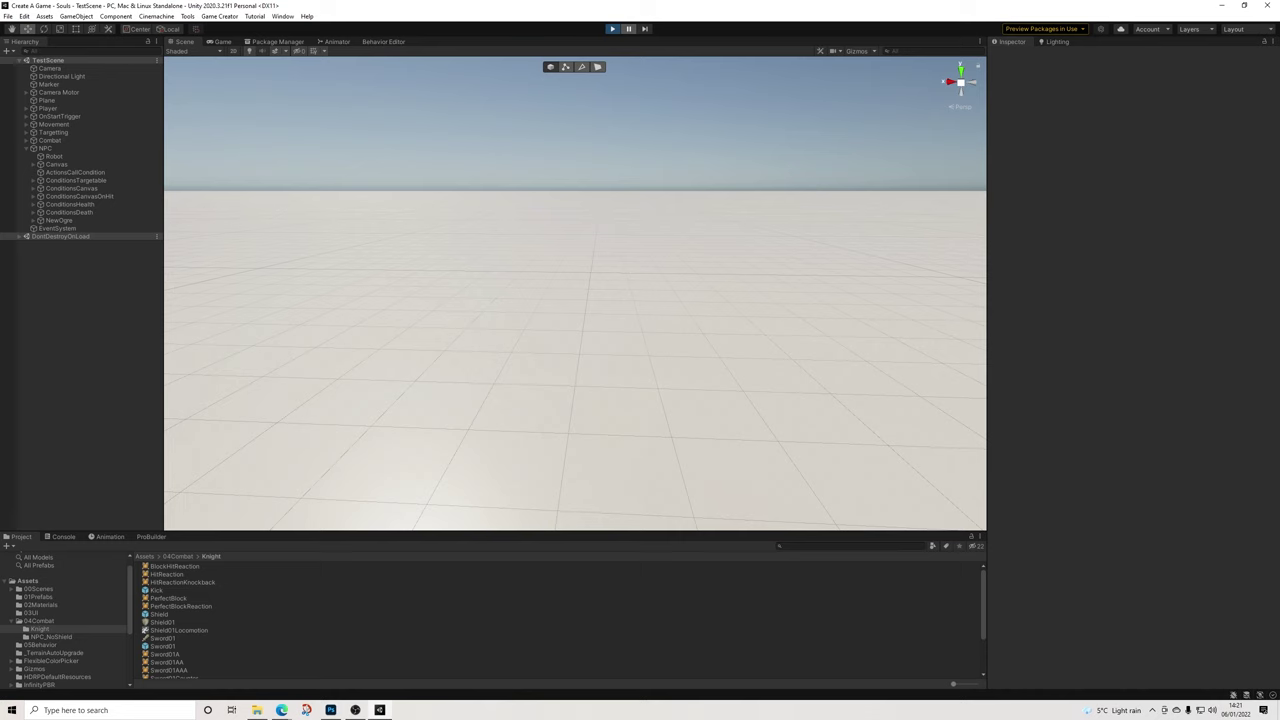
{"action": "left_click", "coordinate": [169, 598]}
{"action": "scroll", "coordinate": [1130, 220], "scroll_direction": "down", "scroll_amount": 3}
{"action": "left_click", "coordinate": [1150, 285]}
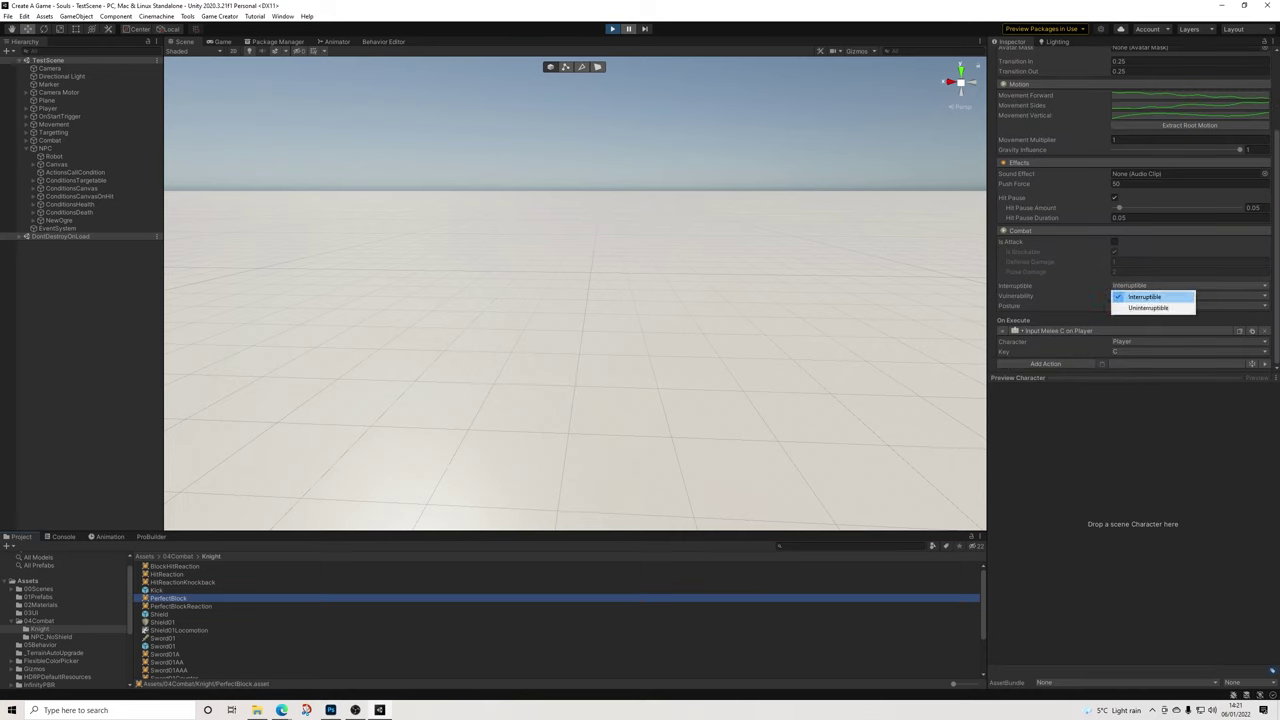
{"action": "left_click", "coordinate": [1140, 306]}
{"action": "left_click", "coordinate": [1150, 295]}
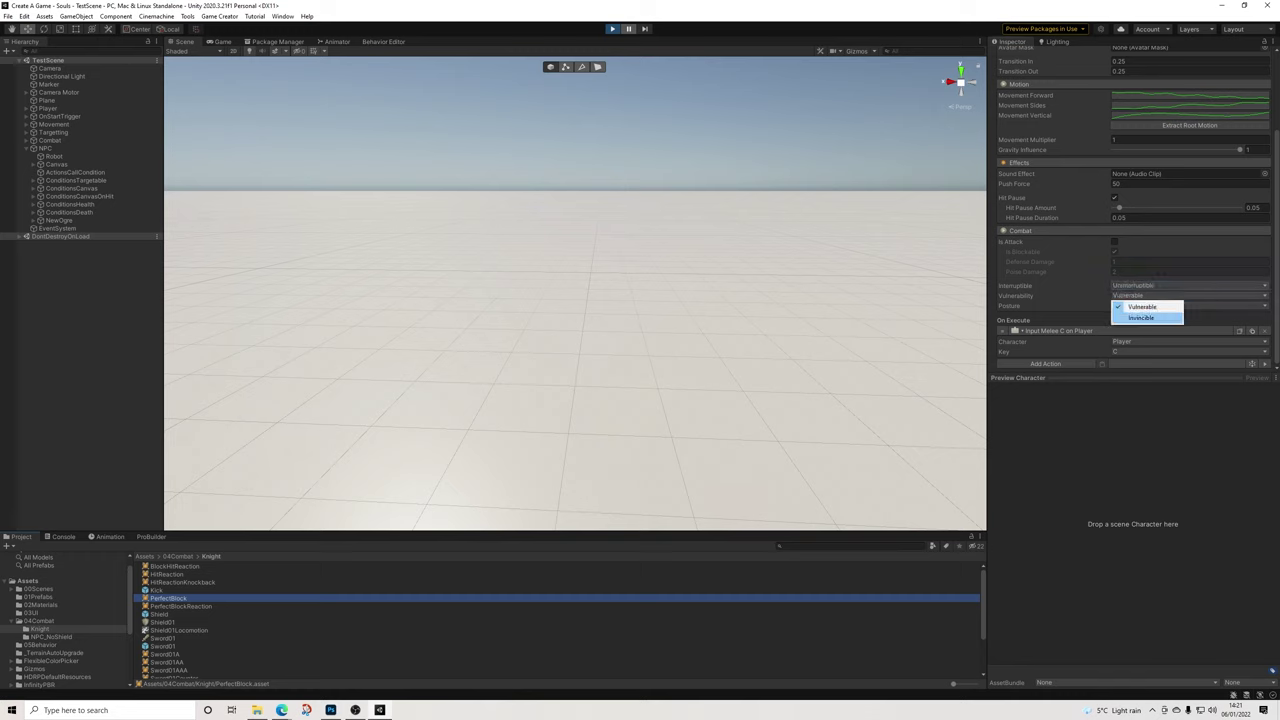
{"action": "left_click", "coordinate": [1141, 317]}
{"action": "left_click", "coordinate": [1150, 306]}
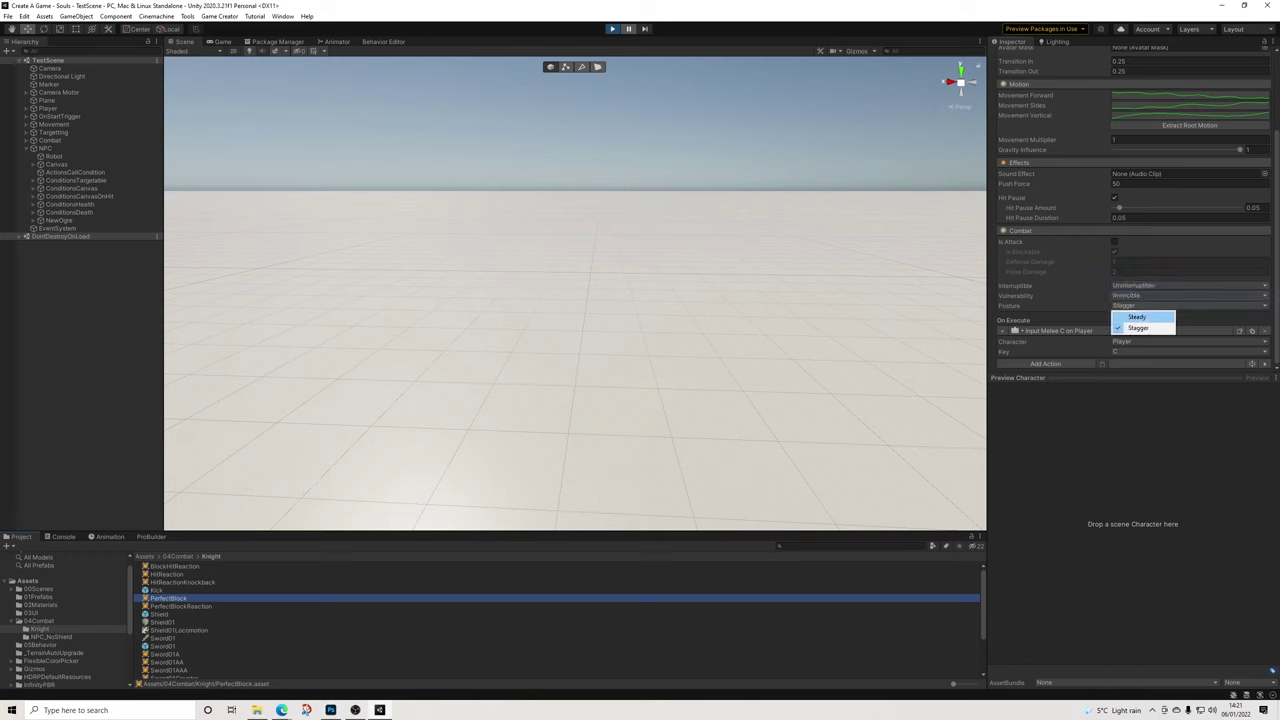
{"action": "left_click", "coordinate": [1140, 317]}
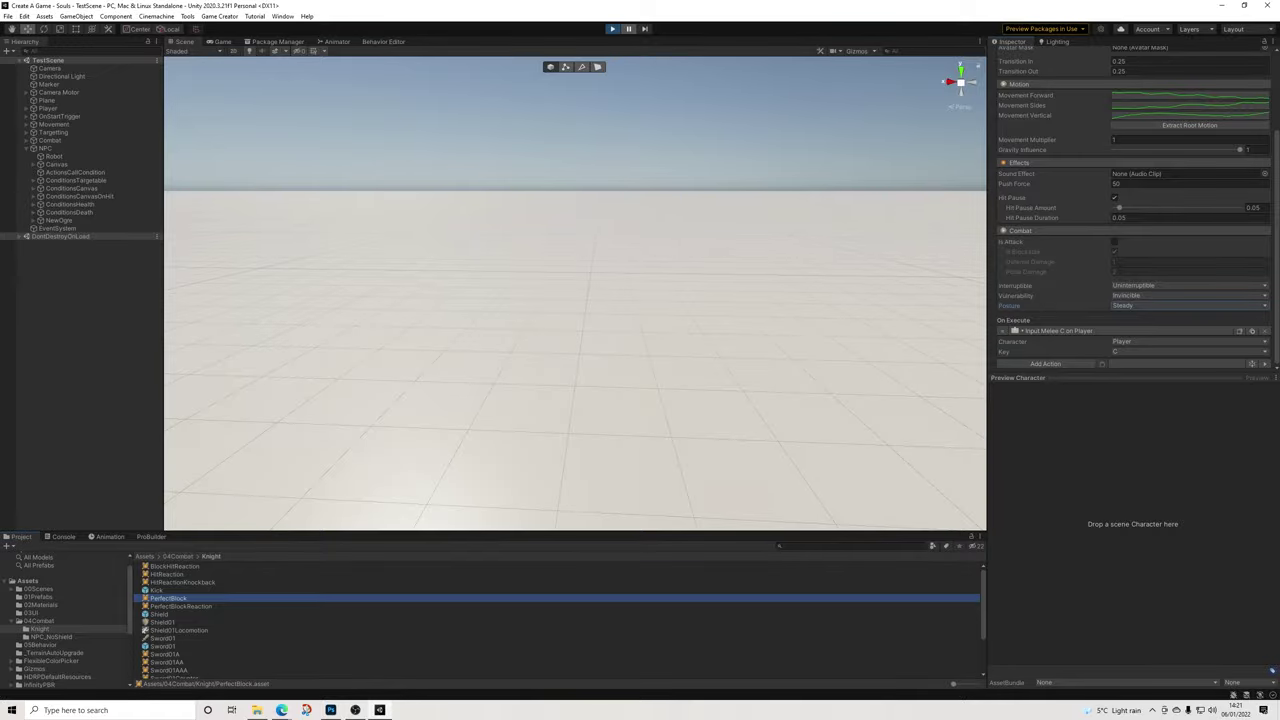
Play-test the combat against the NPC in the Game view with the changed block settings, and exit play mode
{"action": "left_click", "coordinate": [222, 42]}
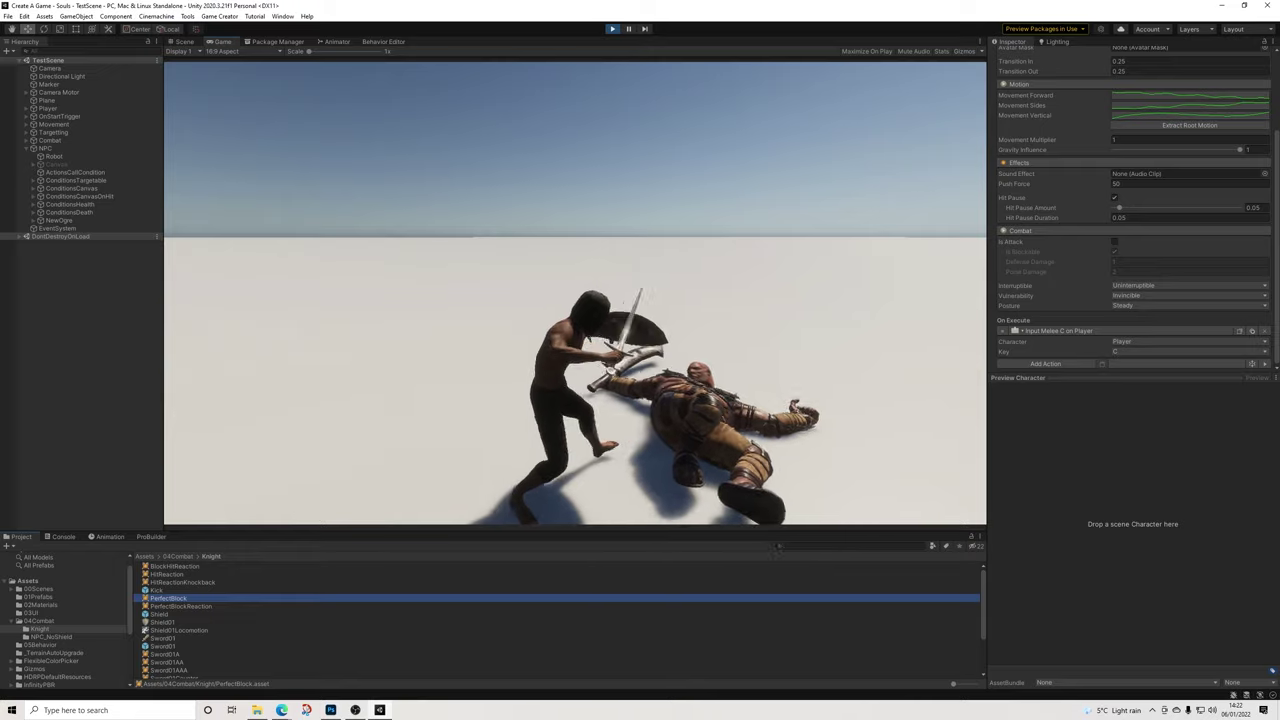
{"action": "key", "text": "ctrl+p"}
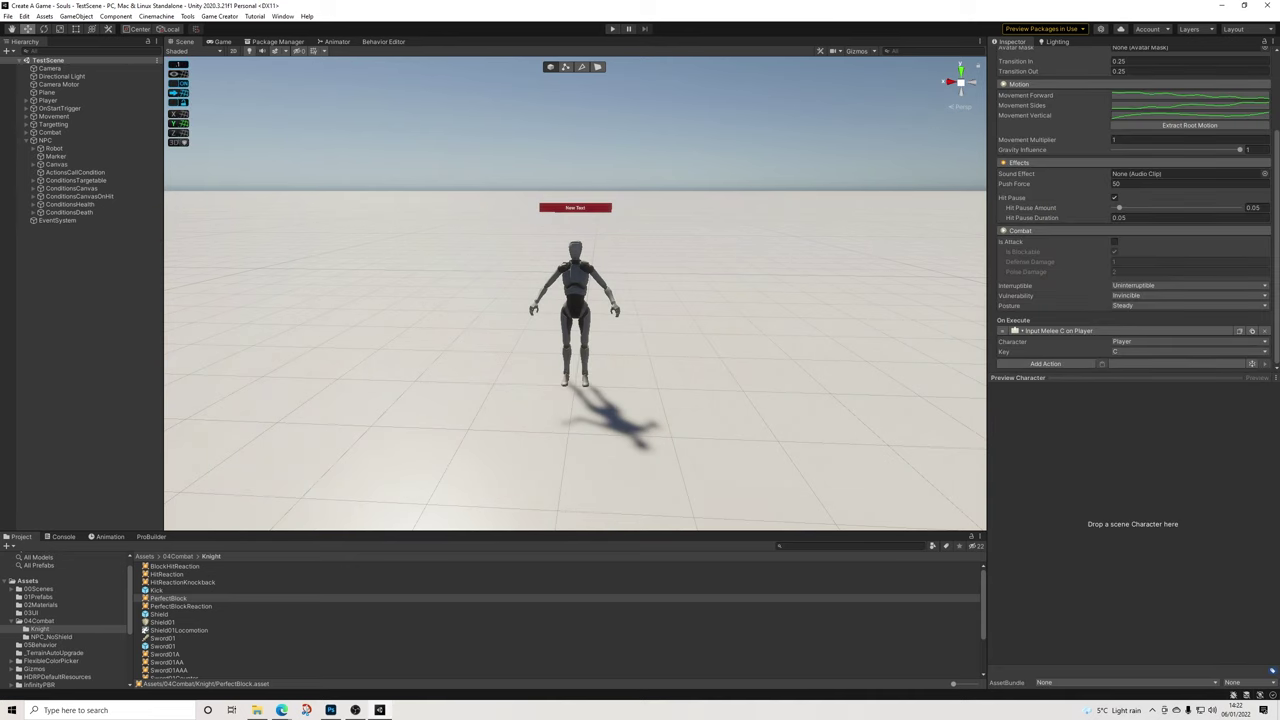
Copy the health subtraction action in ConditionsHealth and duplicate Sword01Counter's On Hit action subtracting PlayerDamageStr from the invoker's health
{"action": "left_click", "coordinate": [68, 204]}
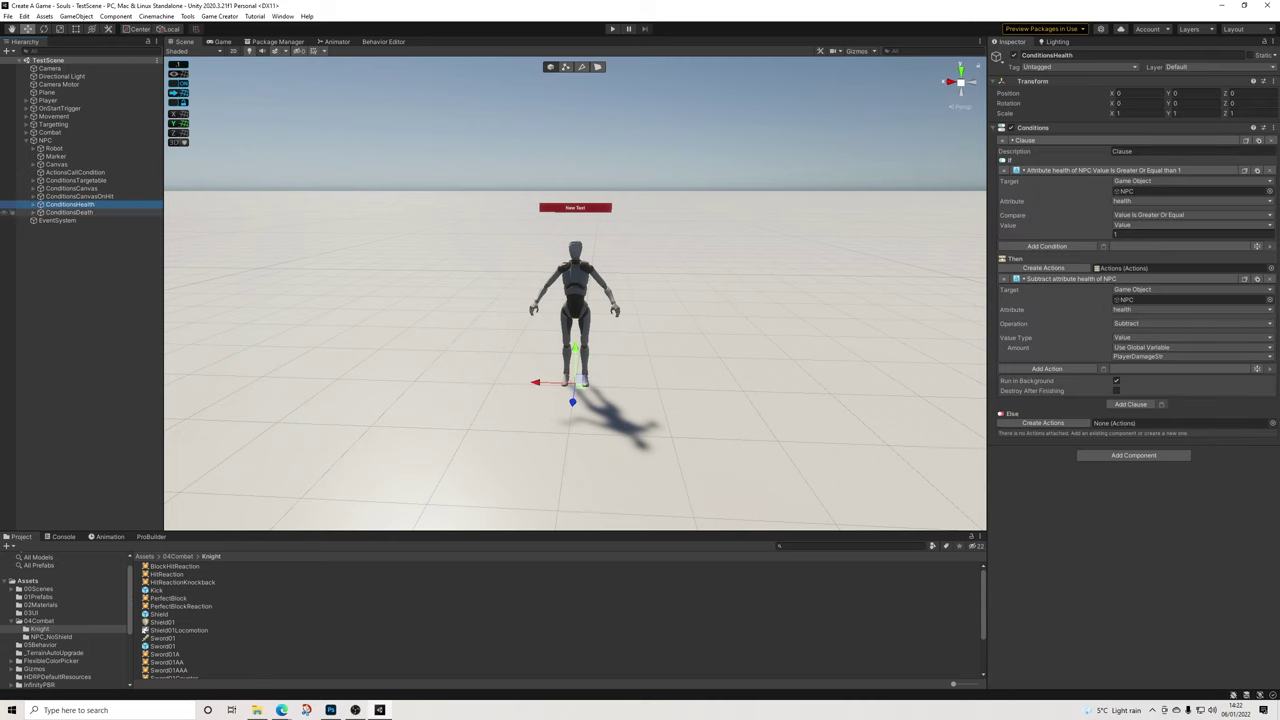
{"action": "left_click", "coordinate": [1244, 279]}
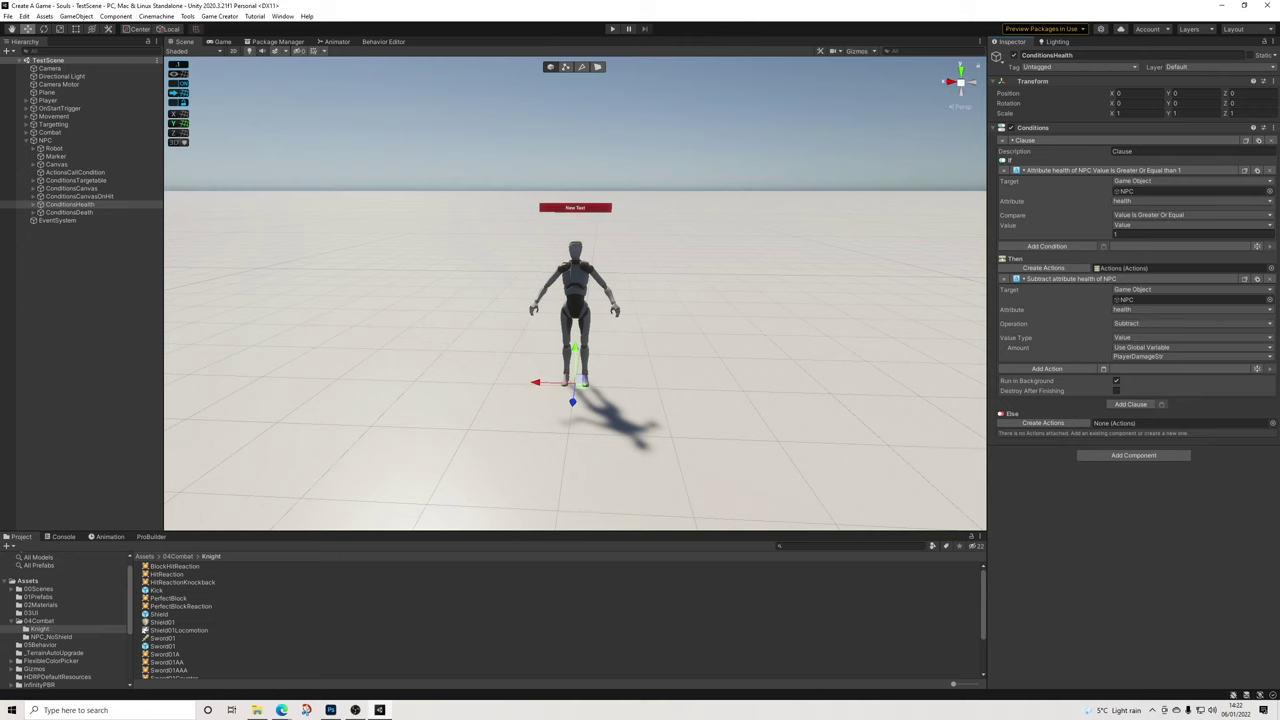
{"action": "left_click", "coordinate": [168, 598]}
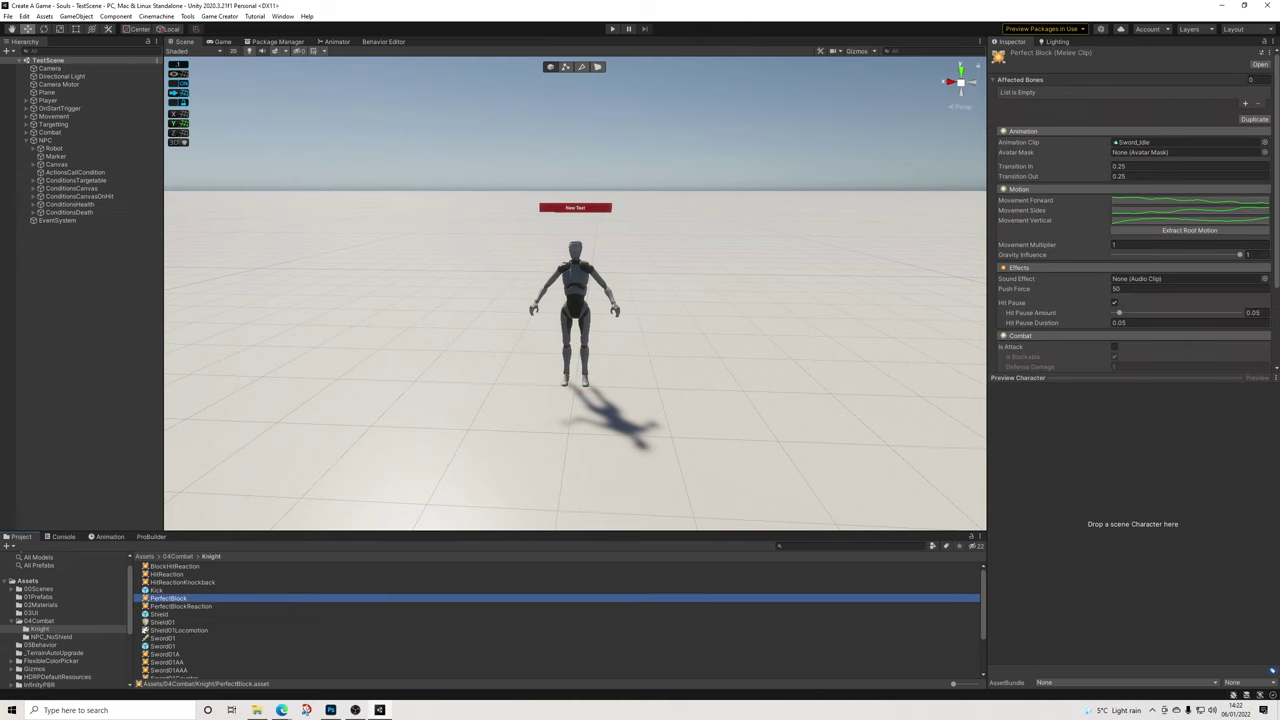
{"action": "scroll", "coordinate": [557, 620], "scroll_direction": "down", "scroll_amount": 3}
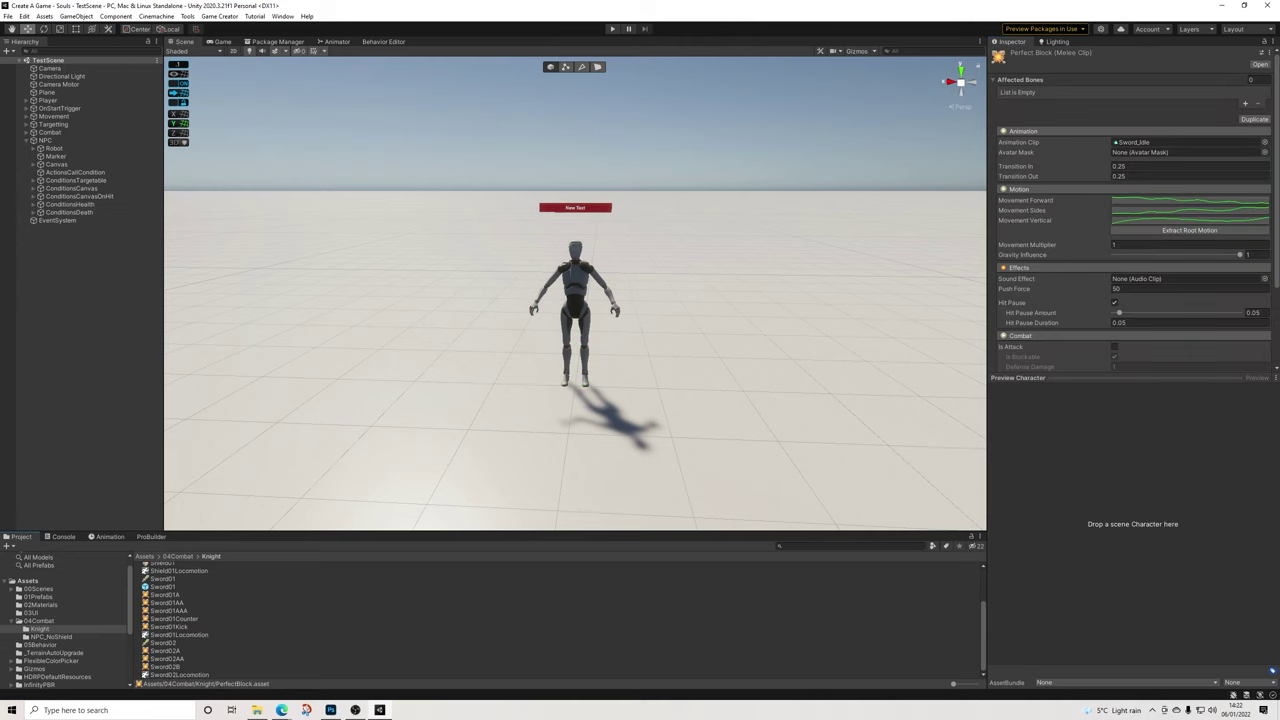
{"action": "left_click", "coordinate": [174, 619]}
{"action": "scroll", "coordinate": [1135, 300], "scroll_direction": "down", "scroll_amount": 7}
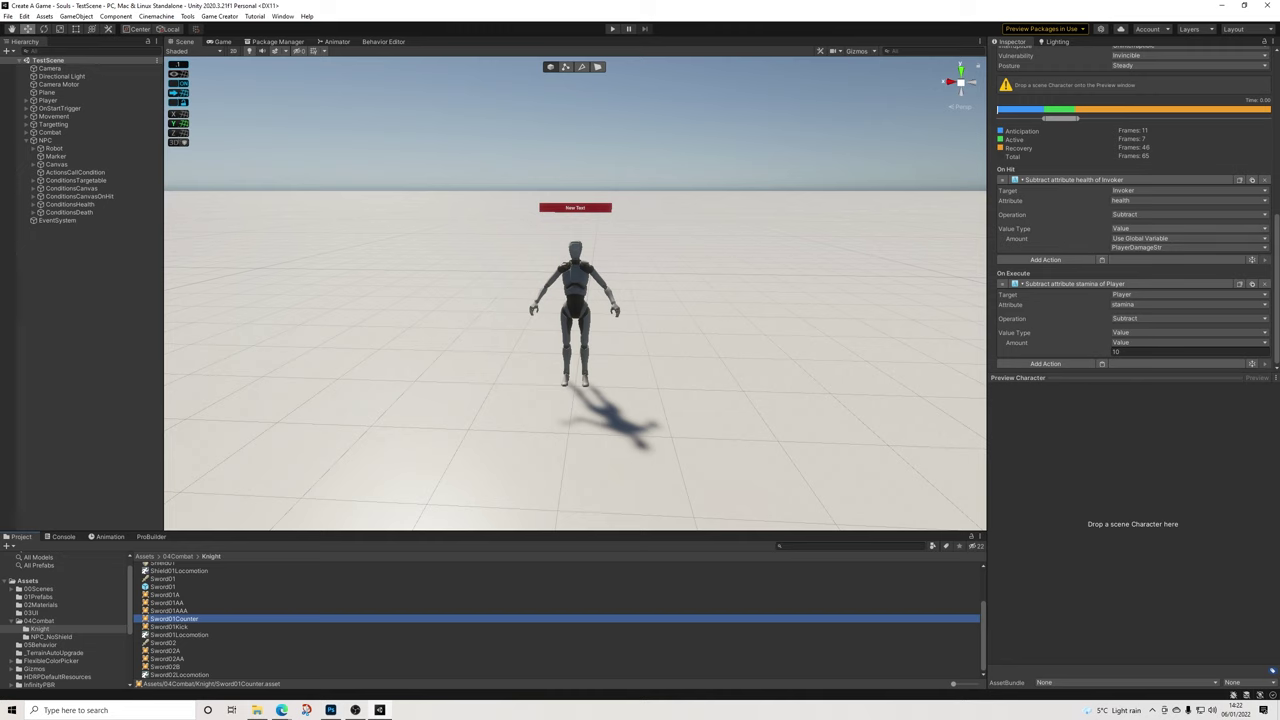
{"action": "left_click", "coordinate": [1251, 179]}
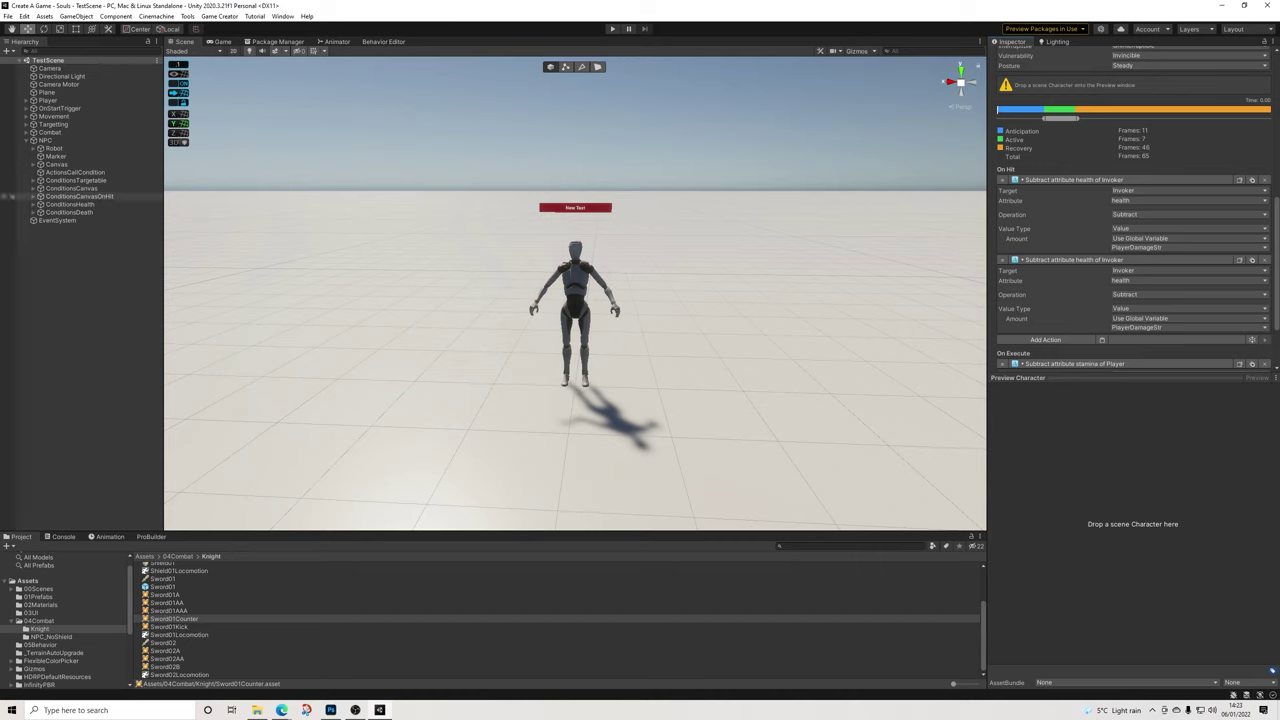
Set Foot Elevate to -0.05 in the NPC's Character Animator inverse kinematics settings
{"action": "left_click", "coordinate": [46, 140]}
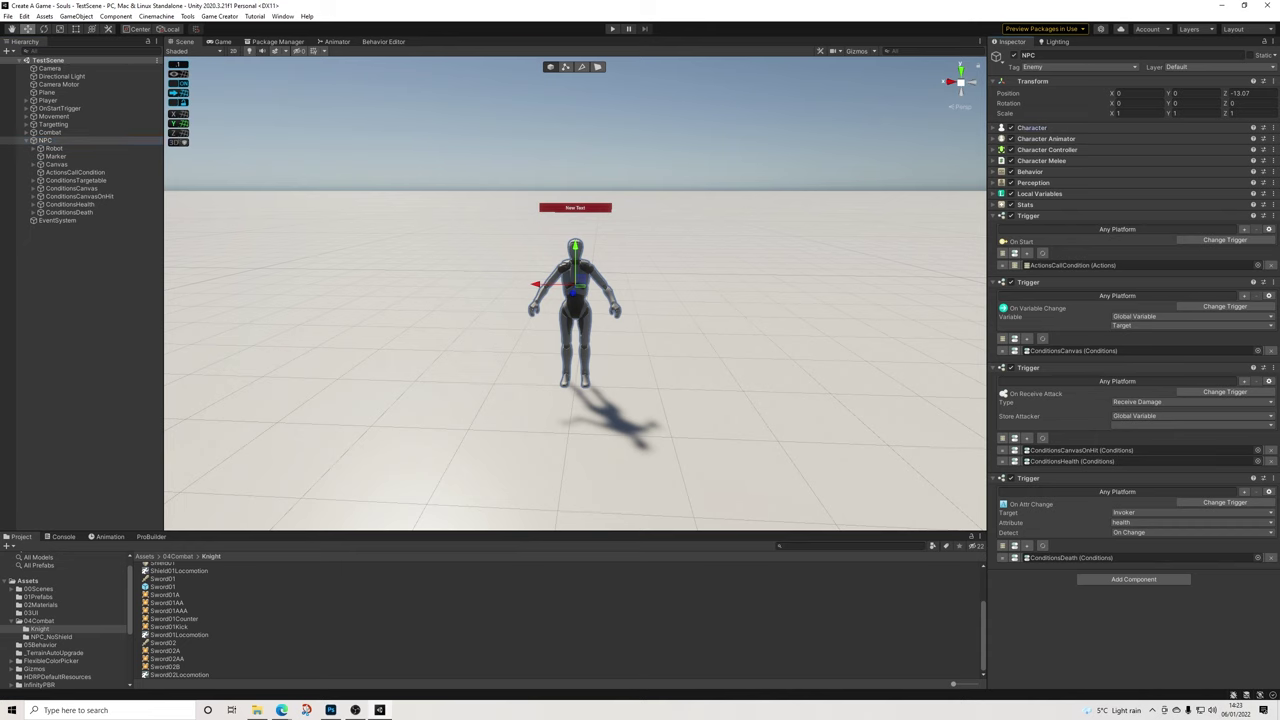
{"action": "left_click", "coordinate": [1032, 127]}
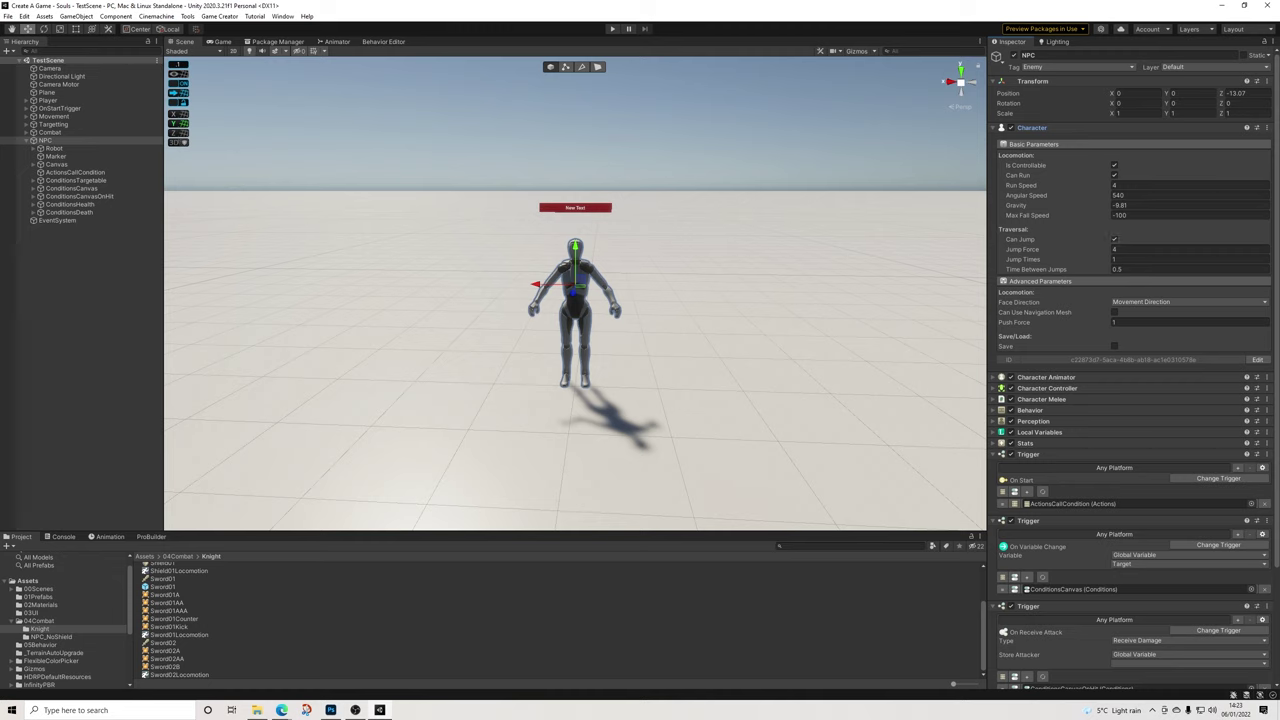
{"action": "left_click", "coordinate": [1046, 377]}
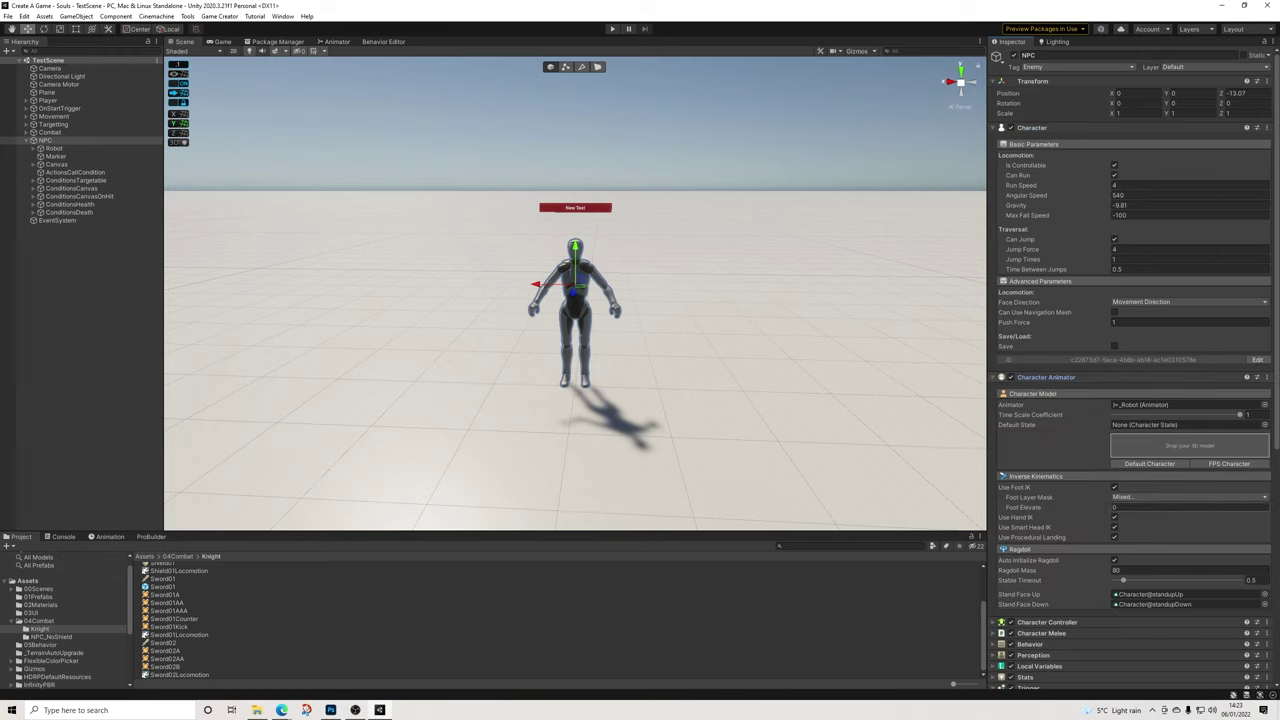
{"action": "left_click", "coordinate": [1134, 507]}
{"action": "type", "text": "-0.05"}
Set the wait time in the ConditionsDeath actions to 1 second and save the scene
{"action": "left_click", "coordinate": [70, 212]}
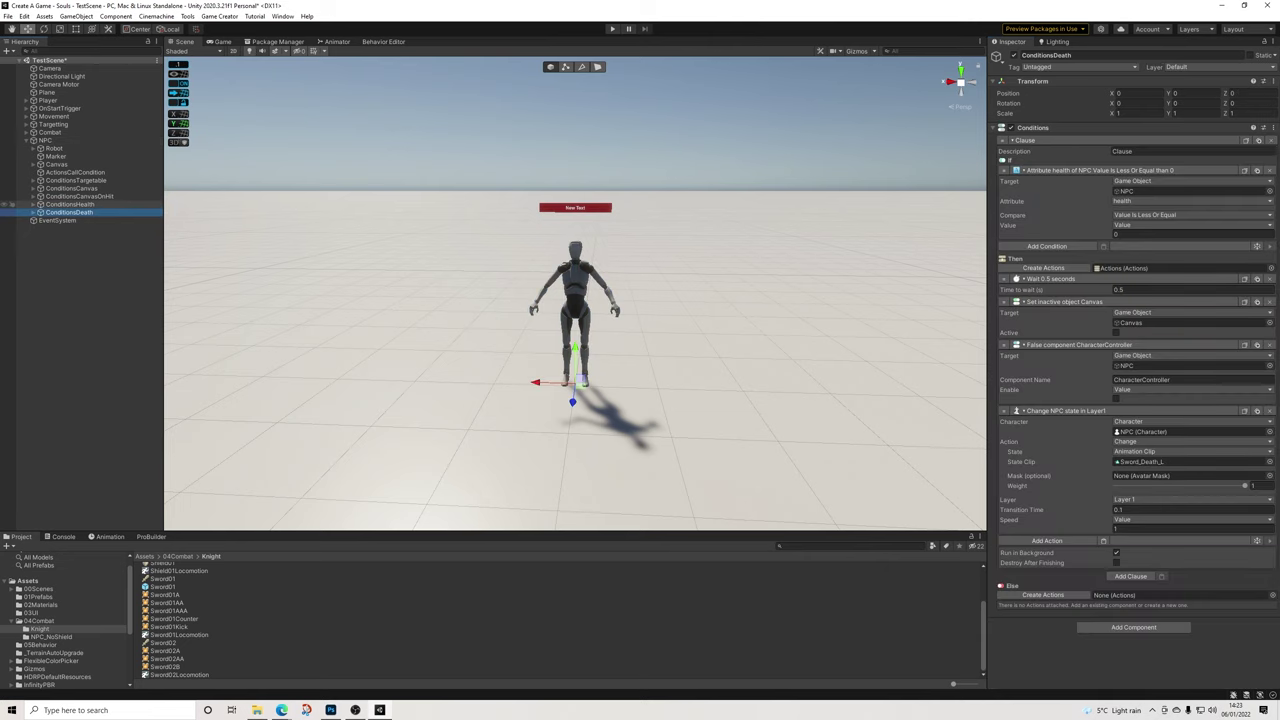
{"action": "left_click", "coordinate": [1150, 290]}
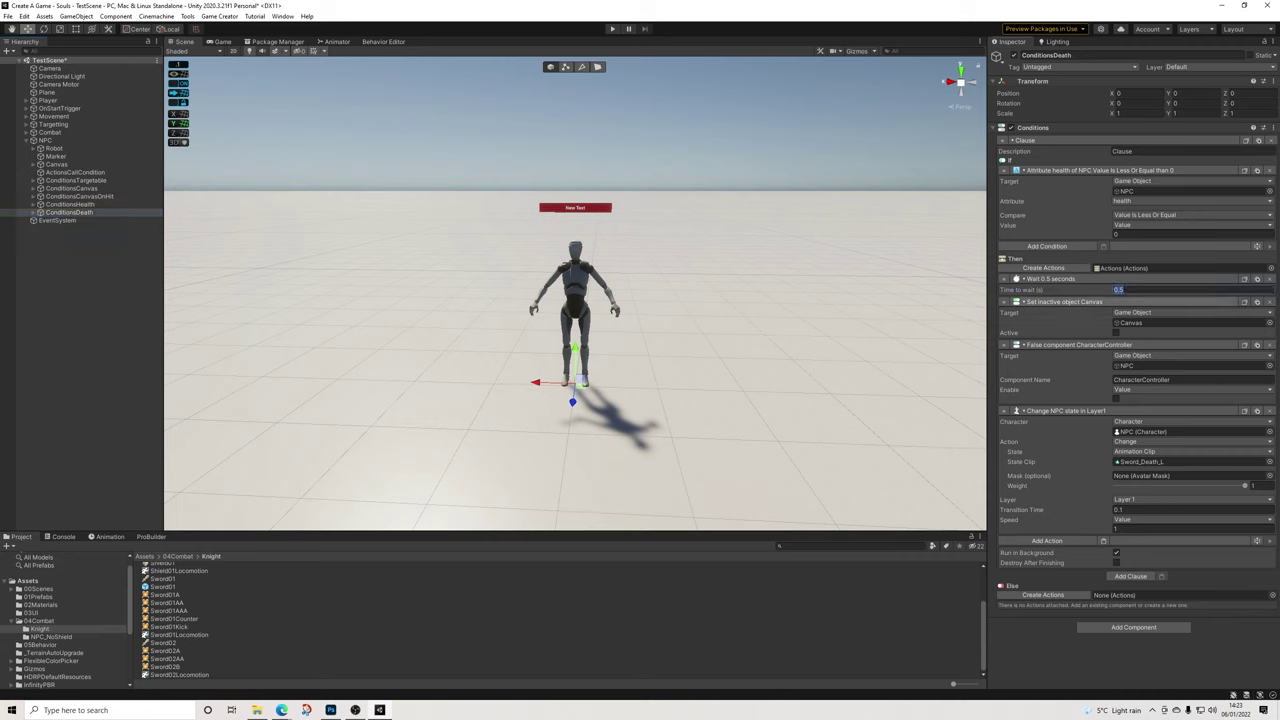
{"action": "type", "text": "1"}
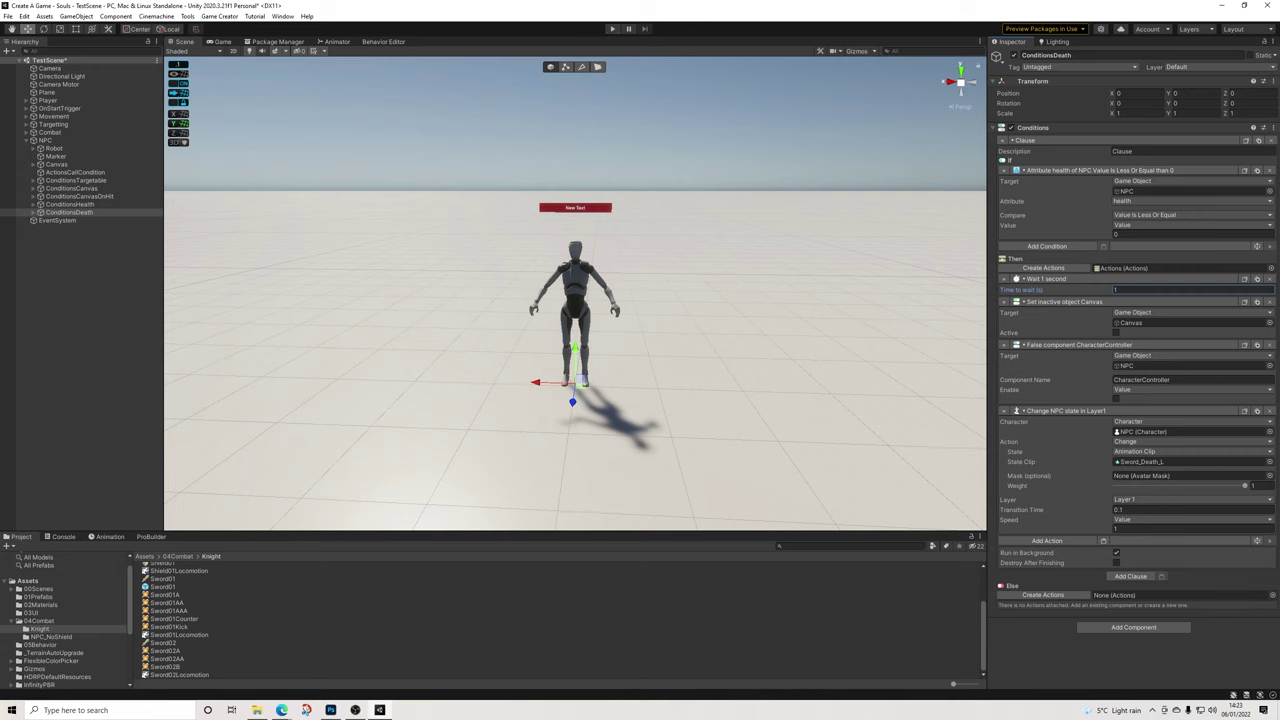
{"action": "left_click", "coordinate": [8, 16]}
{"action": "left_click", "coordinate": [30, 64]}
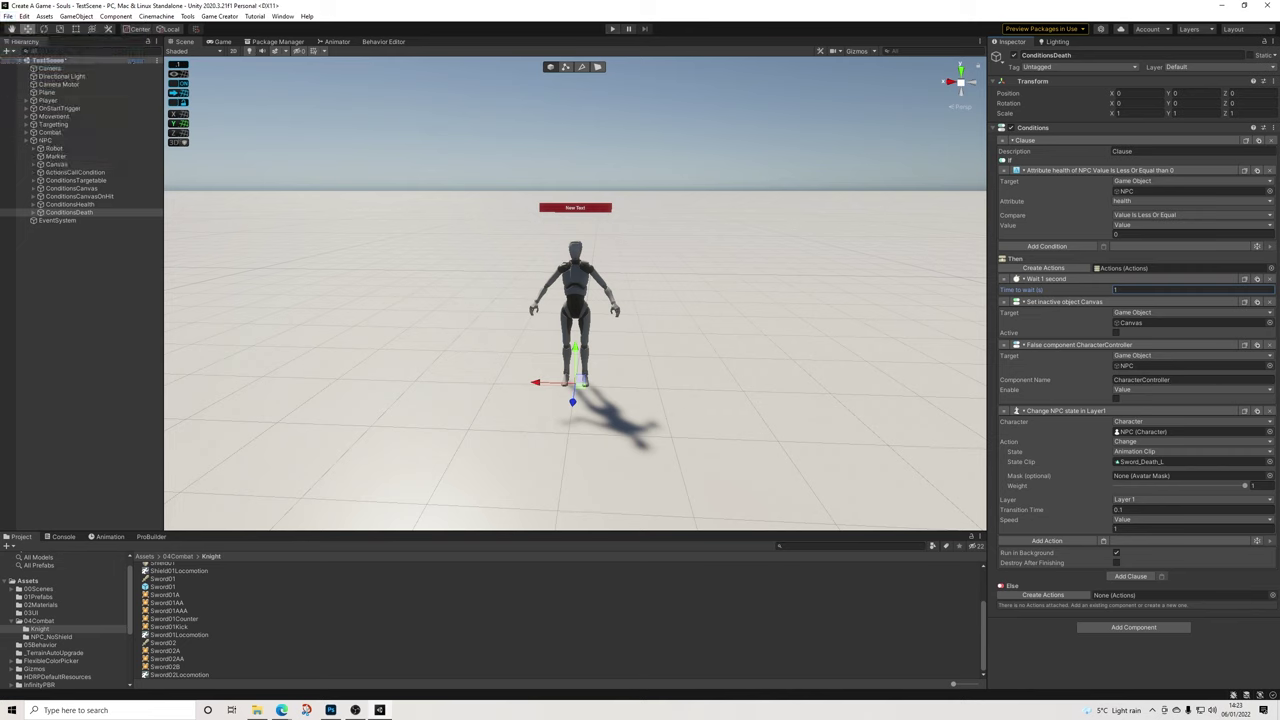